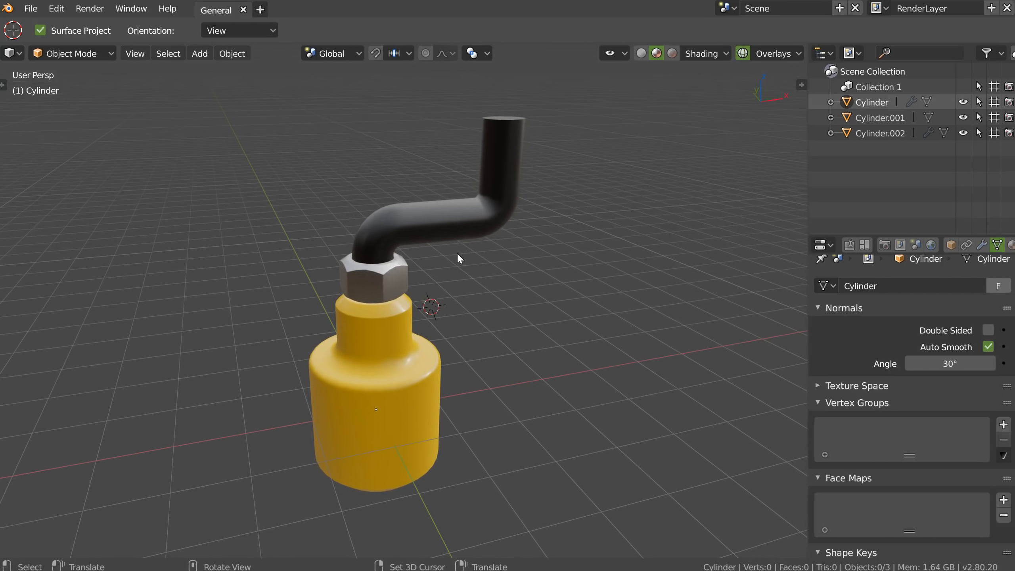
Circle-select the black bent pipe and the yellow bottle body together.
middle_drag(406, 202, 409, 220)
middle_drag(864, 304, 886, 476)
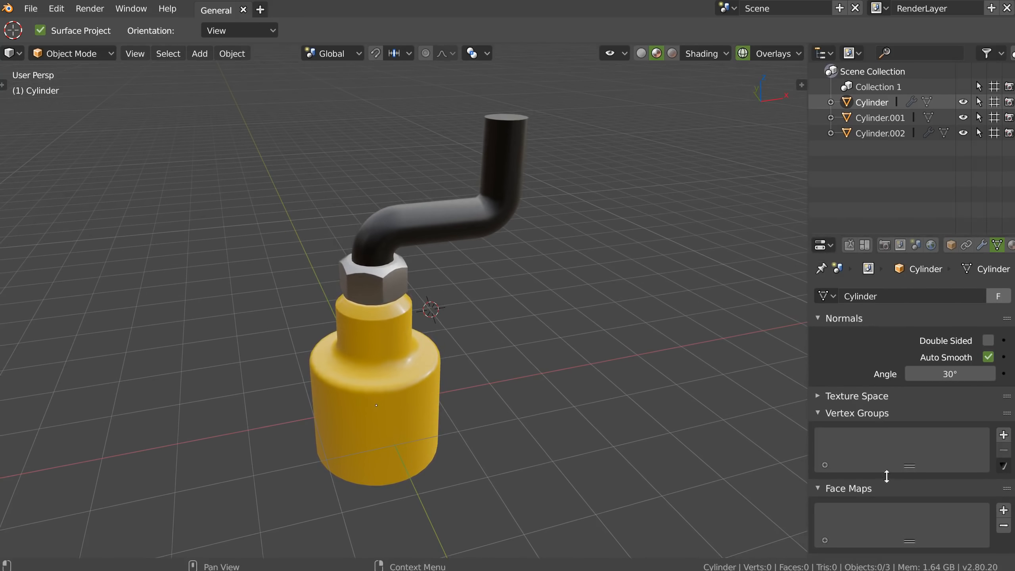
middle_drag(409, 273, 452, 266)
scroll(438, 277, down, 1)
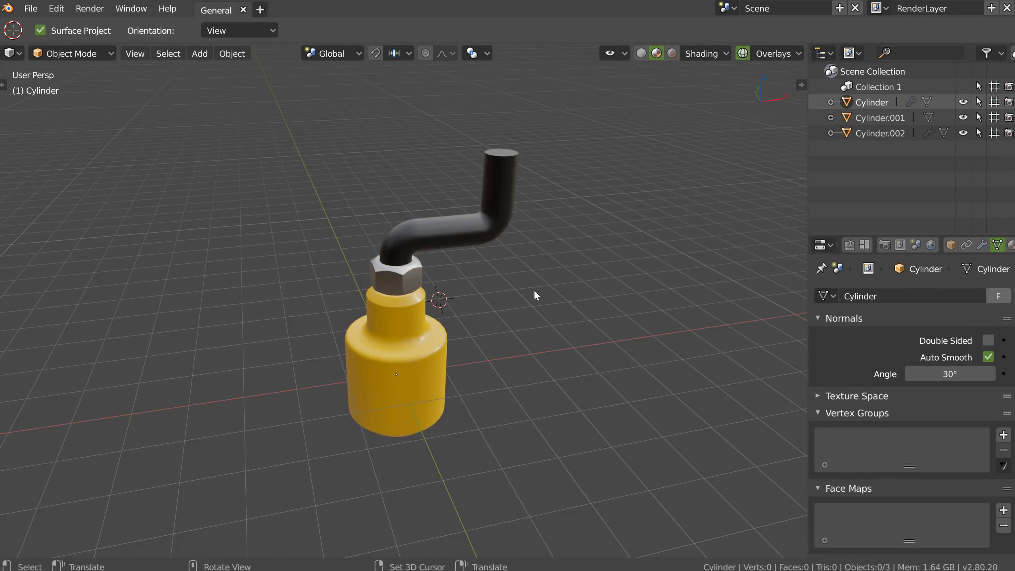
key(c)
drag(427, 268, 387, 394)
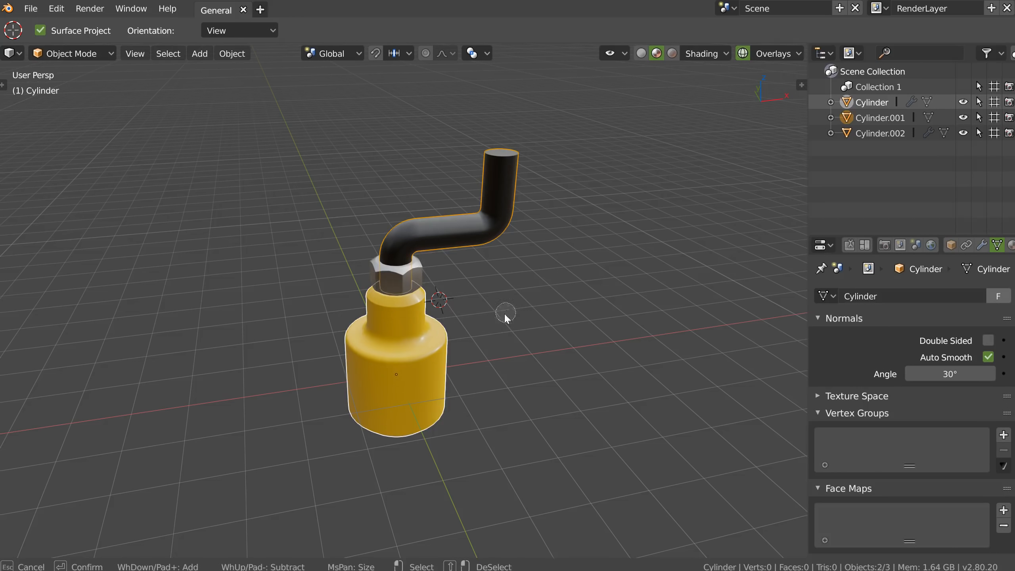
key(Escape)
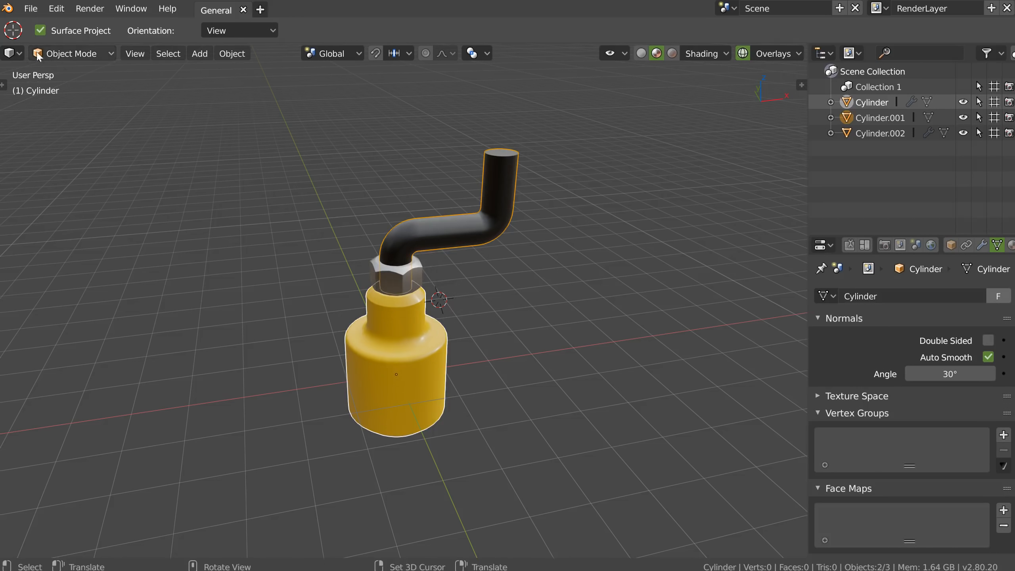
Show the viewport tools and switch the active selection tool to Circle Select.
click(4, 85)
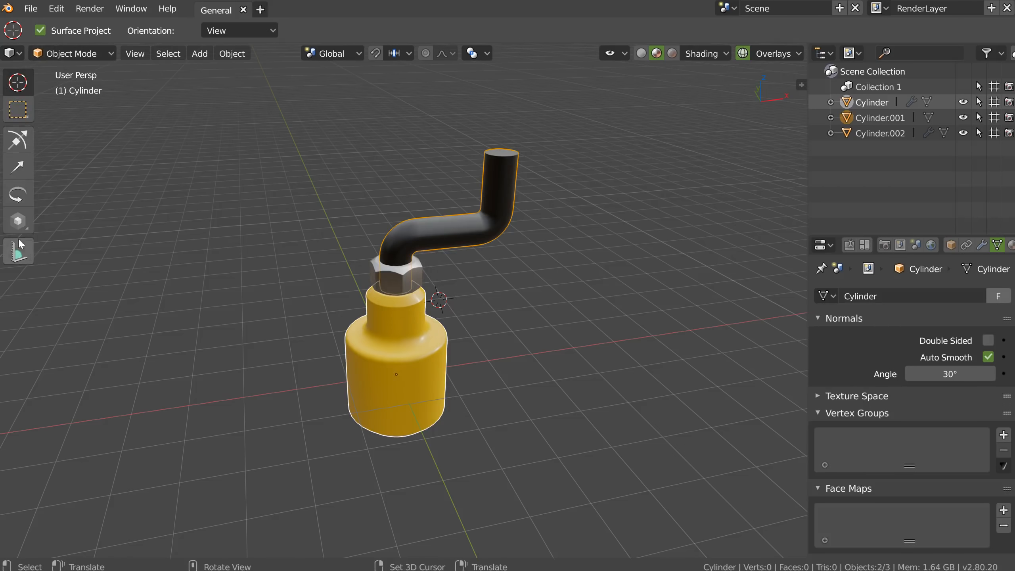
drag(22, 115, 85, 149)
right_click(489, 304)
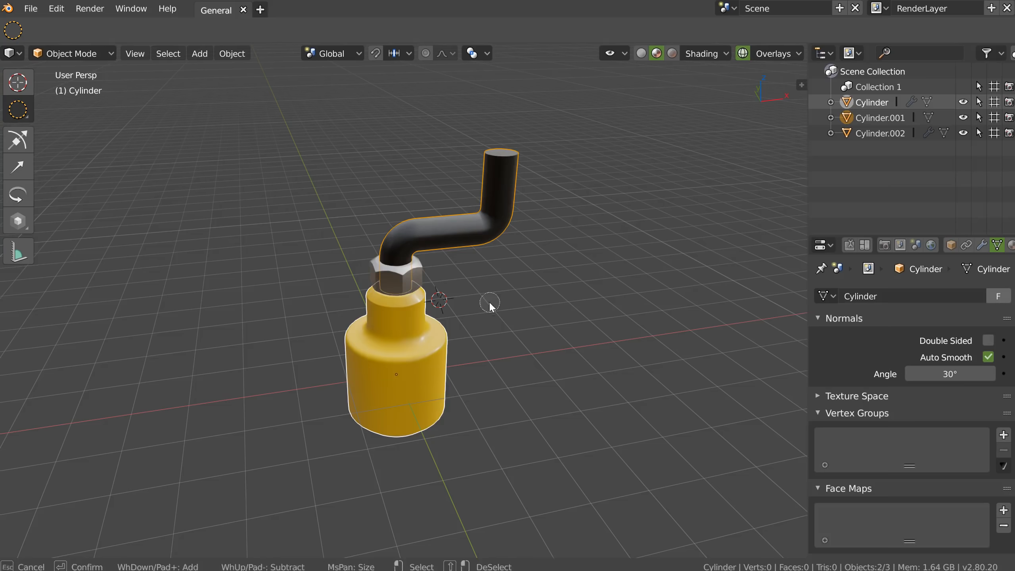
right_click(489, 304)
right_click(488, 305)
right_click(480, 304)
right_click(480, 304)
right_click(502, 296)
right_click(502, 295)
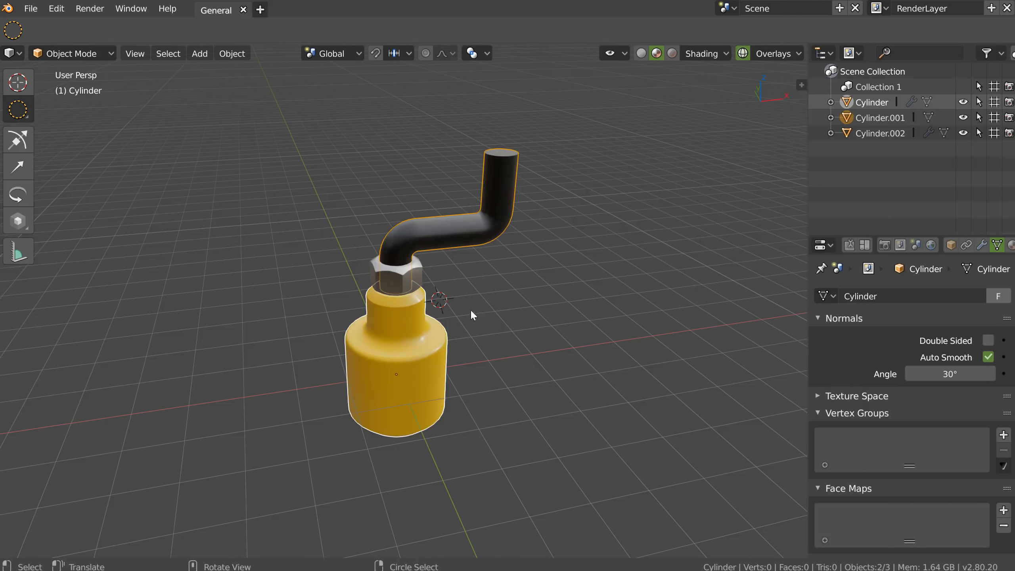
Box-select around the model to add the metal hex nut to the selected pipe and bottle.
key(b)
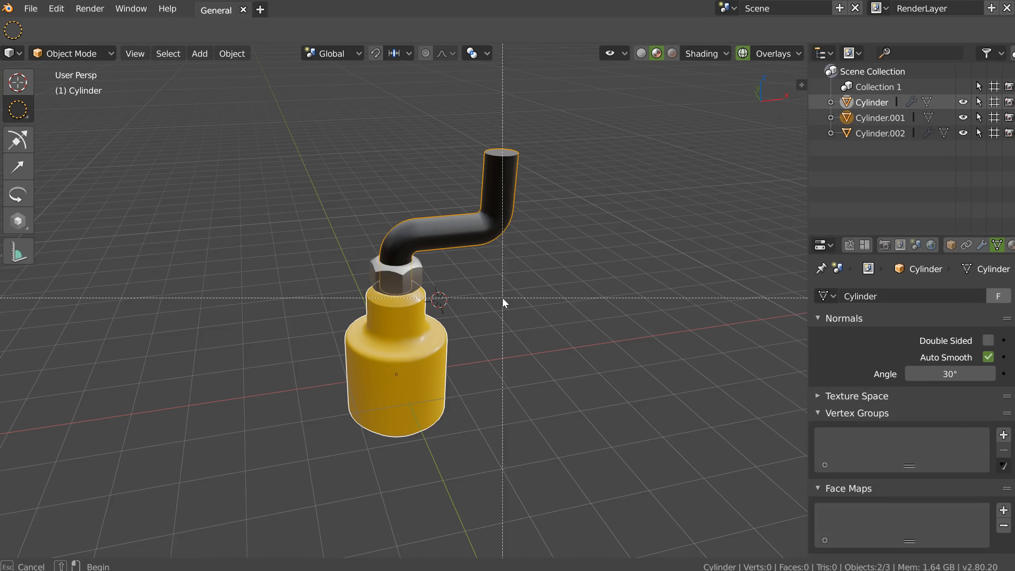
drag(603, 232, 464, 372)
key(b)
drag(582, 215, 442, 410)
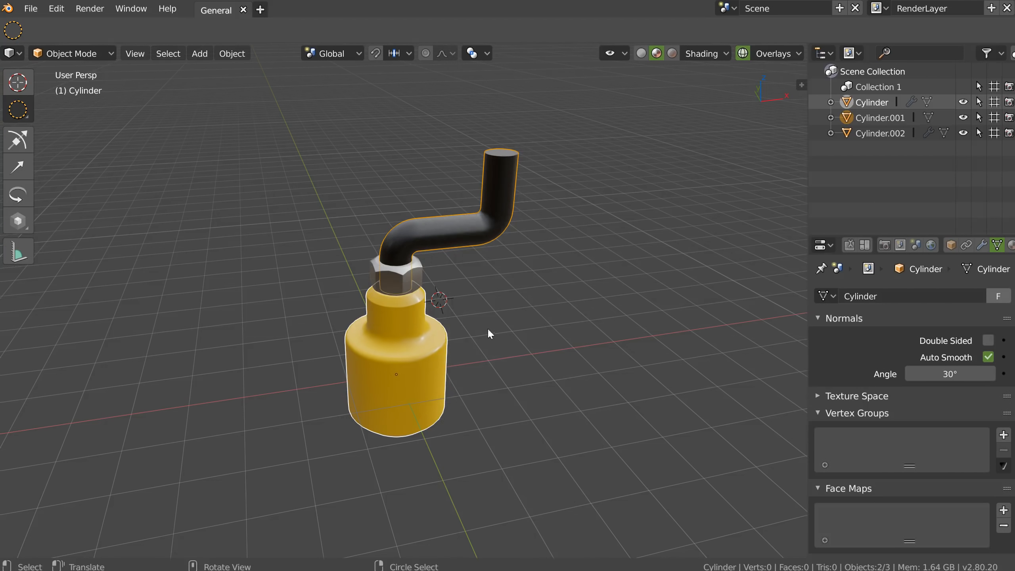
key(b)
drag(564, 209, 416, 372)
key(b)
mouse_move(600, 274)
mouse_down()
mouse_move(529, 357)
mouse_move(593, 286)
mouse_up()
Leave circle selection and deselect all objects.
key(c)
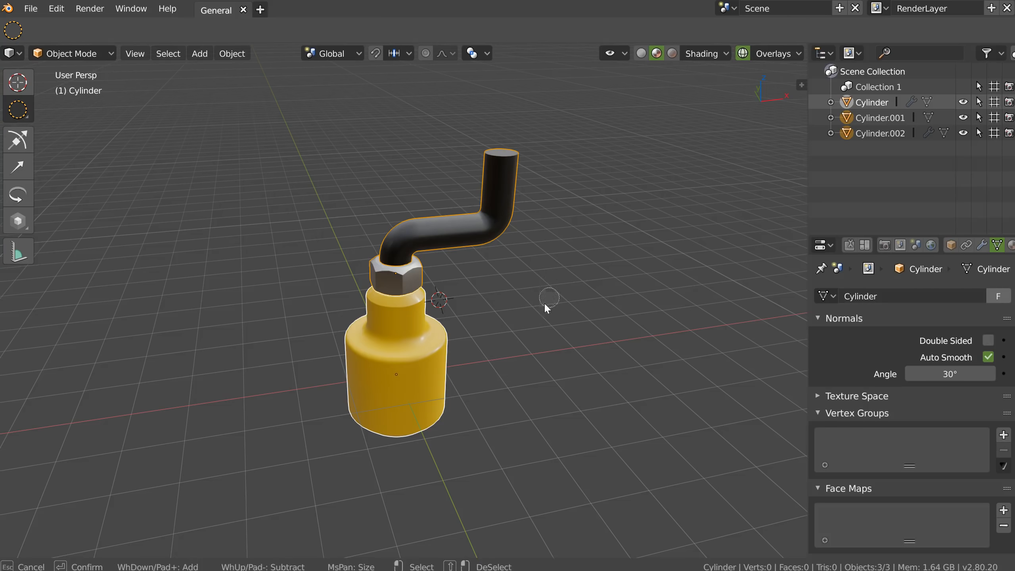
key(Escape)
key(c)
key(Escape)
key(alt+a)
middle_drag(472, 289, 457, 290)
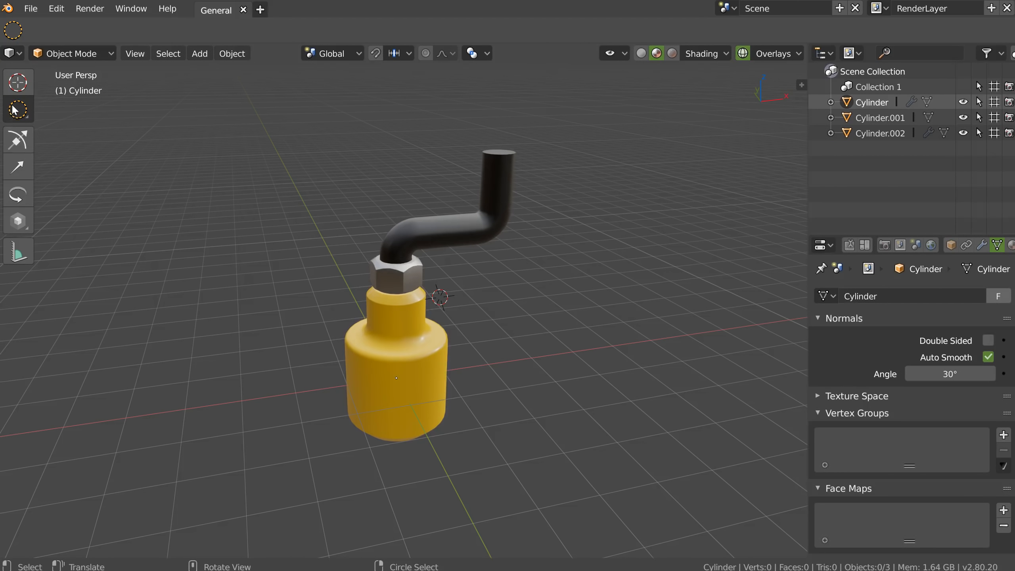
Circle-select the pipe, the hex nut and the bottle, and hide the viewport tools.
key(c)
right_click(516, 277)
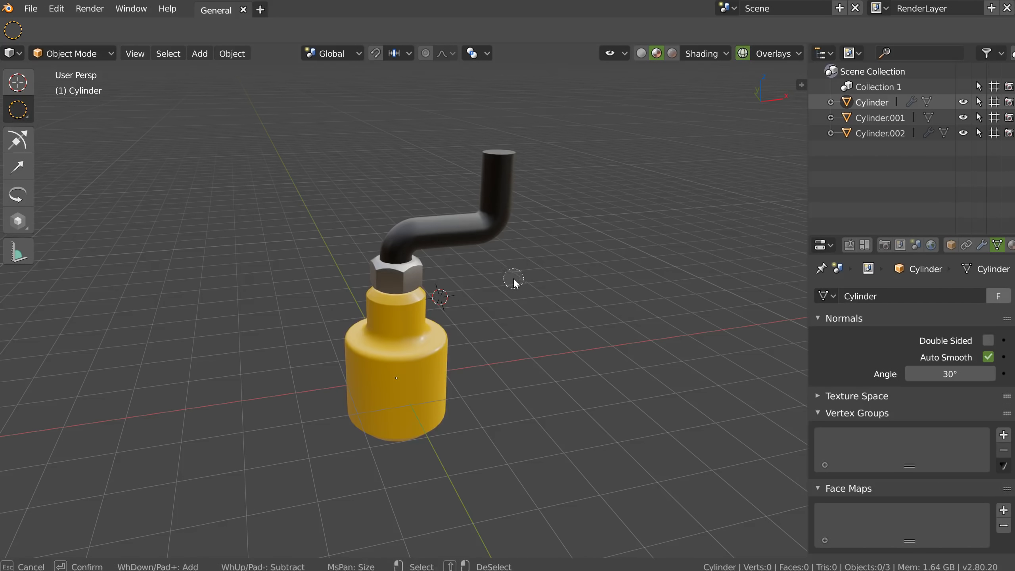
key(c)
mouse_move(372, 404)
mouse_down()
mouse_move(393, 369)
mouse_move(425, 220)
mouse_move(497, 183)
mouse_move(385, 279)
mouse_move(396, 395)
mouse_up()
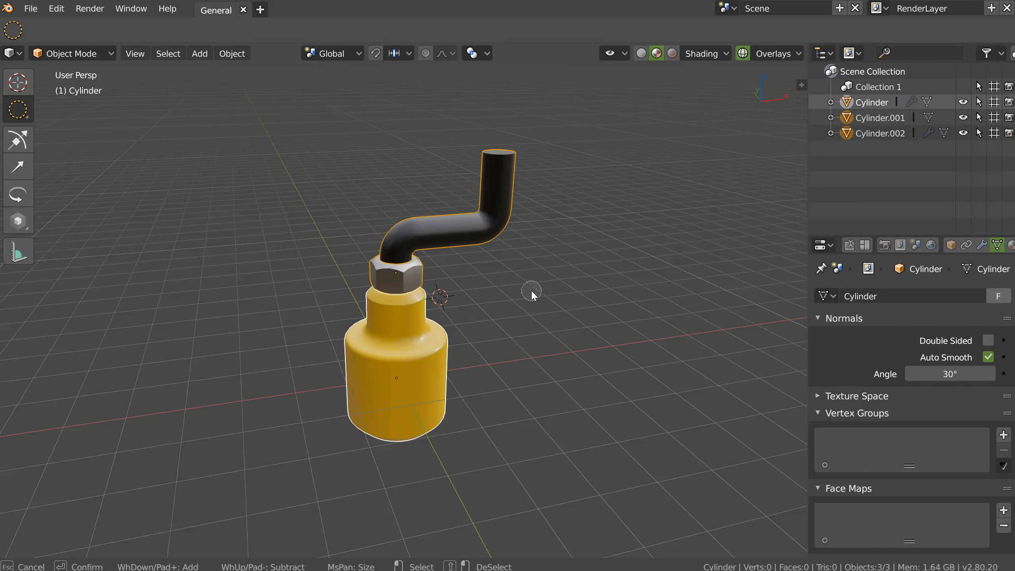
key(Escape)
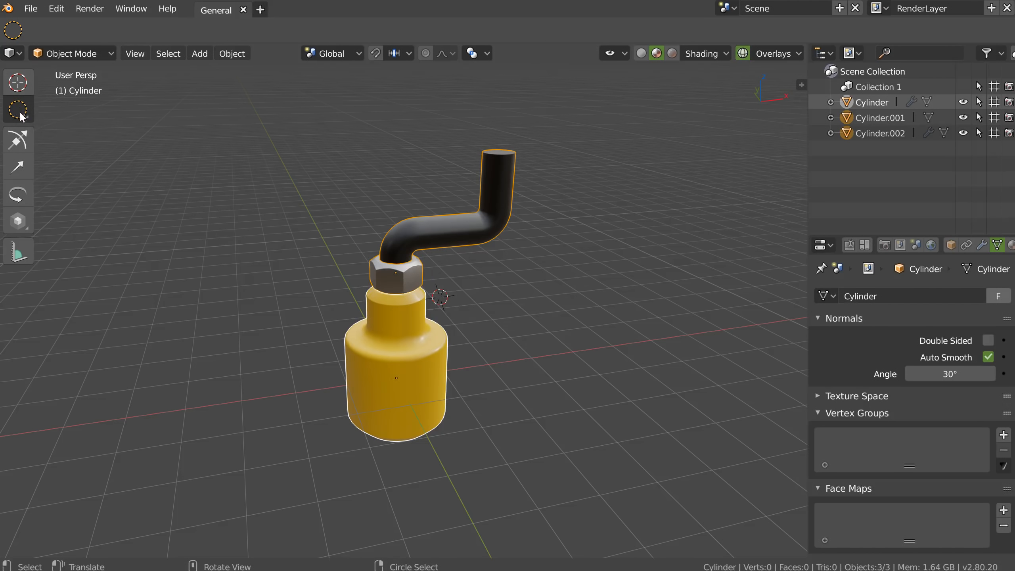
key(t)
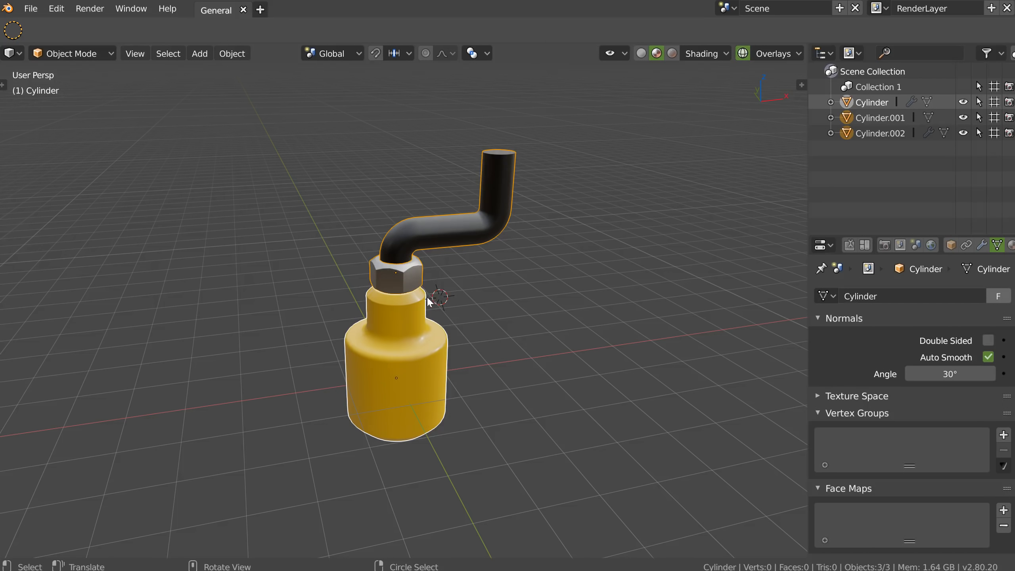
Move the three selected objects into a new collection named REF.
key(m)
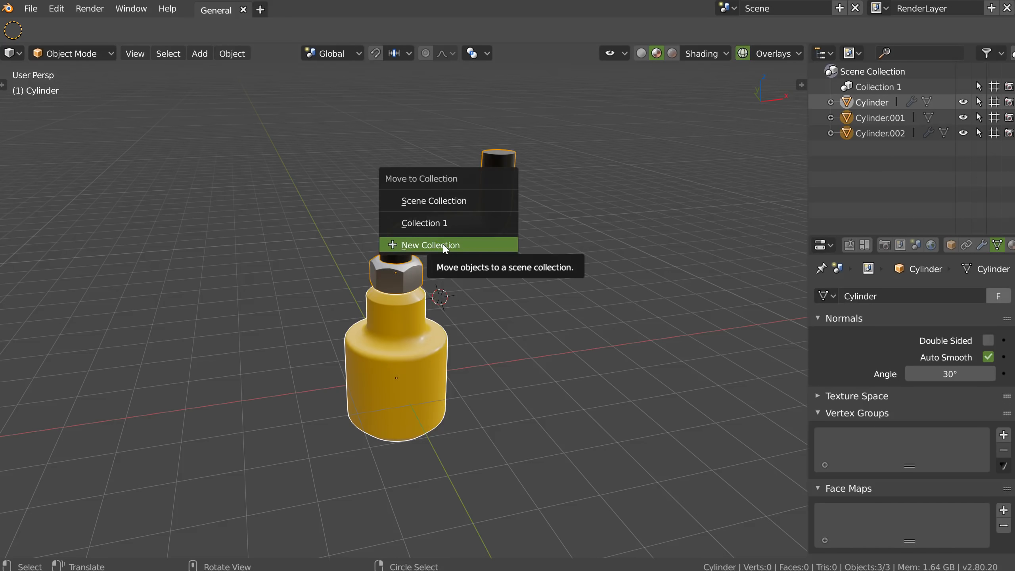
click(445, 247)
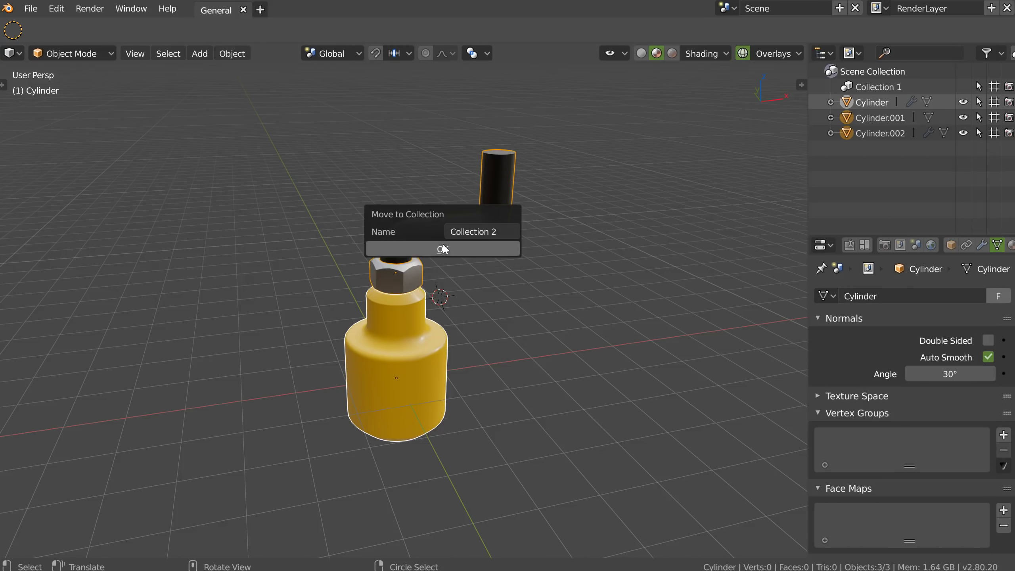
click(505, 232)
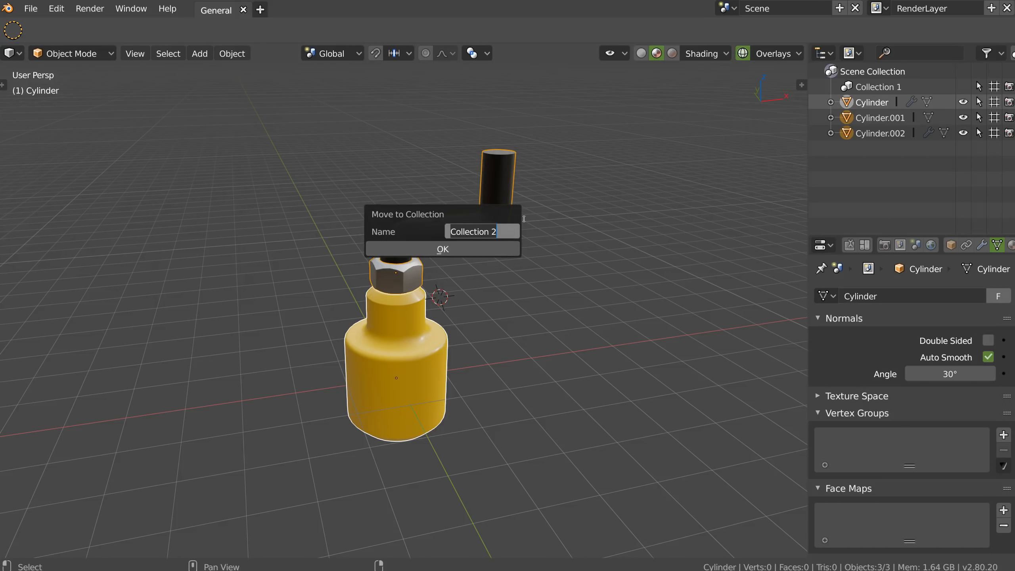
text(REF)
key(Return)
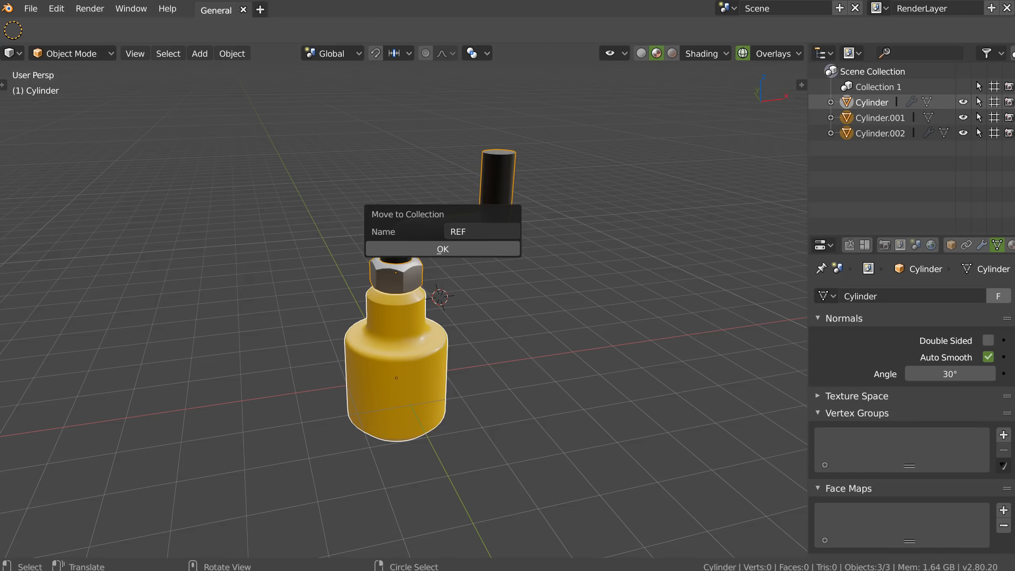
click(443, 248)
Move the selected reference objects about -5.44 m along the X axis and collapse the operation's settings.
middle_drag(466, 263, 424, 330)
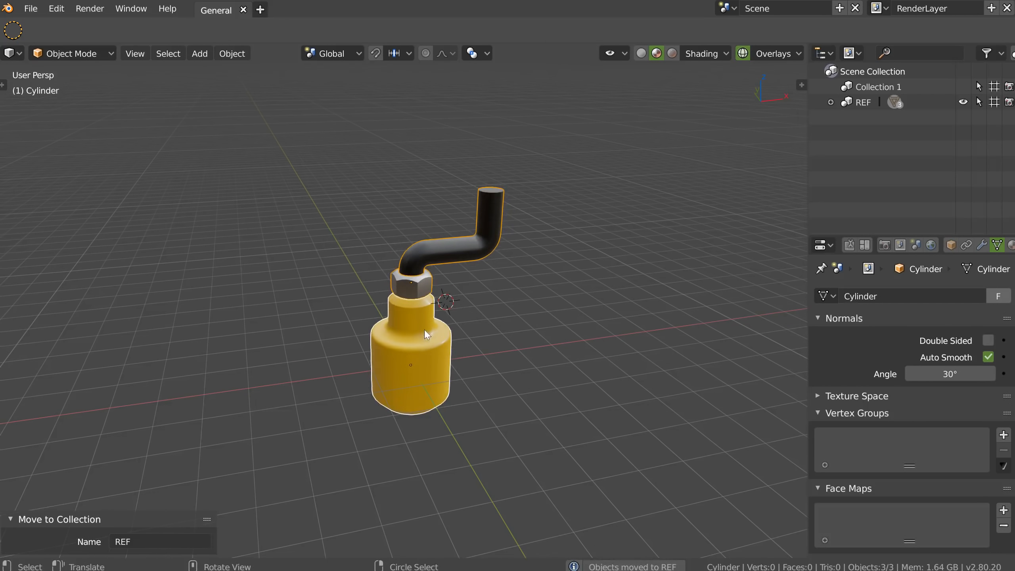
key(g)
key(x)
click(236, 395)
shift+middle_drag(236, 395, 379, 337)
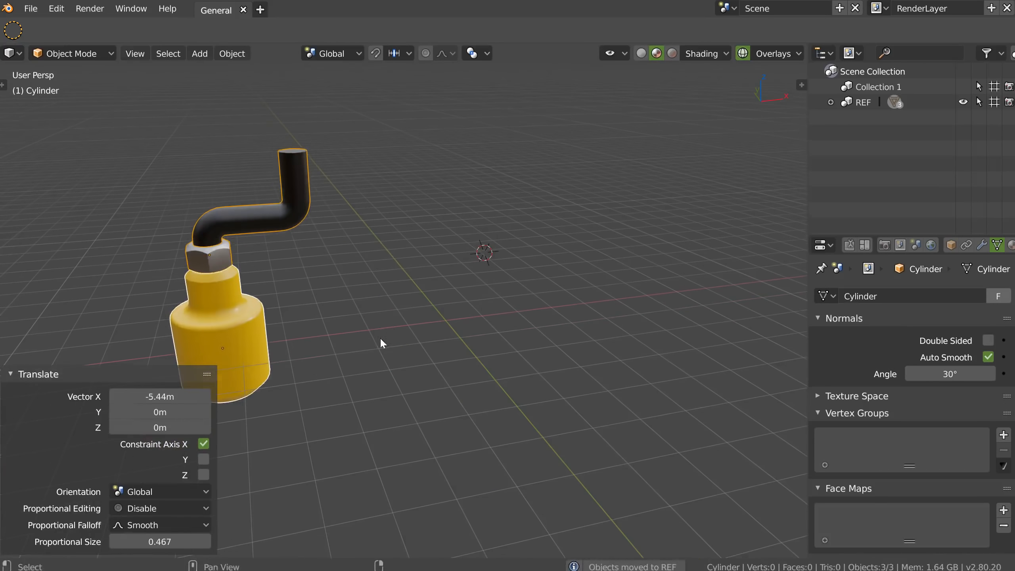
scroll(371, 338, up, 2)
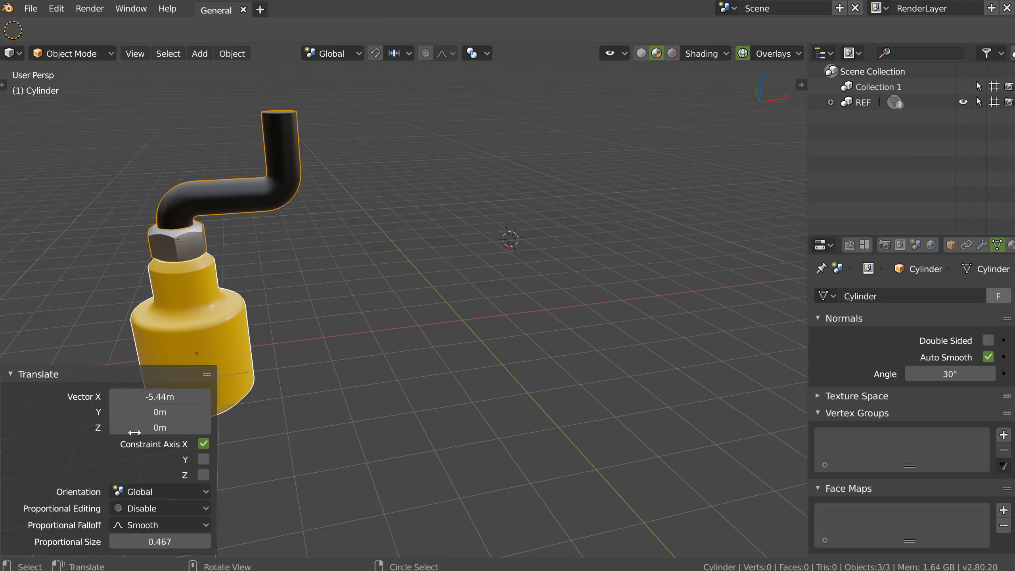
click(15, 375)
Collapse the Camera Lock settings and set the 3D cursor's X, Y and Z location to 0.
mouse_move(450, 299)
middle_down()
mouse_move(489, 297)
mouse_move(457, 303)
mouse_move(456, 294)
middle_up()
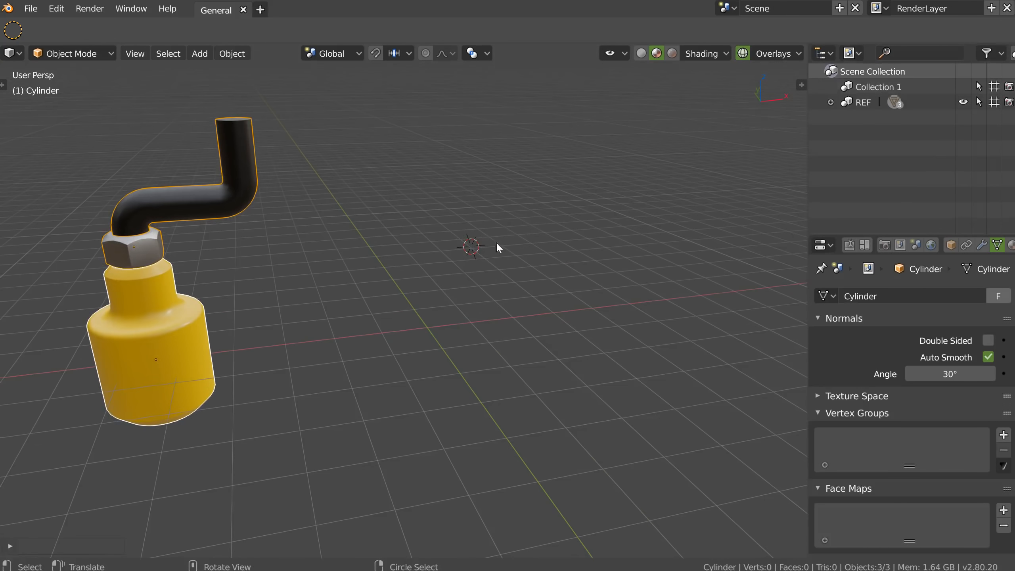
middle_drag(497, 238, 455, 238)
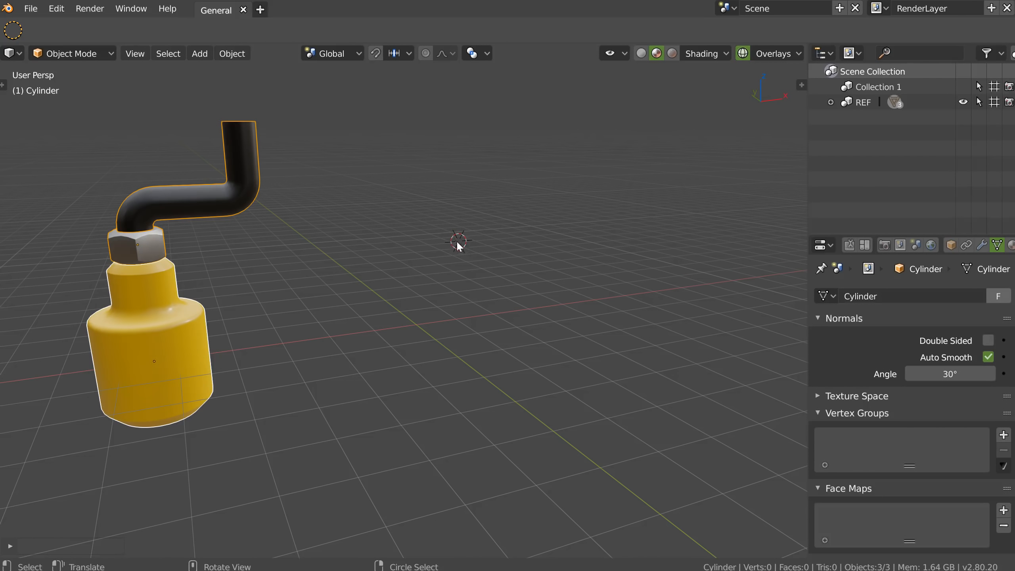
click(801, 85)
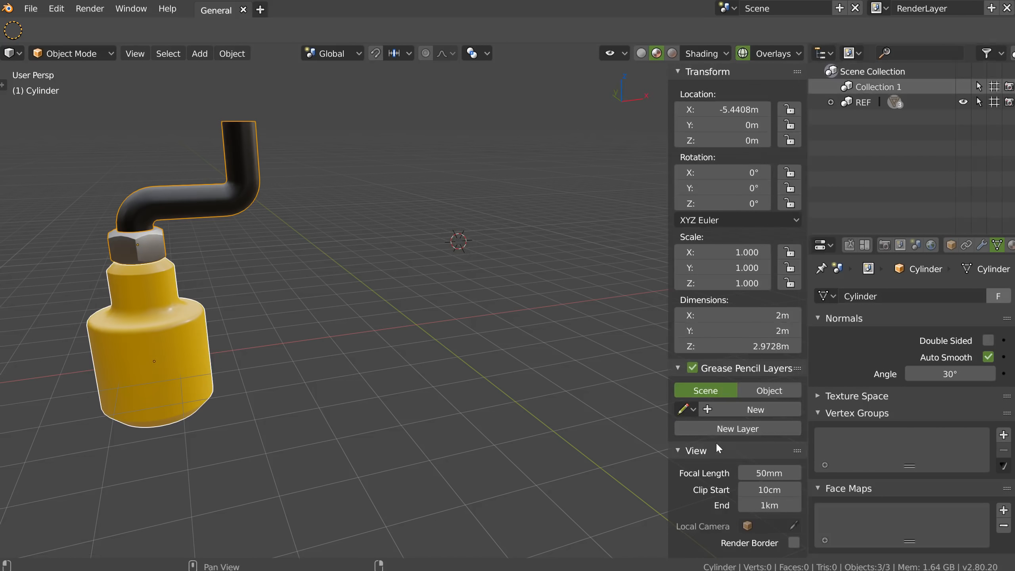
scroll(707, 493, down, 8)
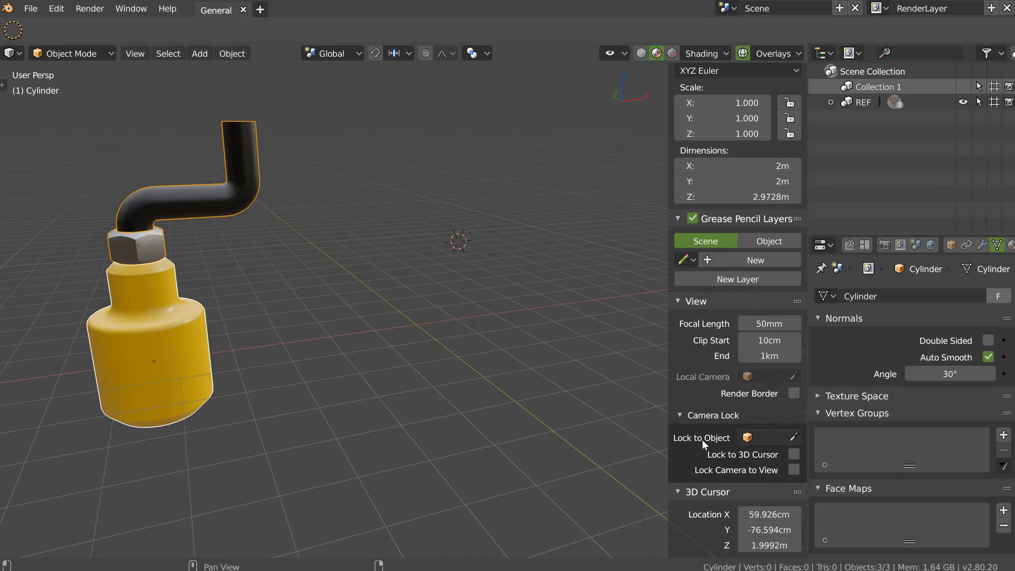
click(693, 416)
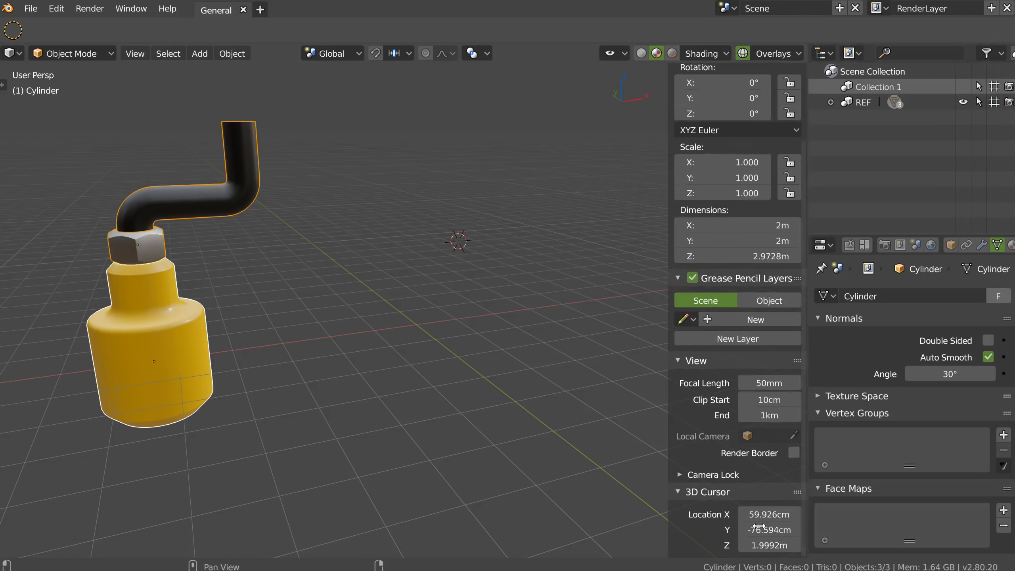
key(ctrl+c)
key(ctrl+v)
drag(757, 512, 756, 545)
text(0)
key(Return)
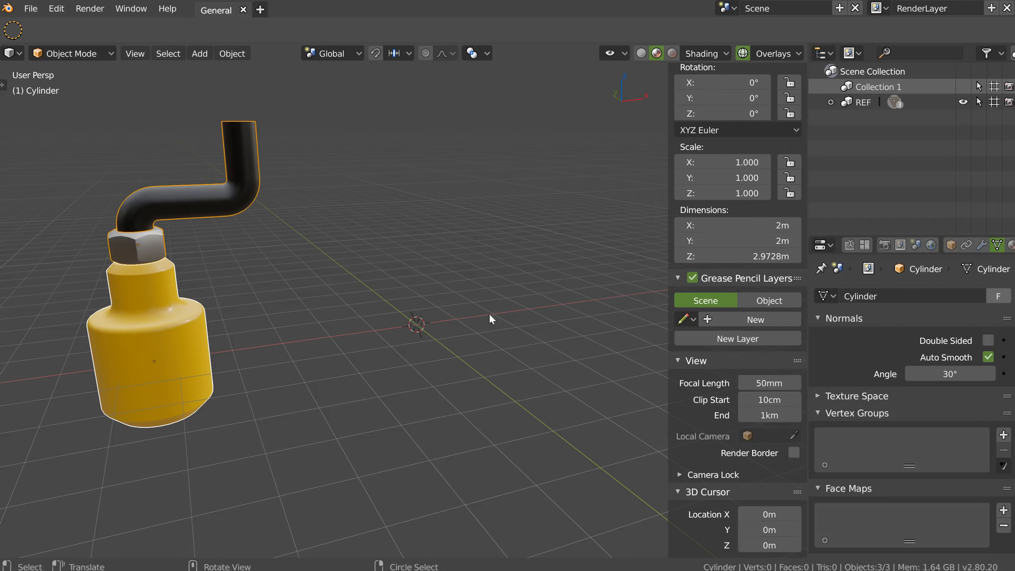
Switch the transform orientation to Cursor and set it back to Global.
middle_drag(416, 331, 502, 288)
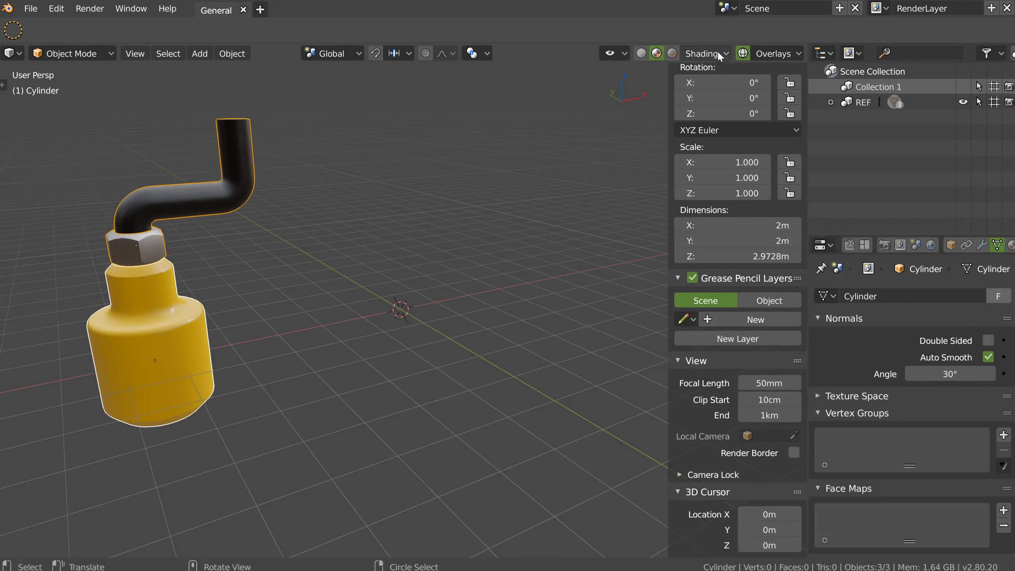
click(335, 52)
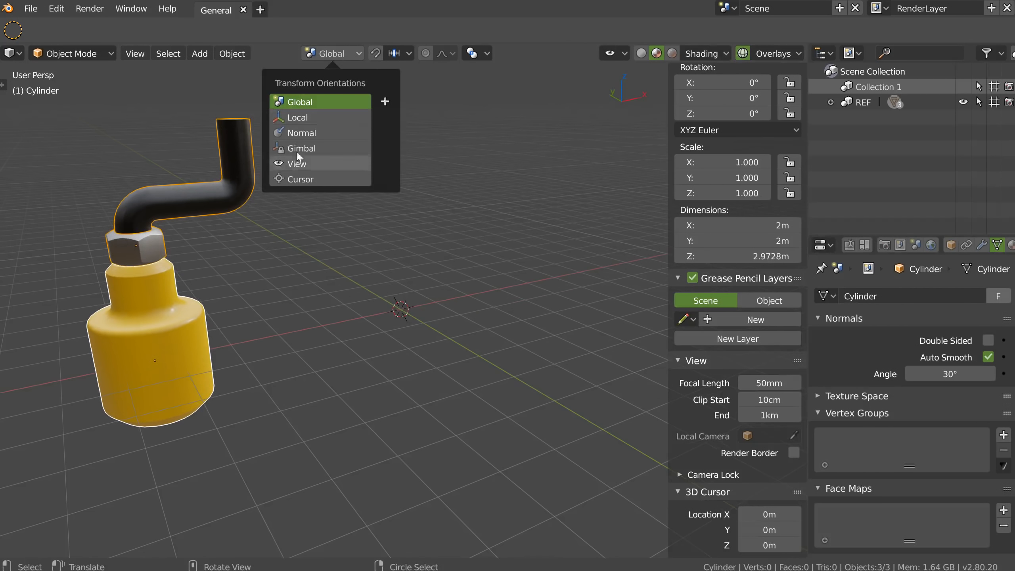
click(302, 180)
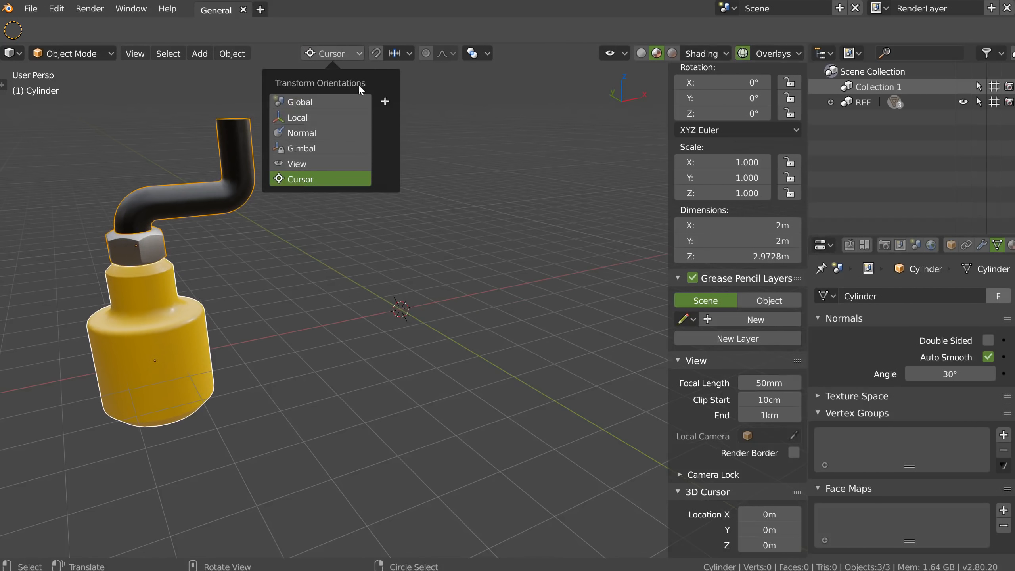
click(306, 103)
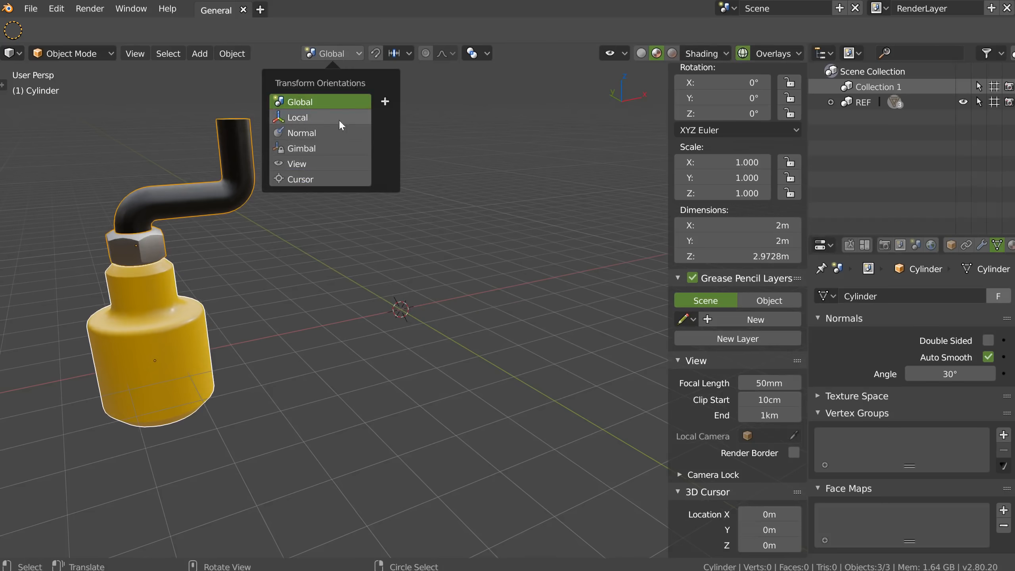
Examine the shape of the bottle, hex nut and bent pipe from several angles and distances.
middle_drag(443, 276, 391, 287)
ctrl+middle_drag(422, 343, 360, 280)
shift+middle_drag(359, 279, 626, 257)
ctrl+middle_drag(567, 240, 544, 276)
shift+middle_drag(545, 276, 191, 189)
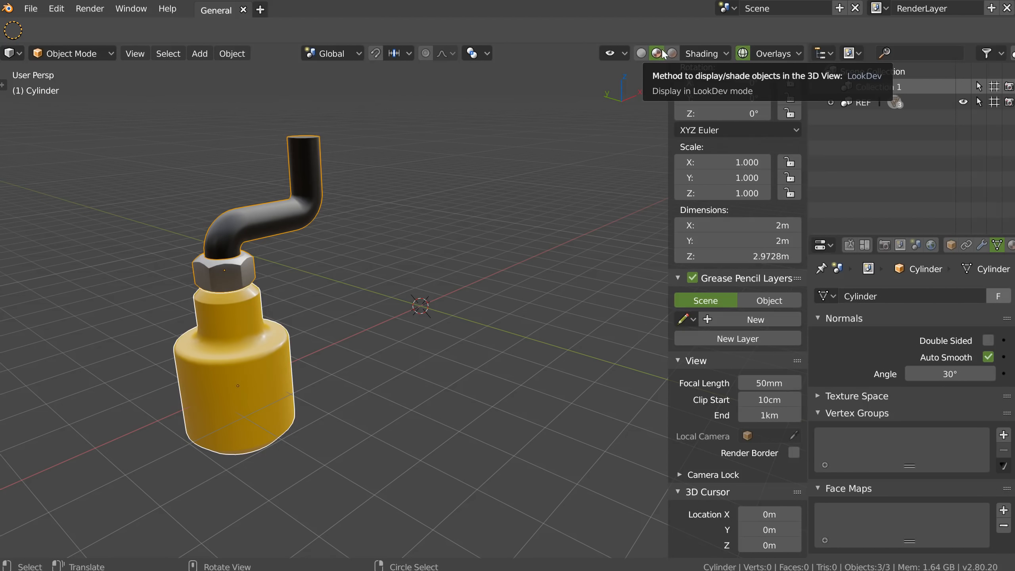
middle_drag(352, 195, 310, 210)
ctrl+middle_drag(245, 274, 288, 310)
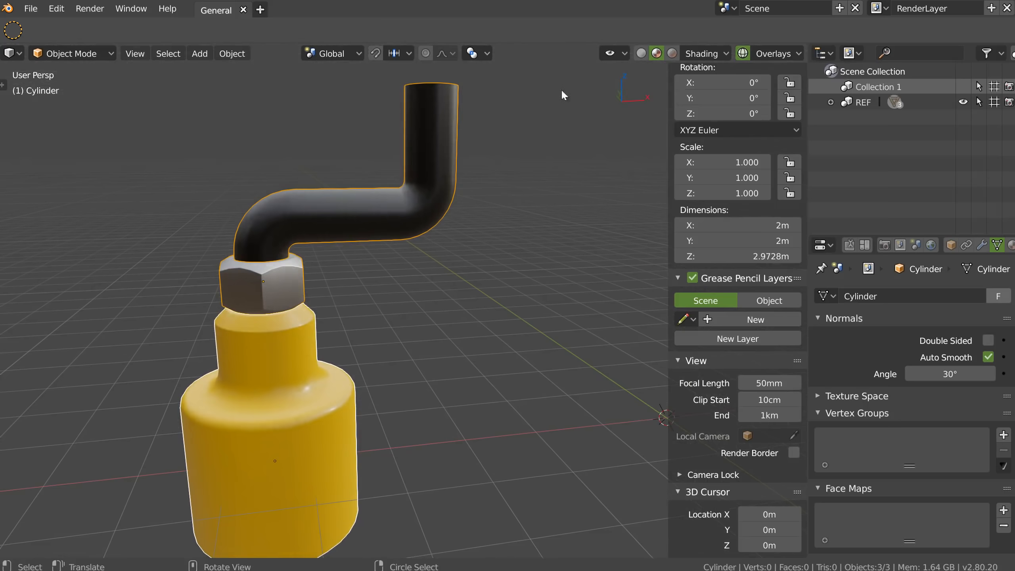
middle_drag(191, 279, 328, 281)
middle_drag(262, 390, 319, 286)
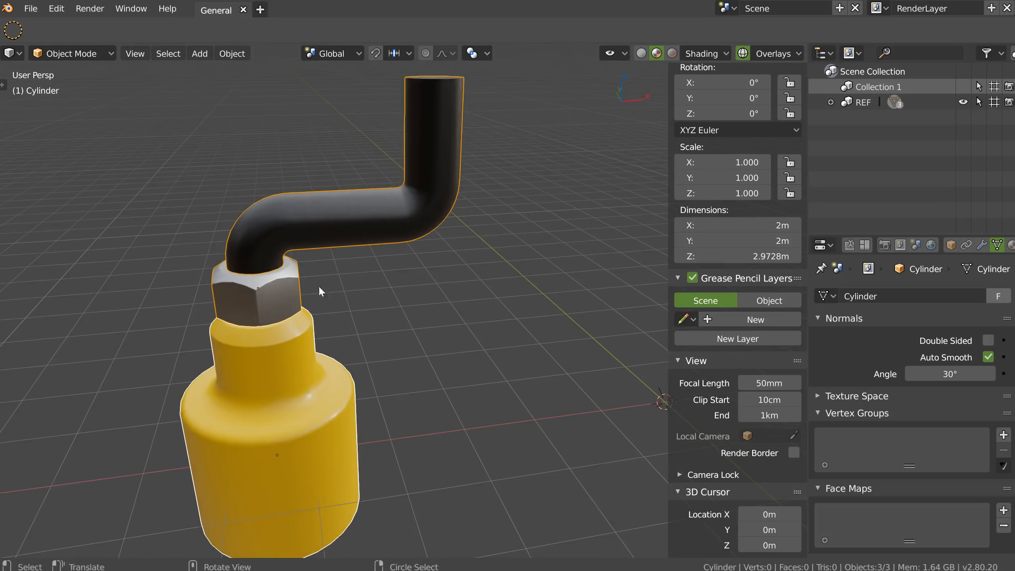
Hide the sidebar and compare the reference objects in Rendered, Solid and LookDev shading from different angles, ending in LookDev.
key(n)
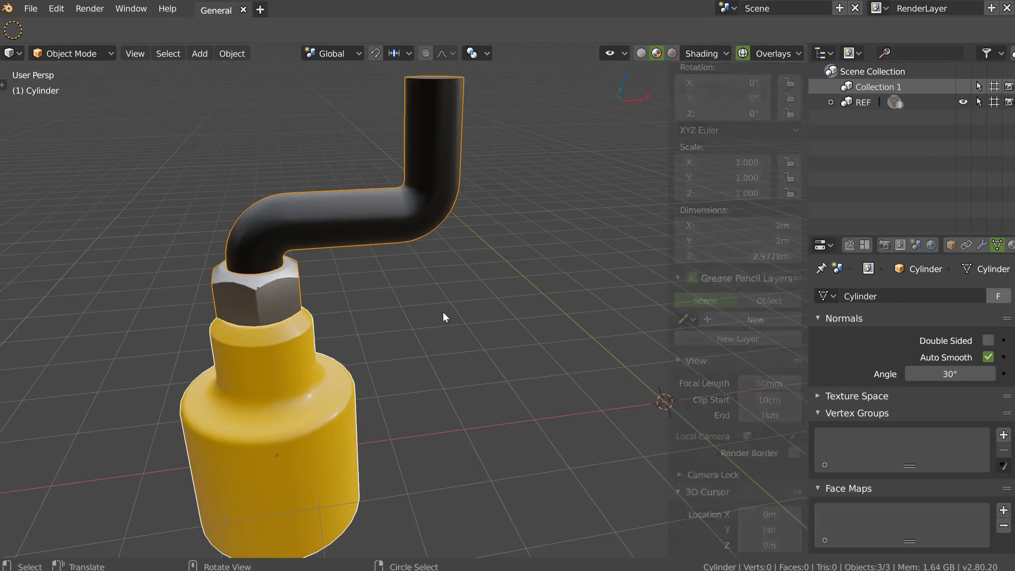
mouse_move(502, 165)
middle_down()
mouse_move(417, 198)
mouse_move(435, 182)
middle_up()
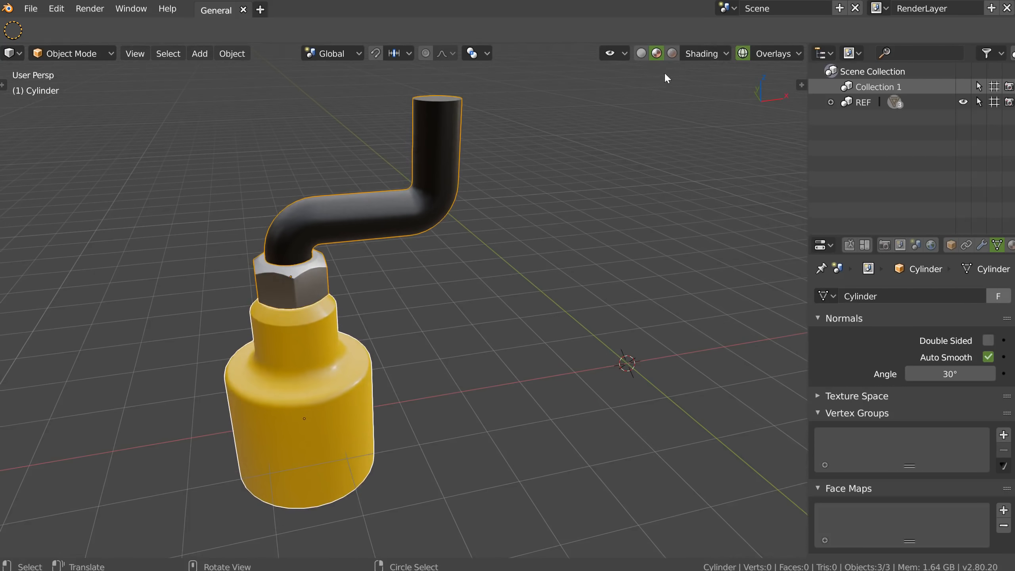
click(672, 54)
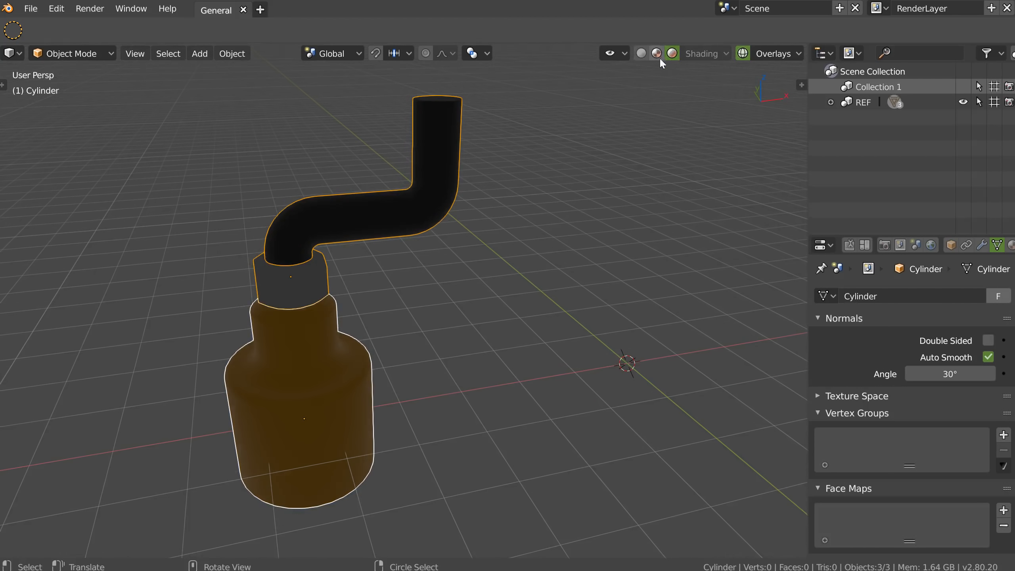
click(640, 53)
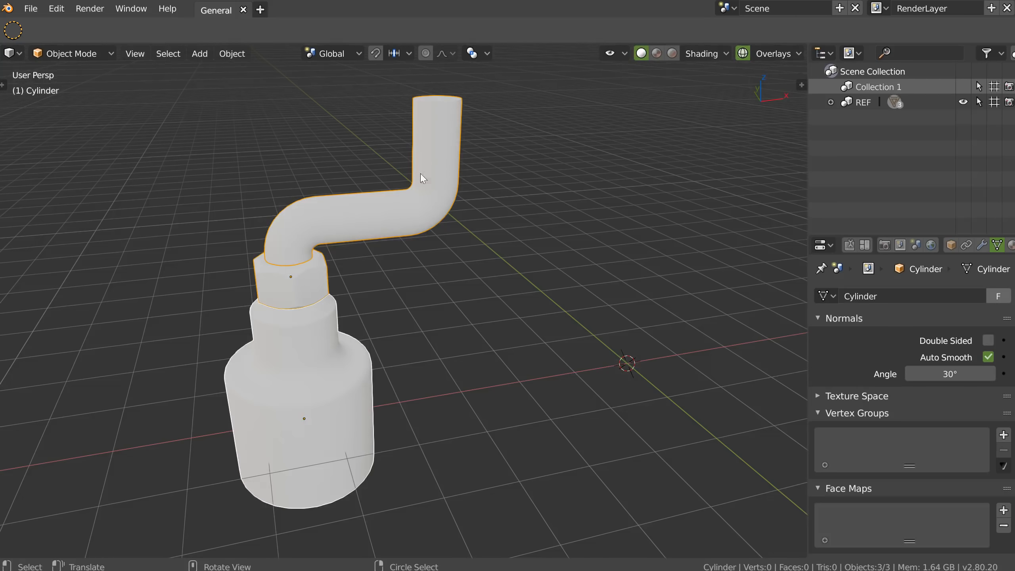
click(656, 53)
middle_drag(248, 282, 279, 274)
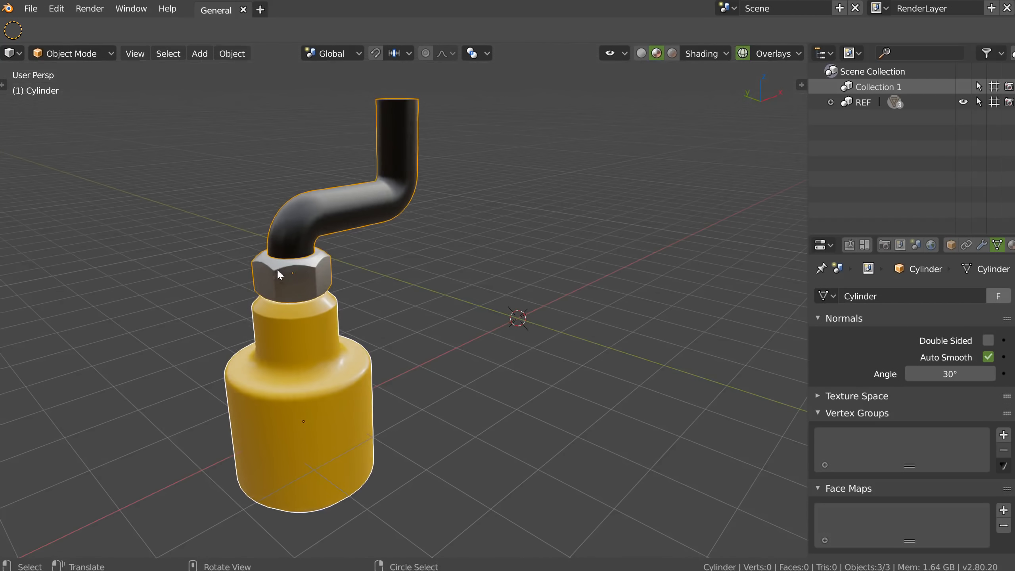
middle_drag(316, 348, 276, 333)
ctrl+middle_drag(276, 334, 298, 319)
mouse_move(298, 320)
middle_down()
mouse_move(305, 294)
mouse_move(296, 300)
middle_up()
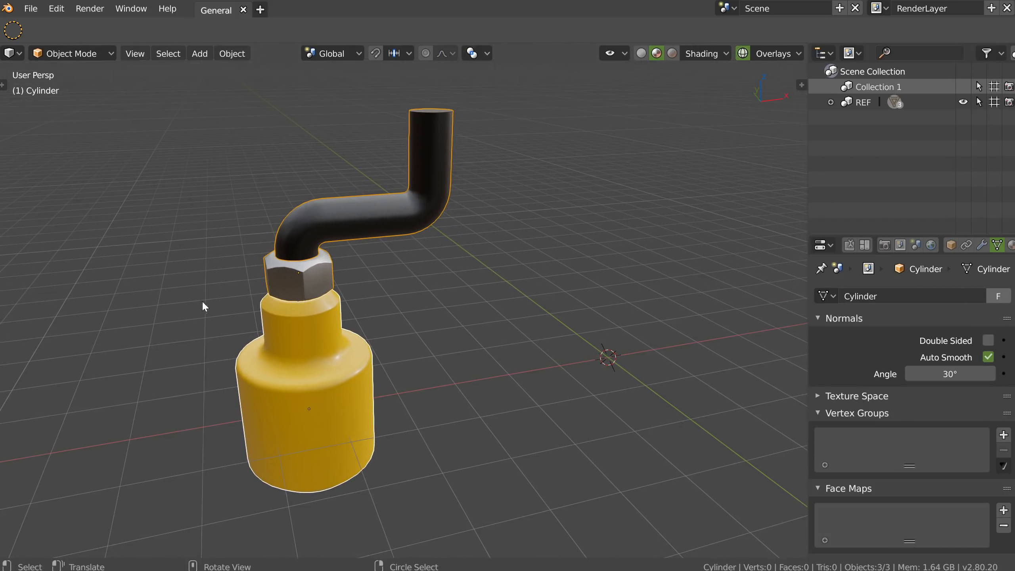
Change the 3D viewport to the Shader Editor and set its shader type to World.
click(87, 11)
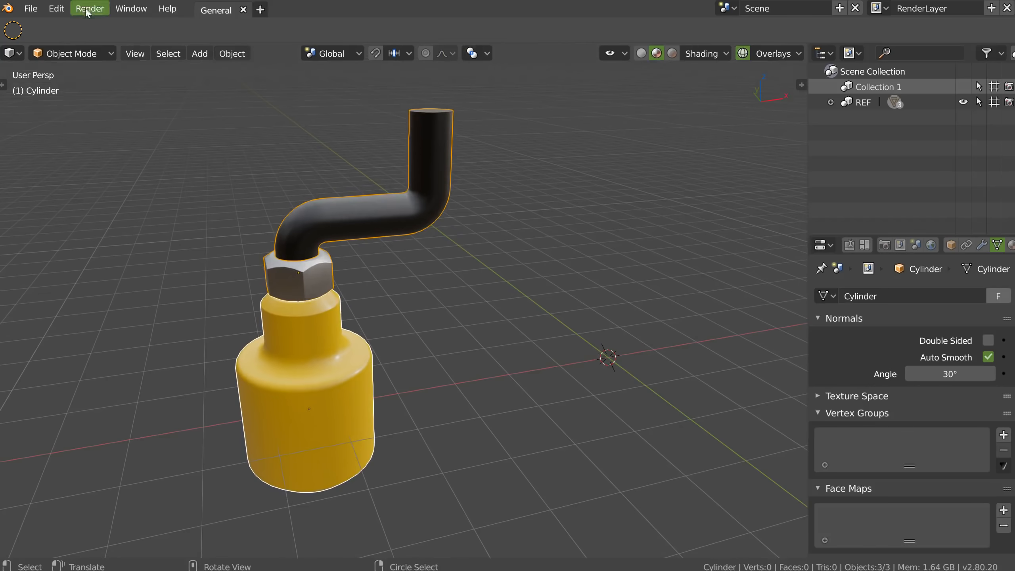
click(12, 53)
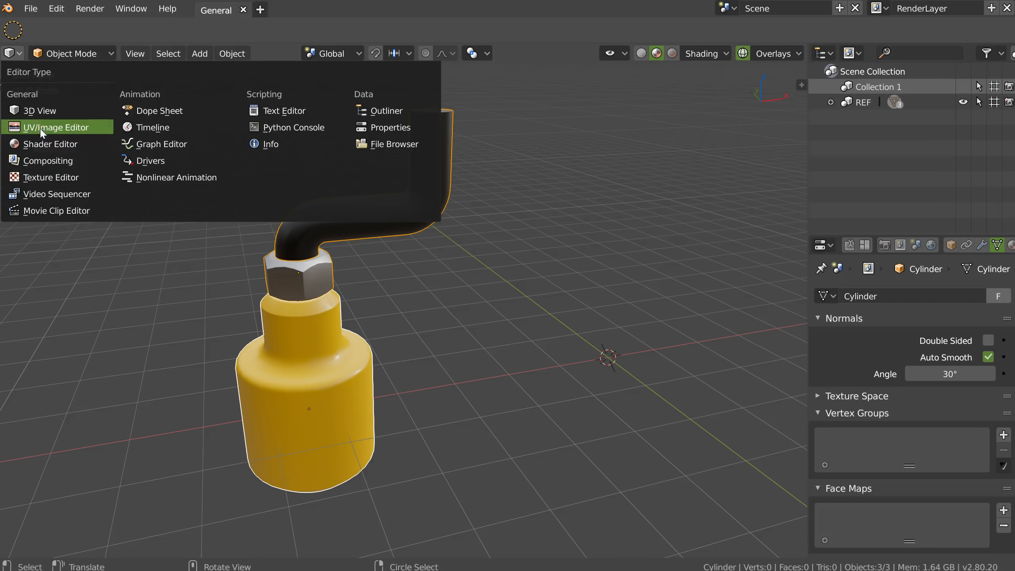
click(50, 144)
click(67, 52)
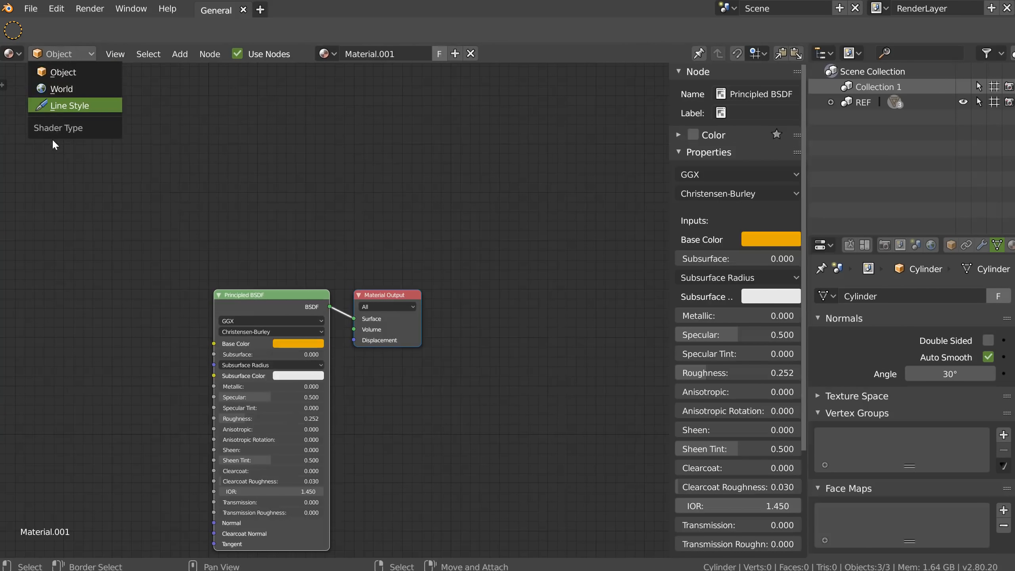
click(60, 52)
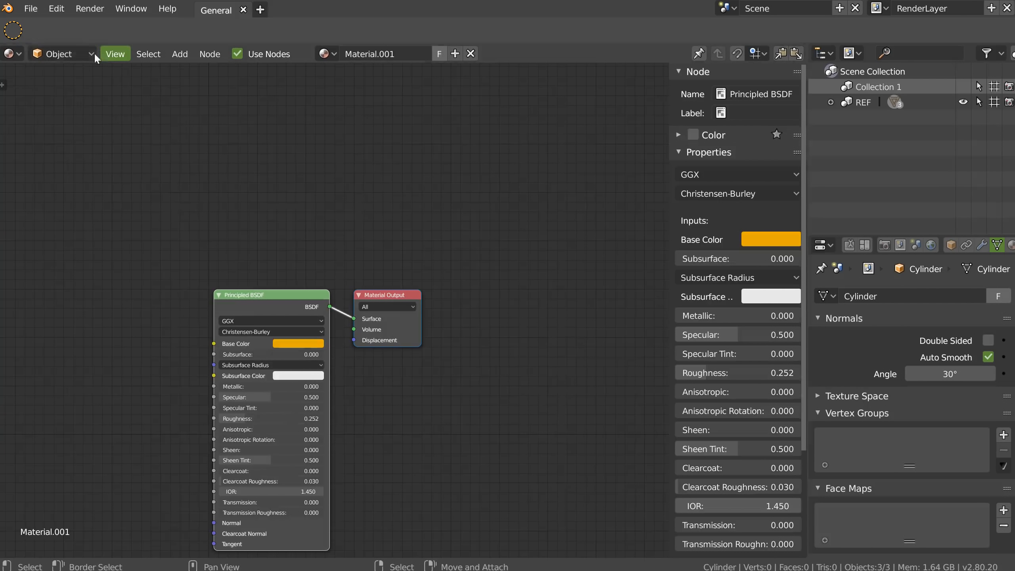
click(57, 55)
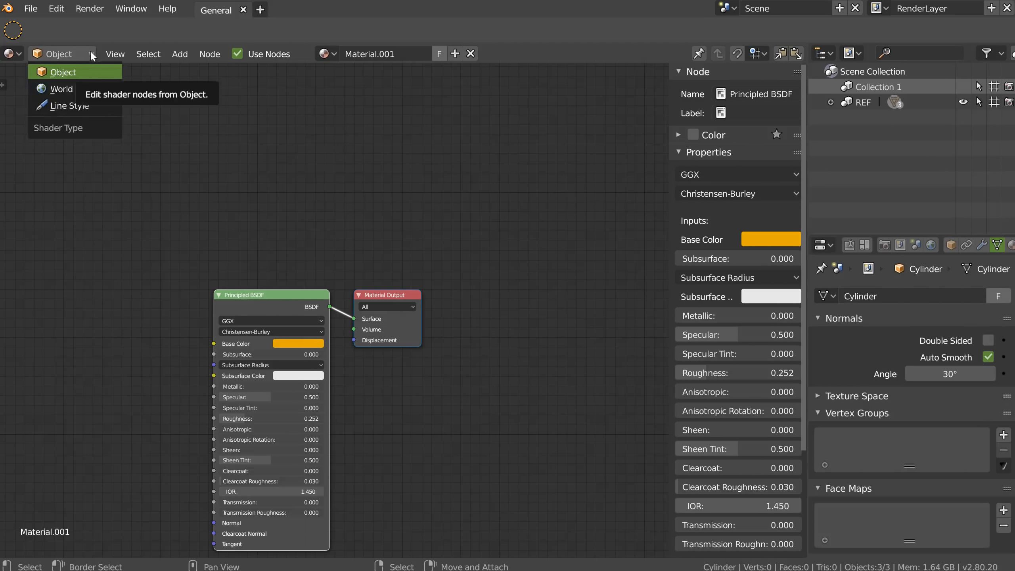
click(62, 70)
click(57, 54)
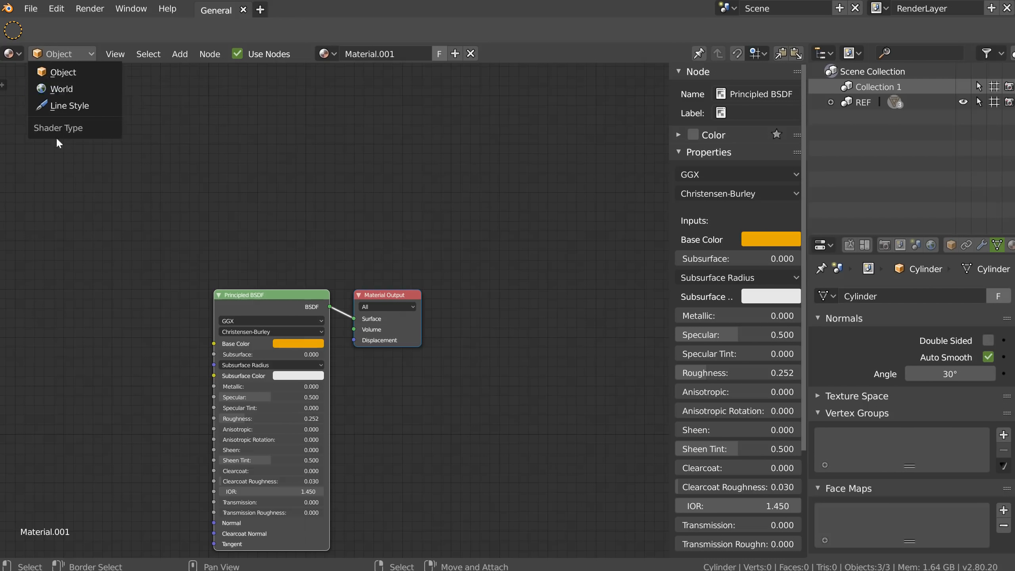
click(59, 90)
ctrl+middle_drag(403, 263, 332, 290)
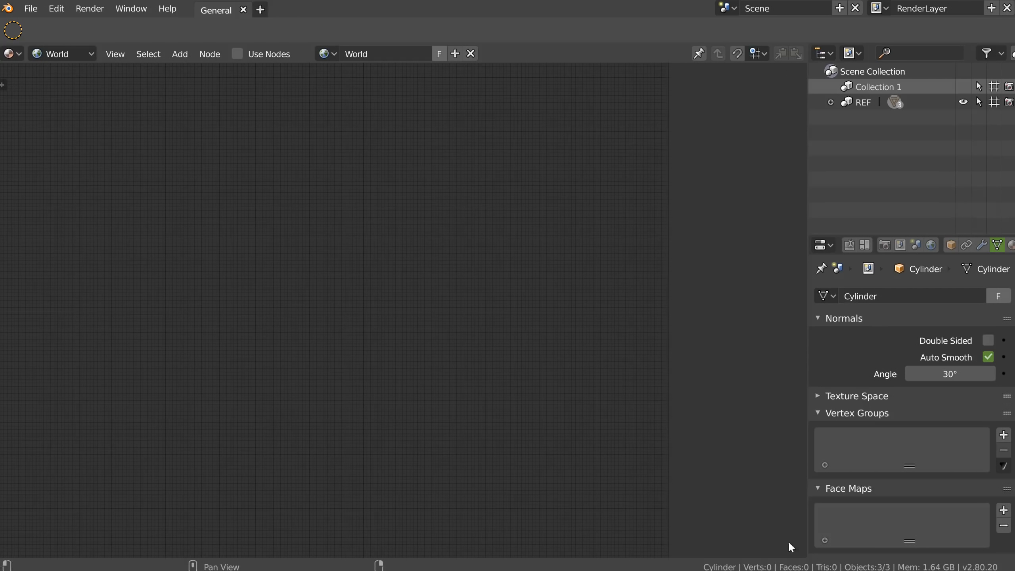
Split the Shader Editor vertically and make the new area a 3D View with Rendered shading.
drag(790, 546, 461, 420)
click(475, 54)
click(498, 110)
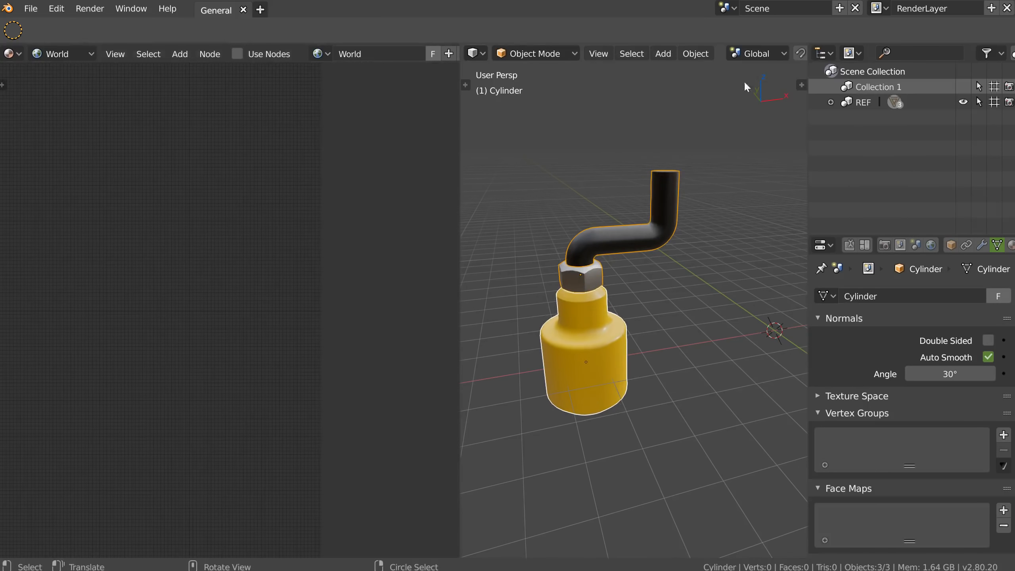
scroll(775, 54, down, 5)
click(773, 55)
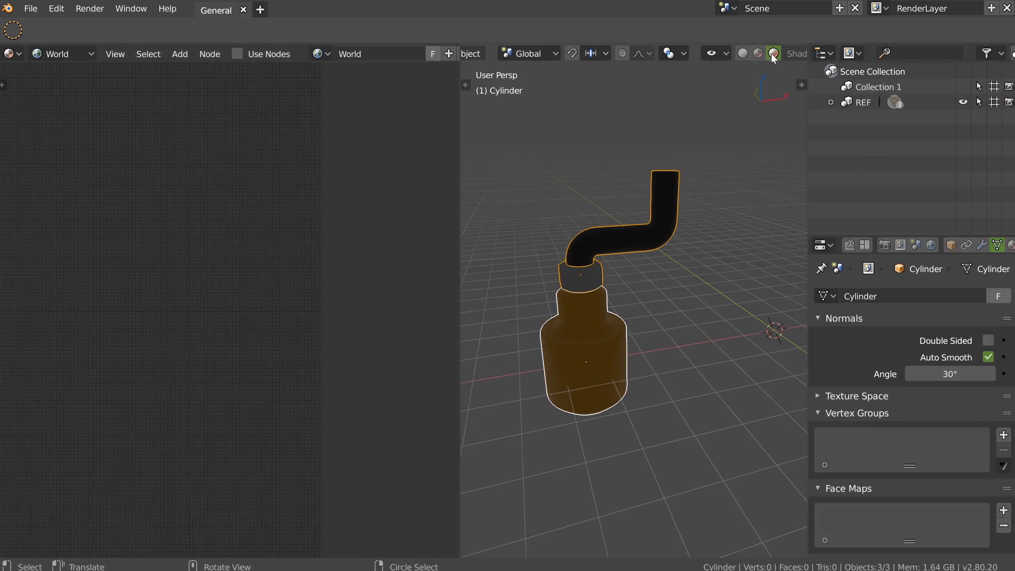
Show the World properties, enable Use Nodes for the world, and hide the Shader Editor's sidebar.
click(930, 245)
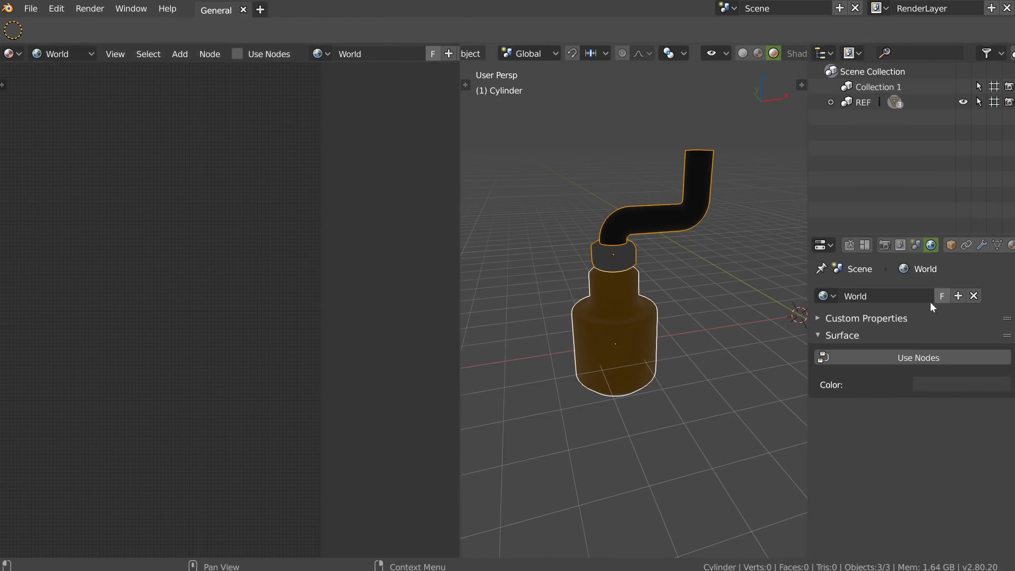
scroll(256, 224, up, 4)
key(n)
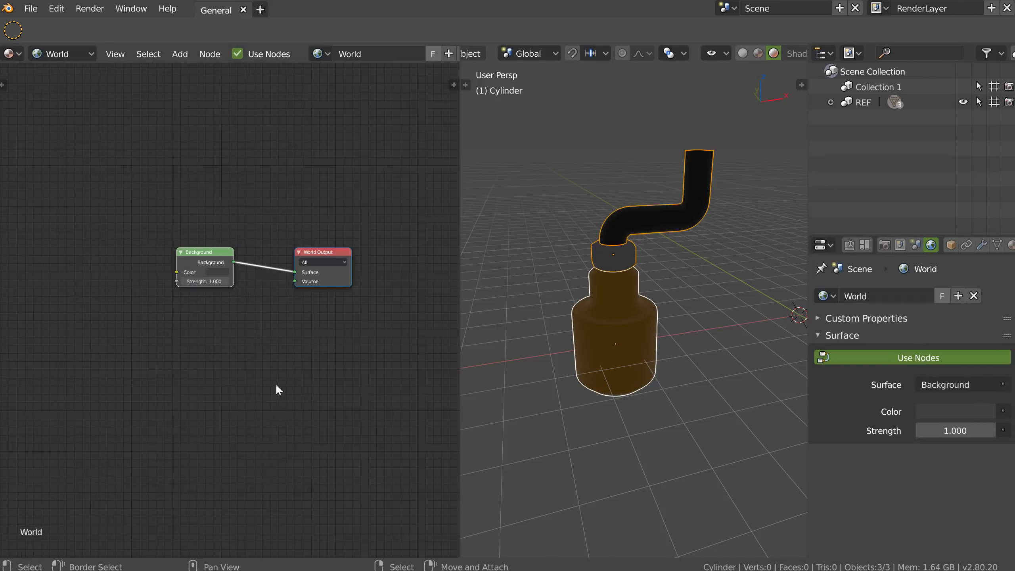
Move the Background node away from the World Output and place a duplicate of it below the original.
ctrl+middle_drag(276, 282, 306, 282)
ctrl+middle_drag(306, 280, 274, 296)
drag(221, 269, 154, 279)
key(shift+d)
click(150, 369)
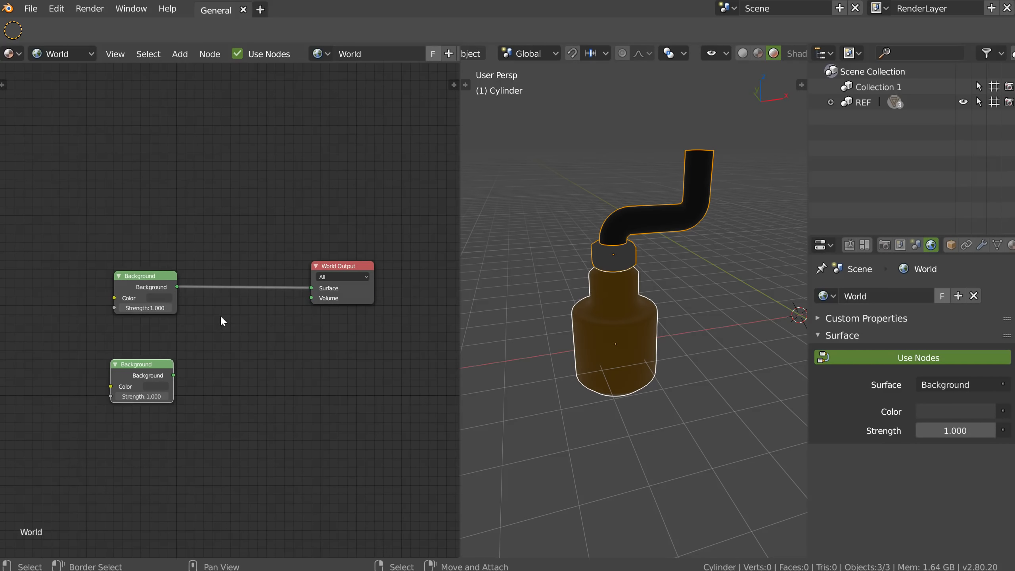
Insert a Mix Shader between the upper Background and World Output, and connect the duplicate Background to its second Shader input.
key(shift+a)
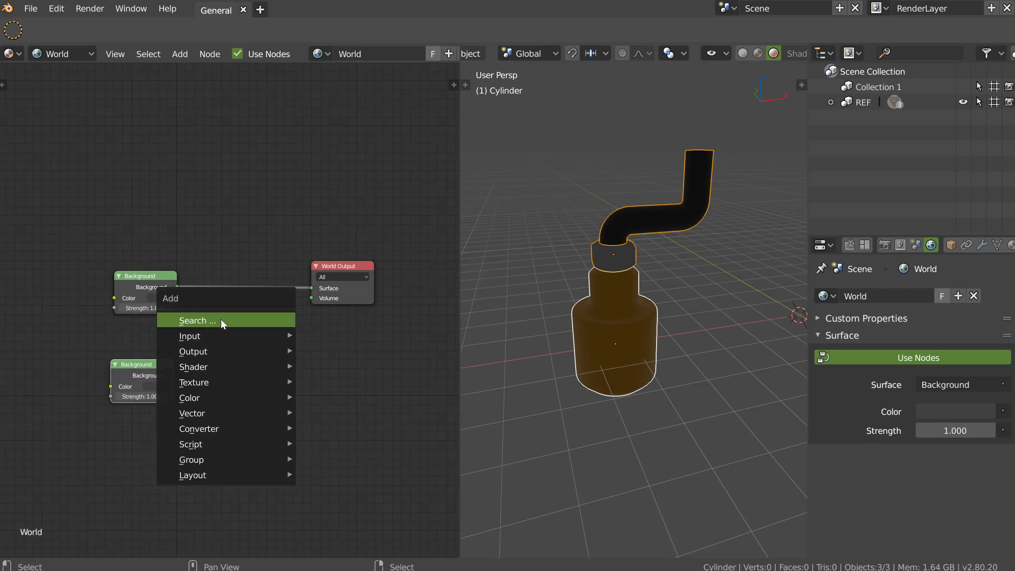
click(196, 321)
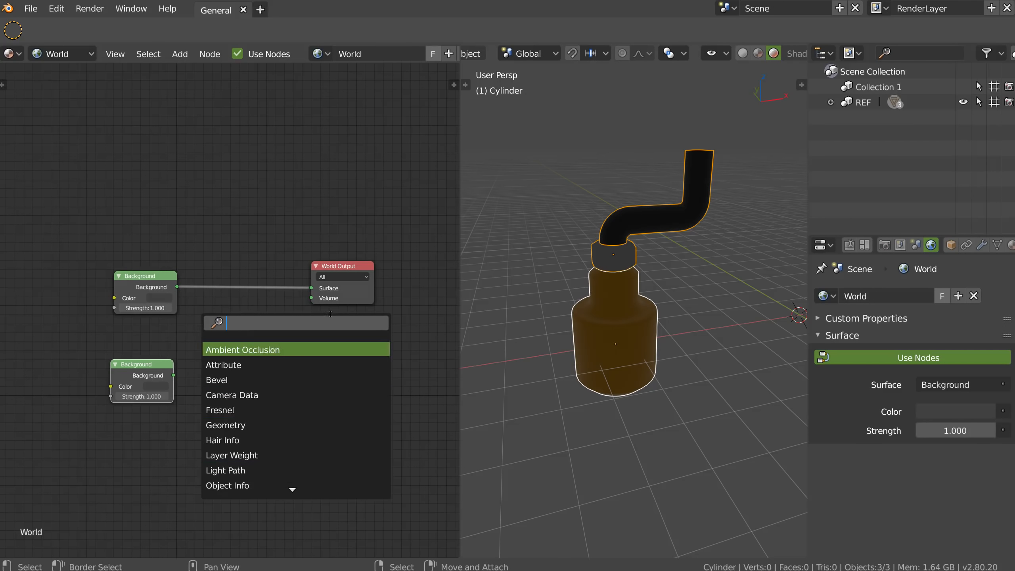
key(Down)
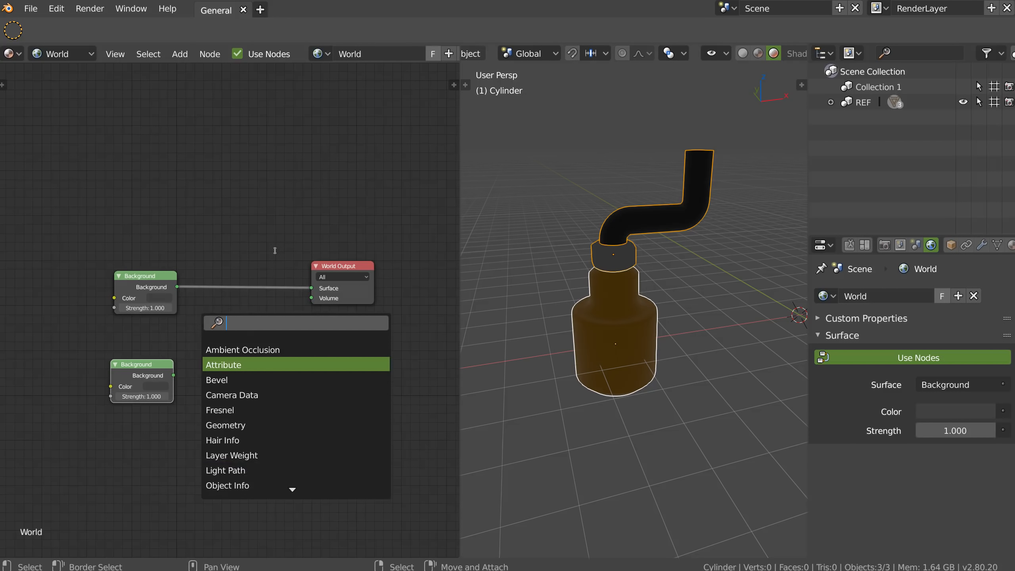
text(mi)
key(Down)
key(Up)
key(Return)
click(226, 269)
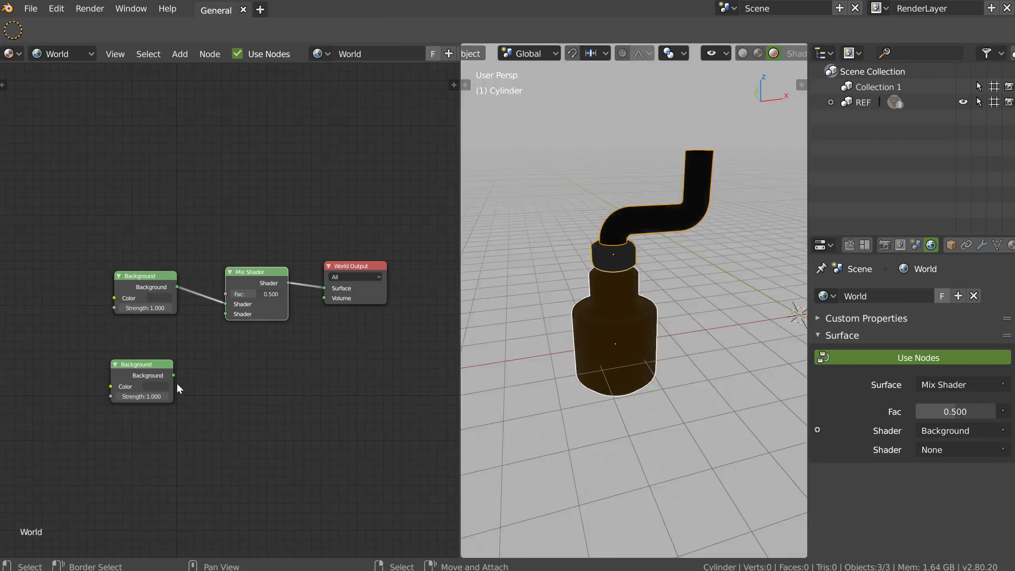
drag(173, 375, 226, 316)
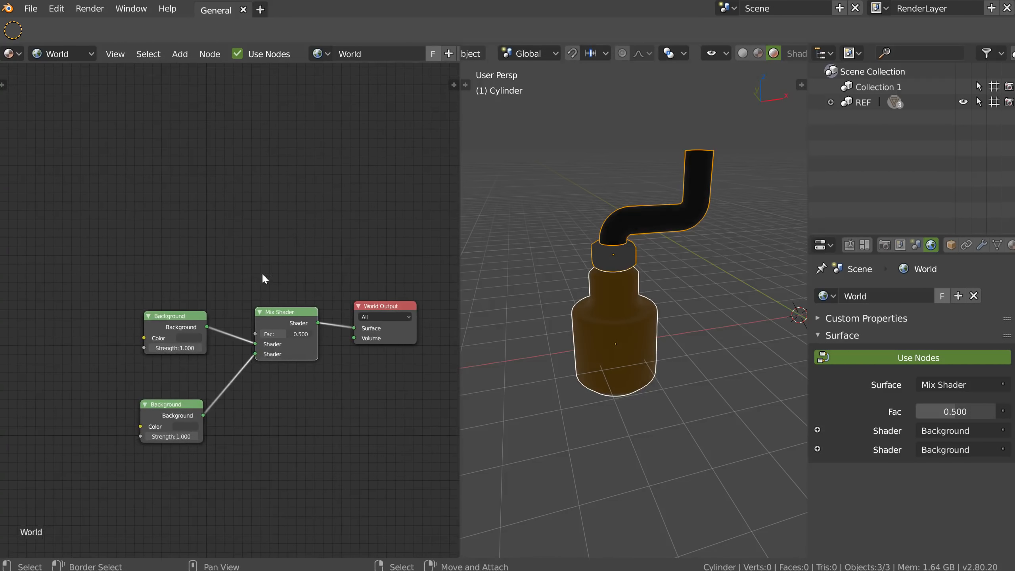
Add a Light Path node above the Background nodes and connect Is Camera Ray to the Mix Shader's Fac.
key(shift+a)
mouse_move(228, 266)
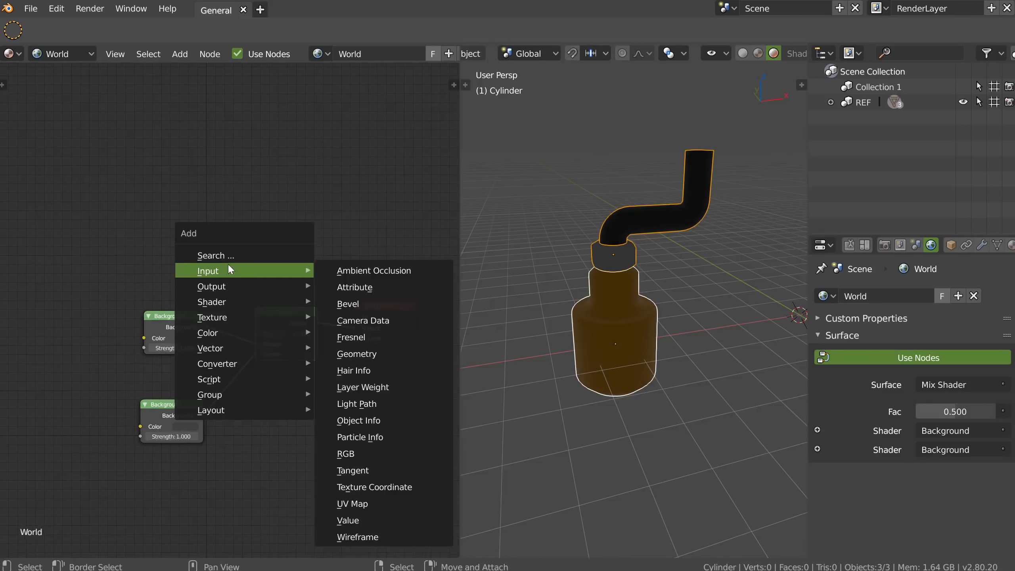
click(360, 407)
click(202, 133)
drag(194, 135, 256, 332)
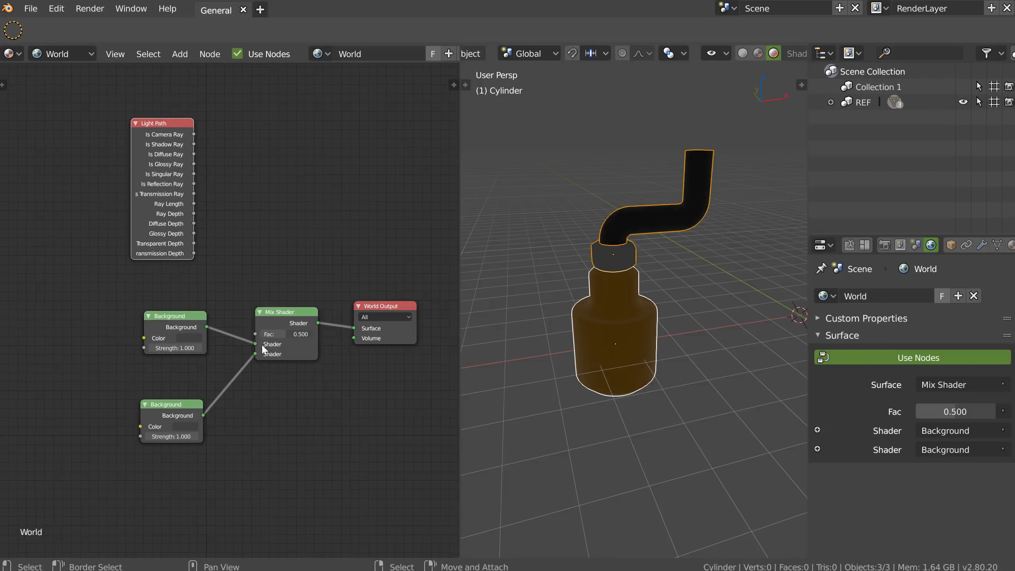
drag(194, 134, 255, 332)
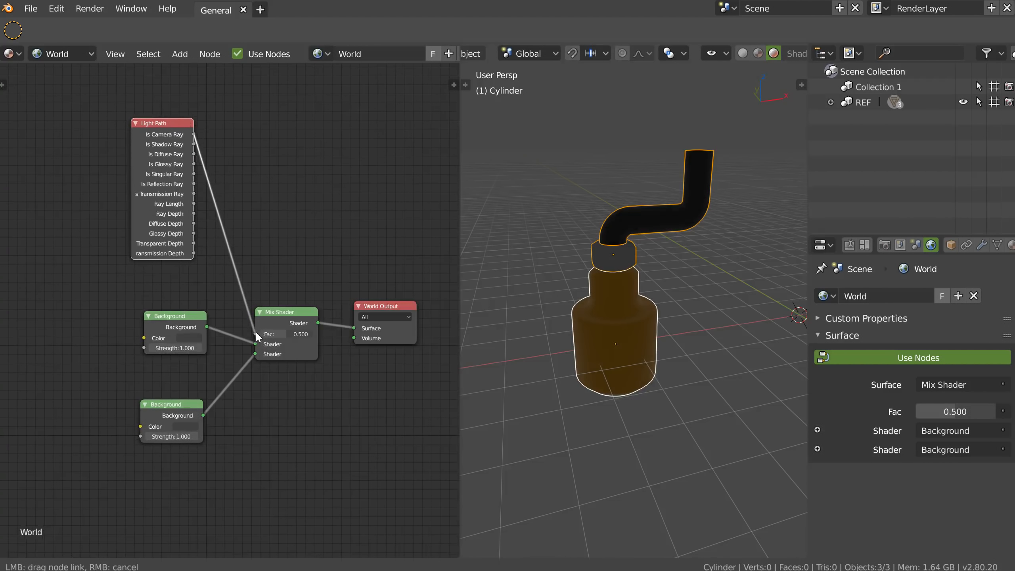
Add an Environment Texture node to the left of the Background nodes and shift the upper Background slightly up and left.
middle_drag(232, 343, 394, 317)
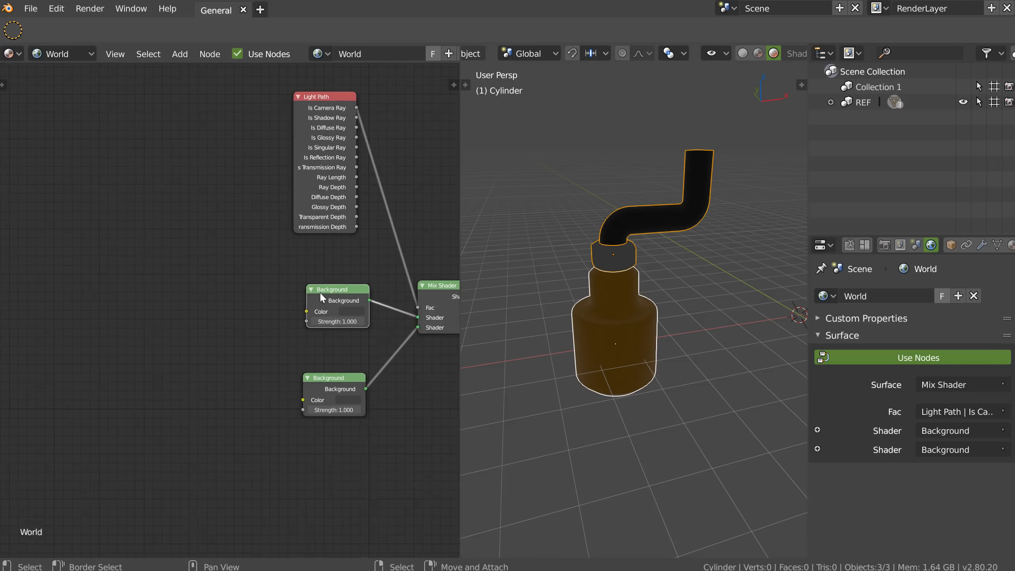
middle_drag(236, 270, 212, 279)
key(shift+a)
mouse_move(195, 327)
click(353, 360)
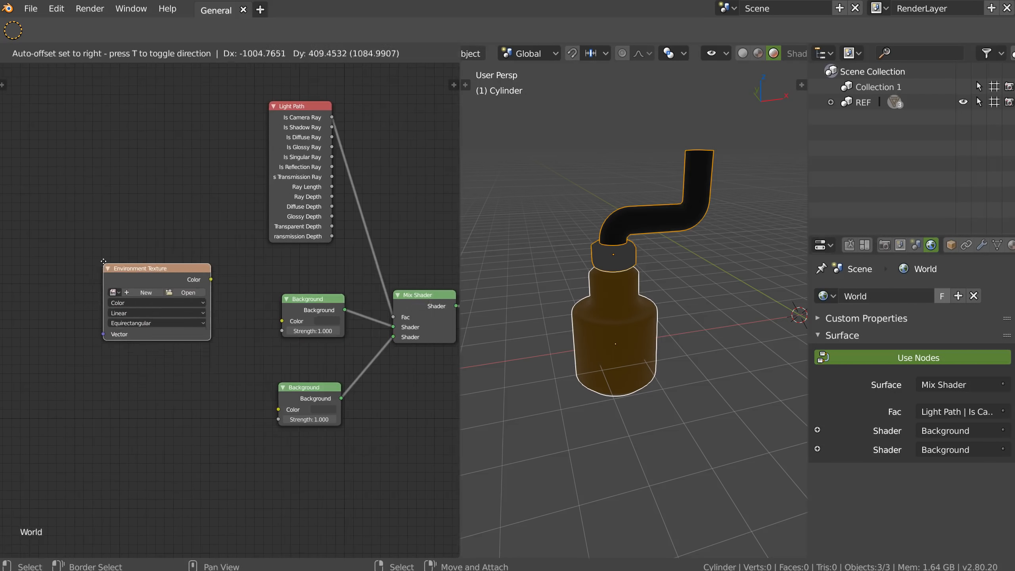
click(302, 331)
drag(302, 300, 287, 291)
key(shift+a)
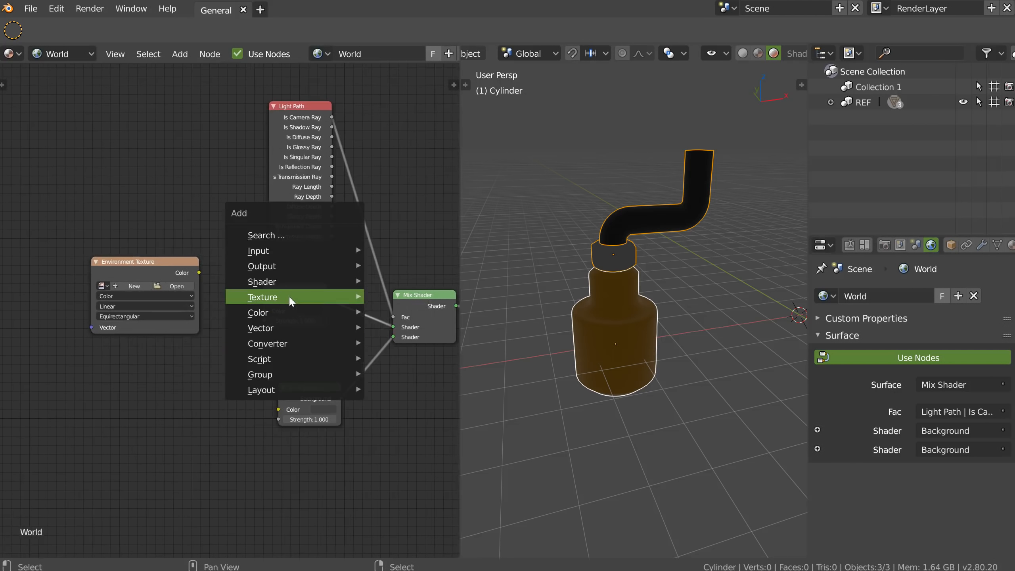
mouse_move(289, 296)
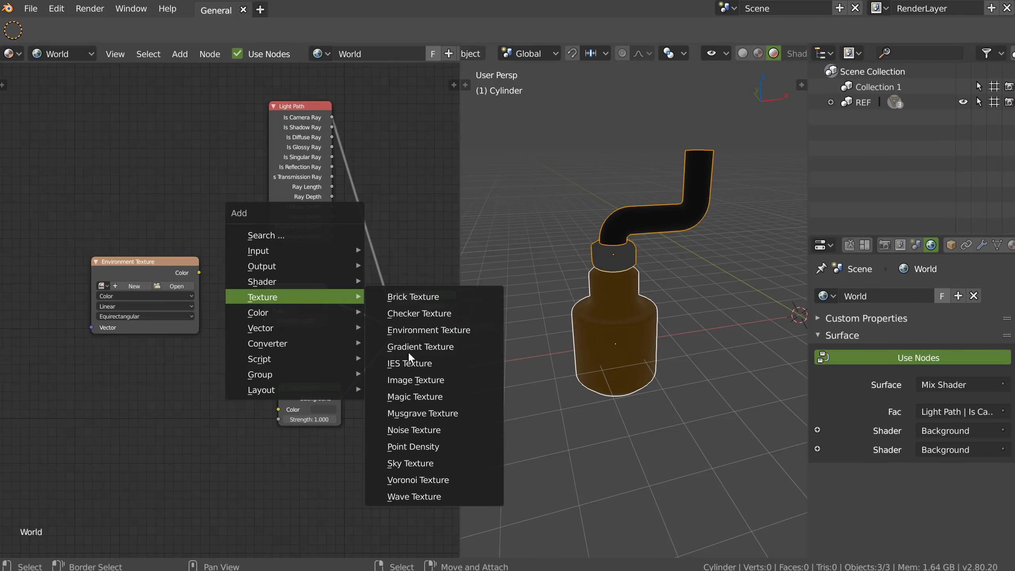
key(Escape)
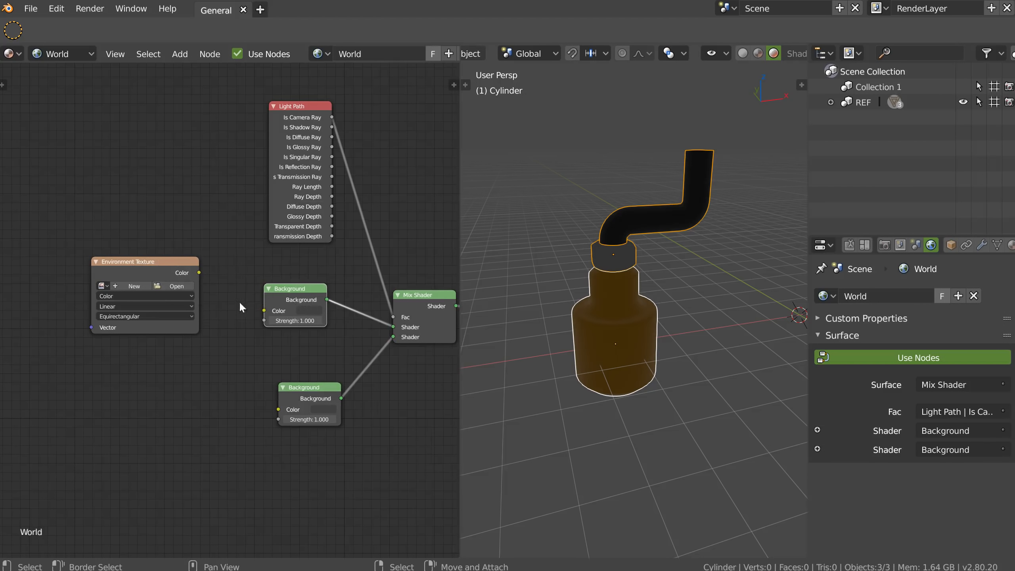
Connect the Environment Texture's Color to the upper Background's Color and load tomoco_studio.exr from the Travail (F:) drive into the texture.
drag(199, 272, 264, 309)
middle_drag(229, 312, 256, 311)
click(201, 286)
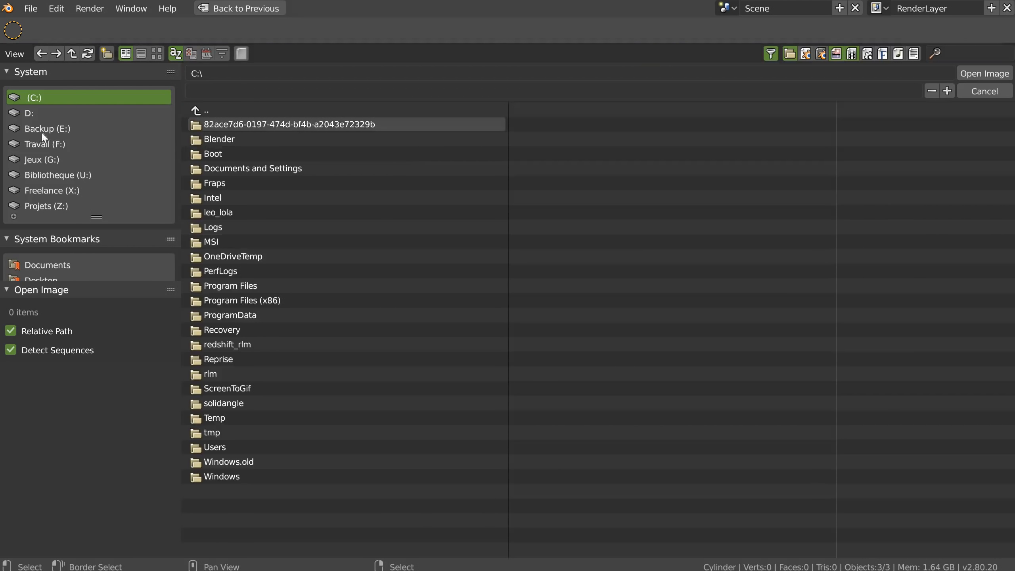
click(45, 143)
click(260, 331)
click(982, 74)
middle_drag(276, 302, 232, 300)
middle_drag(640, 275, 640, 249)
middle_drag(349, 300, 279, 300)
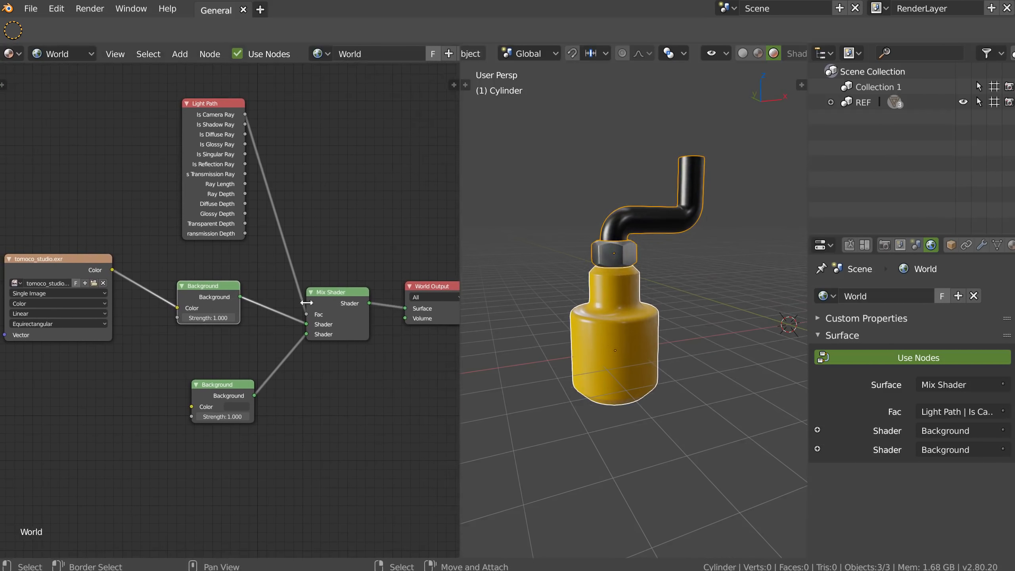
Line up the two Background nodes in a column between the environment texture and the Mix Shader.
drag(213, 287, 229, 278)
drag(220, 385, 225, 376)
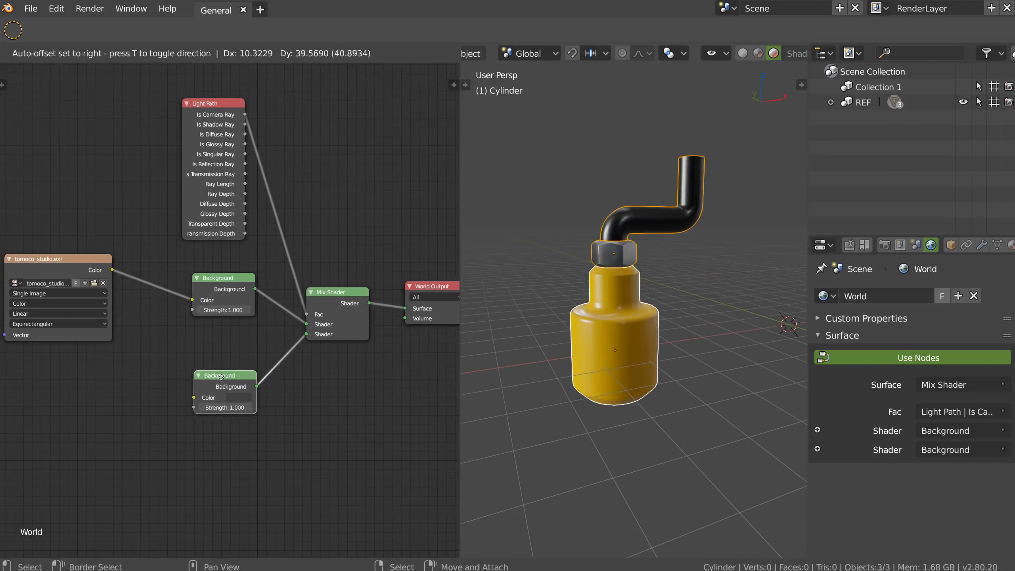
drag(210, 279, 213, 277)
middle_drag(628, 308, 575, 316)
drag(210, 380, 211, 379)
Darken the lower Background node's color to a near-black grey with R, G and B at 0.006.
click(241, 395)
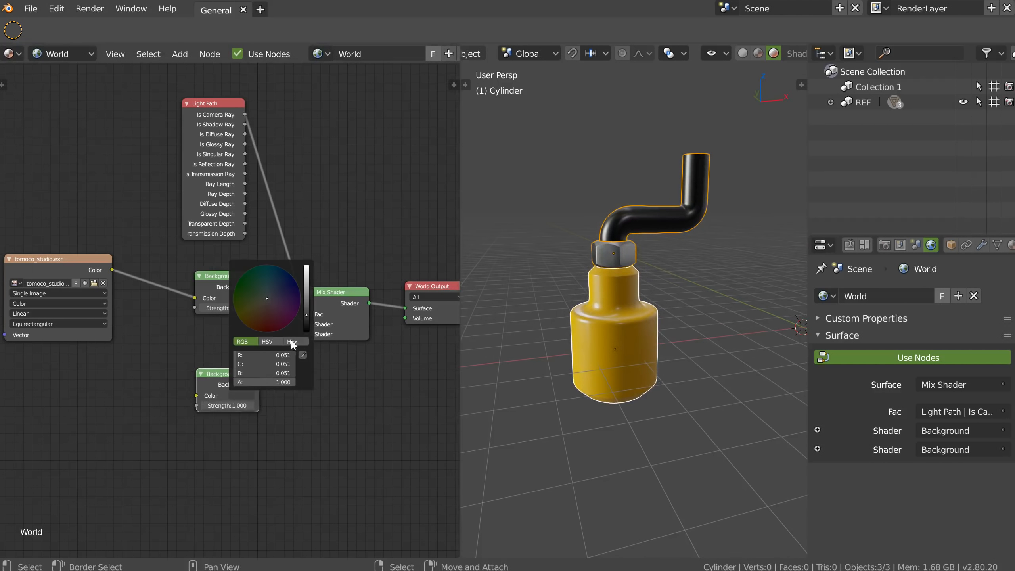
drag(306, 315, 300, 335)
mouse_move(540, 313)
middle_down()
mouse_move(798, 313)
mouse_move(559, 317)
middle_up()
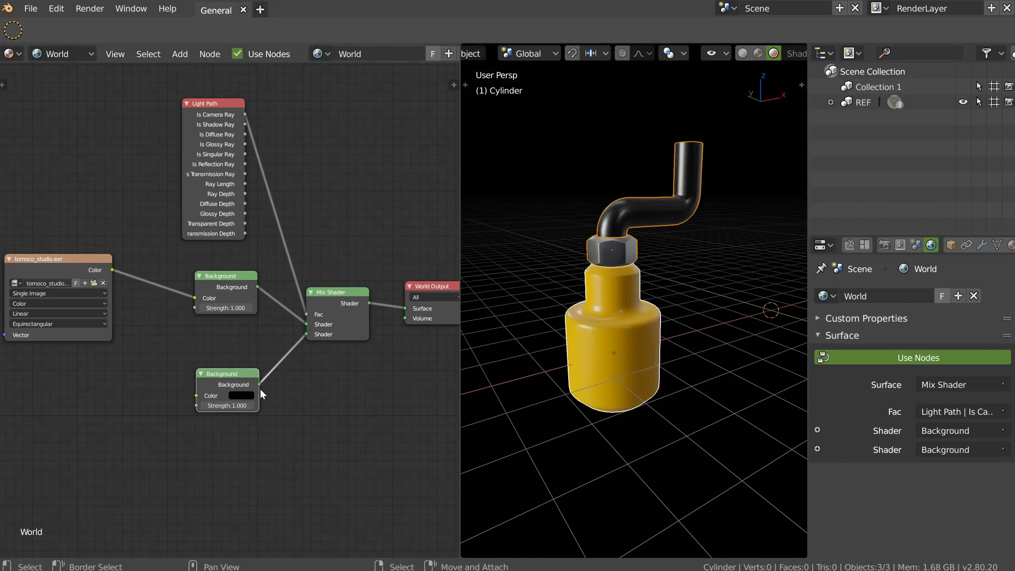
click(249, 394)
click(307, 330)
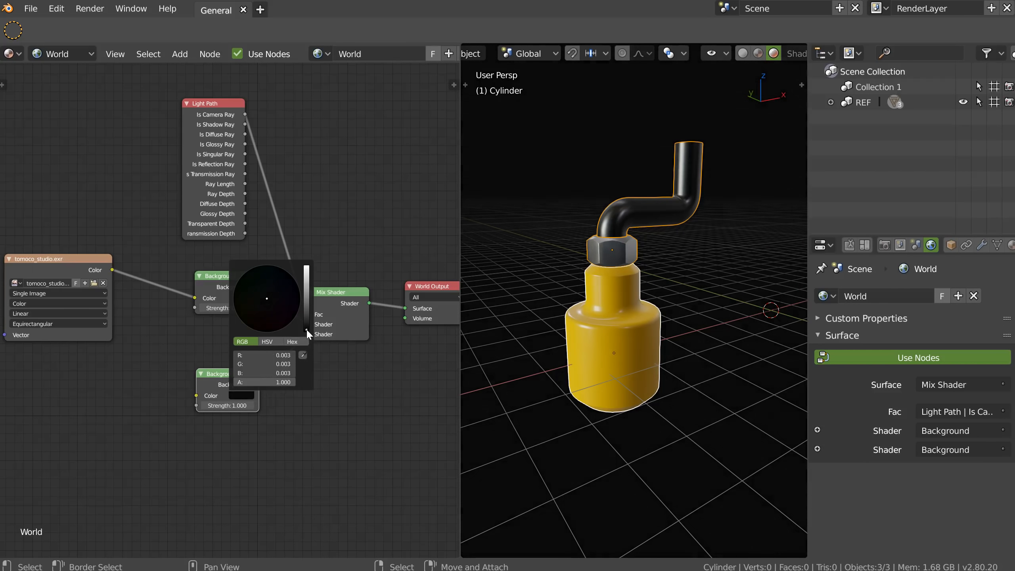
drag(306, 329, 306, 327)
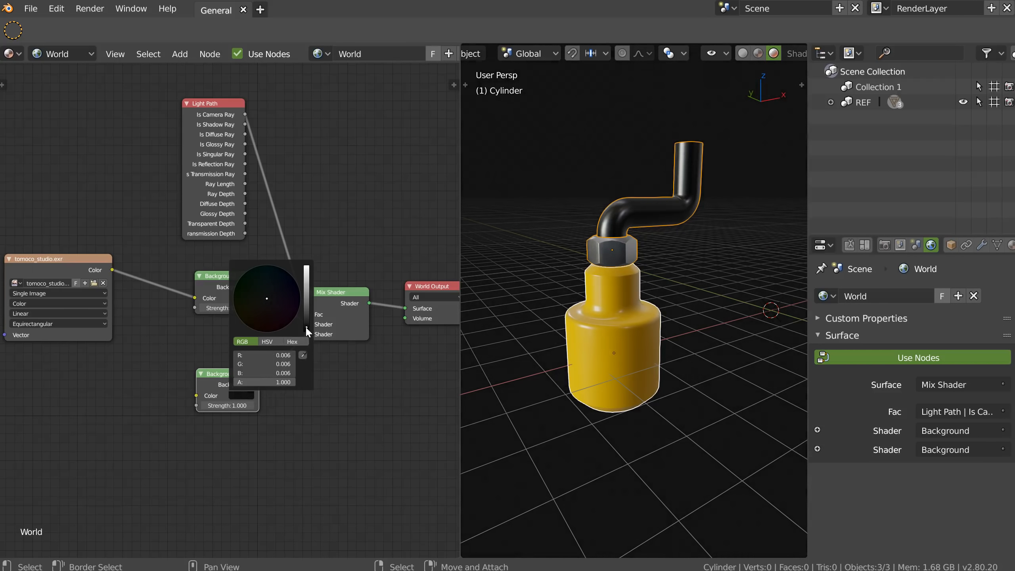
middle_drag(519, 306, 640, 266)
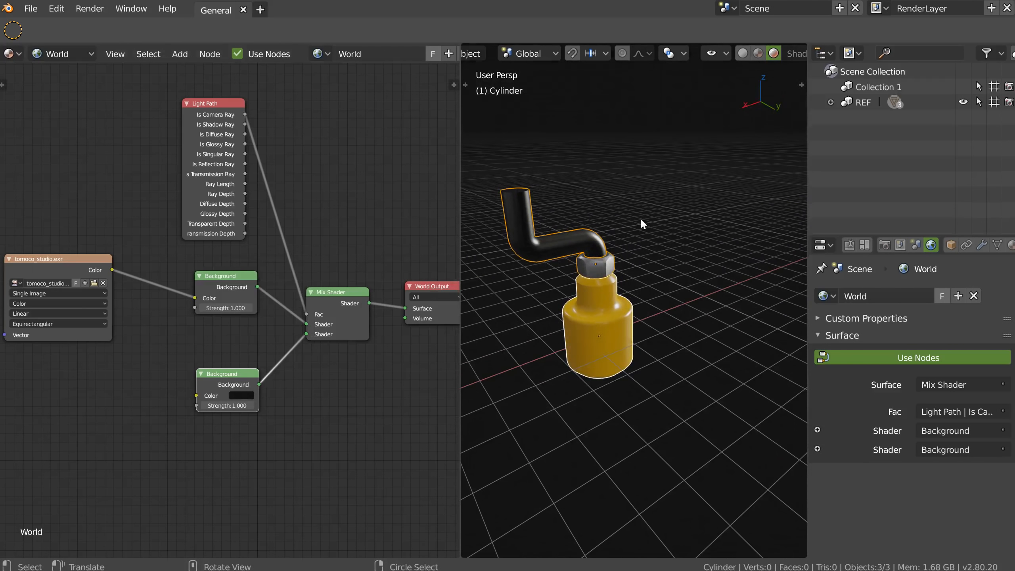
Join the node editor area into the 3D viewport so the viewport takes over its space.
drag(458, 555, 384, 555)
drag(458, 555, 328, 550)
middle_drag(350, 288, 204, 123)
middle_drag(258, 348, 274, 326)
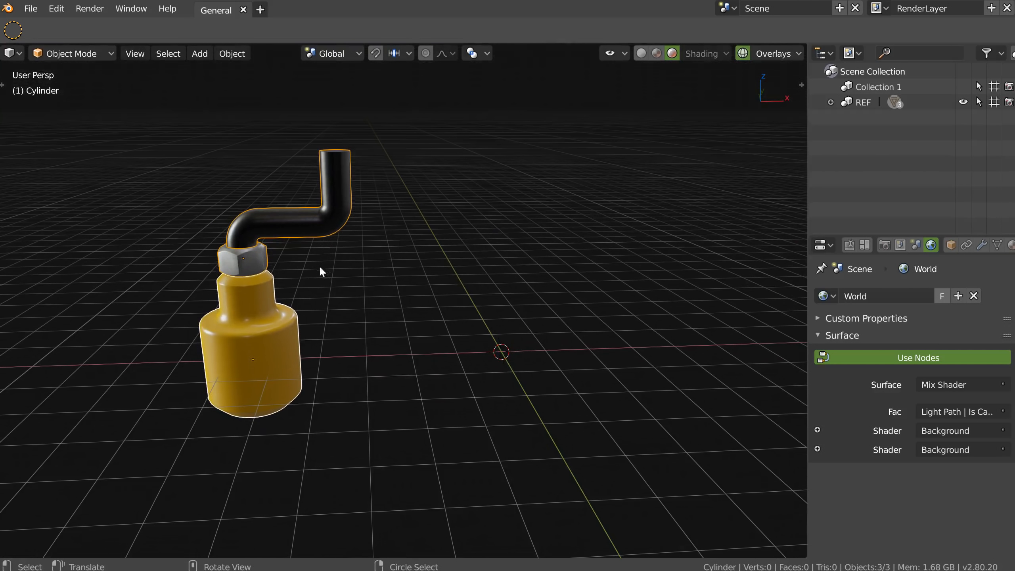
middle_drag(323, 269, 365, 252)
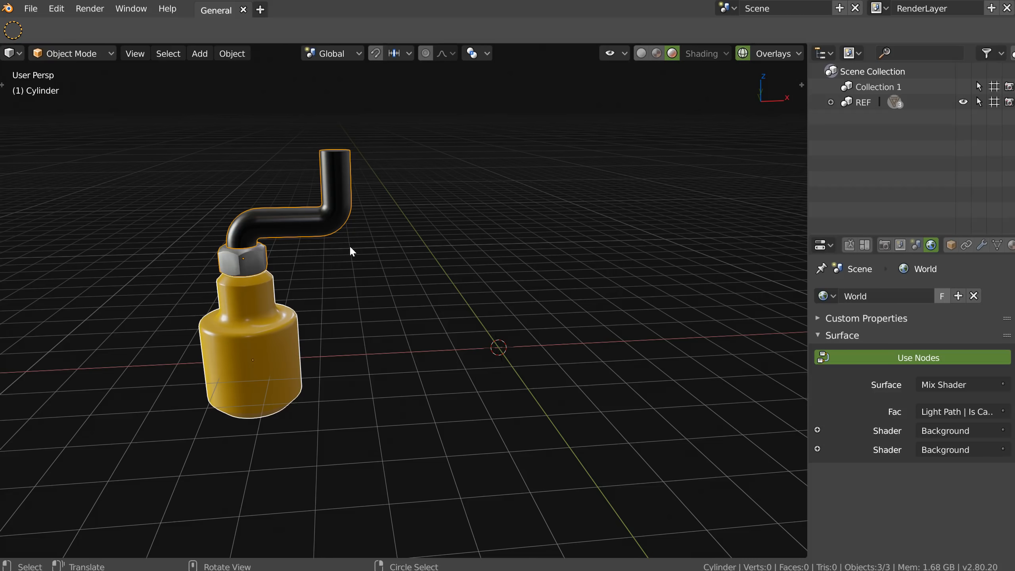
Add a mesh cylinder at the world origin with 12 vertices, 1 m radius and 2 m depth.
middle_drag(510, 295, 404, 312)
key(shift+a)
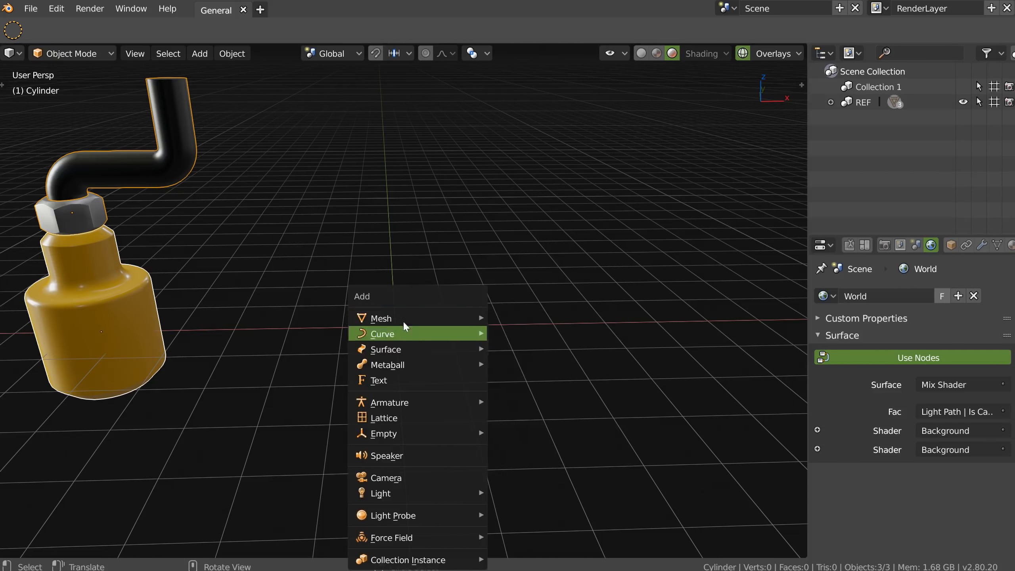
mouse_move(408, 324)
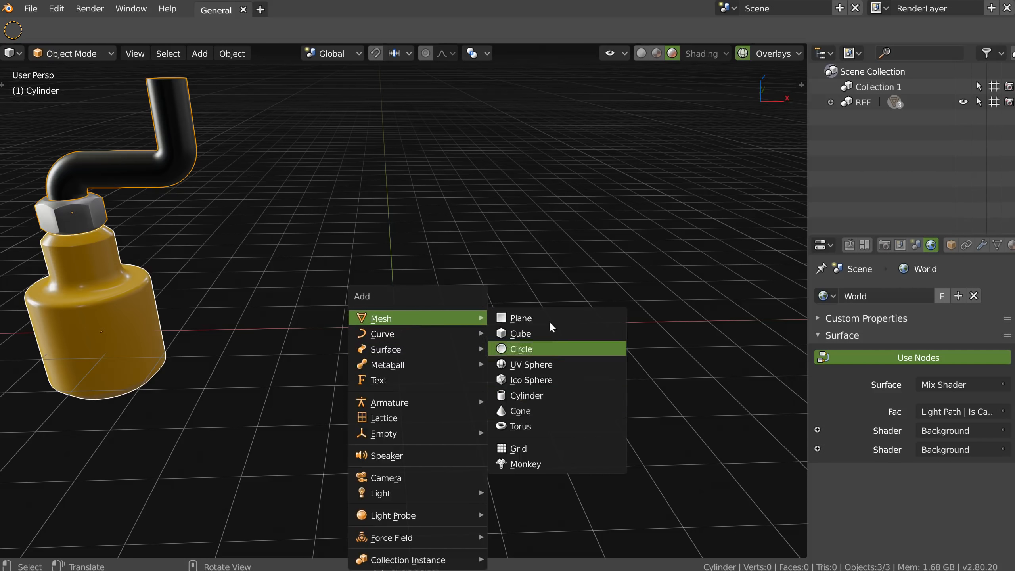
click(525, 395)
middle_drag(393, 339, 412, 345)
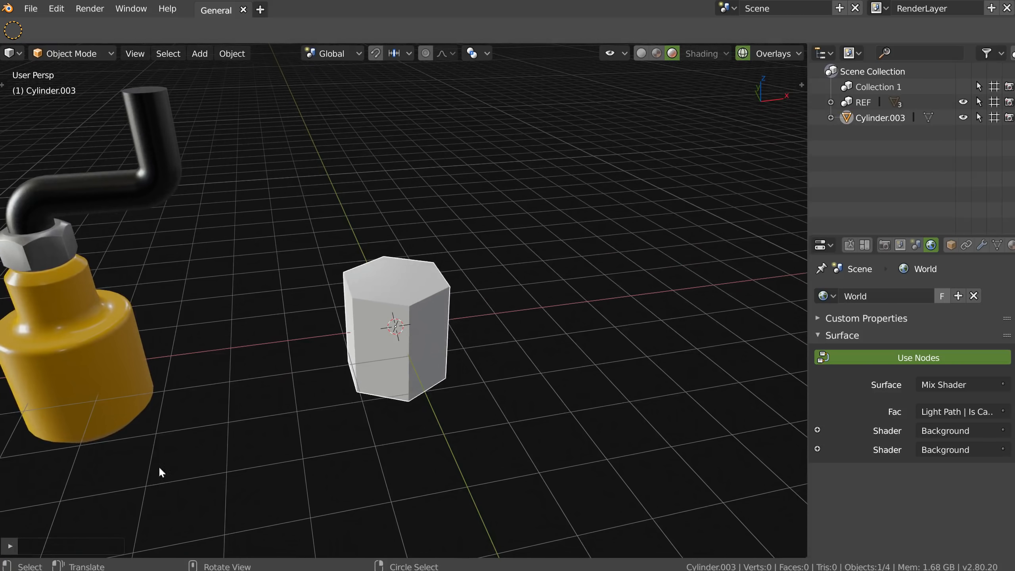
click(12, 545)
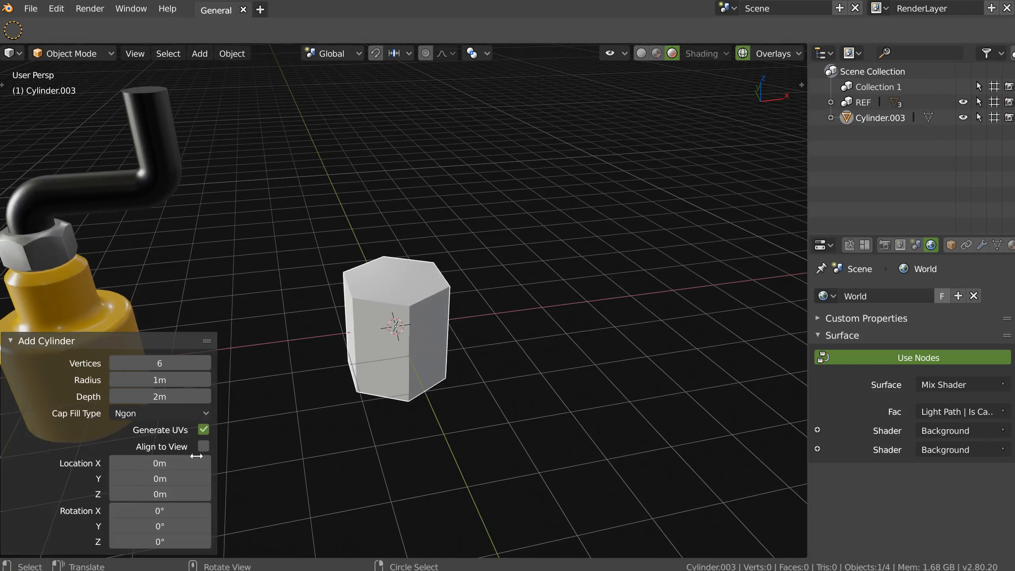
click(206, 363)
click(206, 362)
click(205, 362)
click(206, 363)
click(206, 363)
click(206, 363)
middle_drag(401, 327, 413, 301)
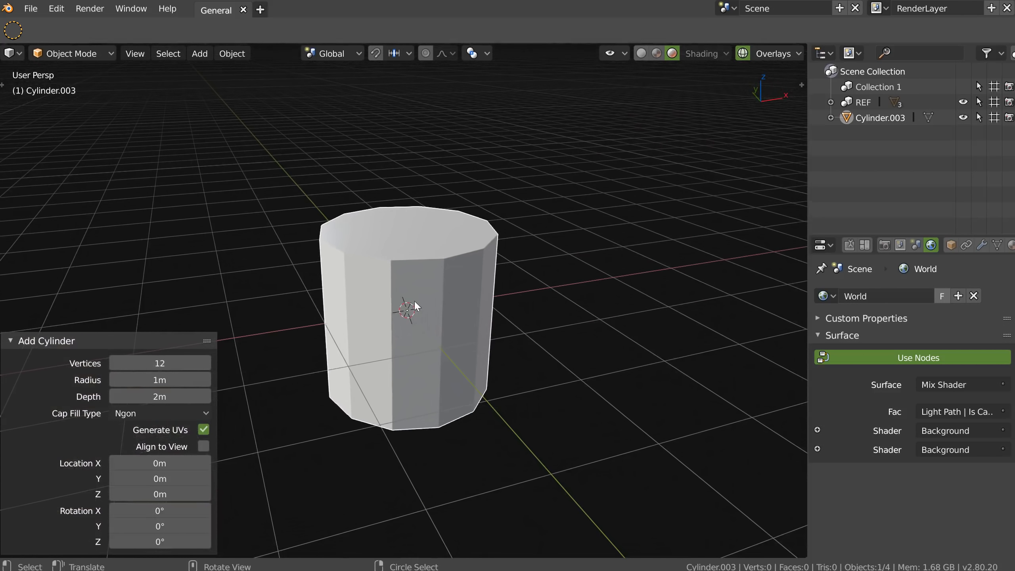
click(10, 340)
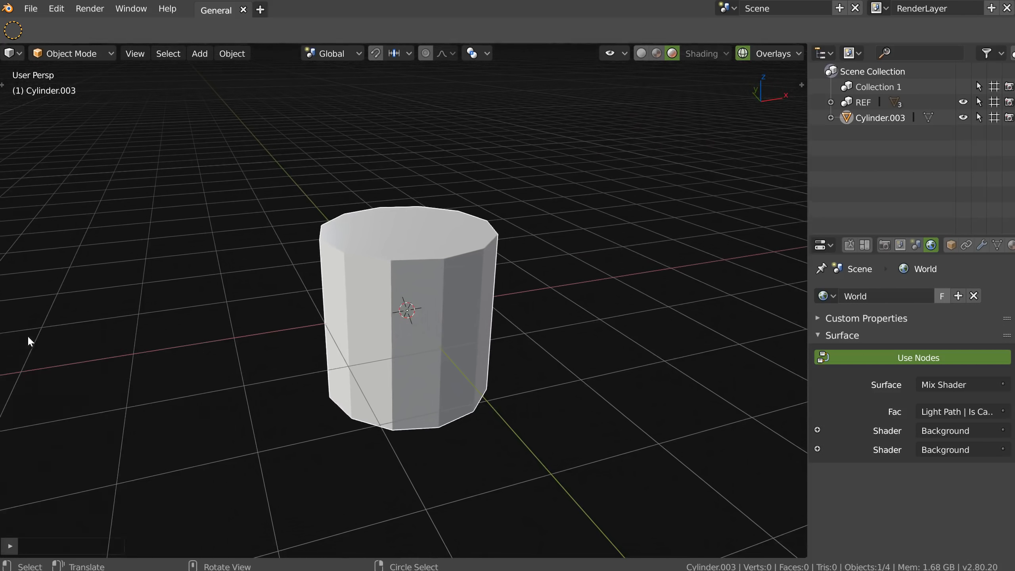
Add a Bevel modifier to the new cylinder.
click(981, 245)
click(859, 294)
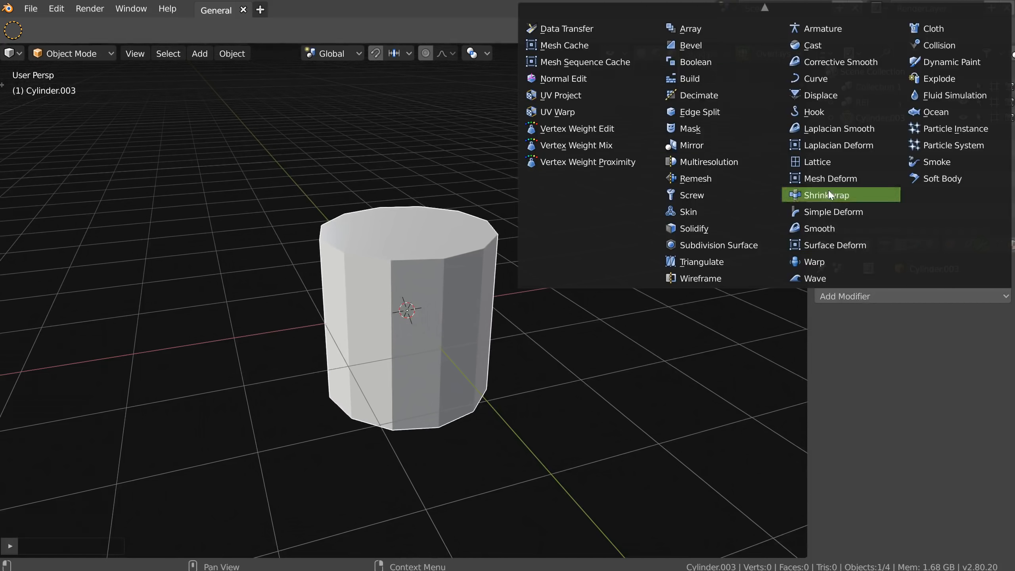
click(683, 44)
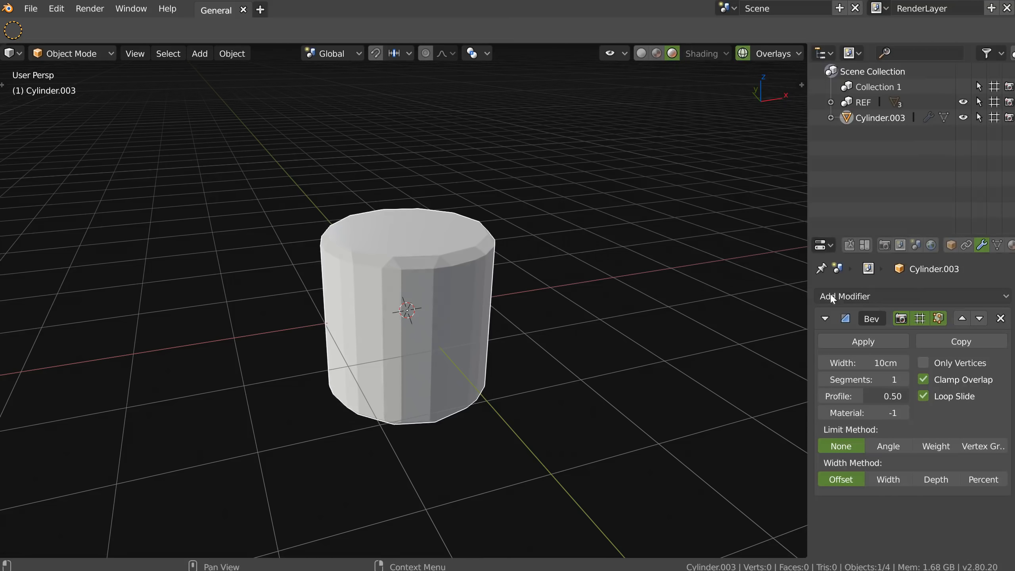
middle_drag(414, 286, 413, 286)
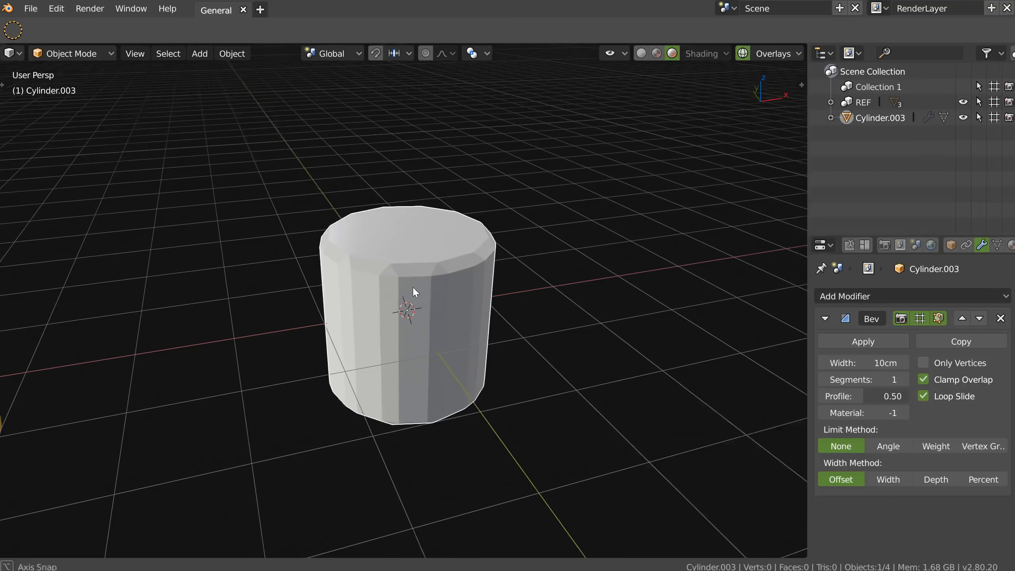
Search the commands for "modi" and view the Add Modifier list, leaving it without choosing a modifier.
right_click(412, 282)
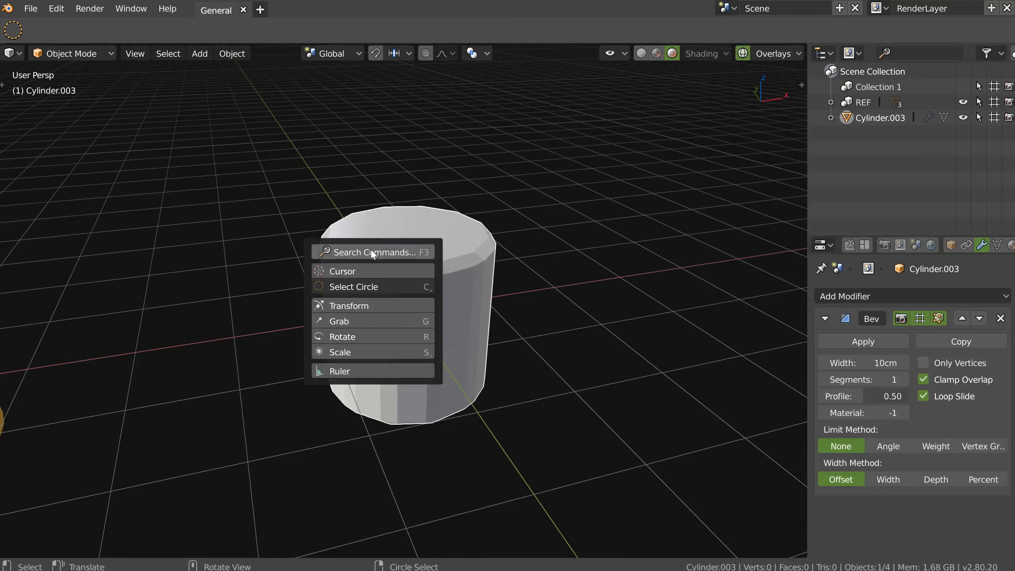
click(405, 254)
text(modi)
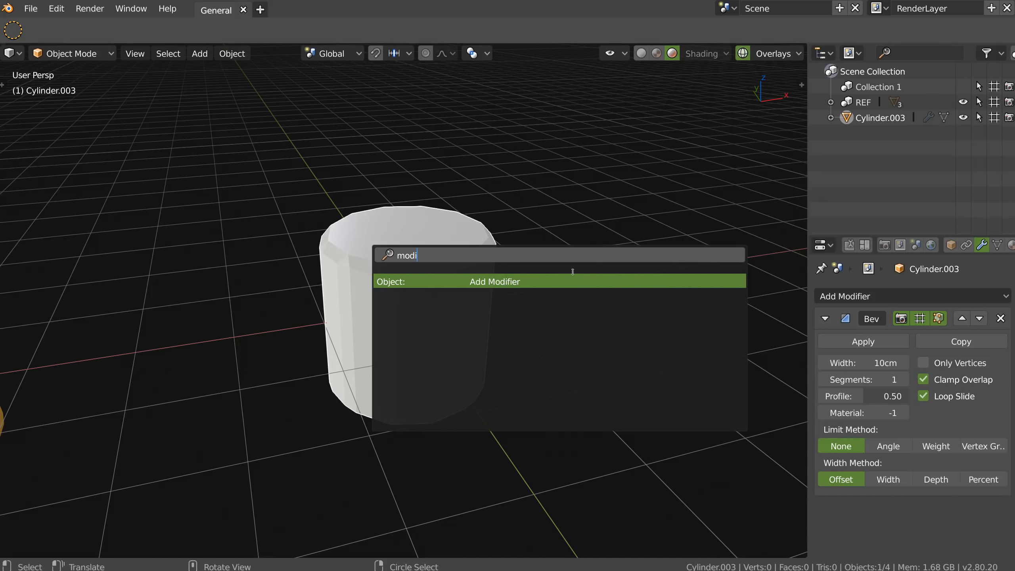
click(501, 282)
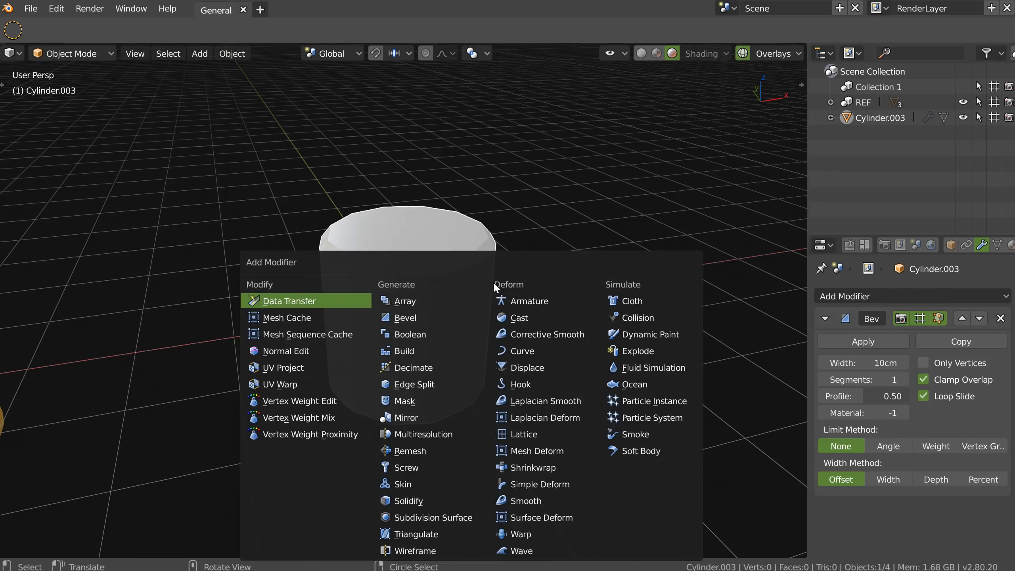
drag(335, 263, 209, 115)
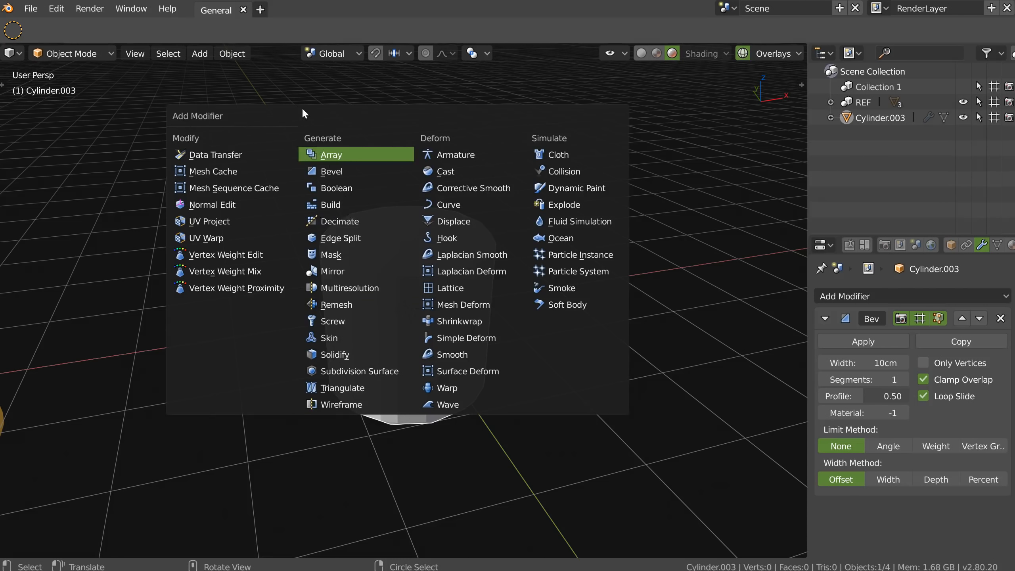
key(Escape)
key(space)
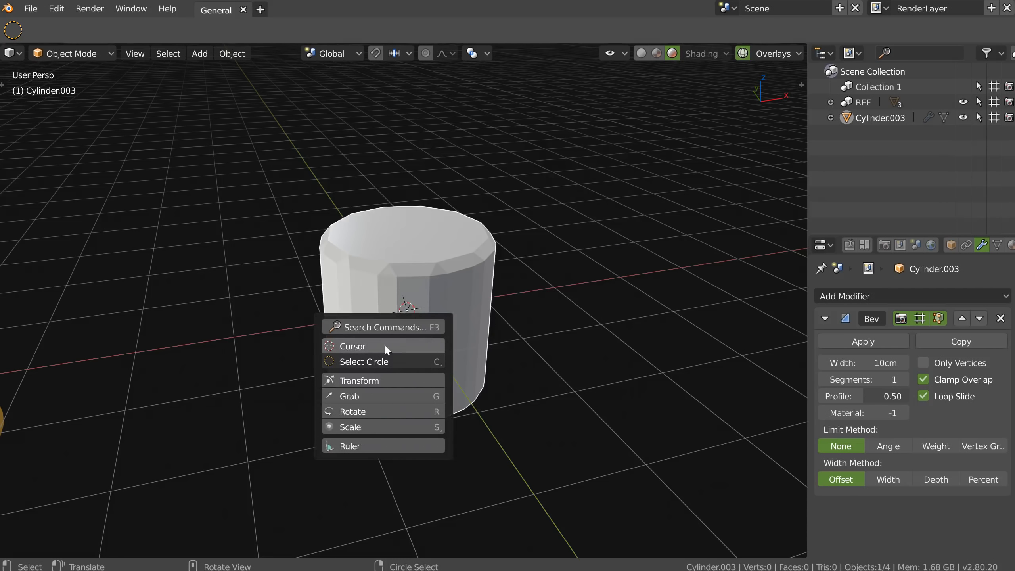
click(377, 326)
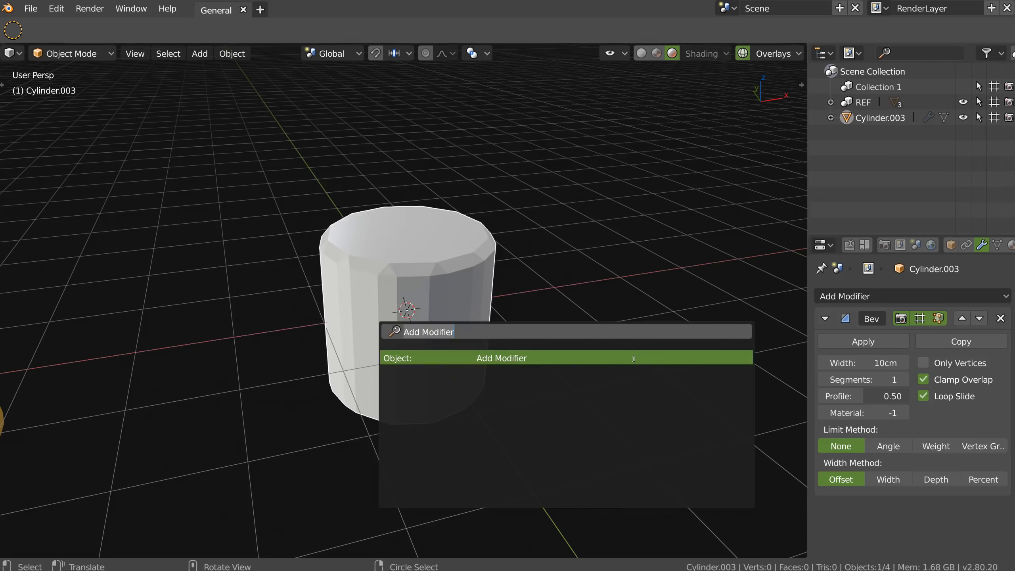
key(Escape)
key(space)
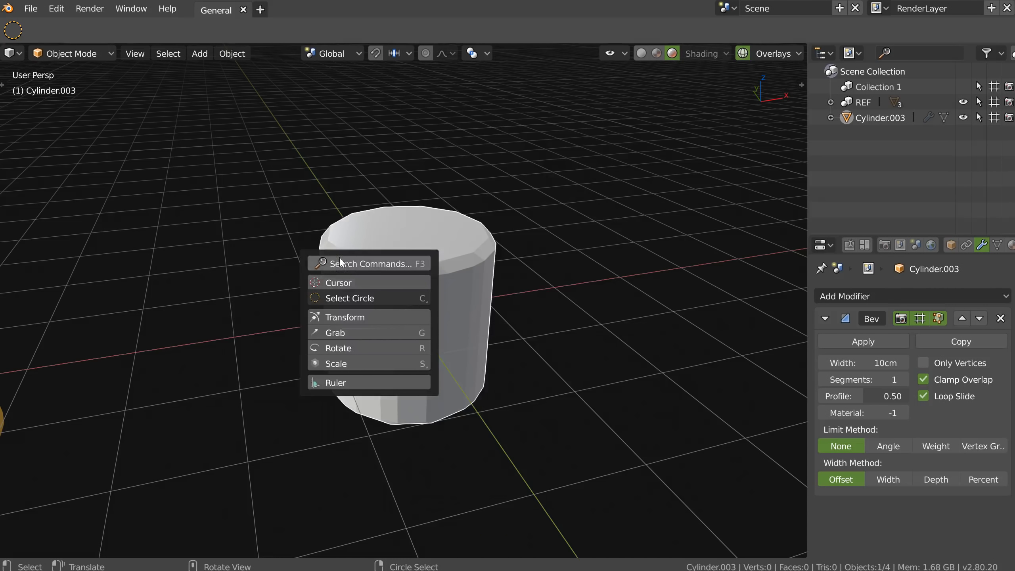
click(337, 260)
key(Escape)
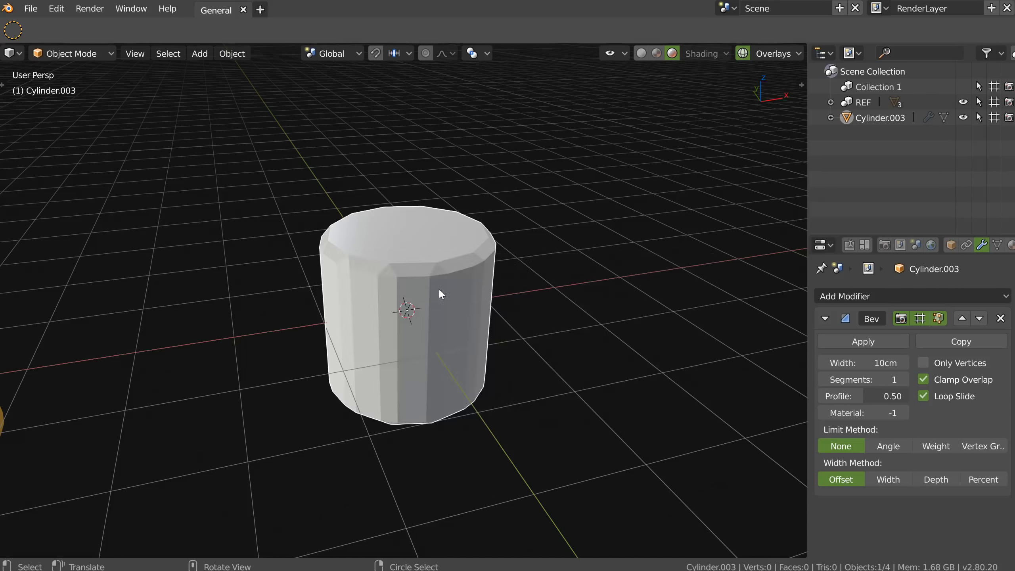
key(space)
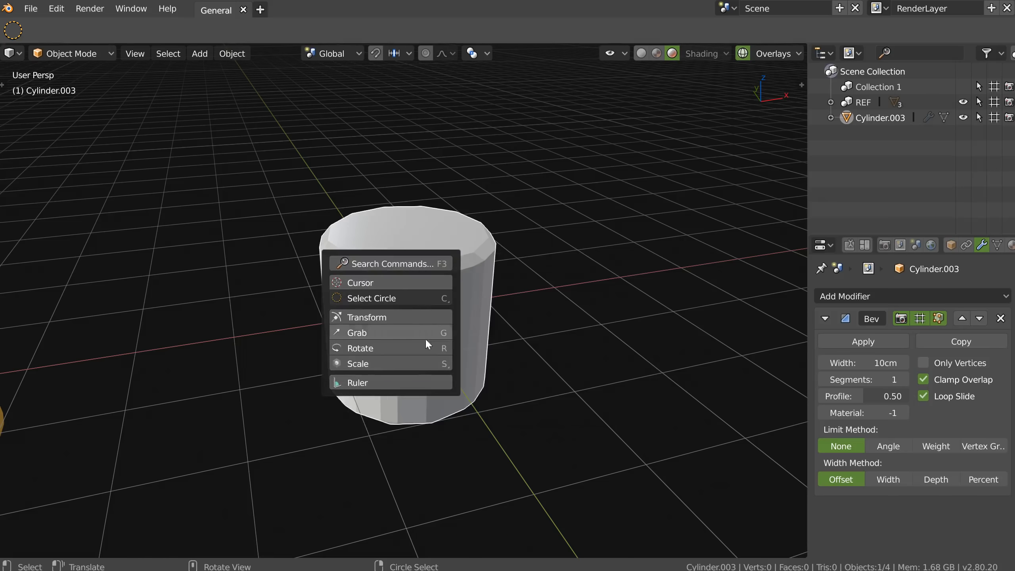
click(363, 263)
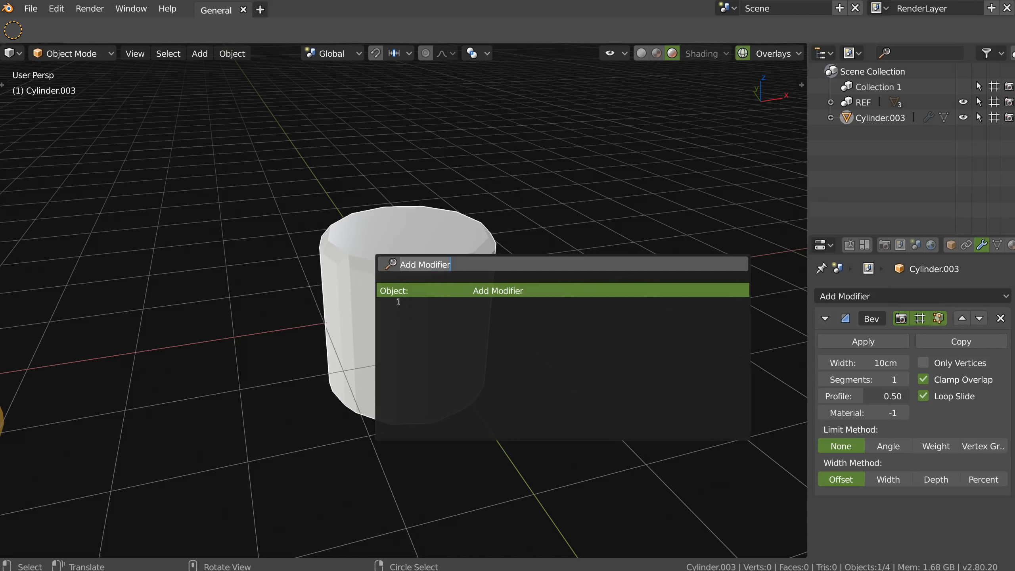
key(Escape)
key(space)
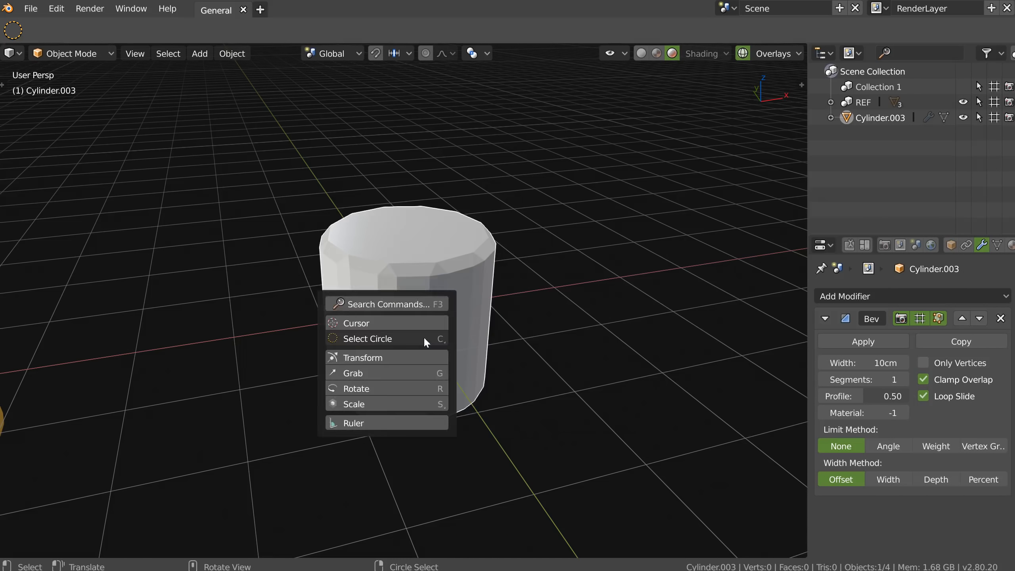
click(380, 303)
key(Escape)
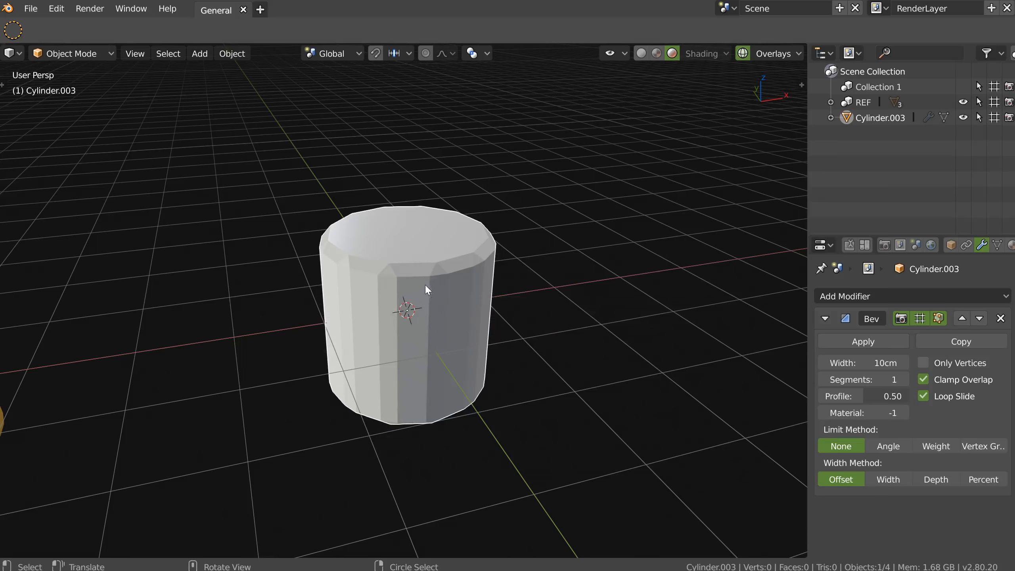
key(space)
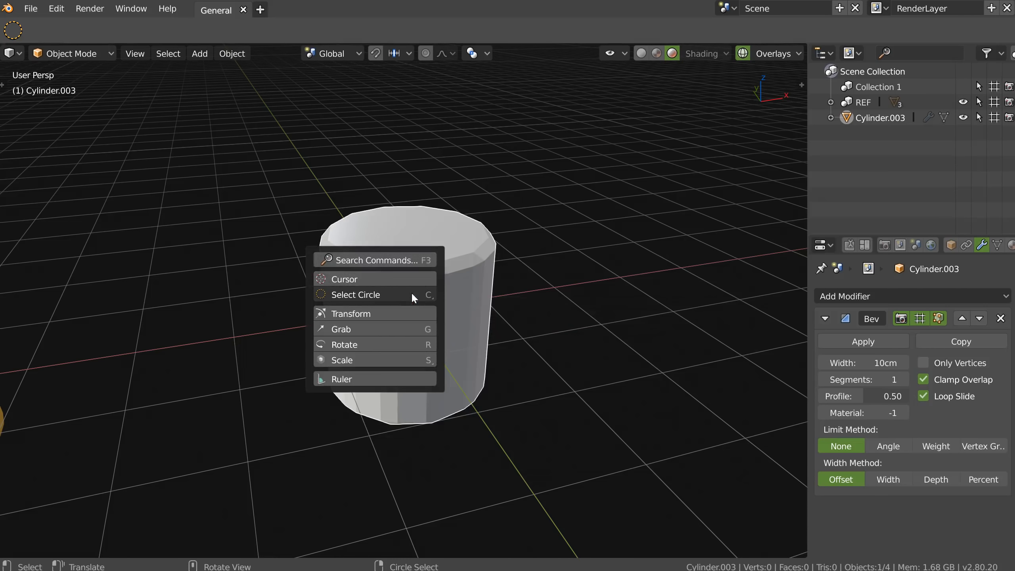
click(359, 263)
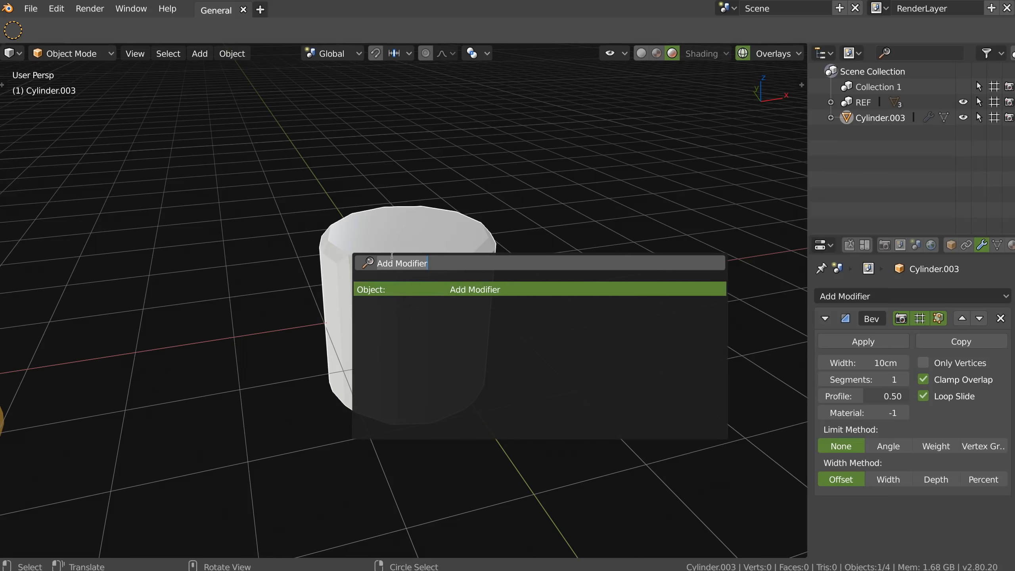
key(Escape)
Set the cylinder's Bevel modifier to 2 segments and its limit method to Angle.
middle_drag(362, 271, 369, 280)
click(905, 379)
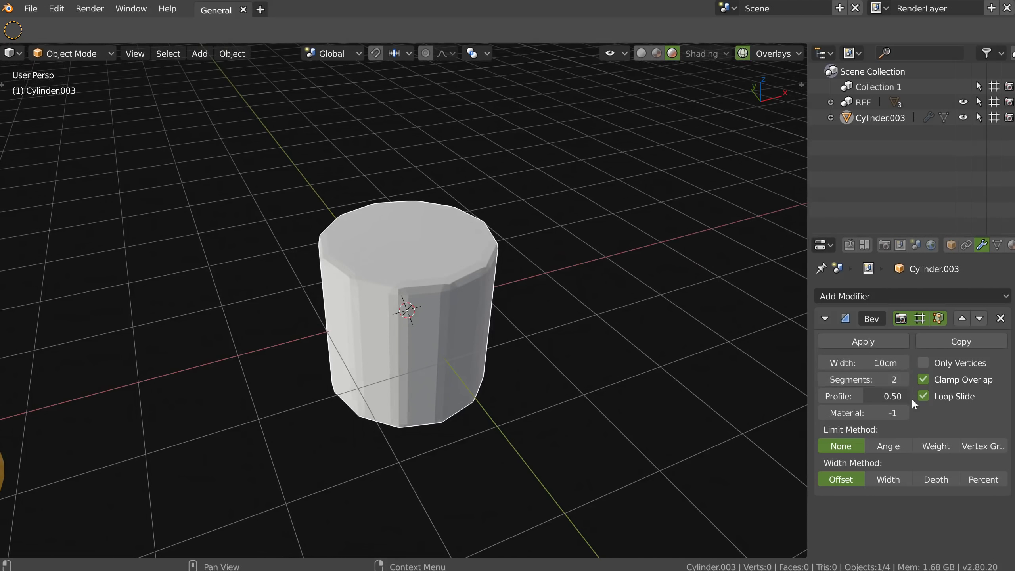
click(889, 445)
middle_drag(428, 310, 433, 301)
Add a Subdivision Surface modifier to the cylinder after the Bevel and check the settings of both modifiers.
click(927, 294)
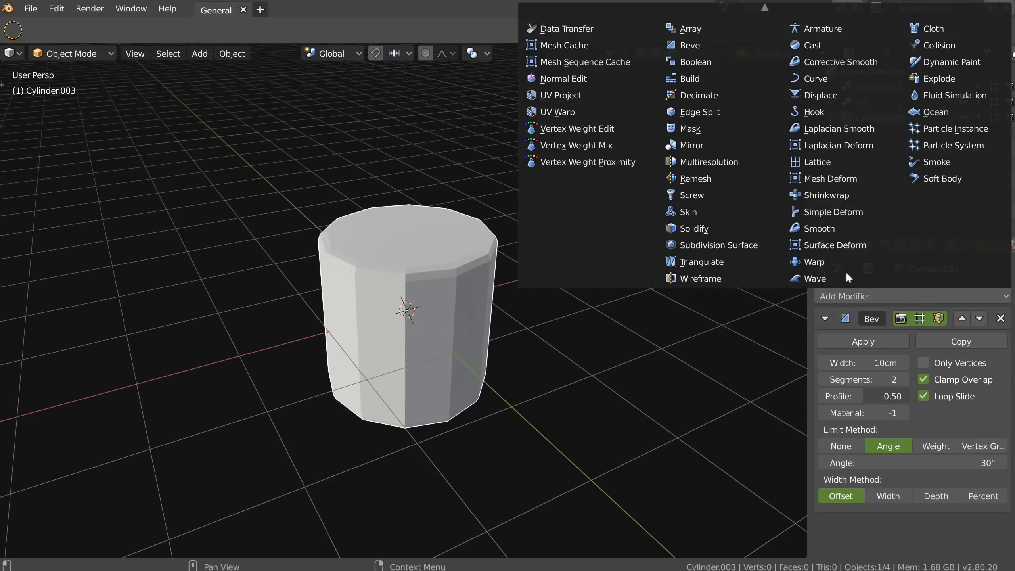
click(726, 244)
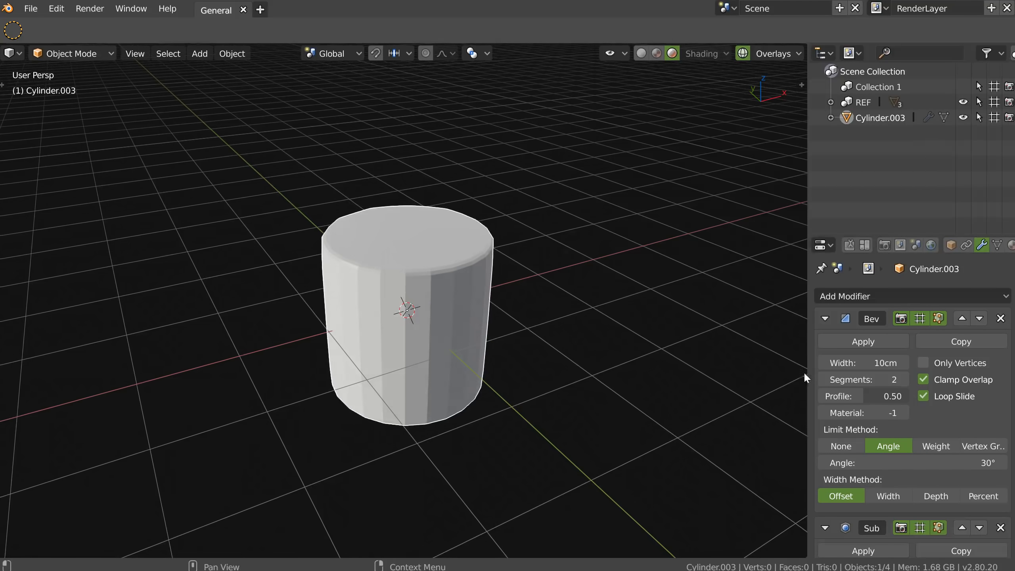
scroll(899, 459, down, 5)
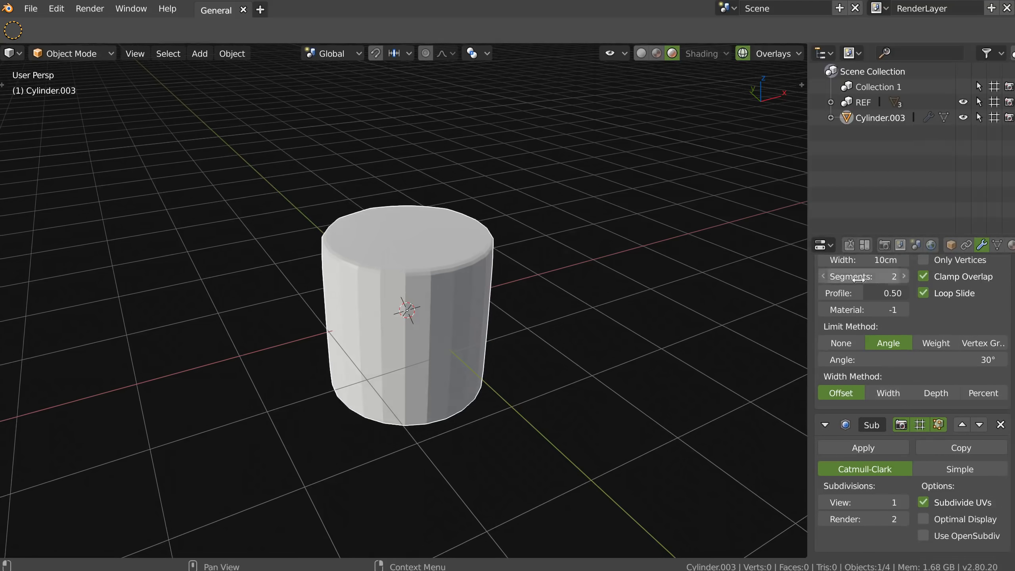
scroll(877, 402, up, 5)
middle_drag(759, 312, 400, 244)
scroll(898, 460, down, 5)
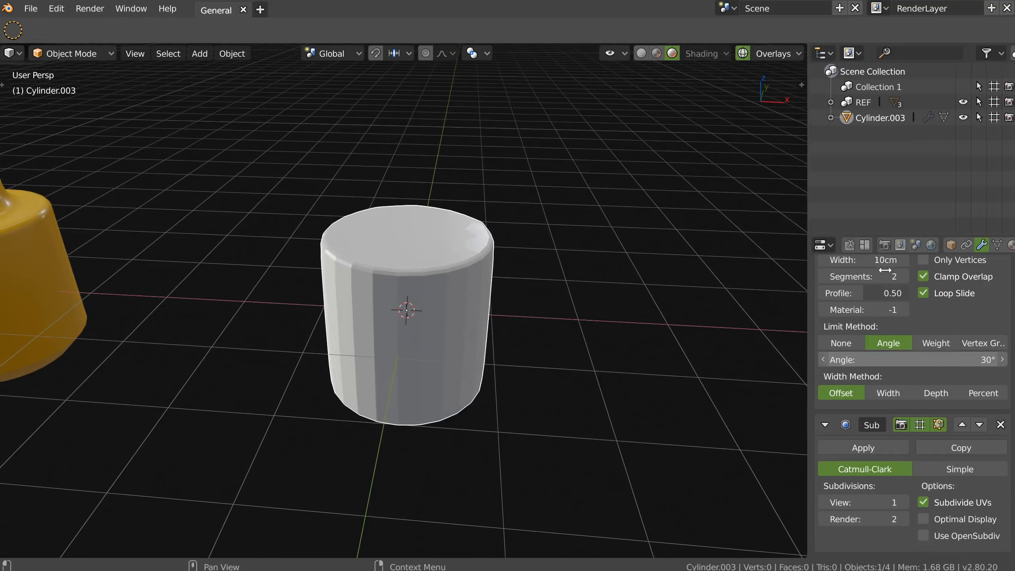
Set the cylinder's Subdivision Surface view level to 2 and its Bevel angle limit to 34°.
click(903, 506)
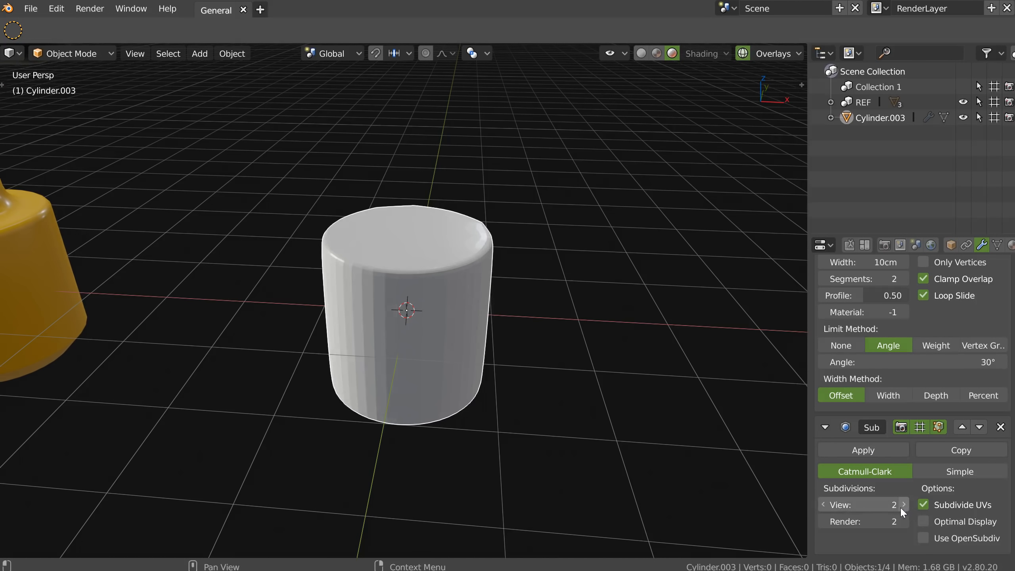
middle_drag(215, 226, 340, 278)
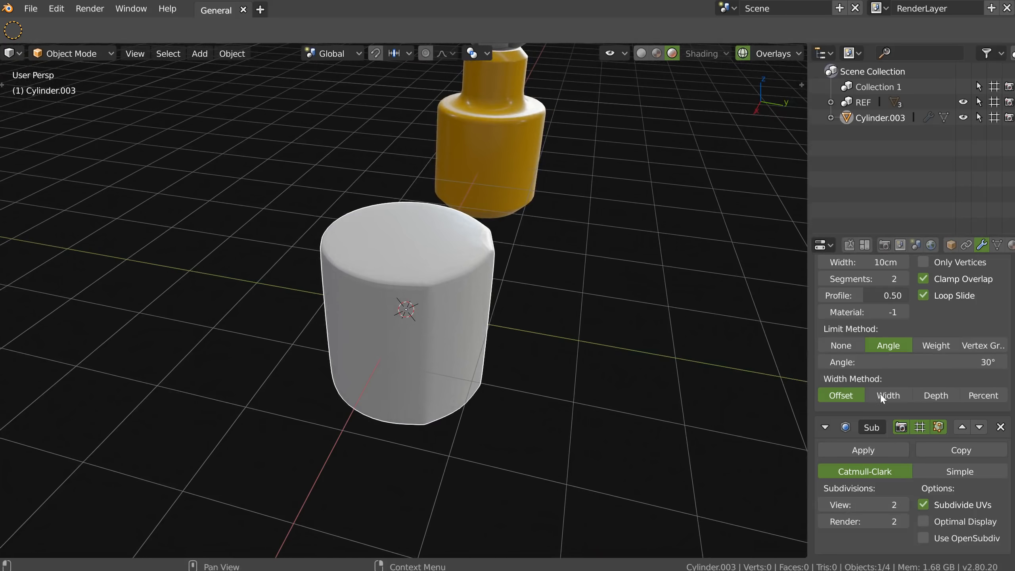
scroll(926, 380, up, 2)
mouse_move(926, 380)
mouse_down()
mouse_move(917, 382)
mouse_move(943, 383)
mouse_up()
middle_drag(679, 380, 333, 73)
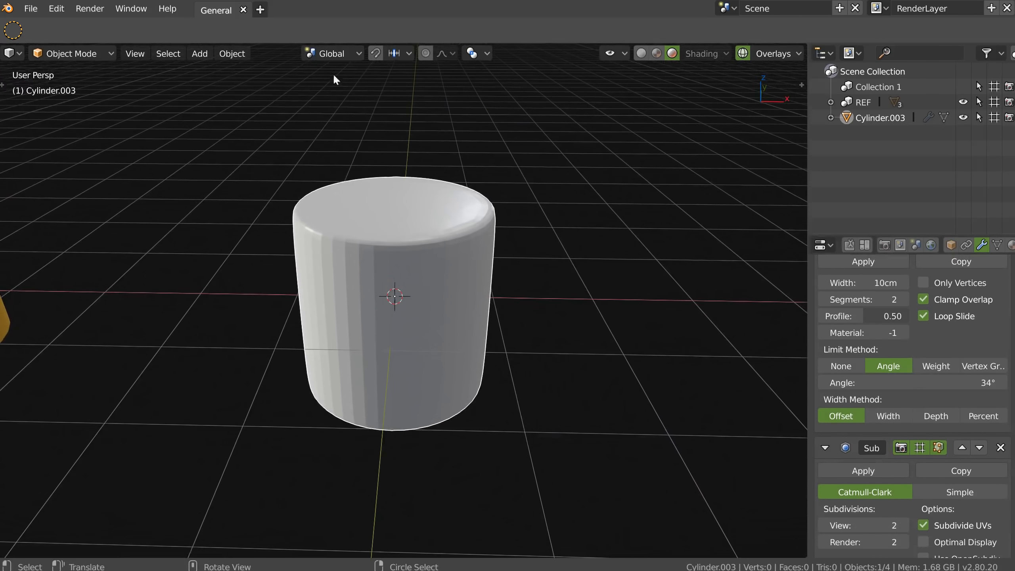
middle_drag(345, 223, 428, 258)
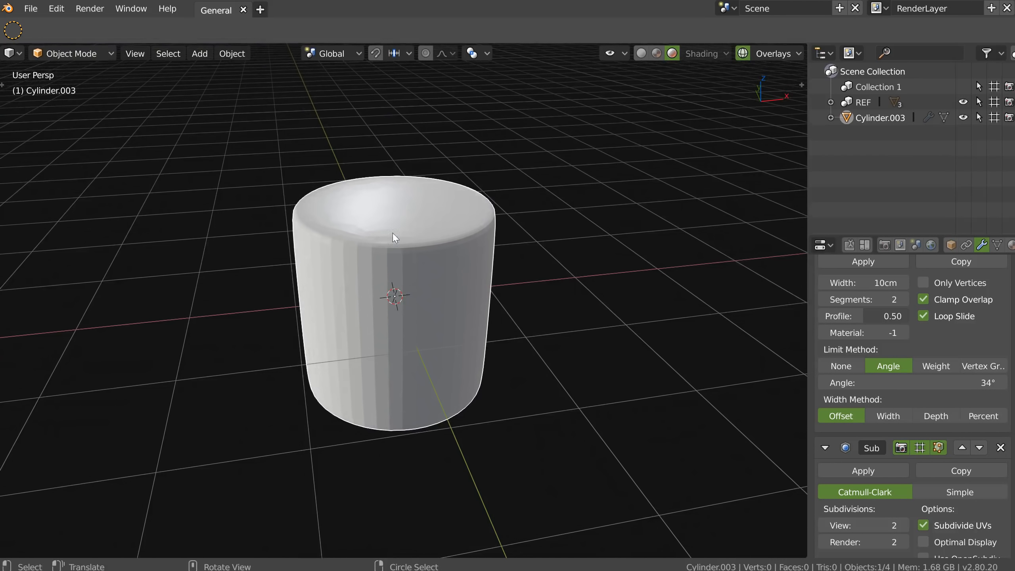
Apply smooth shading to the cylinder and reduce its Bevel width to 5.3 cm.
click(232, 53)
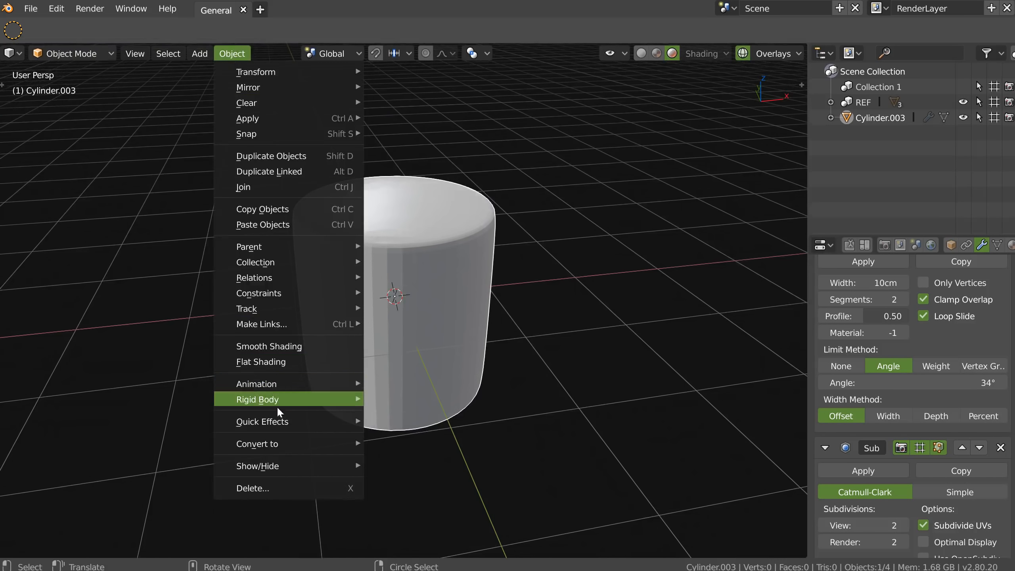
mouse_move(259, 420)
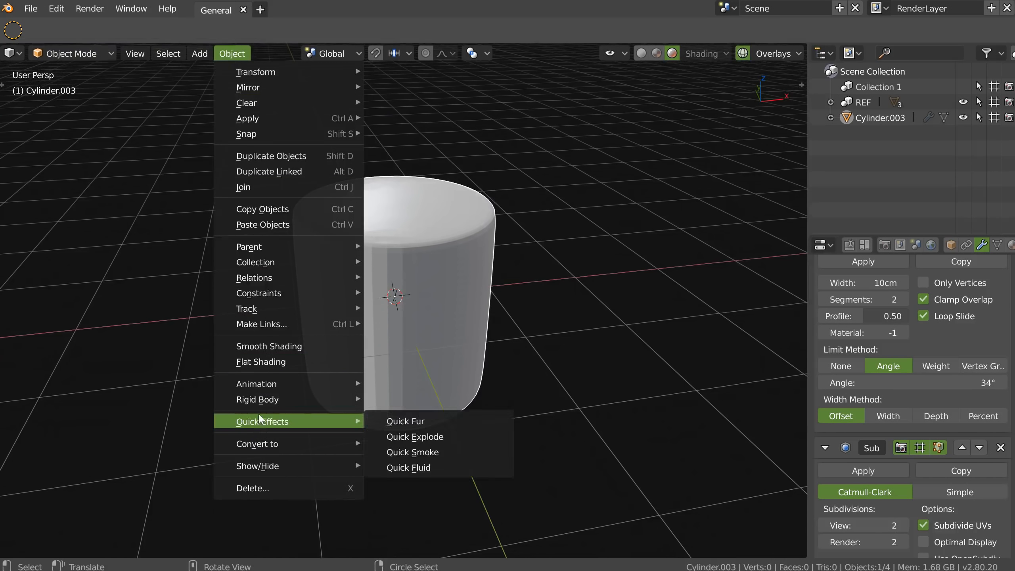
click(269, 346)
mouse_move(373, 342)
middle_down()
mouse_move(301, 334)
mouse_move(399, 224)
middle_up()
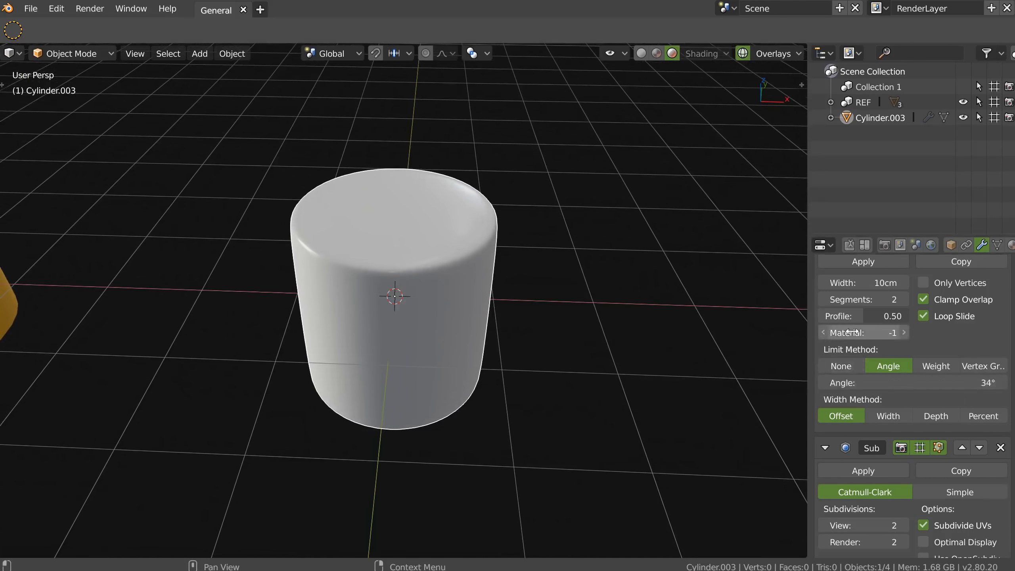
scroll(850, 332, up, 3)
drag(873, 329, 851, 329)
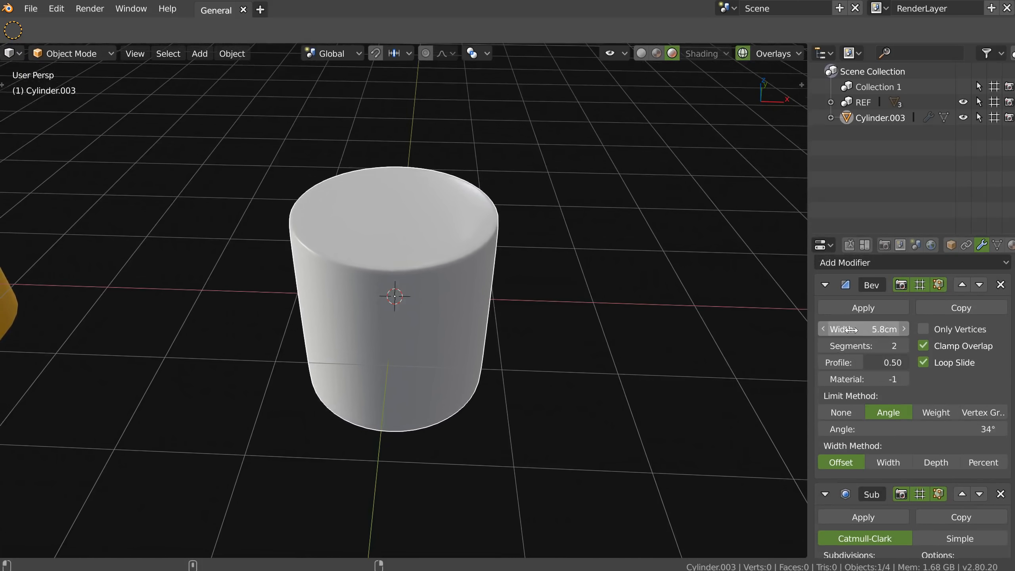
Enable the wireframe overlay on the geometry and inspect the edge lines around the cylinder's bevelled rim.
click(774, 52)
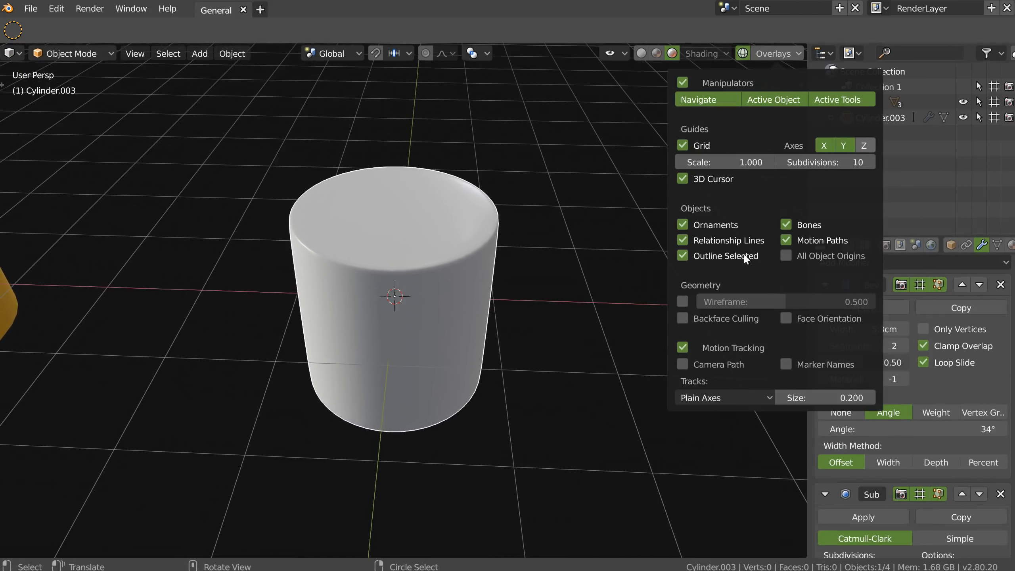
click(682, 301)
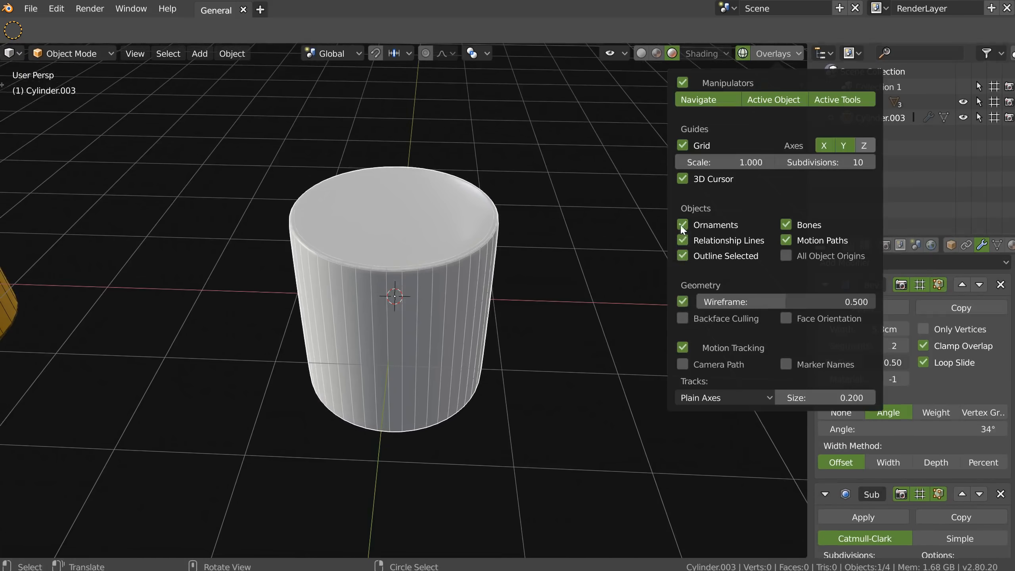
scroll(452, 225, up, 6)
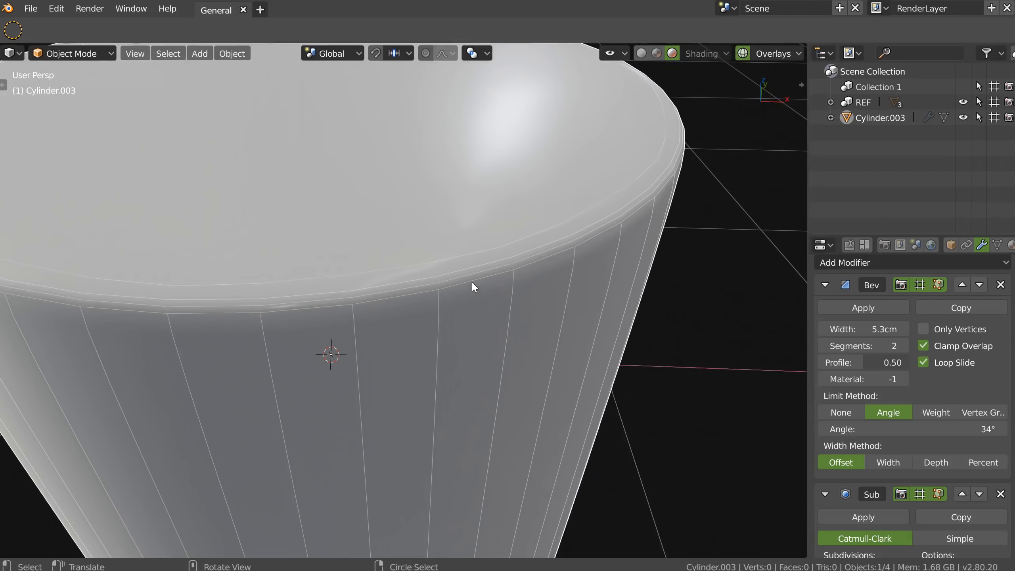
scroll(548, 216, down, 10)
Add a Monkey mesh and move it up above the cylinder.
middle_drag(417, 295, 408, 283)
shift+middle_drag(532, 222, 451, 279)
key(shift+a)
mouse_move(442, 284)
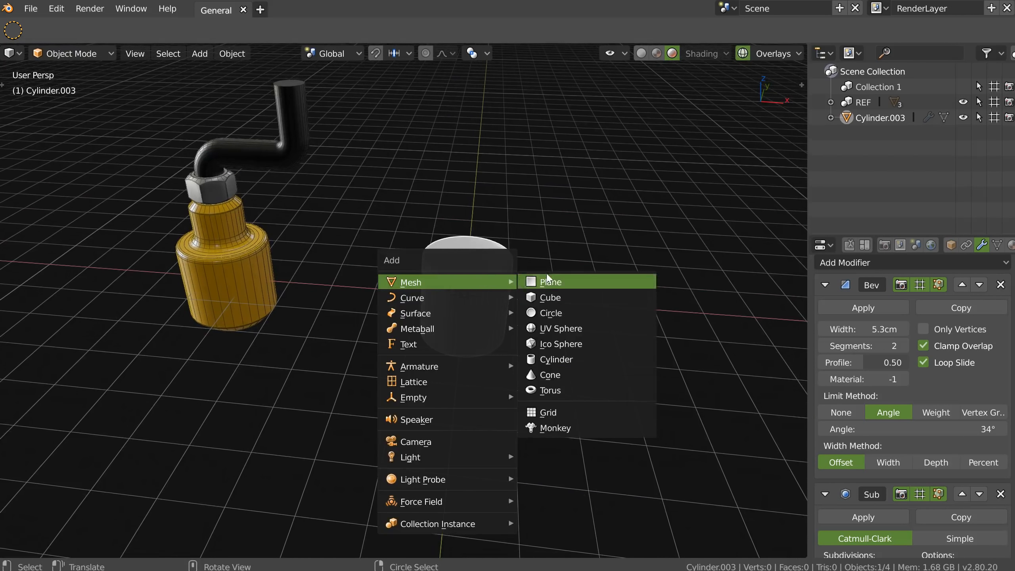
click(557, 429)
middle_drag(529, 321, 480, 292)
key(g)
click(459, 149)
mouse_move(443, 150)
middle_down()
mouse_move(457, 156)
mouse_move(444, 154)
middle_up()
shift+middle_drag(445, 154, 447, 234)
scroll(447, 234, up, 5)
shift+middle_drag(547, 160, 476, 221)
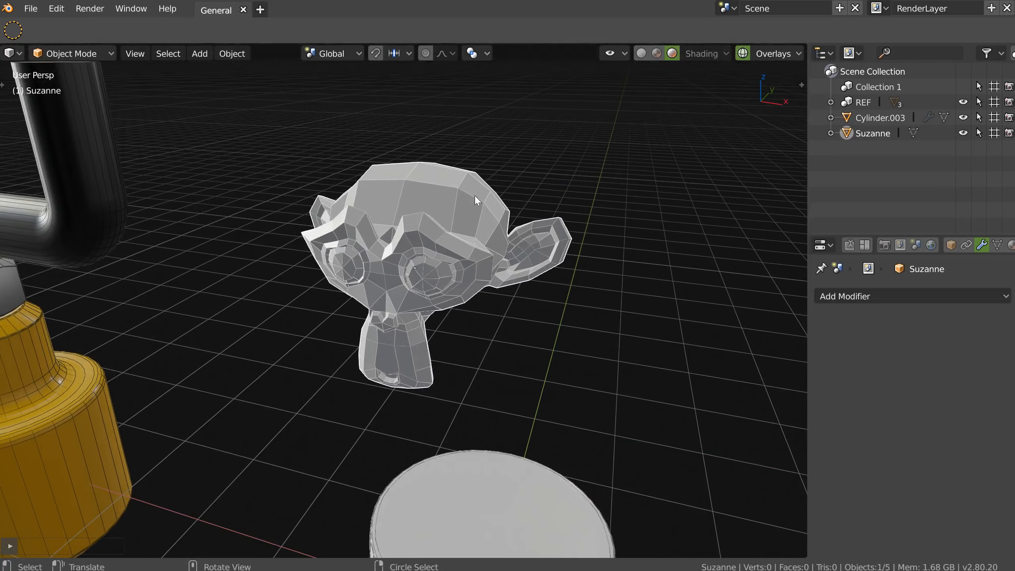
Isolate Collection 1 and REF in the viewport and restore the visibility of the cylinder and monkey.
key(2)
key(1)
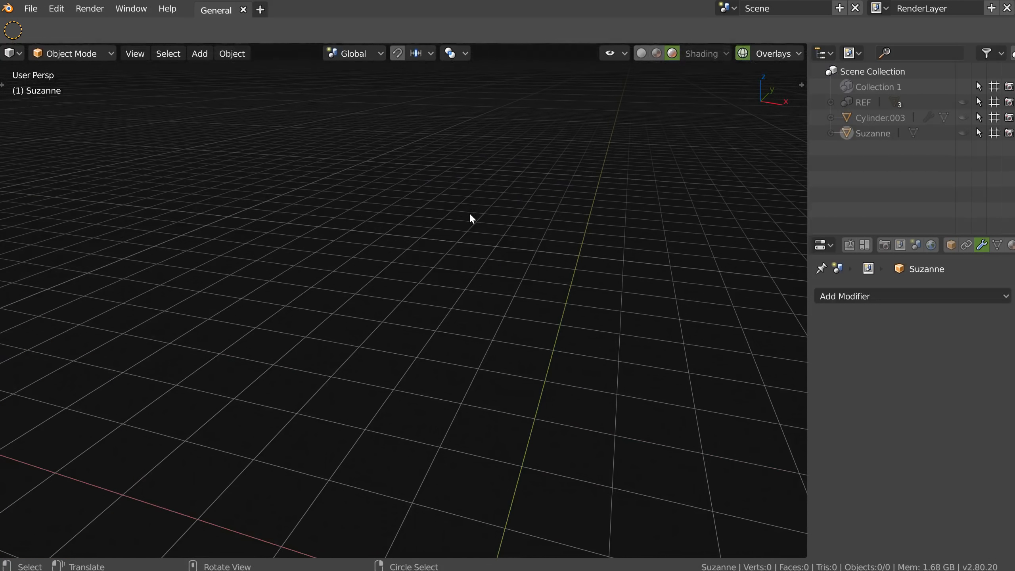
key(2)
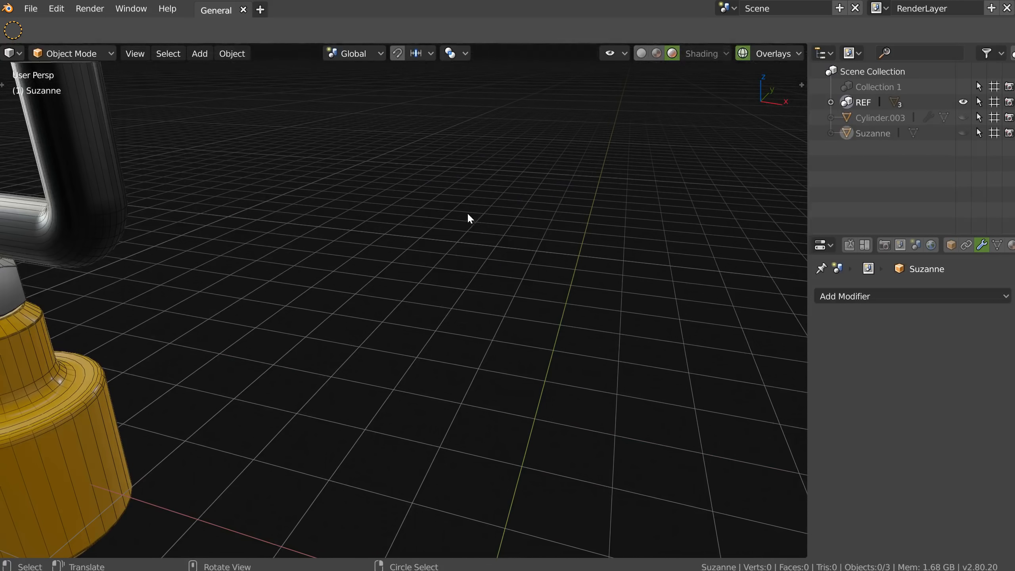
key(shift+1)
middle_drag(466, 216, 452, 216)
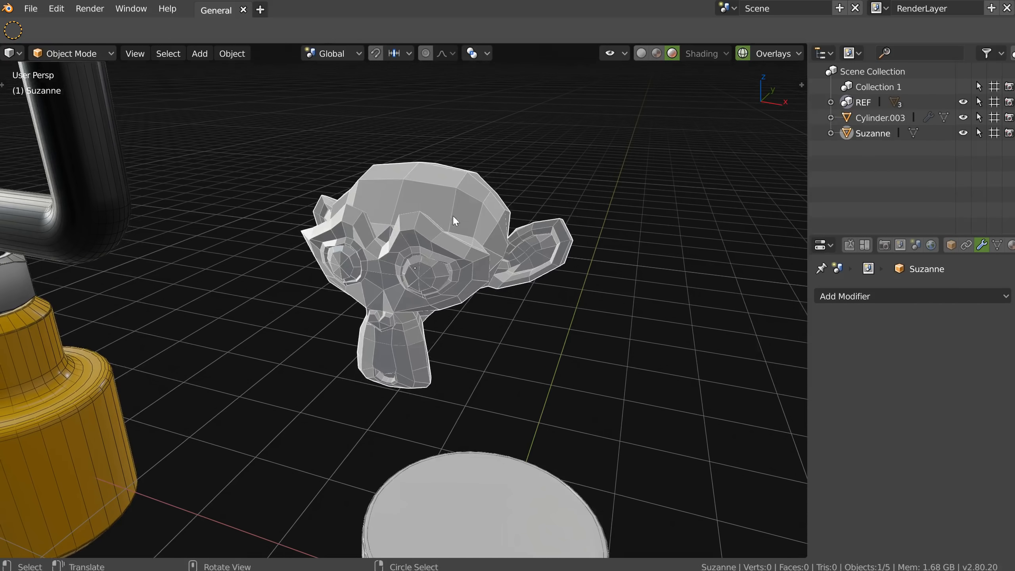
Add a Subdivision Surface modifier to the monkey and set its view level to 3.
click(890, 297)
click(701, 245)
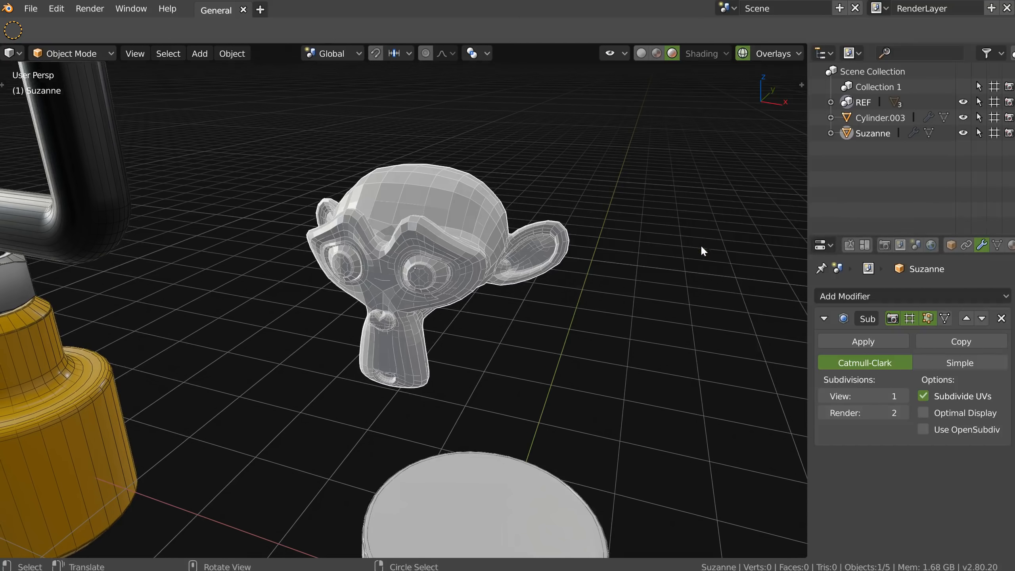
click(904, 396)
click(904, 396)
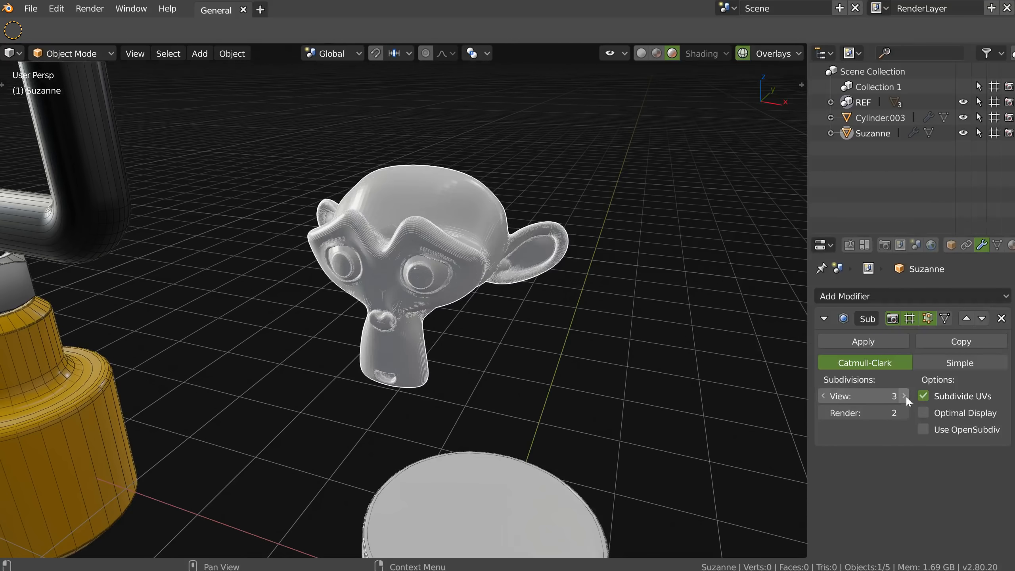
Examine from several angles how the wireframe overlay is drawn on the subdivided monkey's brow, eyes and ear.
middle_drag(456, 285, 455, 176)
middle_drag(446, 222, 460, 182)
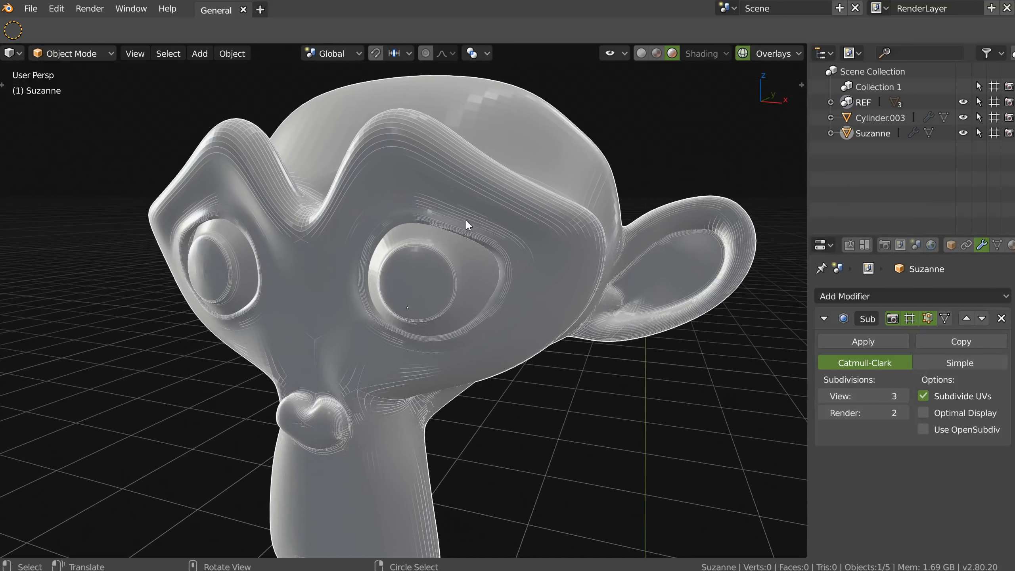
middle_drag(485, 253, 422, 241)
middle_drag(543, 225, 501, 248)
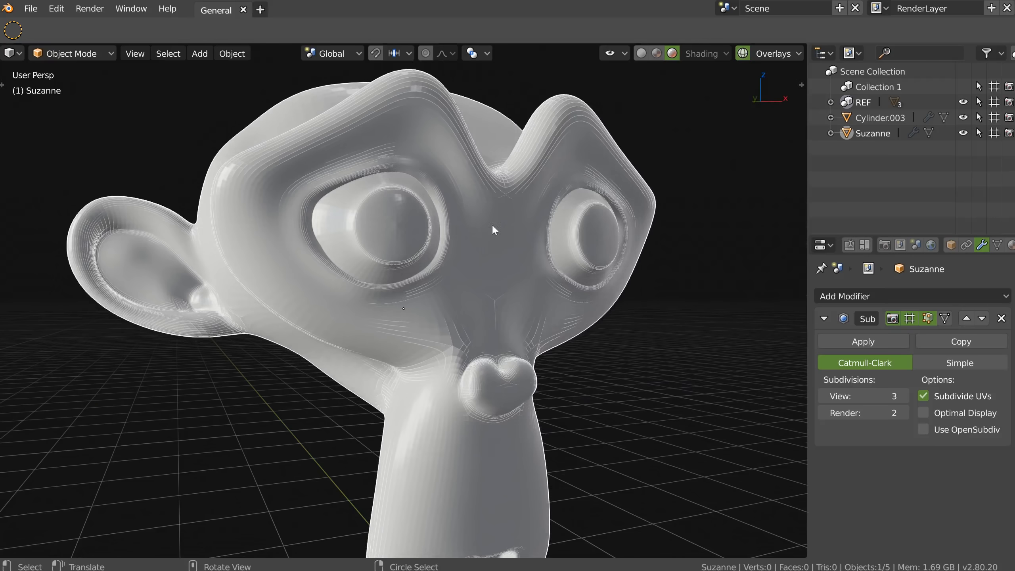
middle_drag(515, 265, 478, 255)
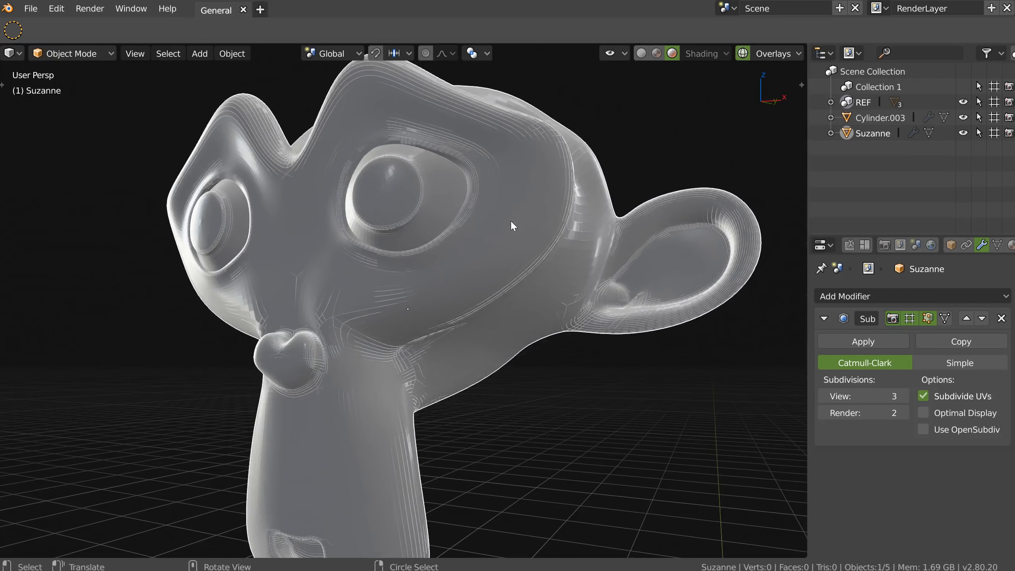
middle_drag(484, 240, 501, 198)
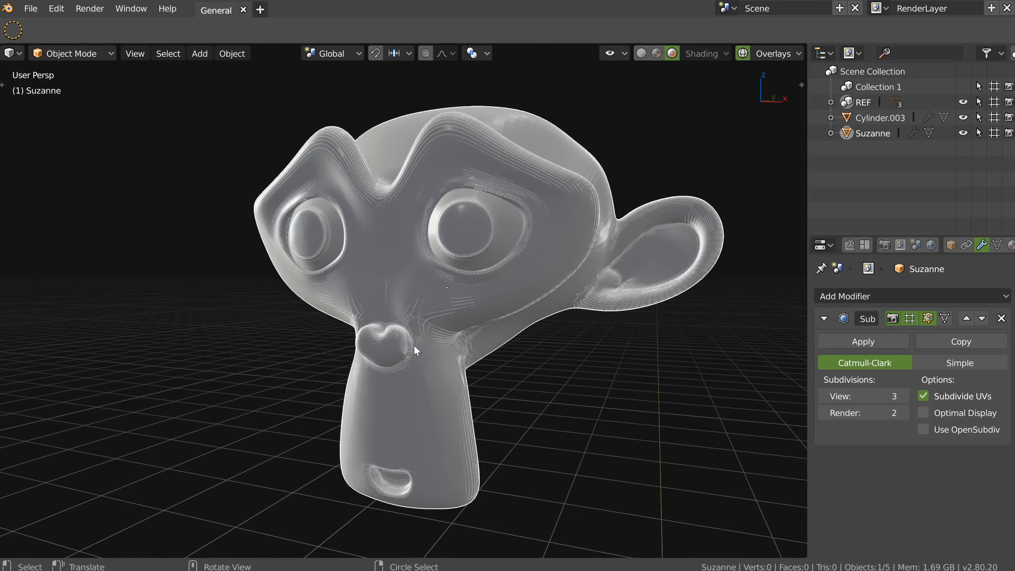
middle_drag(535, 217, 490, 219)
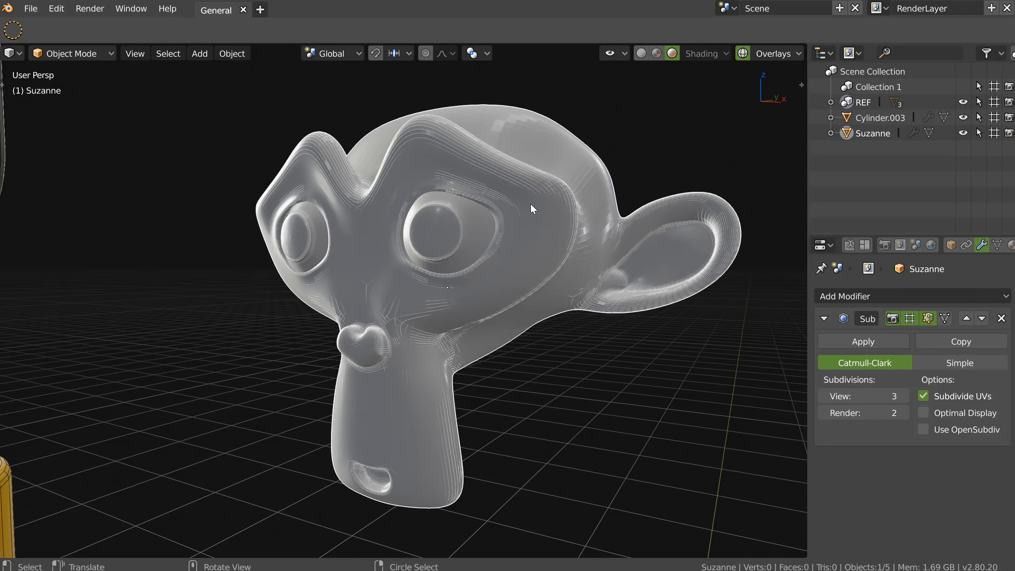
mouse_move(527, 256)
middle_down()
mouse_move(549, 242)
mouse_move(519, 246)
middle_up()
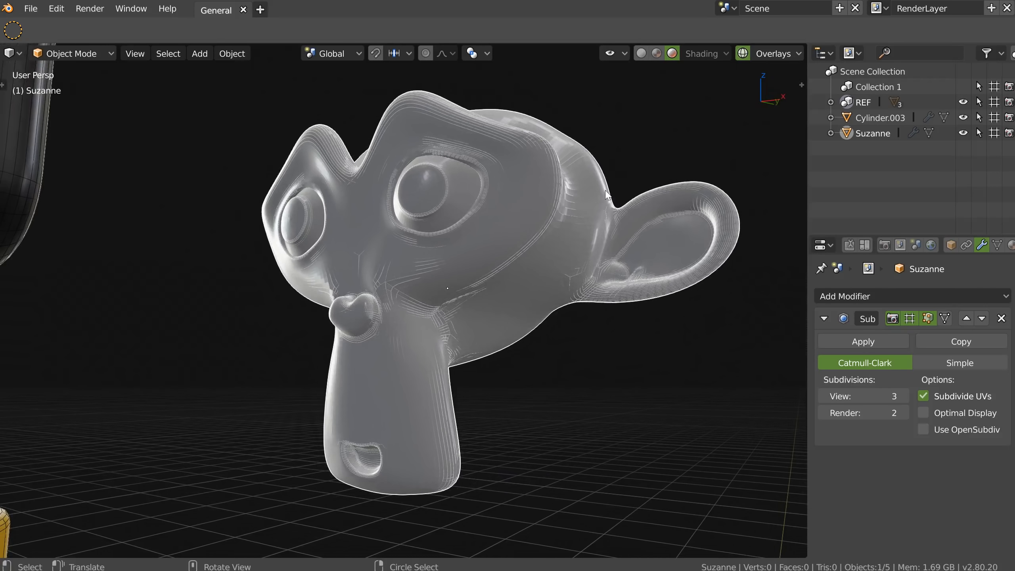
Set the wireframe overlay value to 1.000 and enable Optimal Display on the monkey's Subdivision Surface modifier.
click(781, 56)
drag(757, 303, 886, 301)
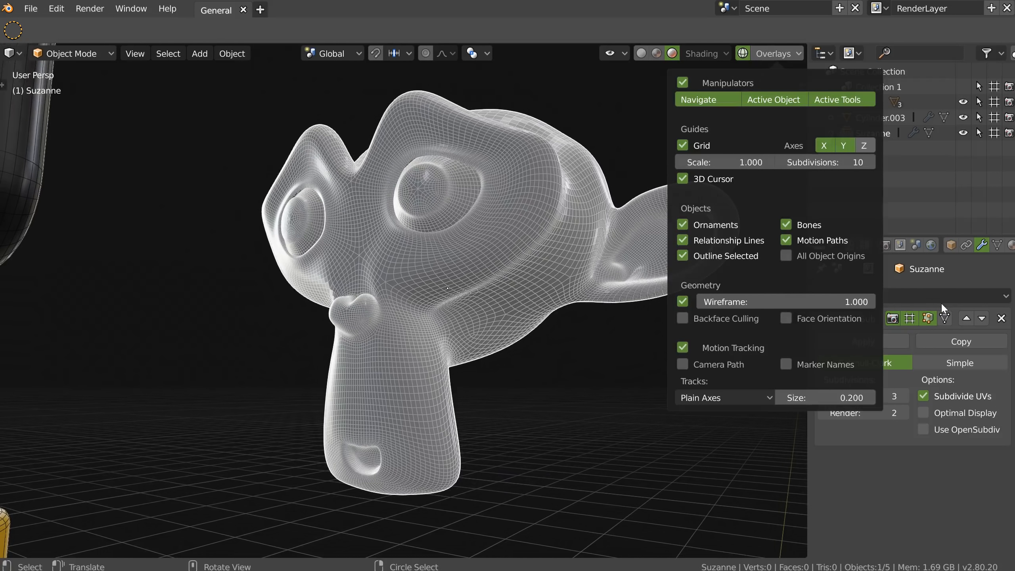
click(923, 414)
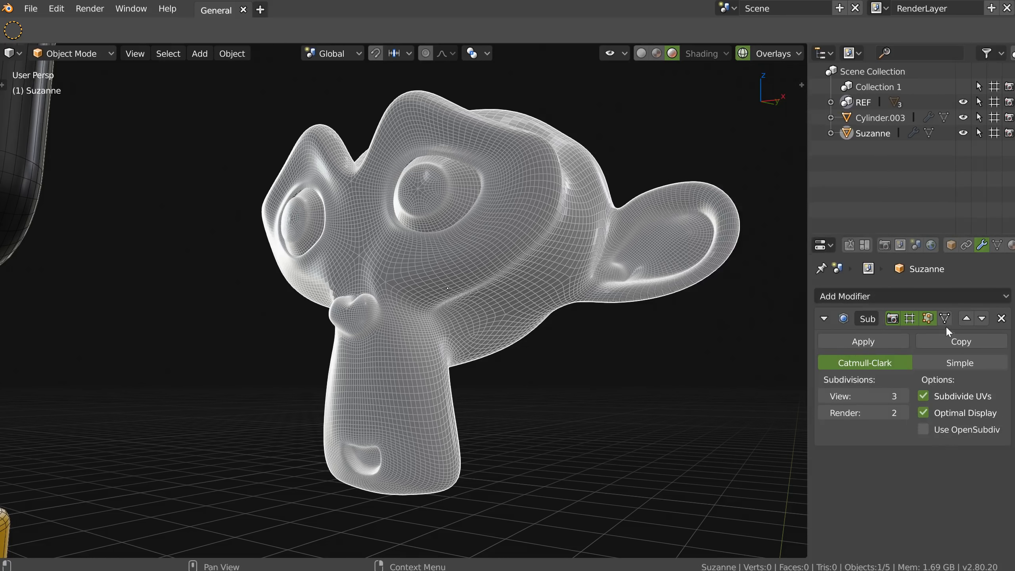
click(910, 318)
click(909, 318)
Lower the wireframe overlay value to 0.428 to thin out the lines on the monkey.
click(769, 54)
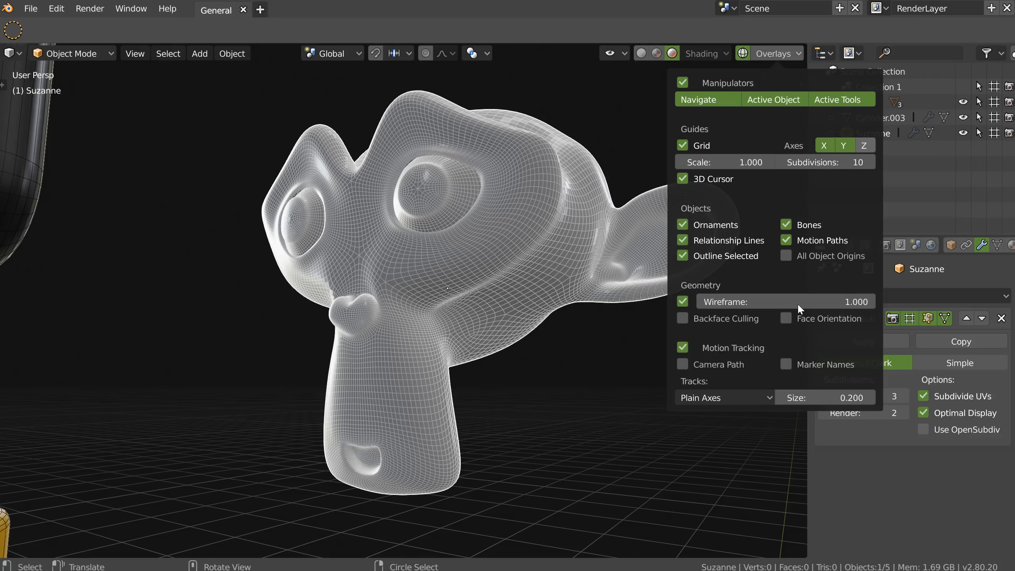
drag(852, 303, 875, 300)
drag(819, 302, 737, 301)
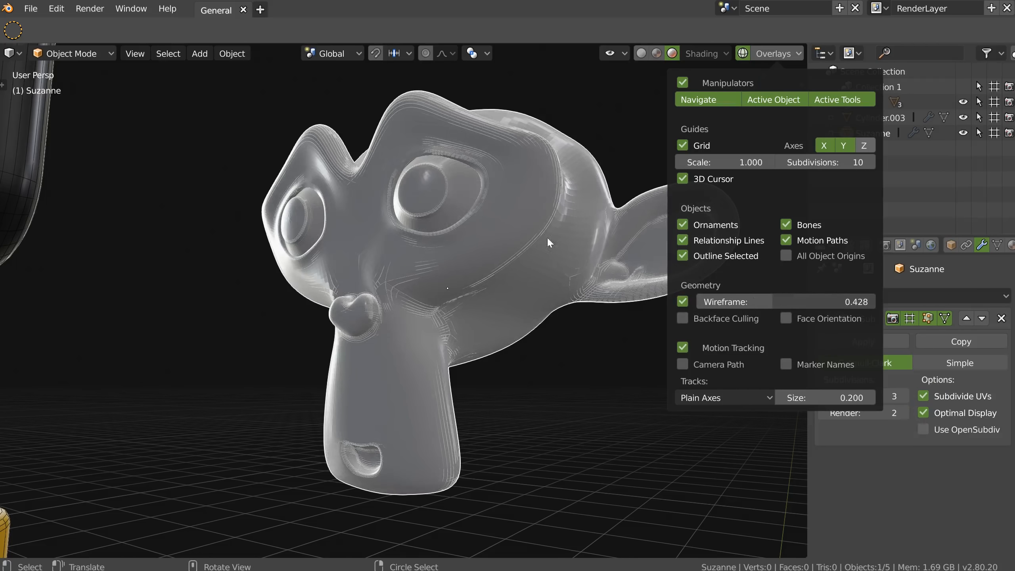
Delete the monkey from the scene.
middle_drag(543, 284, 465, 298)
scroll(505, 268, down, 5)
scroll(465, 298, up, 1)
shift+middle_drag(494, 298, 464, 293)
key(x)
click(468, 291)
shift+middle_drag(492, 355, 474, 304)
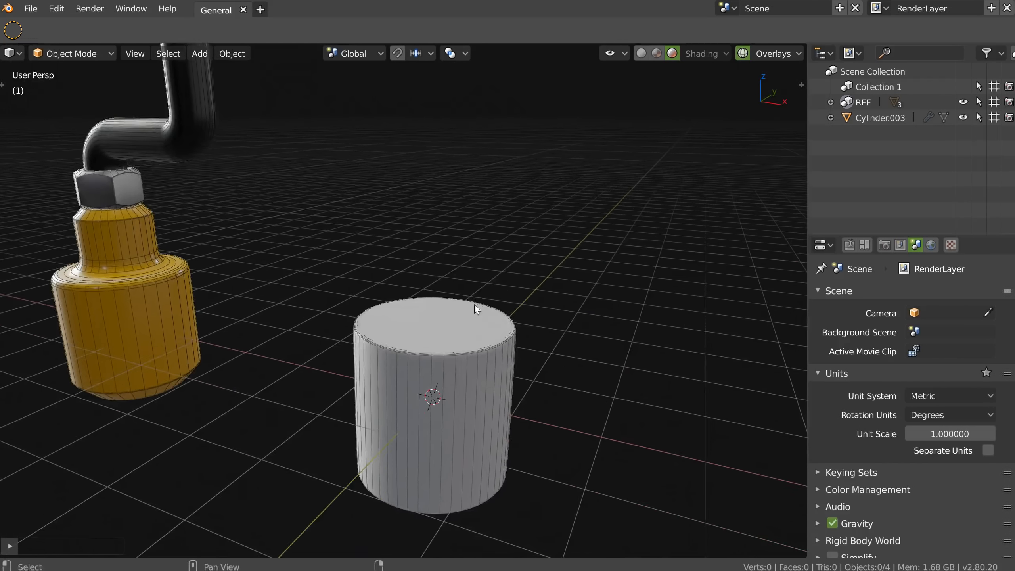
Select the cylinder and raise the wireframe overlay value until its full mesh wireframe is drawn.
scroll(474, 304, up, 5)
click(461, 332)
click(779, 56)
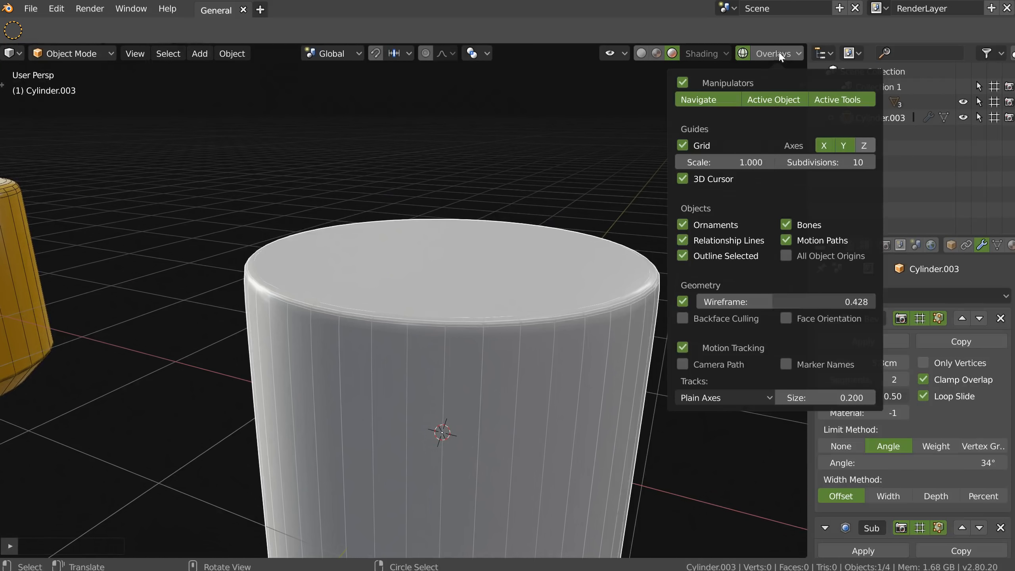
drag(810, 301, 883, 306)
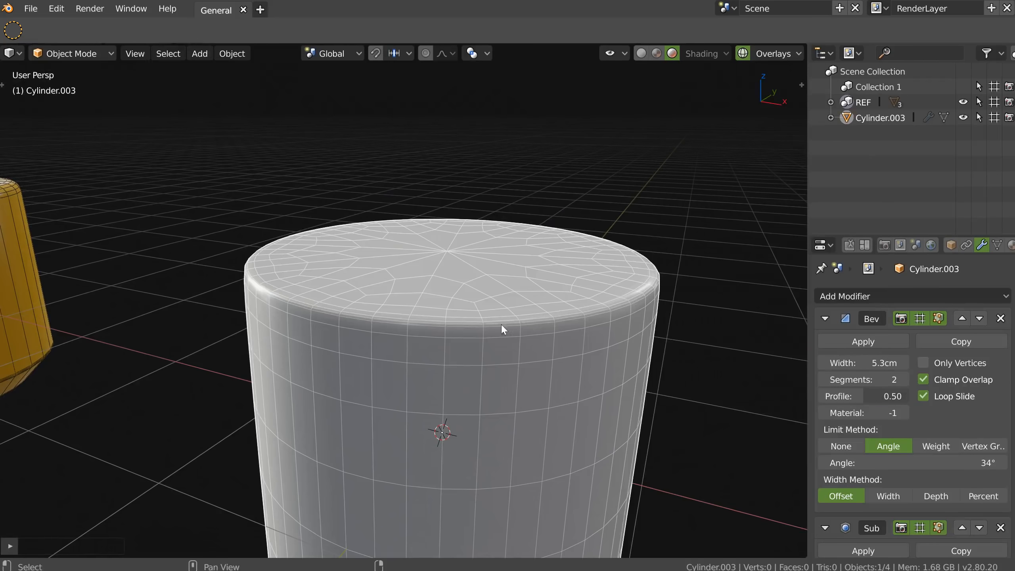
scroll(503, 330, down, 2)
middle_drag(468, 268, 444, 301)
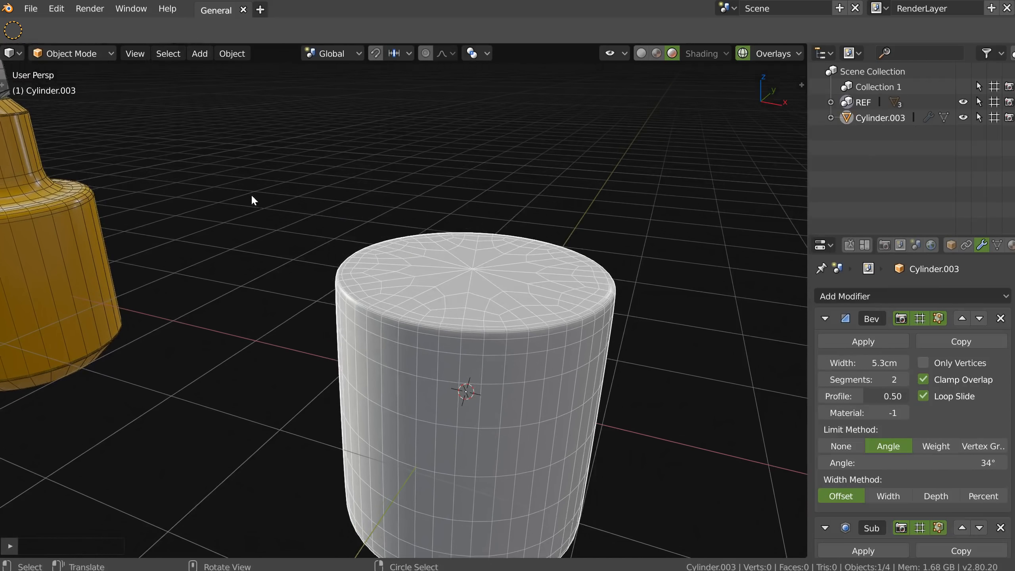
Select the reference hex nut beneath the bent black pipe.
shift+middle_drag(252, 200, 666, 354)
scroll(584, 286, up, 4)
click(531, 252)
shift+middle_drag(531, 252, 495, 276)
scroll(509, 254, up, 4)
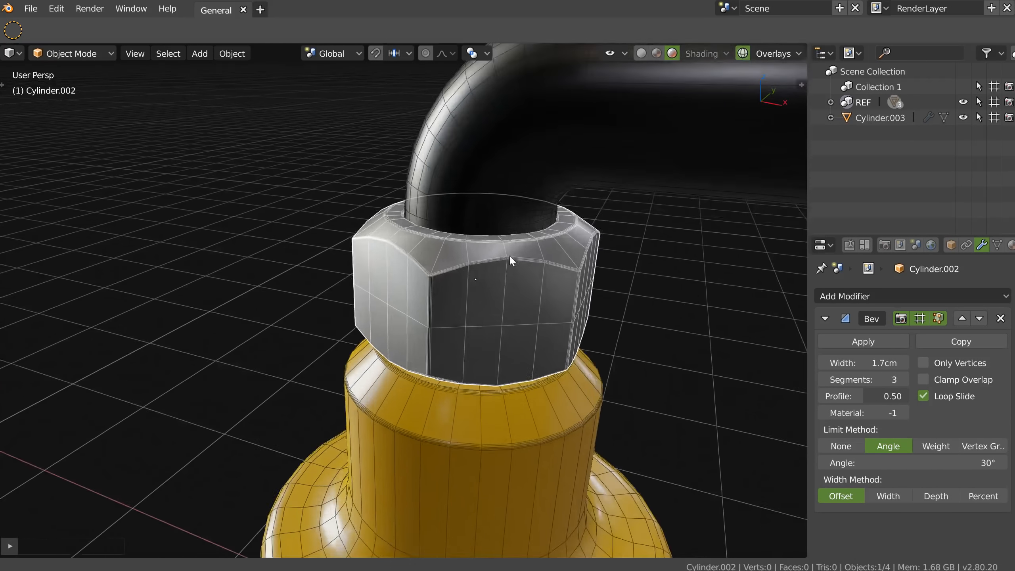
Hide the viewport overlays and open the hex nut's mesh Normals settings.
middle_drag(538, 234, 520, 292)
scroll(538, 239, down, 1)
click(744, 53)
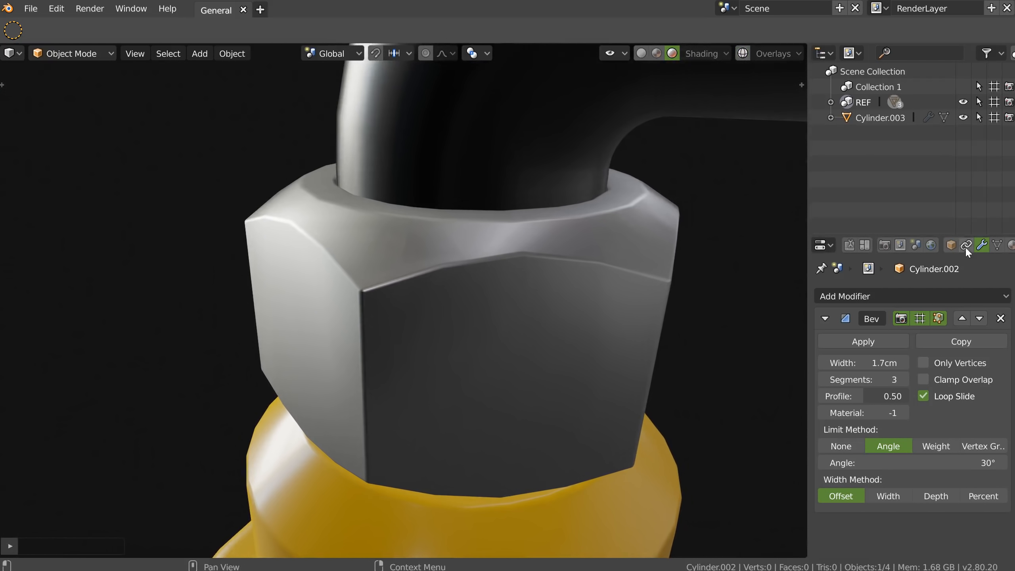
click(997, 244)
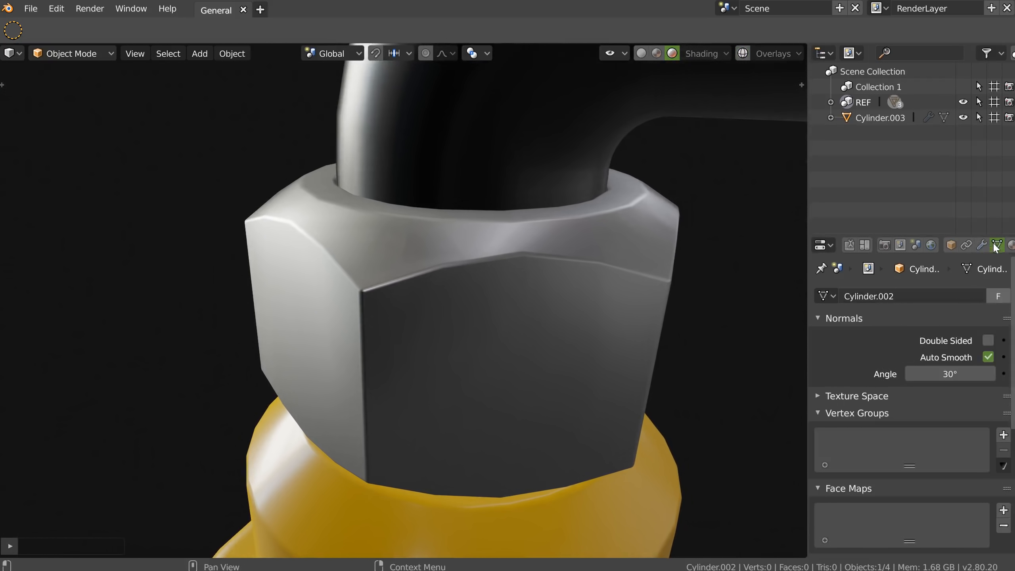
Turn off Auto Smooth on the hex nut and disable its Bevel modifier in the viewport.
click(986, 357)
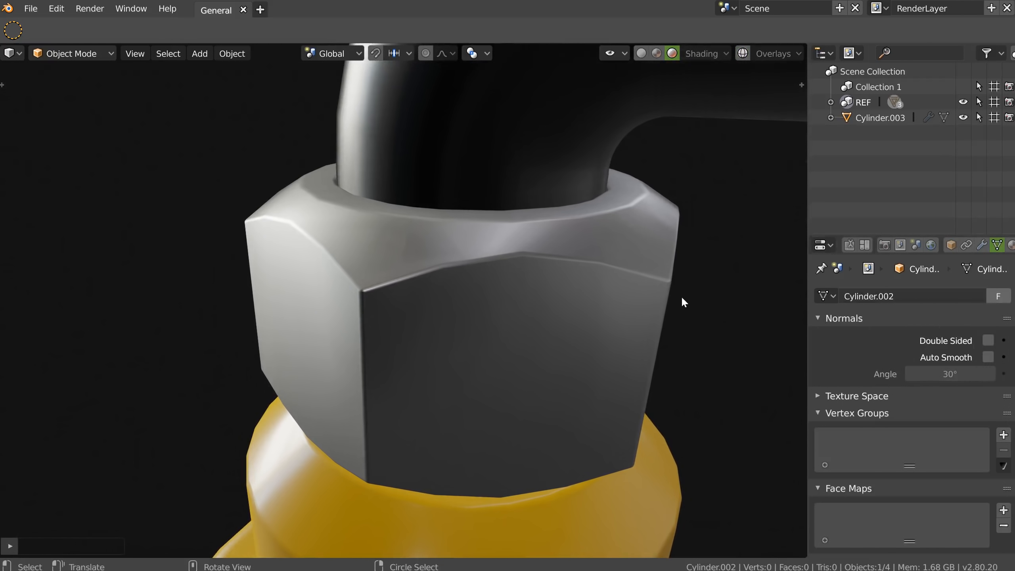
click(981, 244)
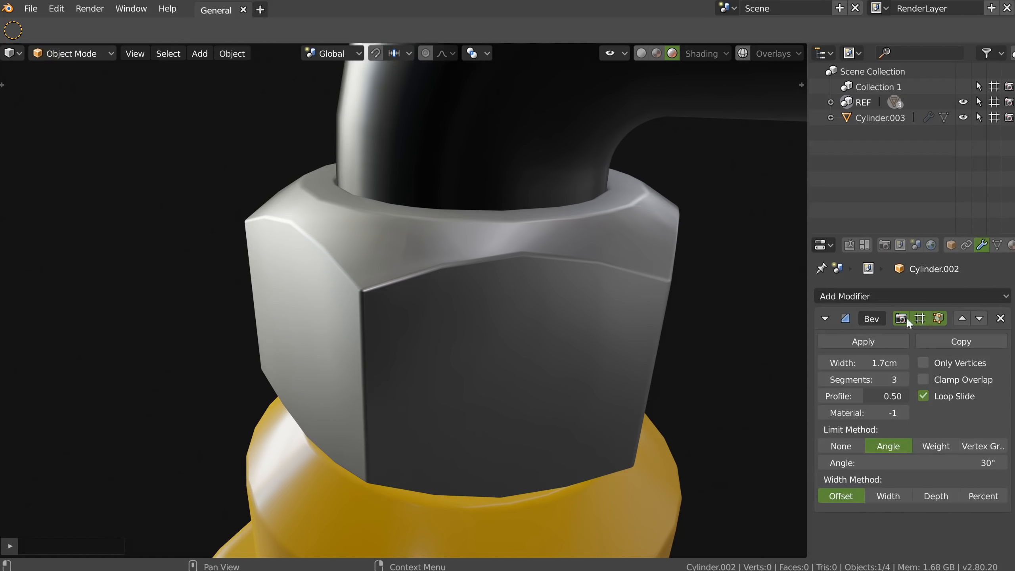
click(919, 318)
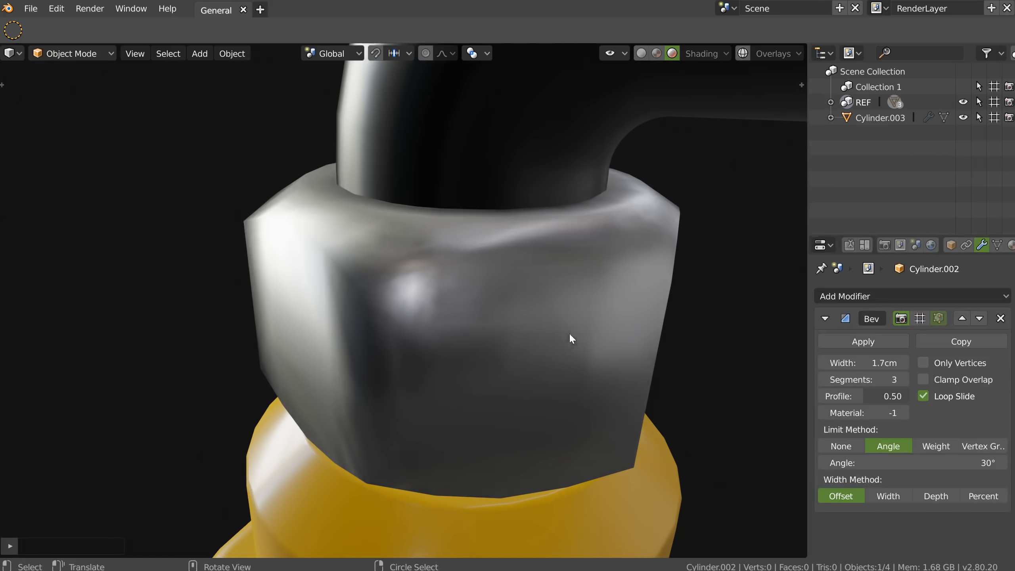
Apply Flat Shading to the hex nut and inspect its faceted surfaces.
click(232, 53)
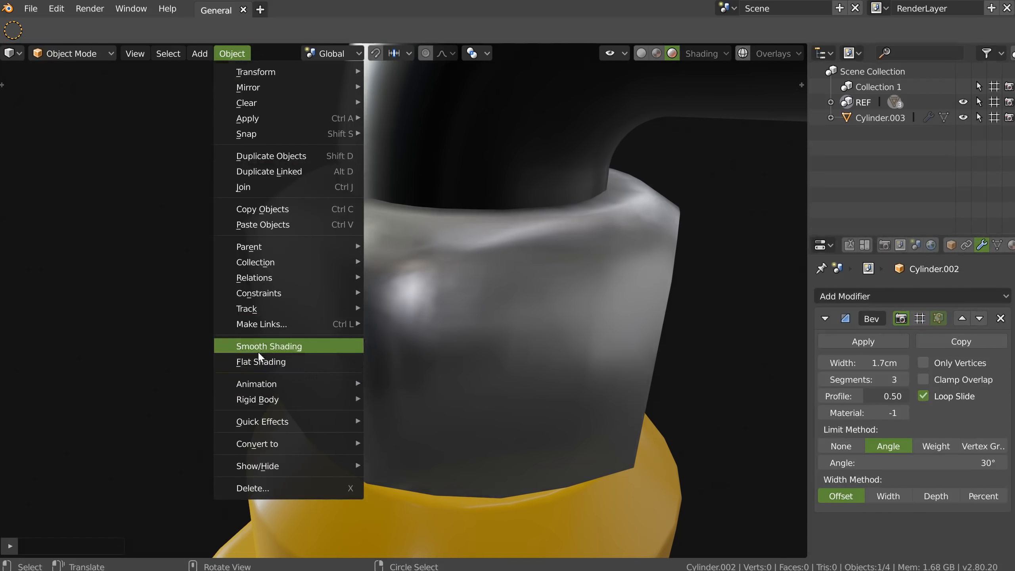
click(260, 361)
mouse_move(527, 268)
ctrl+middle_down()
mouse_move(563, 286)
mouse_move(530, 302)
mouse_move(404, 257)
ctrl+middle_up()
middle_drag(555, 343, 381, 251)
middle_drag(425, 310, 451, 285)
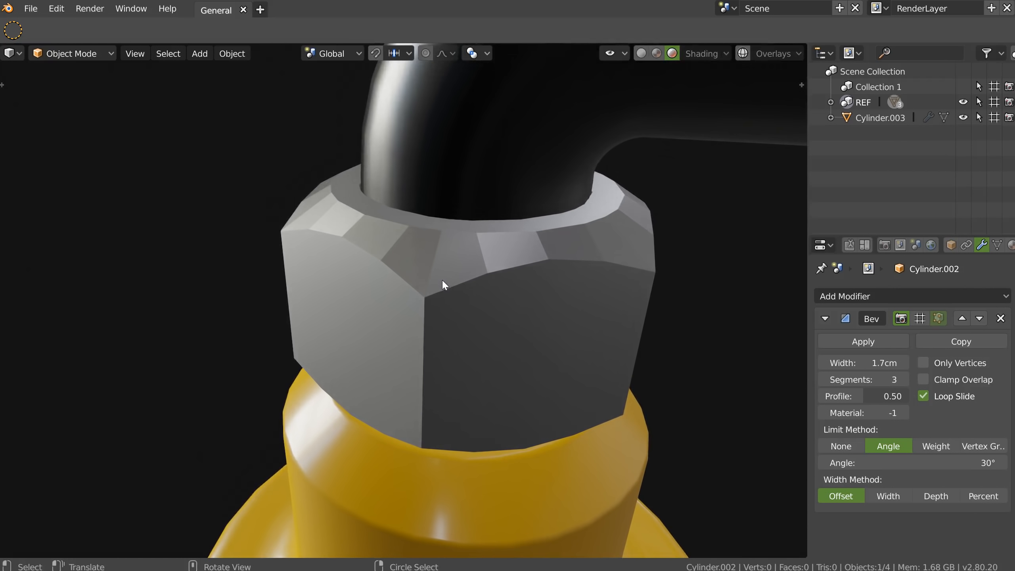
middle_drag(449, 287, 445, 282)
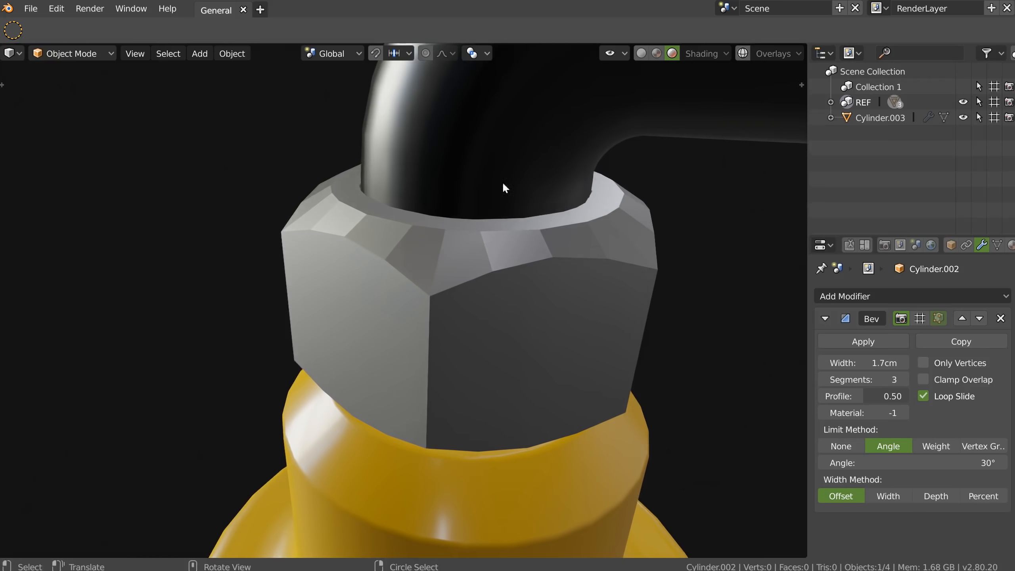
Apply Smooth Shading to the hex nut and turn on Auto Smooth in its mesh normals.
click(232, 53)
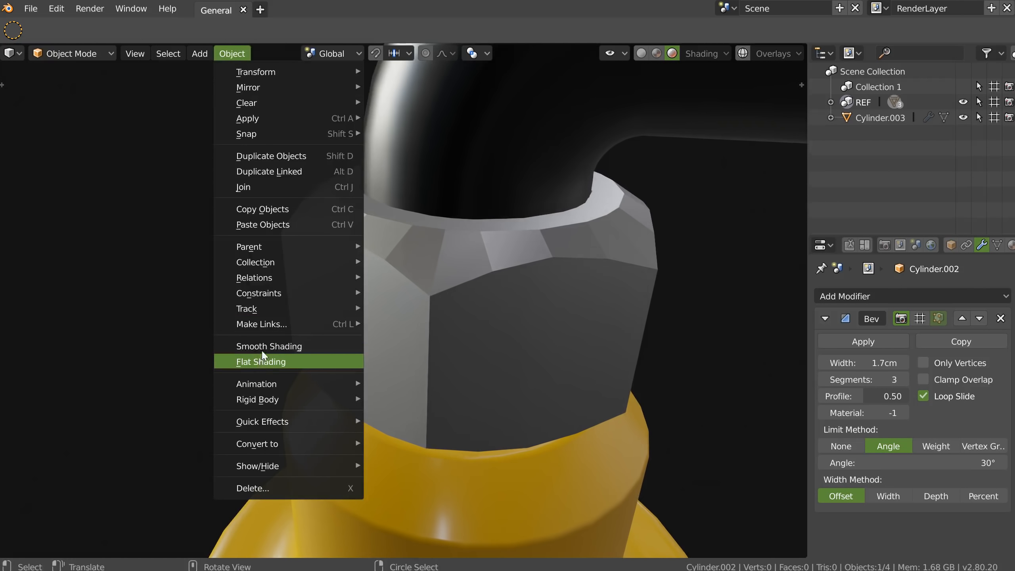
click(264, 344)
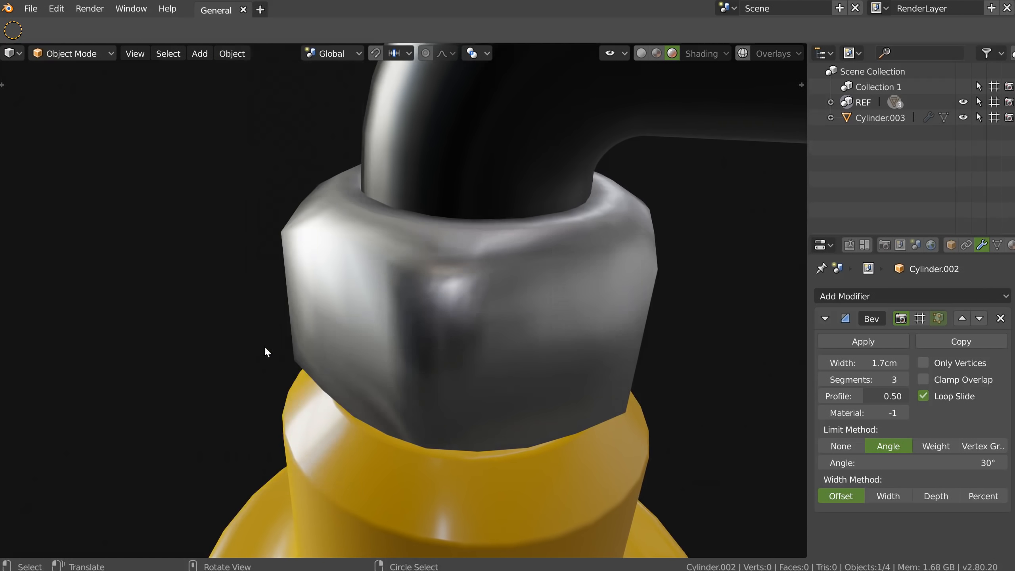
click(996, 245)
click(985, 357)
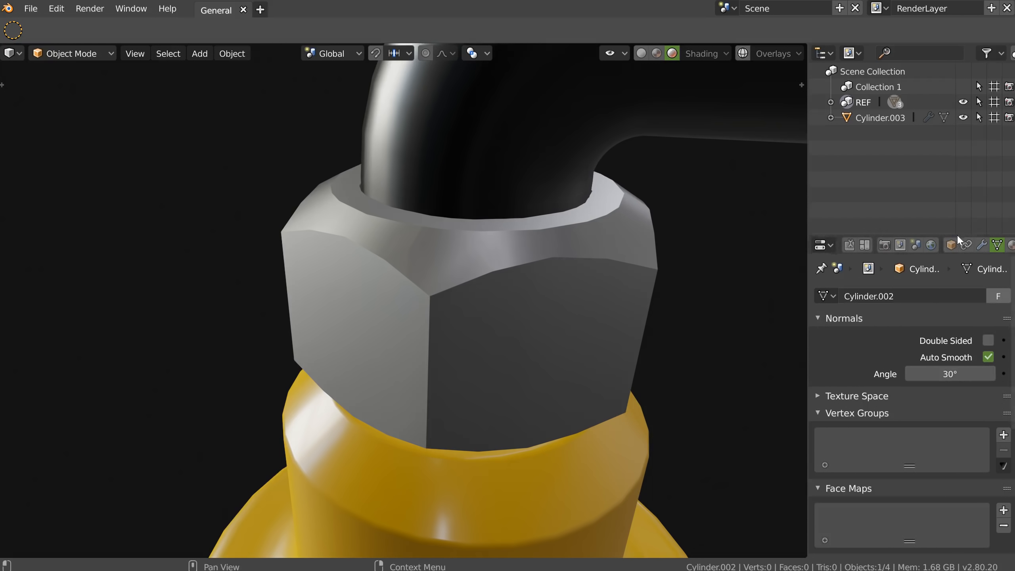
Maximize the 3D viewport to check the hex nut's shading, and restore the layout.
click(235, 54)
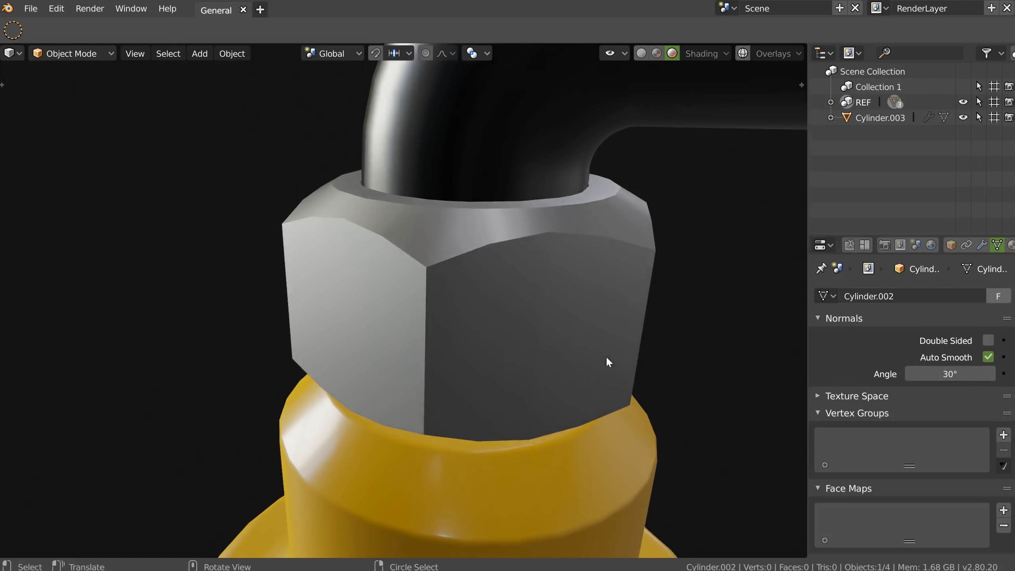
key(ctrl+space)
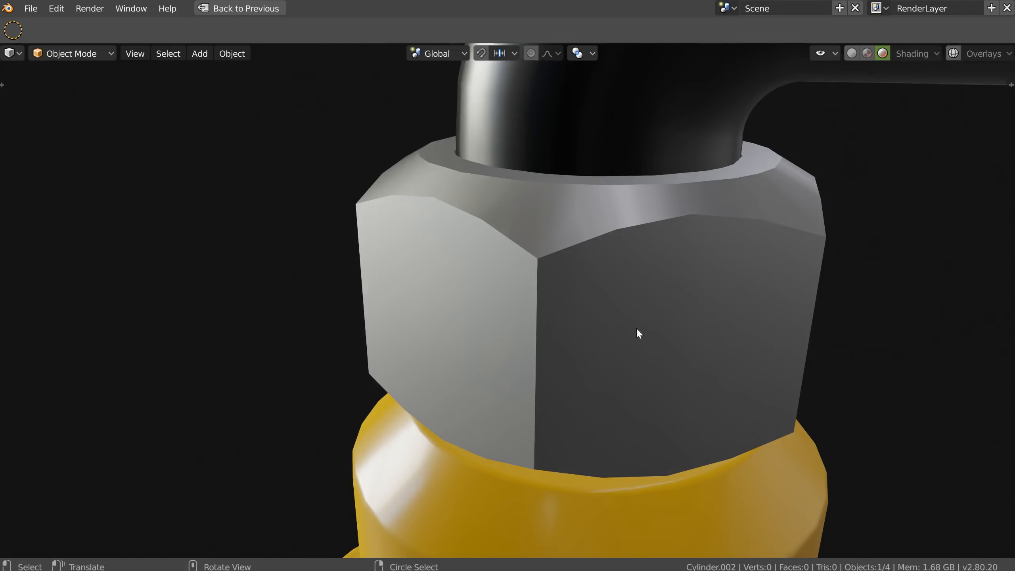
key(ctrl+space)
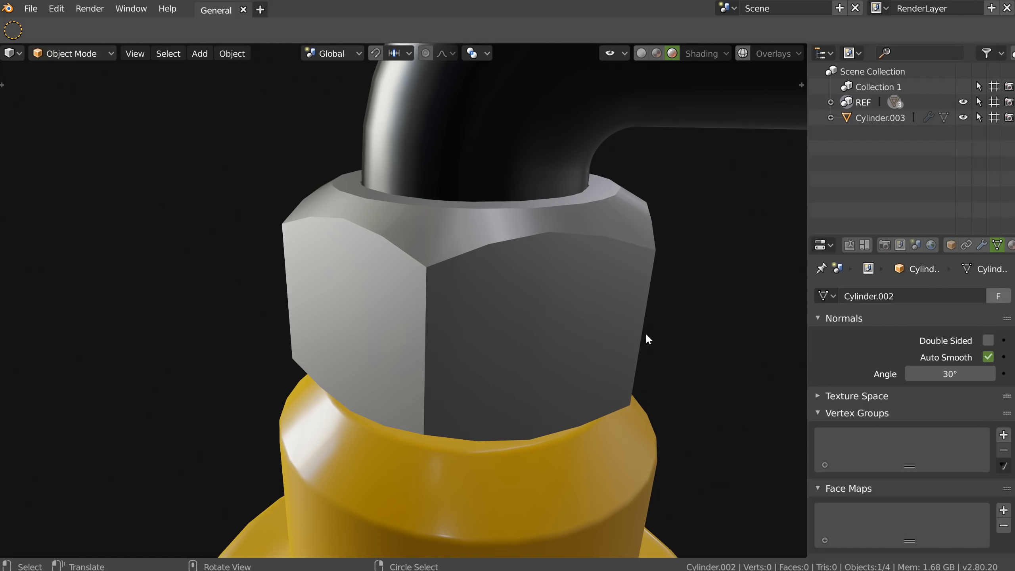
Add the Auto Smooth option to the Favorites menu.
right_click(945, 360)
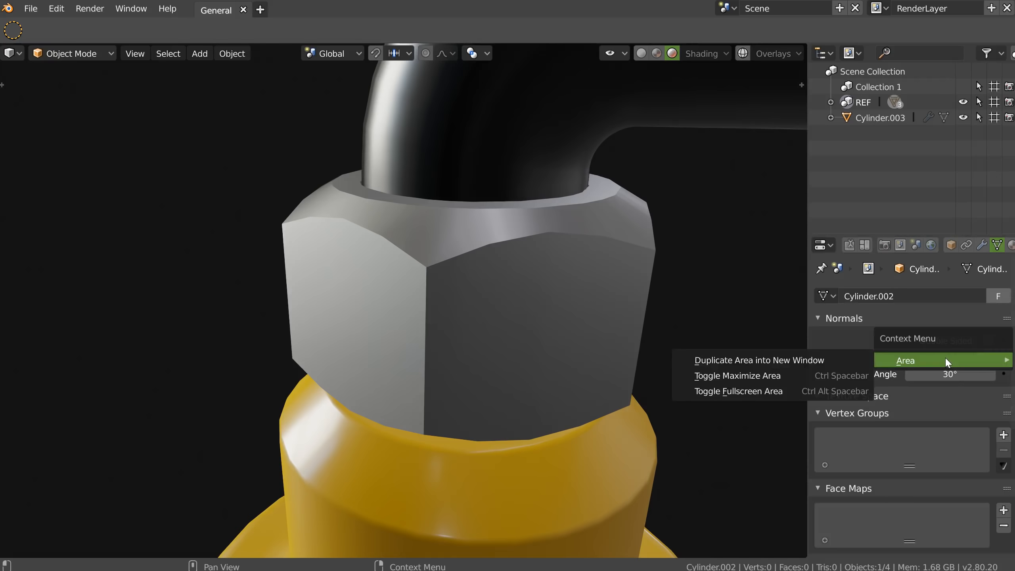
right_click(988, 358)
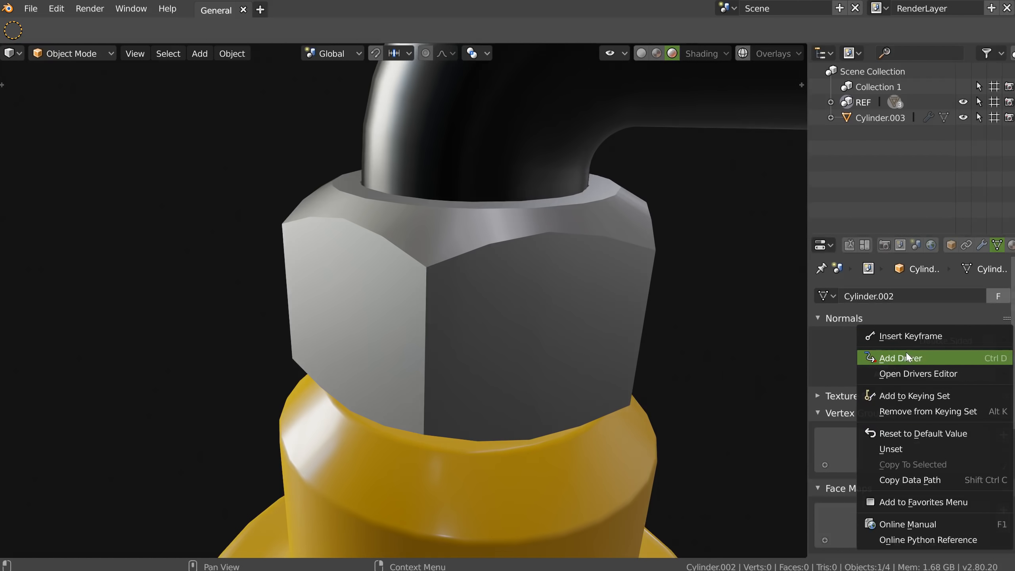
click(918, 508)
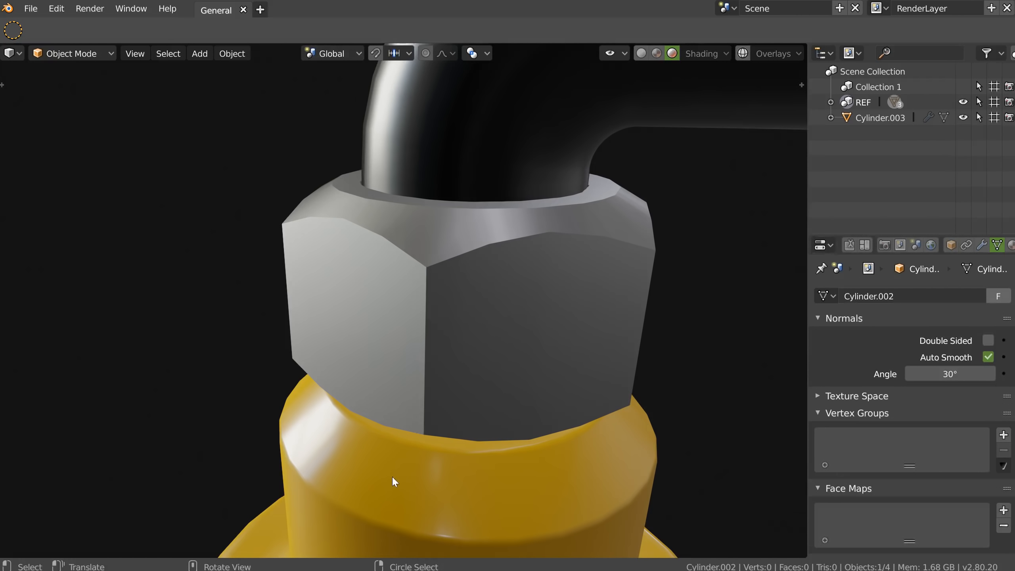
Re-enable the hex nut's Bevel modifier in the viewport.
middle_drag(461, 260, 474, 317)
scroll(593, 274, down, 3)
shift+middle_drag(594, 277, 375, 294)
middle_drag(607, 297, 474, 294)
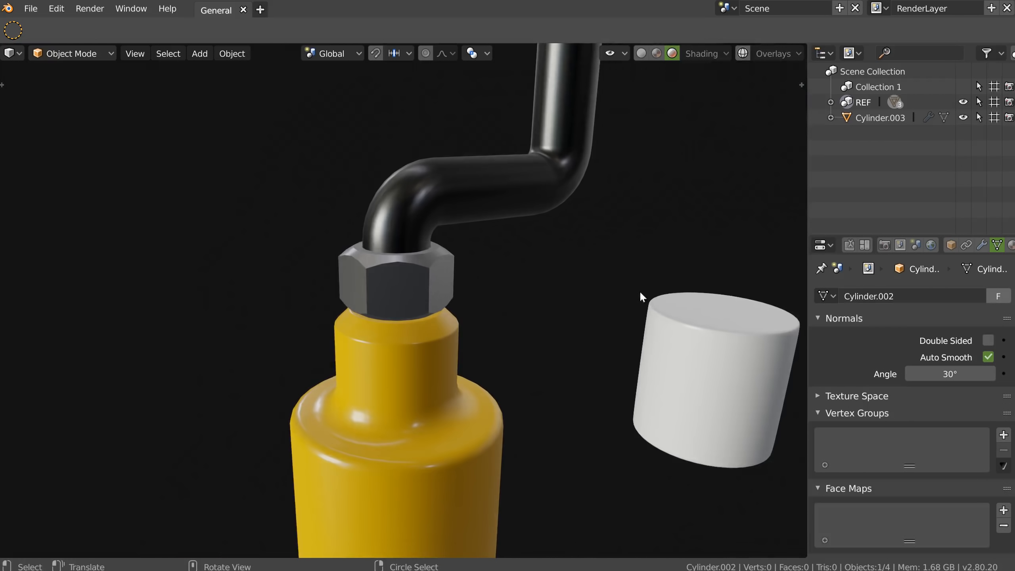
click(981, 244)
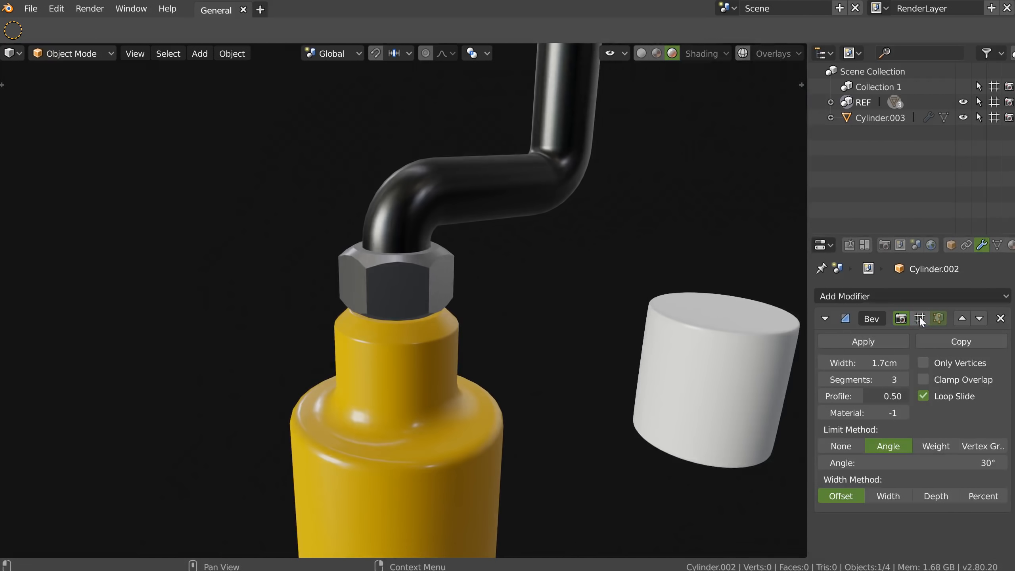
Select the white cylinder, put it in Edit Mode and turn on Auto Smooth in its mesh normals.
middle_drag(623, 277, 378, 331)
scroll(439, 379, down, 3)
shift+middle_drag(647, 355, 463, 386)
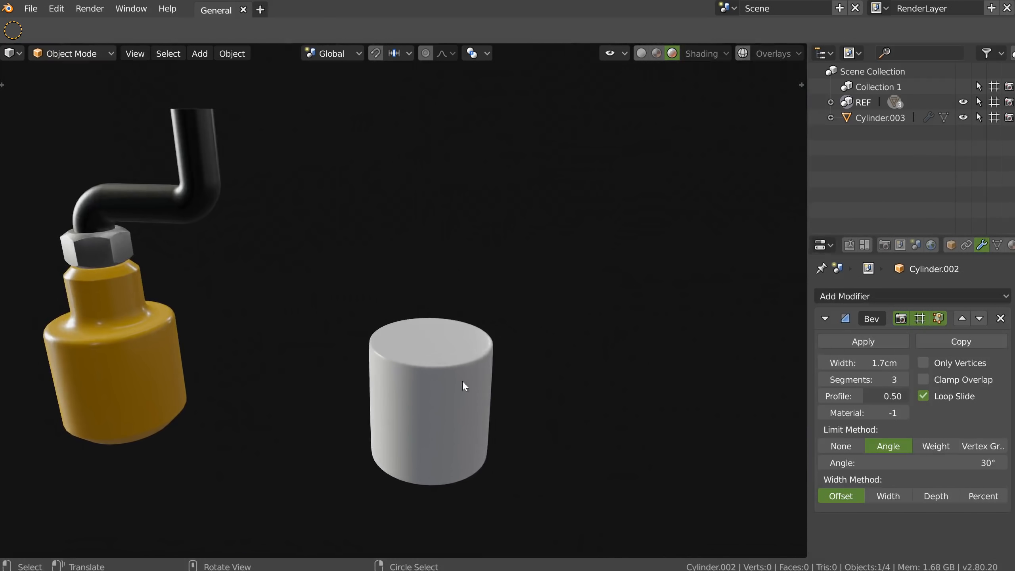
click(429, 407)
scroll(403, 381, up, 5)
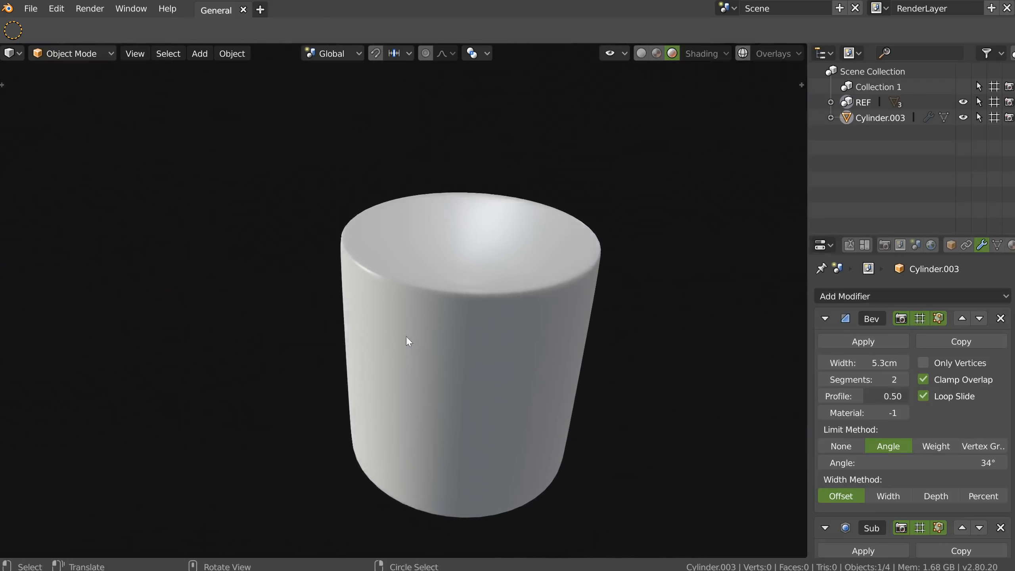
key(Tab)
click(997, 244)
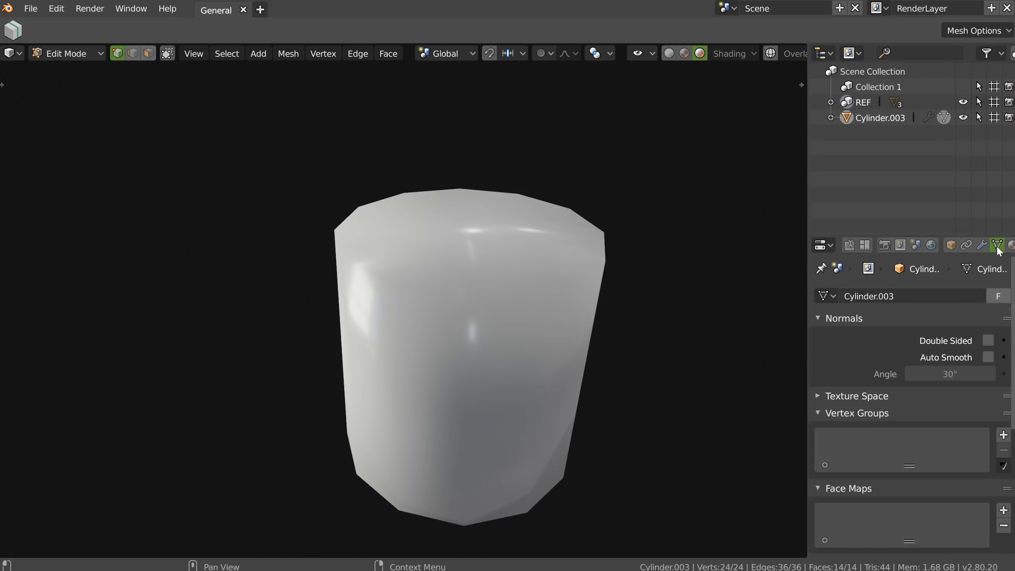
click(988, 357)
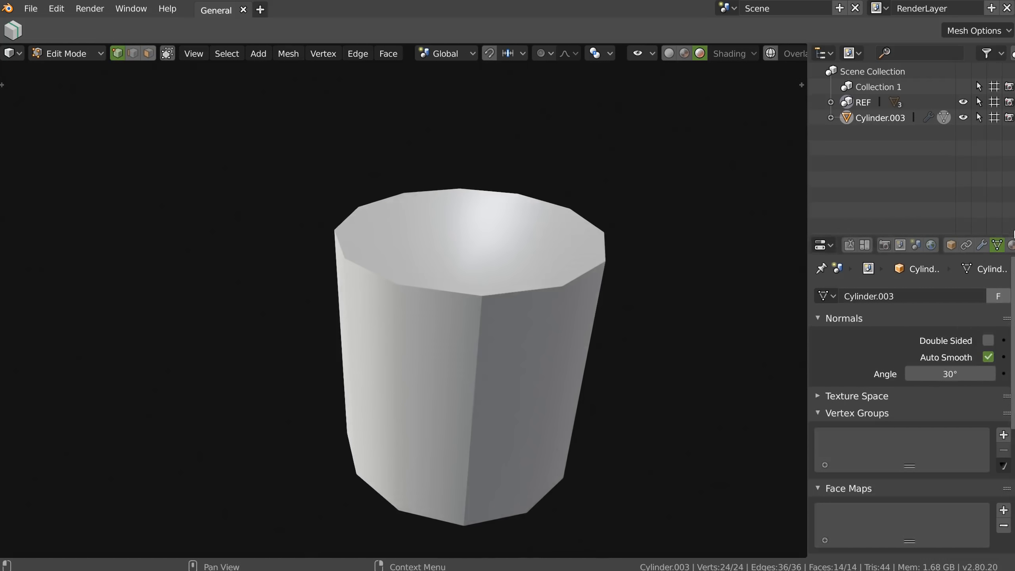
Examine the cylinder's auto-smoothed shading from several angles and beside the yellow reference model.
middle_drag(450, 266, 493, 255)
shift+middle_drag(494, 255, 409, 263)
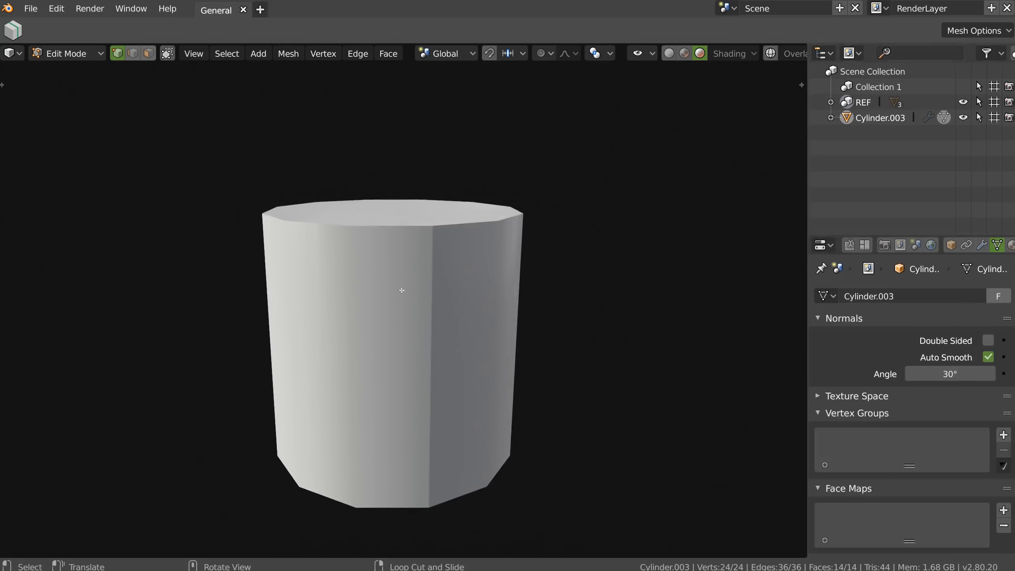
middle_drag(441, 259, 416, 331)
middle_drag(423, 247, 391, 322)
scroll(402, 262, down, 2)
scroll(420, 257, up, 1)
scroll(410, 292, down, 3)
scroll(288, 267, up, 3)
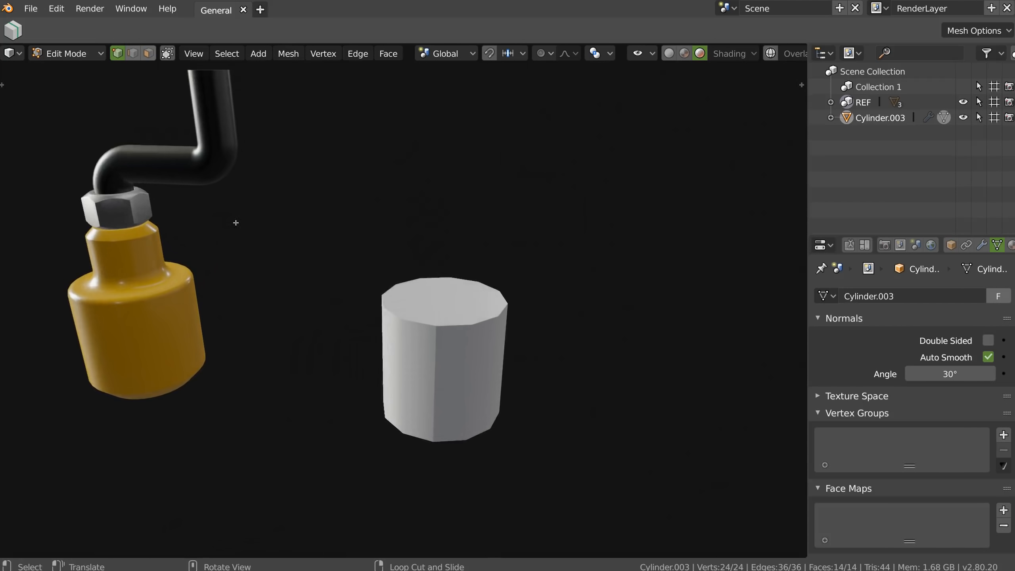
Split the 3D viewport into two side-by-side views and frame the yellow reference model in both.
drag(807, 556, 203, 183)
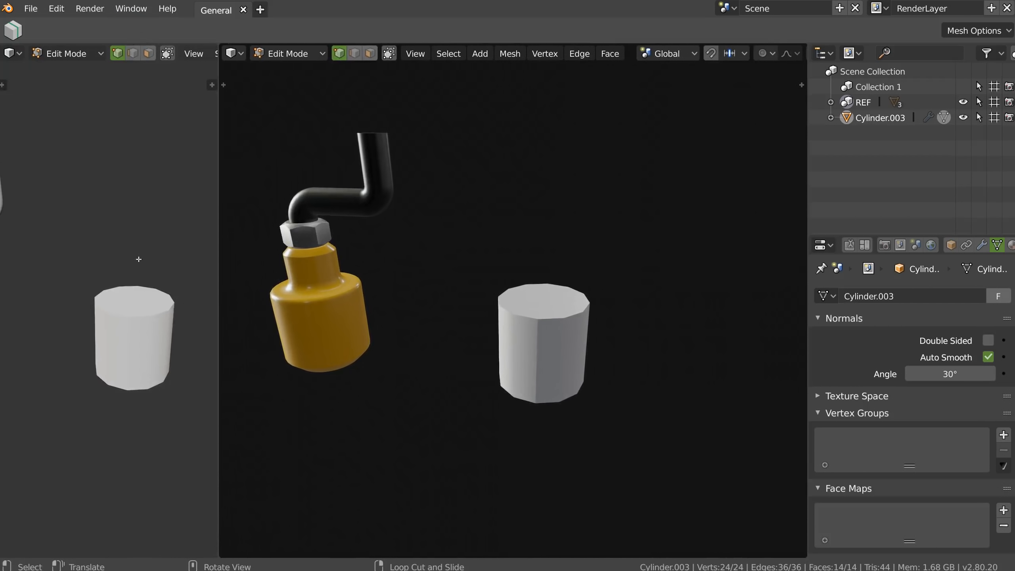
drag(218, 274, 340, 275)
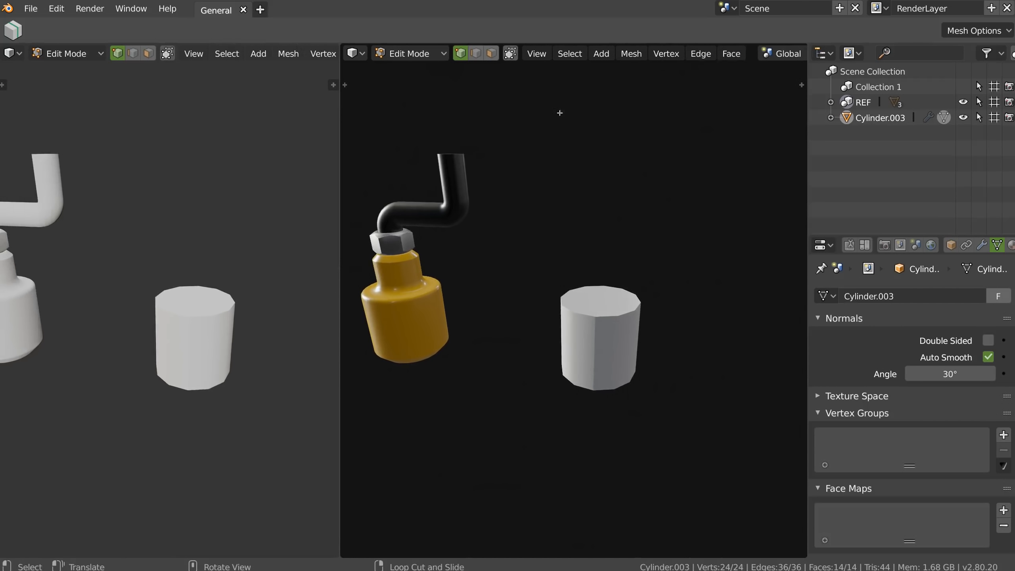
shift+middle_drag(88, 290, 192, 283)
scroll(141, 300, up, 2)
mouse_move(138, 302)
middle_down()
mouse_move(130, 278)
mouse_move(150, 293)
middle_up()
middle_drag(391, 229, 490, 249)
shift+middle_drag(418, 270, 529, 264)
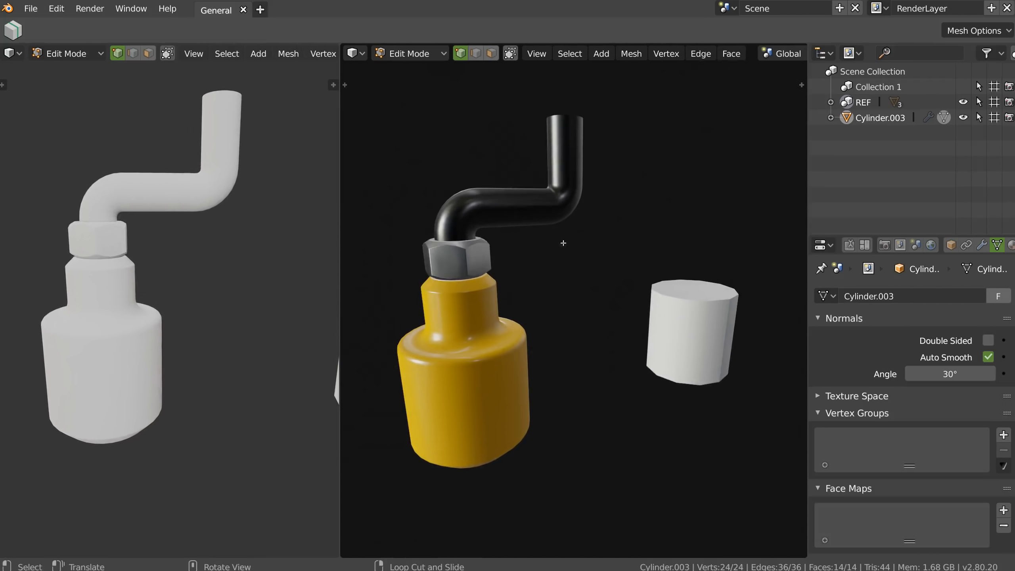
Switch the new viewport to Rendered shading and frame the reference model in it.
scroll(188, 272, up, 1)
middle_drag(188, 272, 212, 283)
scroll(211, 283, down, 1)
scroll(199, 53, down, 5)
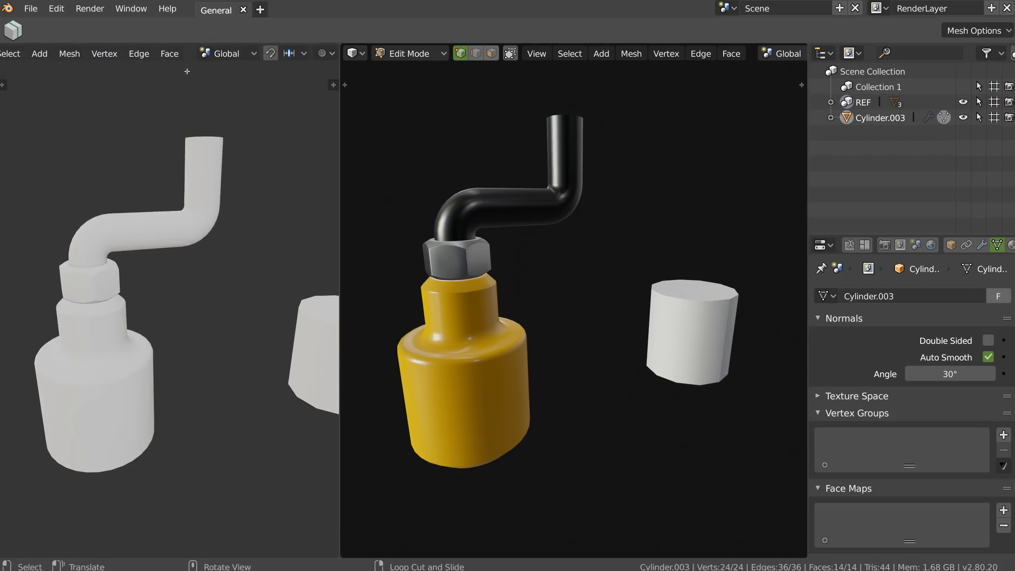
scroll(248, 60, down, 6)
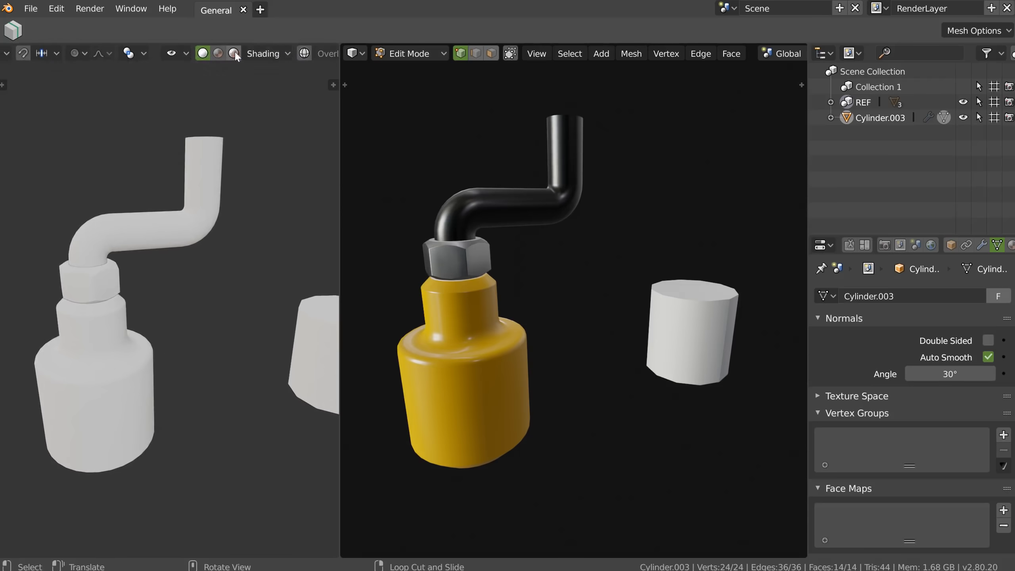
click(233, 56)
middle_drag(124, 352, 337, 298)
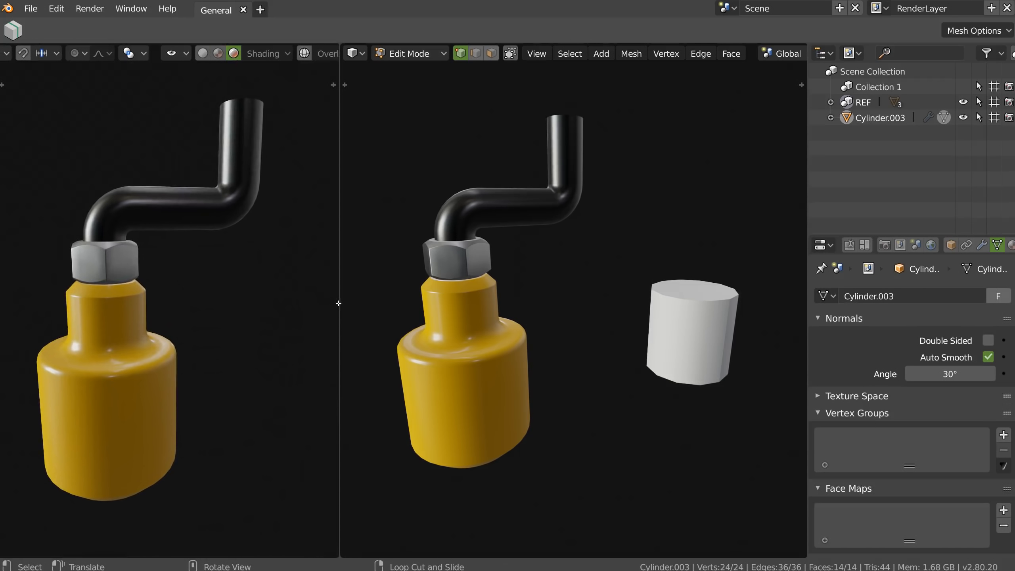
Narrow the reference viewport to give the modelling view more width, and adjust the angle of both views.
drag(338, 303, 242, 317)
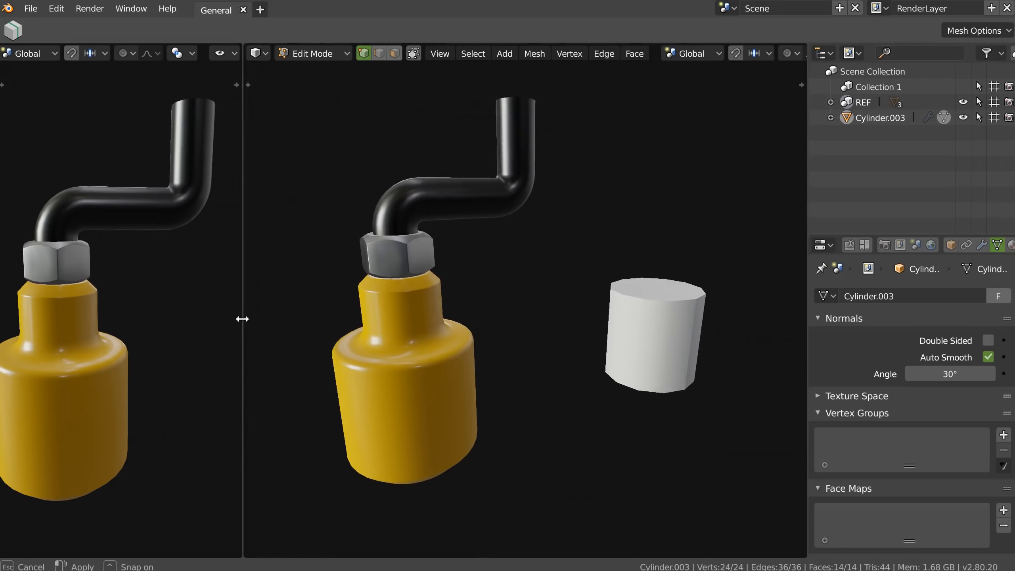
middle_drag(147, 353, 135, 343)
middle_drag(559, 312, 529, 297)
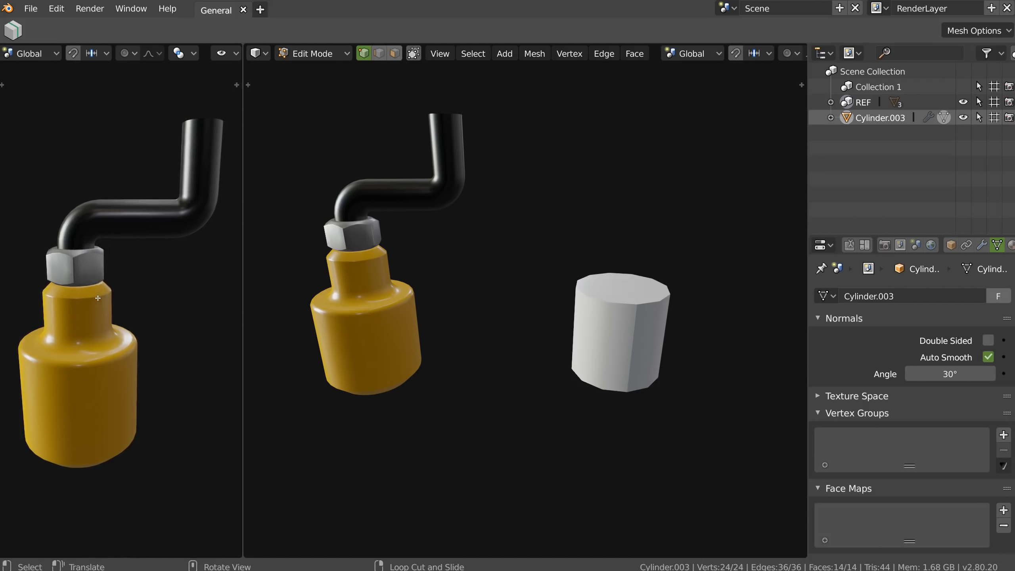
scroll(98, 297, up, 2)
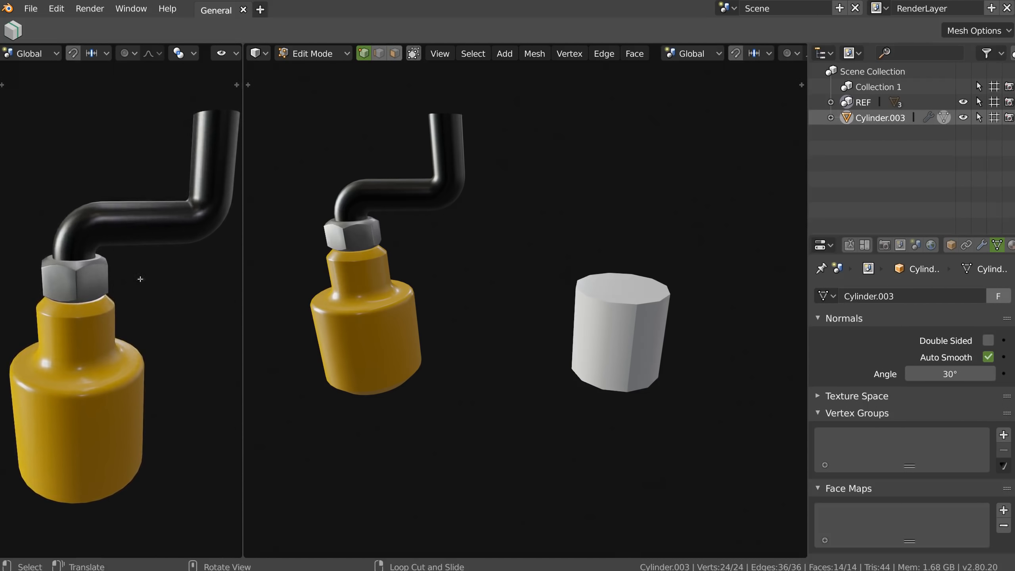
middle_drag(118, 330, 123, 314)
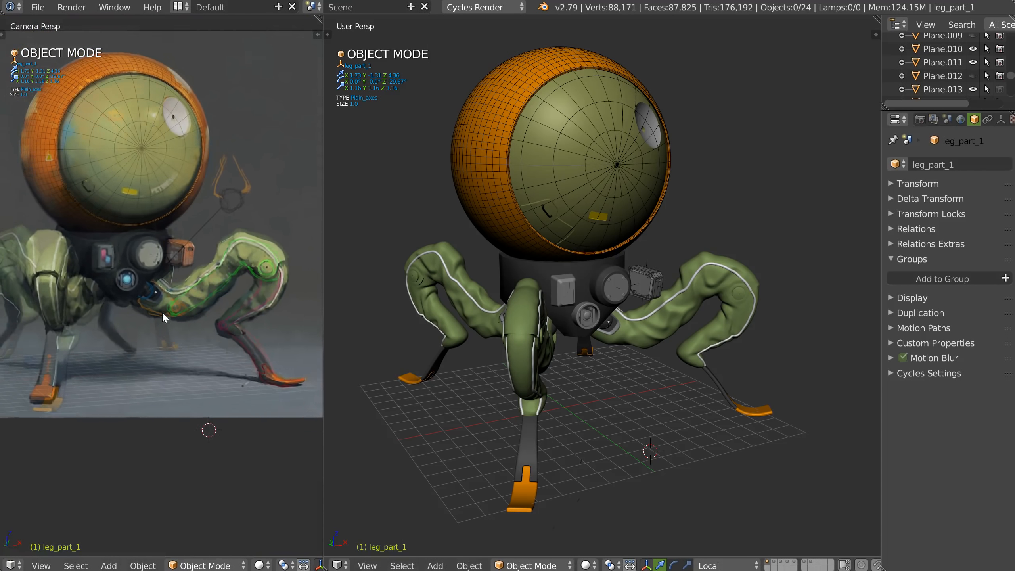
In the Blender 2.79 robot scene, frame the whole robot in the reference view and show the third layer in the larger viewport.
shift+middle_drag(162, 313, 187, 337)
shift+middle_drag(541, 255, 549, 235)
middle_drag(239, 274, 103, 339)
scroll(103, 339, down, 5)
shift+middle_drag(245, 224, 242, 244)
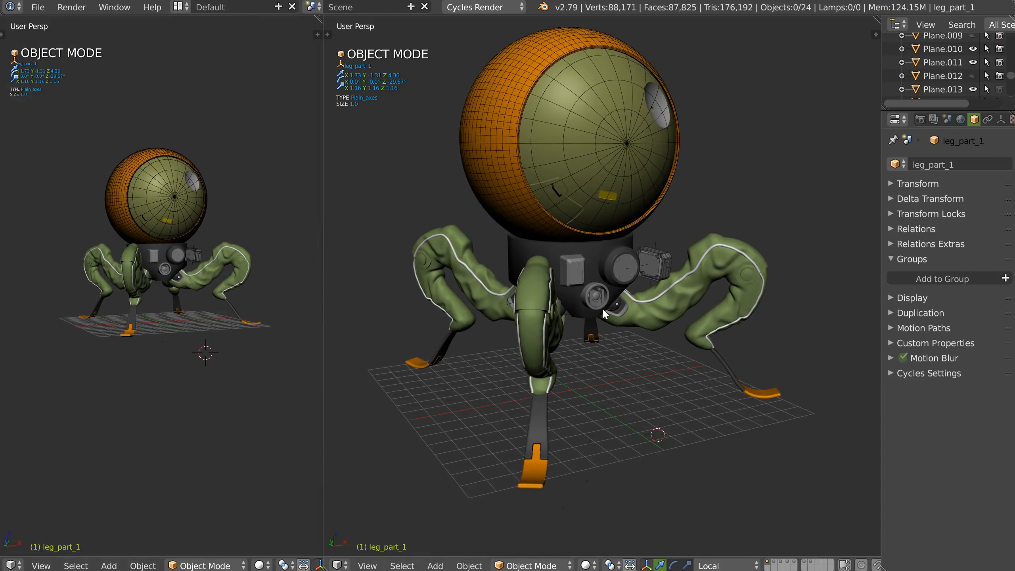
shift+middle_drag(604, 314, 598, 326)
click(781, 565)
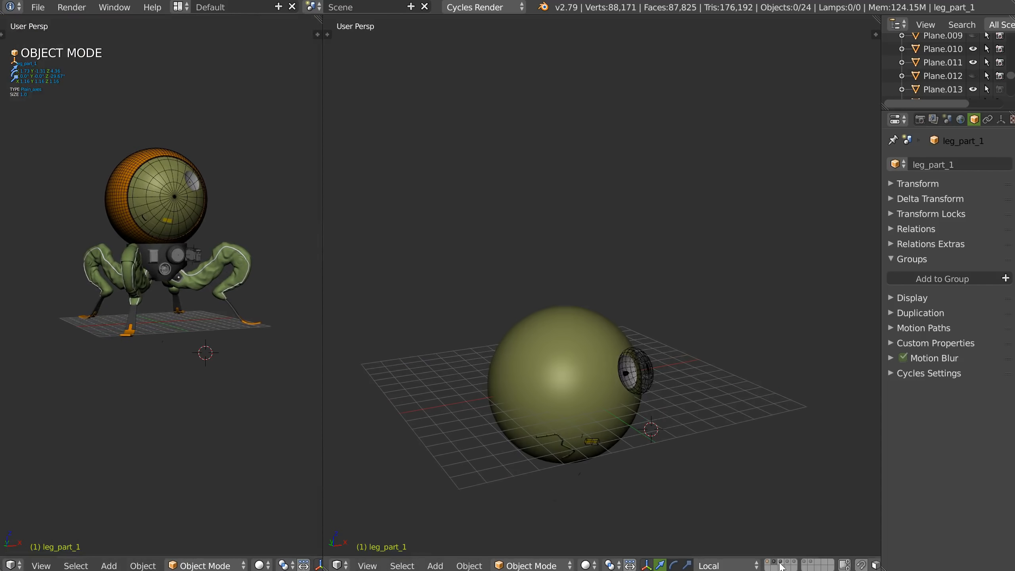
Step through the robot's layers in the larger view, ending on the layer that holds the single leg.
click(789, 562)
click(804, 563)
click(808, 563)
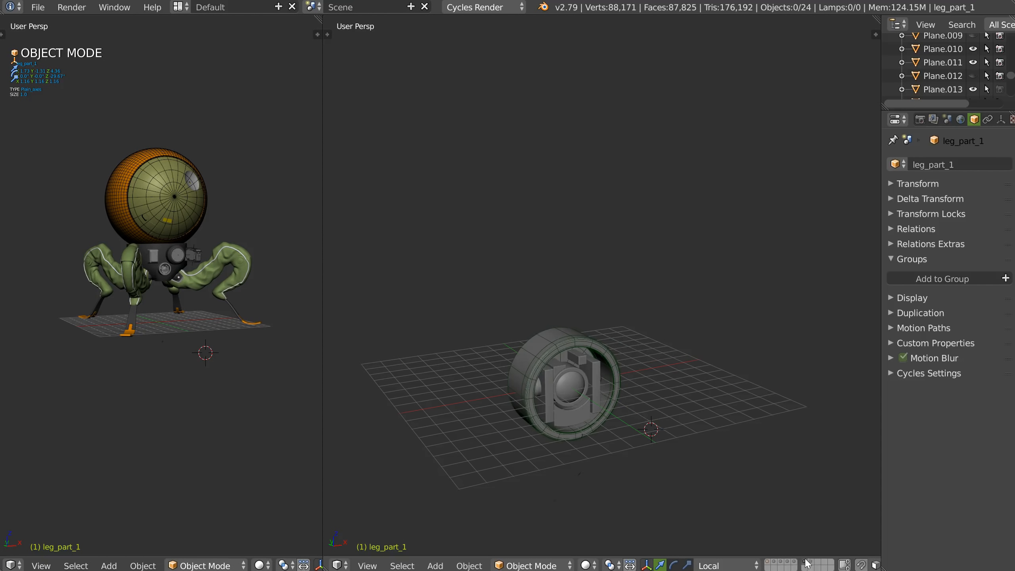
click(795, 563)
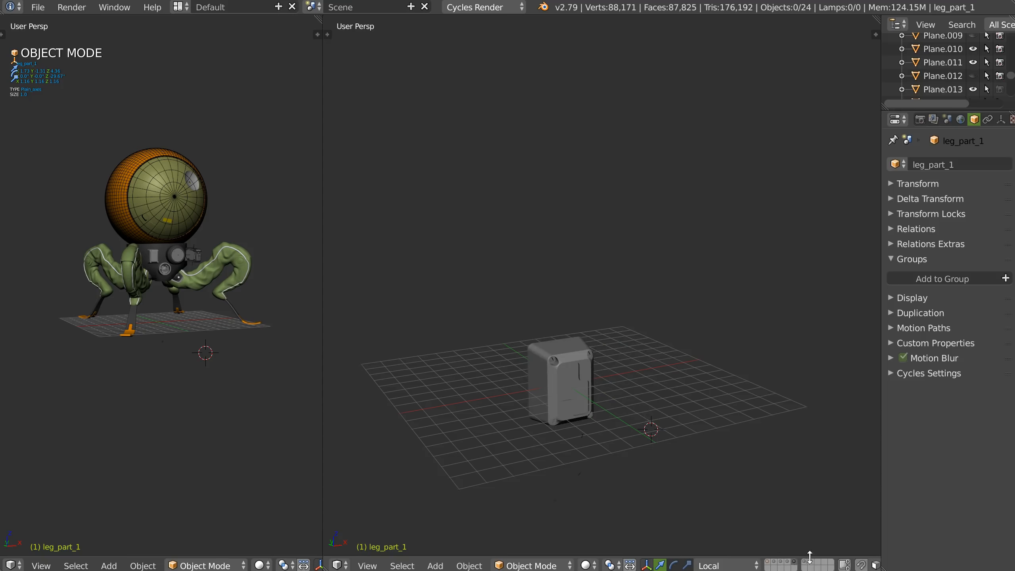
click(788, 562)
middle_drag(658, 383, 589, 345)
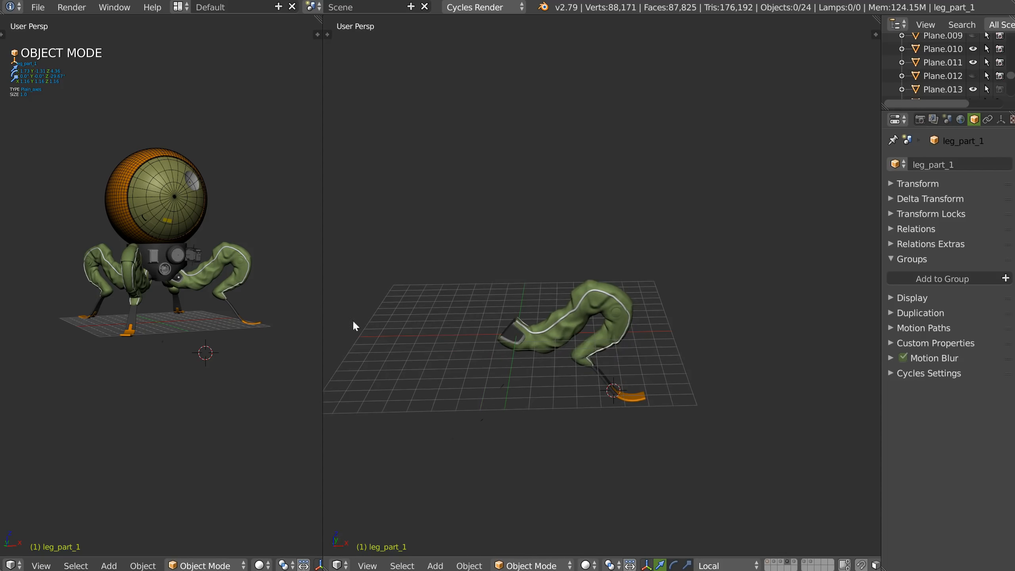
Frame the lower leg in both views, select its dark shin segment and inspect it in and out of Edit Mode.
scroll(213, 287, up, 2)
shift+middle_drag(203, 273, 205, 257)
scroll(204, 256, up, 4)
mouse_move(610, 359)
middle_down()
mouse_move(656, 347)
mouse_move(615, 351)
middle_up()
scroll(560, 381, up, 6)
shift+middle_drag(559, 380, 525, 301)
right_click(546, 287)
key(Tab)
click(549, 299)
key(Tab)
click(548, 298)
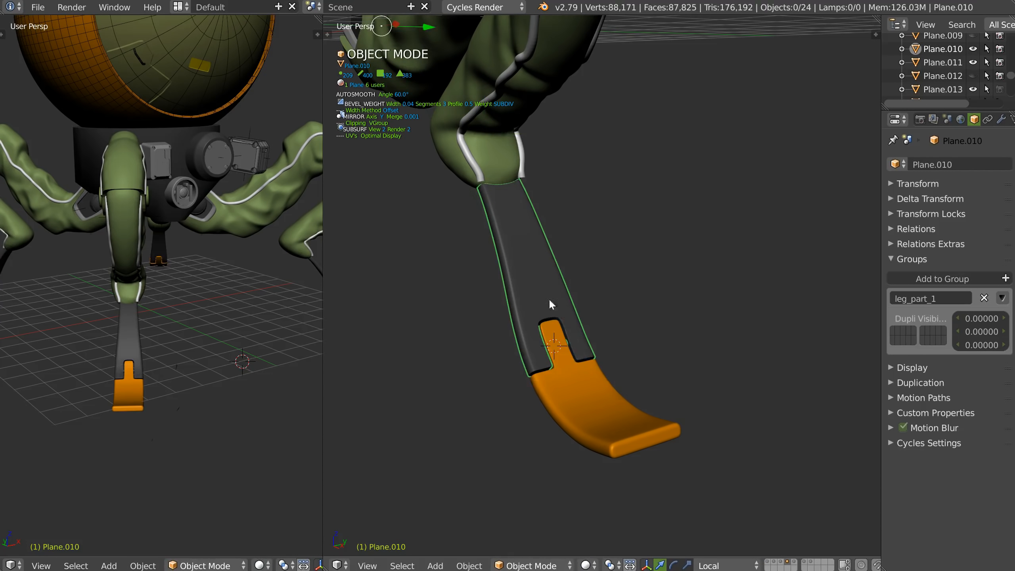
Select the orange foot piece at the end of the leg in the larger view.
middle_drag(579, 347, 560, 352)
right_click(516, 387)
middle_drag(515, 388, 629, 359)
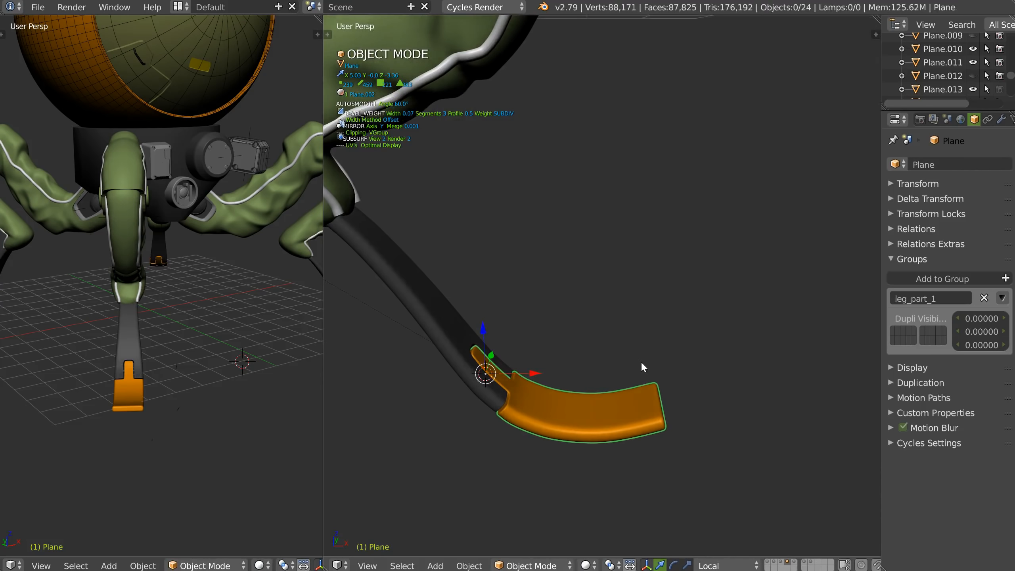
key(r)
key(x)
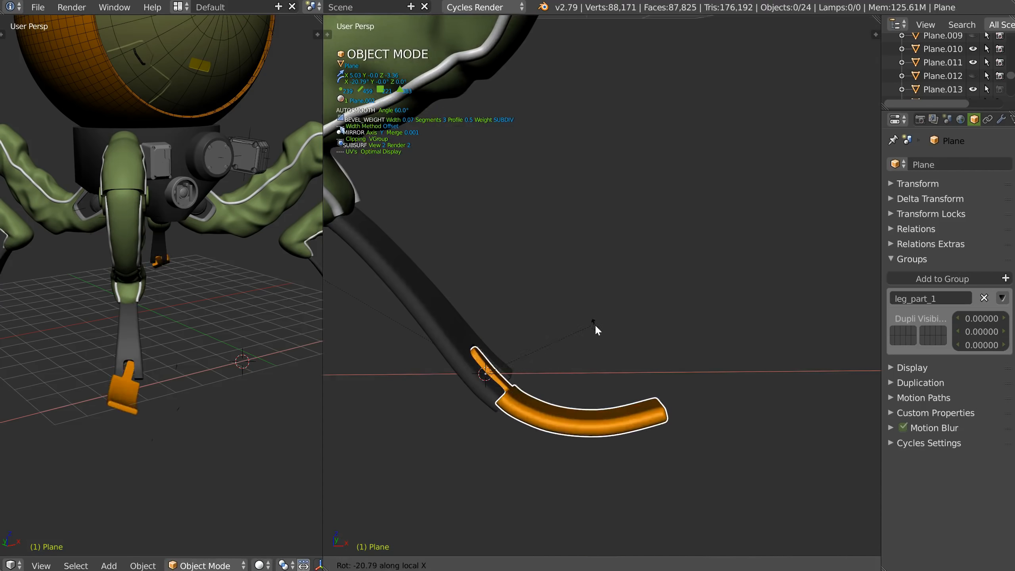
right_click(611, 331)
key(ctrl+o)
key(Escape)
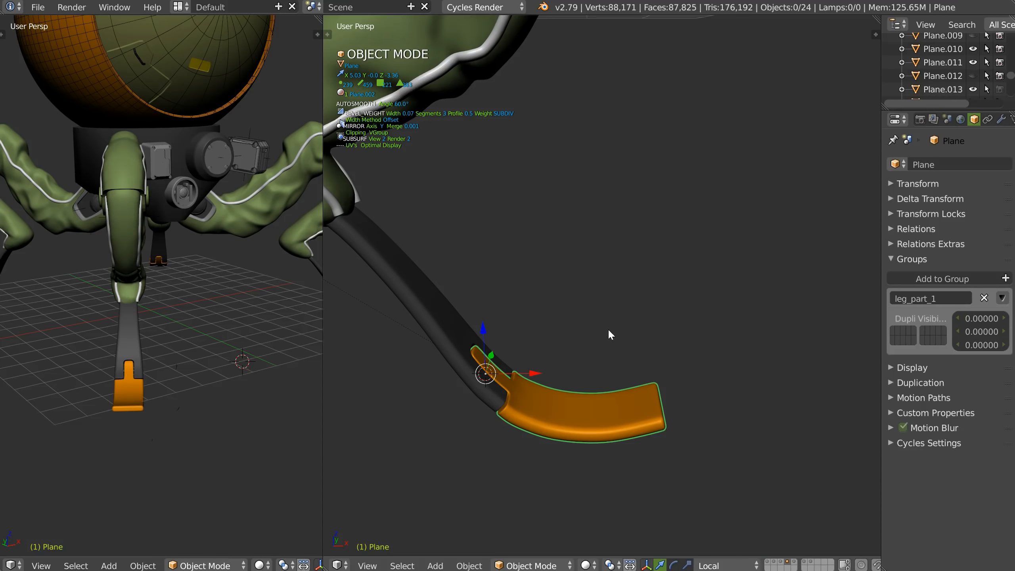
Rotate the orange foot about 9 degrees around its local Y axis.
key(r)
key(y)
key(y)
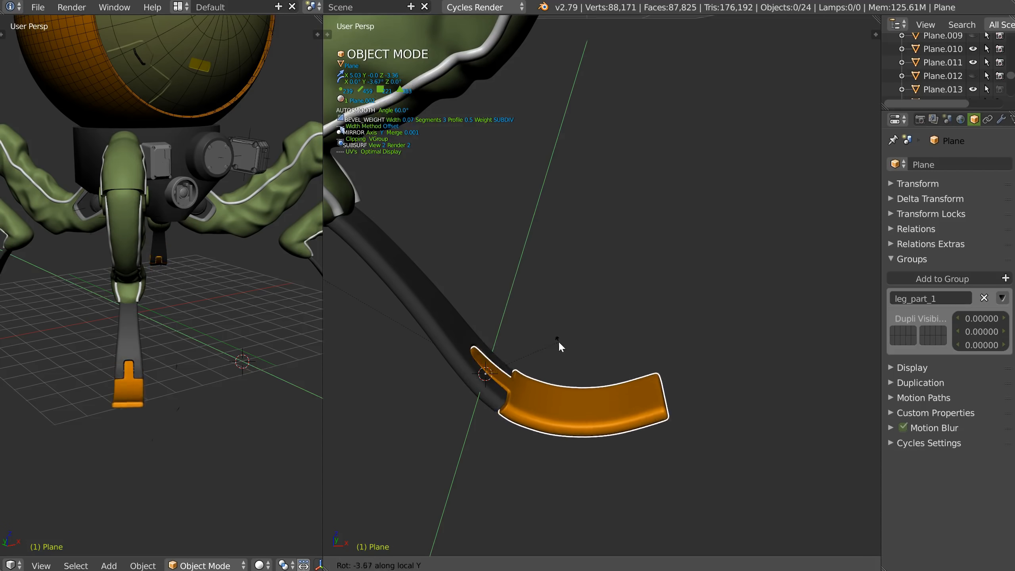
click(558, 355)
Examine the leg in front orthographic view against the concept image and in top orthographic view, beside the assembled robot.
middle_drag(170, 381, 172, 344)
middle_drag(461, 255, 562, 284)
mouse_move(625, 304)
middle_down()
mouse_move(632, 317)
mouse_move(534, 303)
mouse_move(611, 286)
mouse_move(622, 297)
middle_up()
key(KP_1)
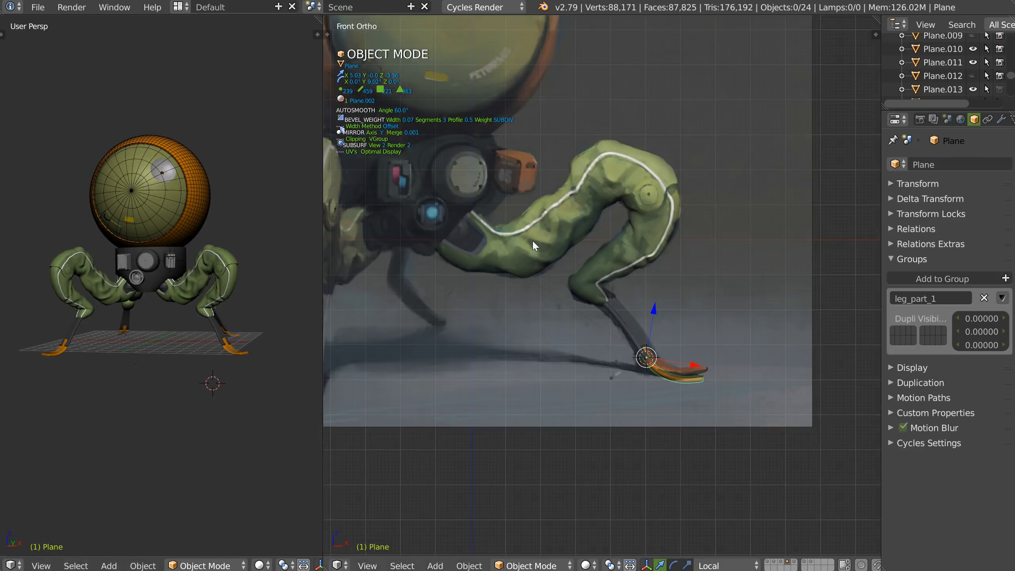
scroll(503, 233, up, 5)
key(KP_7)
scroll(598, 319, down, 2)
shift+middle_drag(591, 335, 623, 215)
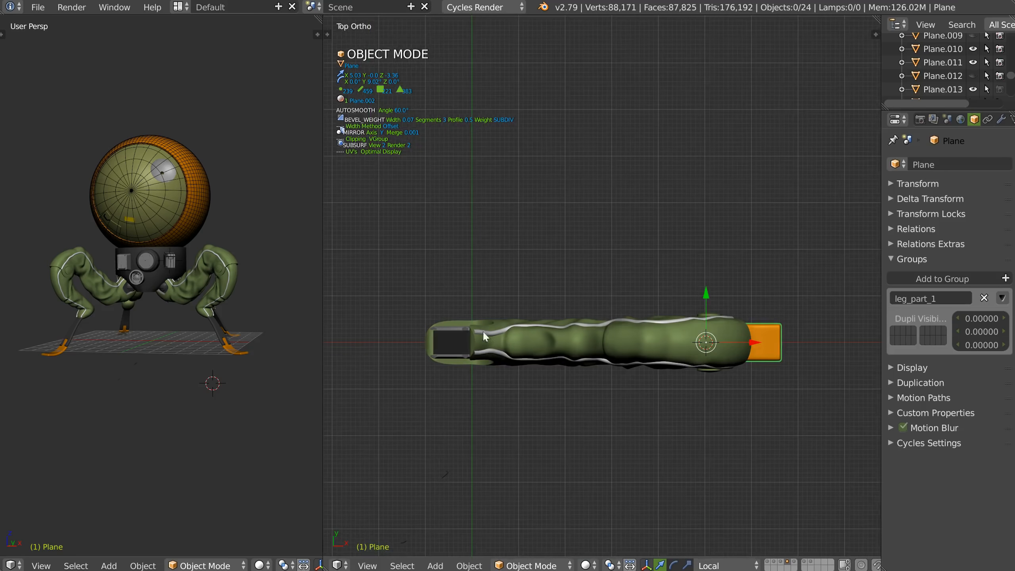
Select the front leg instance leg_part_1 on the assembled robot and rotate it around the global Z axis.
middle_drag(172, 318, 257, 256)
scroll(173, 246, up, 3)
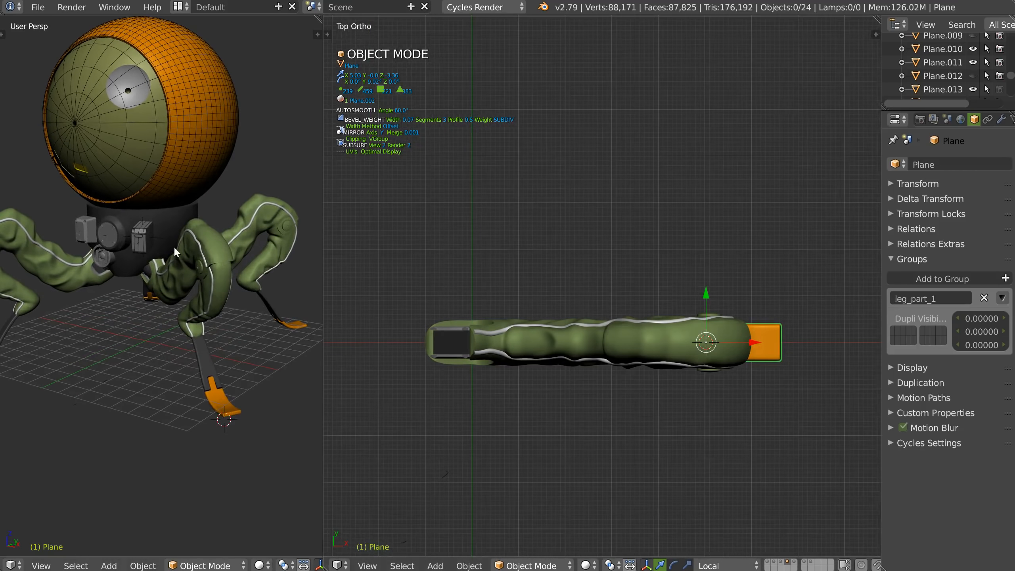
right_click(222, 304)
middle_drag(221, 303, 182, 284)
key(r)
key(z)
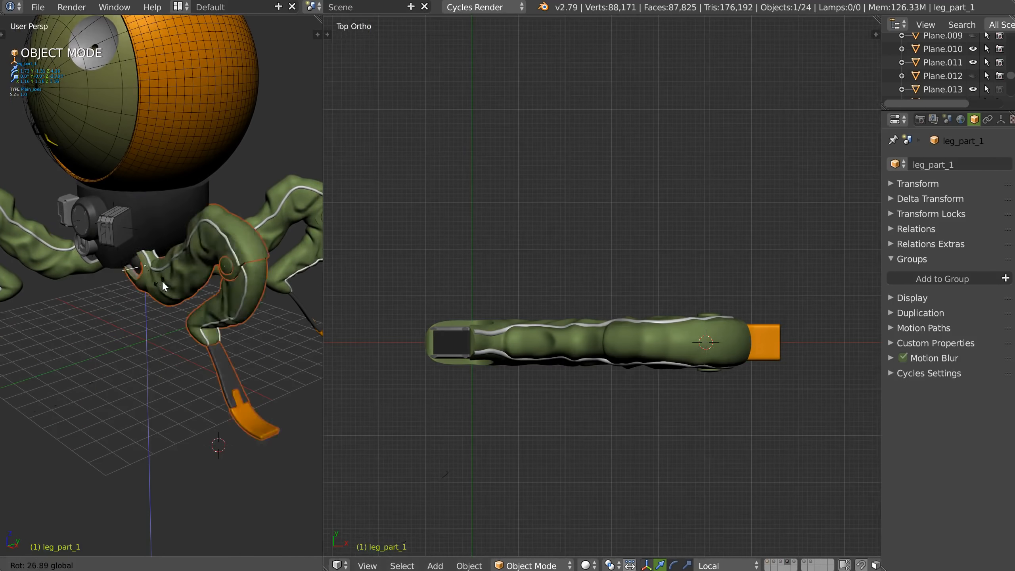
click(150, 286)
scroll(150, 286, down, 2)
middle_drag(150, 287, 217, 308)
shift+middle_drag(613, 347, 584, 299)
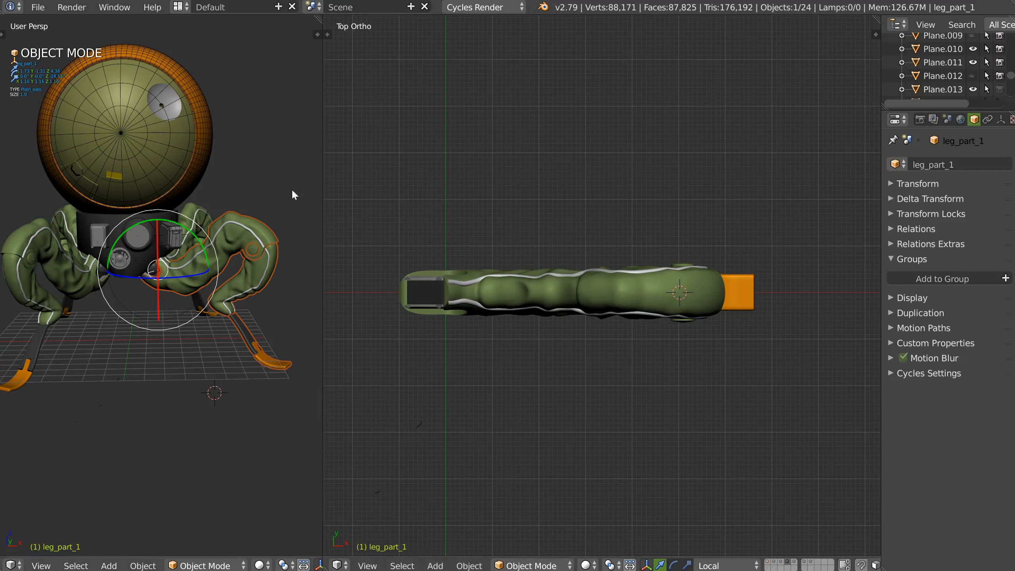
middle_drag(248, 243, 290, 237)
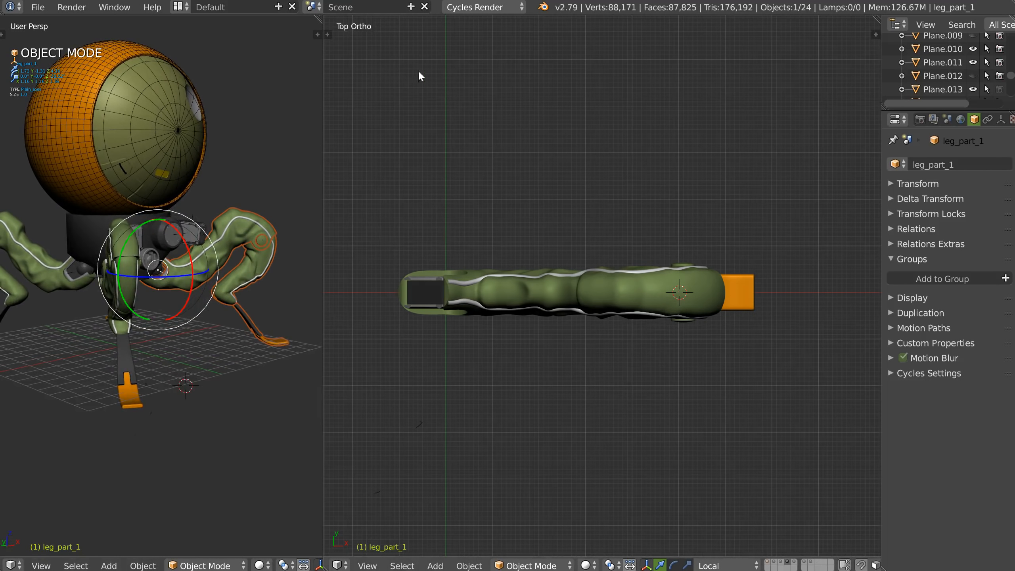
click(329, 36)
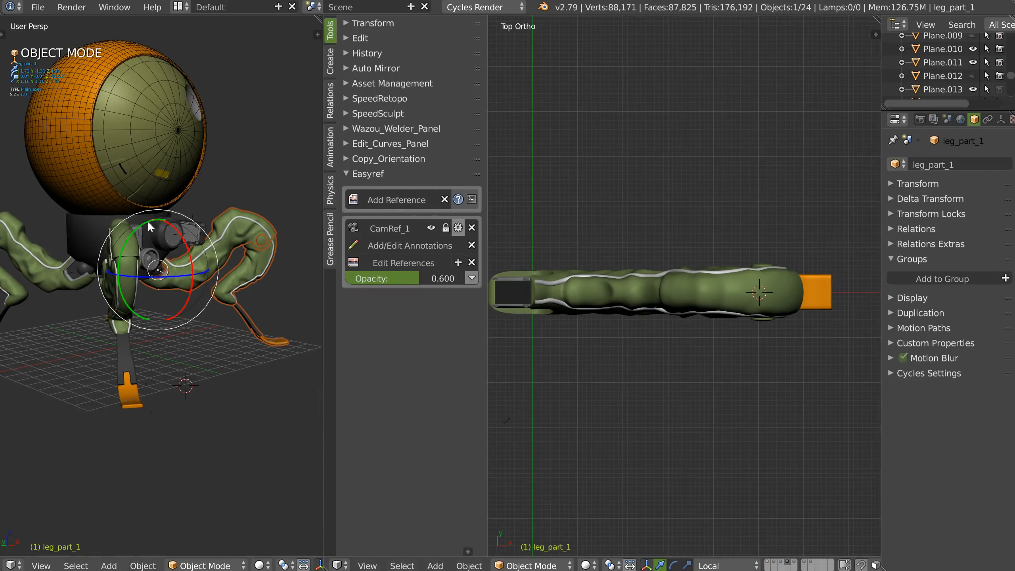
key(t)
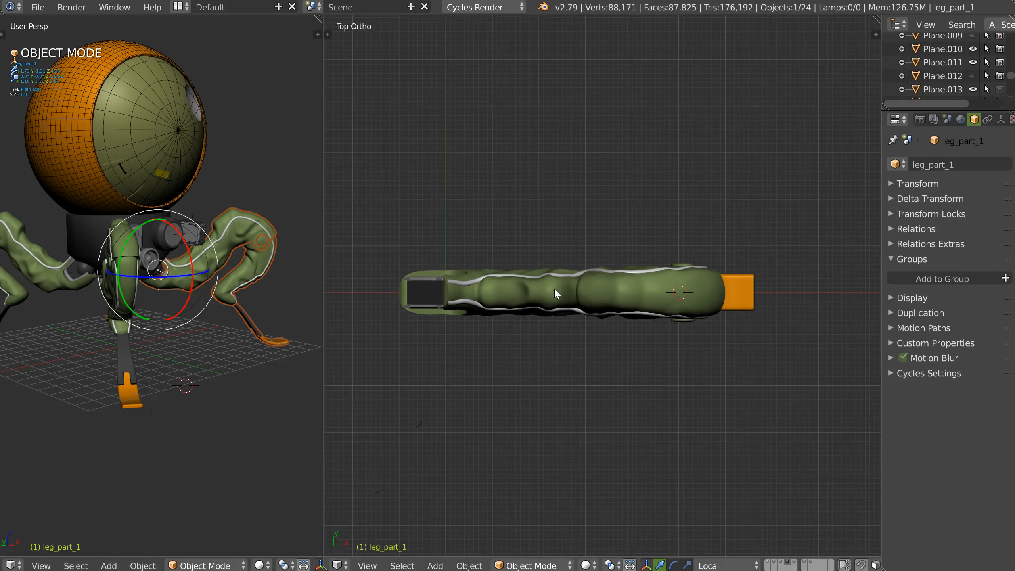
middle_drag(633, 336, 599, 241)
scroll(599, 241, up, 2)
middle_drag(210, 283, 135, 349)
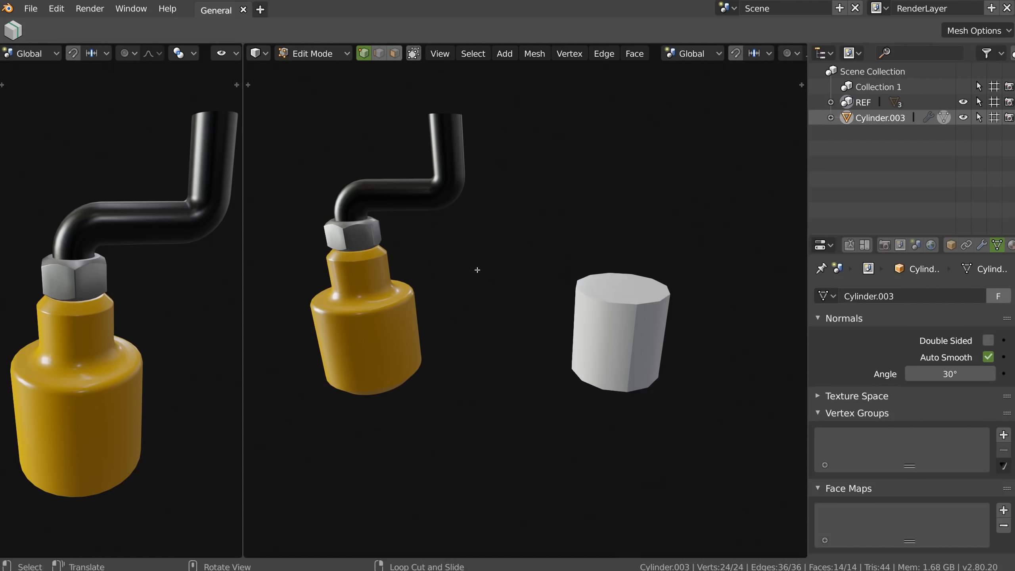
In the Blender 2.80 scene, frame the white cylinder and scale its mesh along Y and along Z.
middle_drag(477, 270, 624, 236)
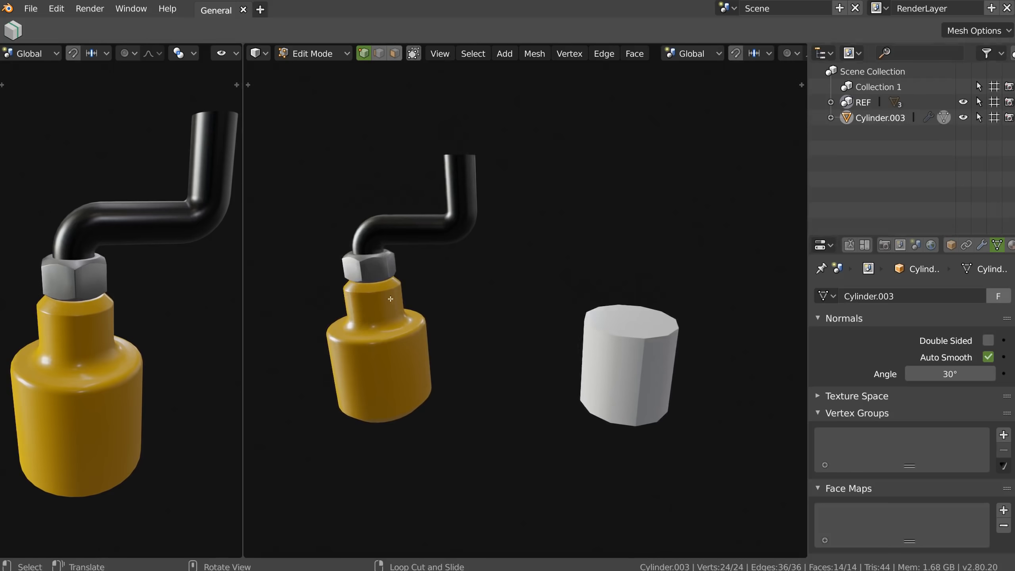
scroll(391, 299, up, 3)
middle_drag(385, 278, 483, 329)
mouse_move(561, 339)
shift+middle_down()
mouse_move(601, 333)
mouse_move(568, 335)
shift+middle_up()
middle_drag(568, 335, 564, 311)
scroll(566, 310, down, 1)
middle_drag(602, 338, 601, 200)
key(s)
key(y)
click(580, 245)
key(s)
key(z)
click(598, 205)
Remove both the Bevel and the Subdivision Surface modifiers from the cylinder.
mouse_move(599, 280)
middle_down()
mouse_move(600, 311)
mouse_move(602, 297)
middle_up()
middle_drag(602, 296, 591, 334)
ctrl+middle_drag(591, 334, 569, 326)
middle_drag(569, 326, 575, 304)
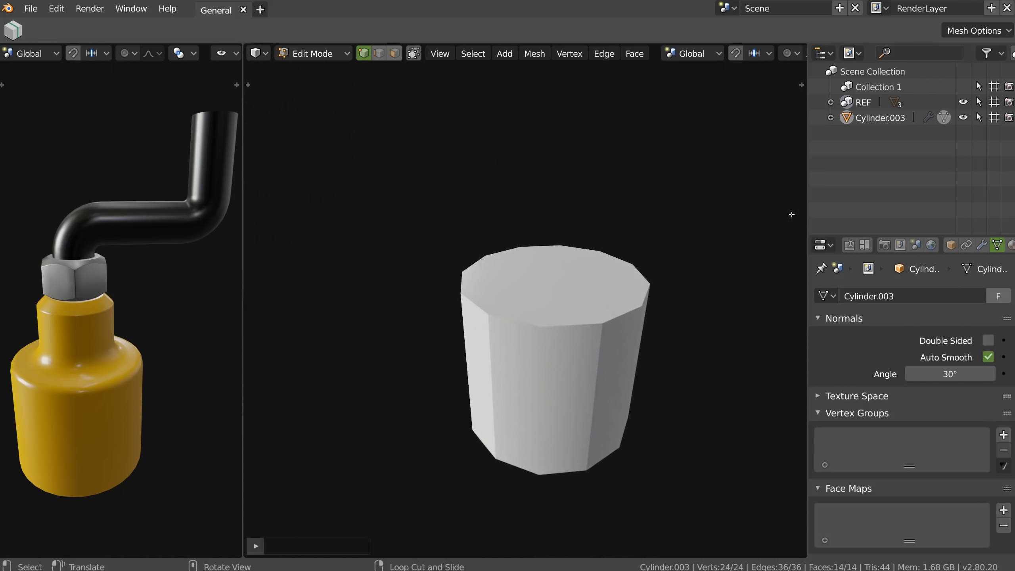
click(982, 243)
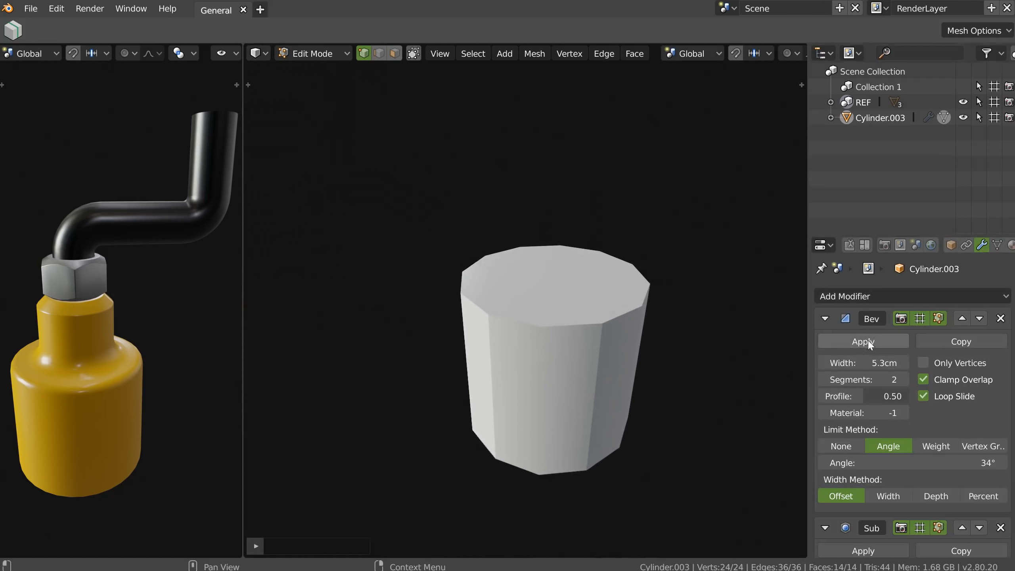
scroll(918, 322, down, 5)
scroll(856, 327, up, 2)
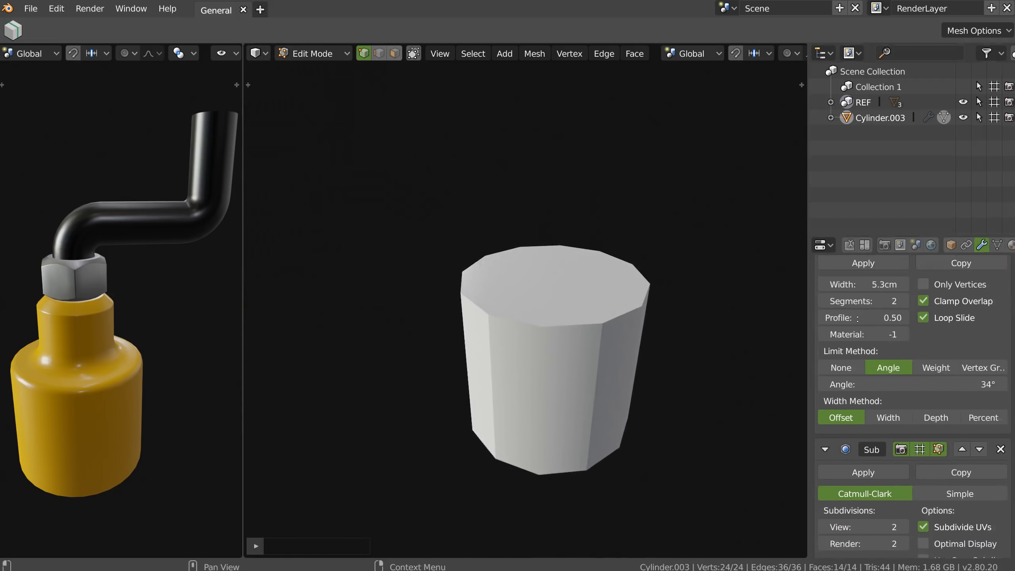
click(596, 373)
ctrl+middle_drag(577, 334, 575, 376)
middle_drag(575, 375, 576, 362)
ctrl+middle_drag(903, 320, 903, 308)
scroll(903, 308, up, 4)
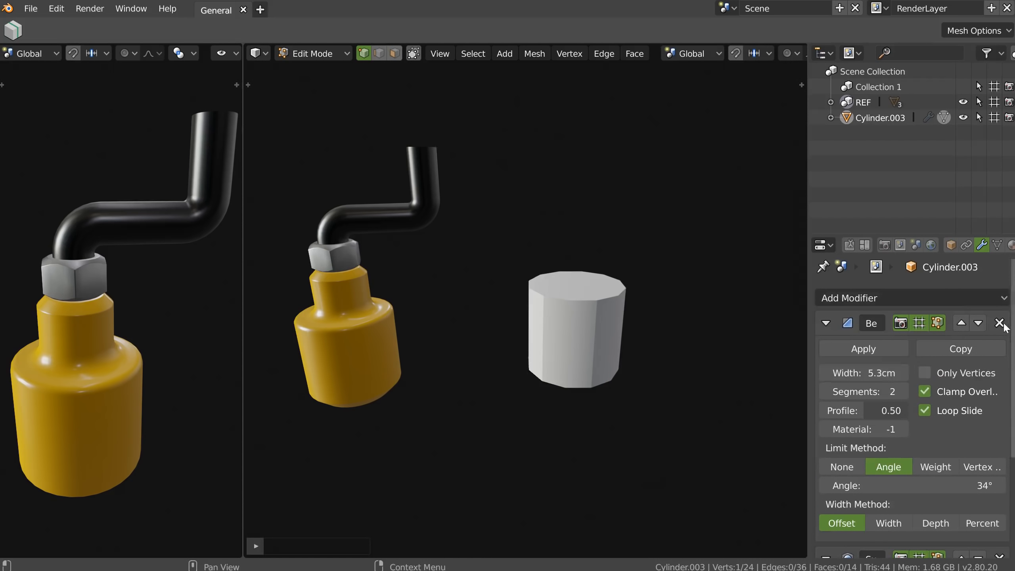
click(1000, 327)
click(1000, 327)
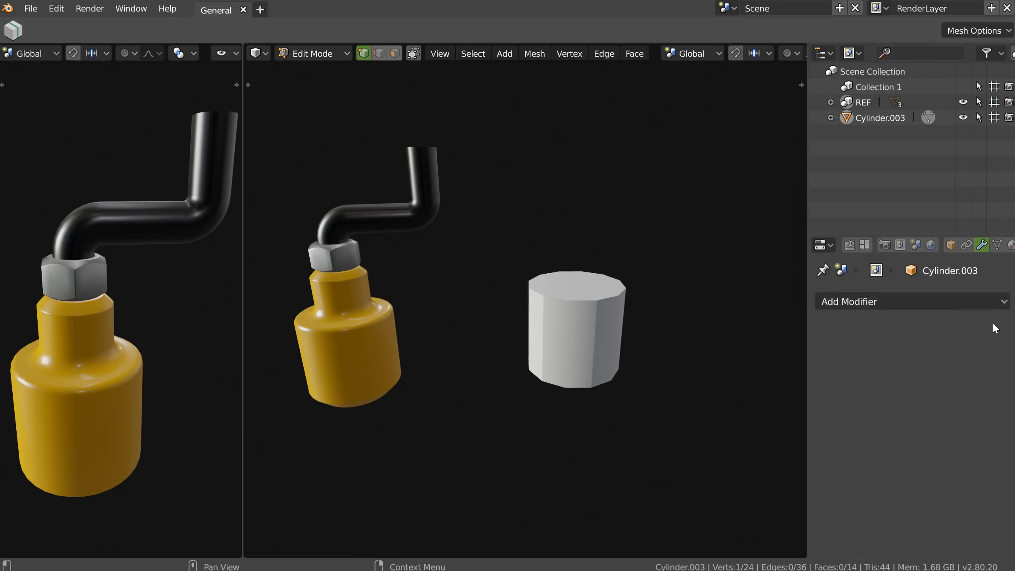
Examine the modelling viewport's header along its full length, from the mode and mesh menus to the shading and overlay options.
ctrl+middle_drag(366, 243, 372, 290)
shift+middle_drag(552, 308, 520, 239)
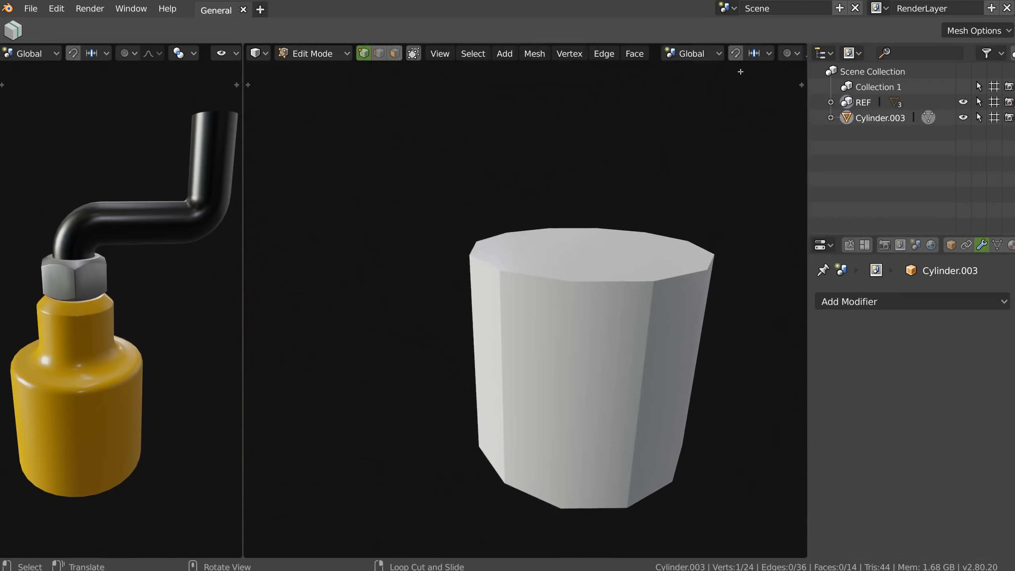
mouse_move(734, 55)
middle_down()
mouse_move(519, 77)
mouse_move(480, 65)
mouse_move(619, 78)
mouse_move(471, 175)
mouse_move(426, 220)
mouse_move(585, 216)
mouse_move(596, 254)
middle_up()
middle_drag(429, 251, 560, 255)
middle_drag(559, 256, 540, 234)
mouse_move(404, 60)
middle_down()
mouse_move(617, 57)
mouse_move(353, 46)
mouse_move(661, 51)
middle_up()
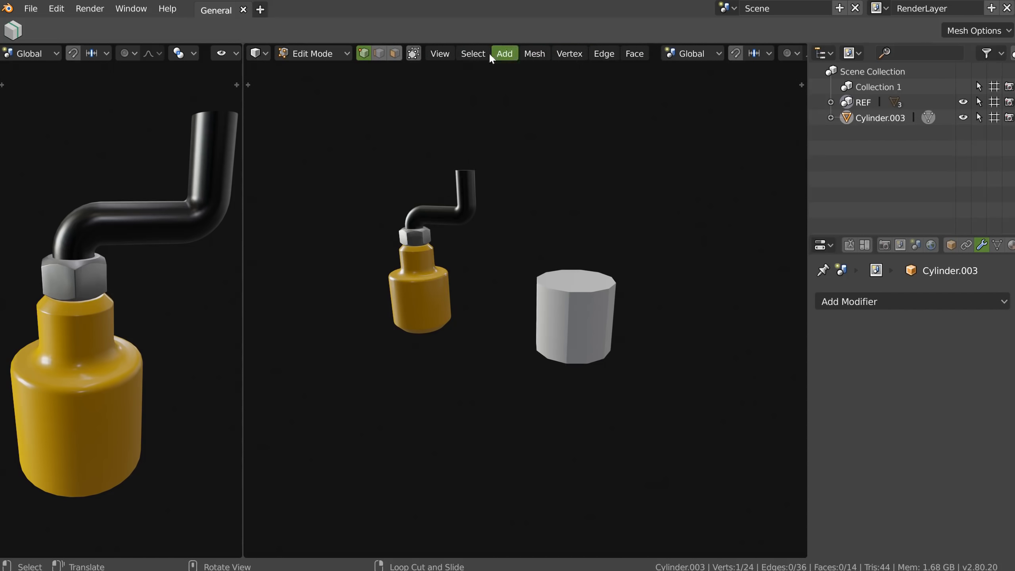
click(571, 53)
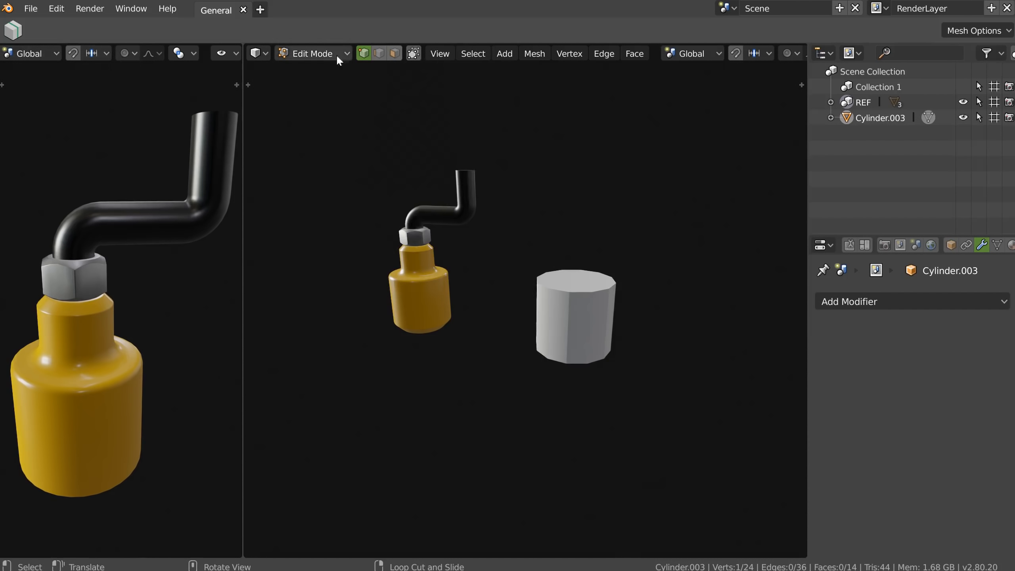
click(441, 53)
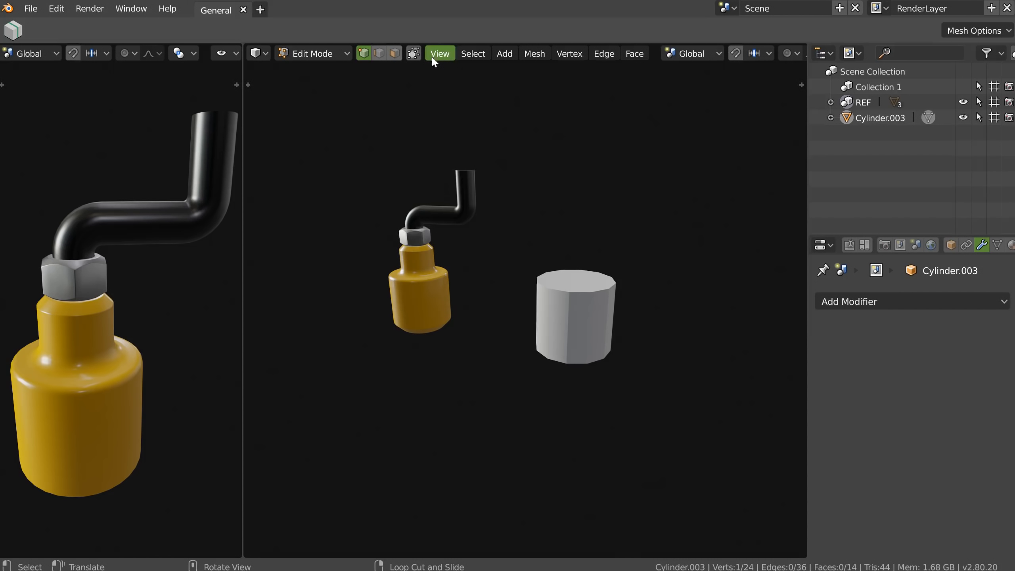
middle_drag(460, 159, 535, 195)
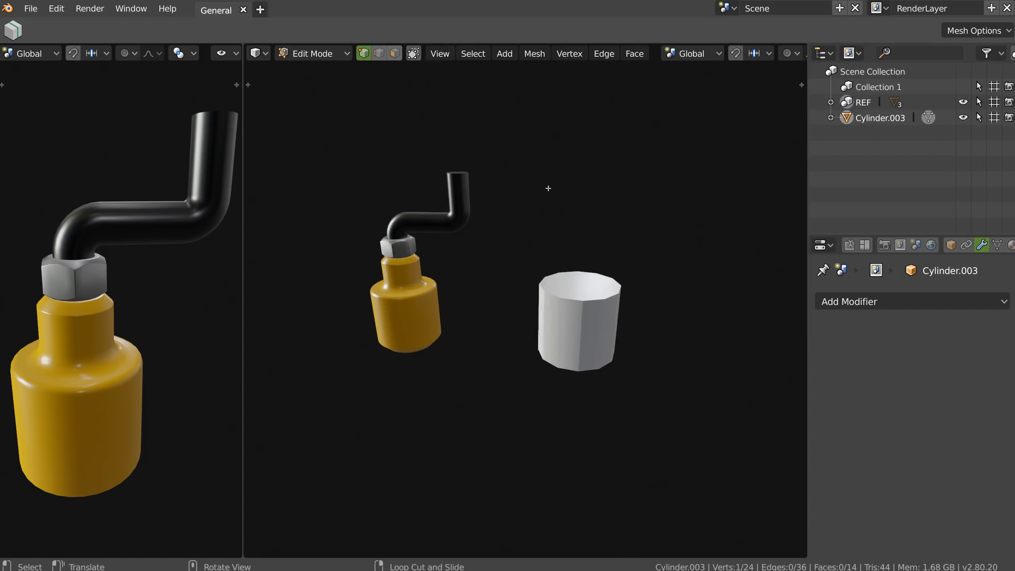
middle_drag(765, 57, 374, 66)
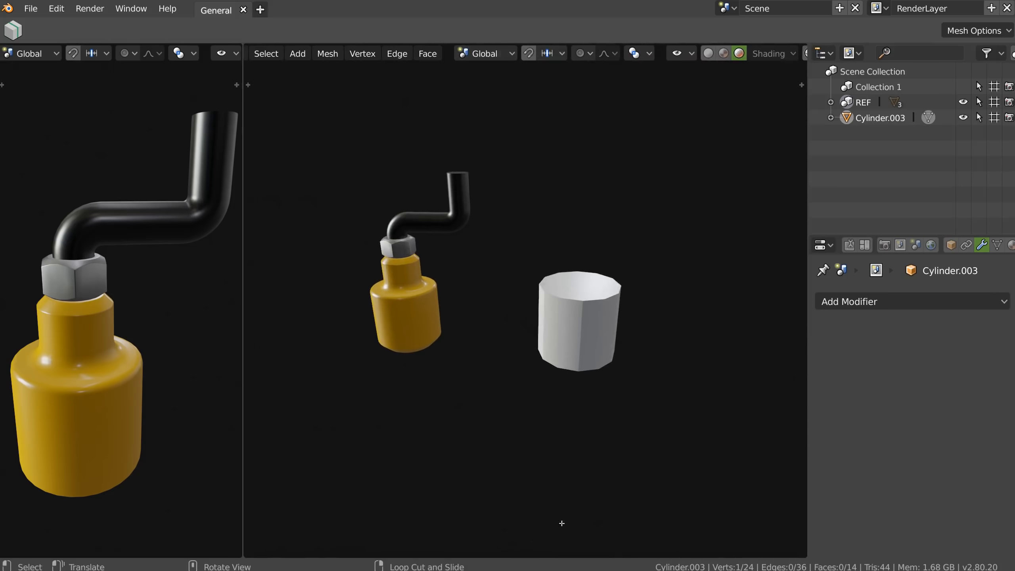
middle_drag(384, 60, 490, 59)
middle_drag(516, 222, 510, 85)
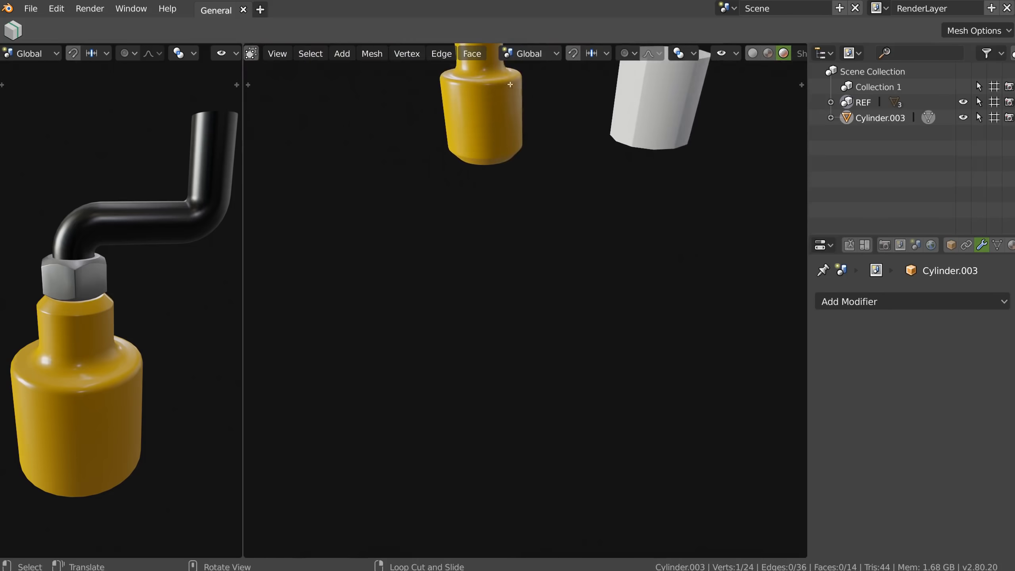
shift+middle_drag(569, 102, 545, 217)
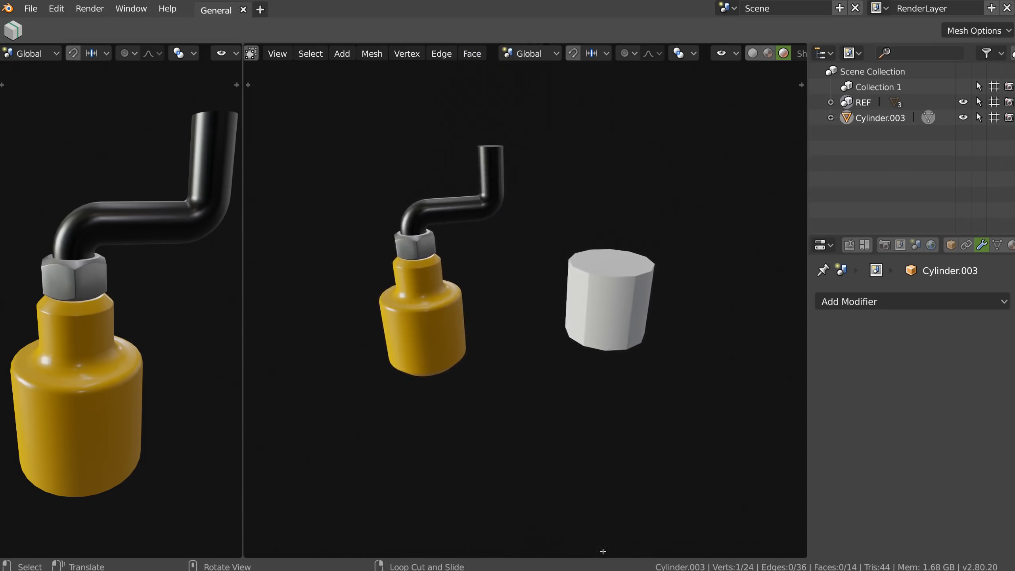
shift+middle_drag(606, 185, 621, 192)
middle_drag(668, 55, 493, 58)
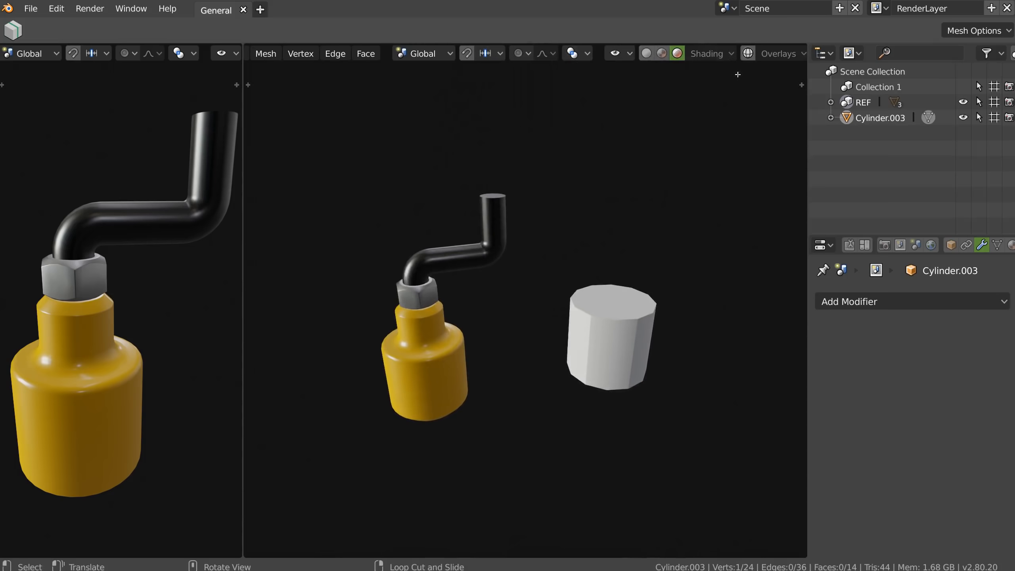
middle_drag(286, 60, 565, 67)
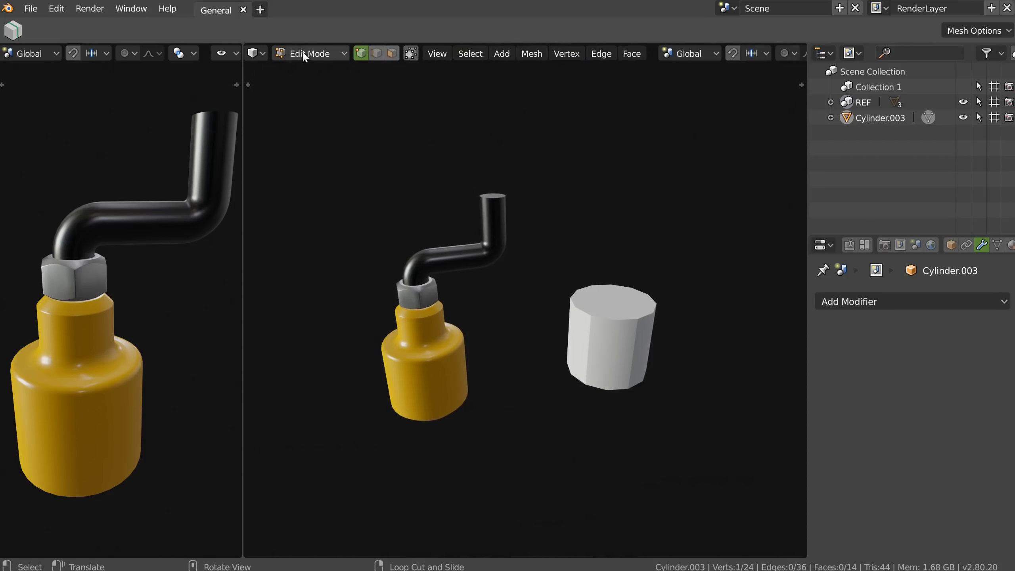
Frame the cylinder closely and add a new Bevel modifier to it.
mouse_move(696, 91)
middle_down()
mouse_move(521, 127)
mouse_move(710, 105)
middle_up()
ctrl+middle_drag(565, 312, 635, 314)
shift+middle_drag(636, 314, 558, 280)
scroll(611, 318, up, 2)
middle_drag(558, 280, 565, 295)
ctrl+middle_drag(565, 295, 608, 291)
click(860, 304)
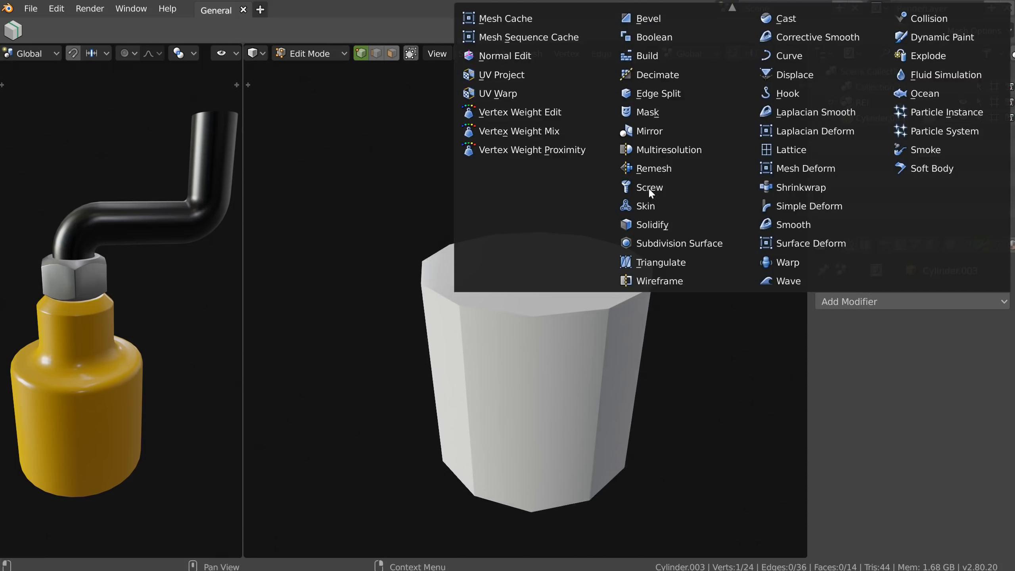
click(647, 19)
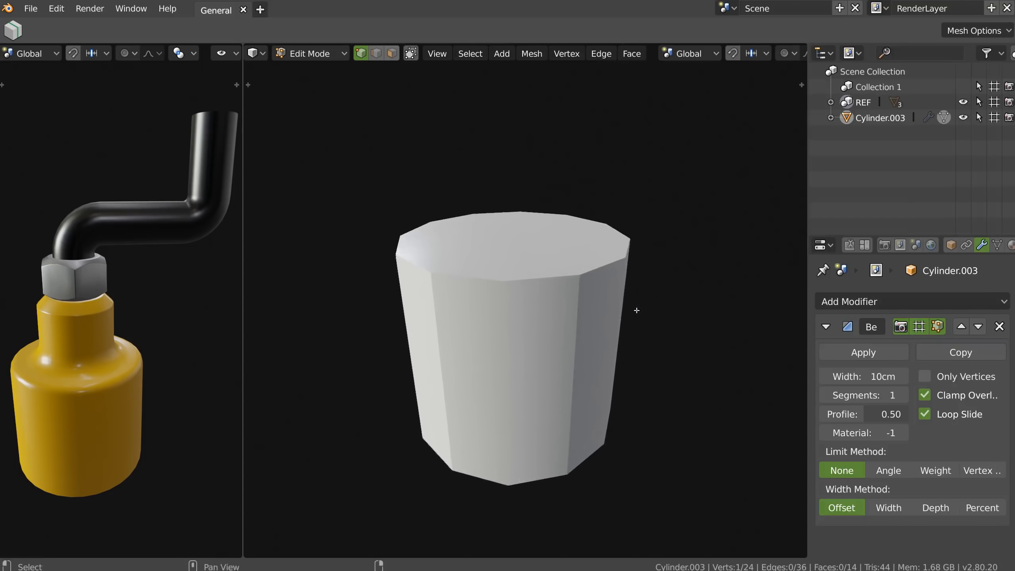
Return to Object Mode, show the sidebar and collapse its Grease Pencil Layers, View and 3D Cursor sections.
key(Tab)
key(n)
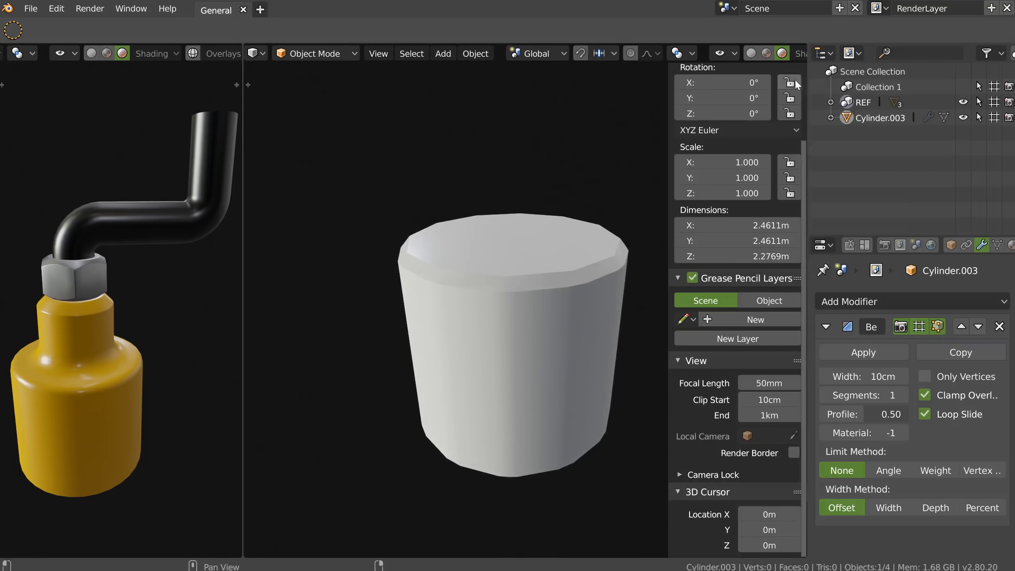
click(671, 278)
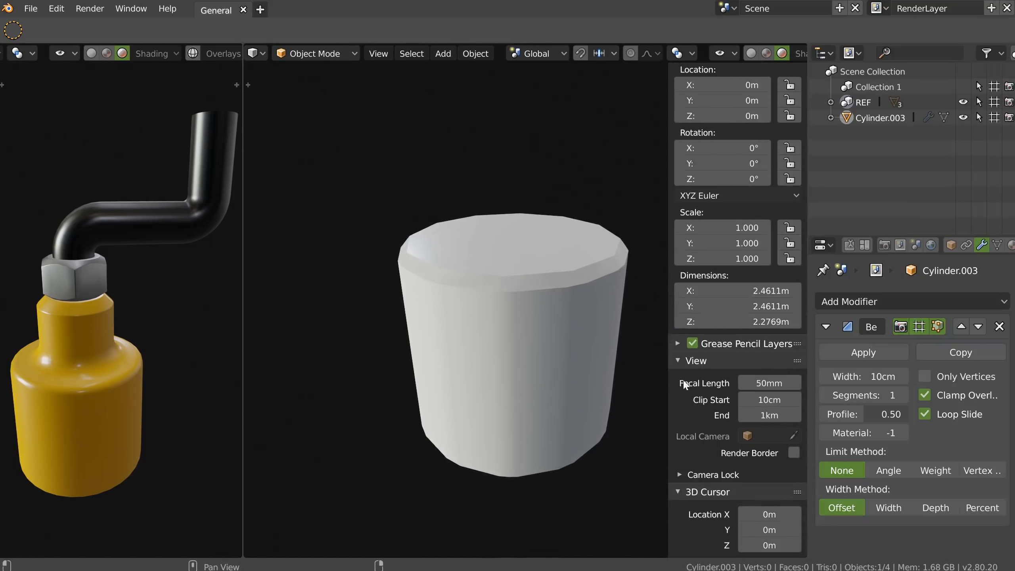
click(678, 359)
click(678, 408)
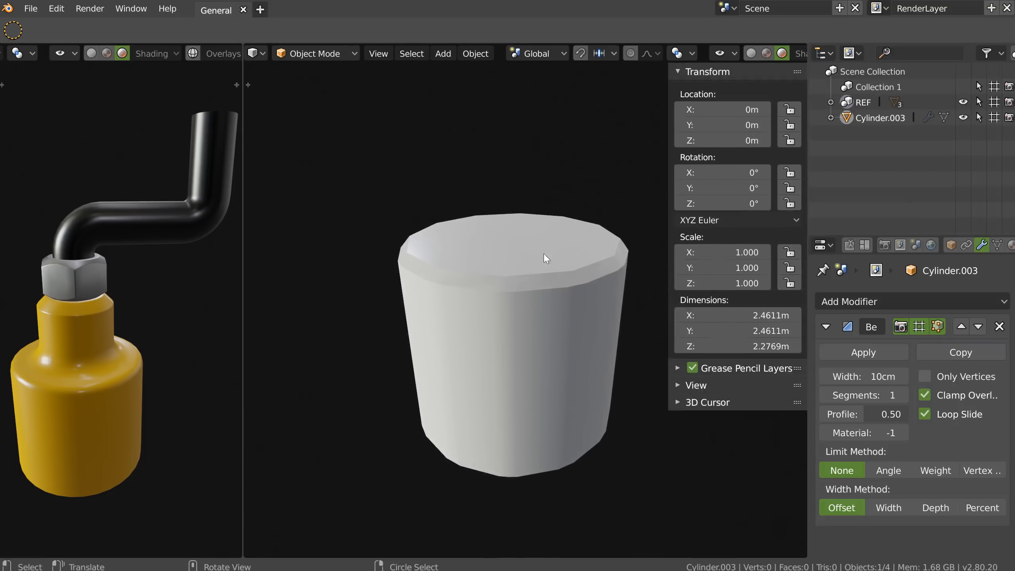
Select the edge loop around the cylinder's top rim in edge select mode and turn on the modelling viewport's overlays.
key(Tab)
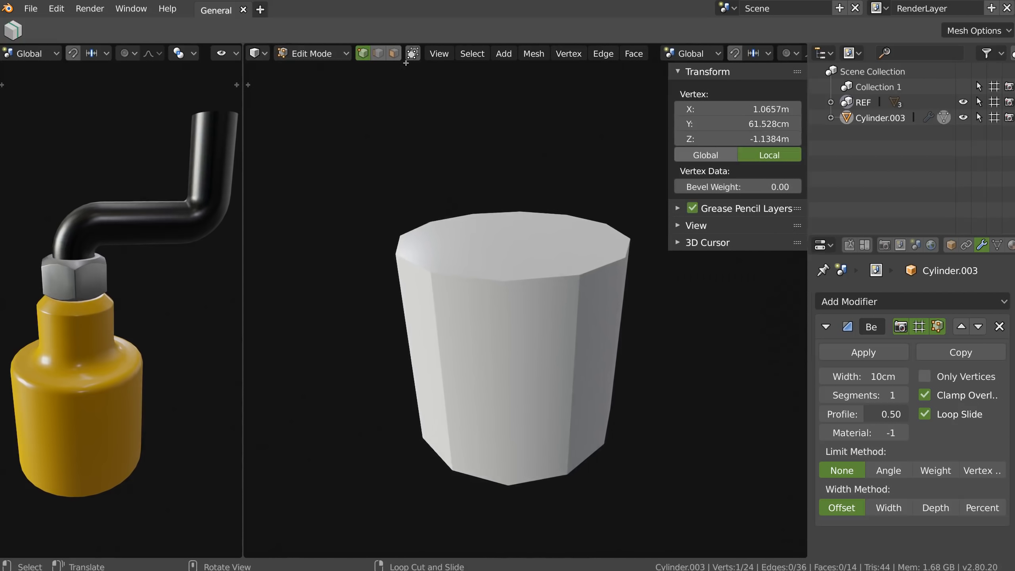
click(375, 53)
alt+click(528, 277)
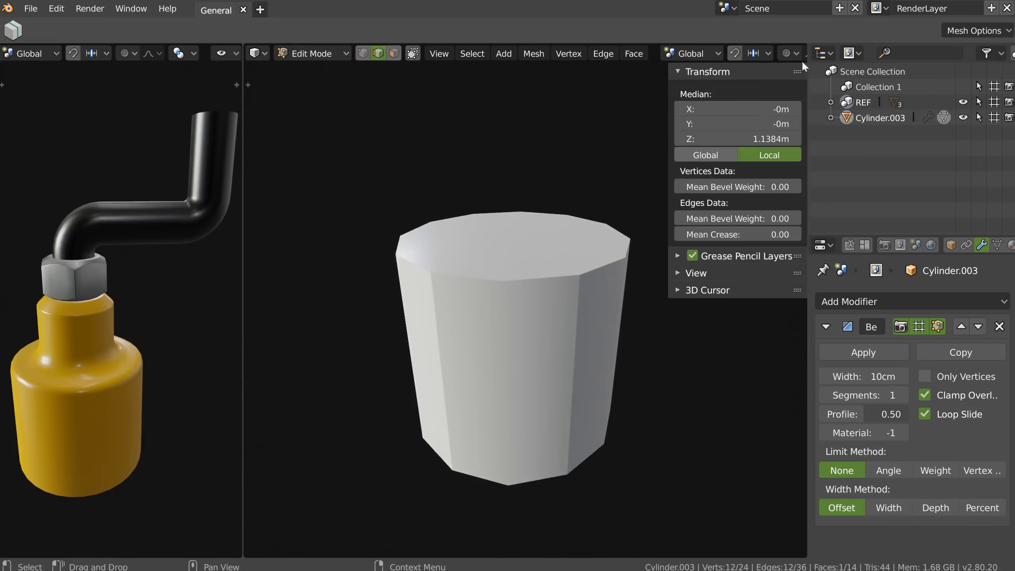
middle_drag(798, 59, 635, 61)
middle_drag(770, 52, 699, 53)
click(781, 54)
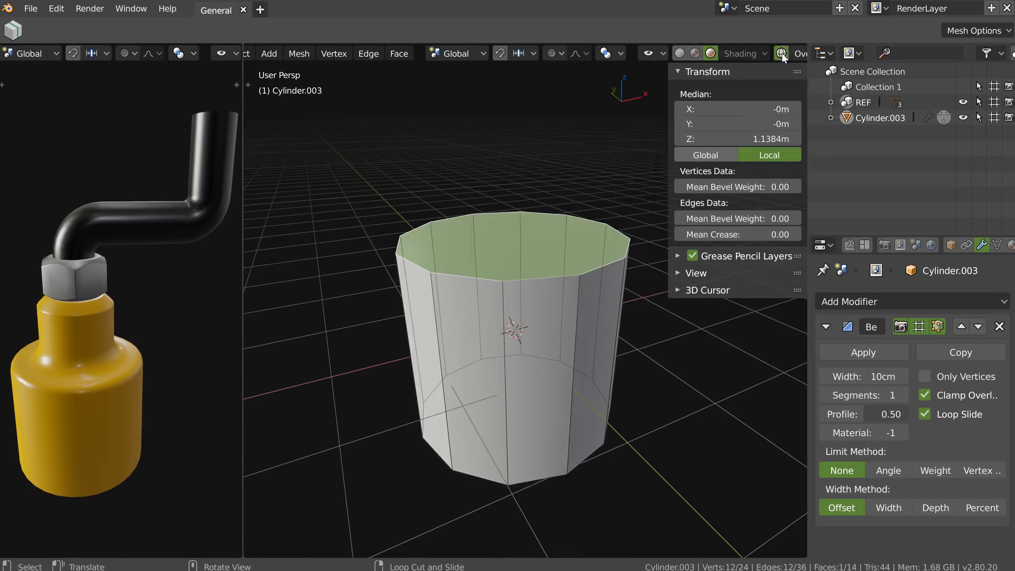
middle_drag(528, 310, 539, 308)
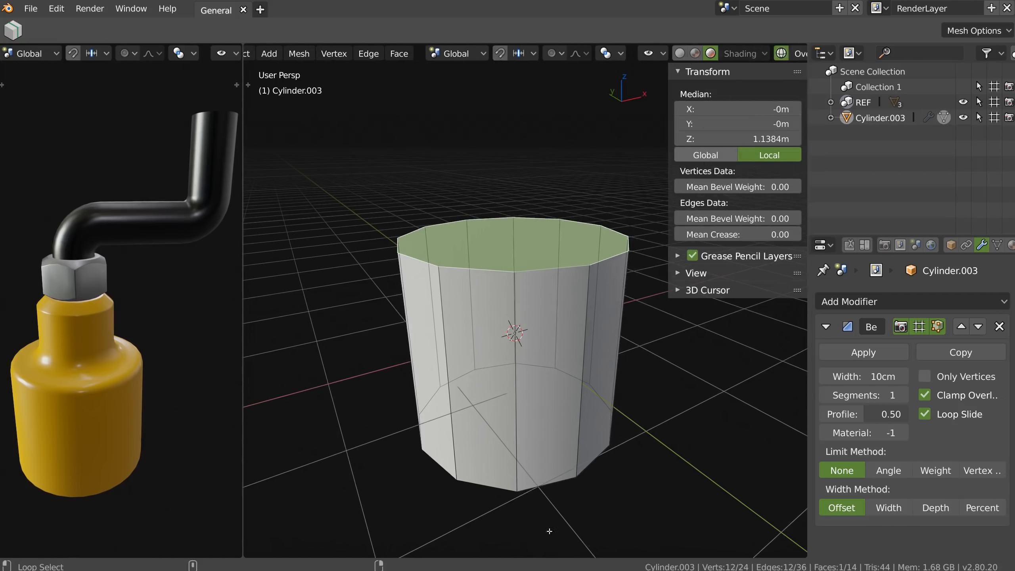
Add the bottom rim's edge loop to the selection and set the edges' Mean Bevel Weight to 1.00.
alt+shift+click(544, 488)
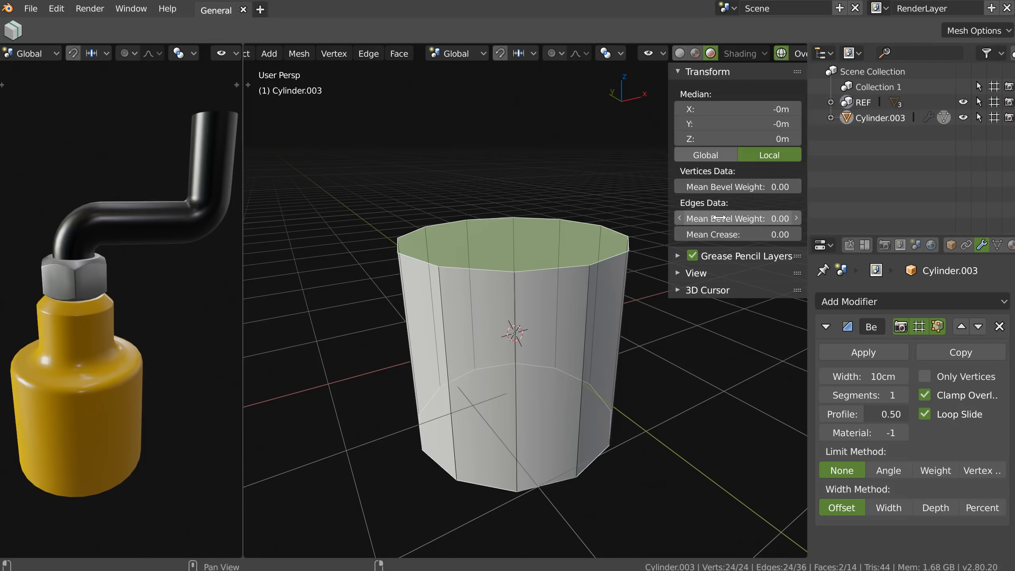
drag(705, 219, 858, 216)
middle_drag(530, 347, 525, 356)
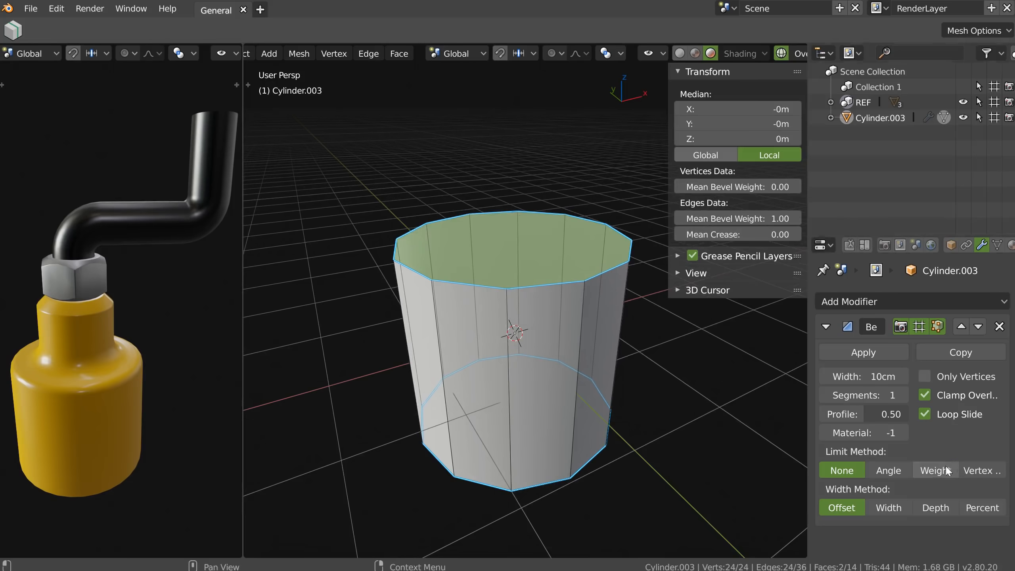
Limit the Bevel modifier by Weight, return to Object Mode and raise its Segments to 3.
click(934, 470)
key(Tab)
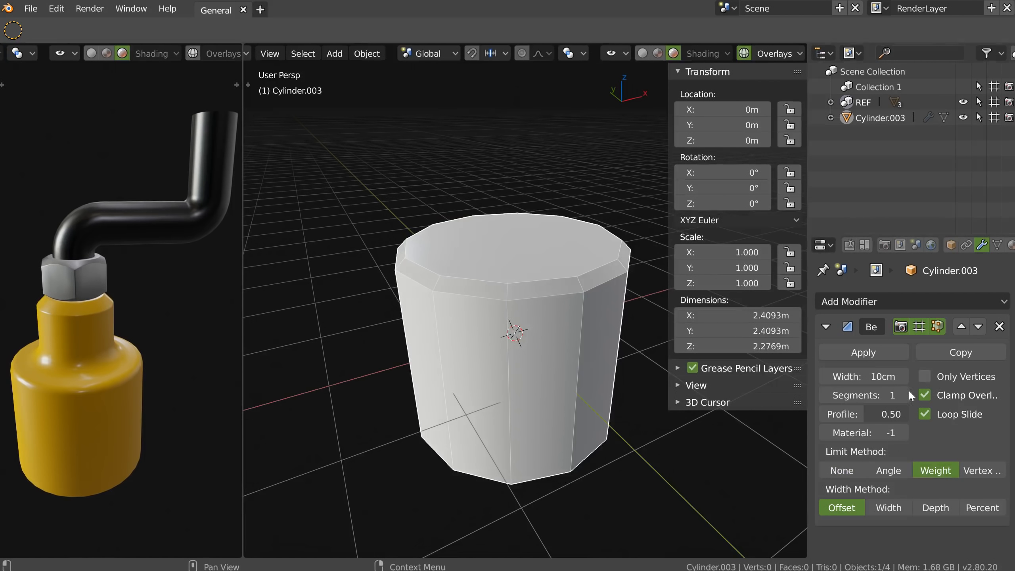
click(904, 394)
click(904, 394)
Raise the Auto Smooth angle in the cylinder's mesh normals settings to 36.1°, viewing the bevelled rim up close.
click(993, 244)
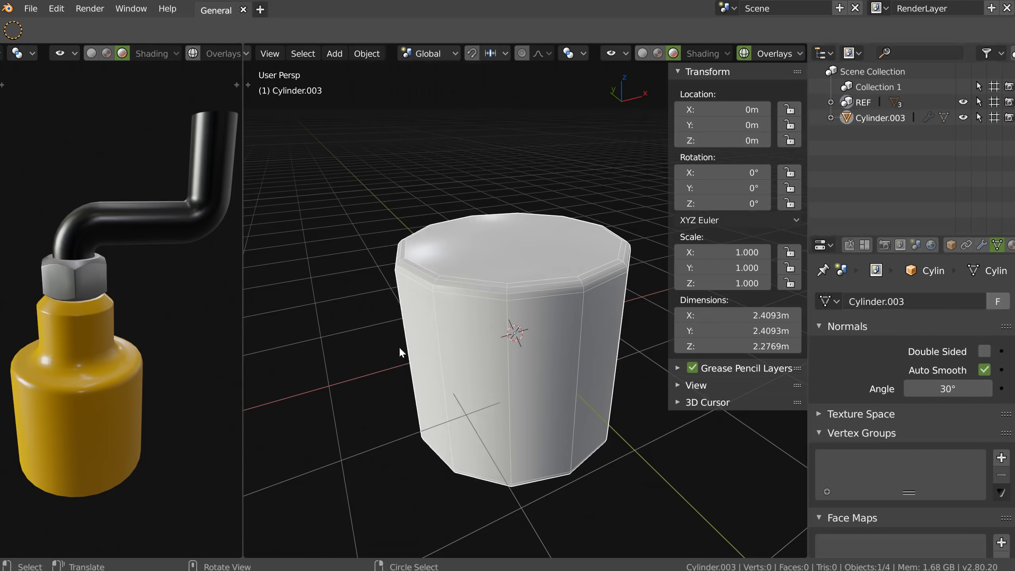
click(360, 55)
click(398, 347)
middle_drag(402, 339, 434, 312)
mouse_move(434, 312)
ctrl+middle_down()
mouse_move(437, 288)
mouse_move(509, 271)
mouse_move(500, 262)
ctrl+middle_up()
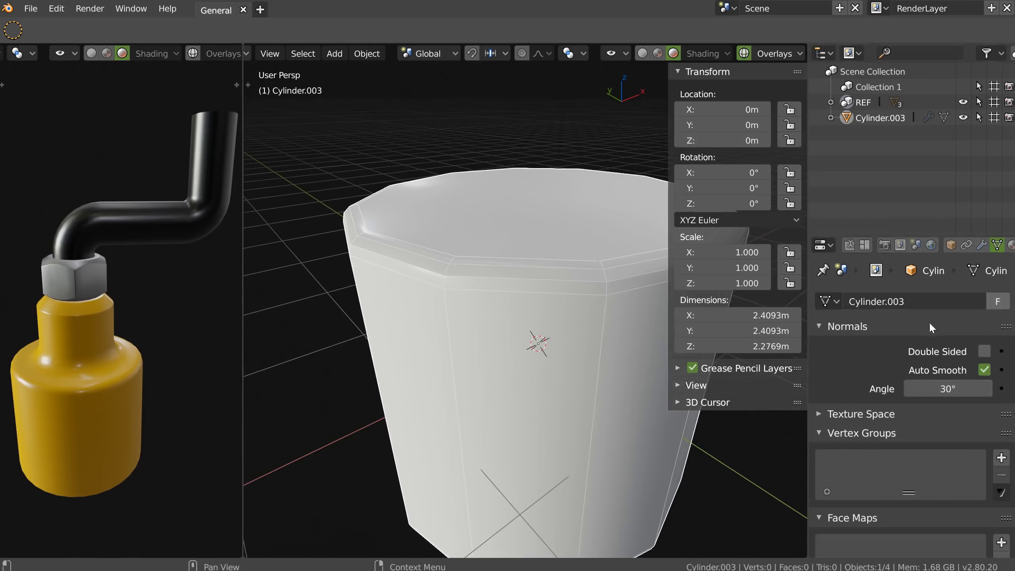
drag(959, 388, 983, 386)
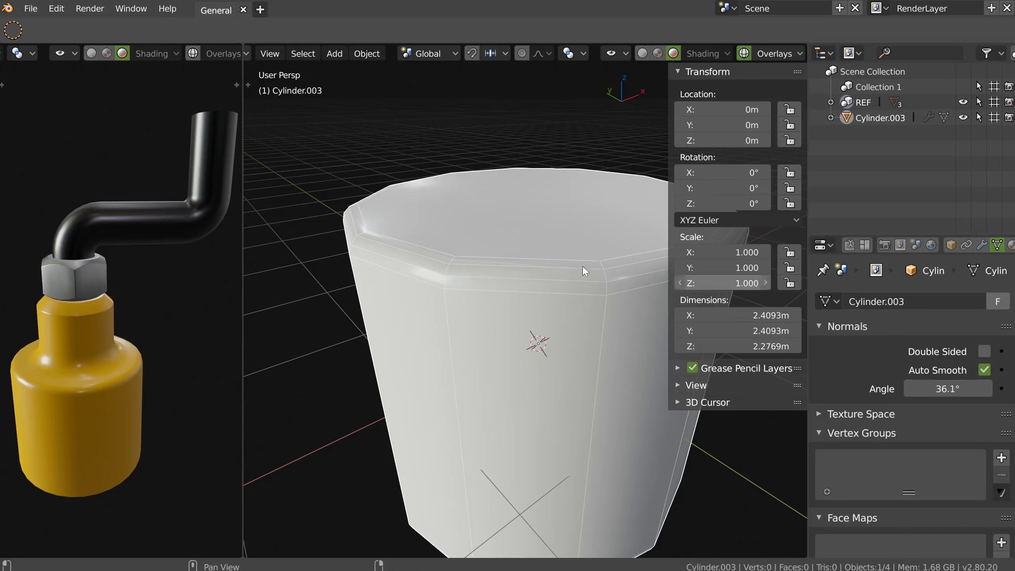
Hide the sidebar, set the Bevel modifier's width to 8.5 cm and inspect the cylinder's underside.
key(n)
scroll(592, 287, down, 3)
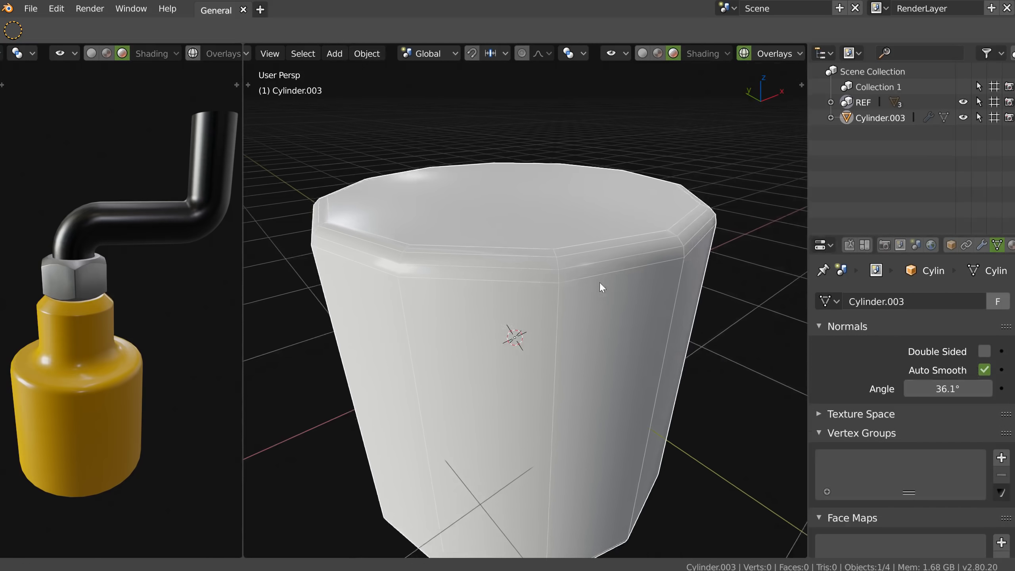
click(981, 245)
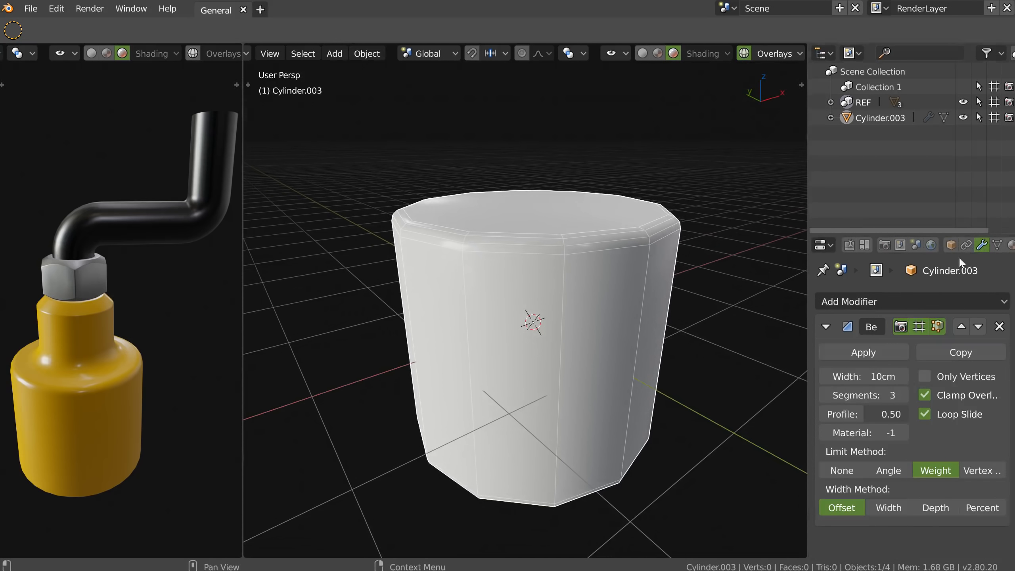
mouse_move(864, 376)
mouse_down()
mouse_move(842, 376)
mouse_move(857, 376)
mouse_up()
middle_drag(553, 324, 523, 306)
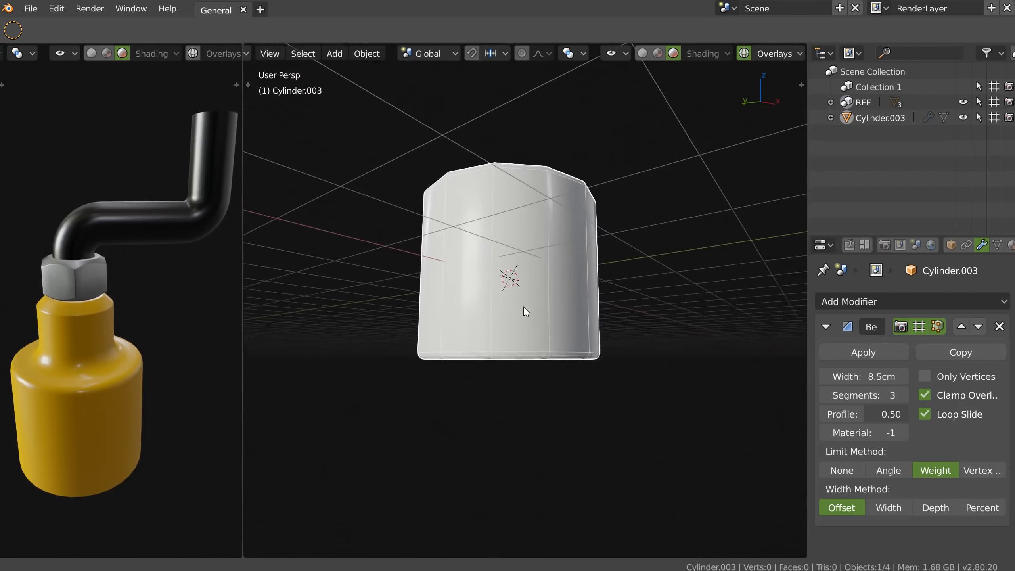
mouse_move(470, 230)
middle_down()
mouse_move(455, 218)
mouse_move(471, 227)
middle_up()
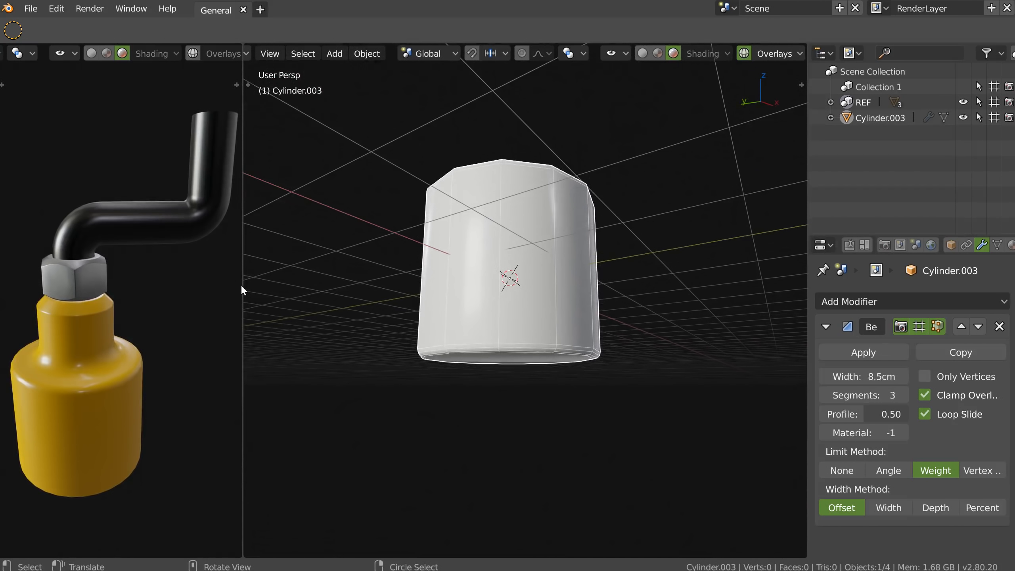
Widen the reference viewport to over half the 3D area and shrink it to a narrow strip.
drag(242, 286, 497, 273)
middle_drag(687, 245, 651, 251)
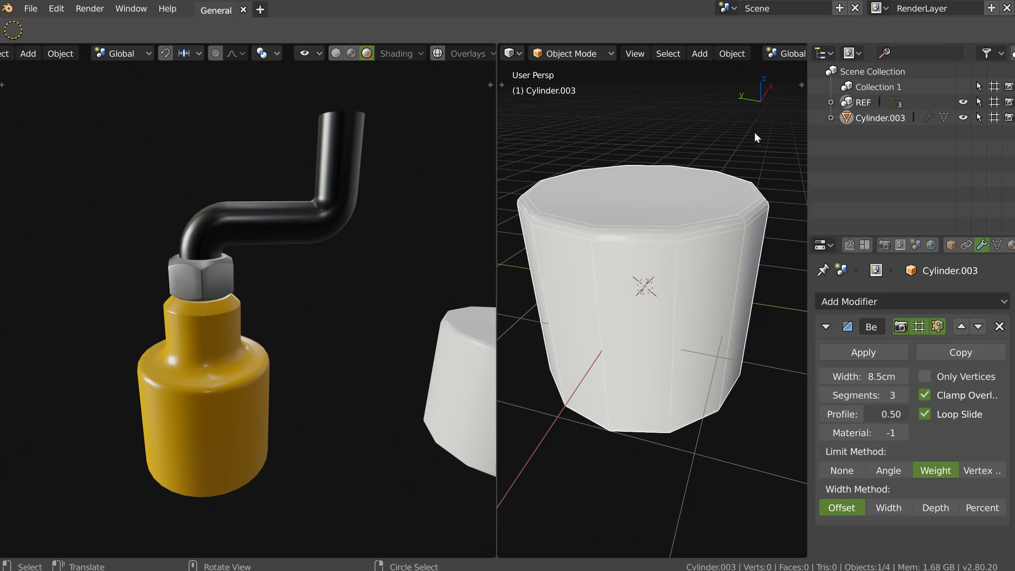
drag(496, 232, 76, 306)
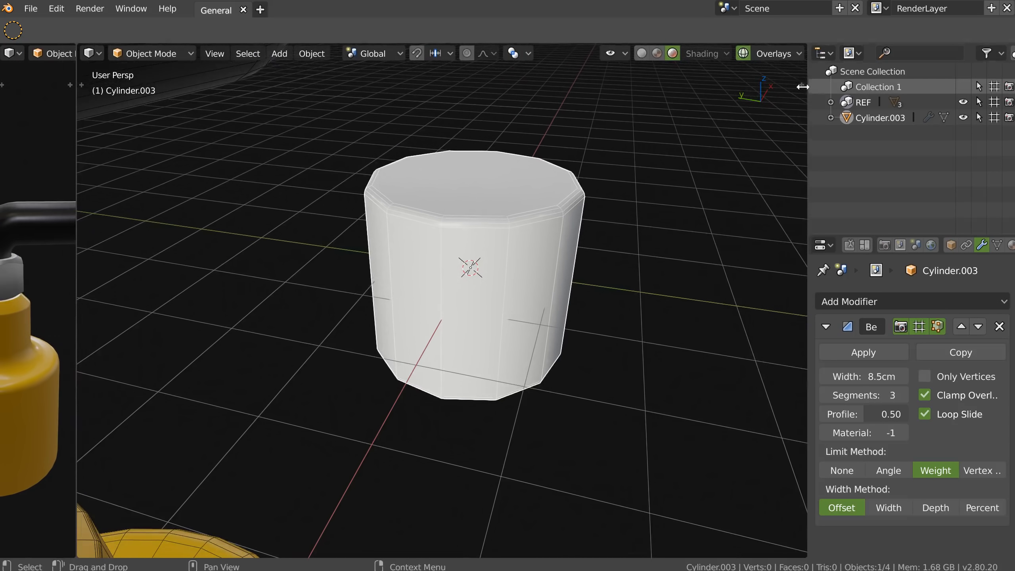
Open the modelling viewport's sidebar and check its View settings, including the focal length and clipping.
click(801, 84)
click(683, 385)
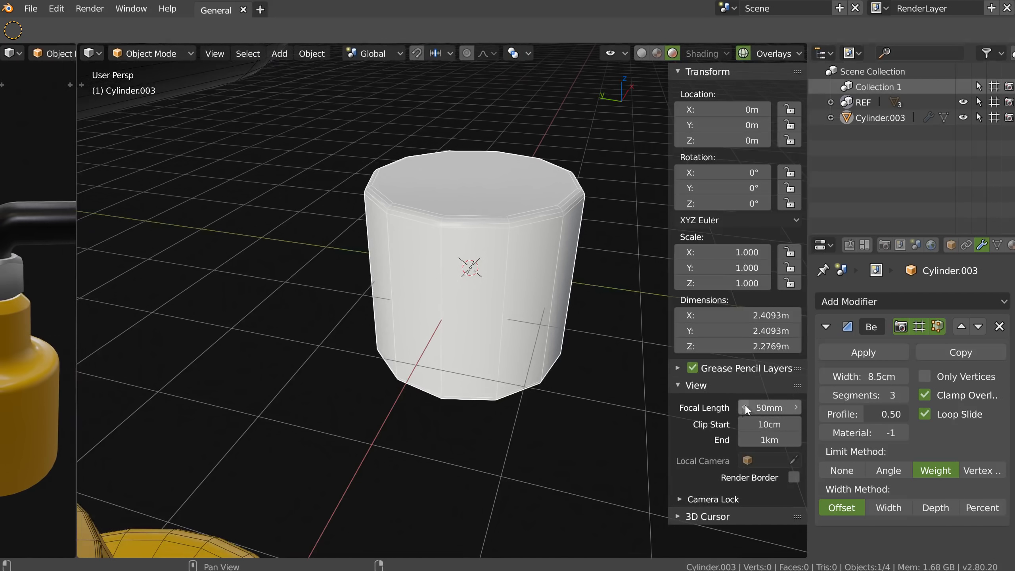
click(678, 385)
Hide the sidebar and resize the two viewports so the reference fills about a third of the 3D area.
drag(78, 281, 507, 276)
ctrl+middle_drag(562, 286, 611, 236)
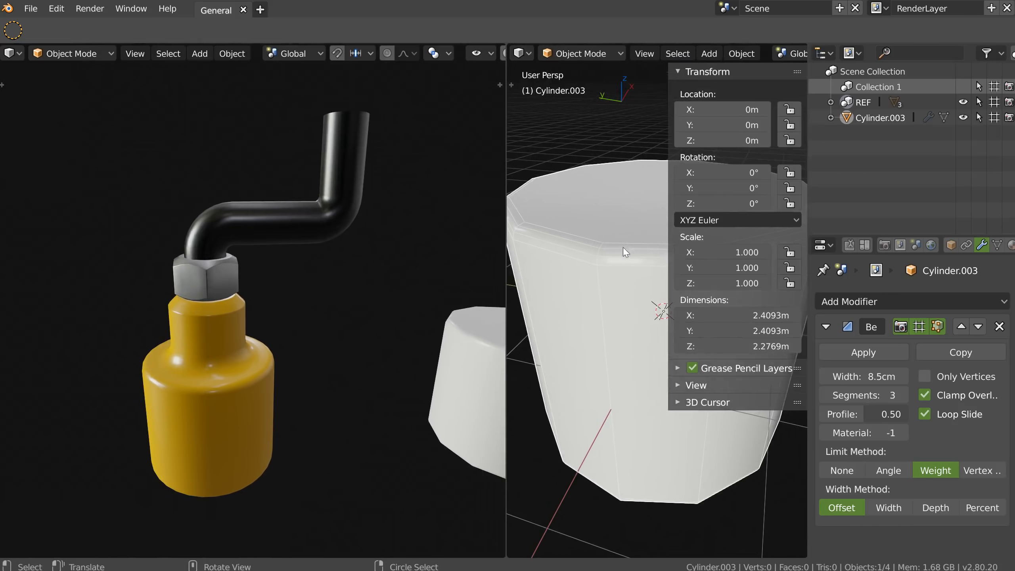
key(n)
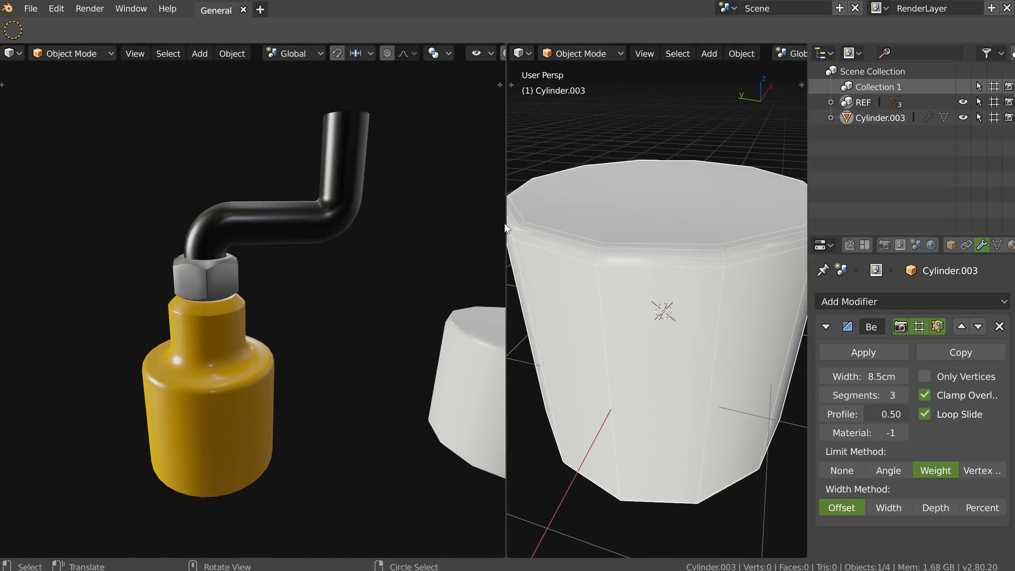
drag(505, 222, 251, 270)
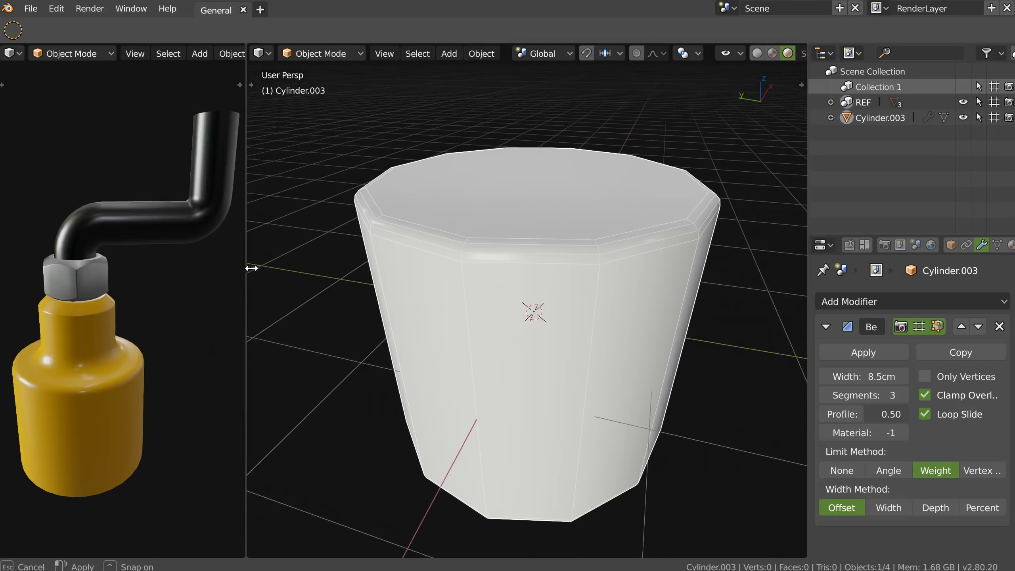
Enter Edit Mode on the cylinder, switch to face selection and select its top face.
scroll(546, 273, down, 2)
mouse_move(495, 254)
middle_down()
mouse_move(505, 254)
mouse_move(488, 249)
middle_up()
middle_drag(525, 308, 496, 248)
key(Tab)
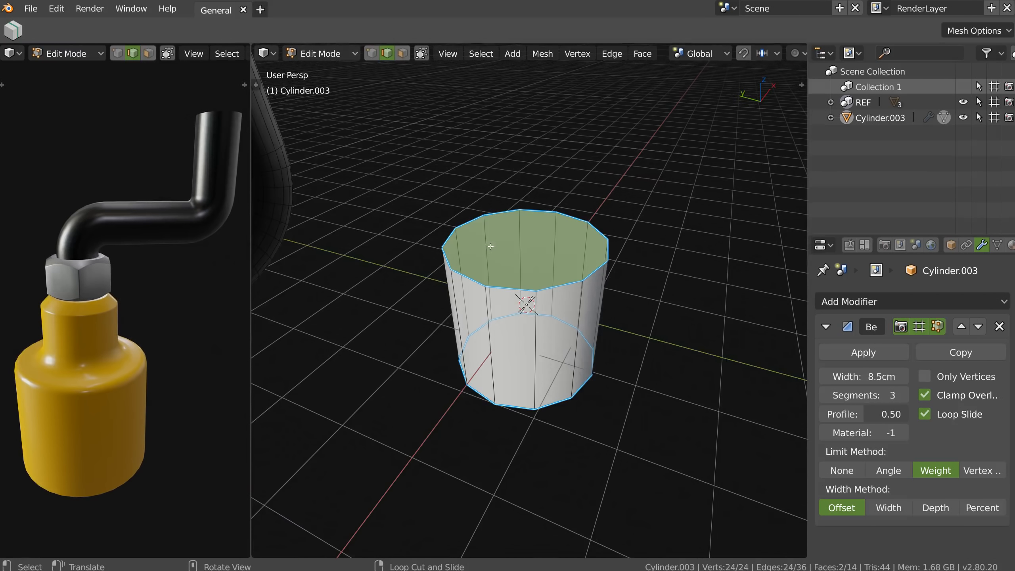
click(549, 256)
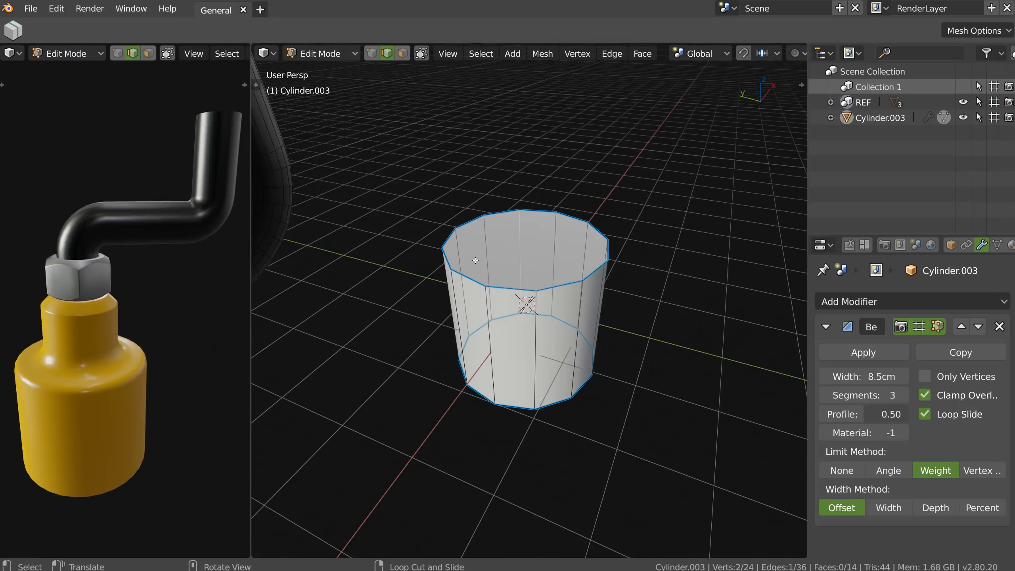
key(3)
middle_drag(471, 262, 502, 251)
click(503, 242)
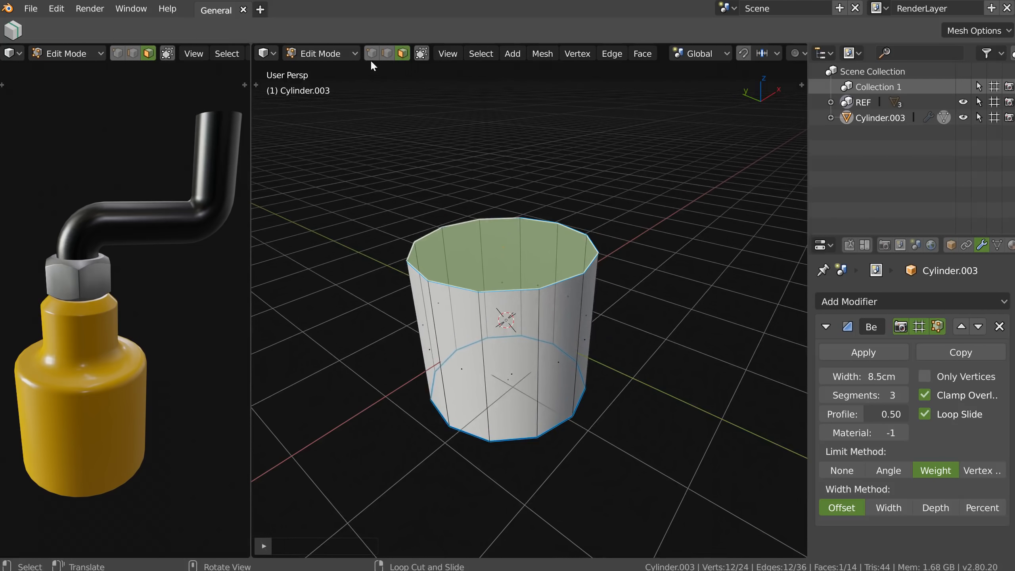
Try the vertex, edge and face select modes alone and in combination, ending with face selection only.
key(1)
key(3)
key(shift+1)
key(shift+2)
key(ctrl)
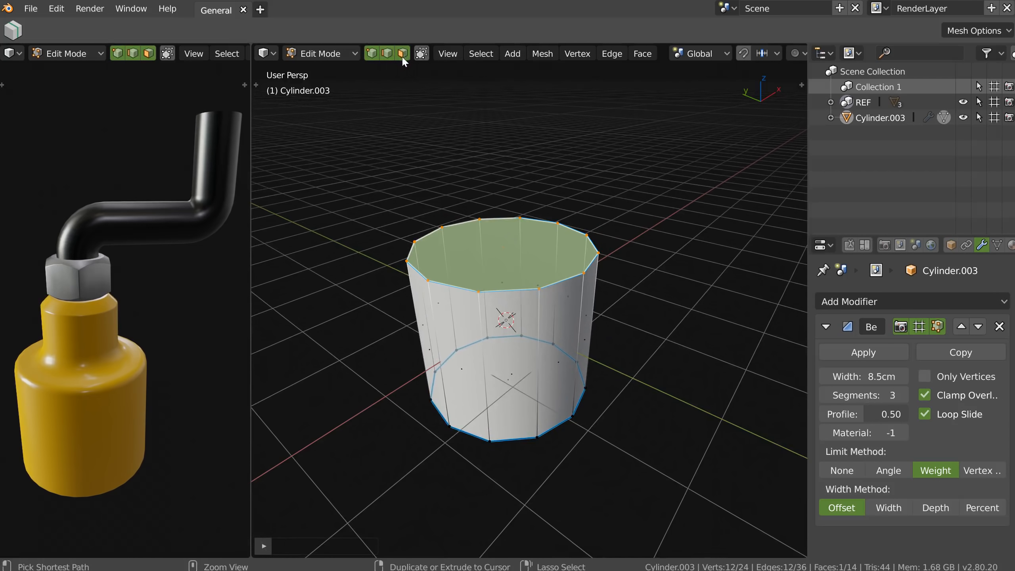
ctrl+click(395, 59)
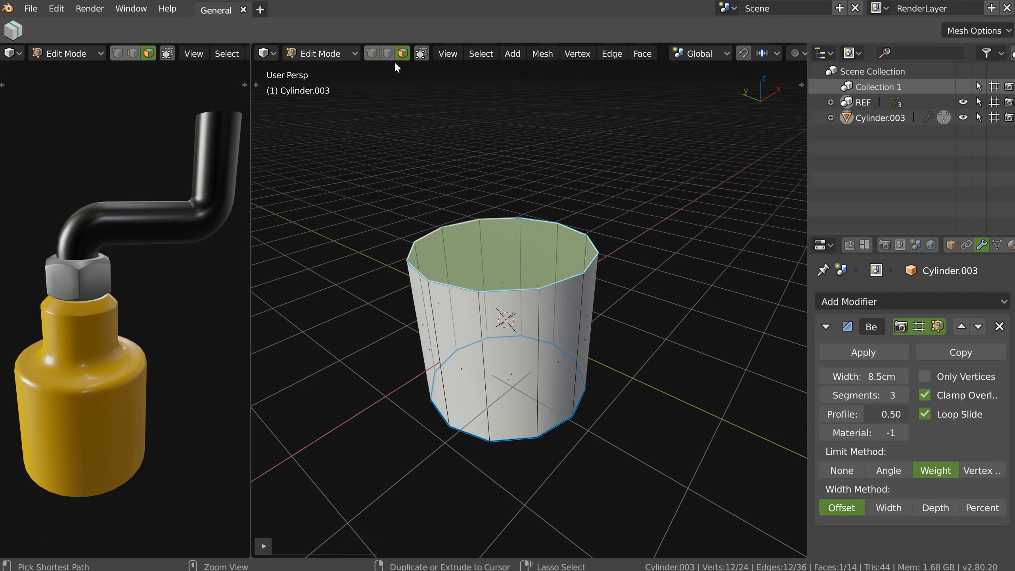
ctrl+click(395, 61)
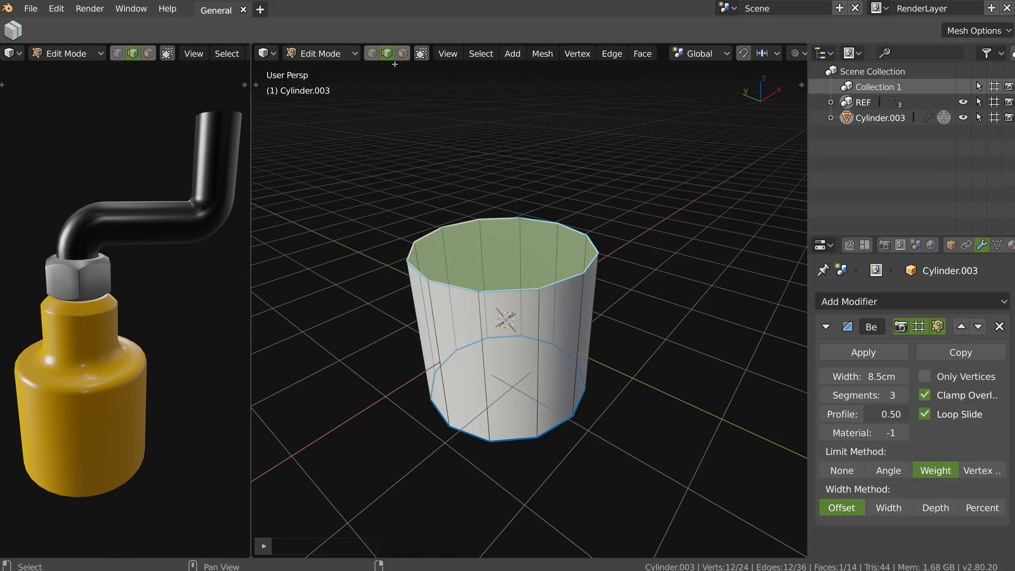
key(shift+1)
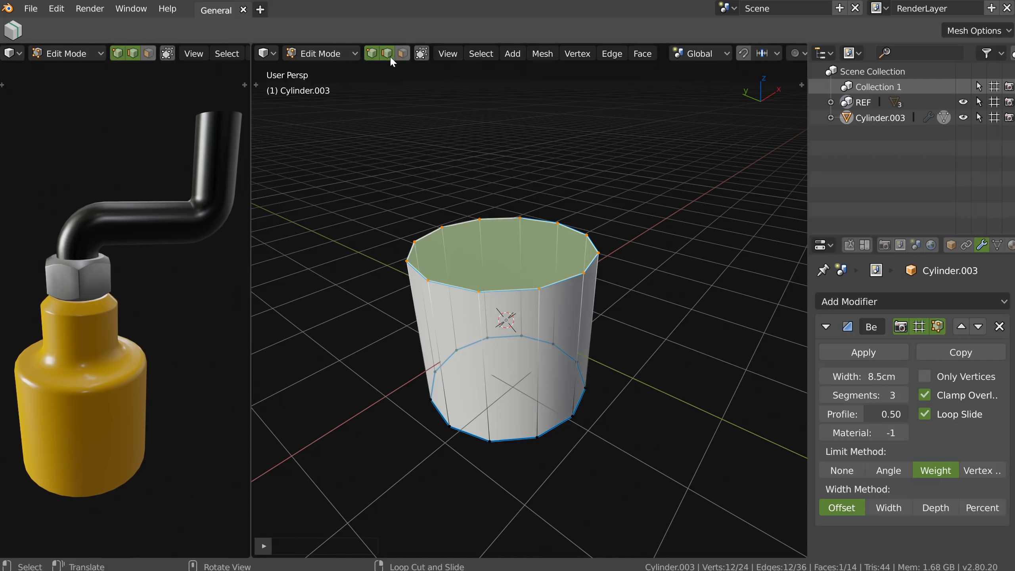
key(shift+3)
ctrl+middle_drag(481, 279, 544, 245)
click(403, 54)
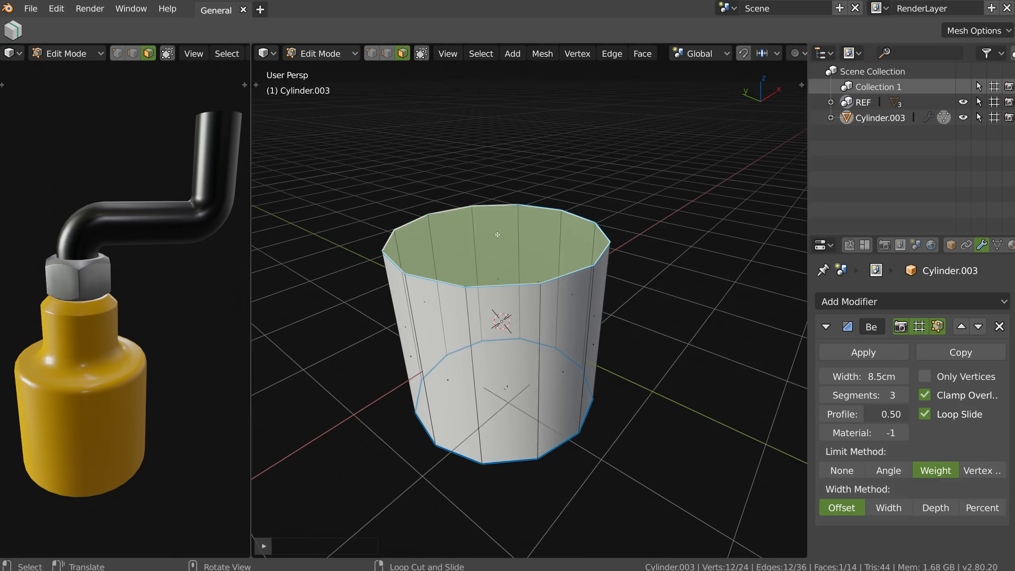
Inset the cylinder's top face by about 0.43 m and extrude the inner face upward about 1 m to form a neck.
key(i)
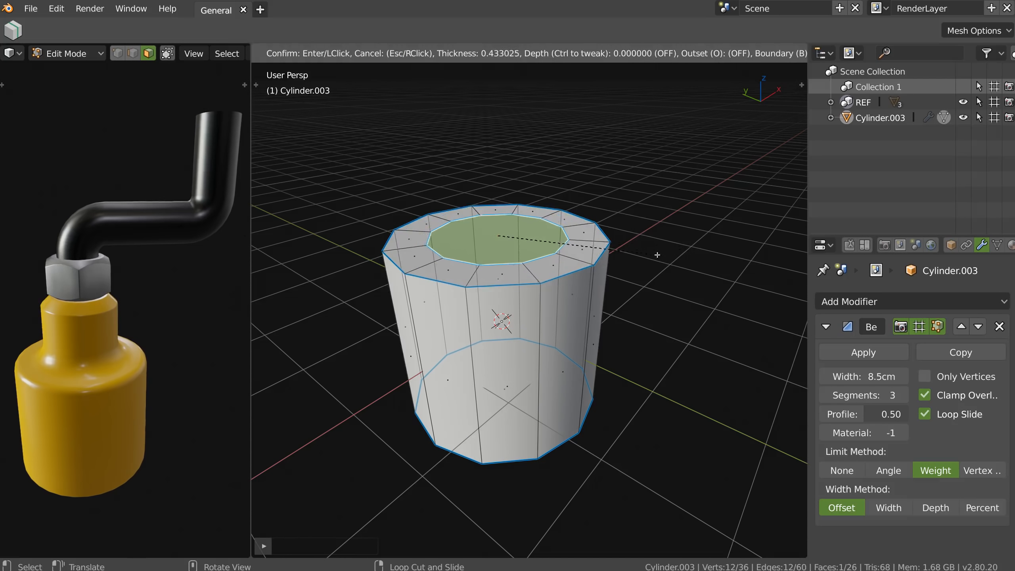
click(656, 255)
key(e)
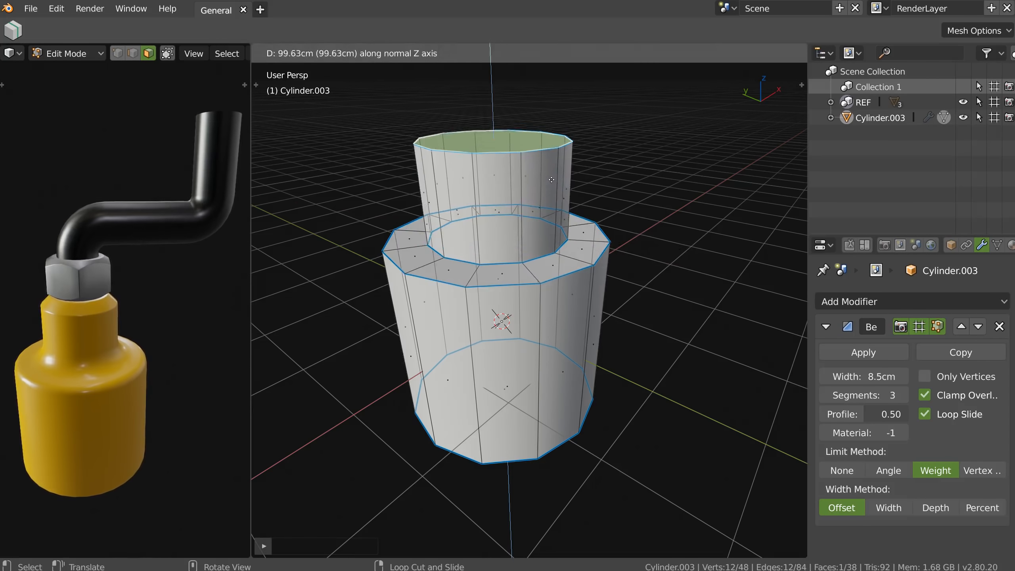
click(554, 168)
Inset the neck's top face by about 0.16 m with a depth of about 0.2 m to form a sloped collar.
shift+middle_drag(553, 168, 556, 240)
key(i)
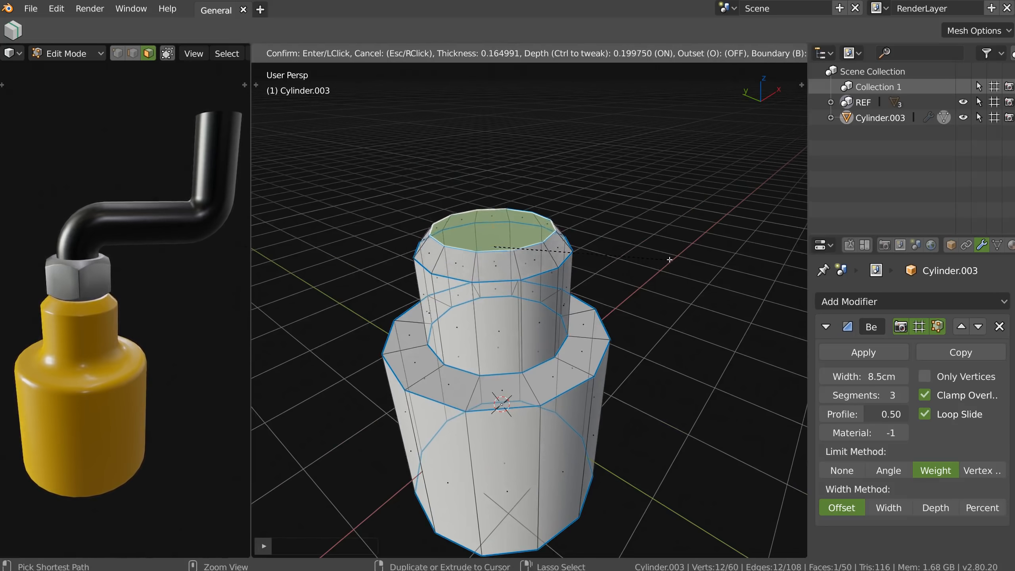
click(663, 261)
middle_drag(598, 261, 555, 260)
middle_drag(555, 260, 631, 232)
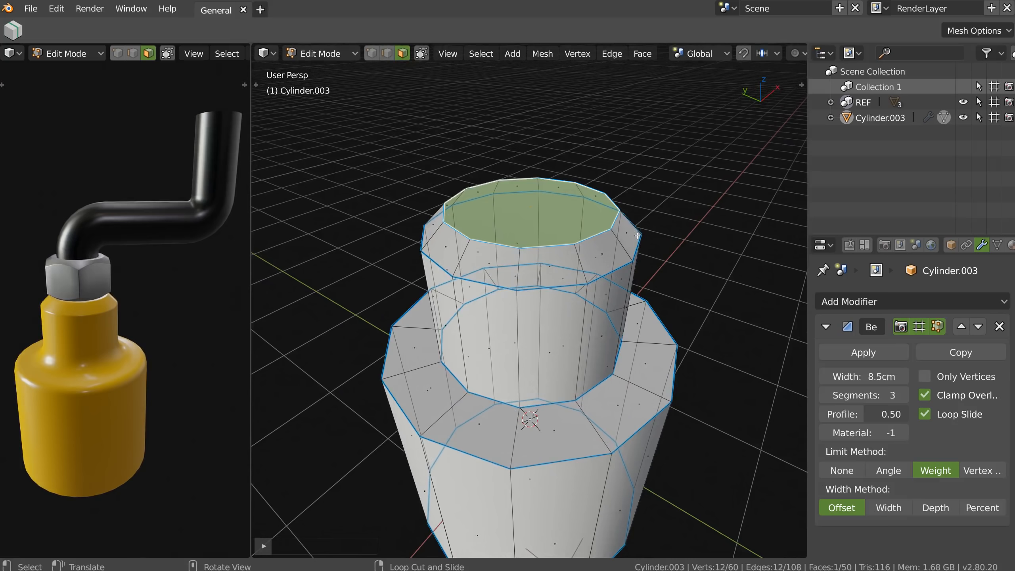
Inset the neck's top face and extrude the inner face downward to form a recessed opening.
key(shift+r)
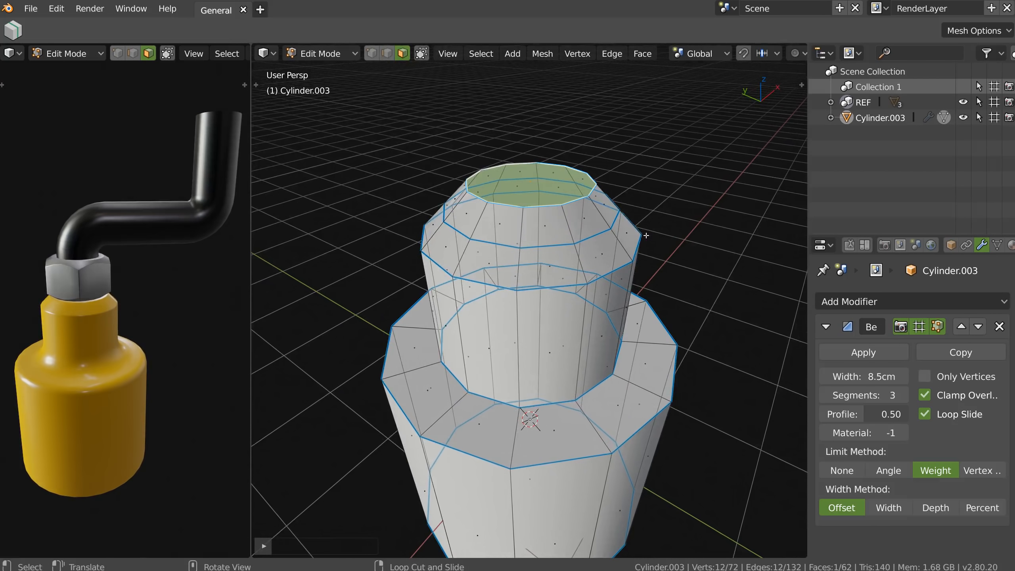
key(ctrl+z)
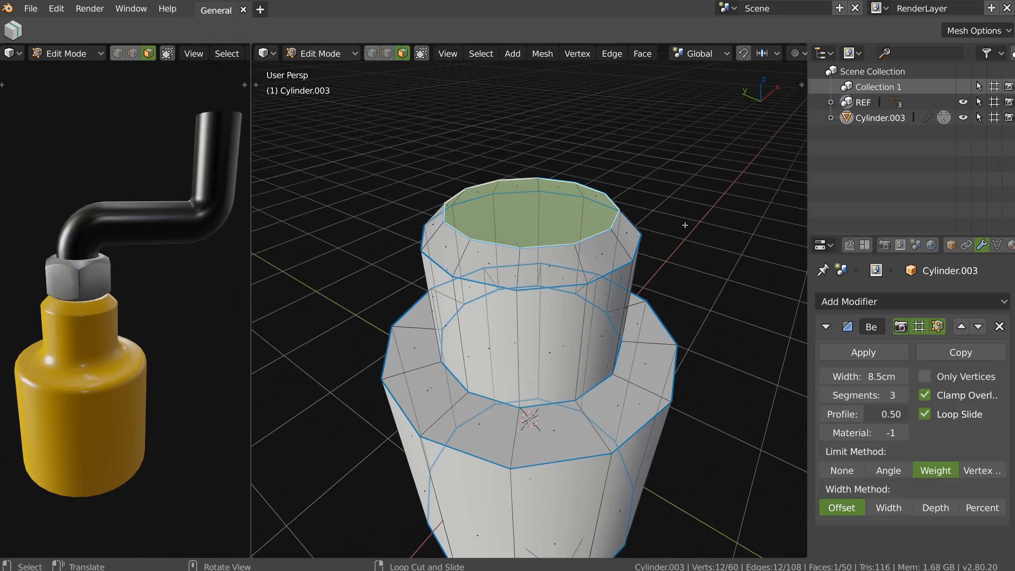
key(i)
click(664, 227)
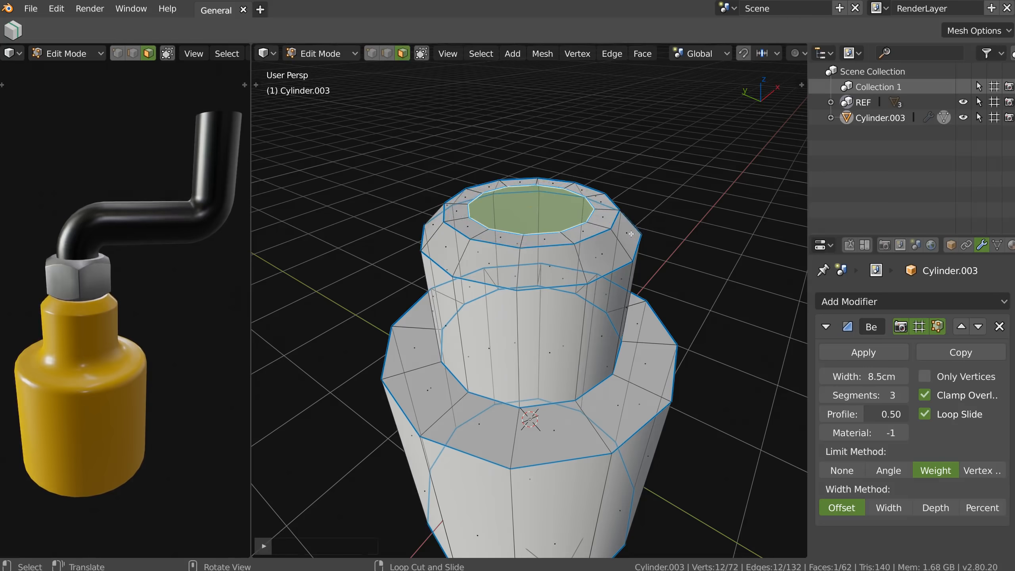
key(e)
click(487, 208)
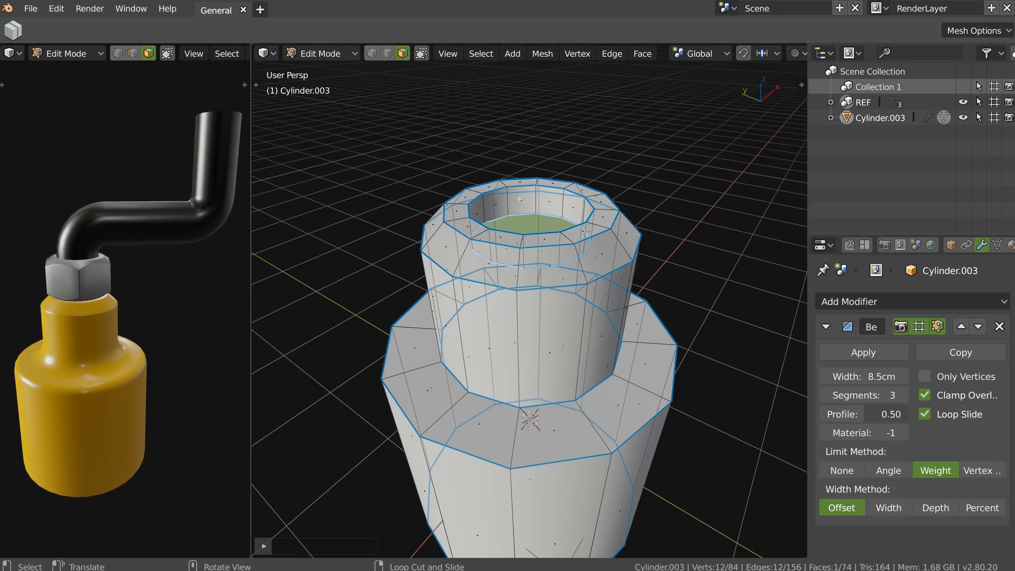
Switch to edge selection, select the edge loop at the neck's base and set its mean bevel weight to 0.
middle_drag(608, 205, 535, 239)
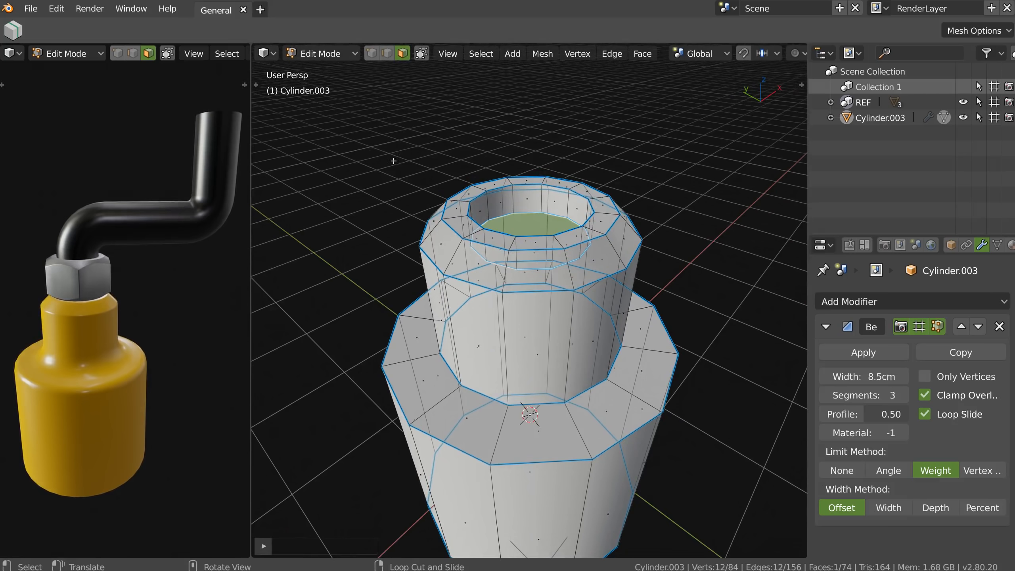
middle_drag(532, 230, 629, 265)
shift+middle_drag(629, 264, 566, 224)
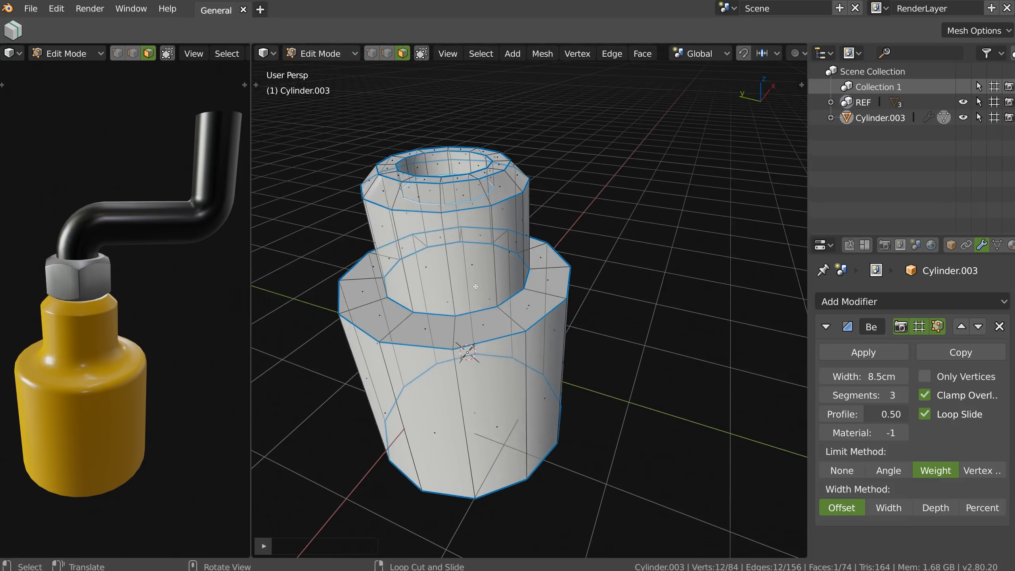
key(Tab)
key(Tab)
key(2)
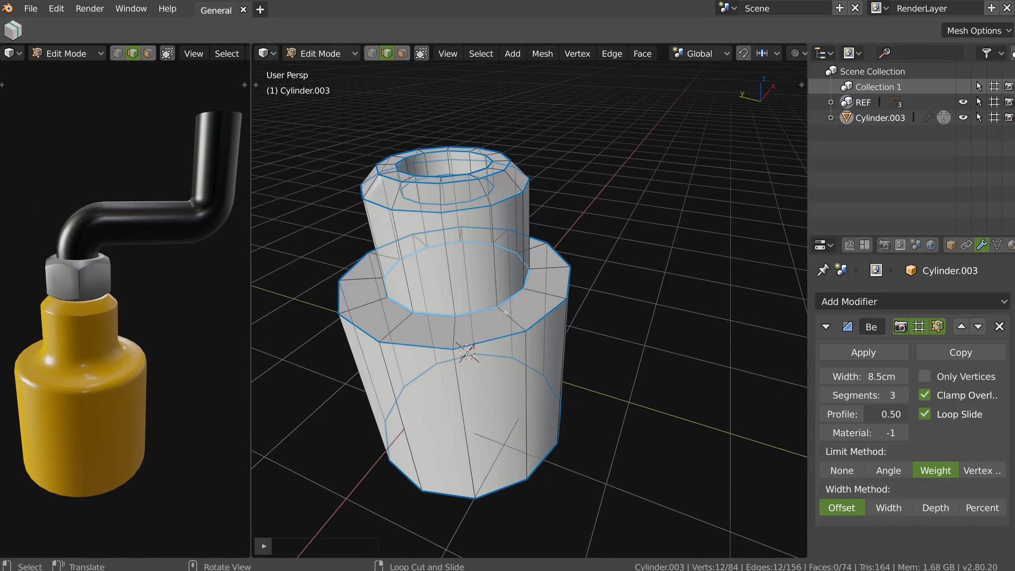
click(801, 85)
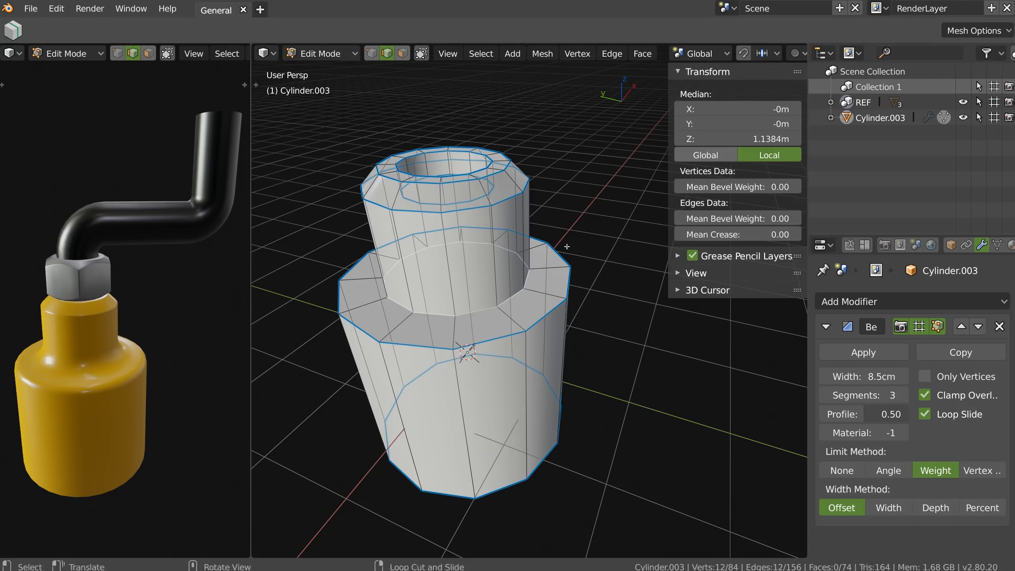
key(n)
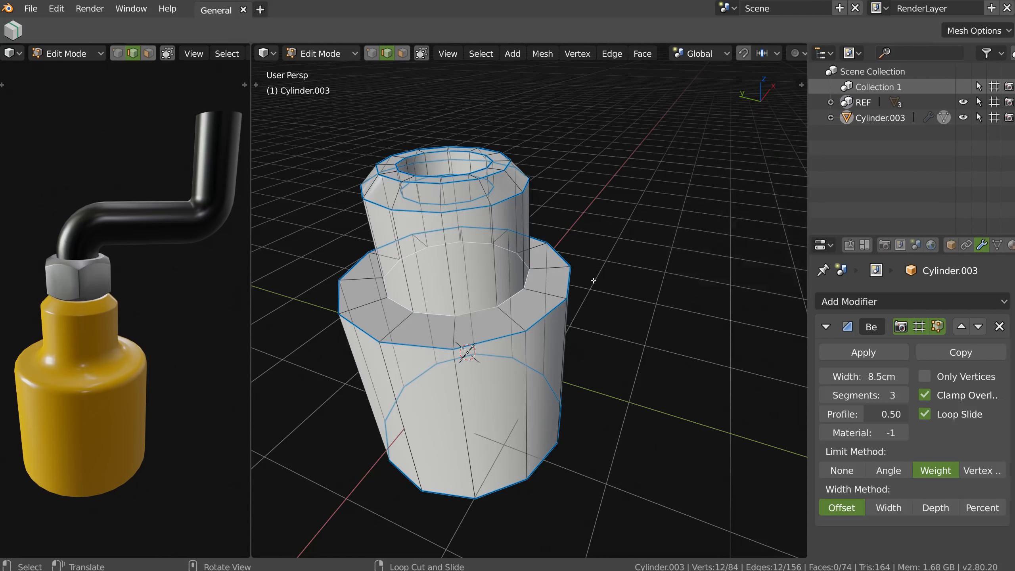
Bevel the edge loop at the neck's base with four segments to form a rounded transition to the shoulder.
key(ctrl+b)
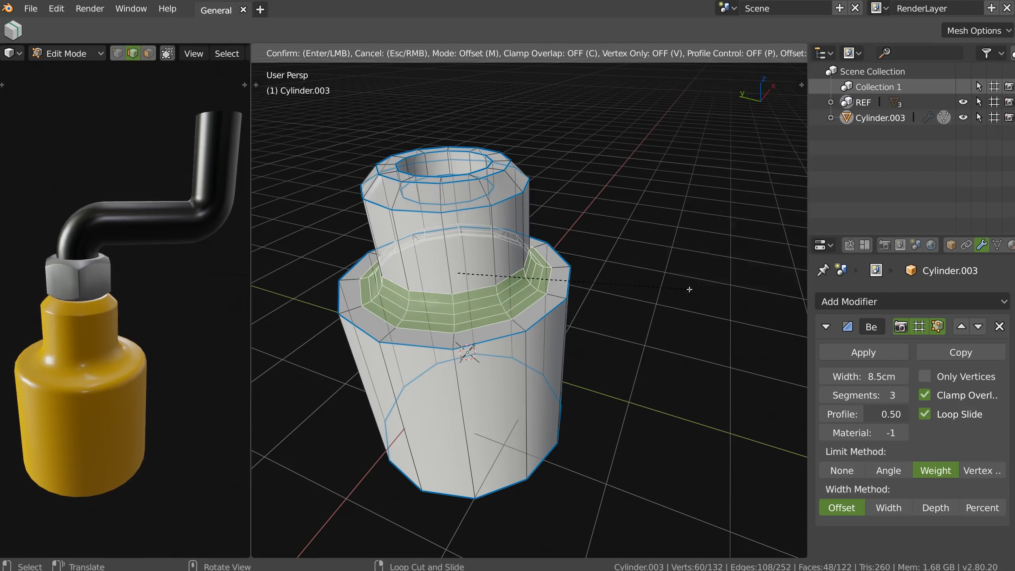
click(689, 289)
middle_drag(544, 310, 473, 331)
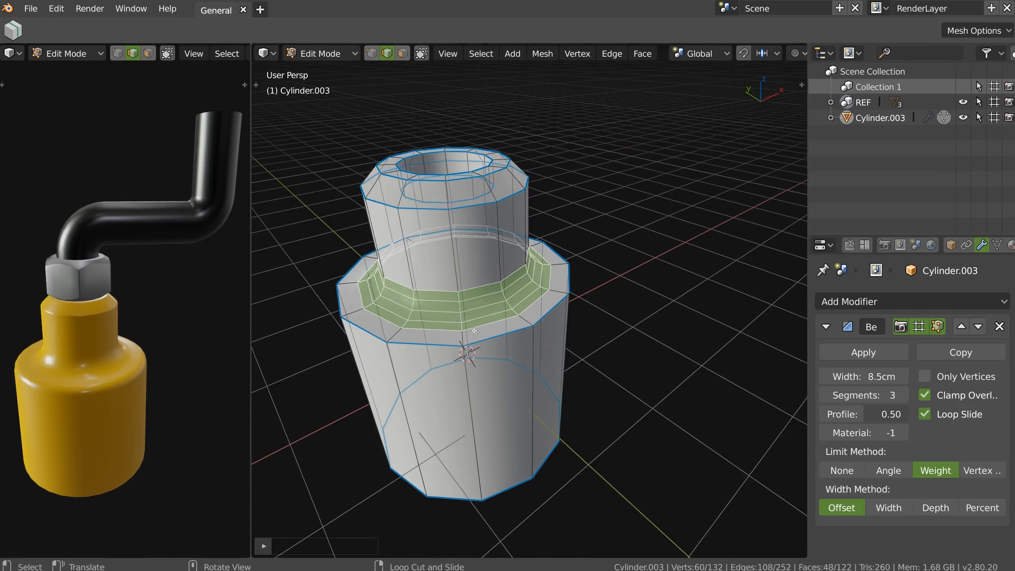
Return to Object Mode and link the yellow reference bottle's material to the modelled cylinder.
key(Tab)
middle_drag(472, 260, 508, 288)
shift+click(118, 407)
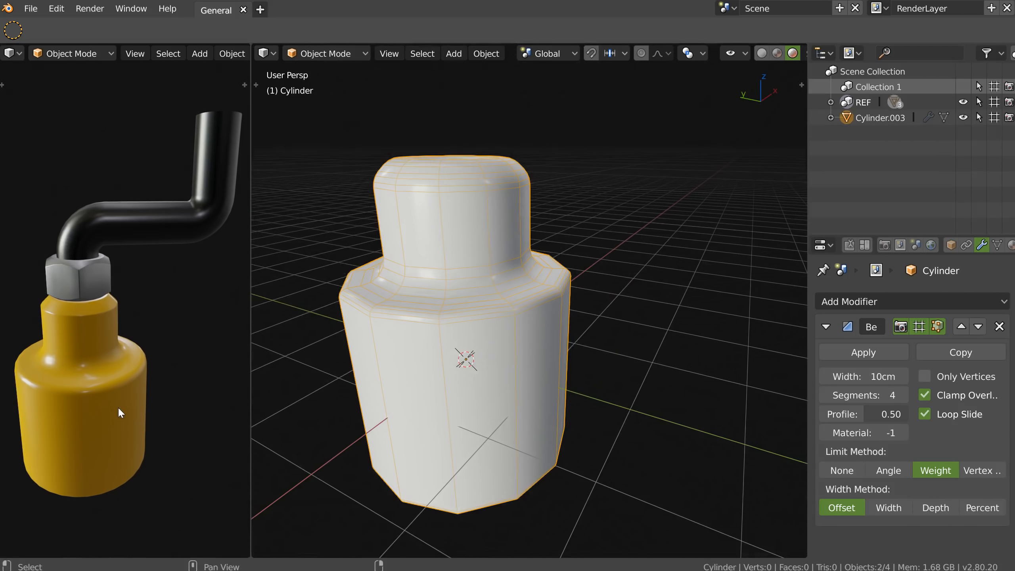
key(ctrl+l)
key(Down)
key(Down)
key(Down)
key(Up)
key(Return)
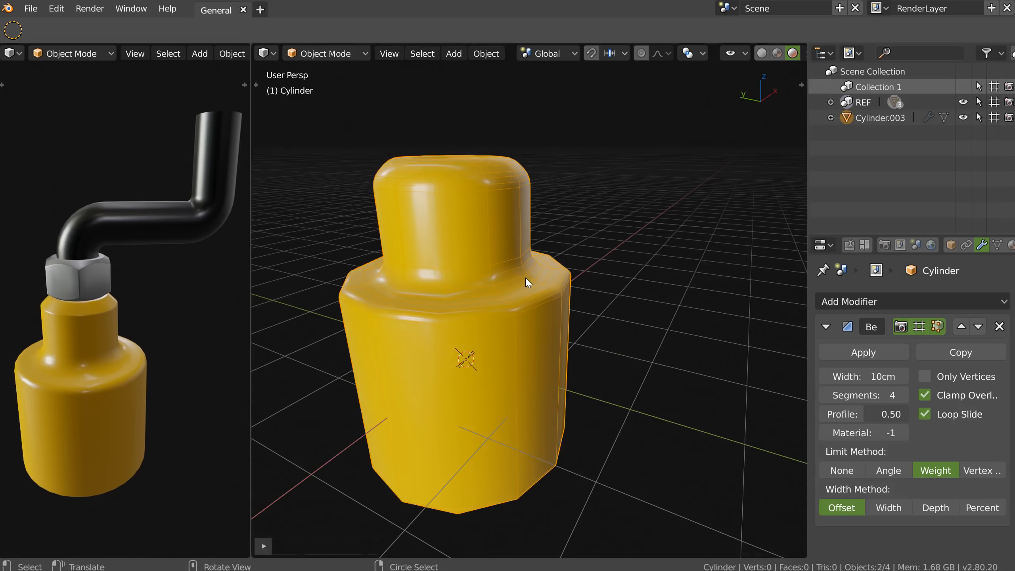
In Edit Mode, limit selection to visible geometry and set the mean bevel weight of the neck collar's two edge loops to 0.58.
middle_drag(452, 90, 481, 227)
click(539, 235)
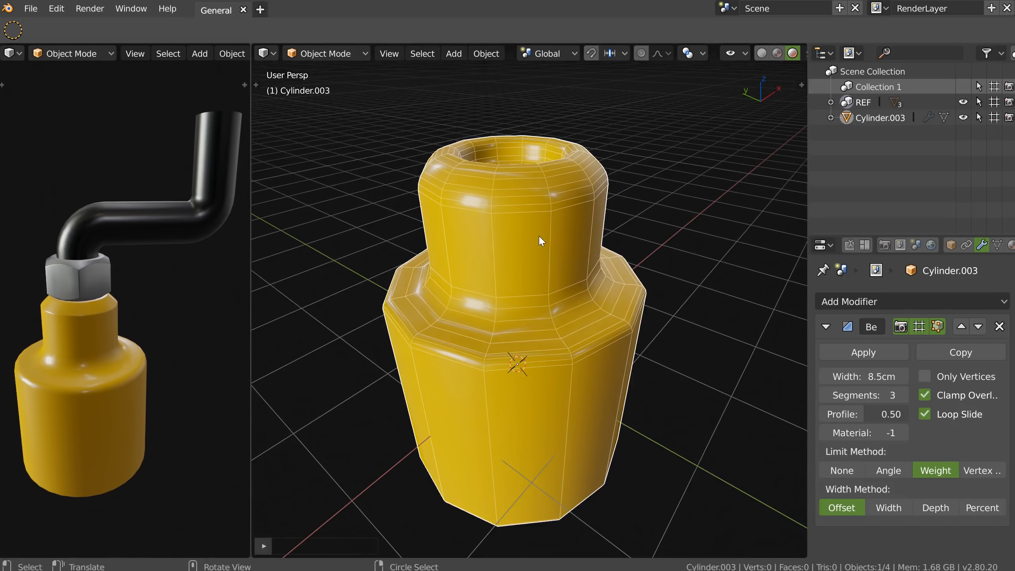
key(Tab)
alt+click(579, 167)
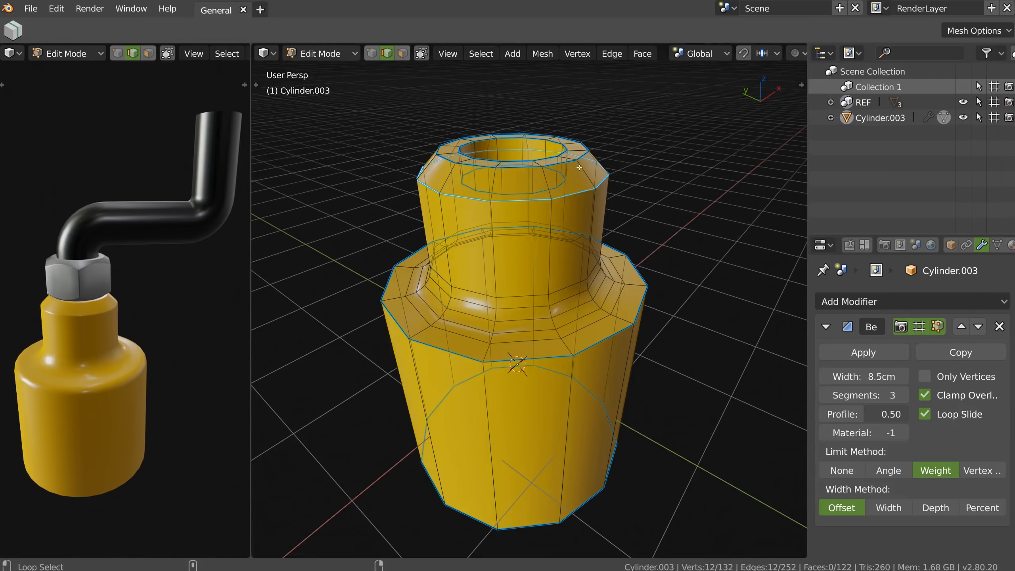
alt+shift+click(582, 196)
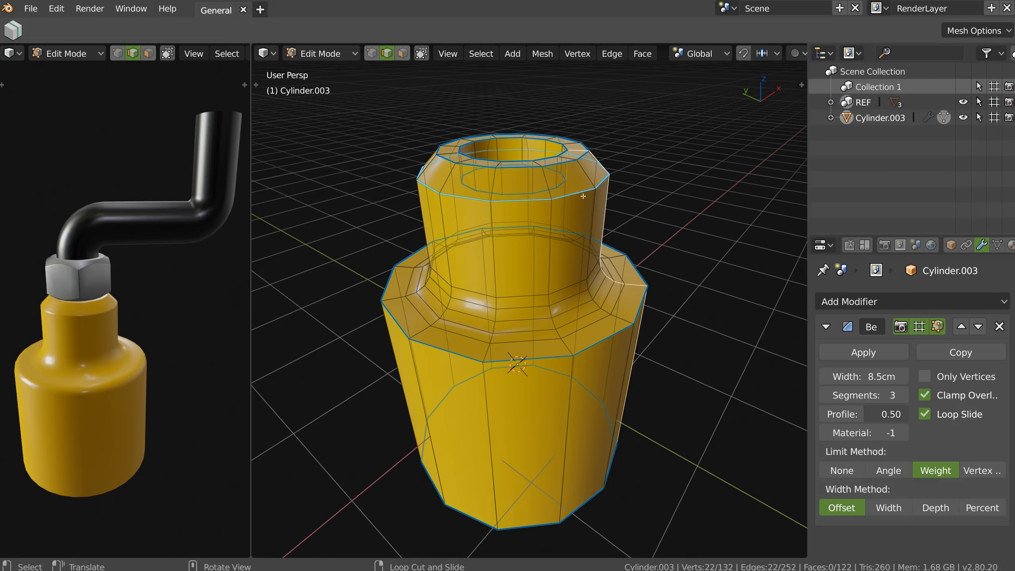
click(421, 53)
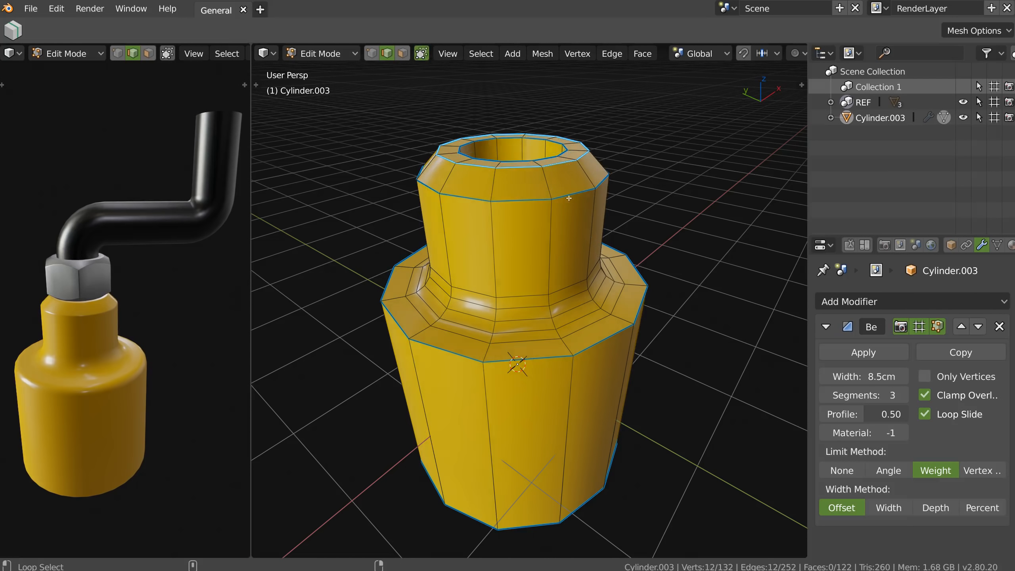
key(n)
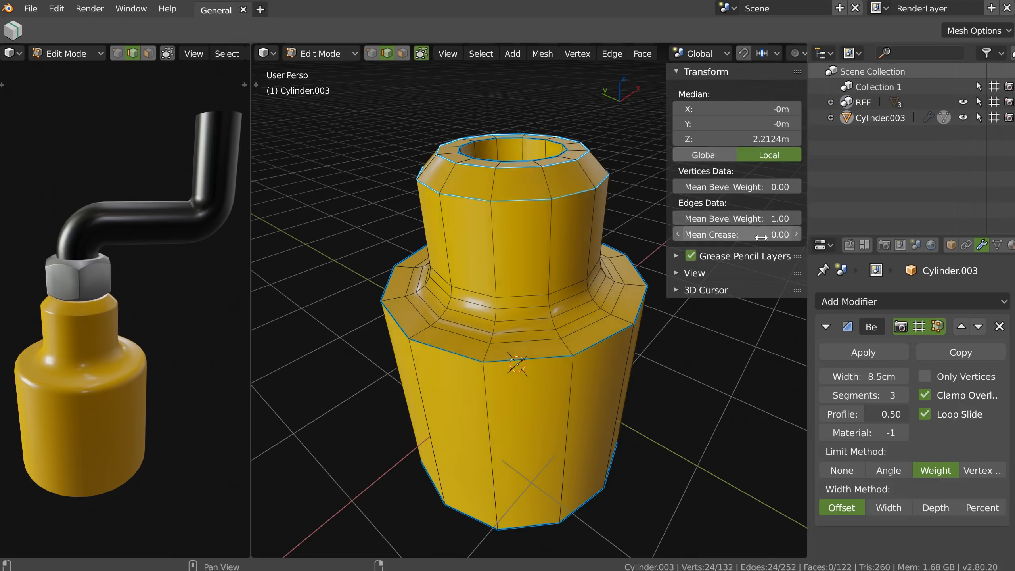
mouse_move(742, 219)
mouse_down()
mouse_move(709, 213)
mouse_move(732, 215)
mouse_up()
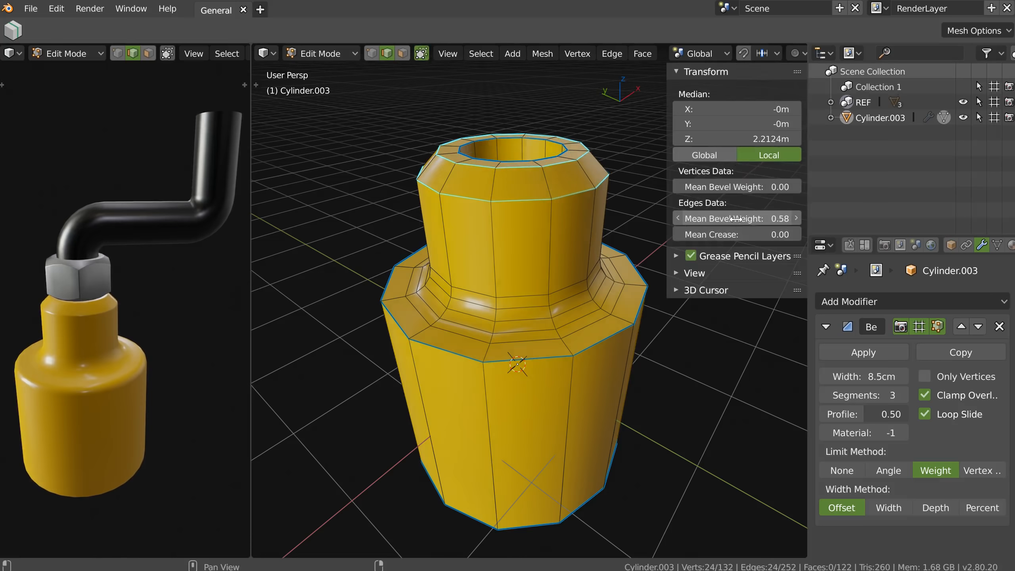
Review the Edge Data commands and try Edge Crease on the selected collar loops.
click(611, 53)
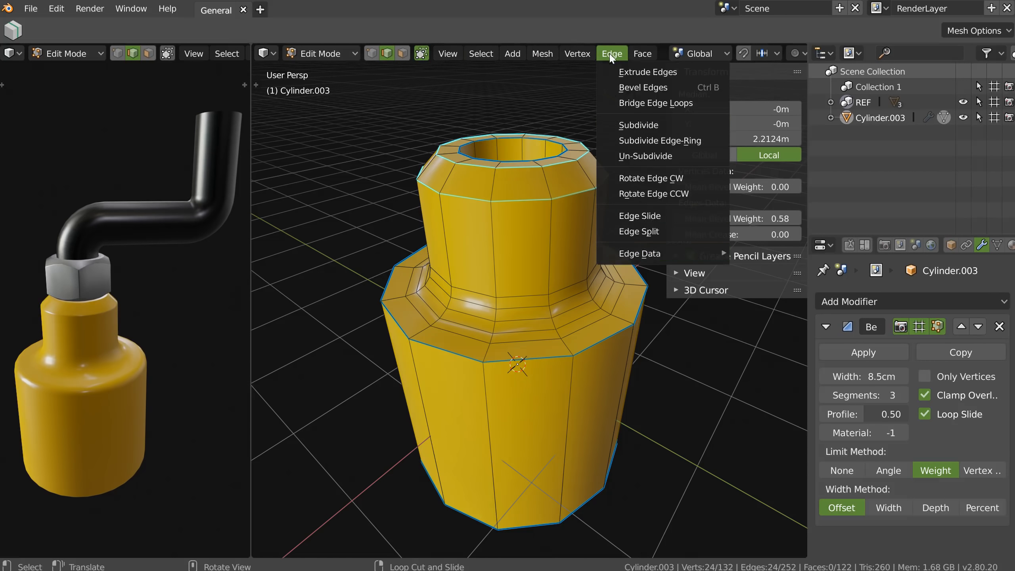
mouse_move(654, 252)
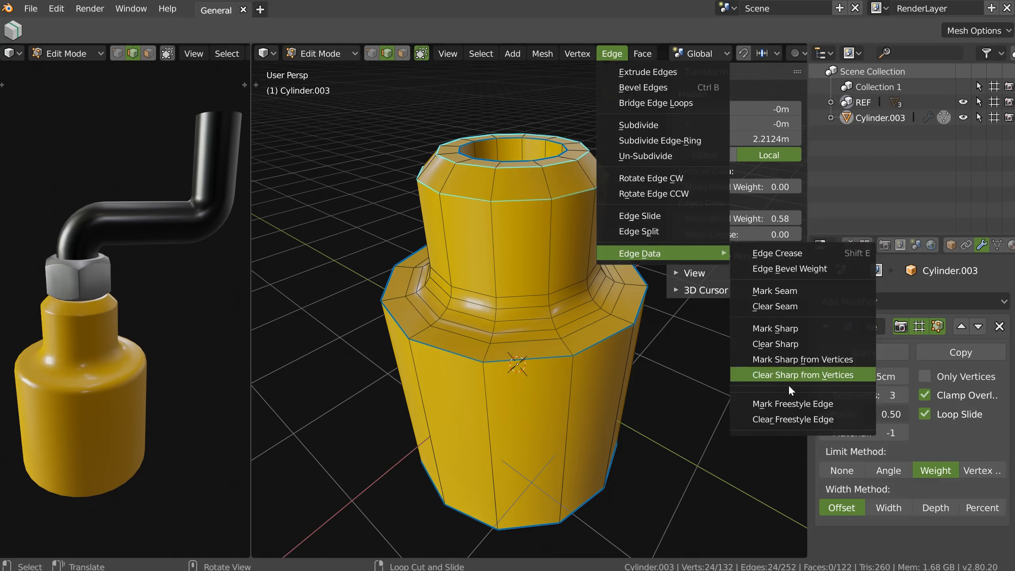
click(781, 329)
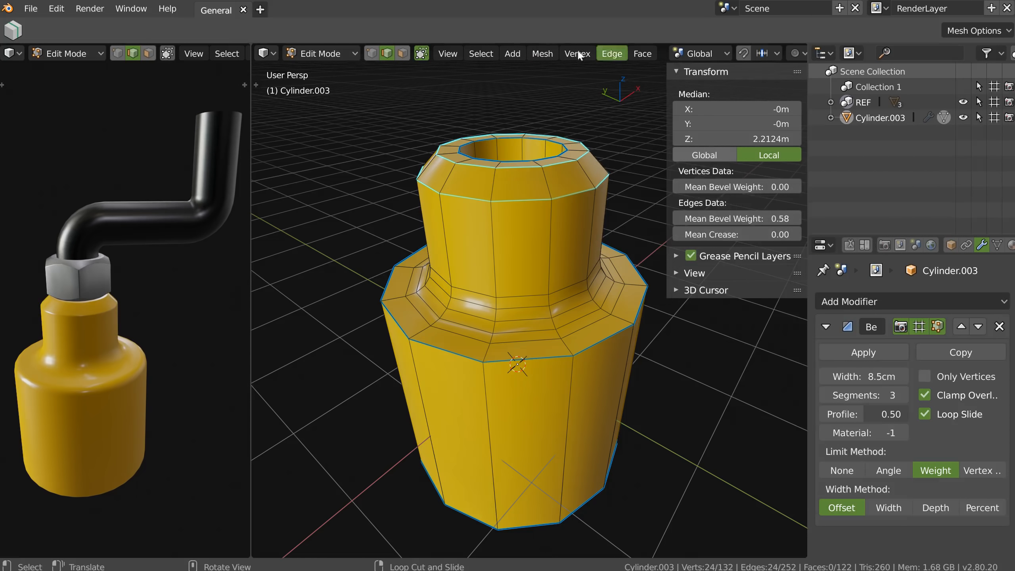
click(611, 54)
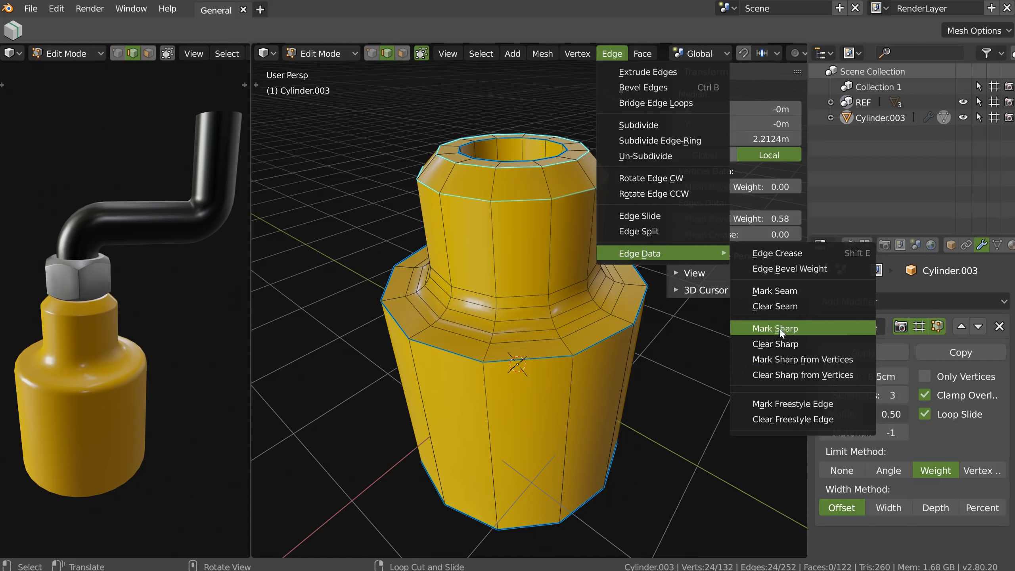
click(775, 254)
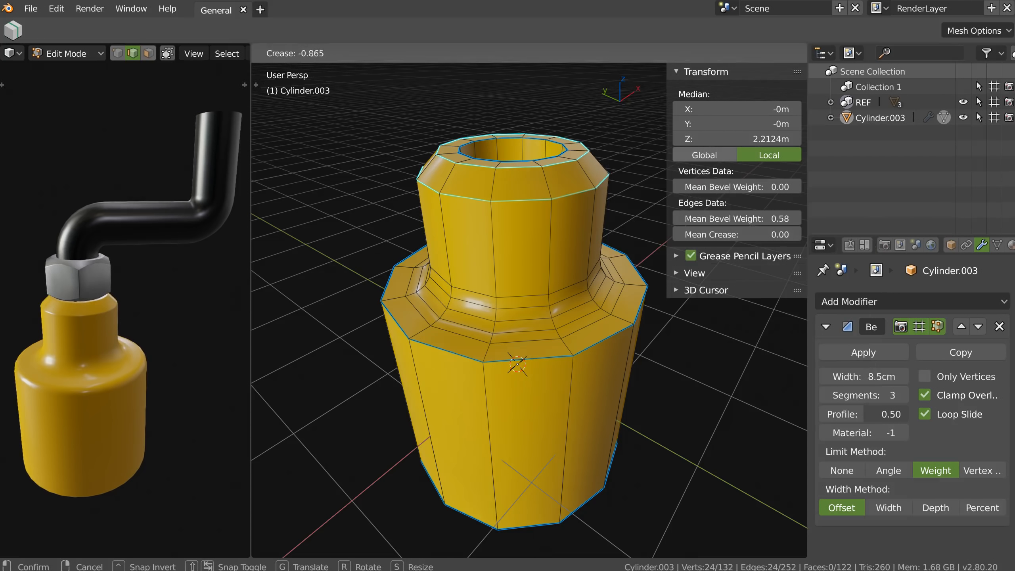
key(Escape)
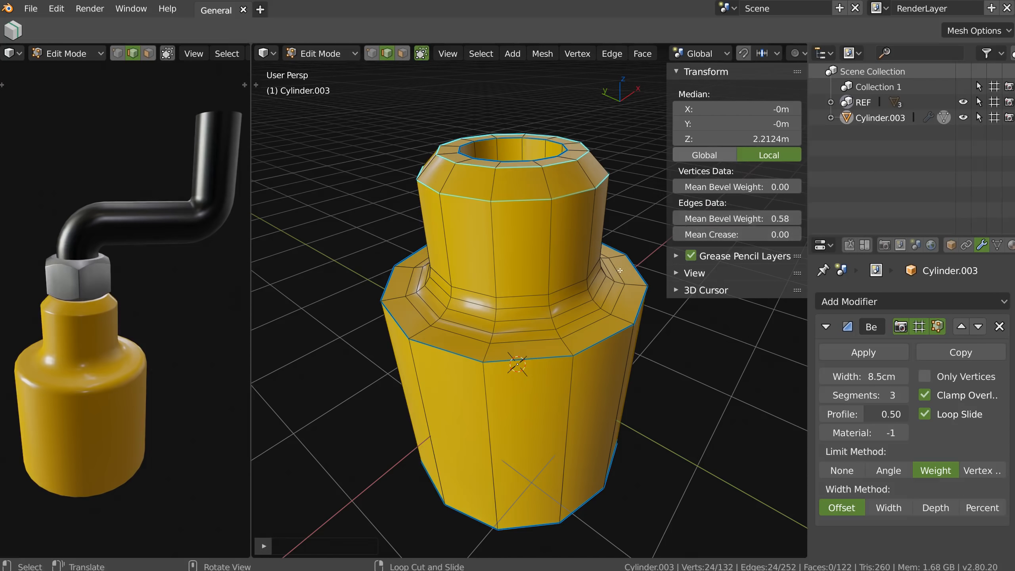
key(n)
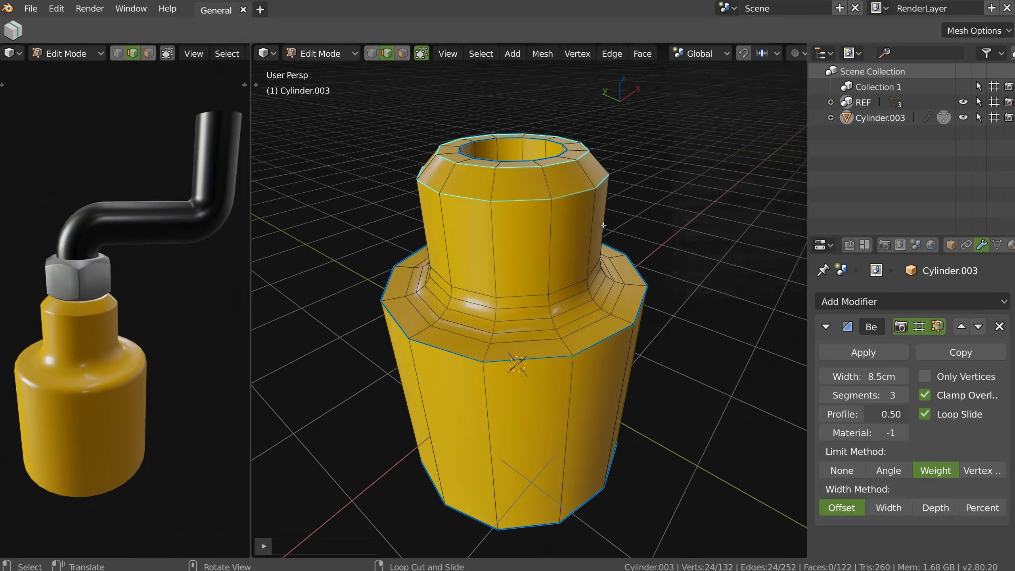
Select the collar's two edge loops and the recess's rim and bottom loops, and set their mean bevel weight to 0.30.
key(Tab)
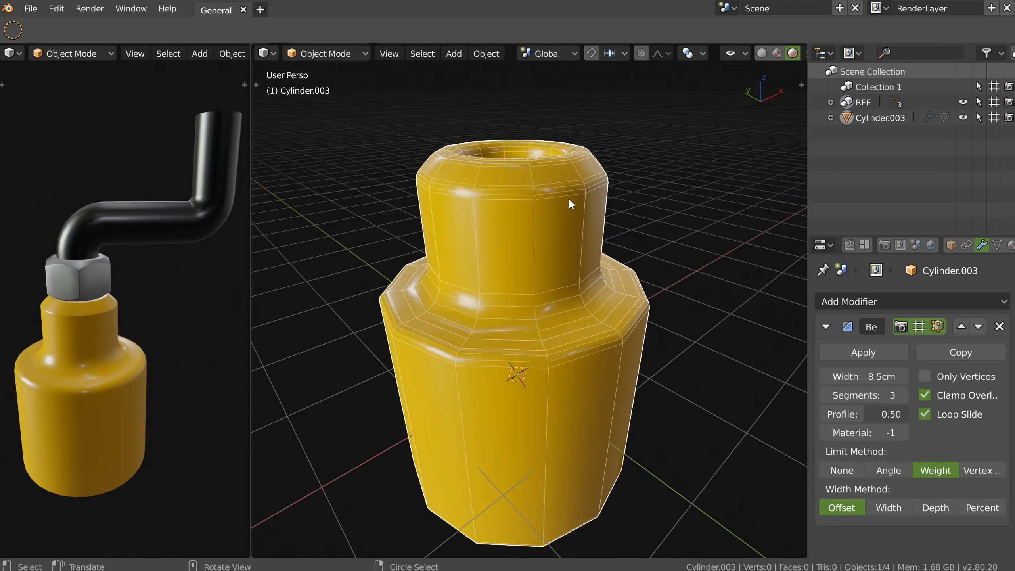
middle_drag(569, 198, 566, 224)
key(Tab)
alt+click(536, 170)
alt+shift+click(536, 147)
alt+shift+click(552, 135)
alt+shift+click(567, 236)
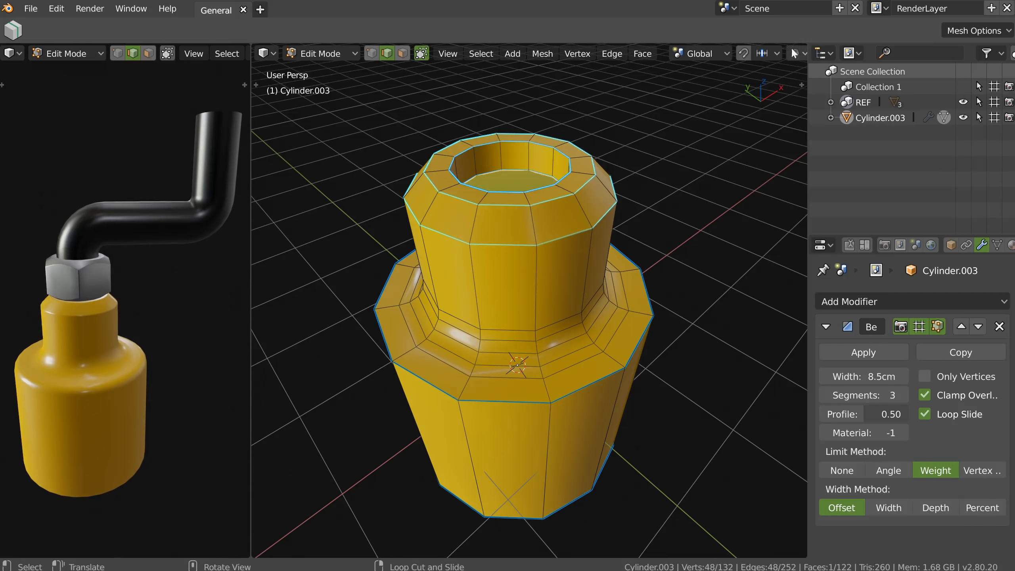
key(n)
click(739, 218)
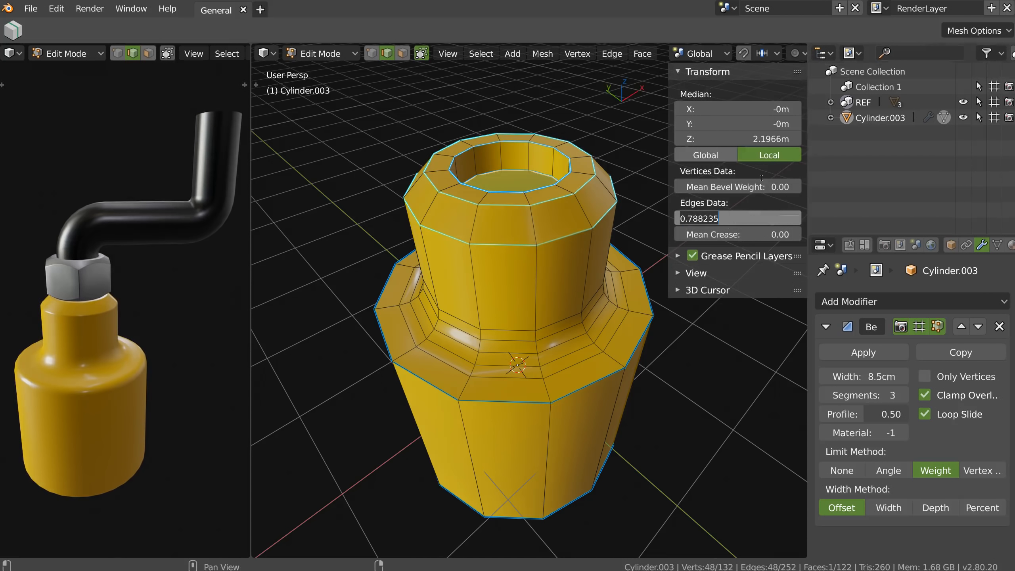
text(1)
key(Return)
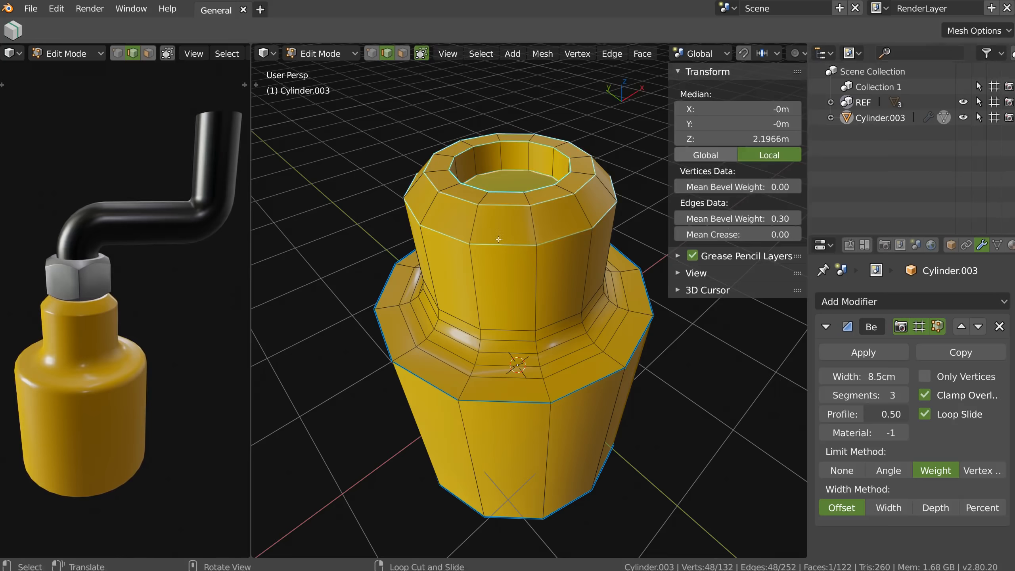
Return to Edit Mode and add three evenly spaced loop cuts around the bottle's lower body.
key(Tab)
middle_drag(494, 176, 506, 230)
scroll(519, 240, down, 4)
middle_drag(523, 264, 433, 241)
scroll(523, 252, up, 3)
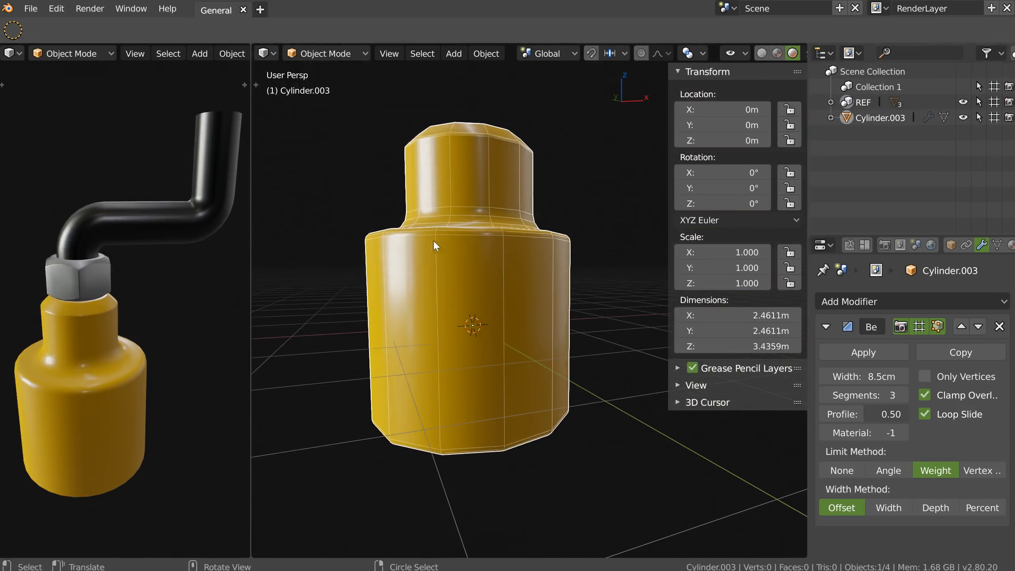
key(Tab)
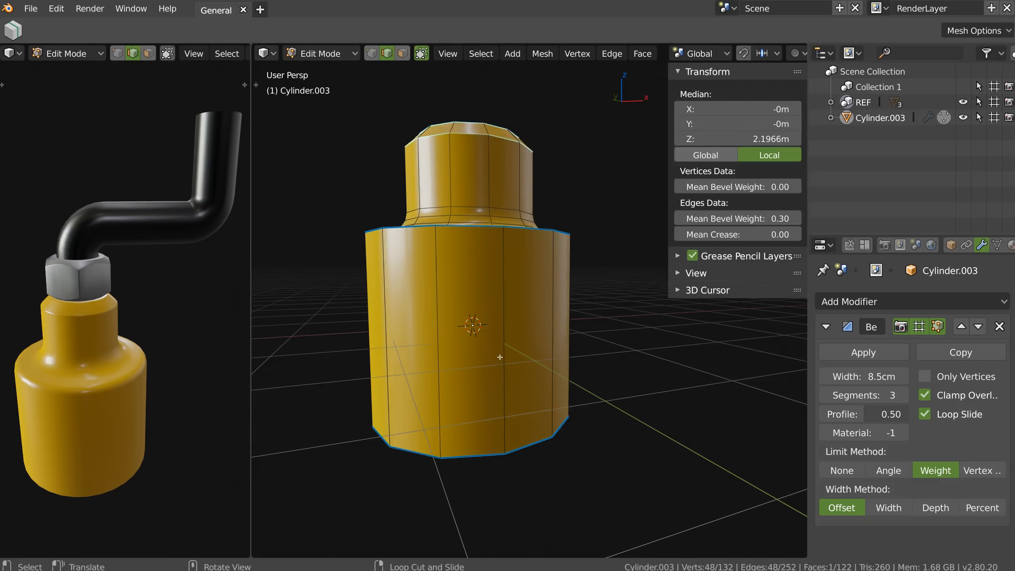
key(ctrl+r)
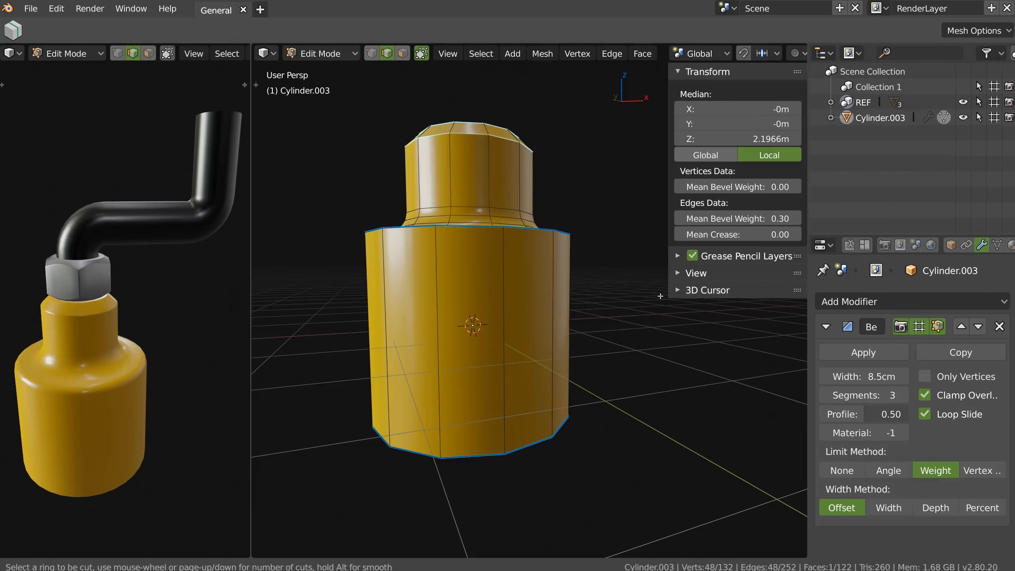
scroll(514, 338, up, 4)
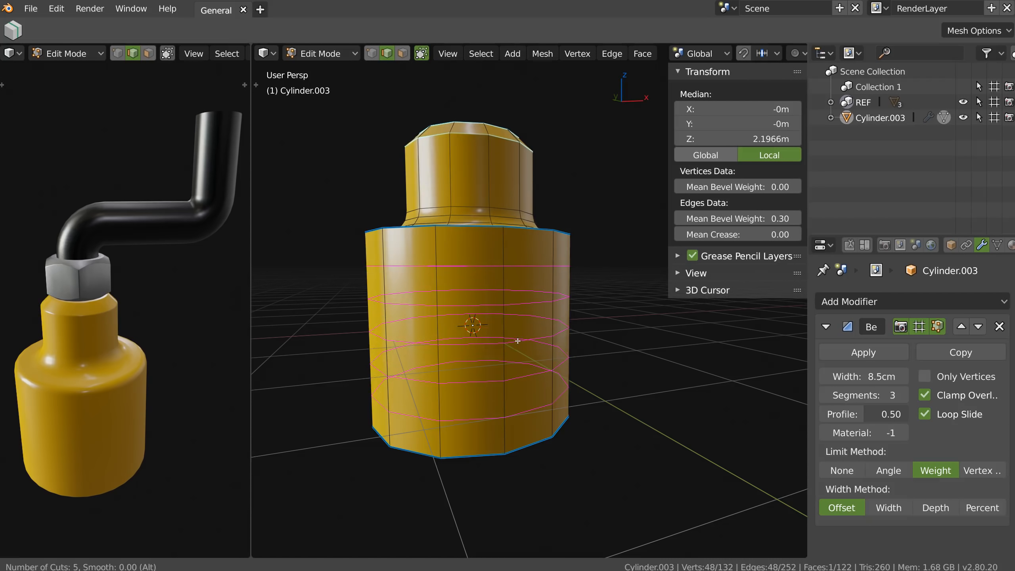
scroll(513, 343, down, 2)
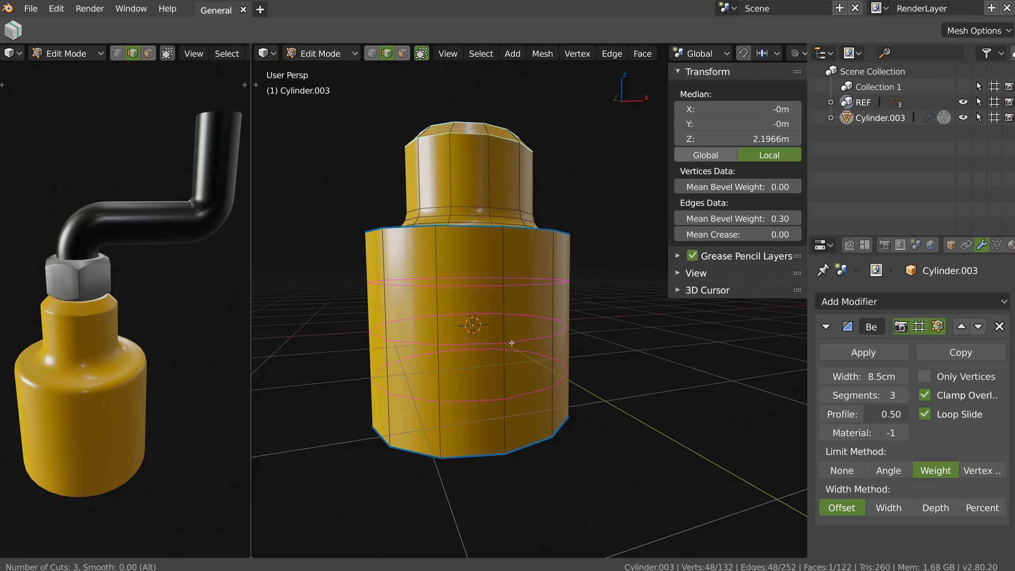
middle_drag(504, 338, 397, 241)
middle_drag(470, 301, 492, 215)
Add one centred loop cut around the bottle's neck.
key(ctrl+r)
click(470, 177)
right_click(475, 180)
middle_drag(503, 202, 480, 187)
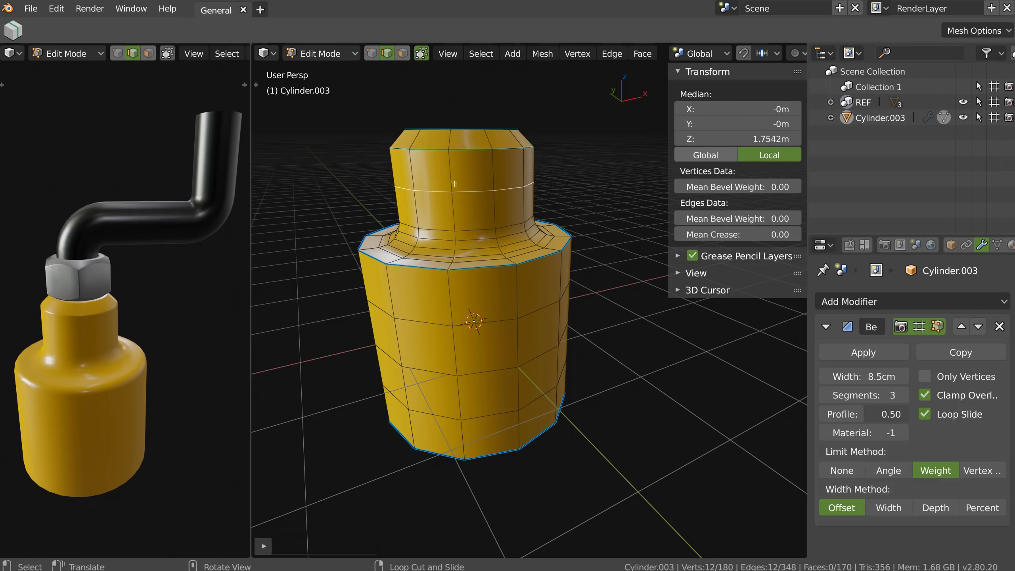
In face selection, select the bottle's bottom face, apply Poke Faces to it and return to Object Mode.
key(Tab)
middle_drag(510, 213, 513, 131)
key(Tab)
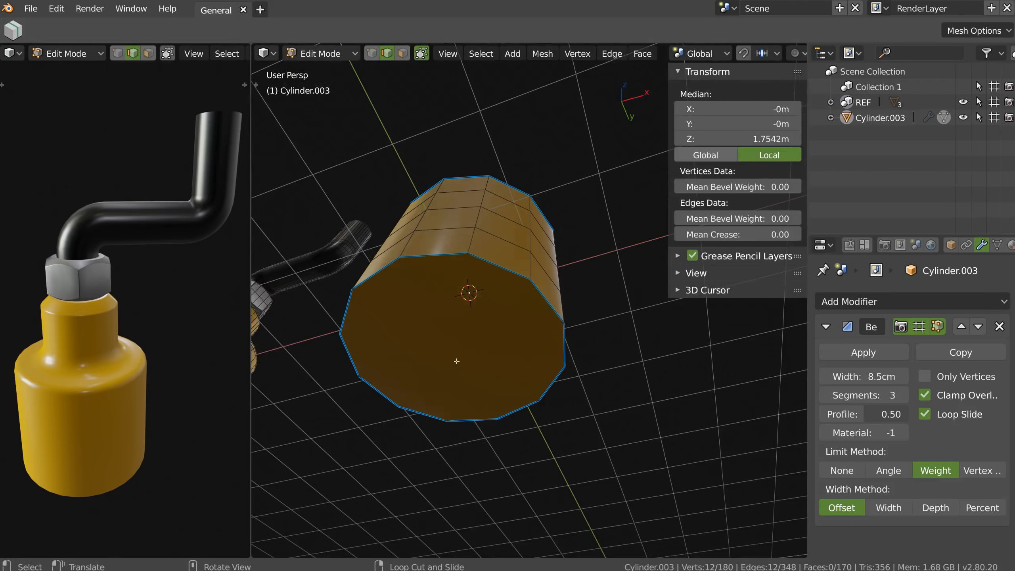
click(402, 53)
click(462, 317)
middle_drag(462, 316, 463, 316)
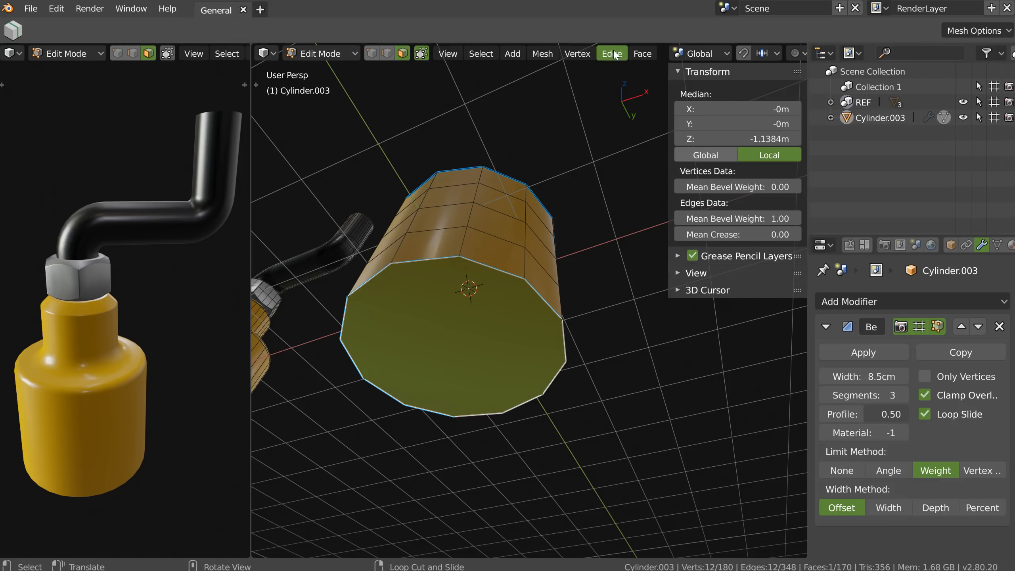
click(643, 56)
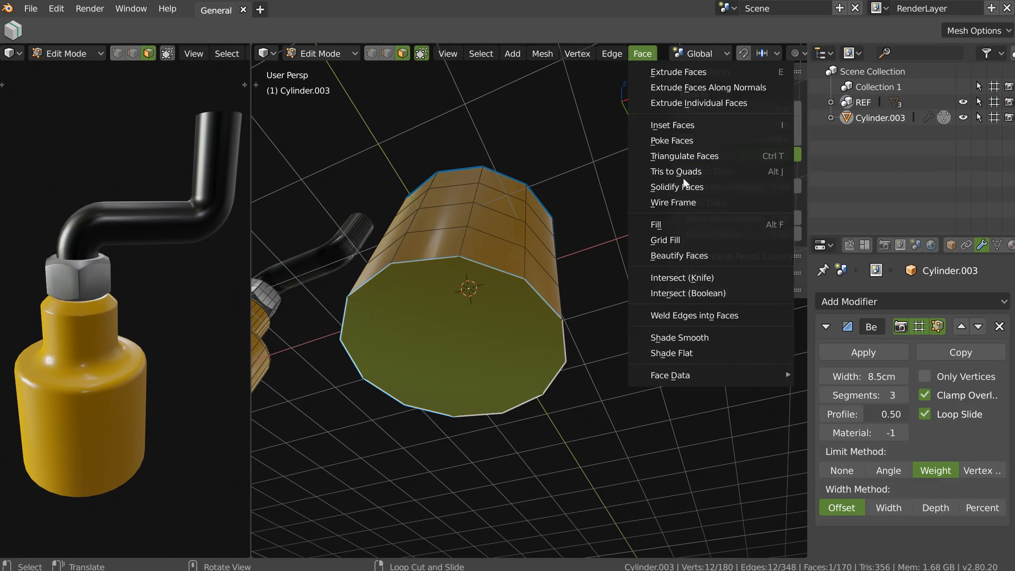
click(671, 141)
key(Tab)
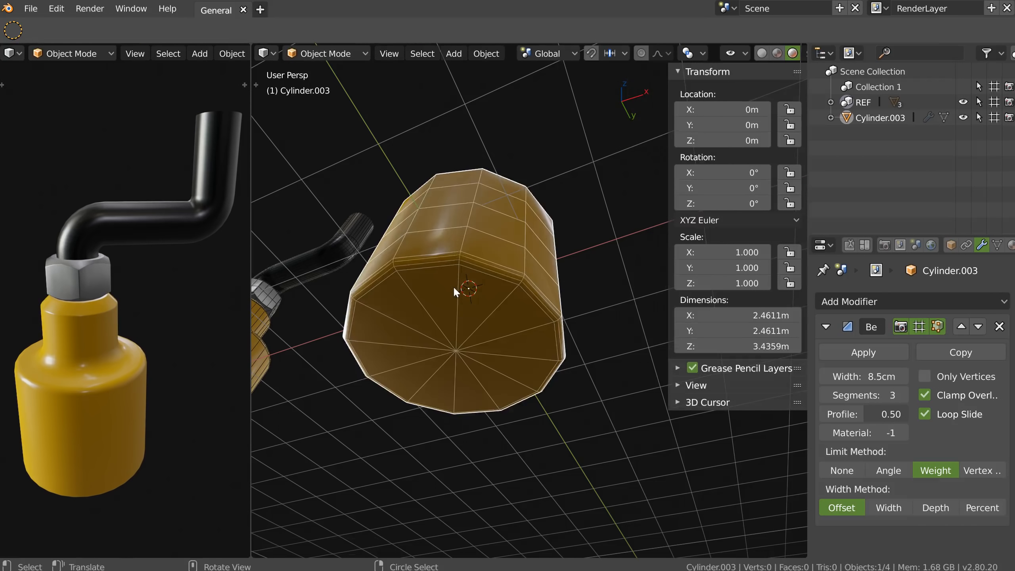
Toggle the Bevel modifier's viewport display to compare the bottle with and without it, leaving it turned off.
scroll(447, 285, up, 2)
middle_drag(460, 239, 464, 296)
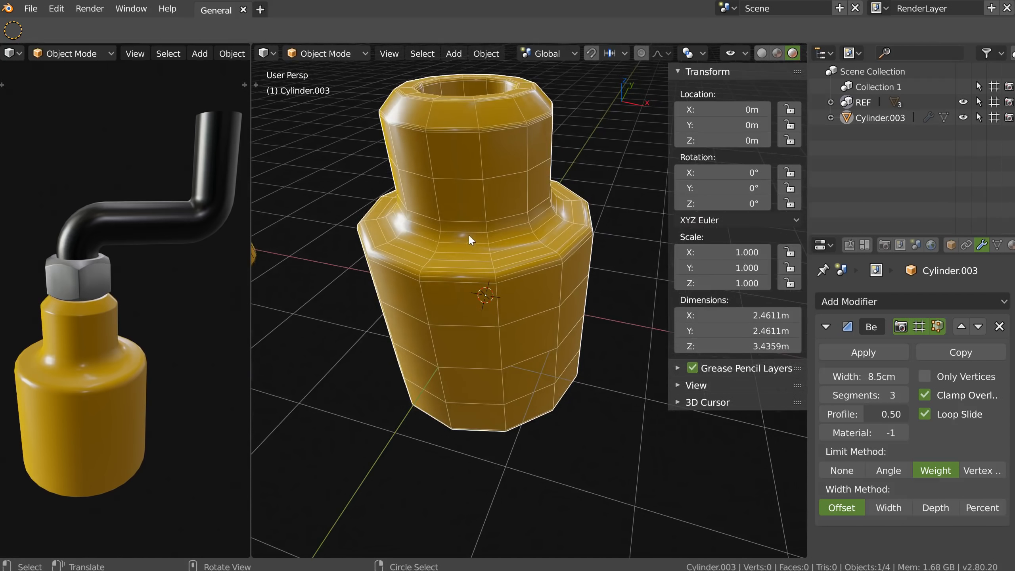
middle_drag(503, 233, 515, 220)
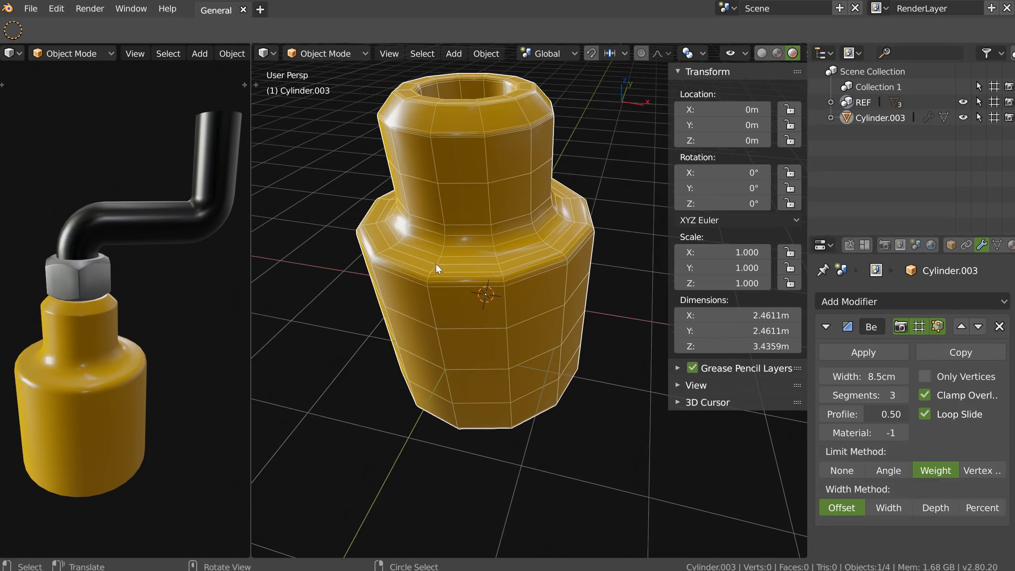
middle_drag(433, 266, 402, 238)
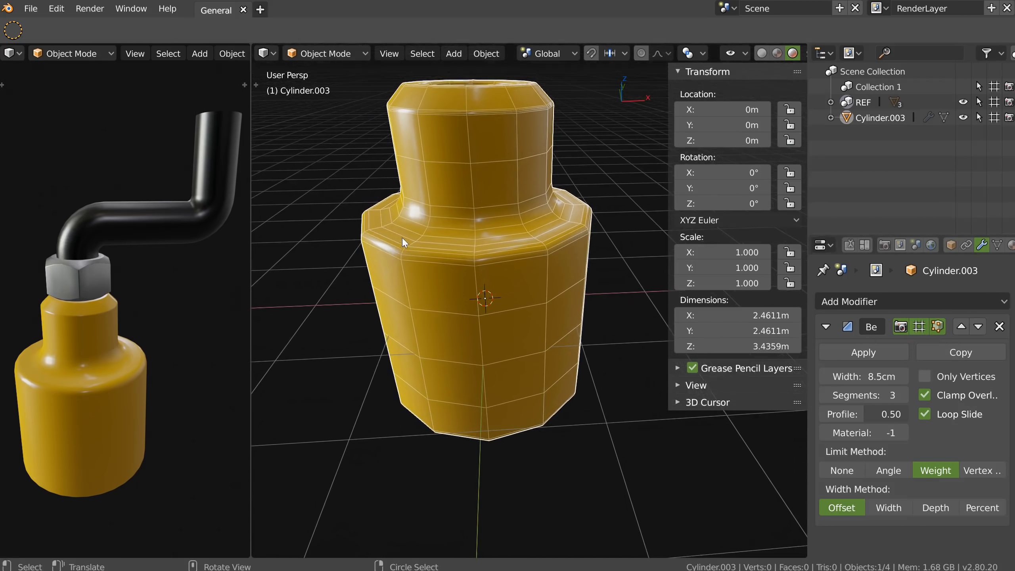
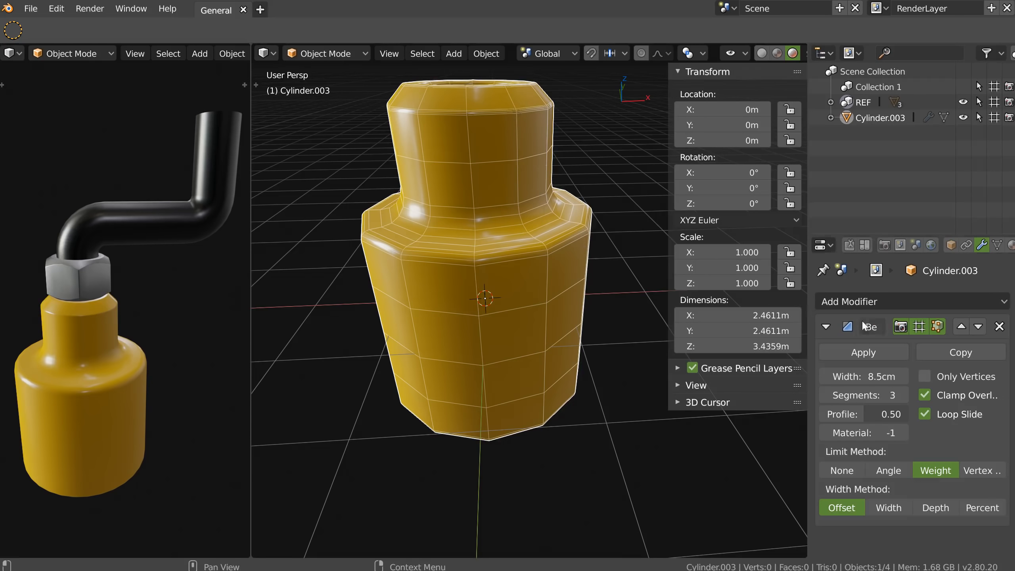
click(919, 326)
click(918, 327)
click(917, 329)
click(917, 328)
click(920, 327)
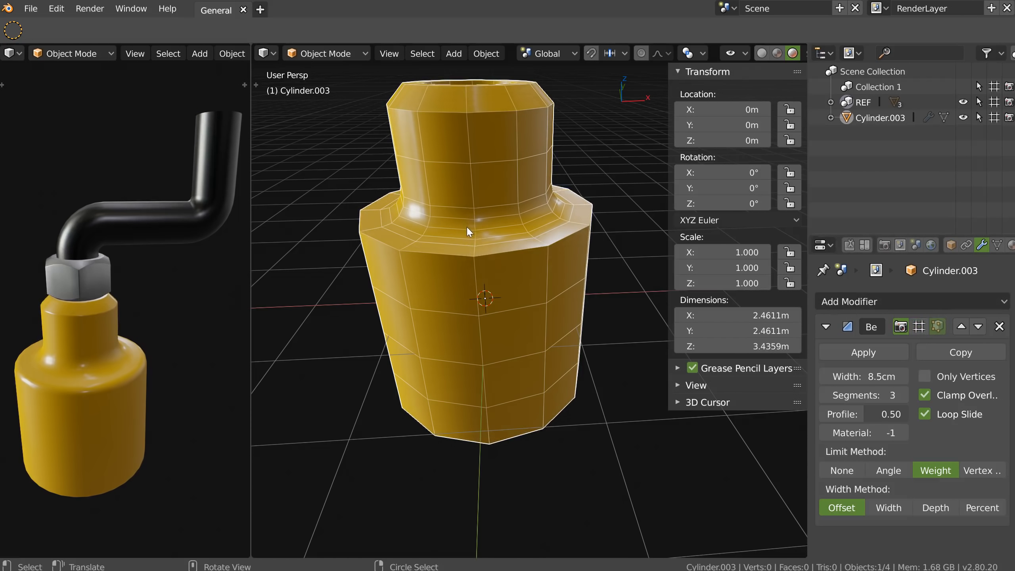
Add a new mesh cylinder and move it along the X axis, clear of the bottle.
middle_drag(499, 279, 540, 262)
shift+middle_drag(651, 262, 554, 282)
scroll(555, 284, down, 3)
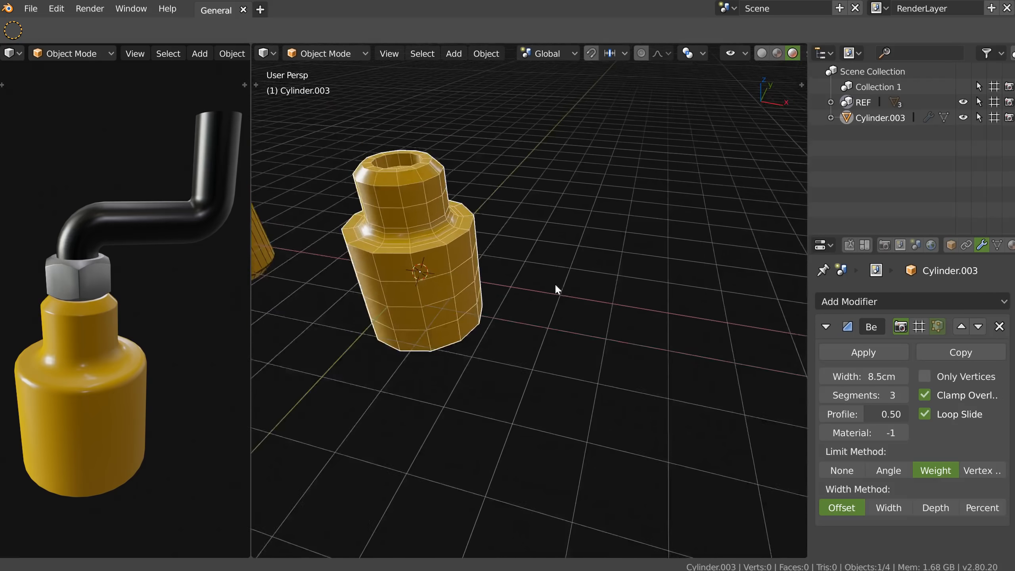
shift+middle_drag(695, 284, 657, 282)
middle_drag(527, 278, 516, 283)
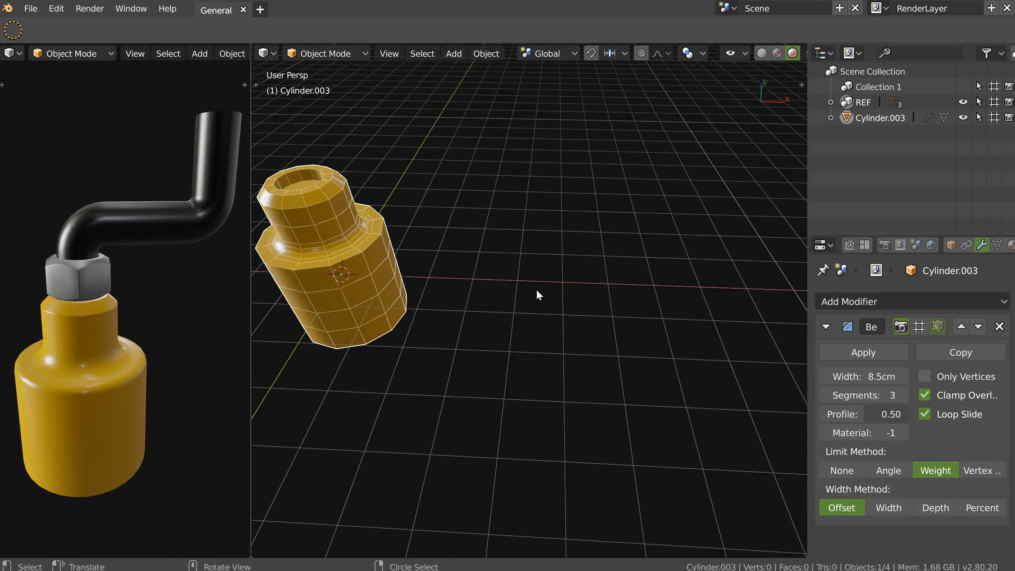
key(shift+a)
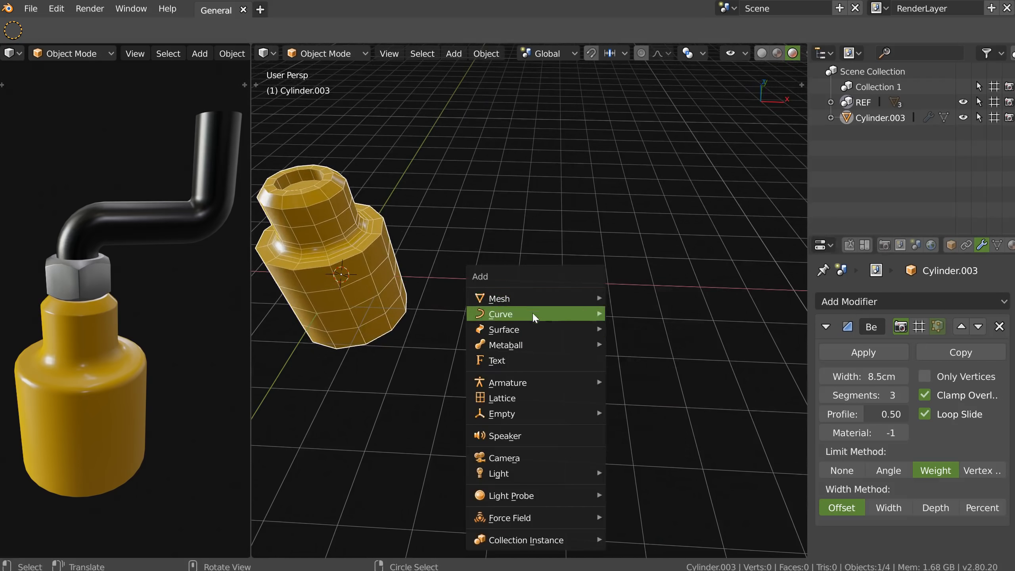
mouse_move(538, 299)
click(646, 376)
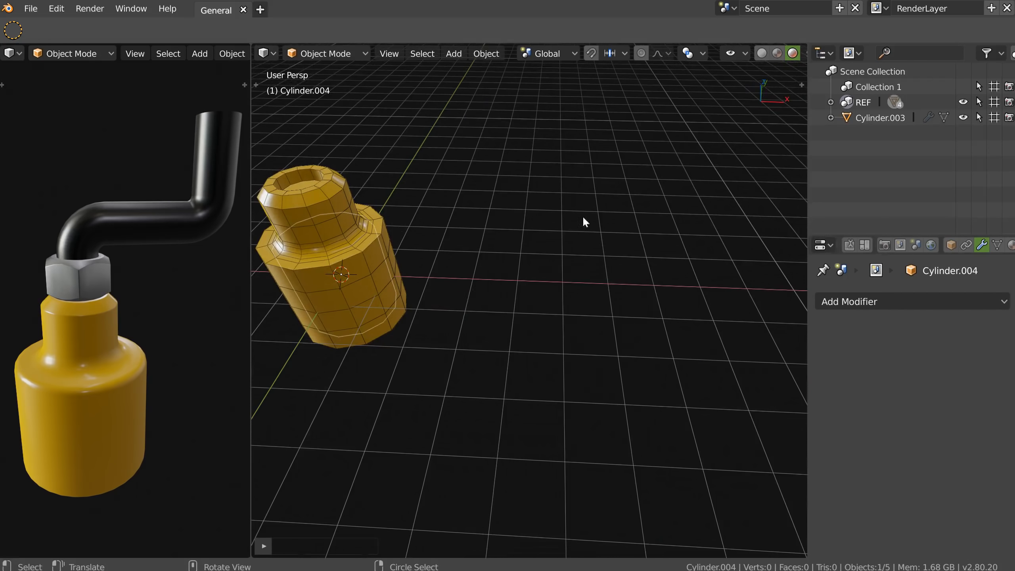
key(g)
key(x)
click(662, 310)
key(KP_Decimal)
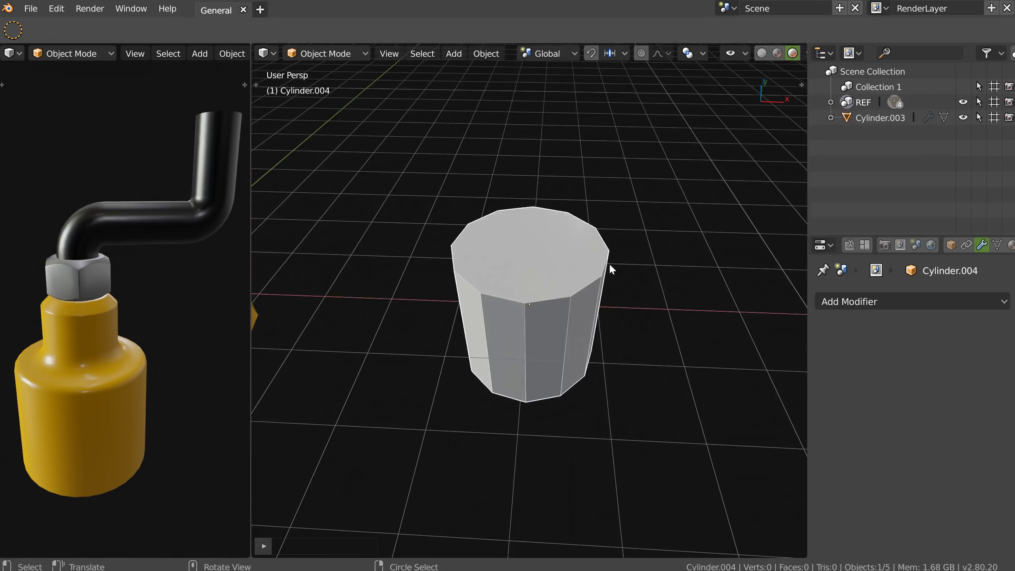
In Edit Mode, inset the new cylinder's top face to about half its diameter.
key(Tab)
middle_drag(531, 310, 527, 291)
ctrl+middle_drag(526, 291, 515, 257)
middle_drag(515, 257, 532, 273)
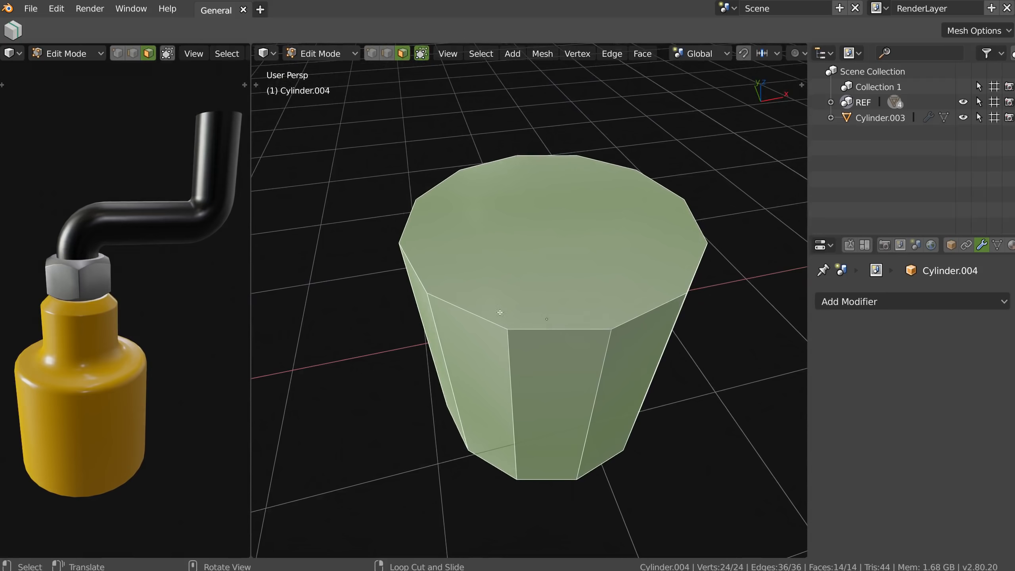
middle_drag(505, 329, 527, 272)
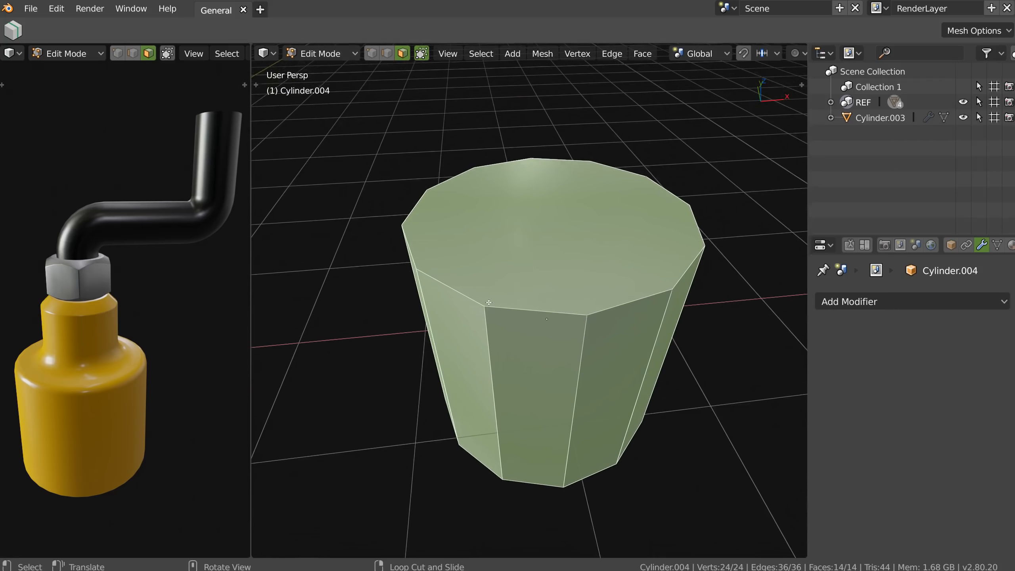
middle_drag(561, 205, 556, 161)
middle_drag(467, 341, 539, 268)
scroll(553, 275, down, 1)
key(Tab)
key(Tab)
click(540, 224)
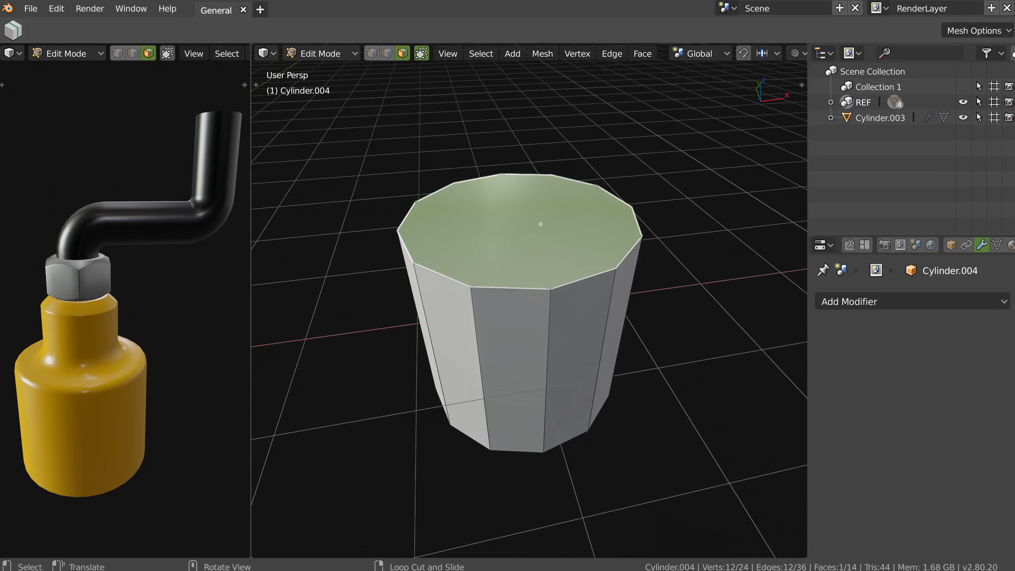
key(i)
click(552, 212)
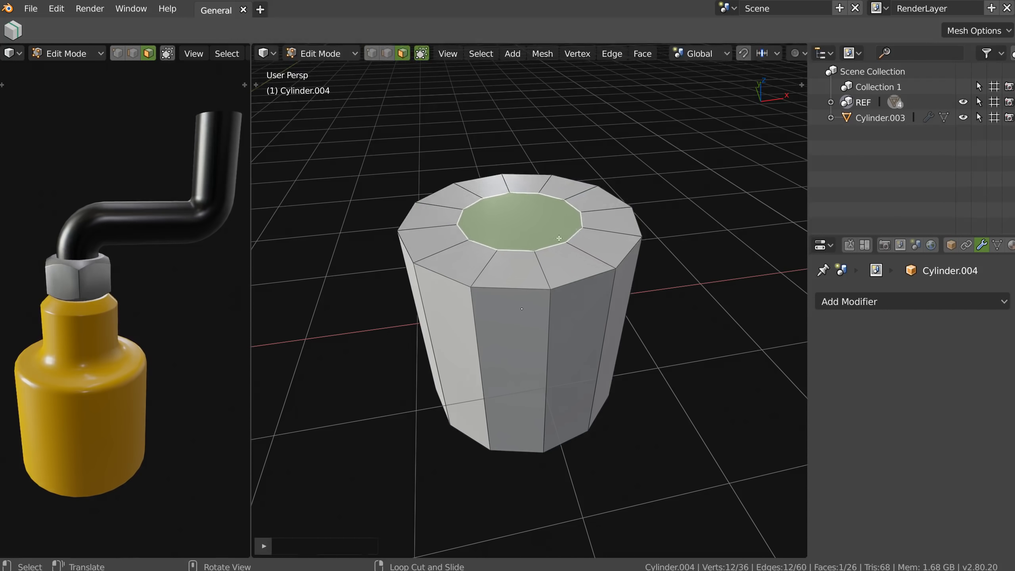
Extrude the inset top face upward to form the neck and return to Object Mode.
key(e)
click(544, 134)
middle_drag(544, 134, 504, 157)
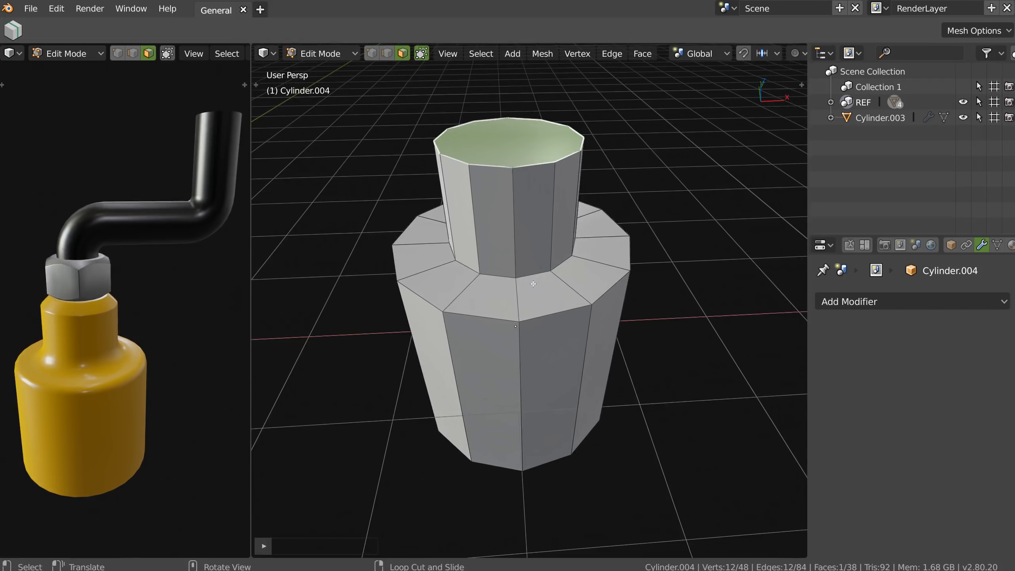
middle_drag(535, 287, 524, 250)
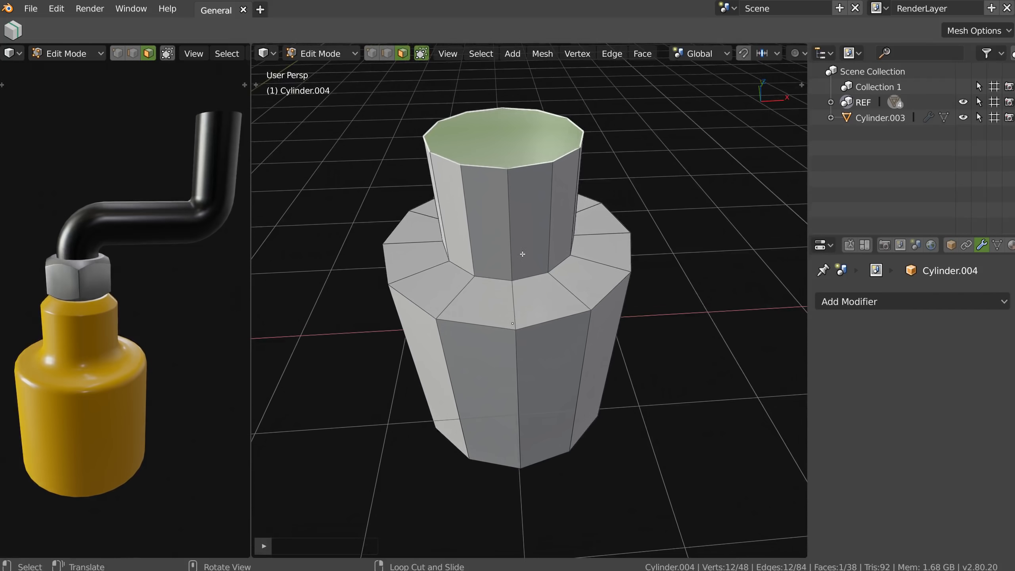
middle_drag(529, 315, 517, 244)
key(Tab)
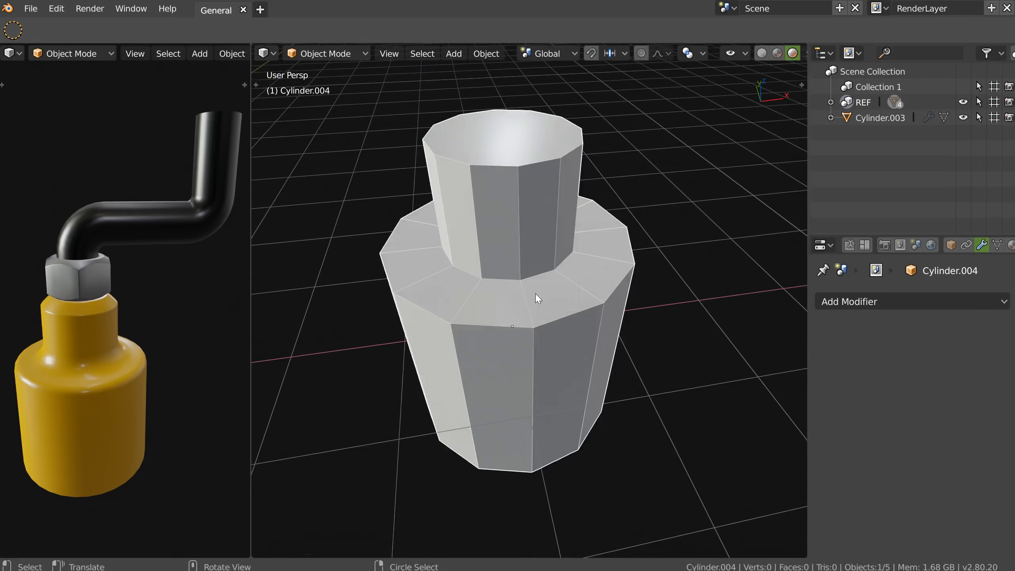
In vertex selection, select the loop at the neck's base and assign it to a new vertex group with weight 1.000.
key(Tab)
key(Tab)
key(Tab)
key(1)
alt+click(535, 278)
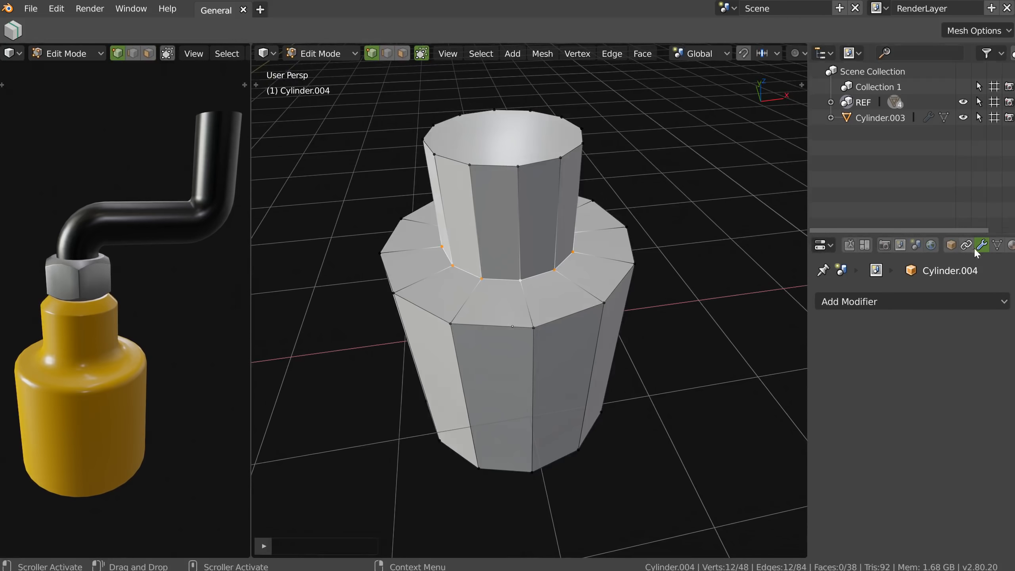
click(997, 245)
scroll(874, 346, down, 5)
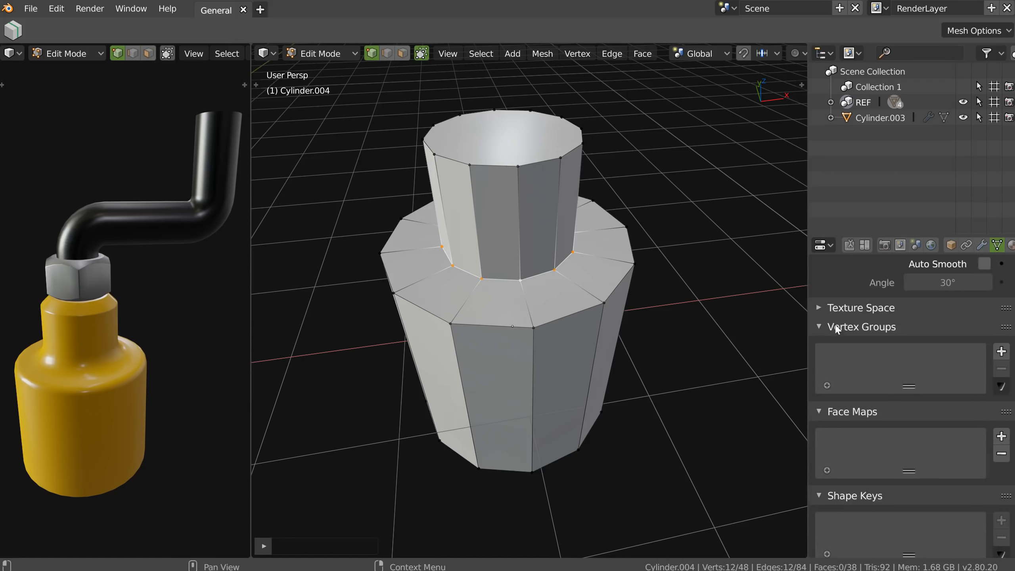
click(1000, 351)
click(838, 448)
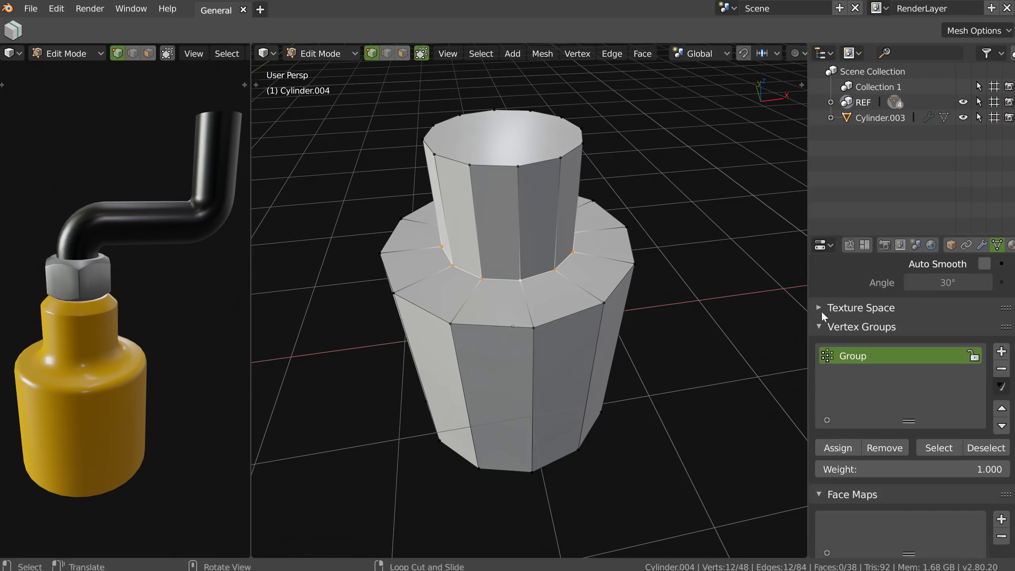
Select the body's upper and lower rims plus the neck's top rim, and assign them to a second new vertex group.
alt+click(555, 320)
alt+shift+click(552, 472)
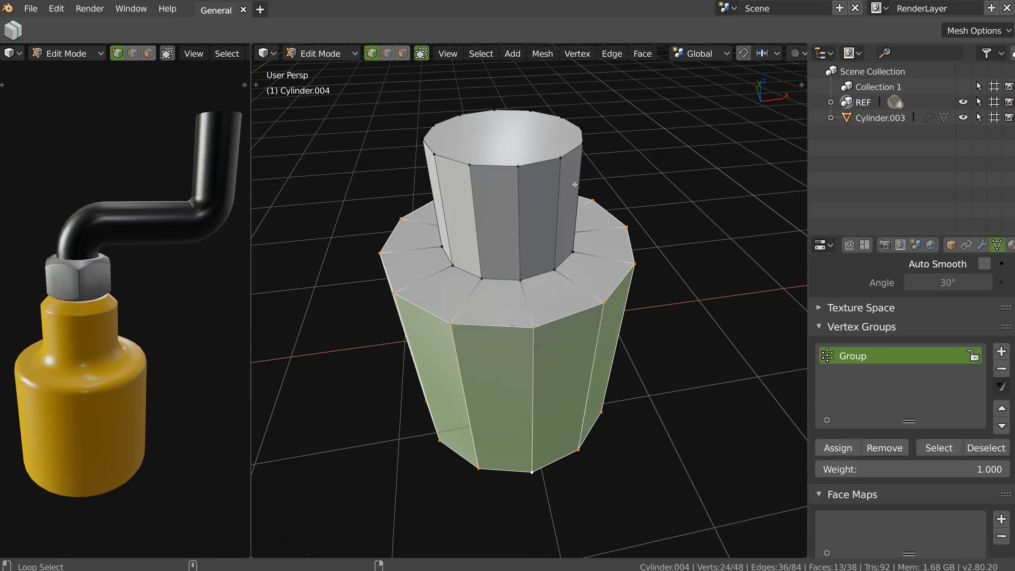
alt+shift+click(532, 167)
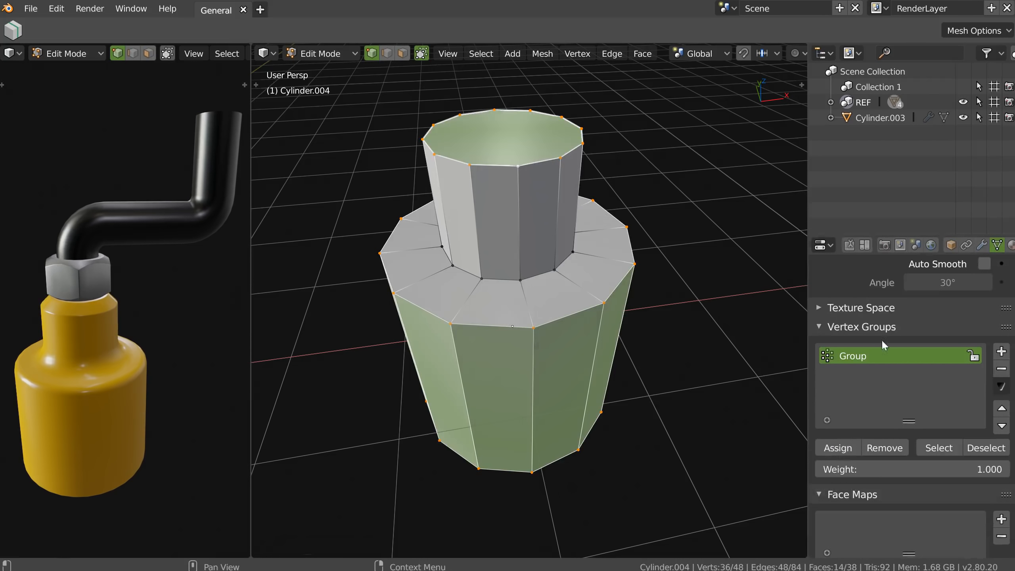
click(1001, 351)
click(837, 447)
Return to Object Mode and add two Bevel modifiers to the new cylinder.
key(Tab)
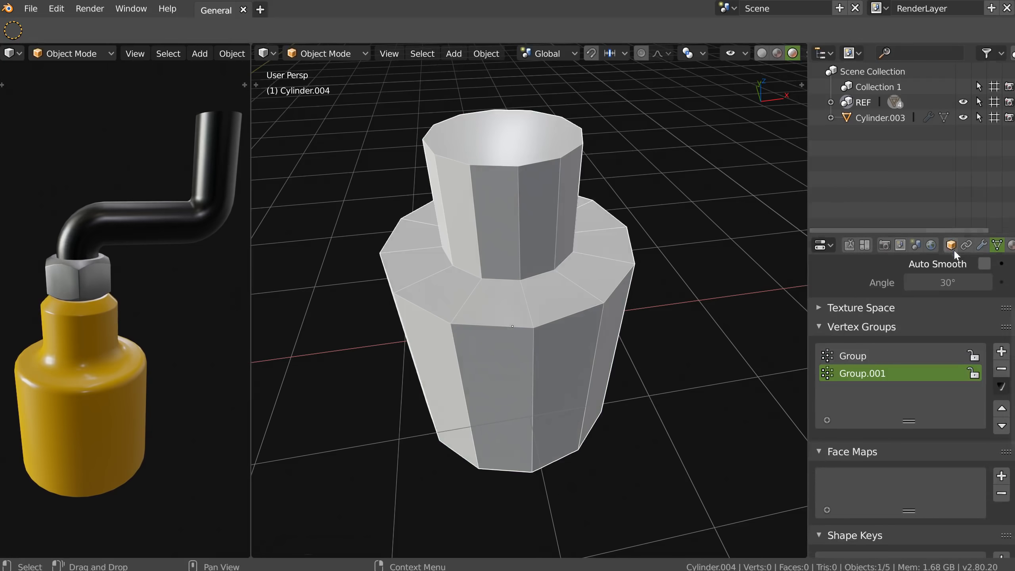
click(981, 244)
click(859, 305)
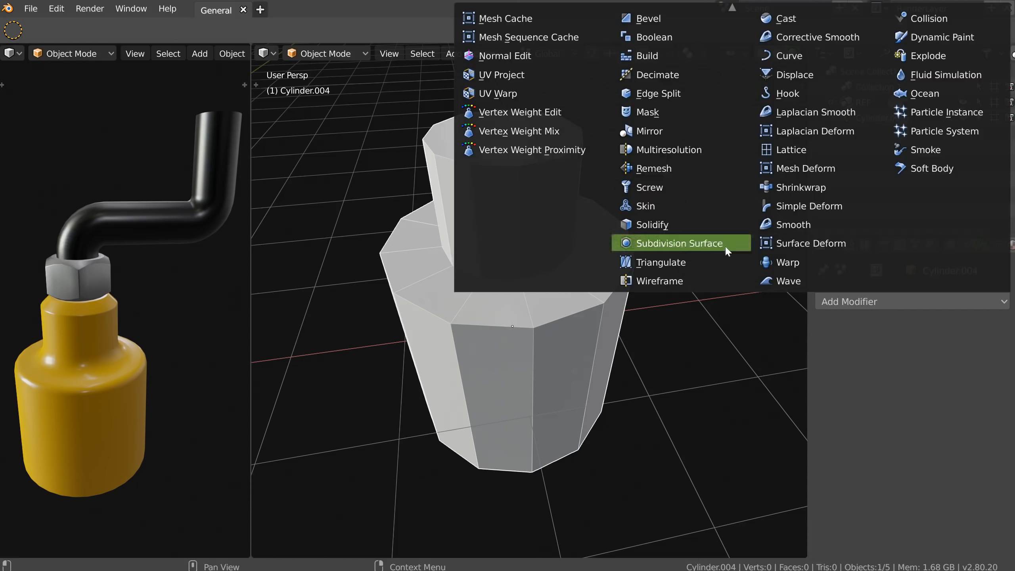
click(644, 20)
click(881, 300)
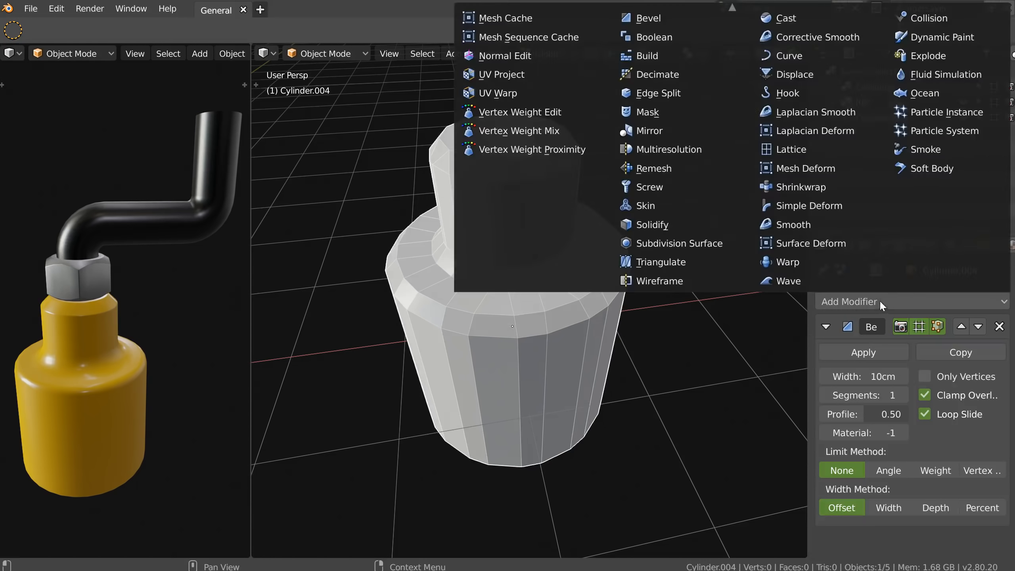
click(643, 20)
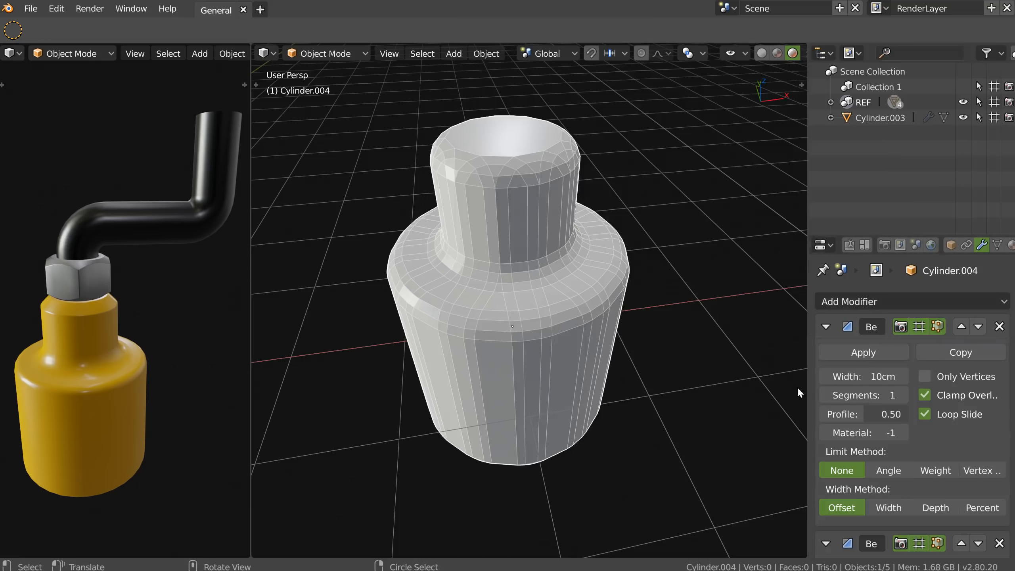
Limit the first Bevel modifier to the vertex group named Group and set it to 3 segments.
key(g)
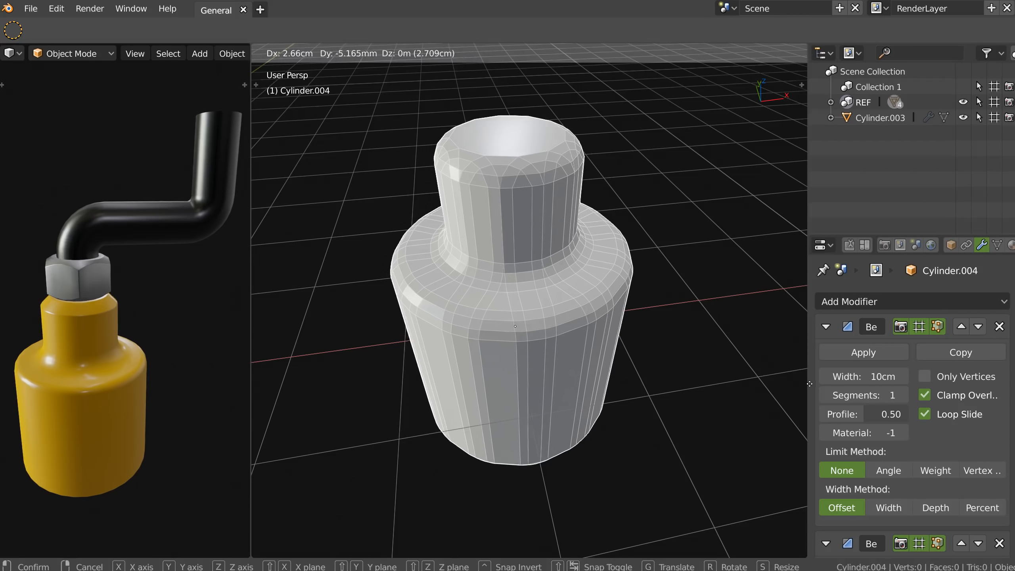
key(Escape)
drag(806, 383, 753, 382)
click(984, 476)
click(795, 507)
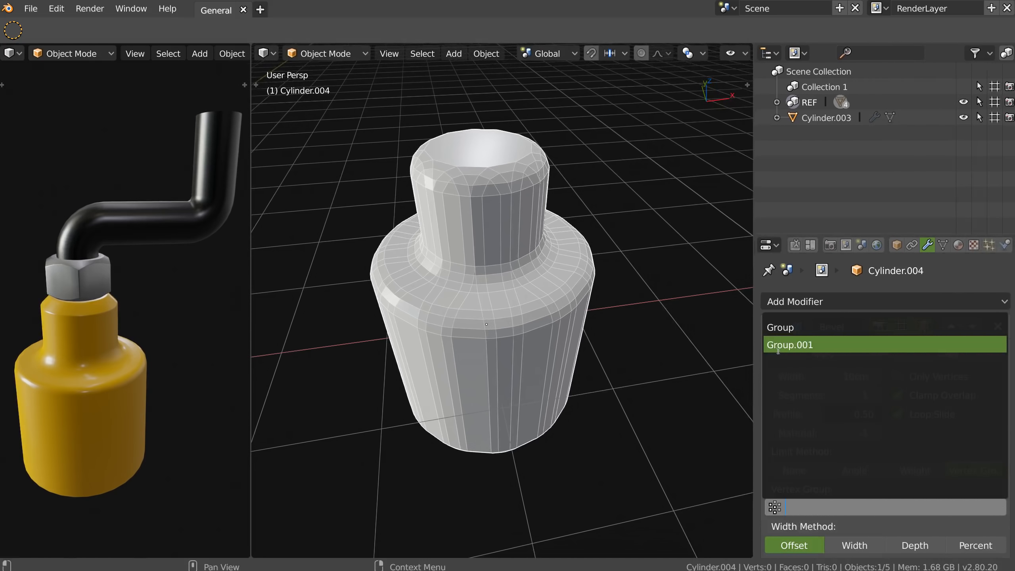
click(778, 328)
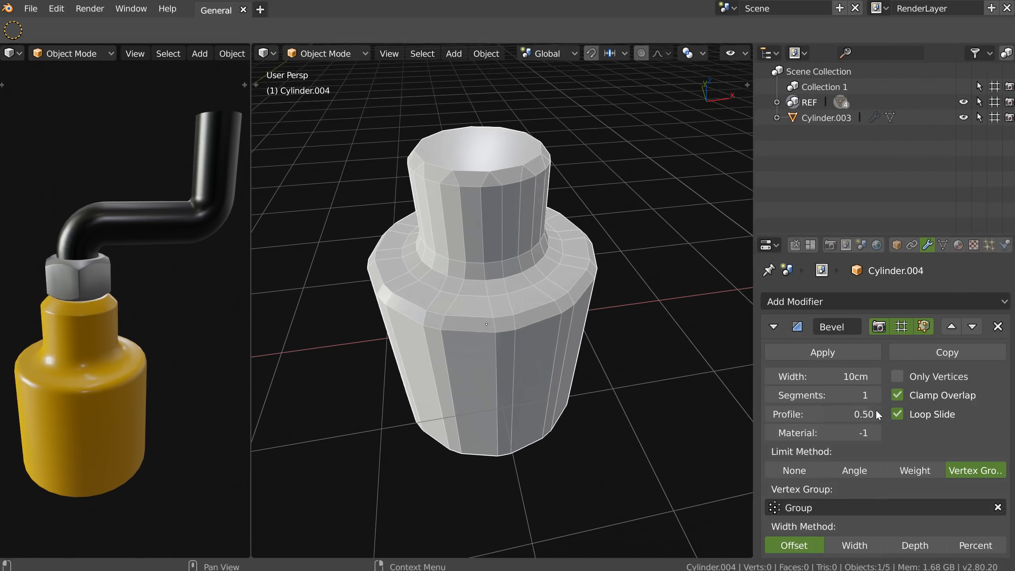
click(875, 394)
click(875, 395)
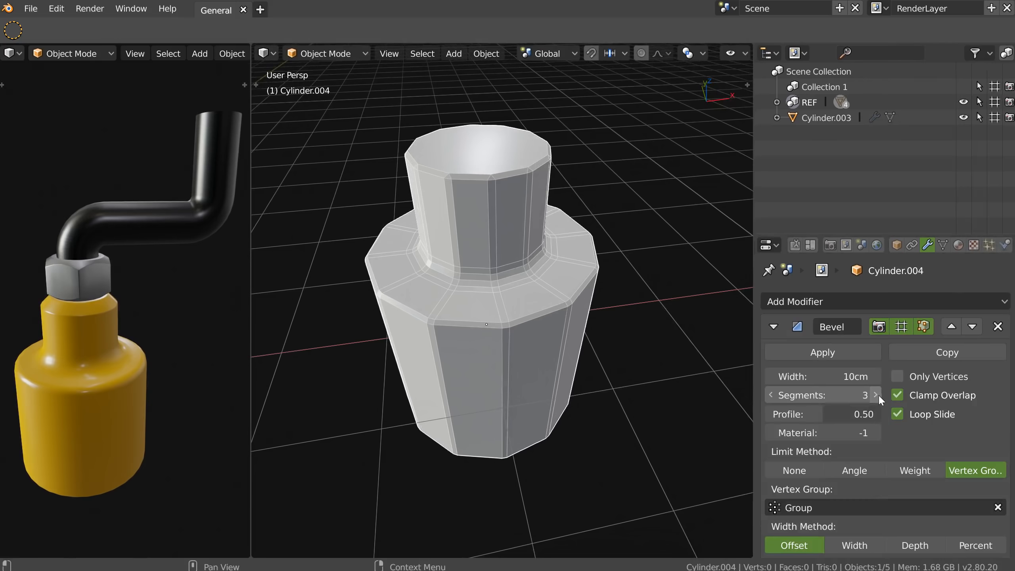
Limit the second Bevel modifier to vertex group Group.001, with 3 segments and a width of 4.5 cm.
click(773, 327)
click(901, 327)
click(901, 327)
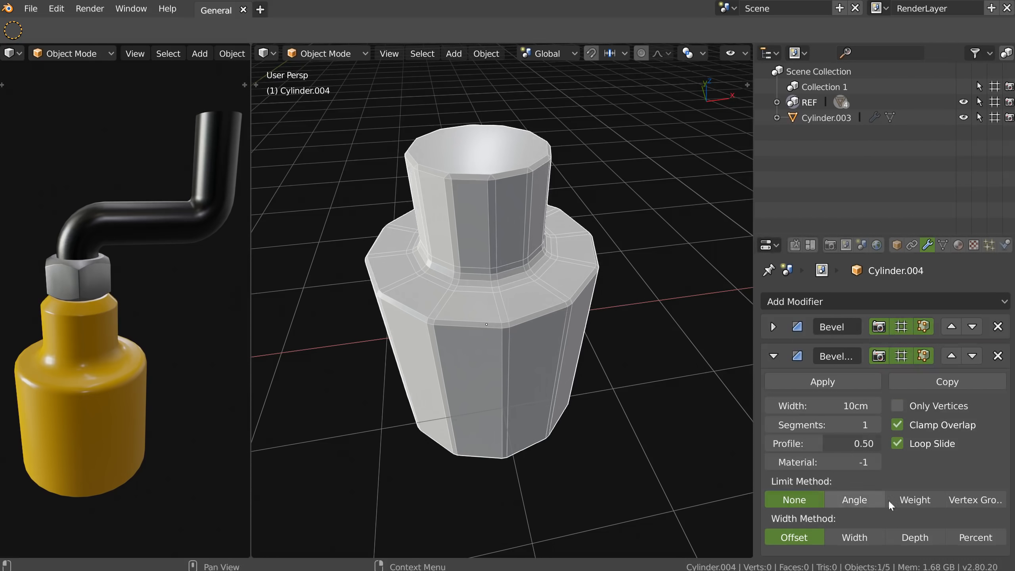
click(974, 500)
click(776, 538)
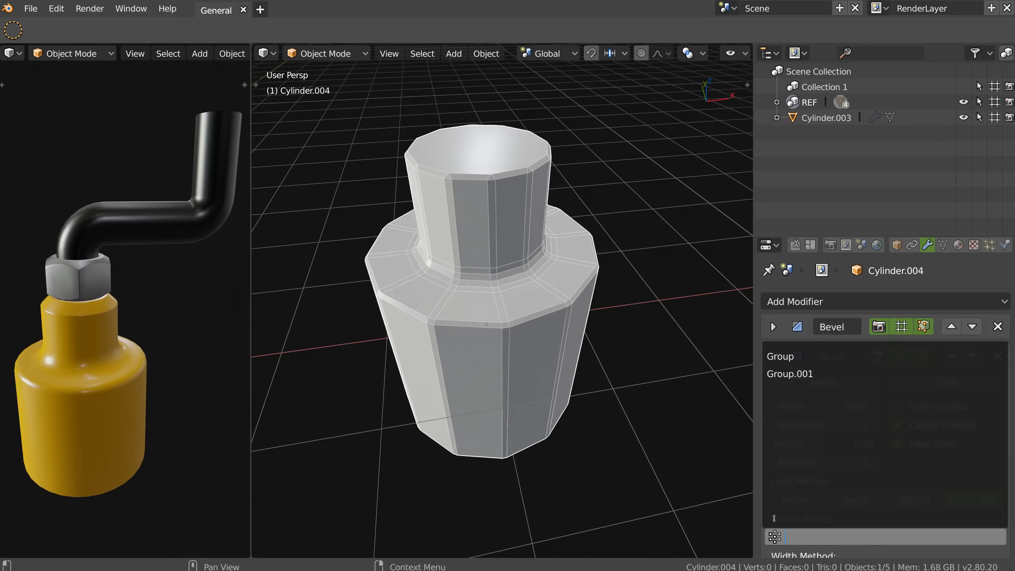
click(779, 375)
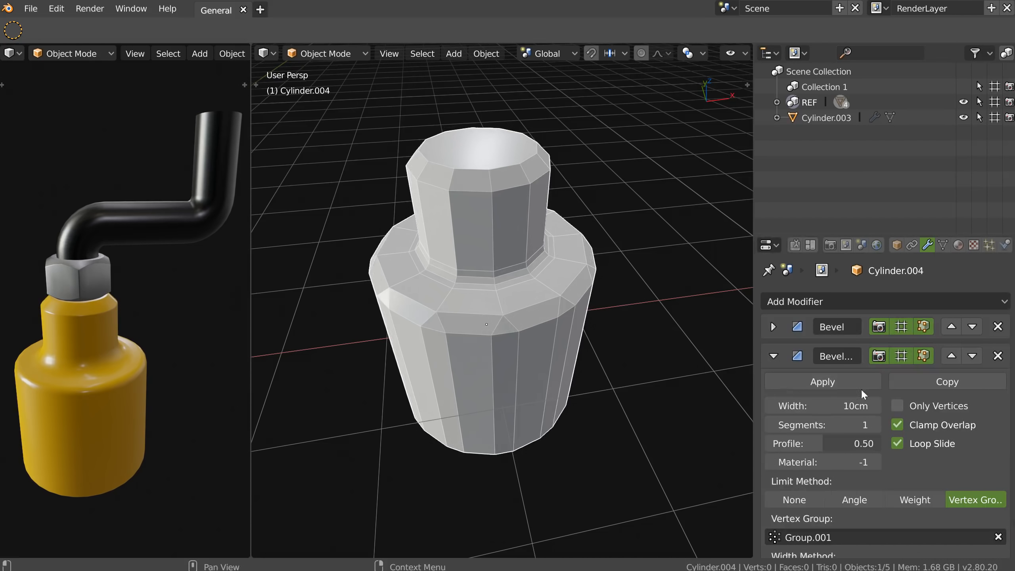
click(875, 424)
click(875, 425)
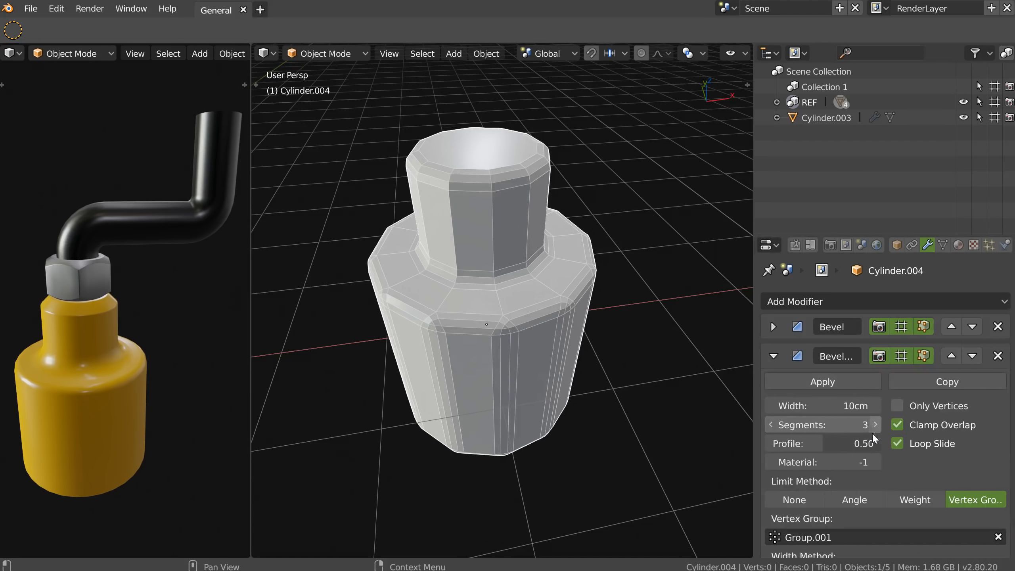
drag(826, 405, 803, 406)
In Edit Mode, add three evenly spaced edge loops around the cylinder's body.
middle_drag(488, 360, 499, 306)
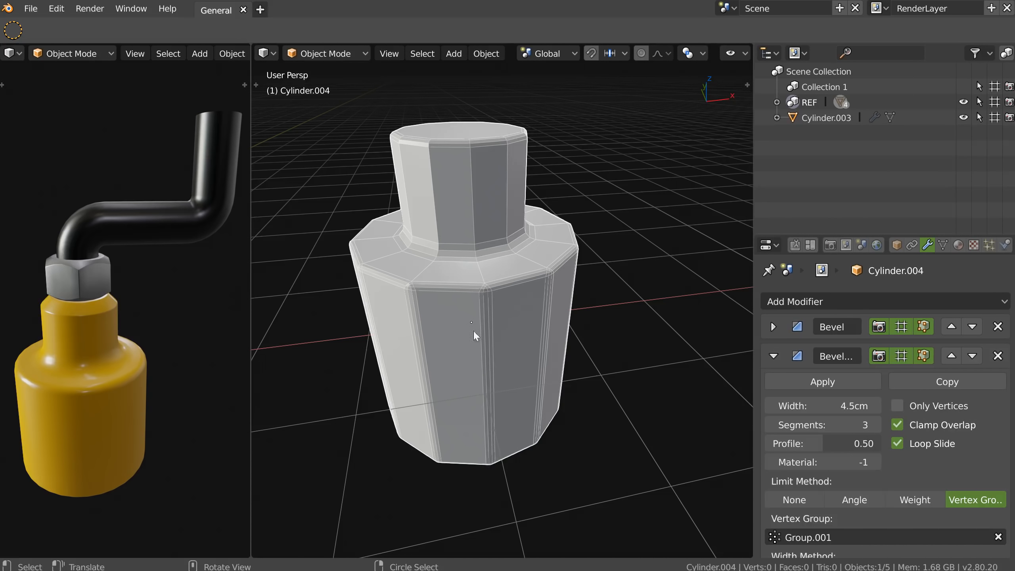
middle_drag(490, 367, 487, 338)
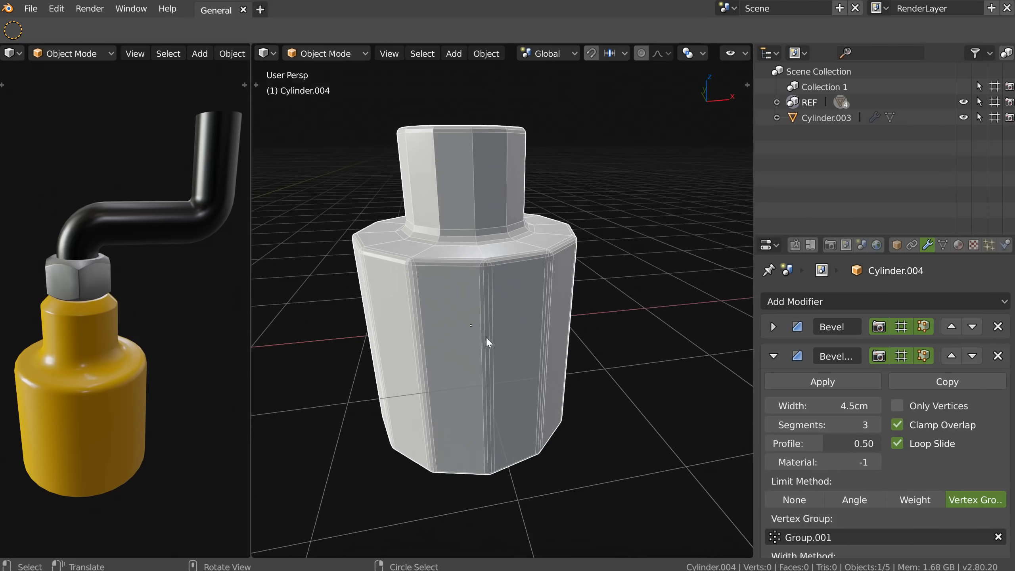
key(Tab)
key(ctrl+r)
scroll(492, 328, up, 2)
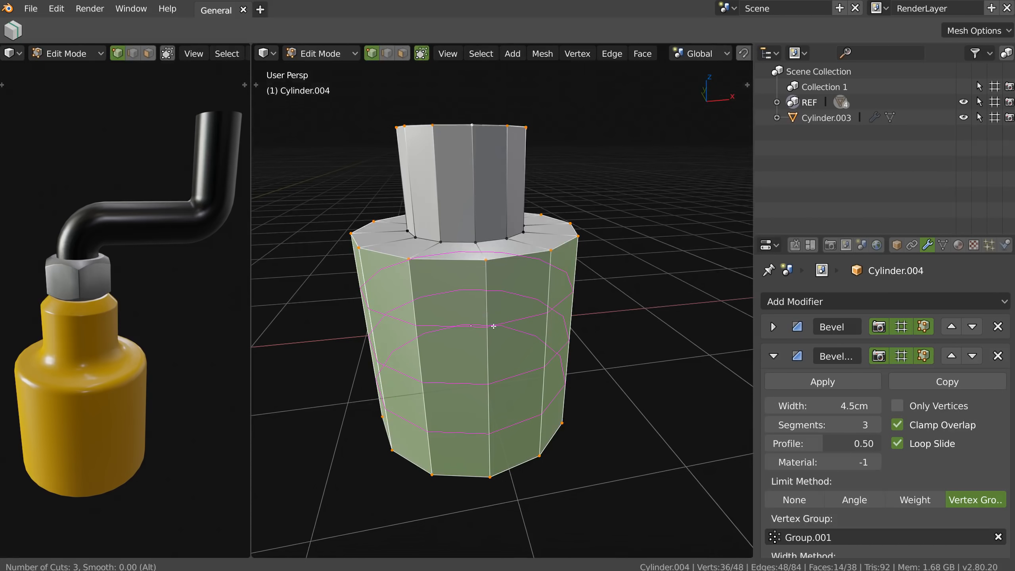
click(496, 322)
right_click(492, 323)
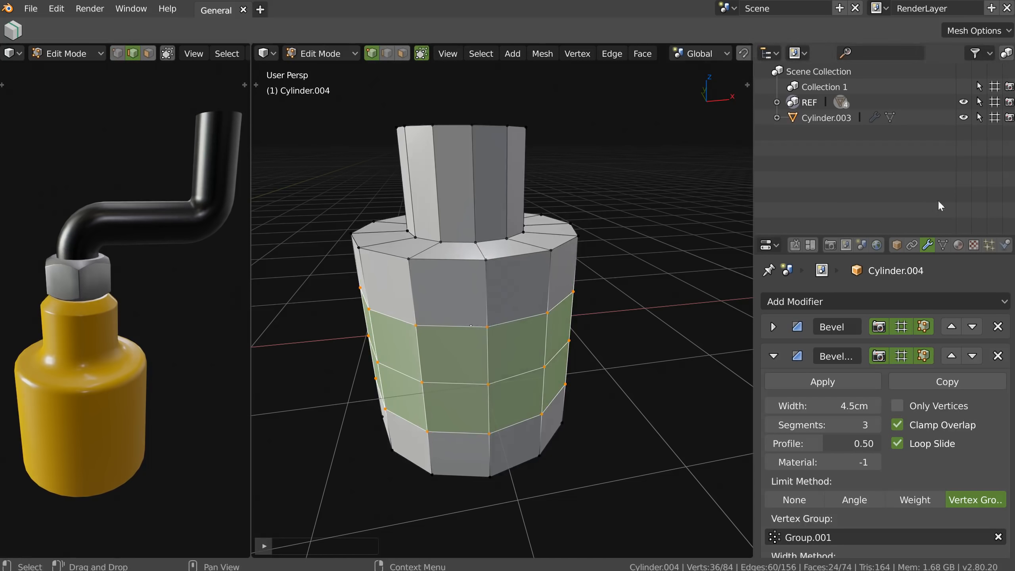
Remove the new loops' vertices from vertex group Group.001 and return to Object Mode.
click(943, 245)
click(813, 353)
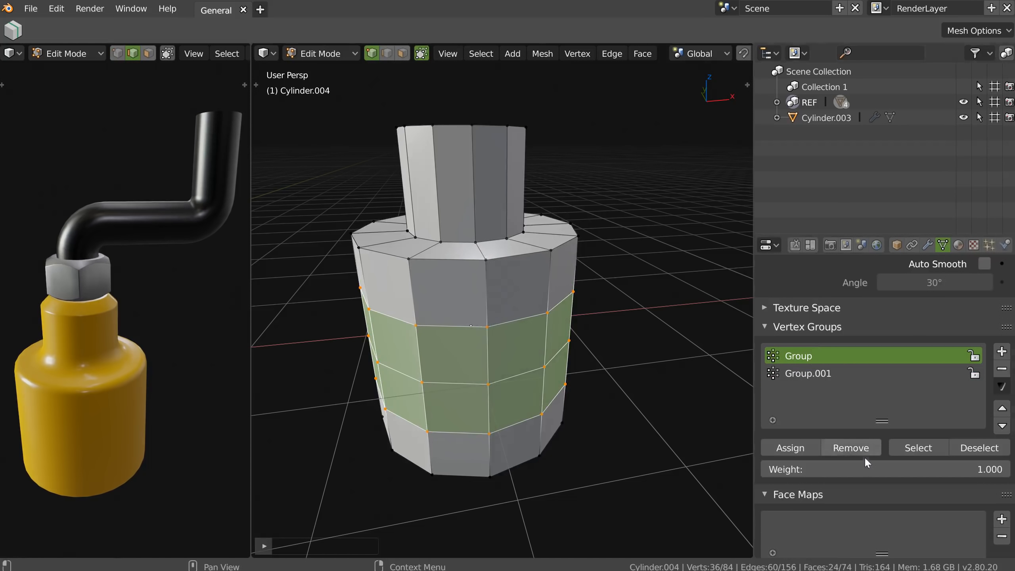
click(805, 373)
click(851, 447)
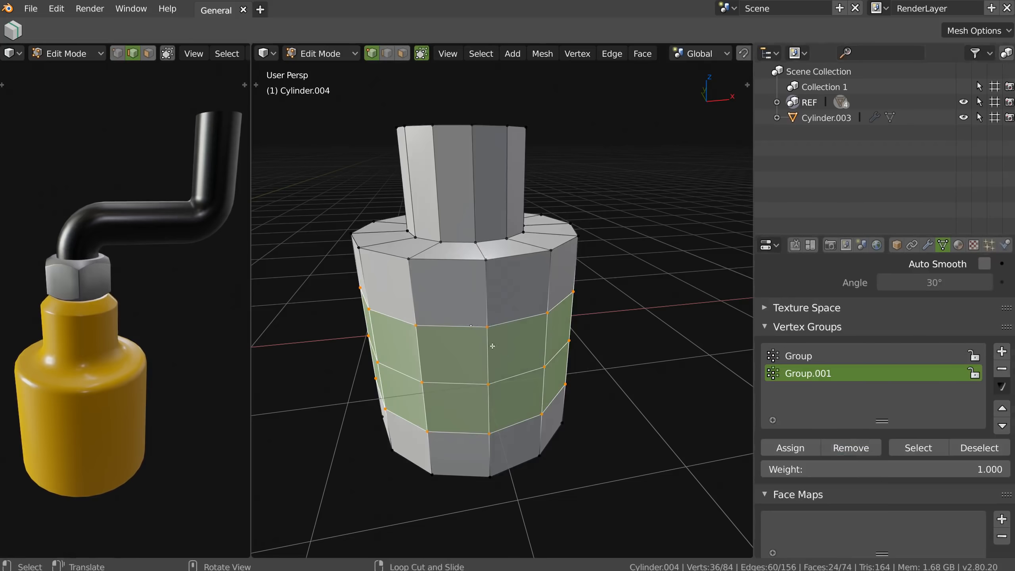
key(Tab)
Widen the rim bevel of Group.001 and set the neck-base Bevel modifier's width to 13 cm.
mouse_move(496, 265)
middle_down()
mouse_move(478, 299)
mouse_move(457, 301)
mouse_move(474, 276)
mouse_move(507, 273)
middle_up()
scroll(507, 273, down, 2)
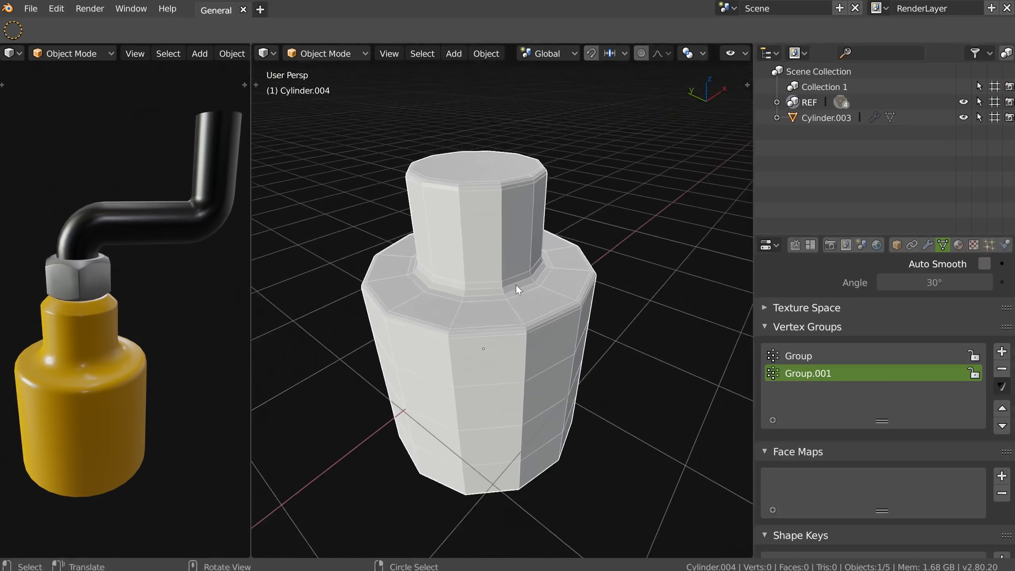
click(927, 244)
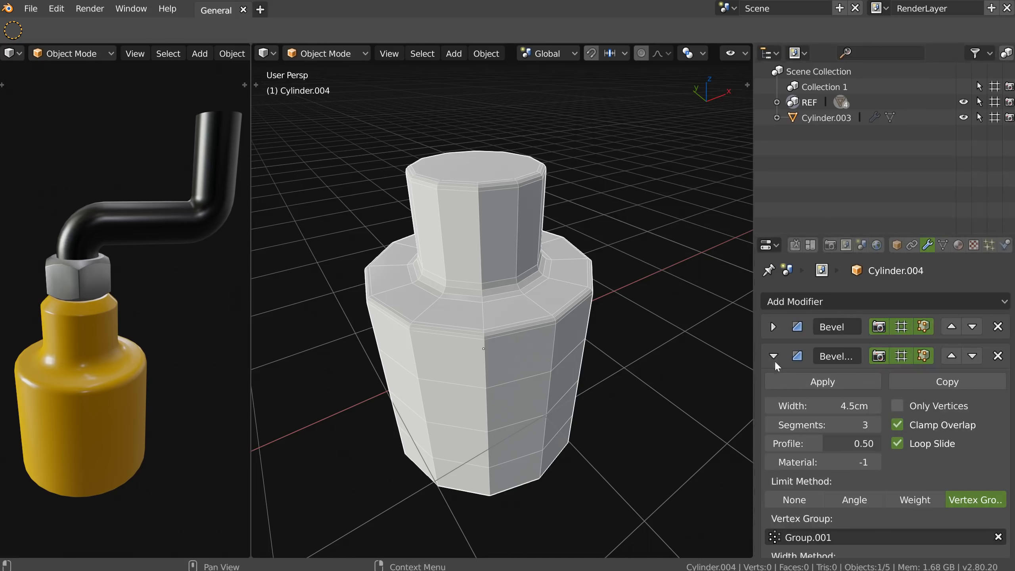
drag(816, 407, 821, 376)
click(774, 328)
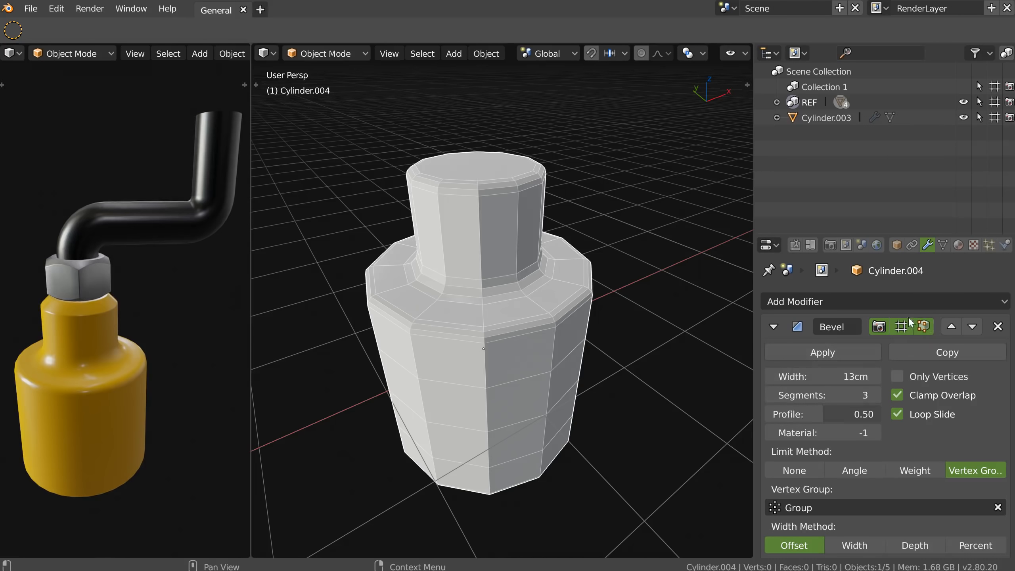
drag(856, 235, 853, 184)
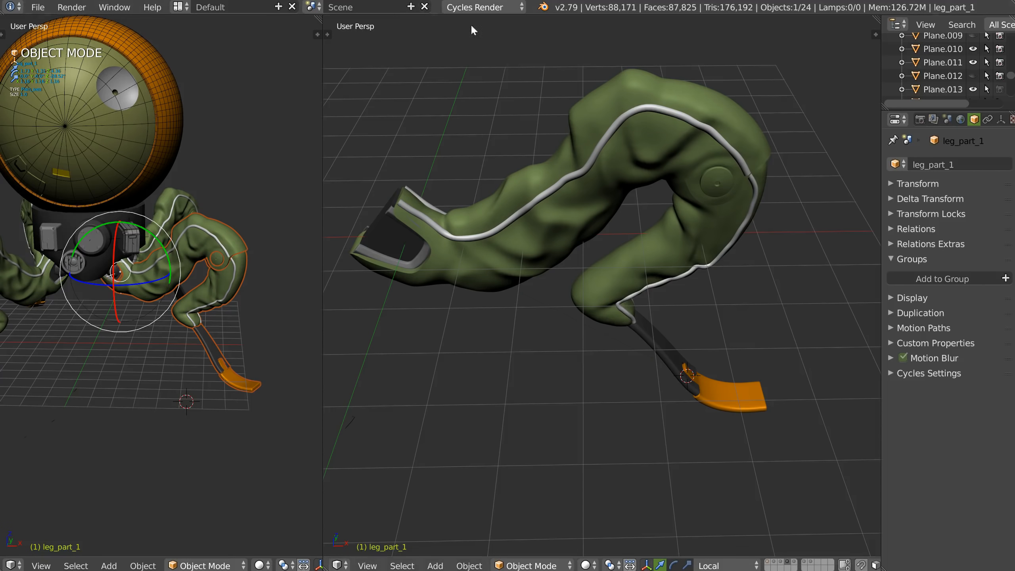
Switch to Blender 2.79 and reload the start-up file.
click(38, 7)
click(53, 37)
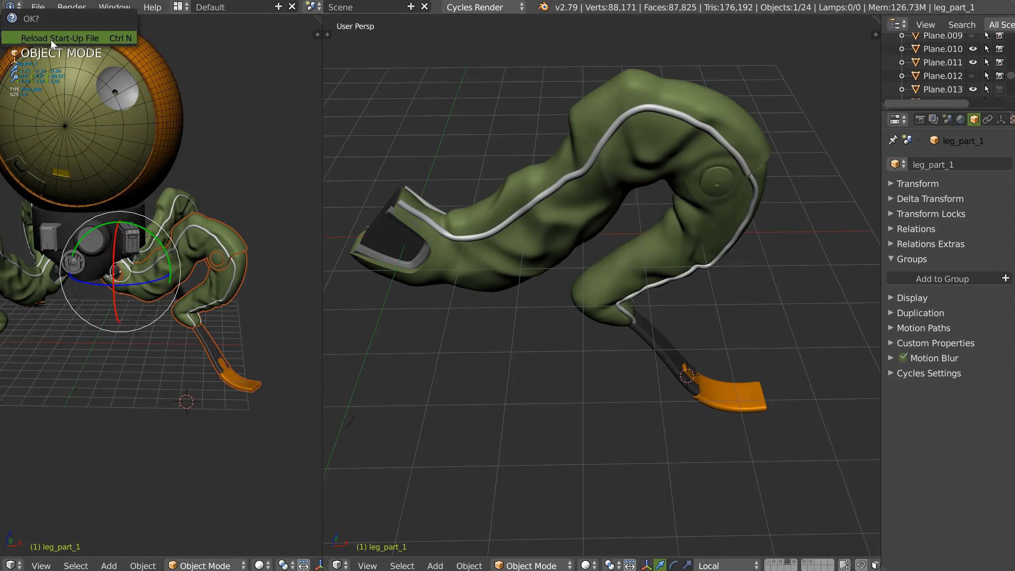
click(51, 38)
Delete the default object and add a 16-sided cylinder.
middle_drag(470, 169, 467, 183)
key(Delete)
middle_drag(455, 221, 477, 234)
right_click(496, 222)
click(474, 376)
In Edit Mode, inset the cylinder's top face slightly and extrude it upward to form a neck.
scroll(453, 224, up, 2)
key(Tab)
click(499, 209)
key(i)
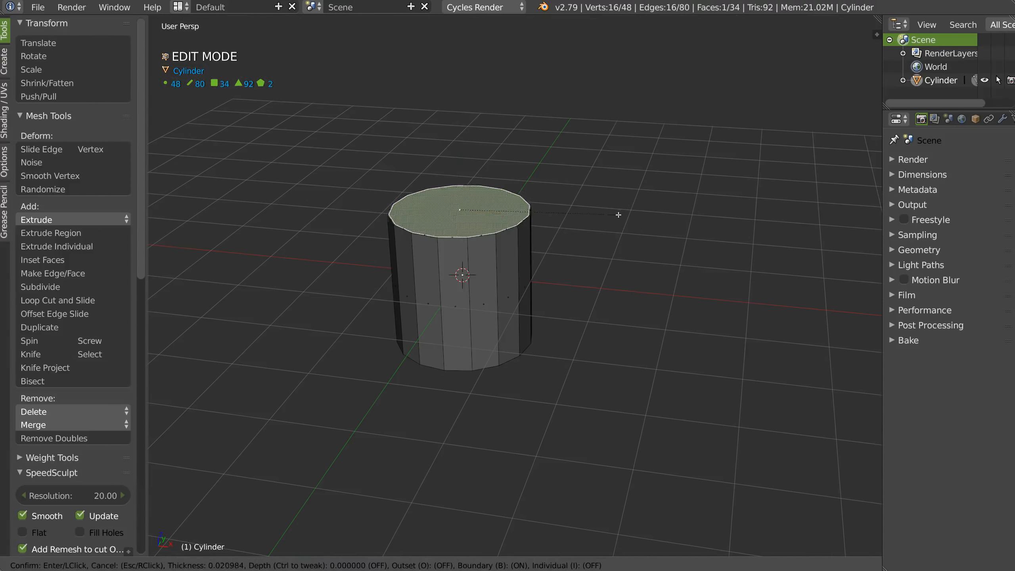
click(589, 218)
key(e)
click(503, 159)
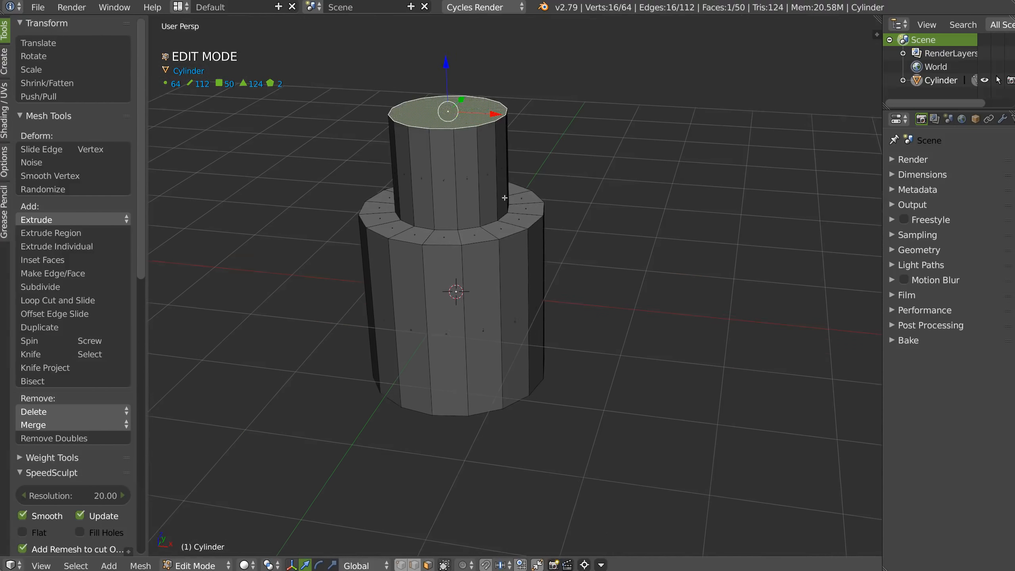
Select the edge loop at the neck's base and apply a SpeedFlow weight bevel with width 0.22 and 6 segments.
shift+middle_drag(499, 176, 497, 196)
key(Tab)
click(494, 238)
alt+click(473, 246)
middle_drag(478, 240, 466, 247)
key(space)
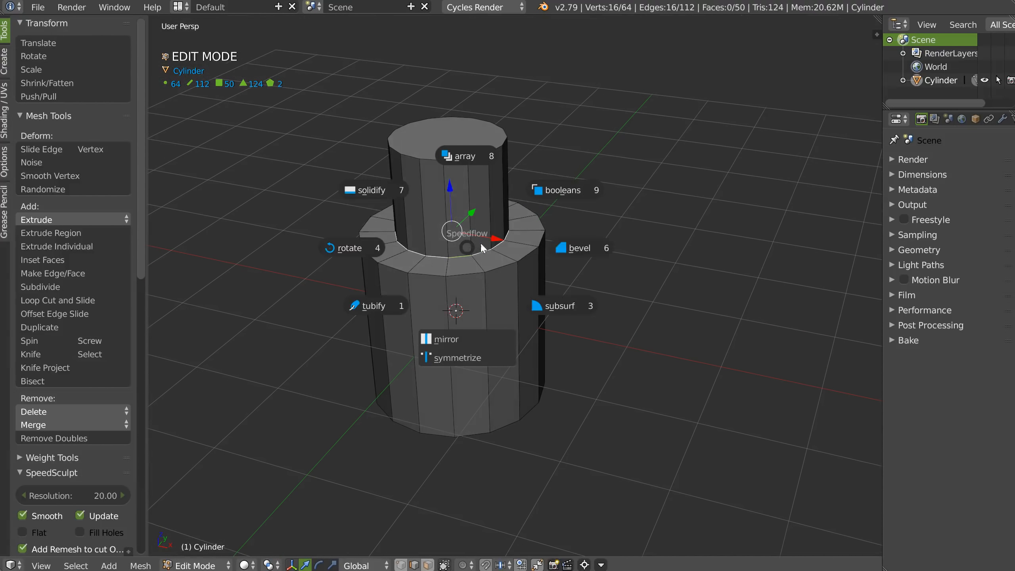
click(582, 240)
click(602, 244)
key(d)
click(661, 247)
key(Escape)
Try to bevel the neck's top rim and the body's upper and lower rims with a SpeedFlow bevel size of 0.05.
alt+shift+click(469, 154)
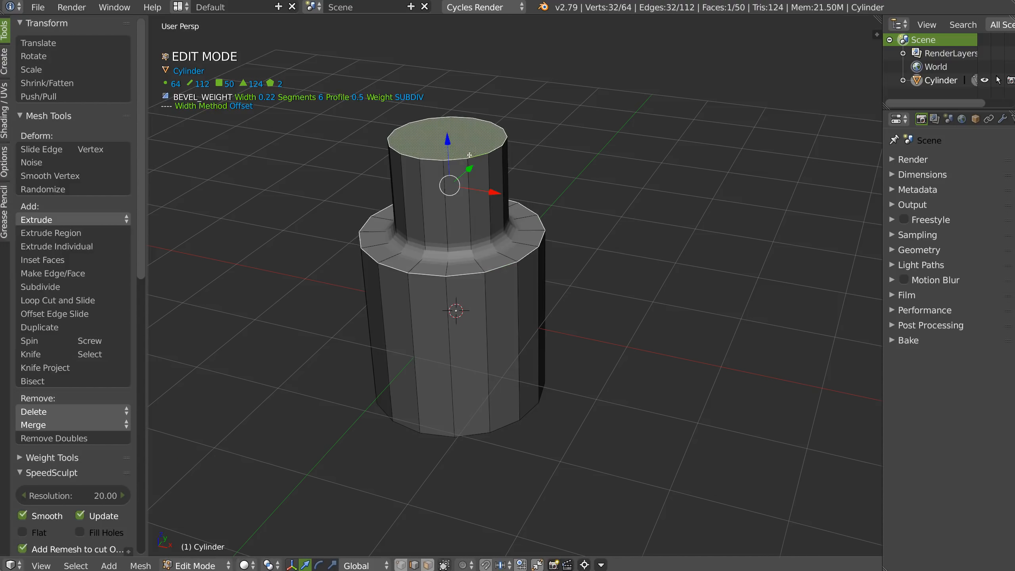
alt+shift+click(495, 432)
key(space)
click(609, 329)
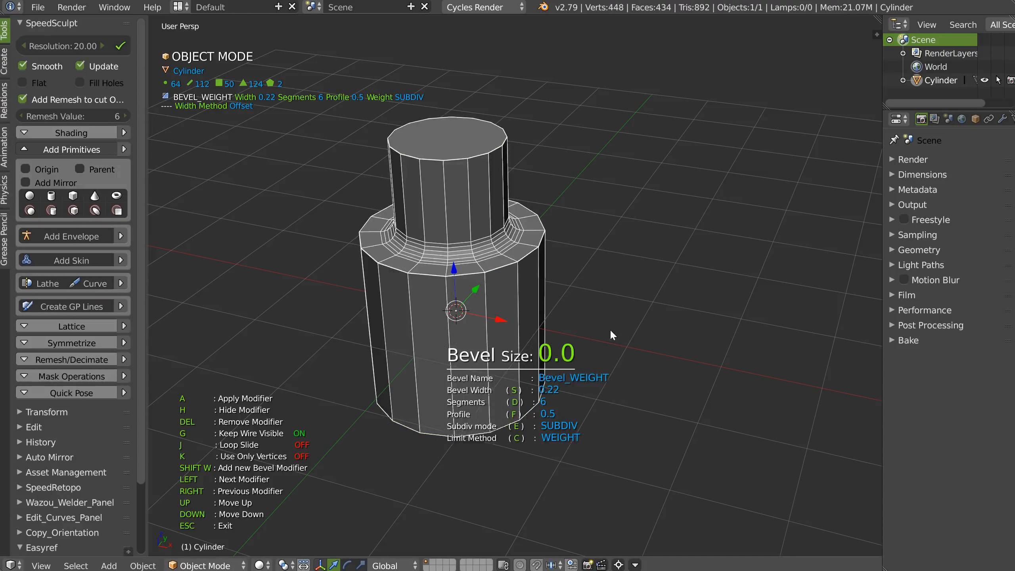
click(615, 328)
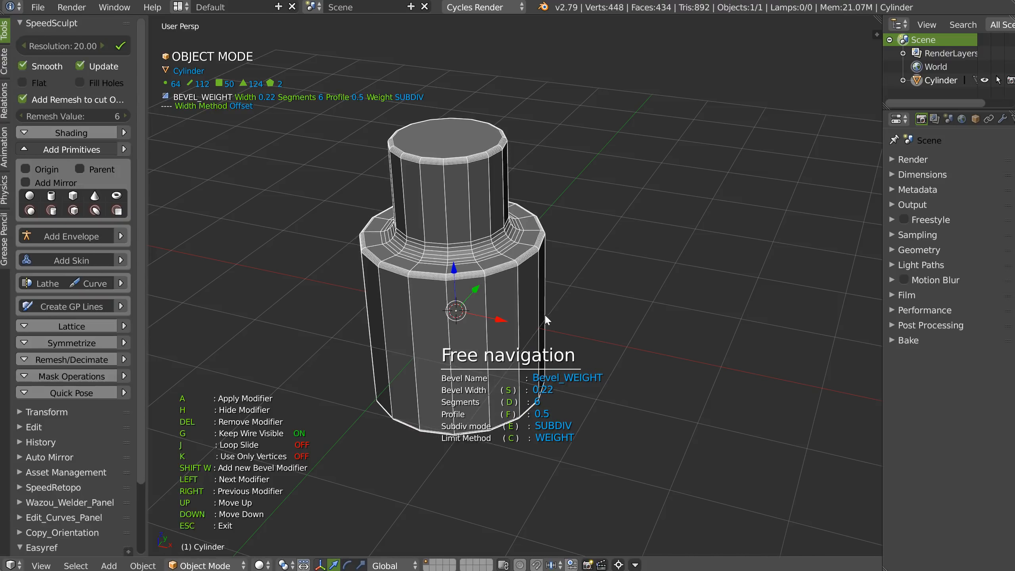
key(s)
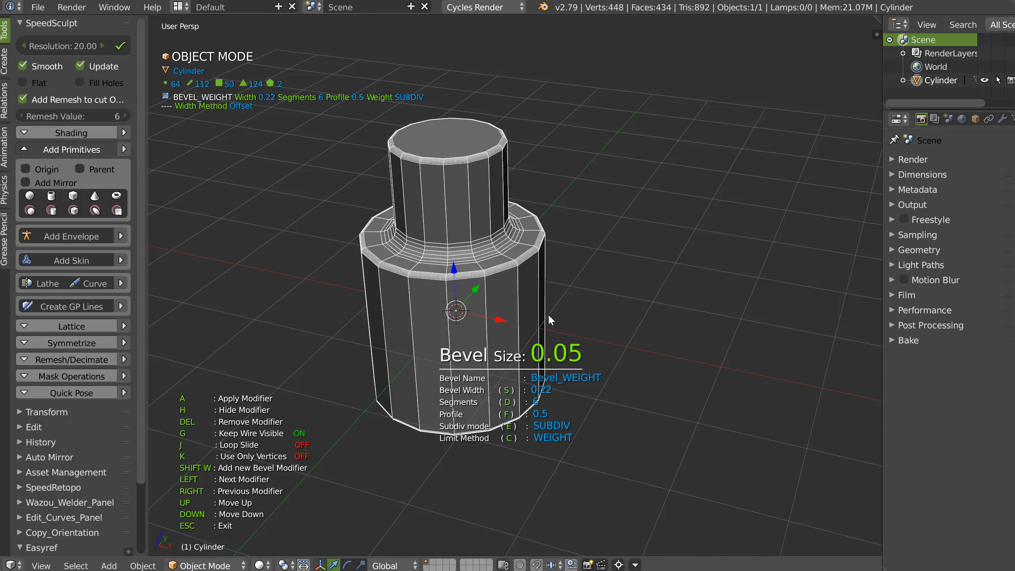
click(547, 314)
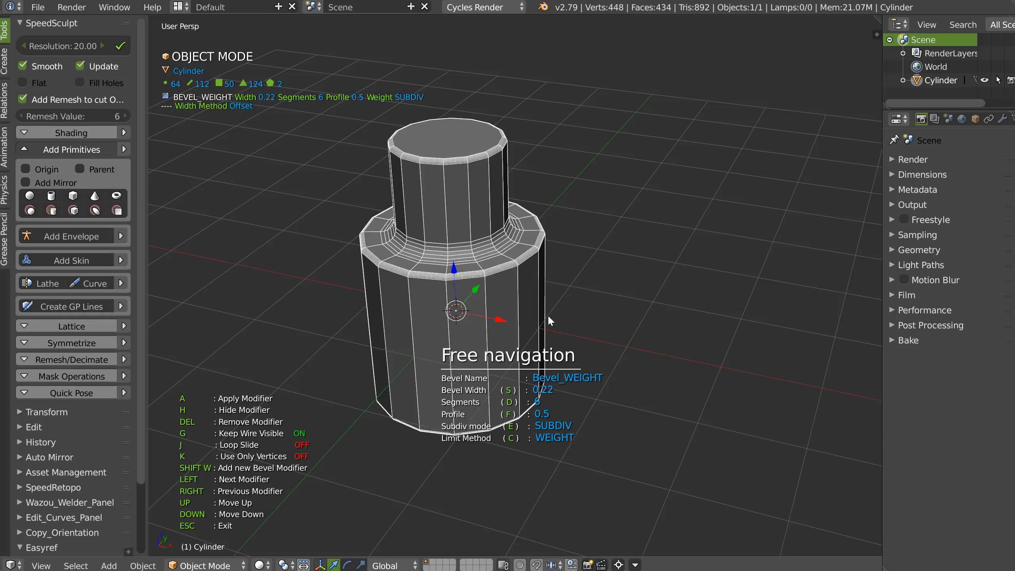
middle_drag(547, 314, 482, 303)
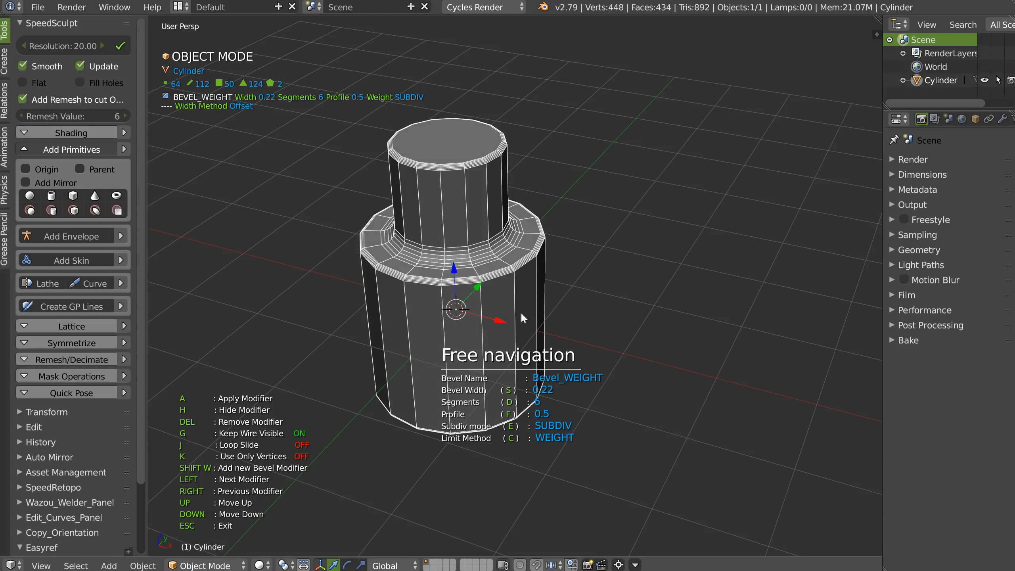
key(Escape)
Clear the bevel from the rims and bevel only the neck's base loop, with width 0.19 and 6 segments.
key(Tab)
key(Tab)
click(483, 289)
key(space)
click(585, 288)
key(Tab)
click(458, 262)
alt+click(457, 263)
key(space)
click(584, 272)
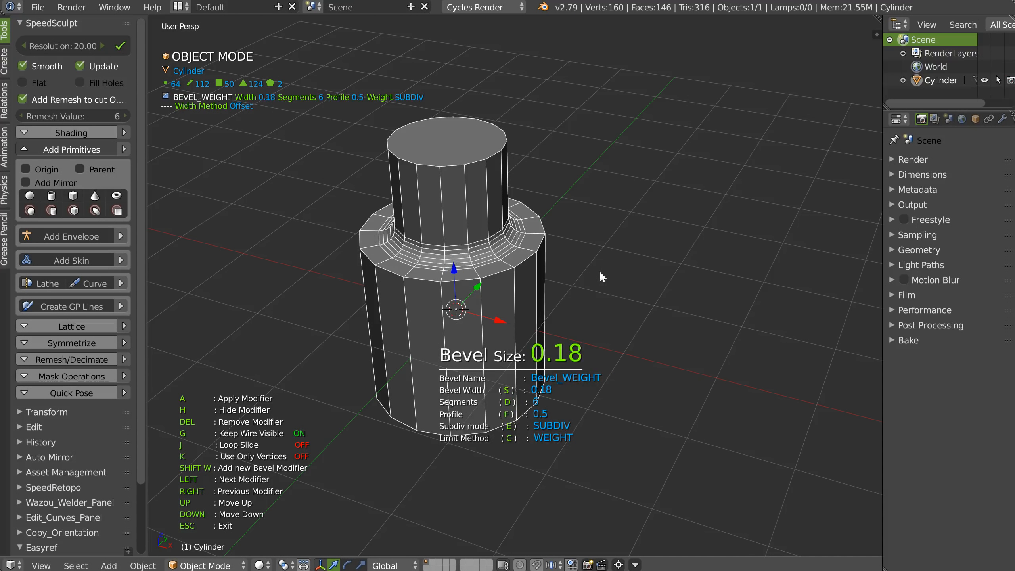
click(601, 272)
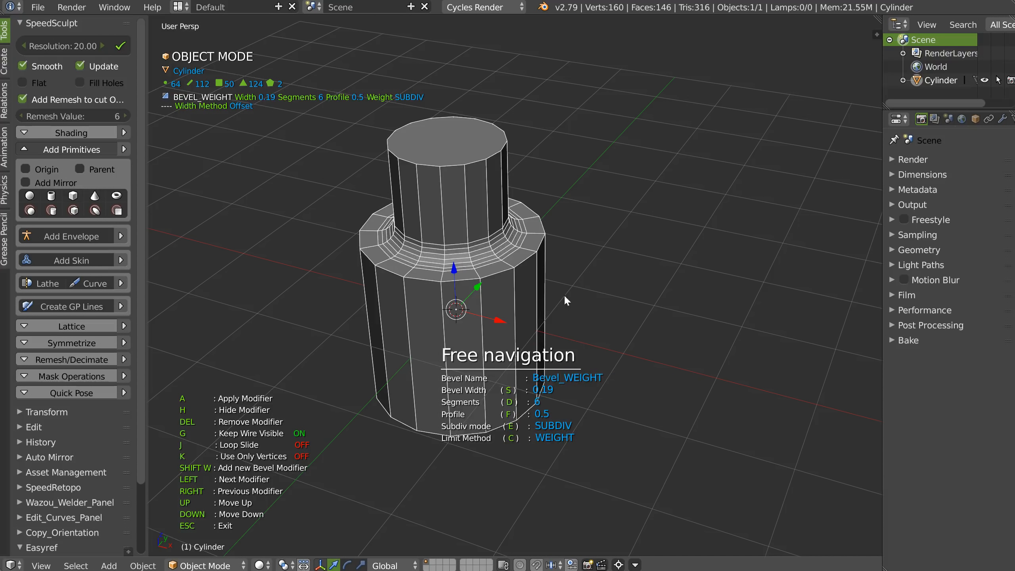
Add a second SpeedFlow bevel to the necked cylinder, limited by a 36° angle, with width 0.03 and 3 segments.
key(shift+w)
click(586, 284)
key(d)
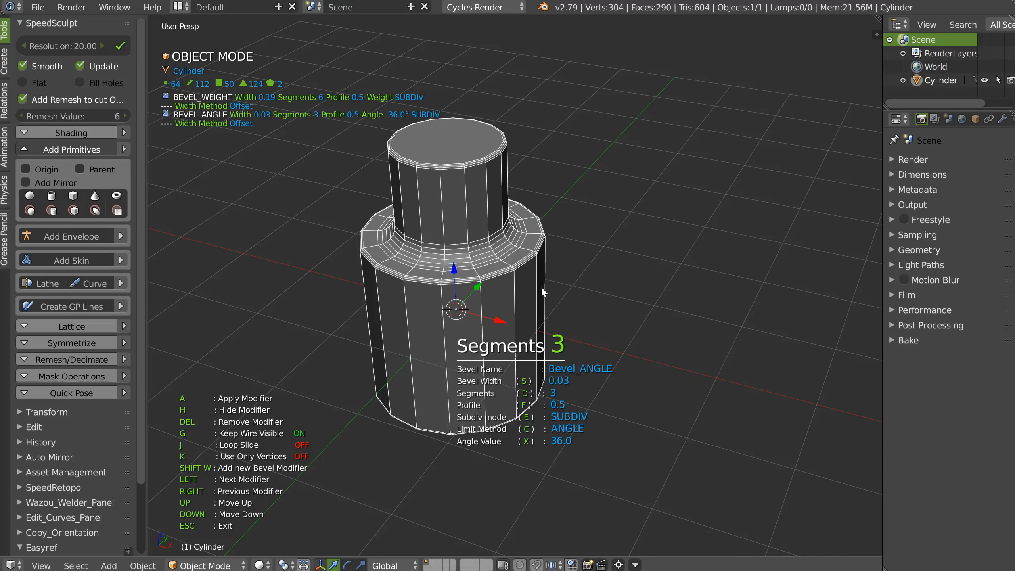
click(541, 285)
middle_drag(434, 311, 488, 255)
key(d)
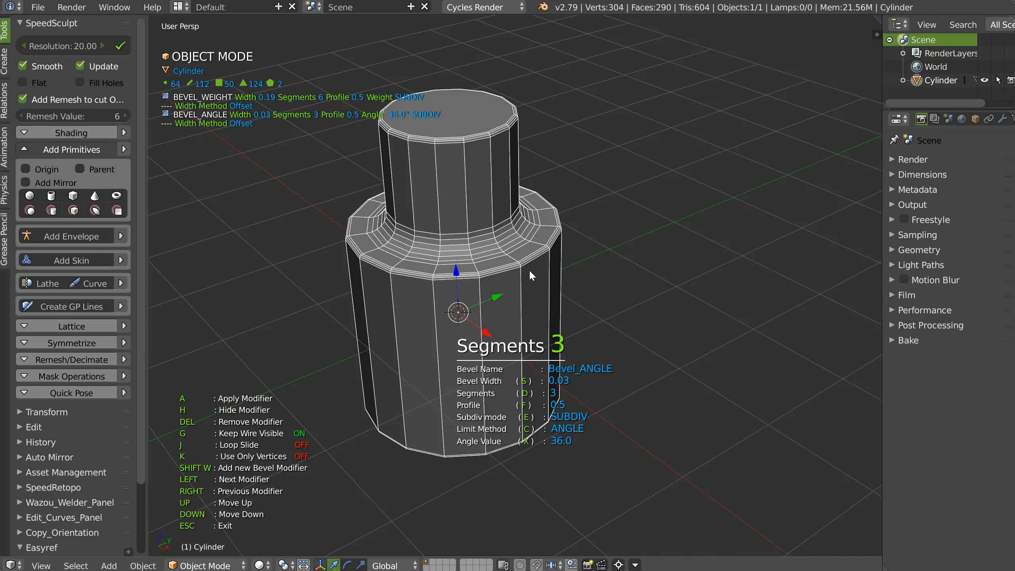
click(539, 273)
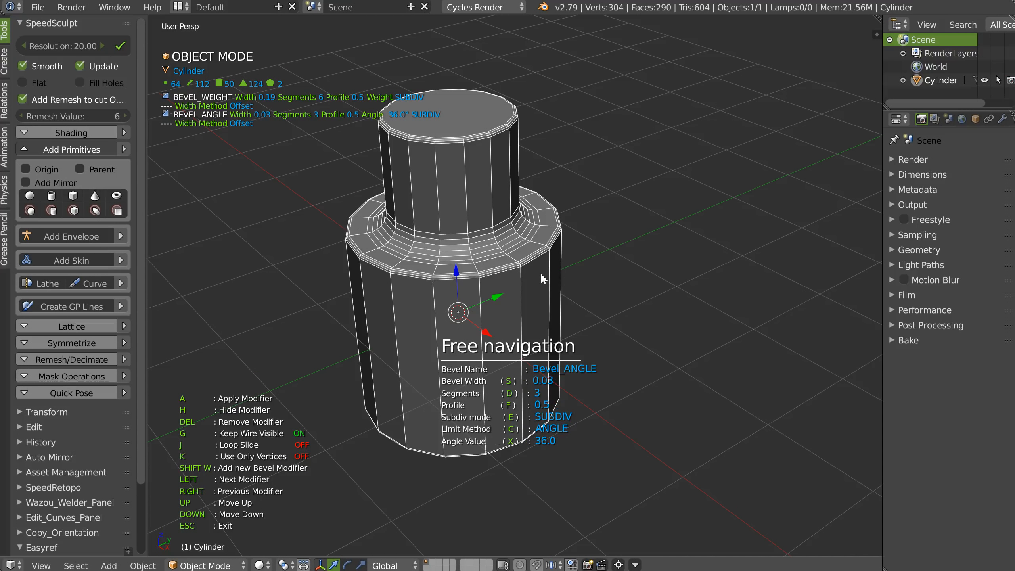
Set the SpeedFlow weight bevel at the neck's base to width 0.2 and 7 segments.
key(Right)
key(d)
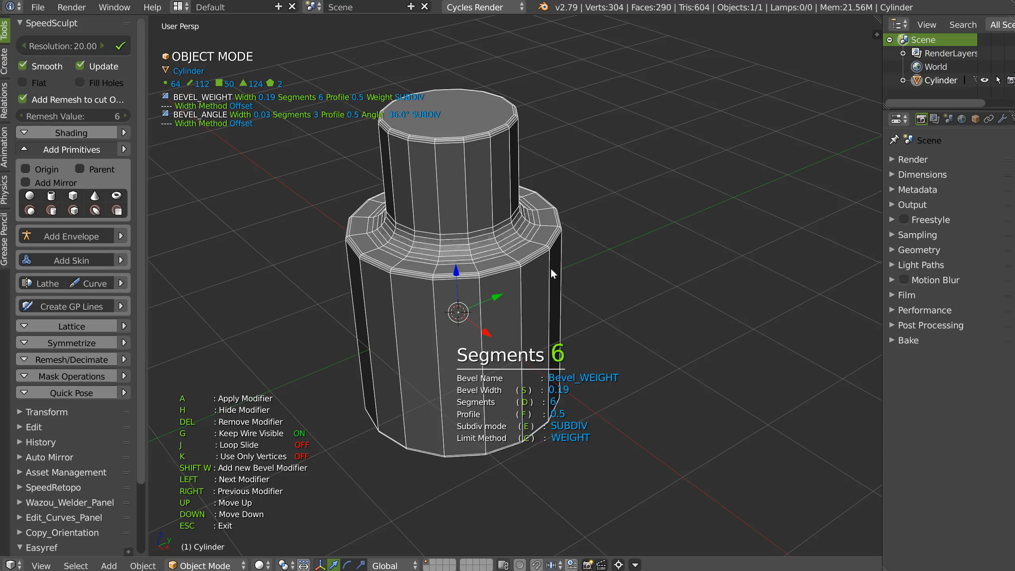
key(s)
click(530, 276)
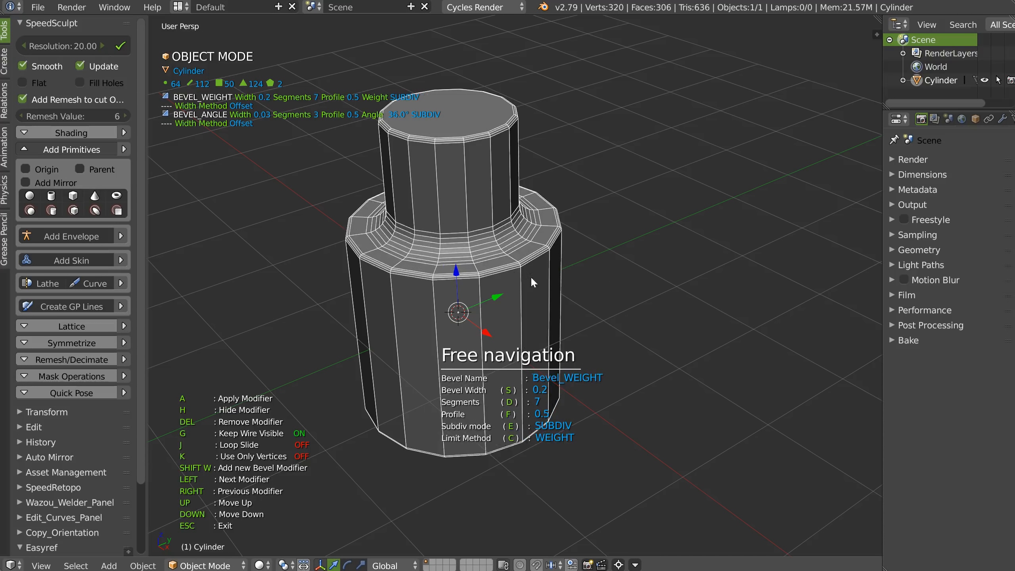
key(Escape)
In Edit Mode, inset the neck's top face and shape its centre into a shallow recess.
key(Tab)
middle_drag(505, 285, 470, 282)
key(Tab)
middle_drag(477, 180, 431, 271)
key(Tab)
right_click(448, 238)
key(i)
click(527, 240)
key(i)
click(549, 236)
middle_drag(548, 236, 459, 342)
Poke the cylinder's bottom face into triangles meeting at its centre.
right_click(458, 342)
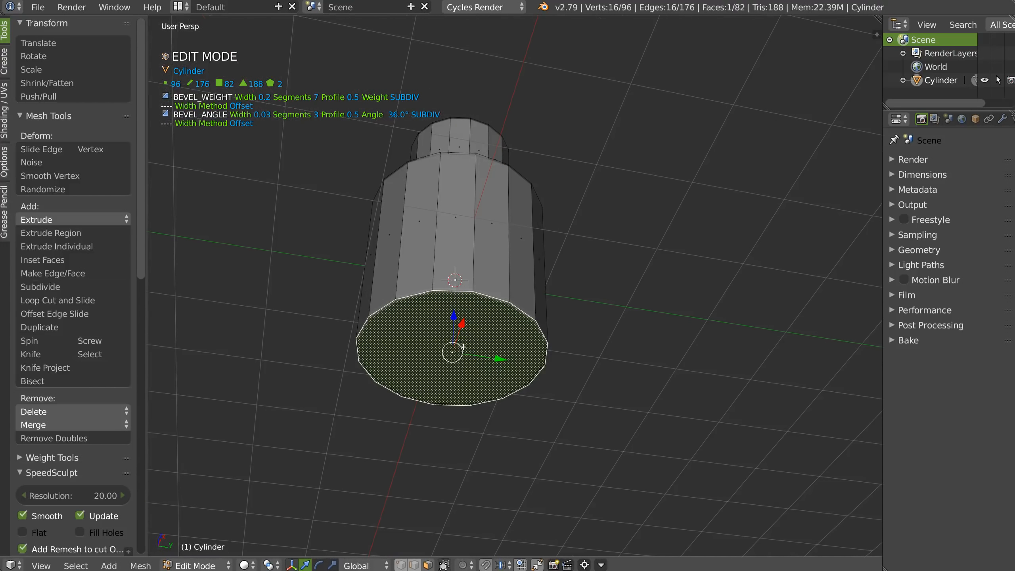
right_click(463, 348)
click(557, 298)
middle_drag(531, 280, 472, 304)
key(Tab)
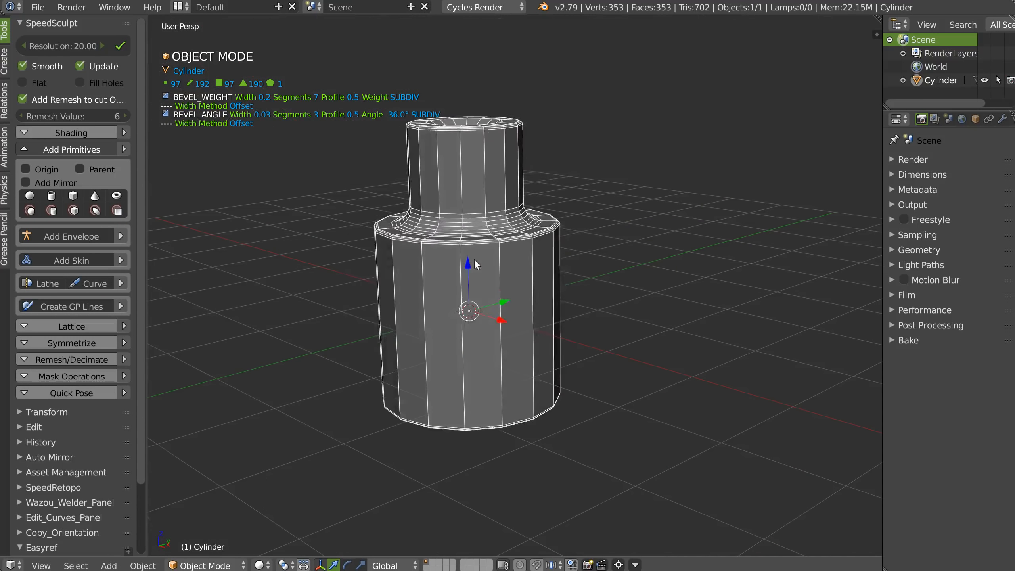
Add three evenly spaced loop cuts around the cylinder's body and two around its neck.
key(Tab)
key(ctrl+r)
scroll(497, 317, up, 2)
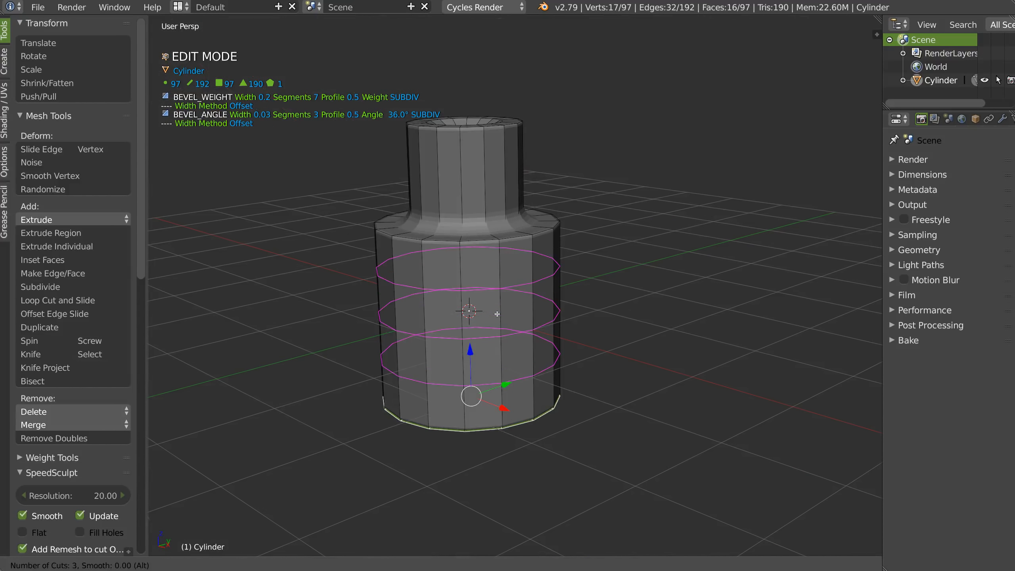
click(497, 316)
right_click(496, 316)
key(ctrl+r)
scroll(481, 176, up, 1)
click(481, 175)
right_click(483, 175)
middle_drag(483, 175, 489, 288)
scroll(488, 256, up, 3)
Poke the recess's floor face at the top of the neck into triangles.
key(3)
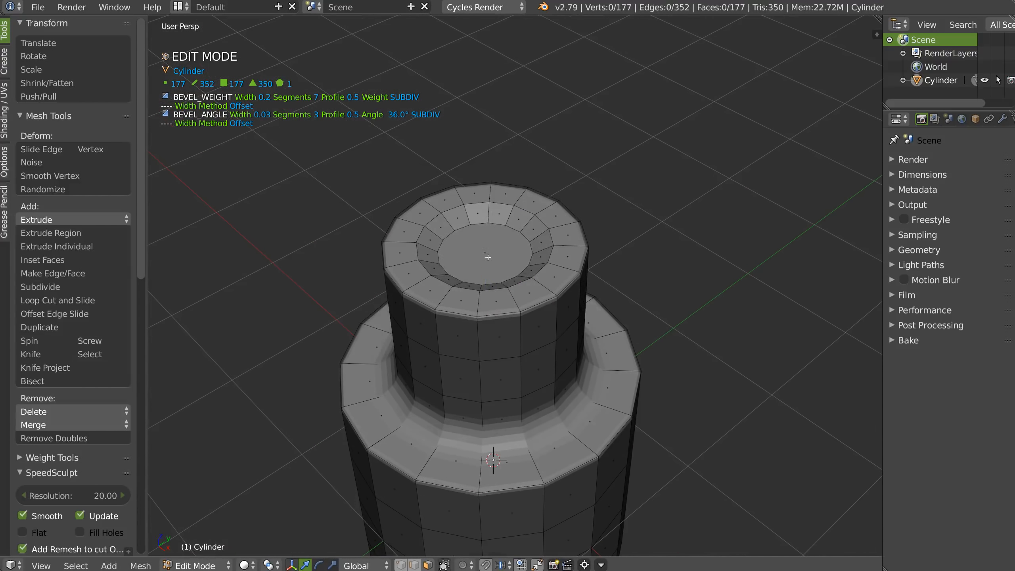
right_click(483, 260)
click(554, 213)
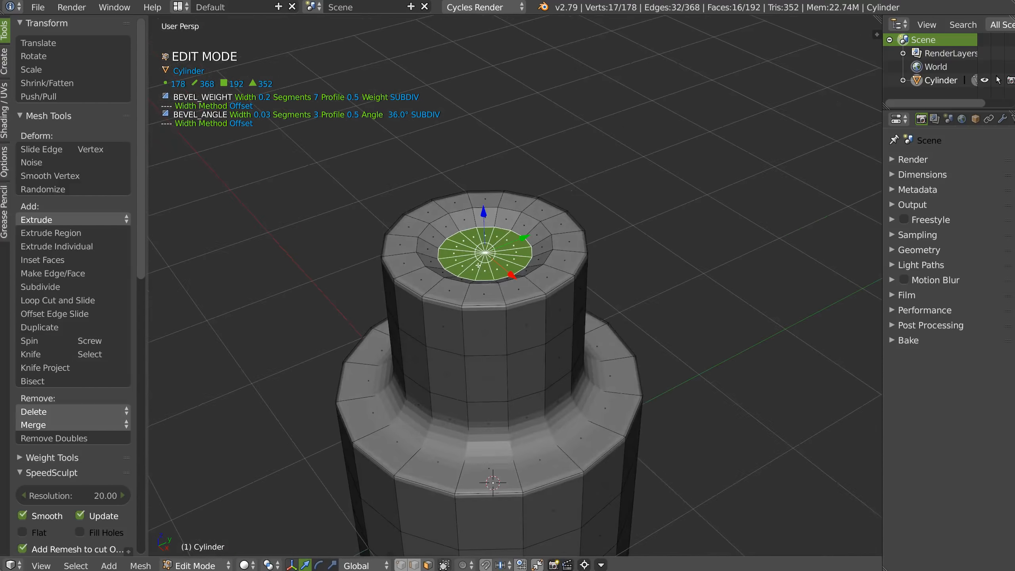
key(Tab)
middle_drag(492, 236, 506, 270)
Select the recess's two circular edge loops and include them in the SpeedFlow weight bevel.
key(Tab)
key(2)
alt+click(458, 208)
right_click(473, 239)
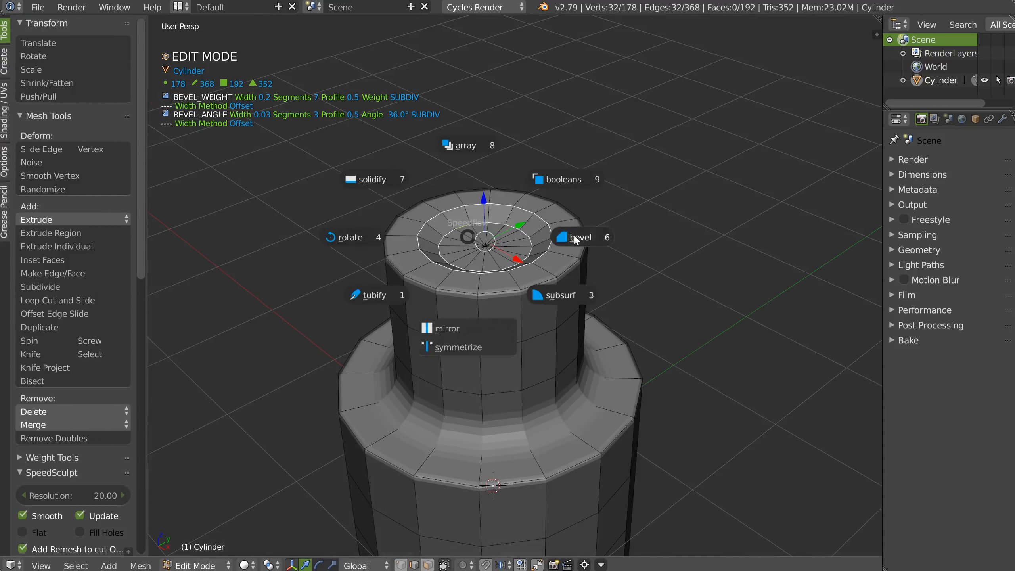
click(579, 238)
click(598, 235)
key(Escape)
key(Tab)
click(547, 212)
Add a level 2 Subdivision Surface modifier to the necked cylinder.
scroll(558, 235, down, 2)
mouse_move(558, 235)
shift+middle_down()
mouse_move(502, 197)
mouse_move(481, 266)
mouse_move(481, 218)
shift+middle_up()
key(ctrl+2)
Examine the subdivided cylinder's shading and topology with the wireframe overlay off and on.
key(shift+z)
click(405, 275)
key(z)
click(423, 254)
mouse_move(423, 254)
middle_down()
mouse_move(443, 302)
mouse_move(352, 265)
mouse_move(404, 283)
mouse_move(483, 260)
middle_up()
key(shift+z)
click(537, 272)
key(shift+z)
click(583, 266)
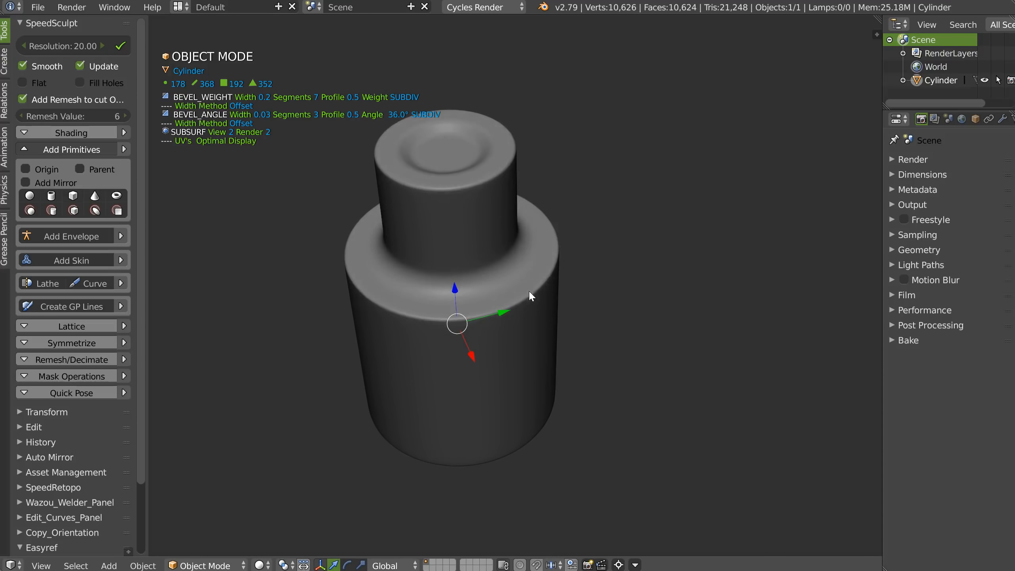
key(shift+z)
click(386, 328)
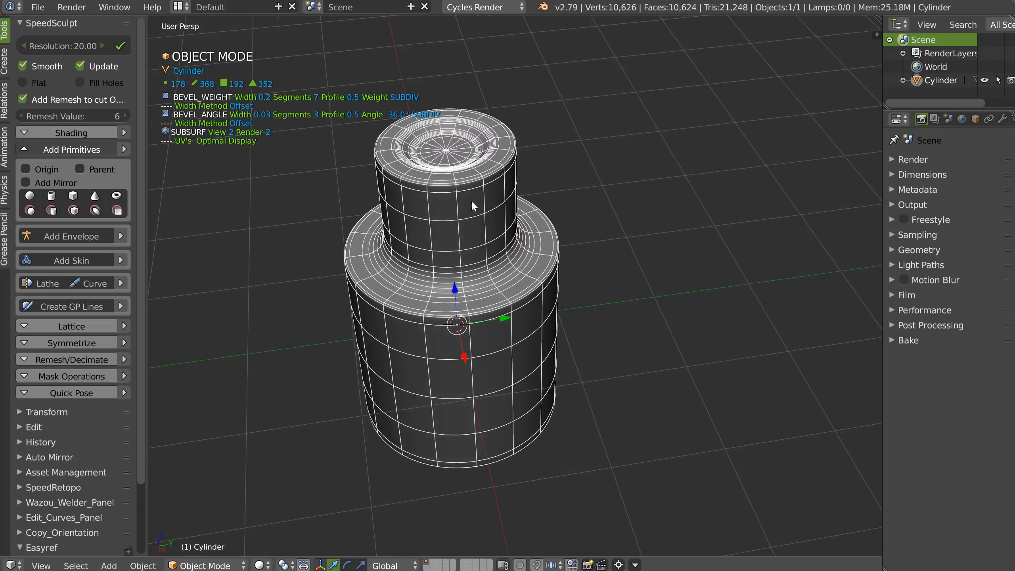
middle_drag(471, 200, 456, 283)
key(space)
key(Escape)
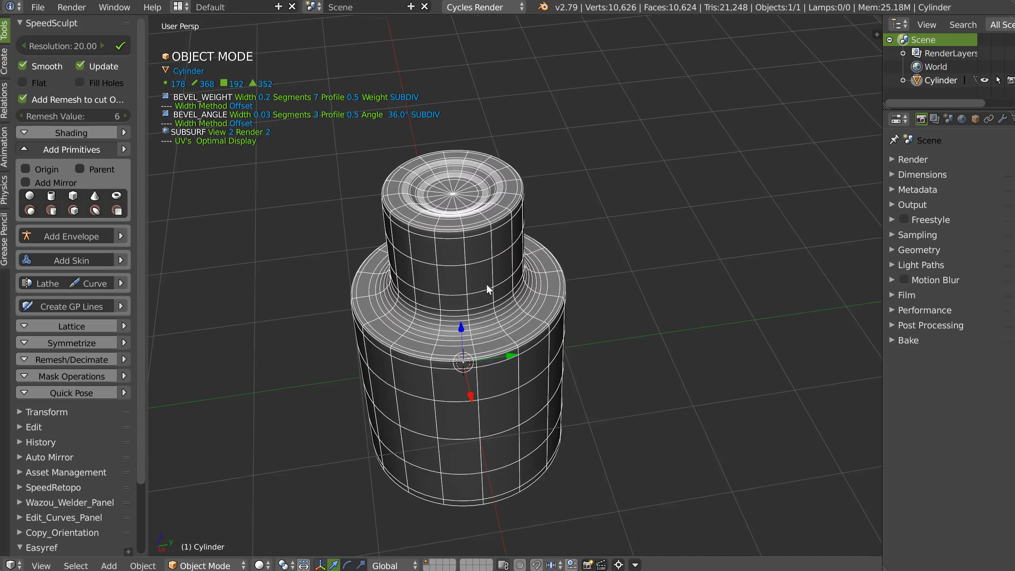
Compare the cylinder with all its modifiers hidden and shown.
key(shift+space)
click(405, 288)
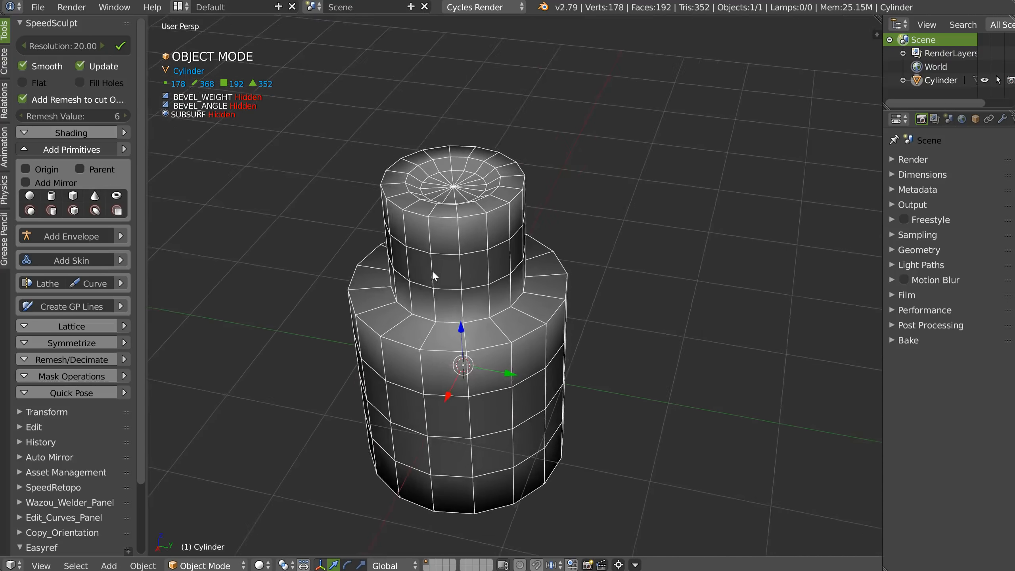
key(shift+space)
click(376, 280)
middle_drag(427, 274, 490, 299)
scroll(469, 248, up, 3)
scroll(460, 228, down, 3)
Reopen the weight bevel in SpeedFlow and set its width to 0.19.
key(space)
click(560, 250)
click(569, 248)
middle_drag(570, 248, 419, 310)
scroll(419, 311, down, 2)
middle_drag(493, 312, 485, 251)
key(Escape)
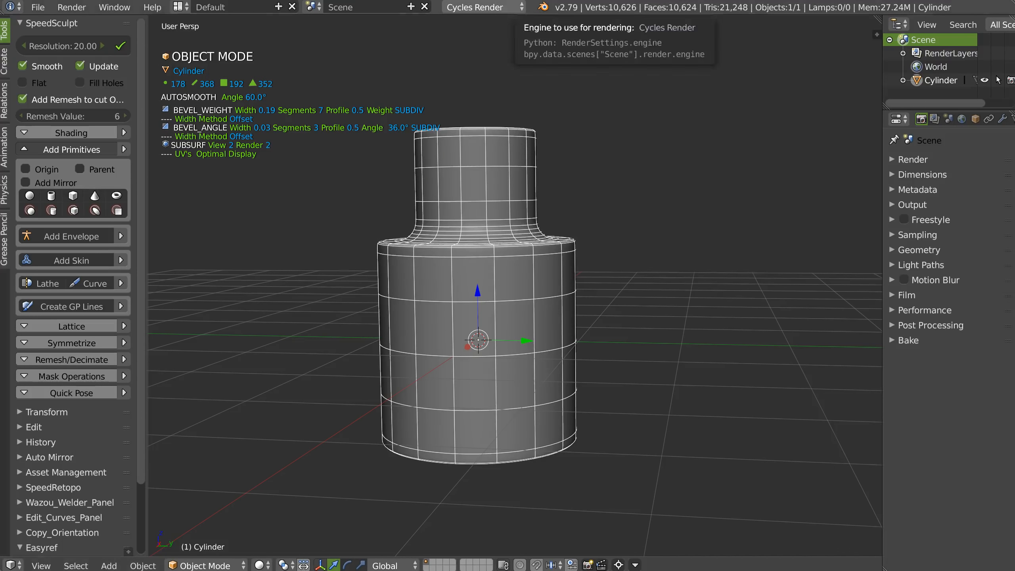
scroll(480, 7, down, 3)
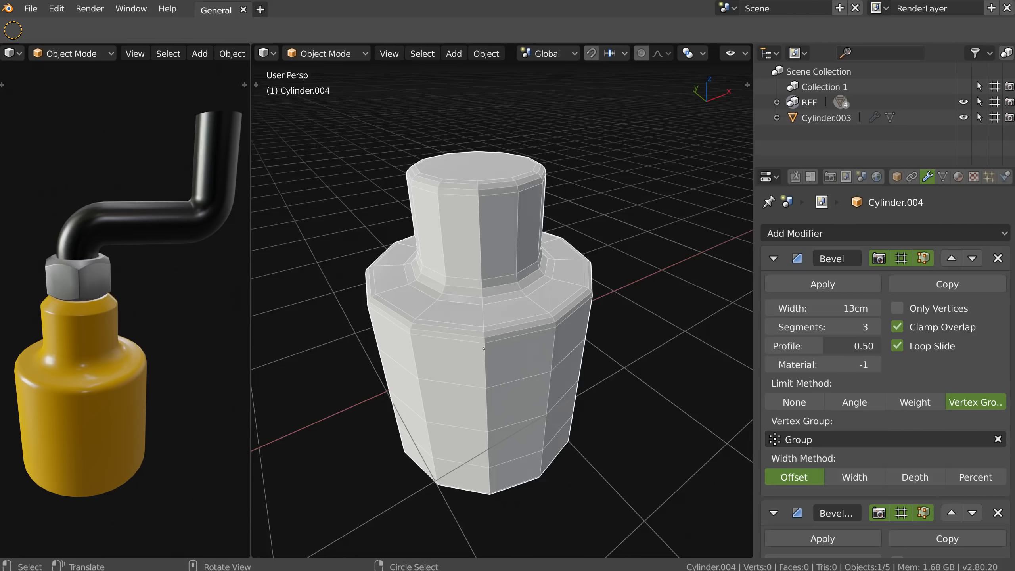
Switch to the Blender 2.80 scene and delete the white necked cylinder beside the yellow one.
middle_drag(459, 237, 554, 245)
scroll(471, 270, down, 4)
shift+middle_drag(422, 249, 625, 178)
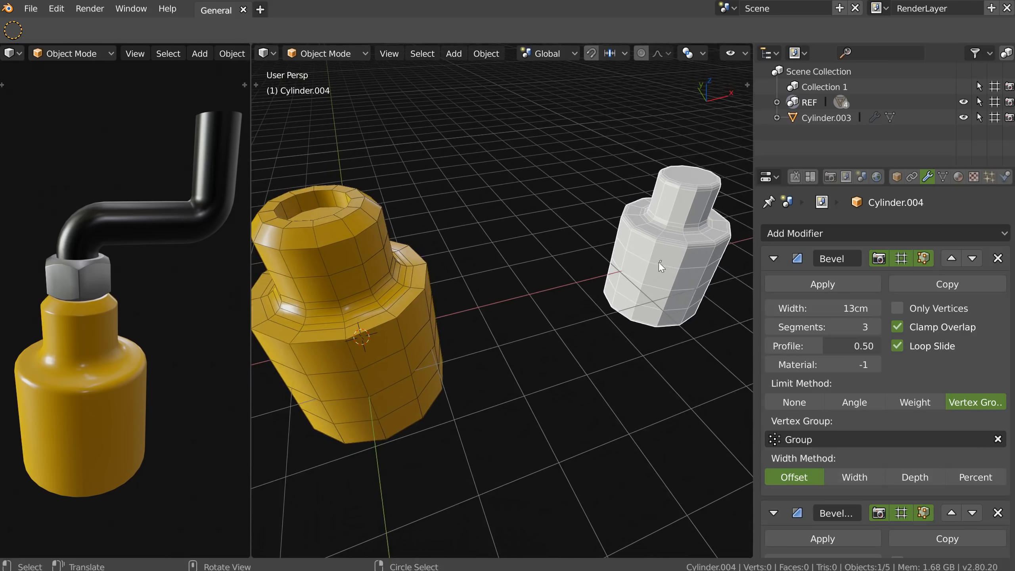
key(x)
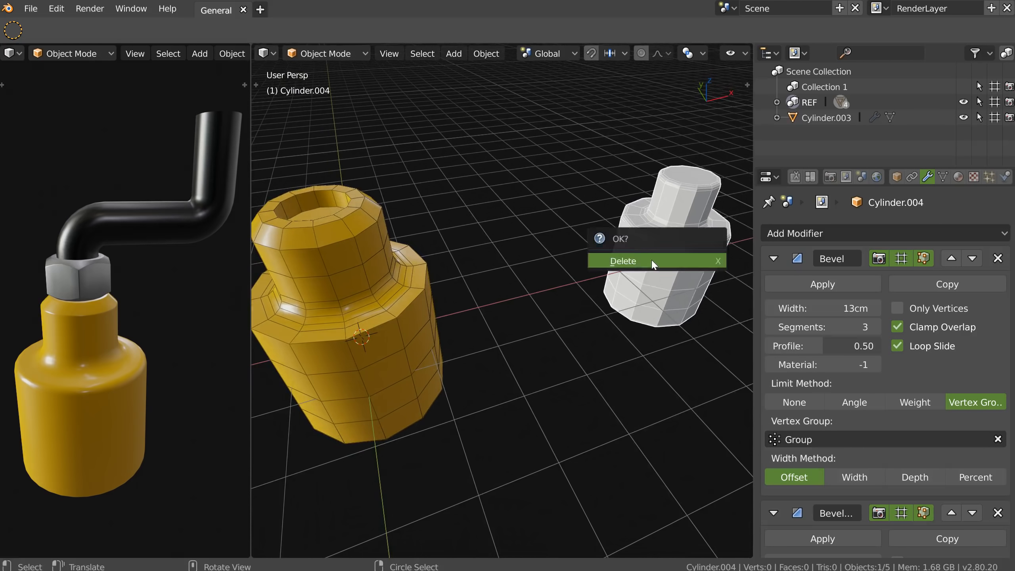
click(645, 262)
Select the yellow cylinder and turn on its Bevel modifier's display in the viewport.
middle_drag(577, 268, 505, 288)
click(504, 288)
scroll(491, 298, up, 2)
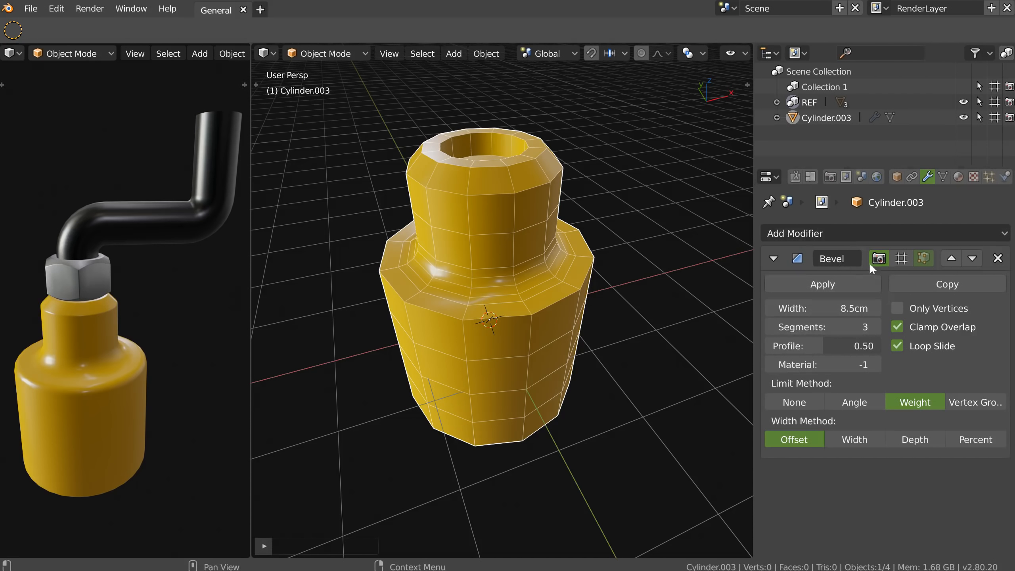
click(901, 260)
middle_drag(520, 238, 523, 271)
scroll(516, 225, up, 2)
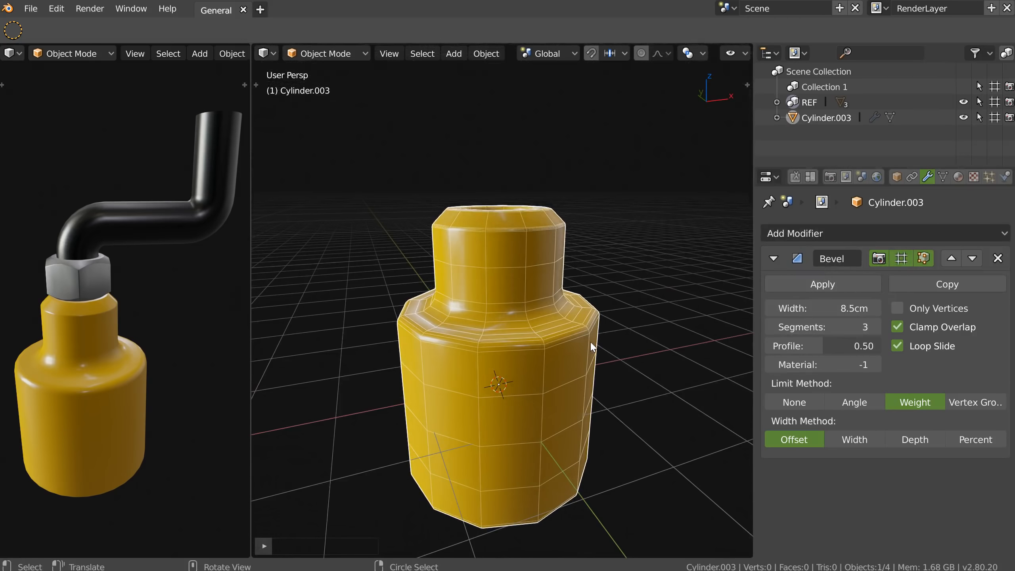
middle_drag(527, 300, 611, 201)
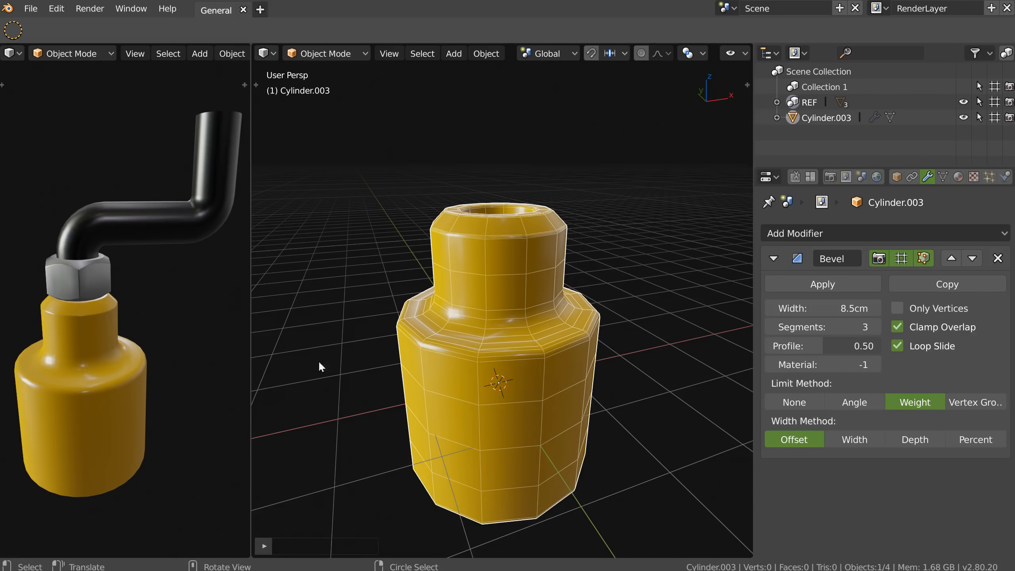
scroll(578, 199, down, 2)
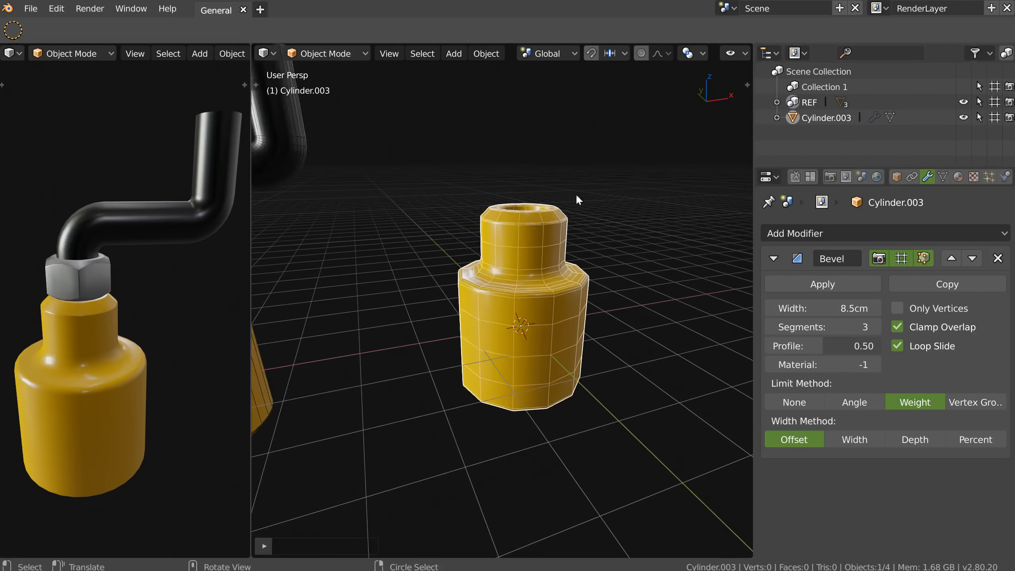
middle_drag(497, 239, 523, 457)
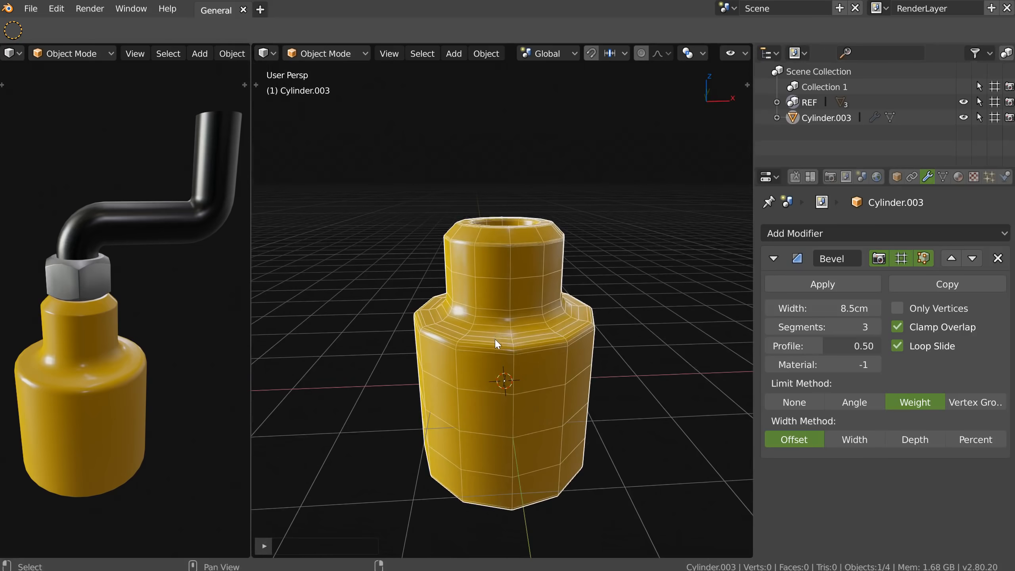
Add a mesh cylinder with 6 vertices, 1 m radius and 2 m depth at the origin.
key(shift+a)
mouse_move(498, 319)
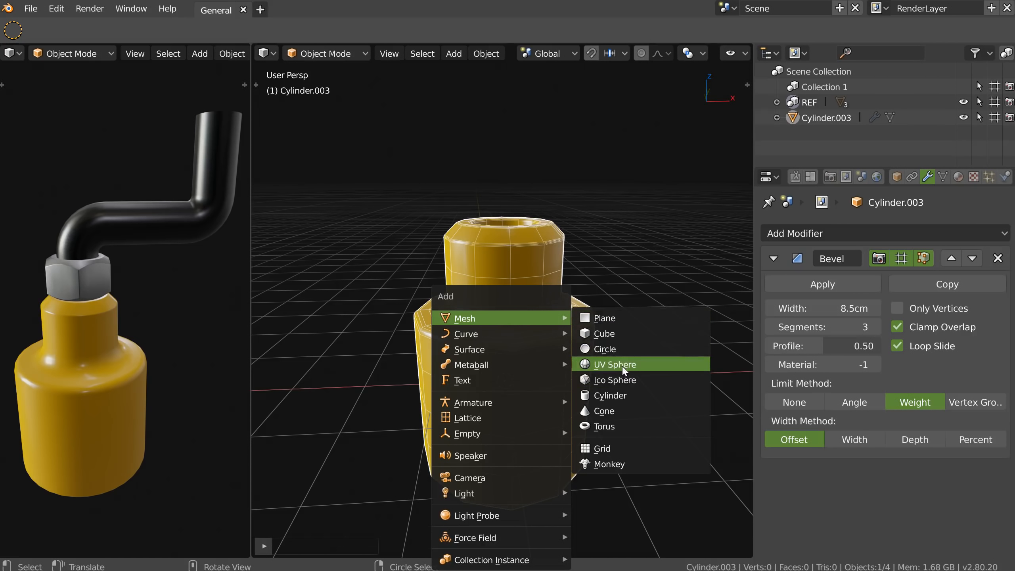
click(611, 396)
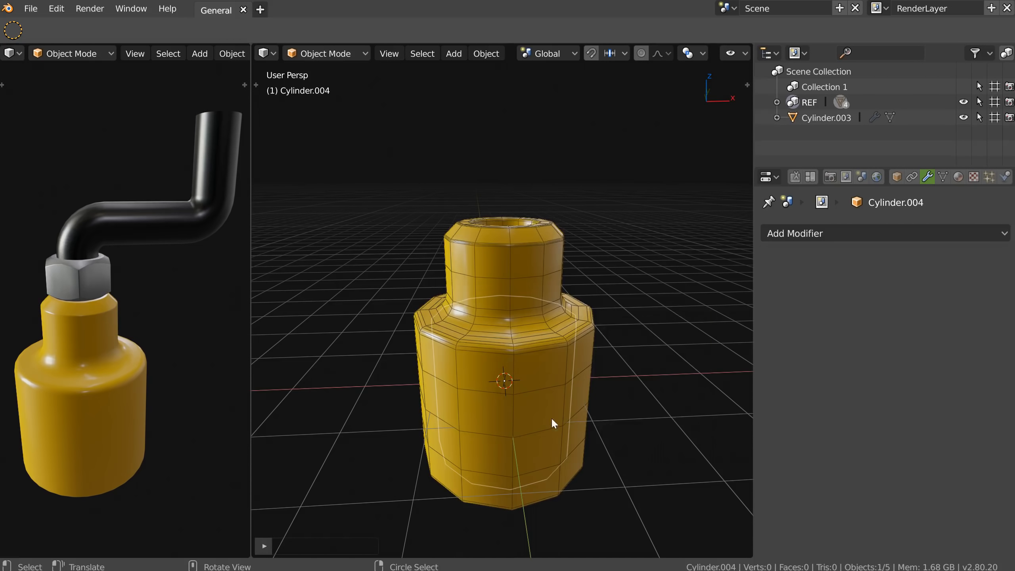
click(272, 546)
click(415, 362)
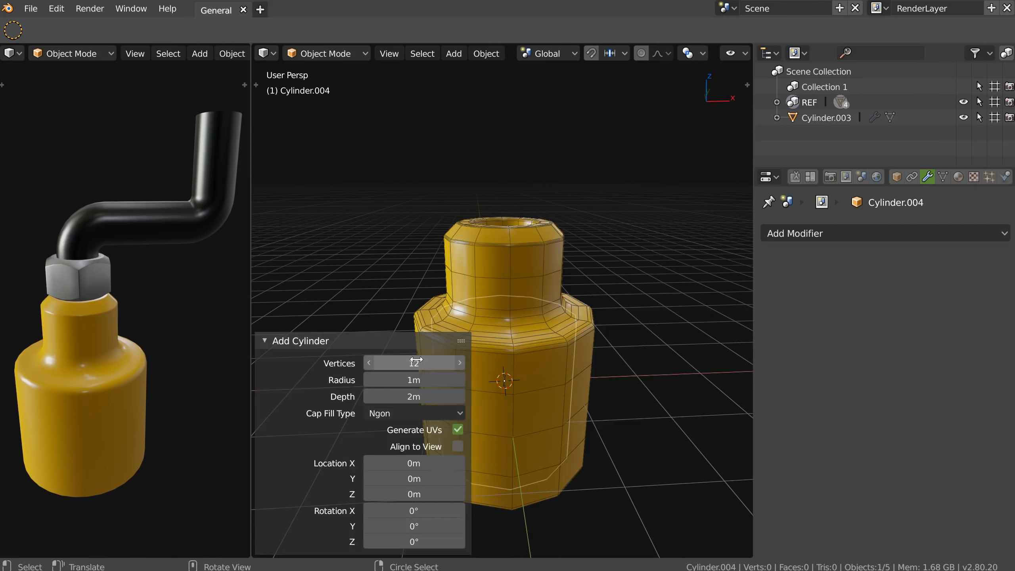
key(Return)
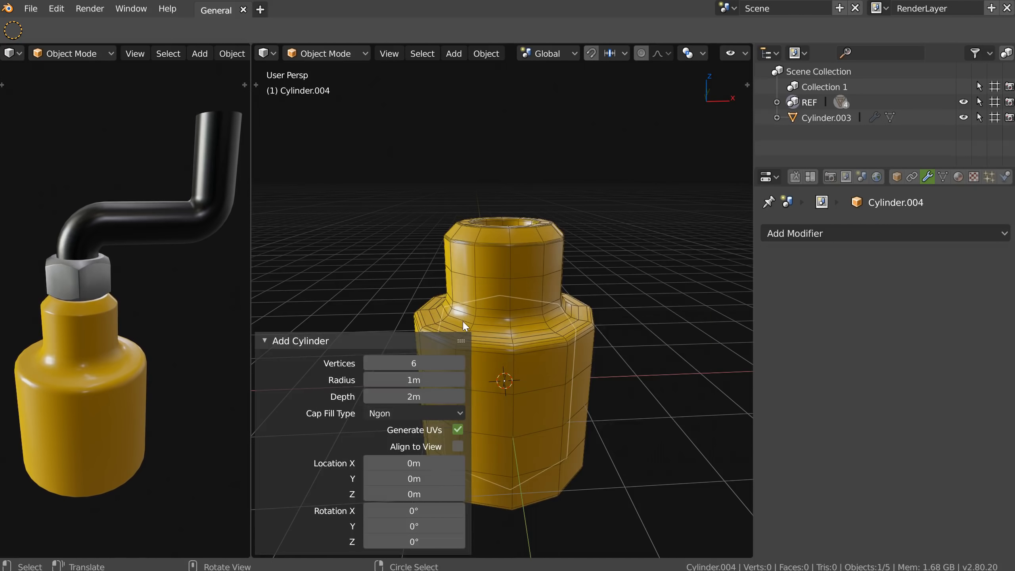
click(265, 340)
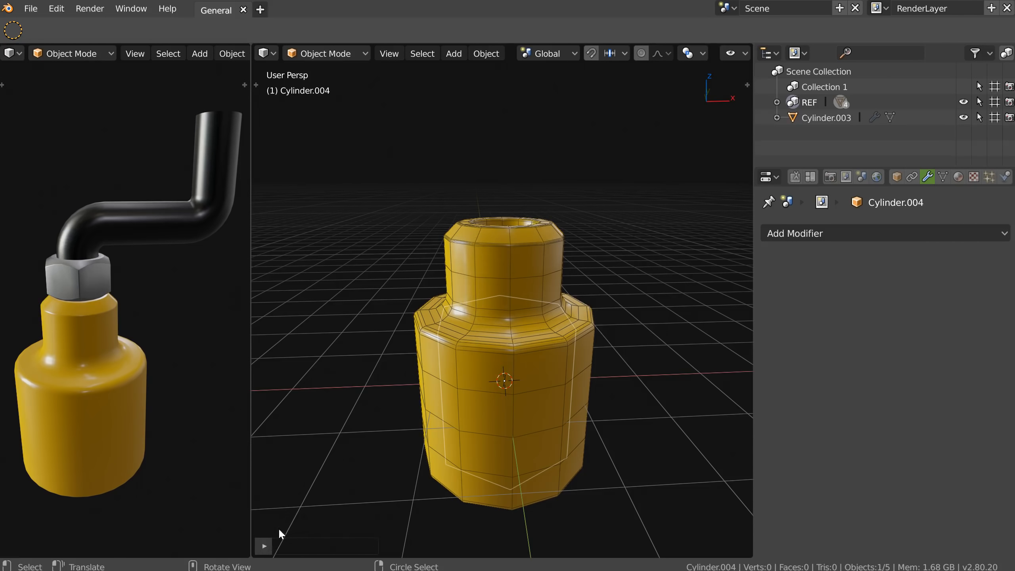
Raise the hexagonal cylinder along Z to above the yellow cylinder's neck.
middle_drag(498, 349, 533, 330)
key(g)
key(z)
click(531, 136)
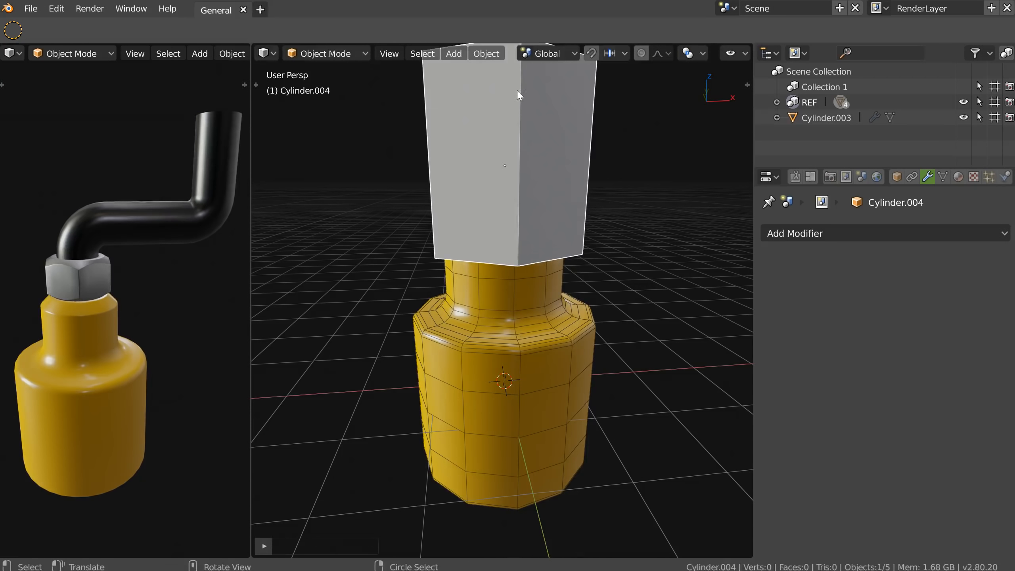
Flatten the hexagonal cylinder along Z and scale it down uniformly to about the neck's width.
key(s)
key(z)
click(523, 144)
key(s)
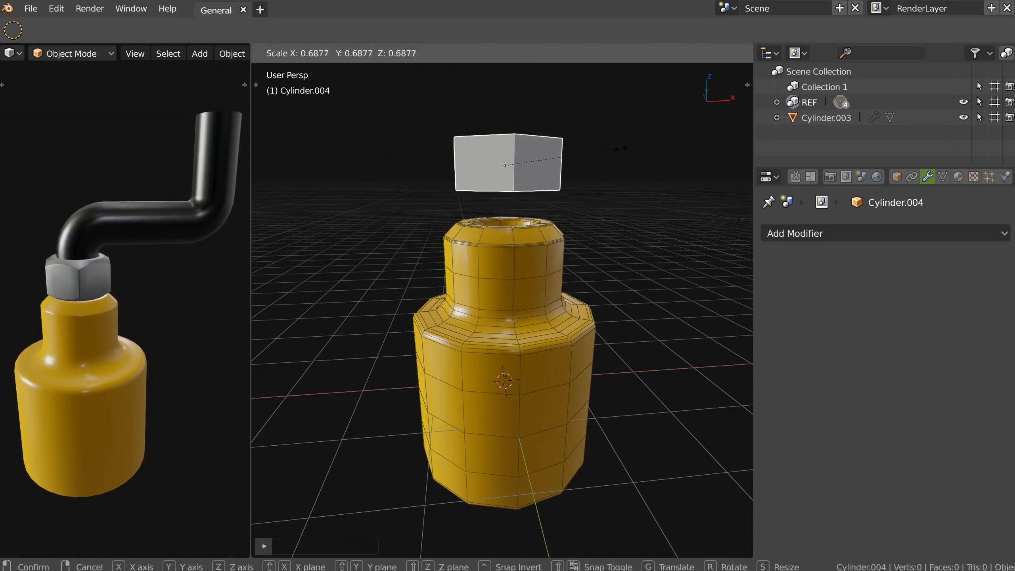
click(531, 158)
Lower the hexagonal nut along Z until it sits on the yellow neck's top.
middle_drag(531, 158, 528, 160)
key(g)
key(z)
click(497, 219)
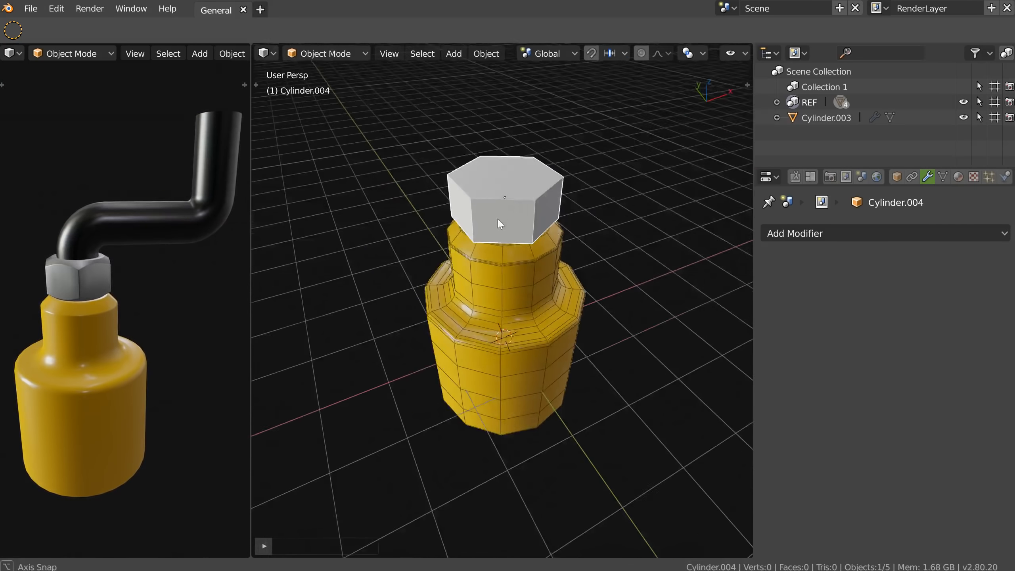
Examine the hexagonal nut's fit on the neck and show the viewport's tool shelf.
middle_drag(498, 220, 499, 222)
scroll(500, 222, up, 3)
shift+middle_drag(524, 141, 527, 172)
scroll(519, 250, down, 3)
scroll(534, 228, up, 2)
middle_drag(535, 229, 414, 94)
click(256, 84)
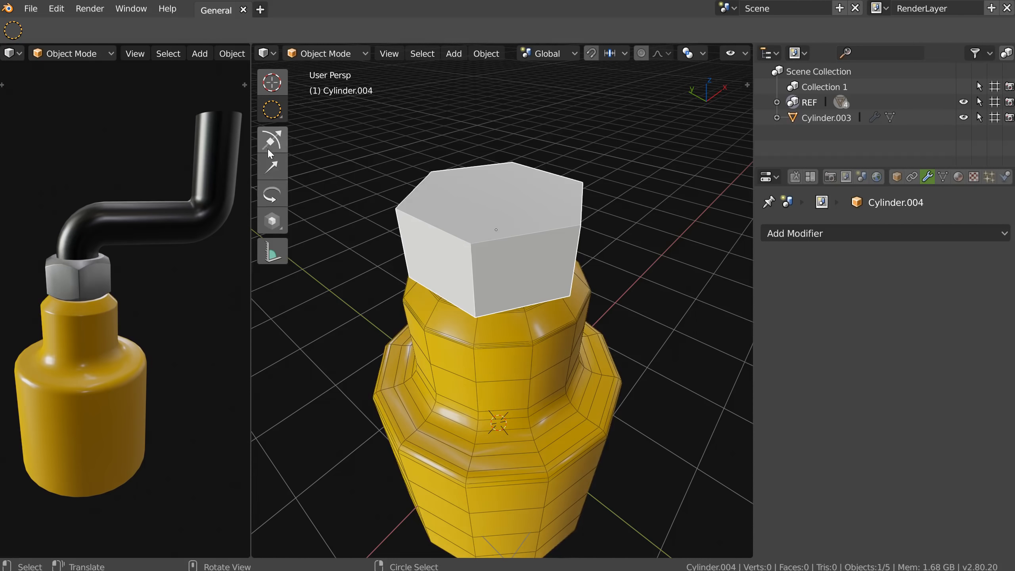
middle_drag(492, 236, 514, 223)
scroll(513, 215, down, 2)
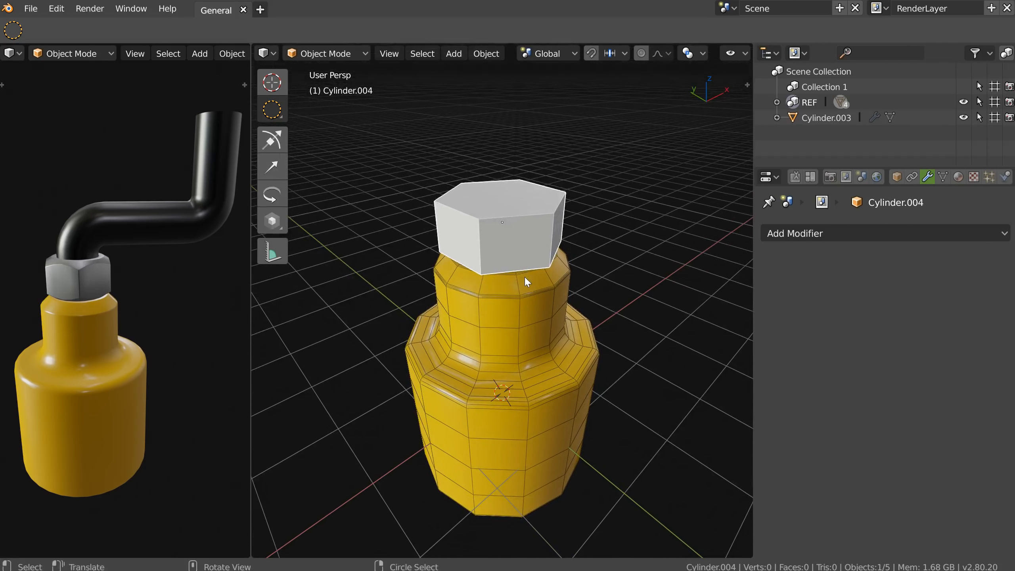
Add a mesh circle with 6 vertices at the world origin.
key(shift+a)
mouse_move(520, 278)
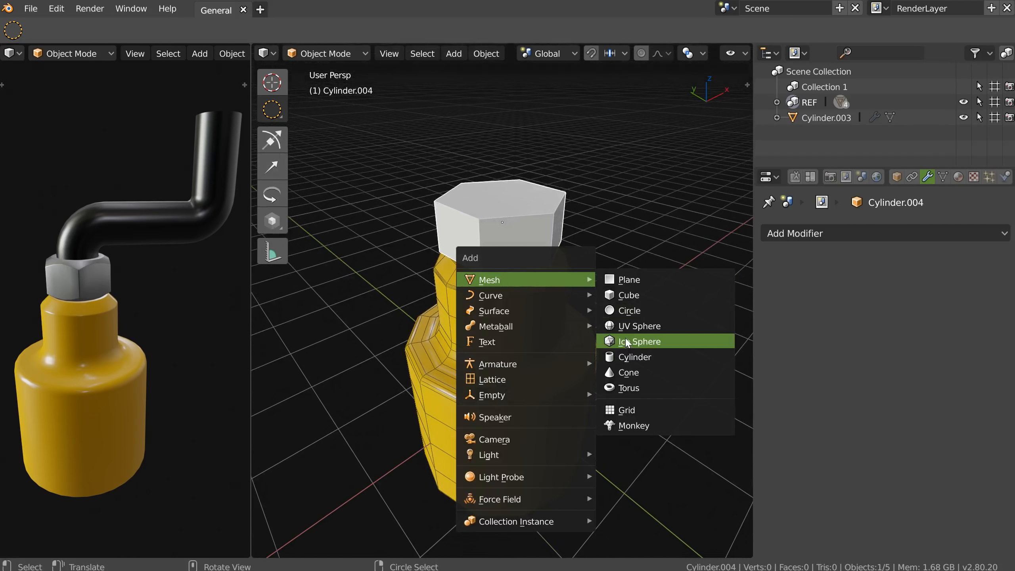
click(631, 312)
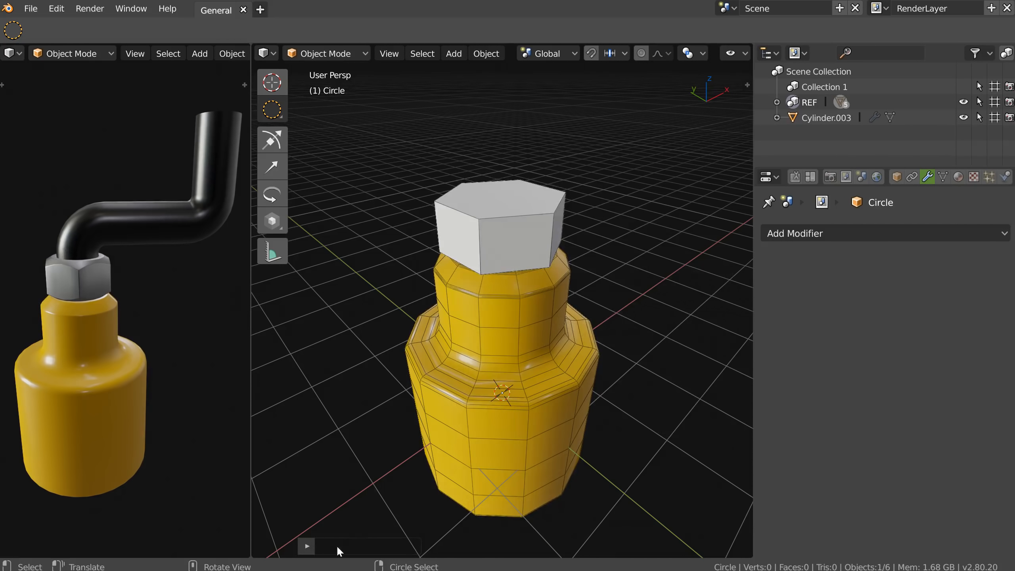
click(312, 547)
click(456, 379)
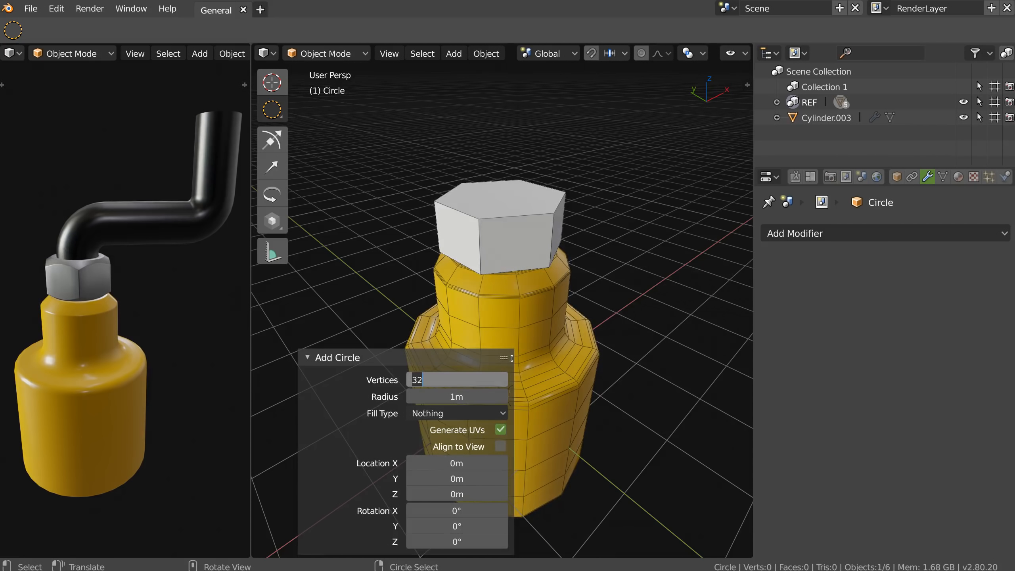
key(Return)
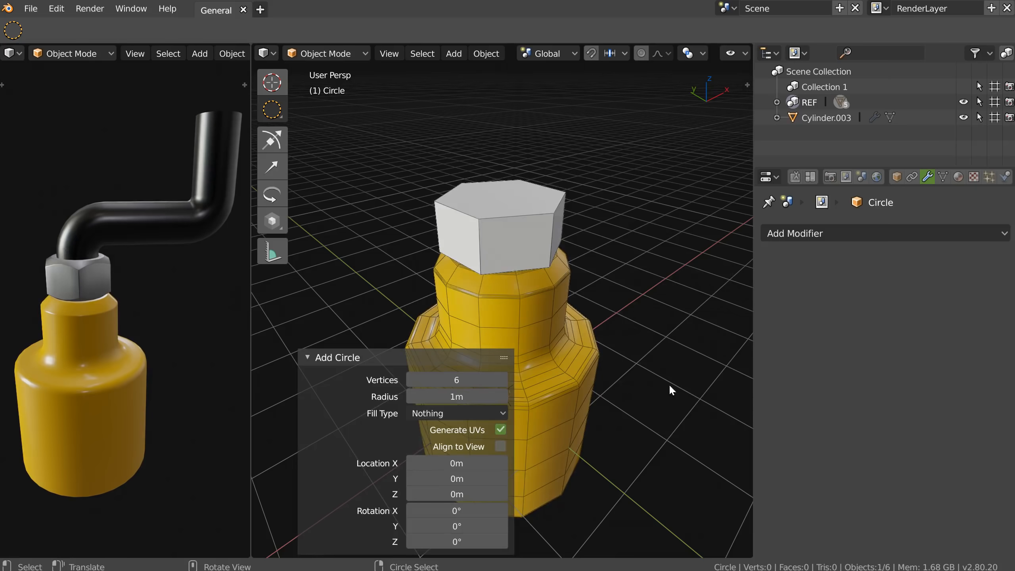
Delete the grey hexagonal cylinder from the top of the yellow neck.
click(527, 222)
key(c)
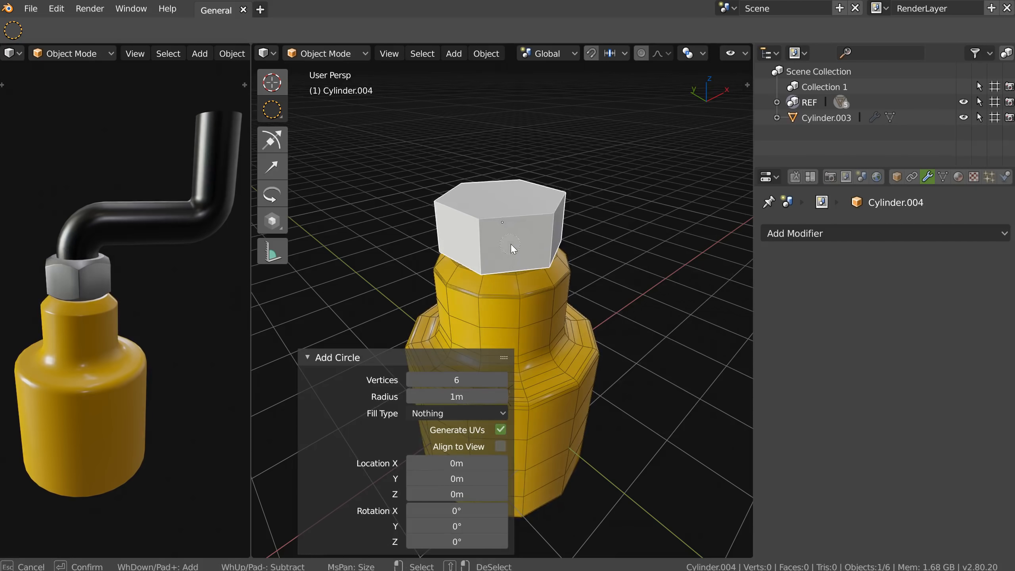
key(Escape)
key(Delete)
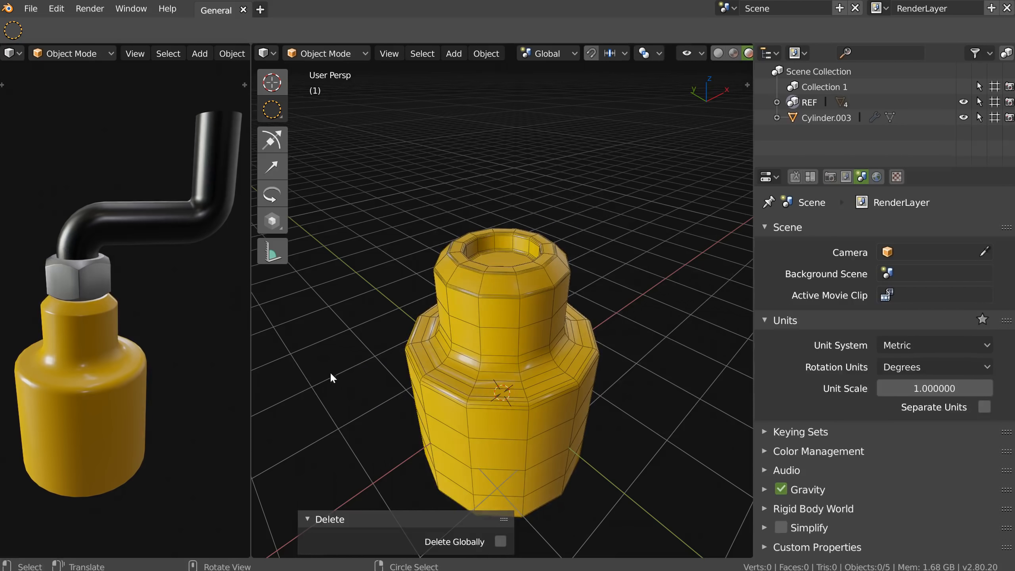
middle_drag(499, 351, 554, 365)
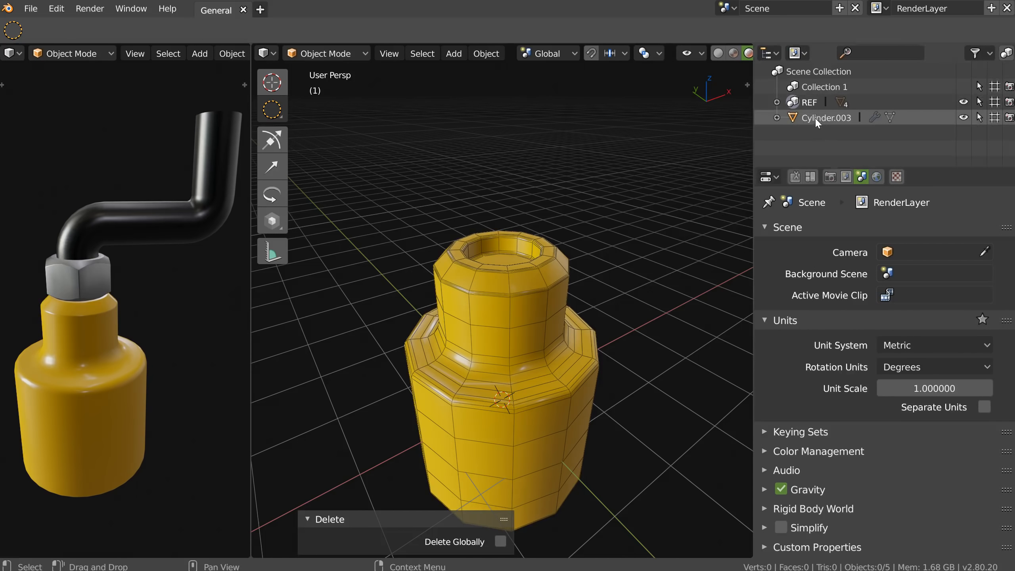
Select the Circle object in the REF collection and raise it along Z about 2.7 m to just above the neck.
click(776, 102)
scroll(818, 120, down, 1)
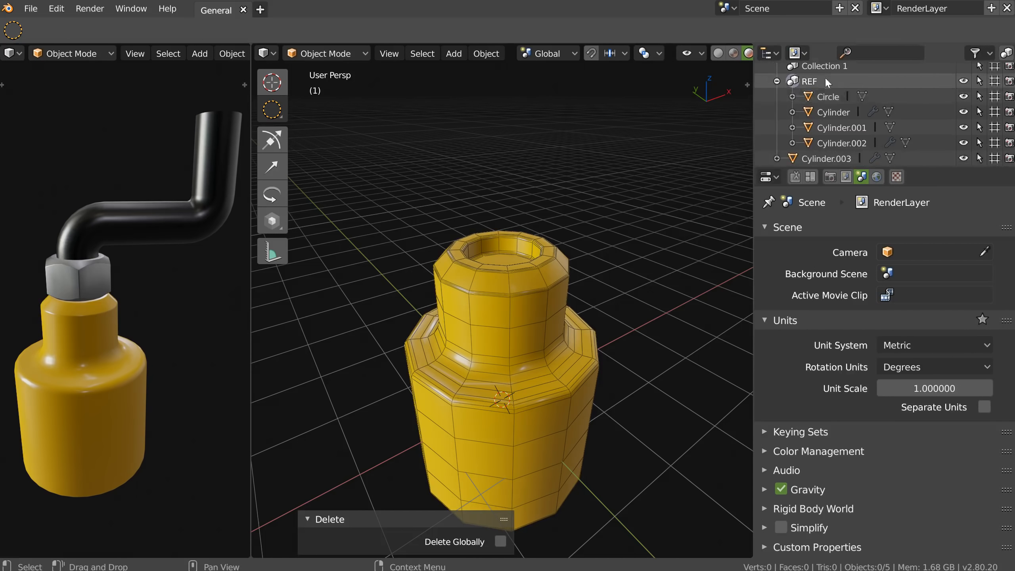
click(835, 98)
key(g)
key(z)
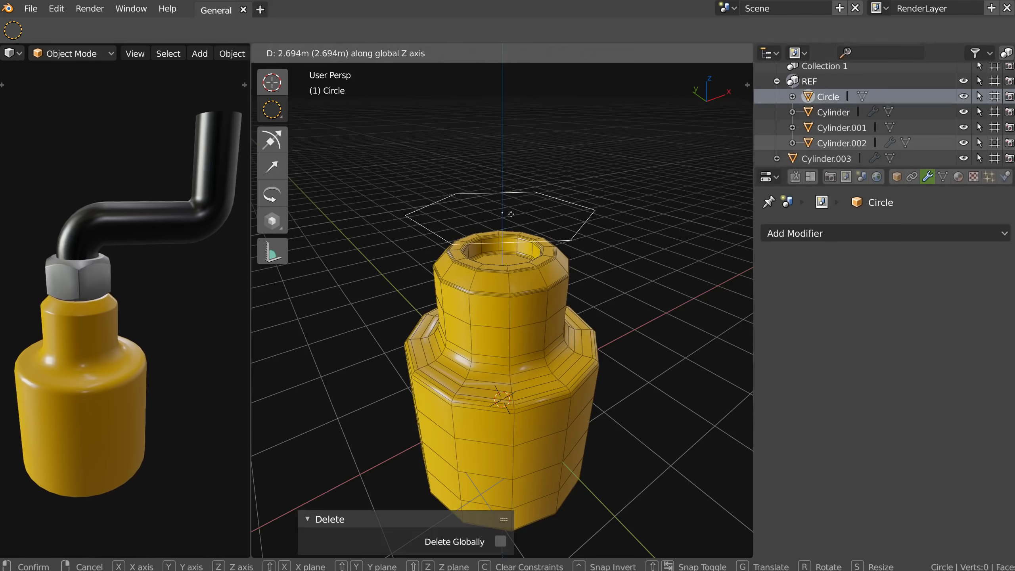
click(461, 226)
Subdivide the hexagonal circle's edges in Edit Mode with 3 cuts.
key(Tab)
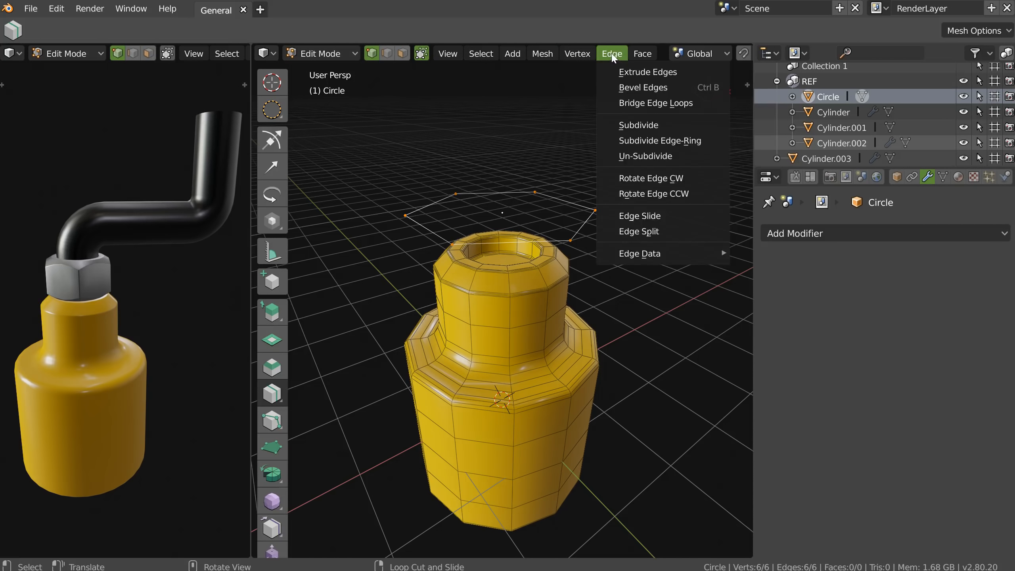
click(638, 125)
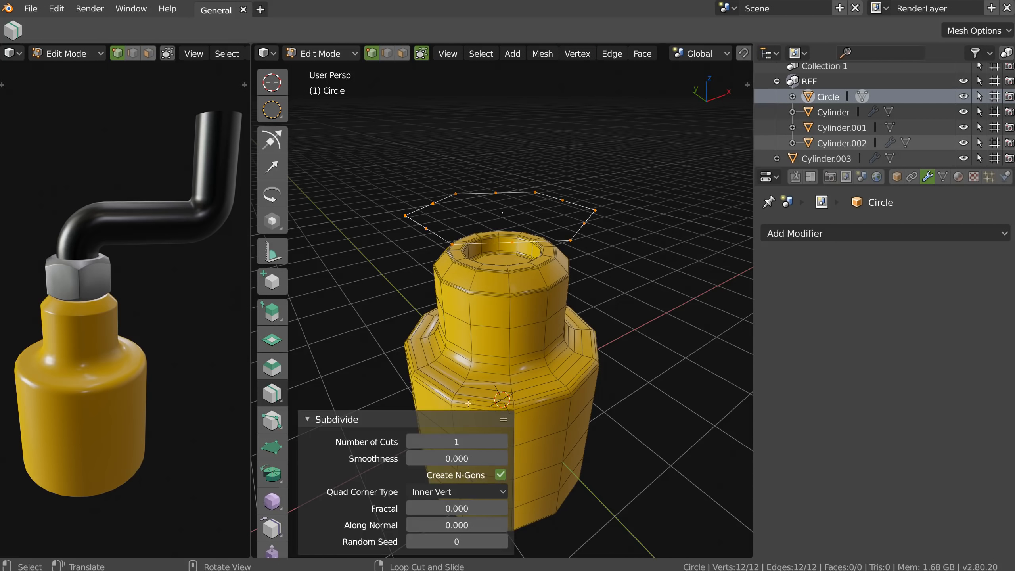
click(502, 442)
click(502, 440)
Fill the subdivided hexagon with a face and extrude it upward about 64 cm.
mouse_move(485, 200)
middle_down()
mouse_move(495, 198)
mouse_move(485, 200)
middle_up()
key(f)
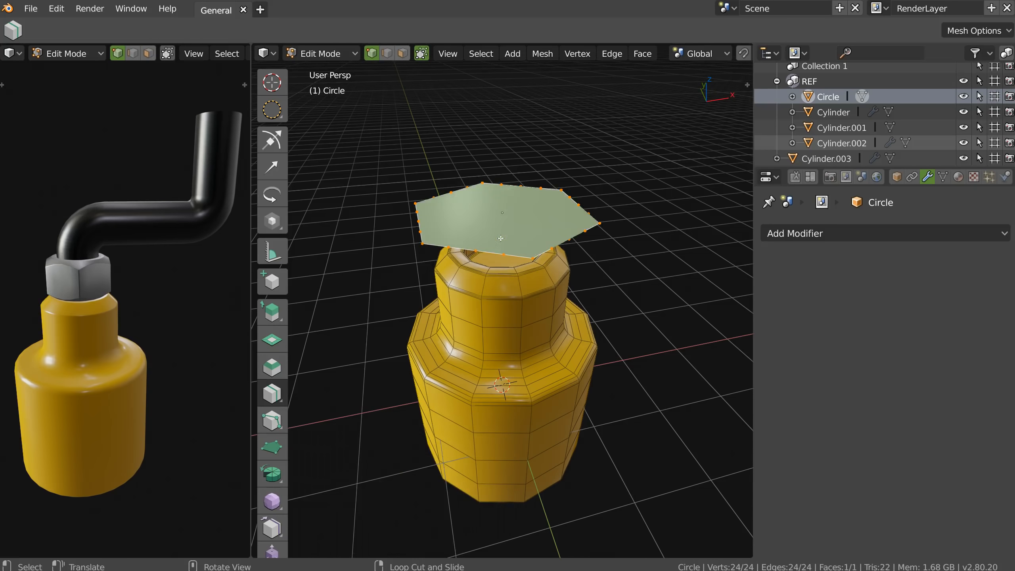
key(e)
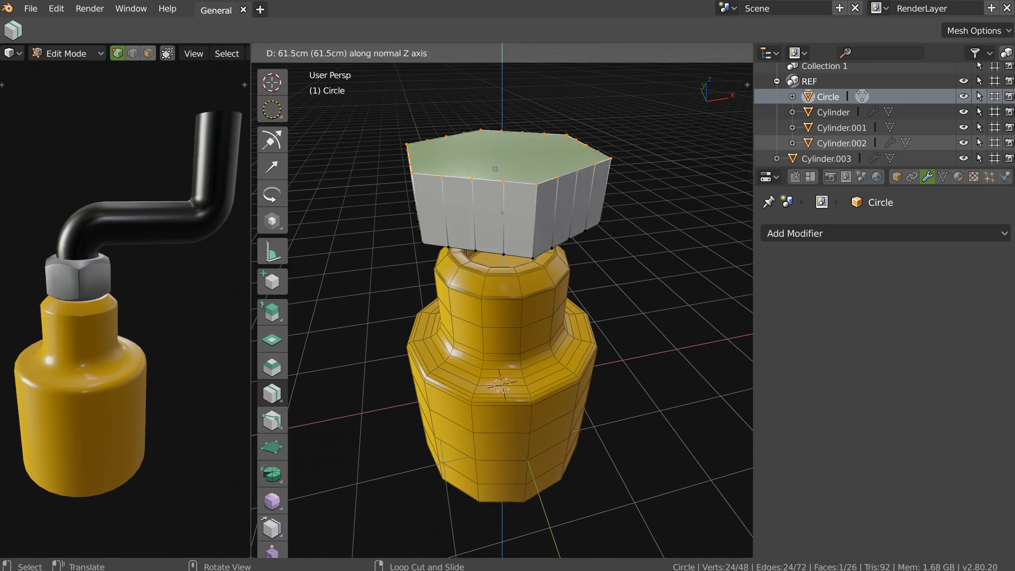
click(495, 166)
Select the middle vertex of each of the six upper edges of the extruded hexagon.
click(495, 166)
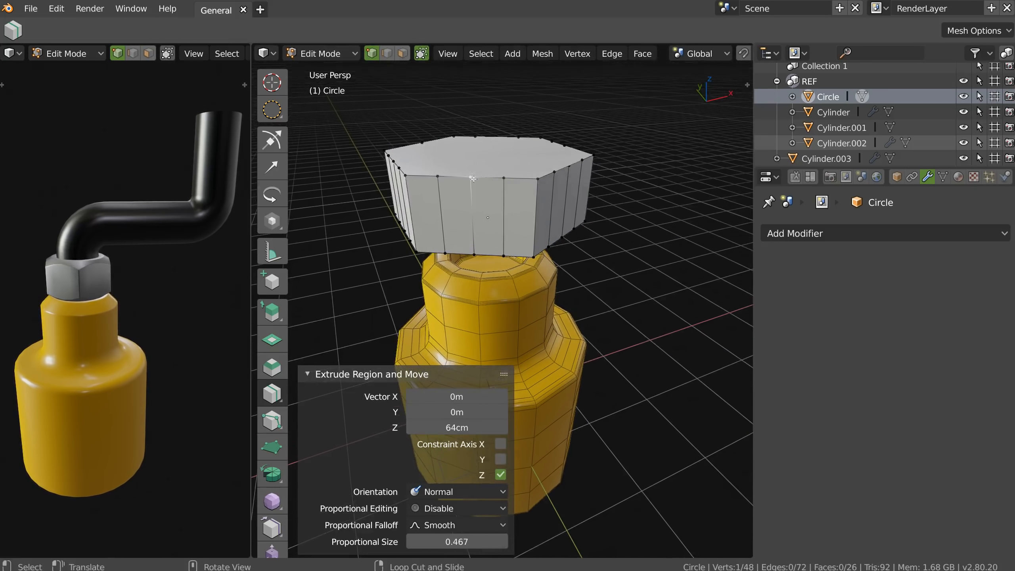
middle_drag(495, 166, 351, 149)
shift+click(345, 141)
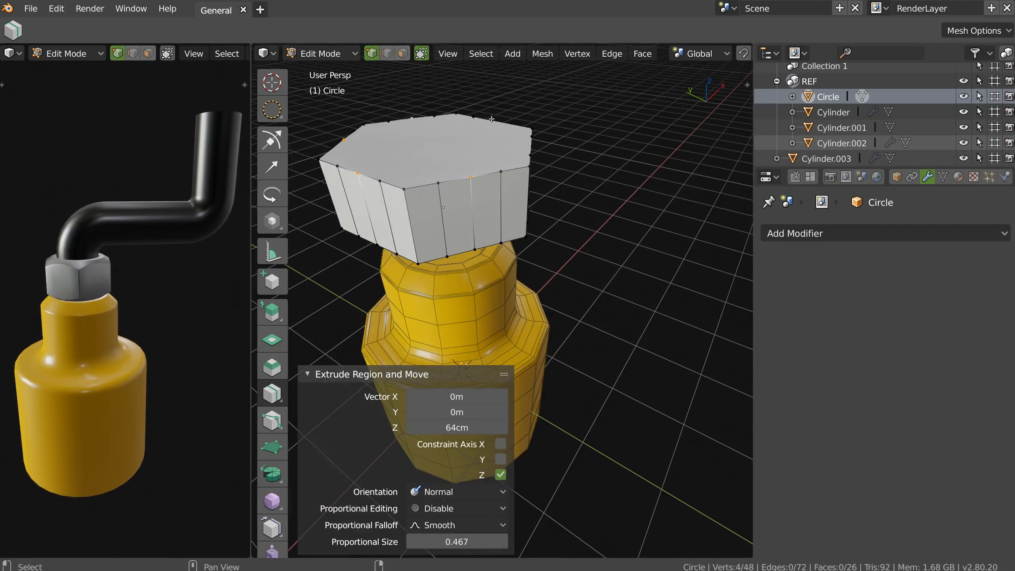
middle_drag(530, 144, 455, 212)
scroll(480, 163, up, 3)
scroll(460, 170, down, 3)
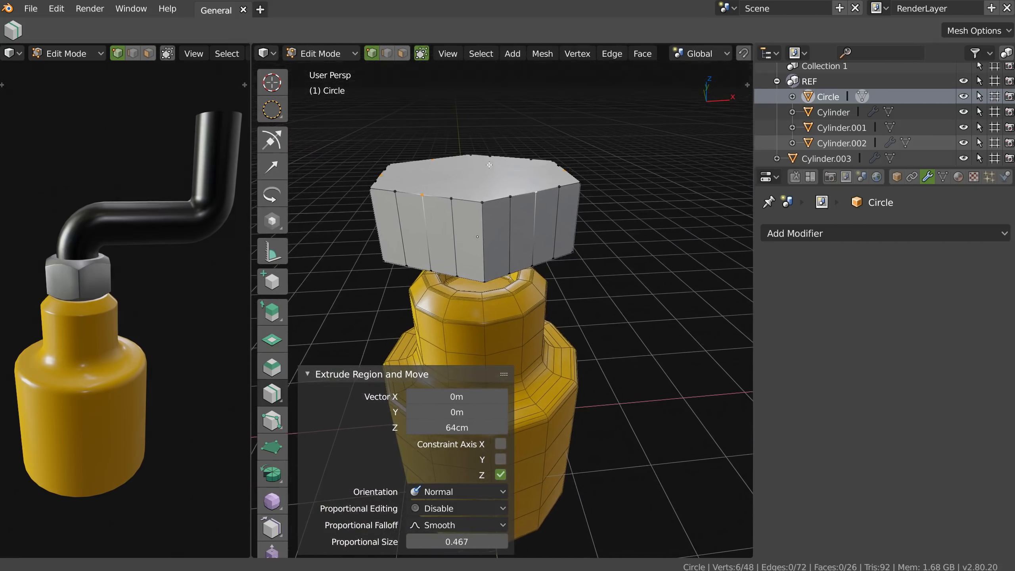
Raise the six selected mid-edge vertices along Z using smooth proportional editing.
click(308, 374)
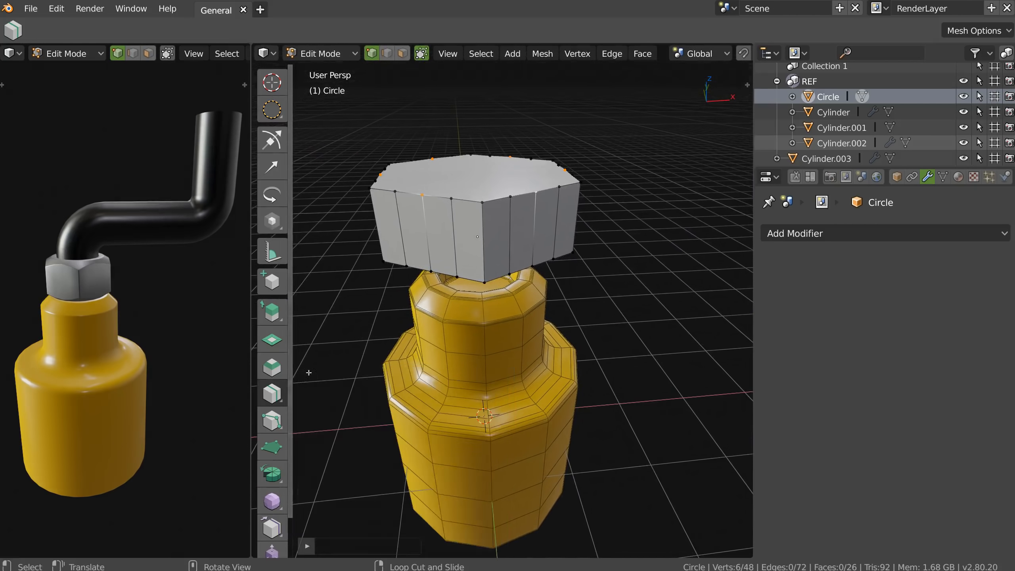
key(g)
key(z)
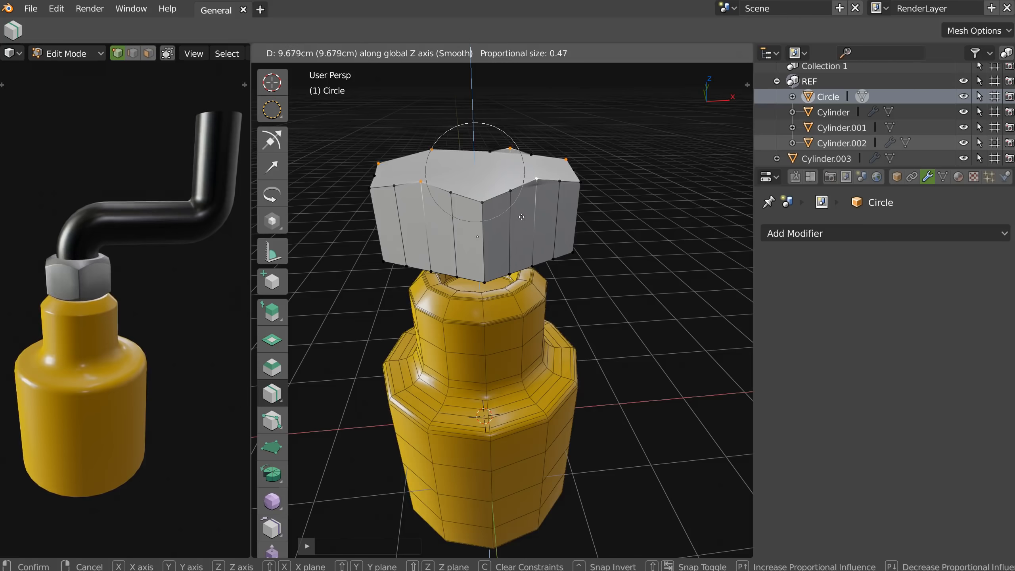
Raise the selected top-rim vertices of the hex nut along Z by about 16 cm, using smooth proportional falloff of size 0.75.
scroll(510, 218, down, 4)
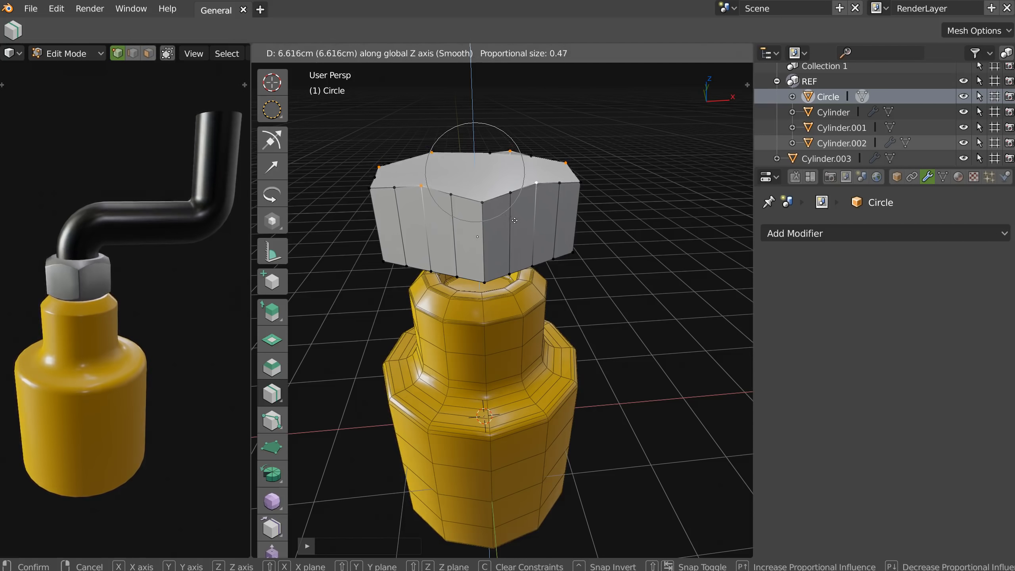
scroll(515, 219, up, 3)
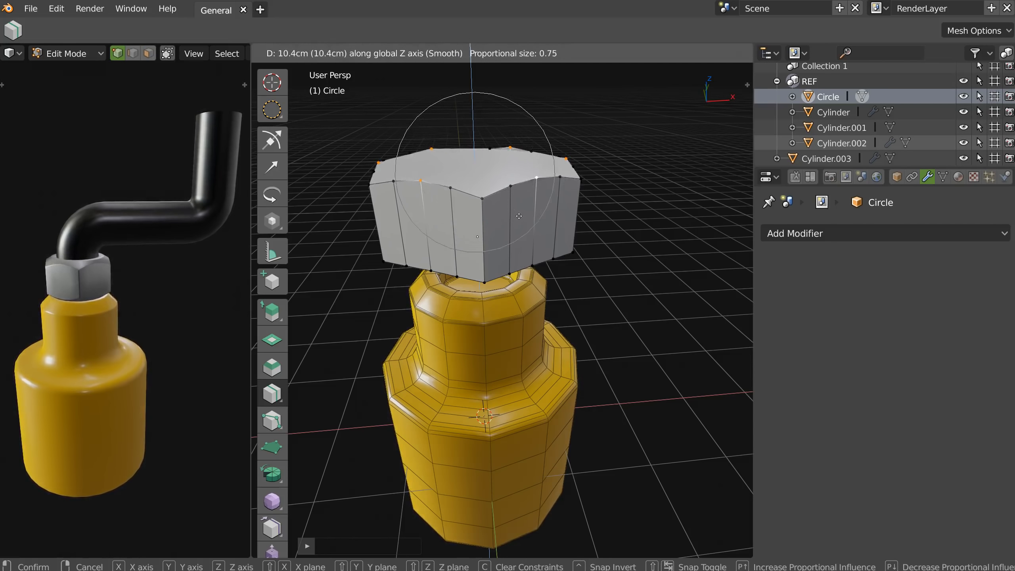
scroll(520, 213, down, 4)
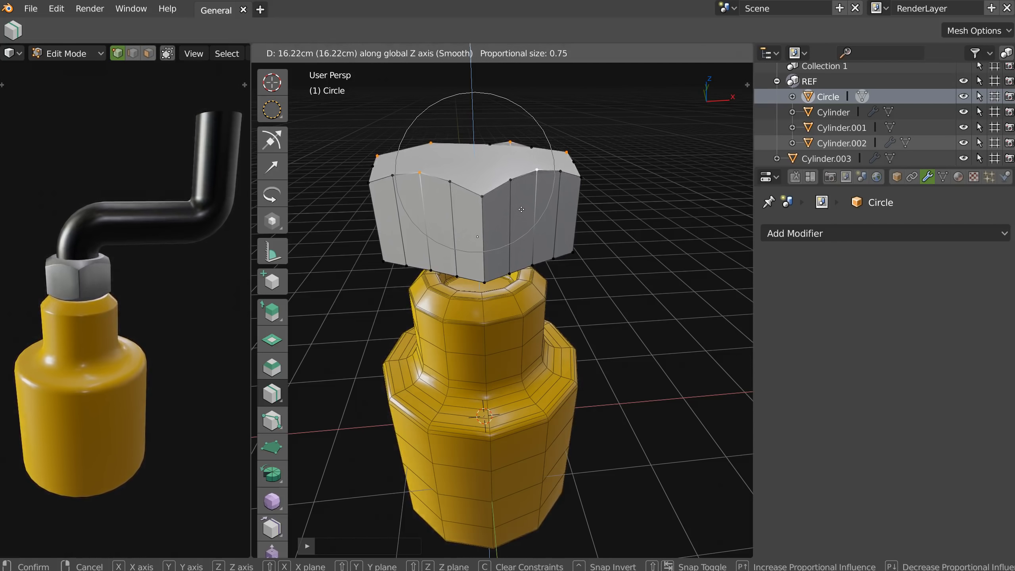
click(521, 210)
middle_drag(521, 210, 475, 245)
Select the nut's top face in face mode, extrude it in place and scale it to about 0.76.
key(Tab)
key(Tab)
key(3)
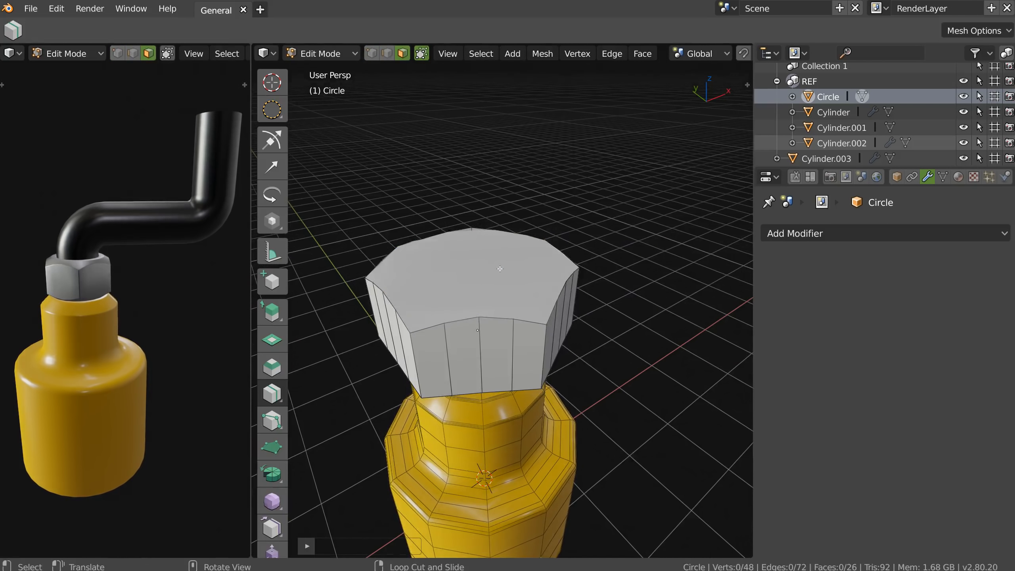
click(535, 233)
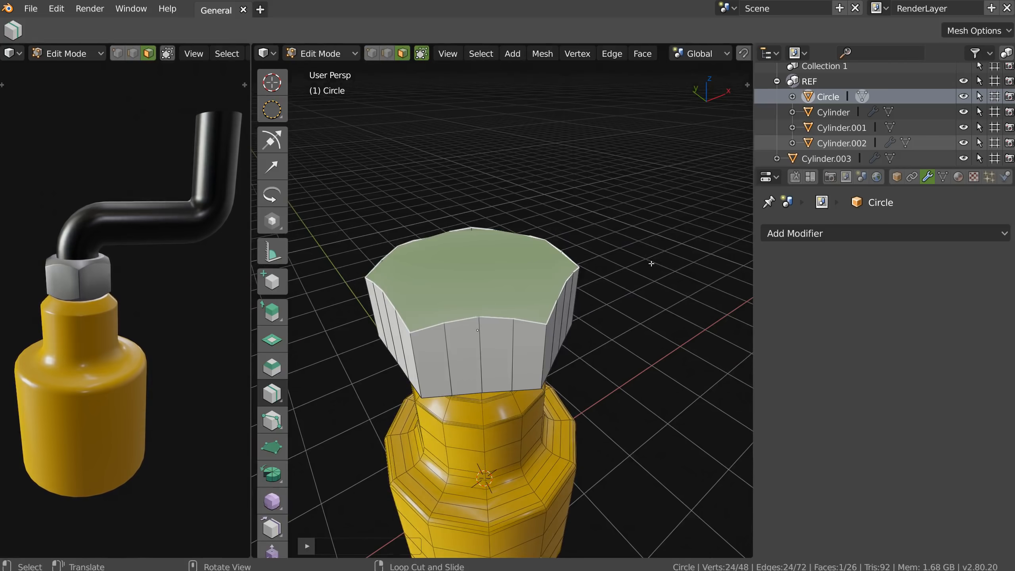
key(e)
key(s)
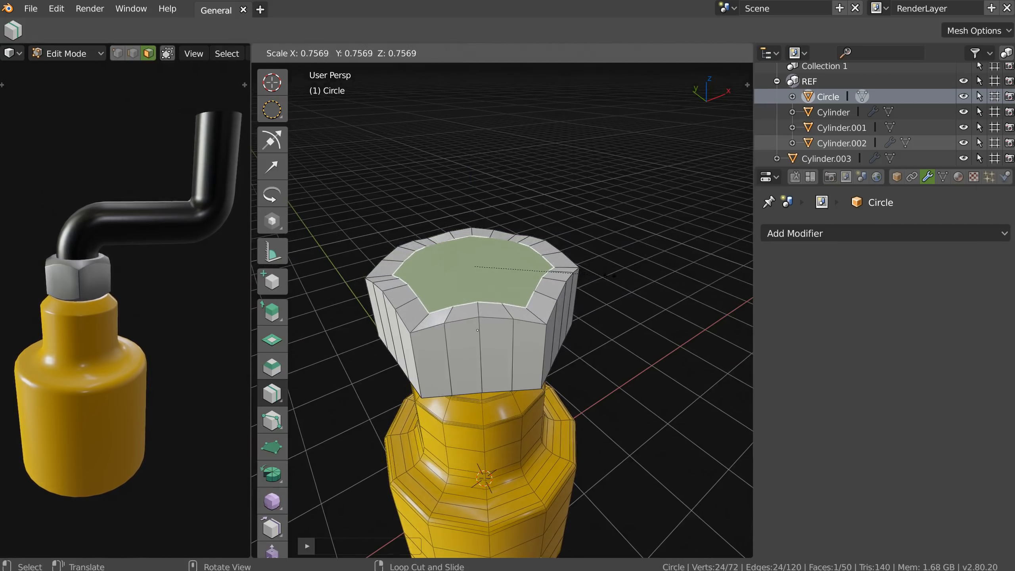
click(613, 276)
middle_drag(613, 276, 558, 332)
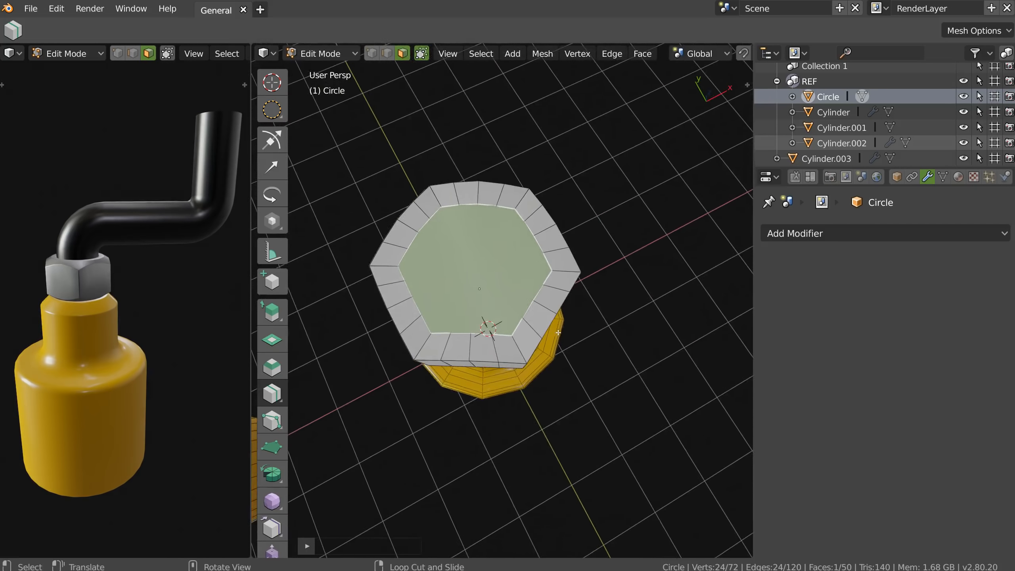
Try rounding the inner top face with To Sphere under smooth proportional editing, and undo it.
middle_drag(517, 292, 517, 276)
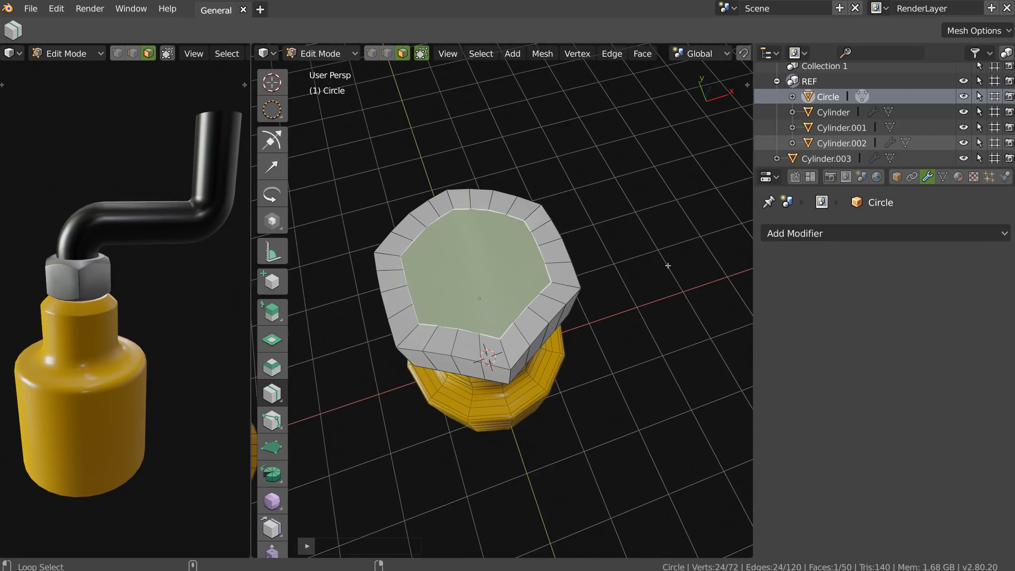
key(shift+alt+s)
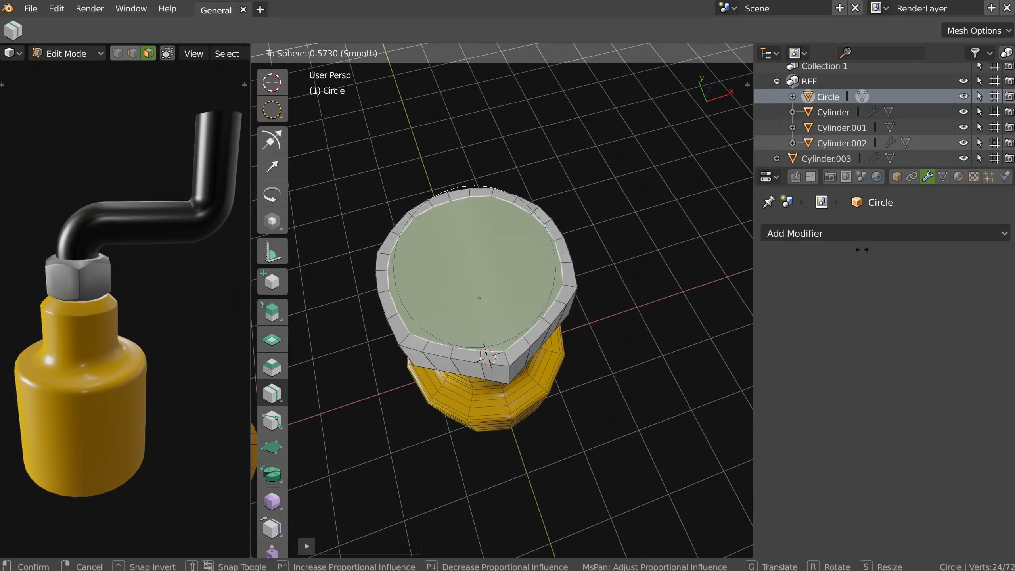
click(995, 256)
key(s)
key(Escape)
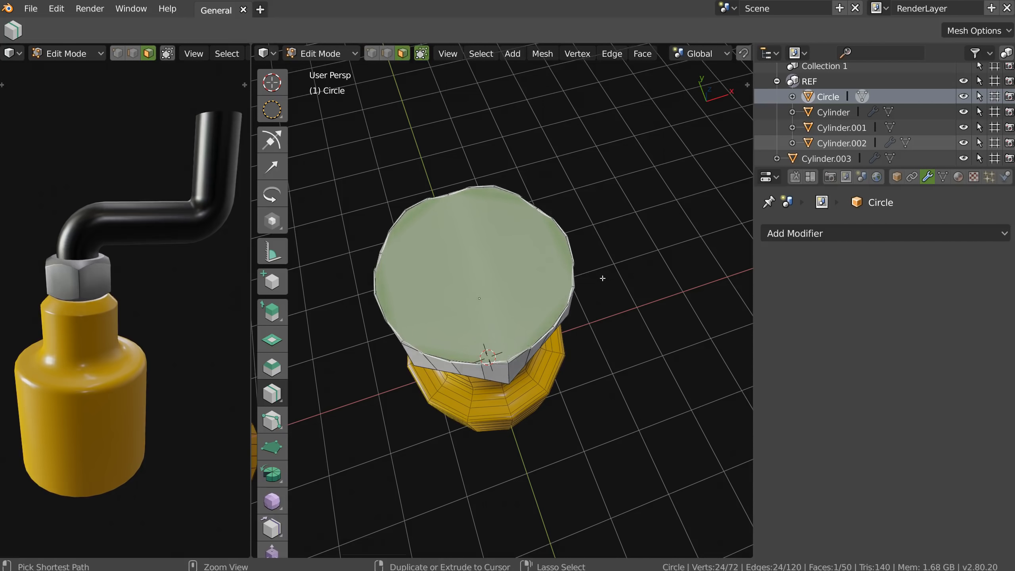
key(ctrl+z)
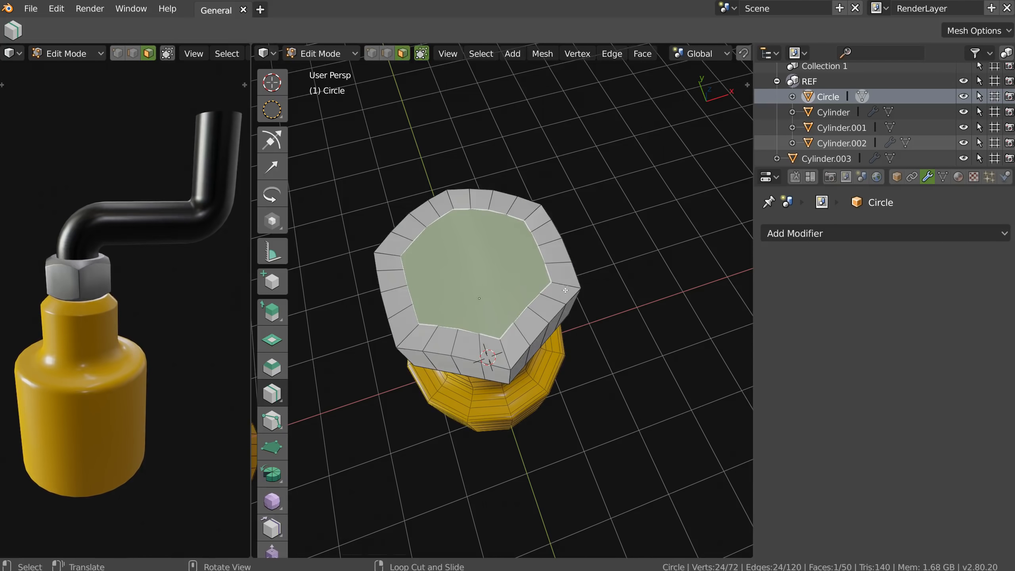
Scale the inner top face down slightly and round its outline with To Sphere, with proportional editing disabled.
key(s)
click(626, 277)
key(space)
key(Escape)
key(shift+alt+s)
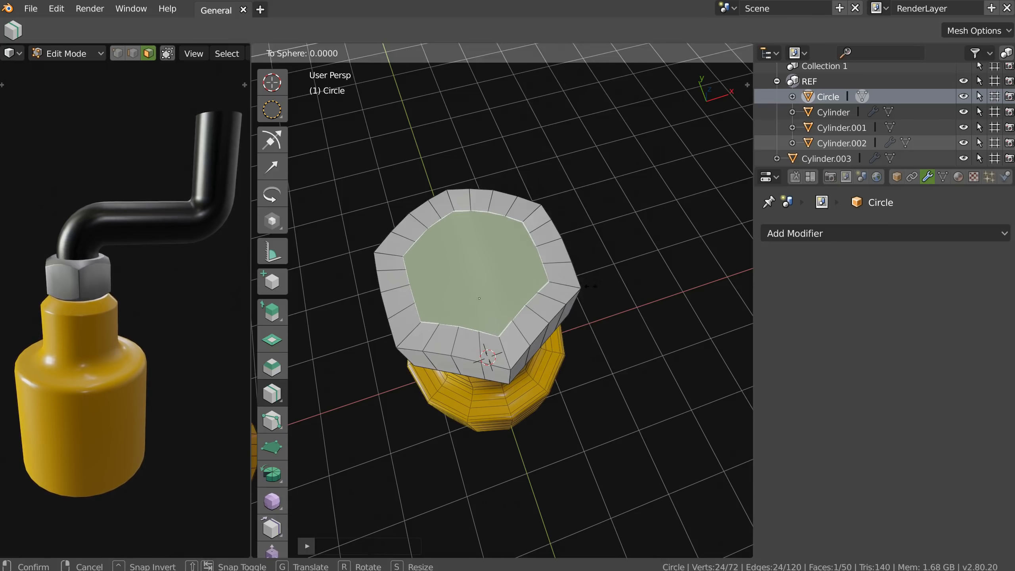
click(971, 252)
Flatten the inner top face by scaling it to 0 along Z.
middle_drag(548, 267, 568, 216)
text(sz0)
key(Return)
Raise the flattened circular top face along Z and adjust its overall scale.
middle_drag(590, 154, 449, 283)
key(g)
key(z)
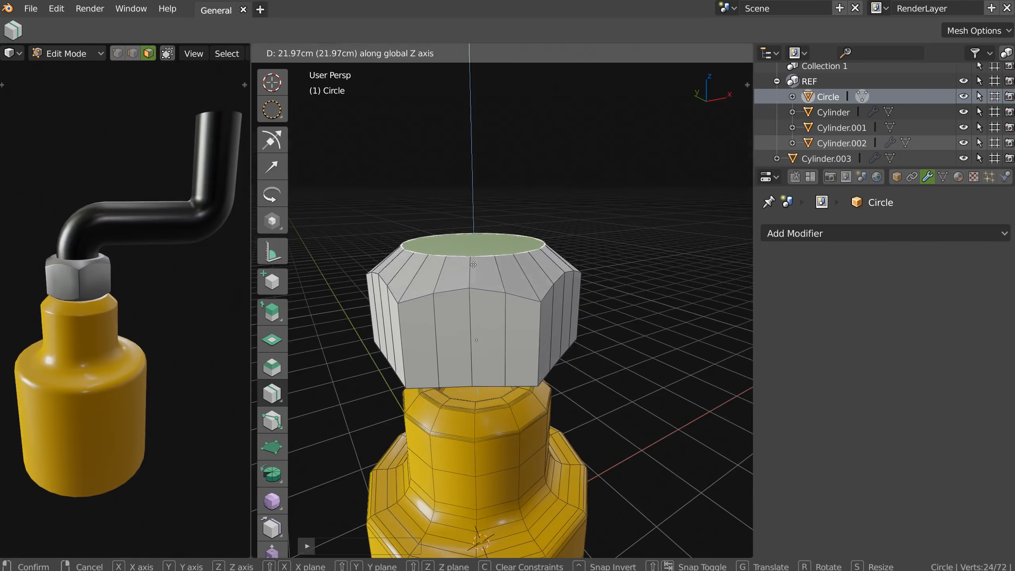
click(572, 205)
middle_drag(572, 205, 513, 302)
key(s)
click(596, 265)
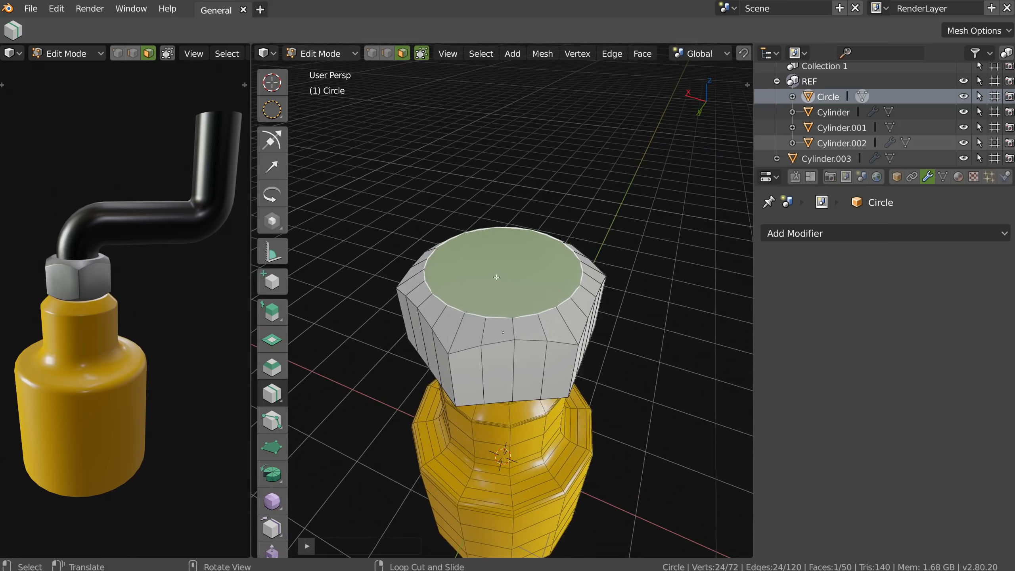
Undo the top face edits back to the nut's single, unextruded top face.
middle_drag(497, 272, 485, 292)
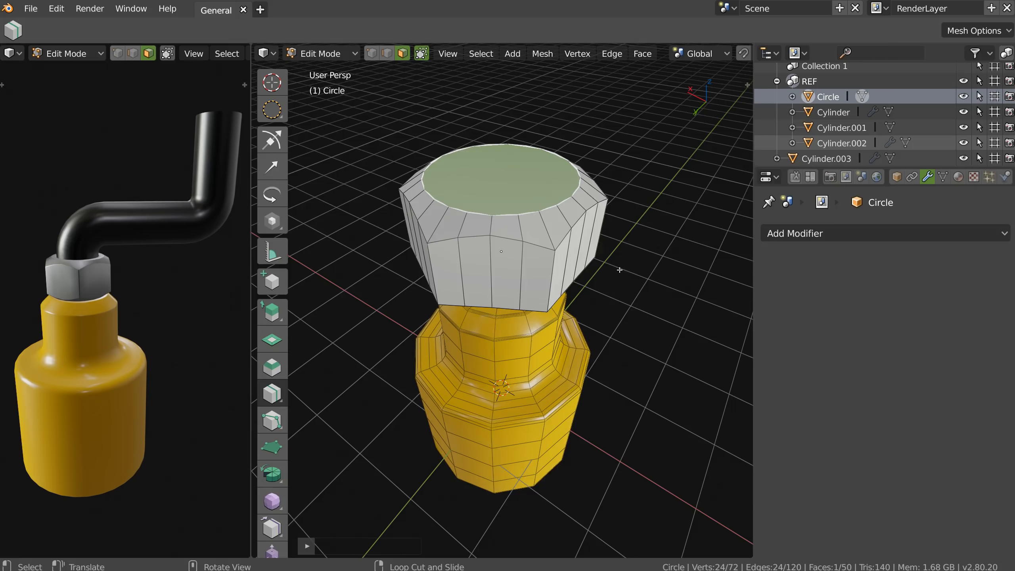
middle_drag(511, 283, 509, 286)
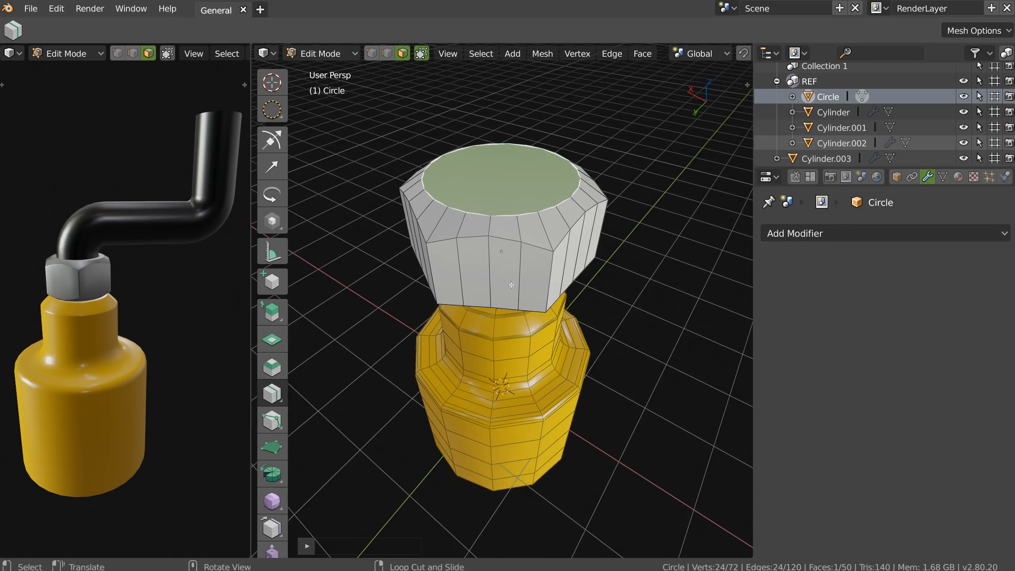
key(i)
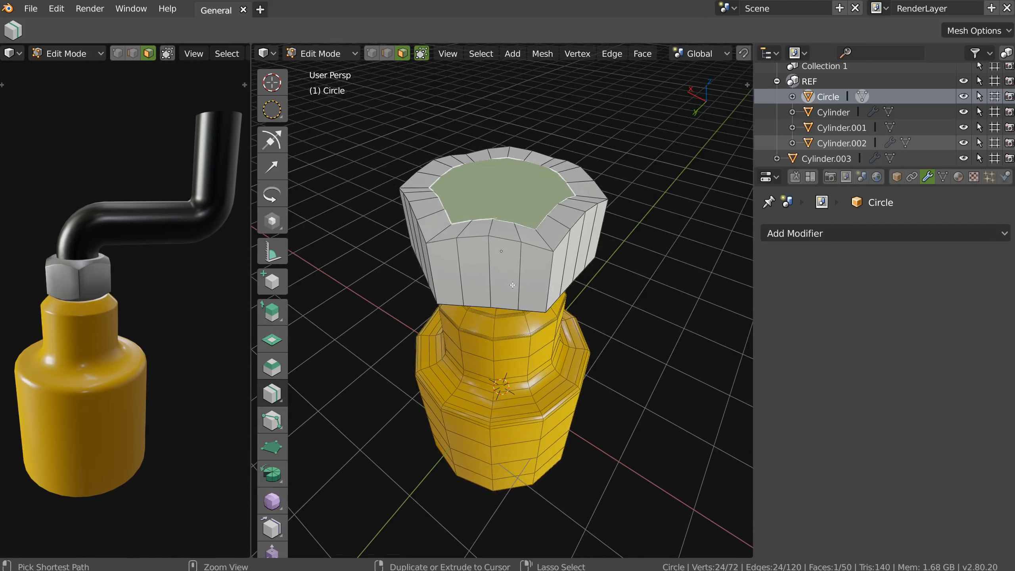
key(Escape)
key(alt+a)
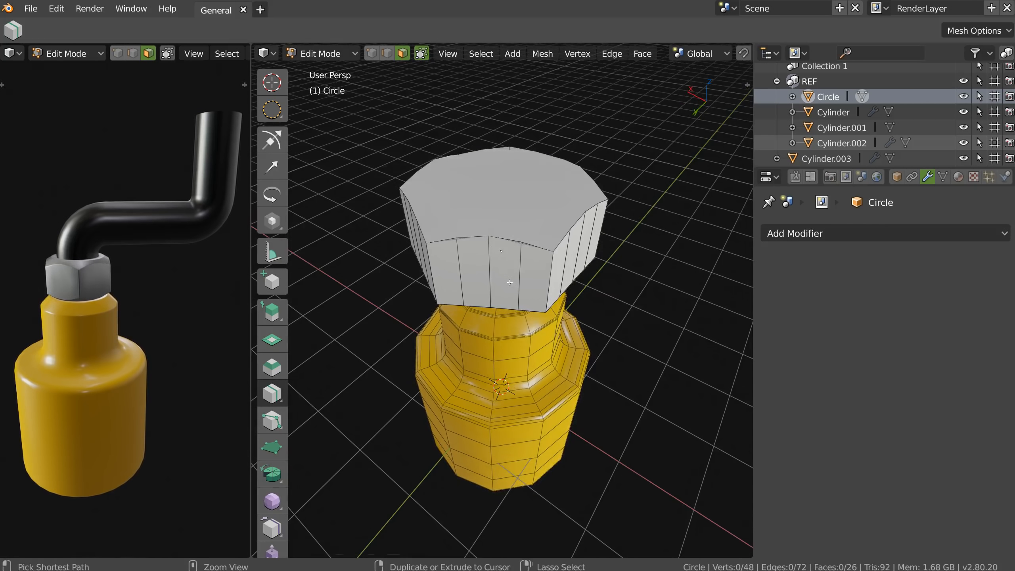
key(ctrl+z)
Select the nut's top face in face mode, try insetting it, and undo the inset.
middle_drag(441, 206, 442, 200)
key(Tab)
key(Tab)
key(3)
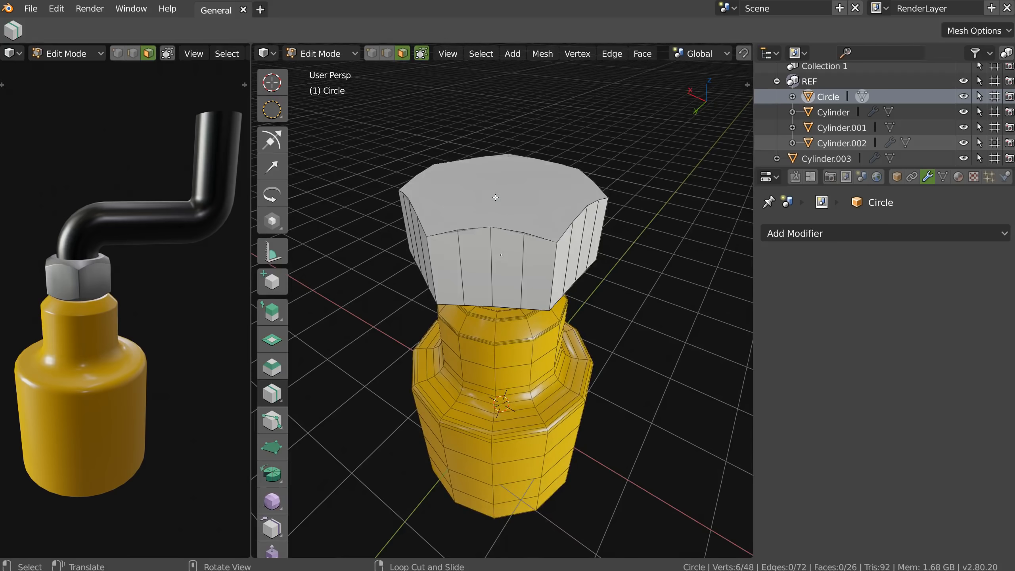
click(495, 197)
middle_drag(496, 197, 513, 210)
key(i)
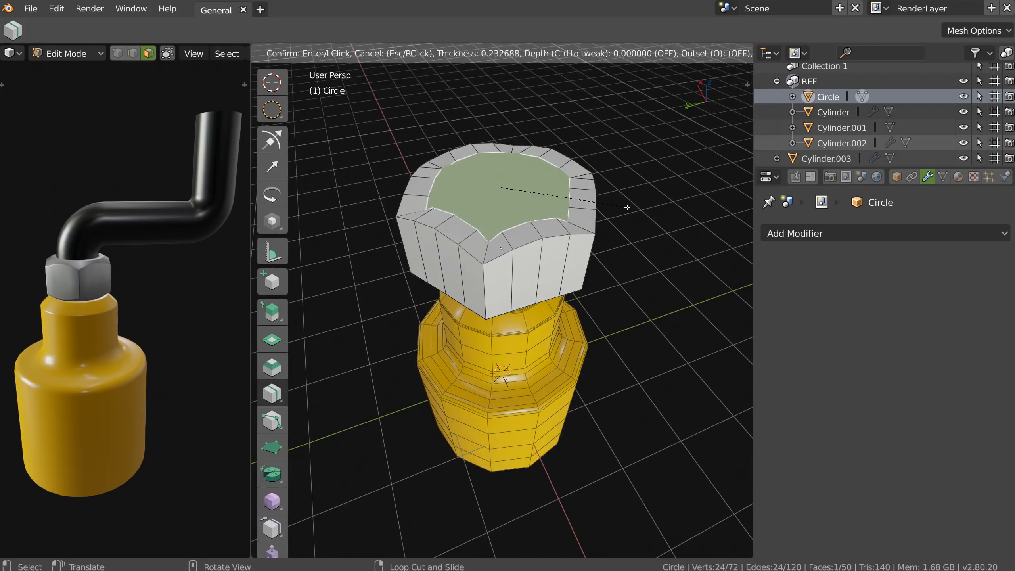
click(624, 206)
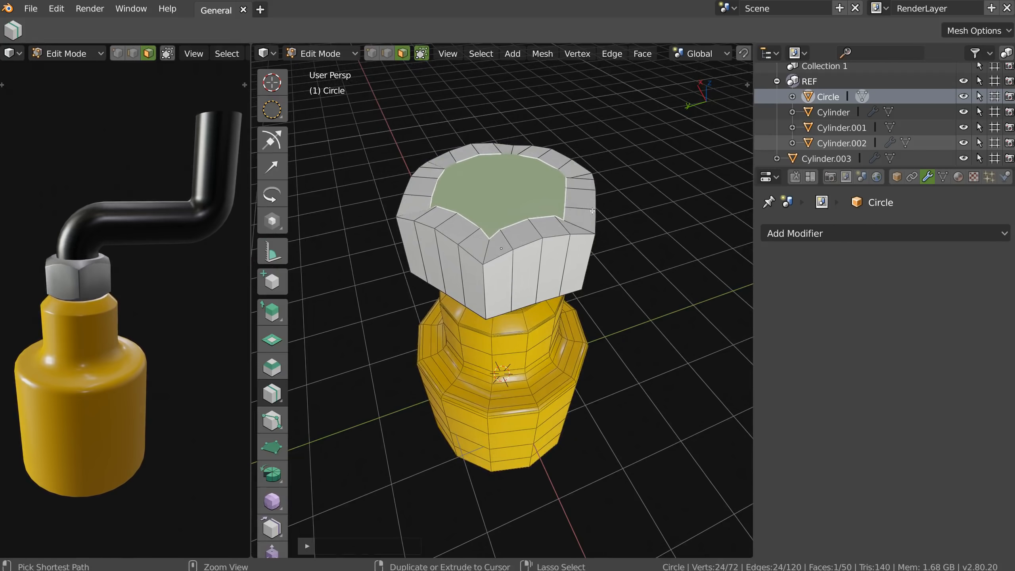
key(ctrl+z)
Inset the top face by 23.07 cm, inspect the result and its Inset Faces settings, and undo the inset.
key(i)
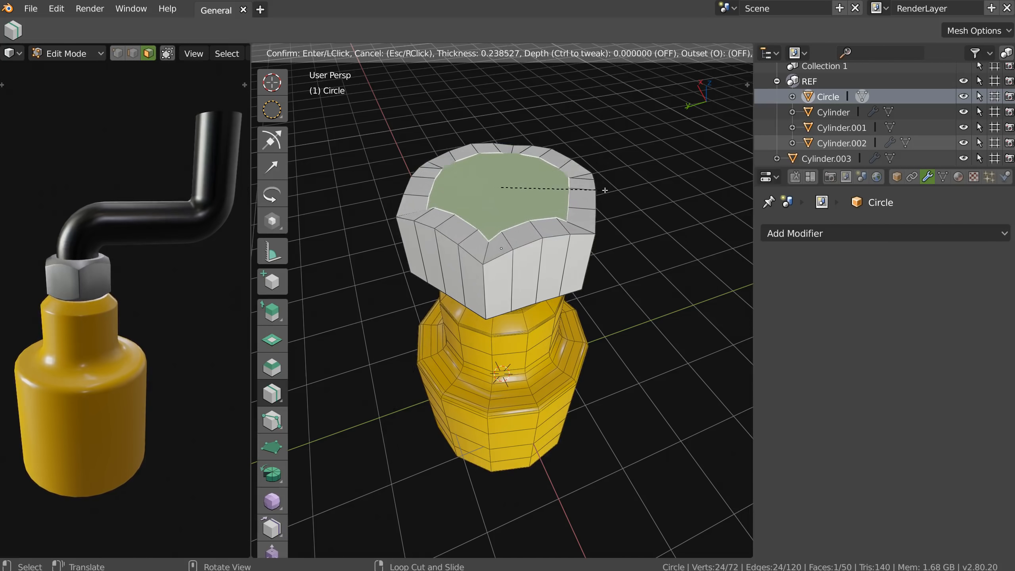
click(605, 192)
click(306, 545)
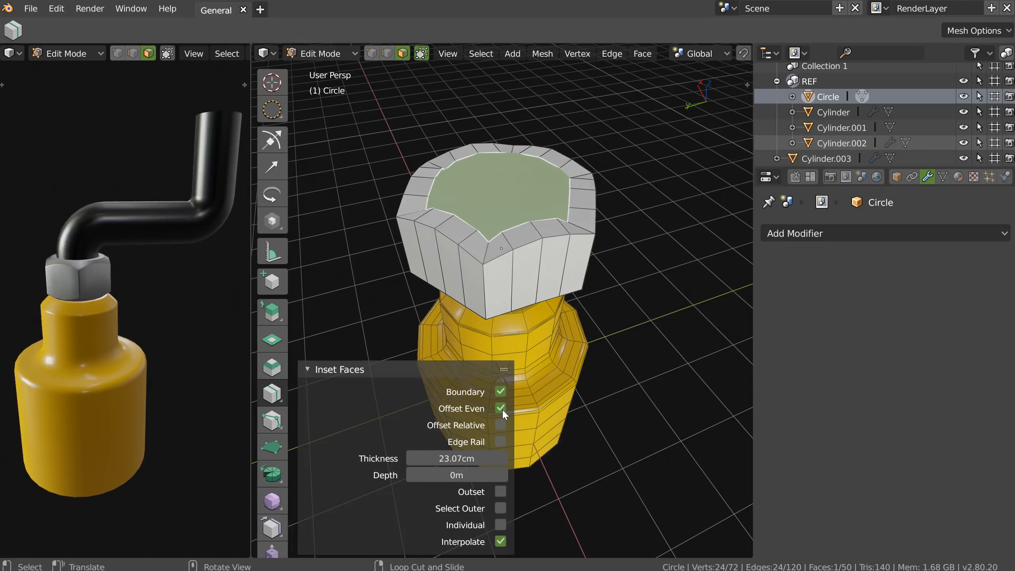
middle_drag(561, 212, 555, 255)
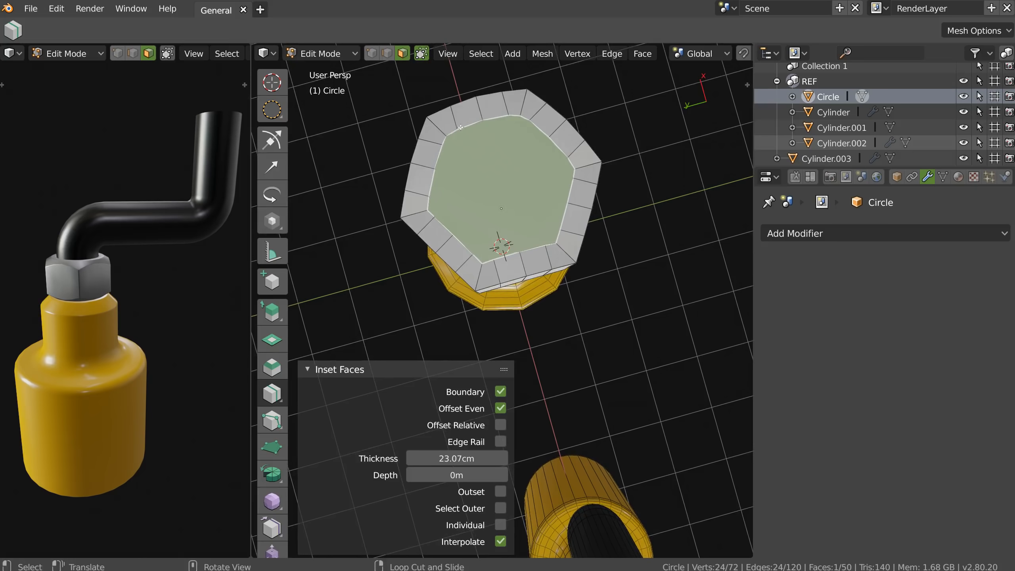
middle_drag(616, 263, 634, 252)
key(ctrl+z)
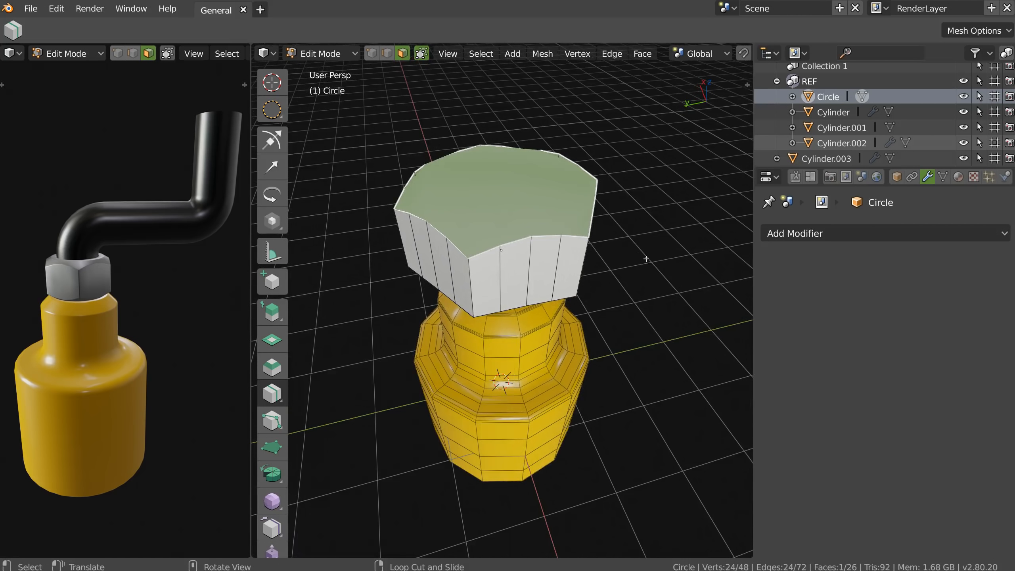
Extrude the nut's top face in place, scale it to 0.755, and round its outline with To Sphere.
key(e)
key(s)
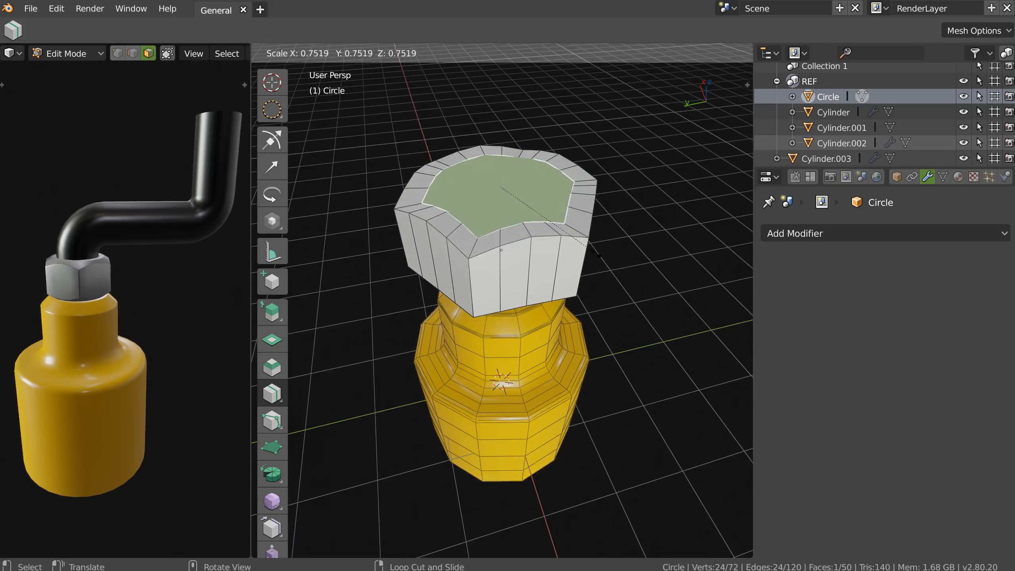
click(597, 253)
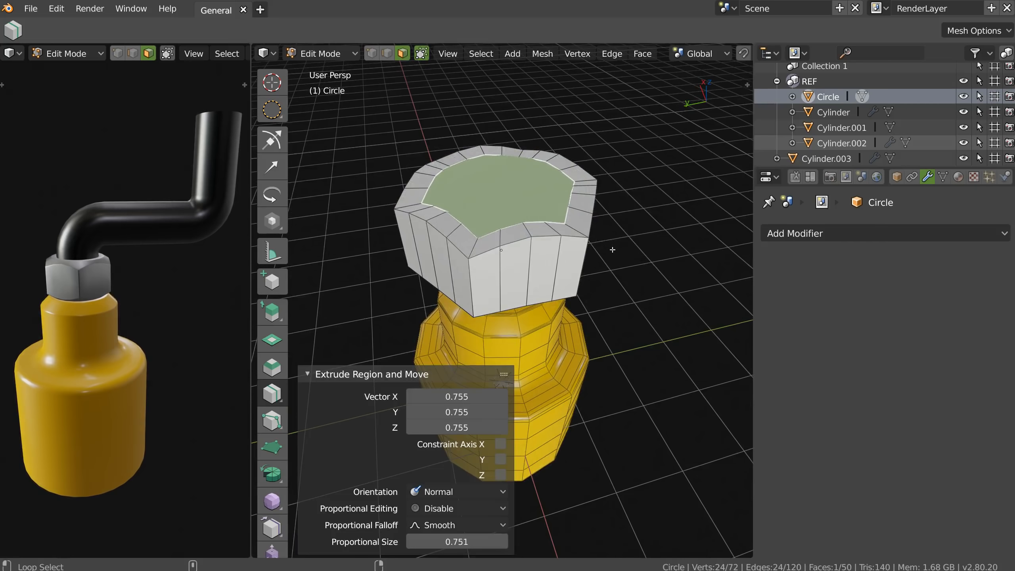
key(shift+alt+s)
click(922, 250)
key(shift+alt+s)
click(661, 237)
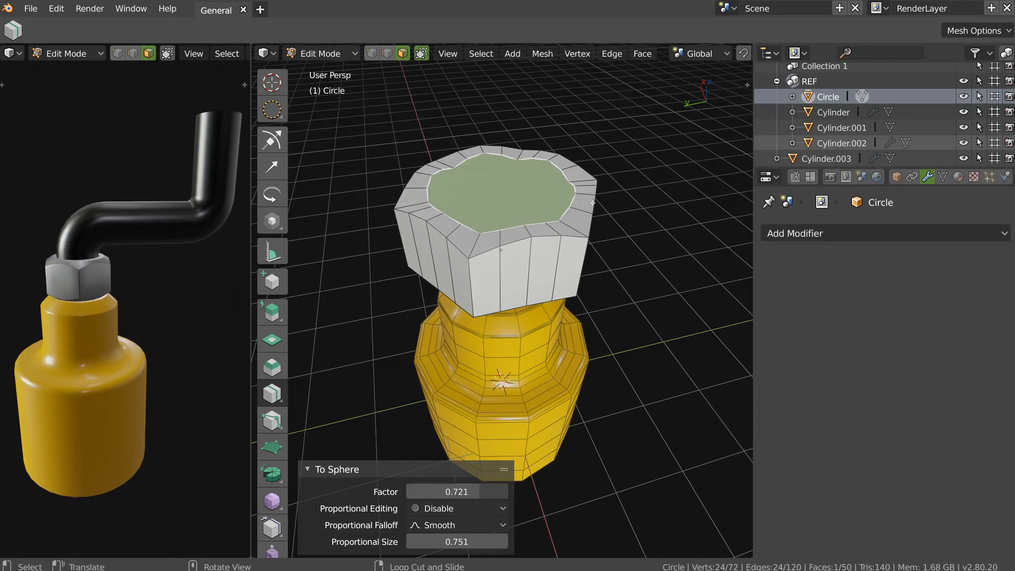
key(s)
key(0)
key(Return)
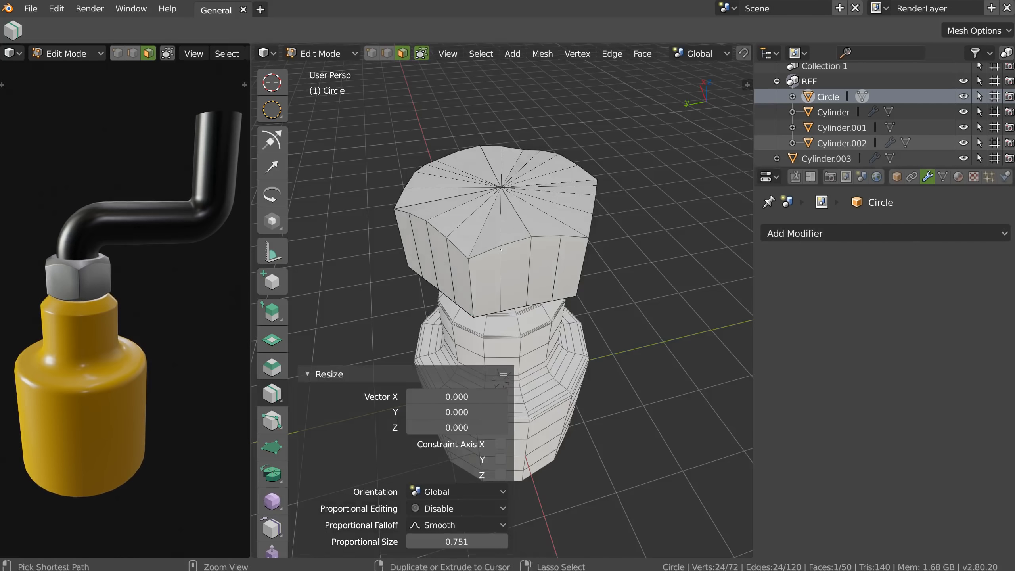
middle_drag(571, 235, 559, 251)
key(ctrl+z)
Flatten the rounded top face by scaling it to 0 along Z.
key(s)
key(z)
key(0)
key(Return)
Raise the flattened circular face along Z above the nut's rim and scale it by 1.065.
middle_drag(542, 200, 483, 256)
key(g)
key(z)
click(477, 226)
key(s)
click(577, 229)
Inset the circular top face by 25.2 cm.
middle_drag(563, 228, 638, 226)
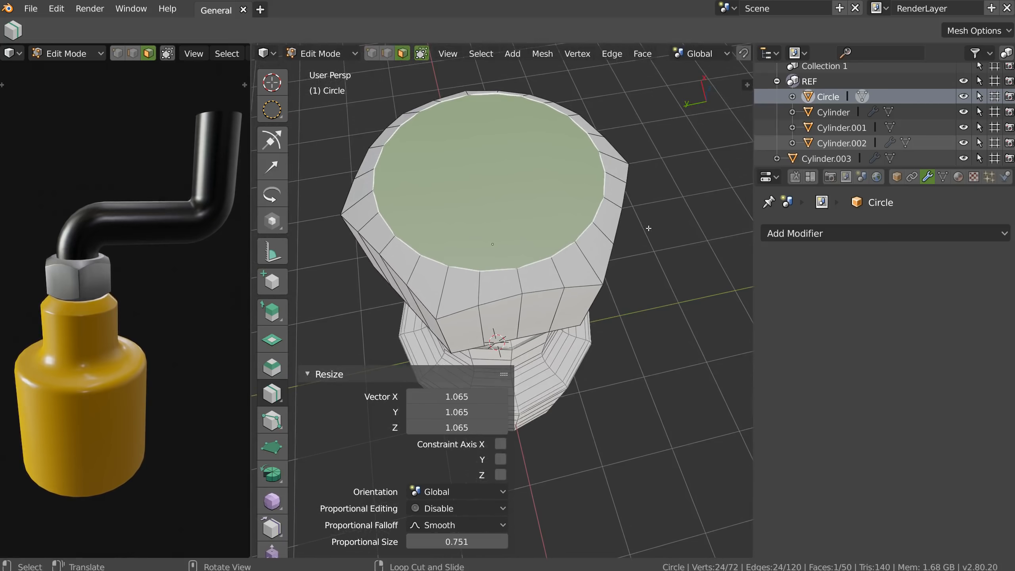
key(i)
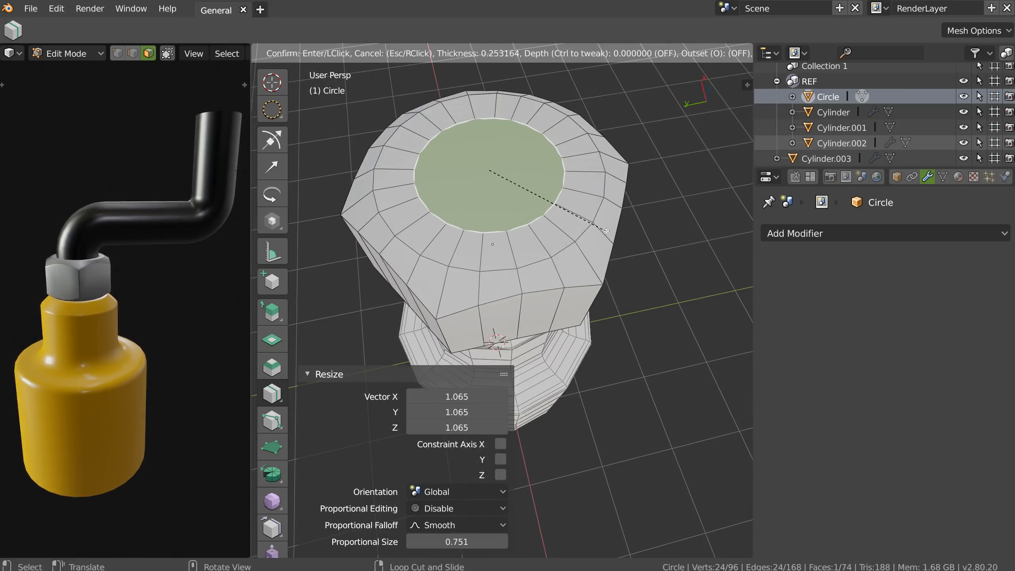
click(605, 231)
Add one centred horizontal loop cut around the nut's side faces.
middle_drag(605, 231, 539, 245)
scroll(539, 245, up, 2)
key(ctrl+r)
click(539, 244)
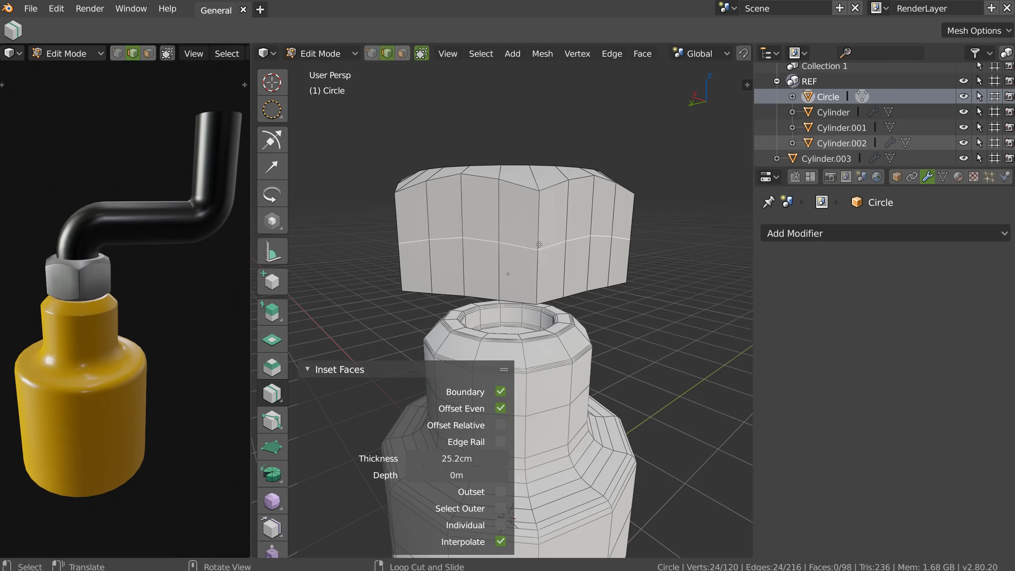
right_click(539, 244)
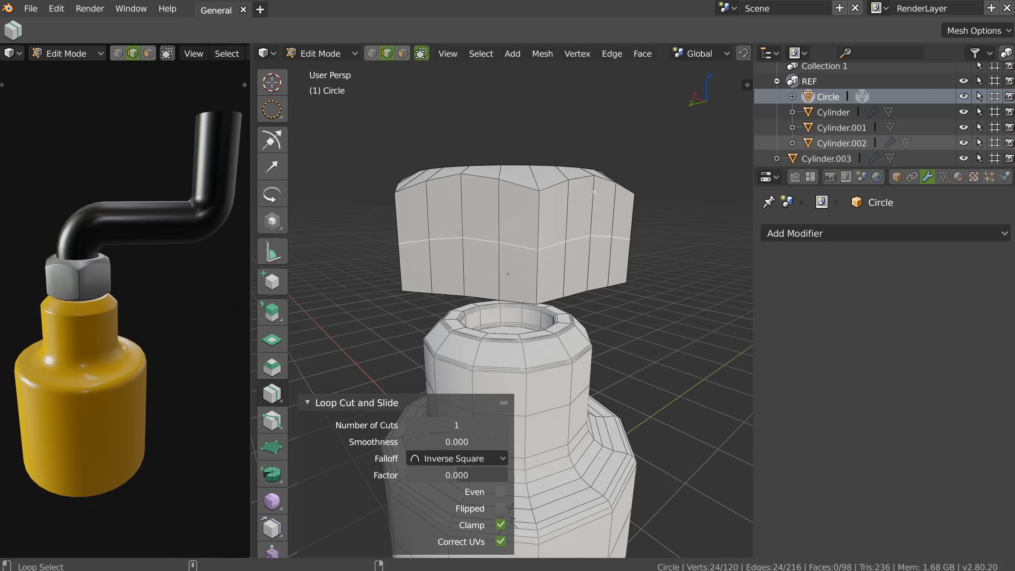
Flatten the new side edge loop by scaling it to 0 along Z.
key(s)
key(z)
key(0)
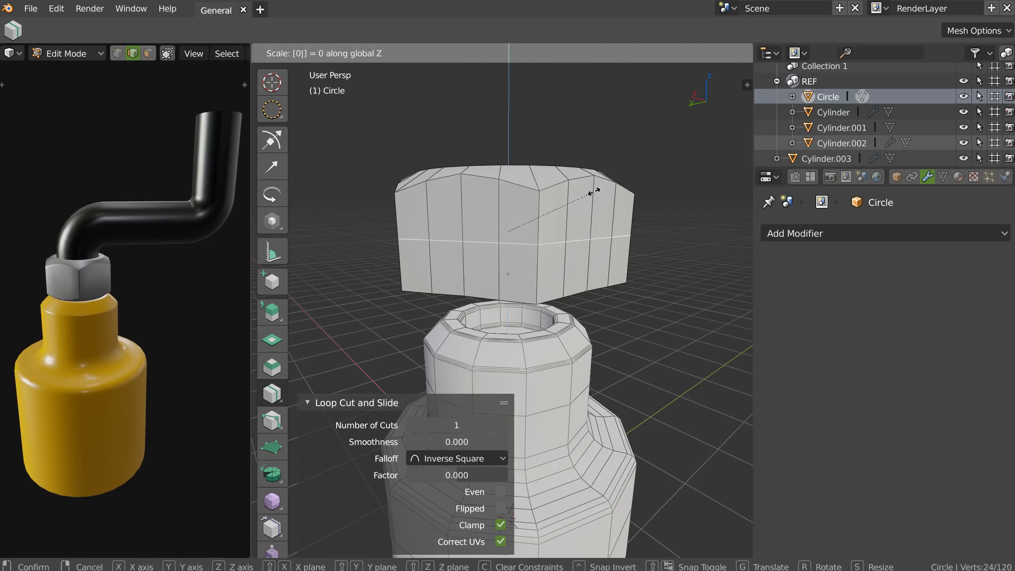
key(Return)
middle_drag(568, 252, 563, 240)
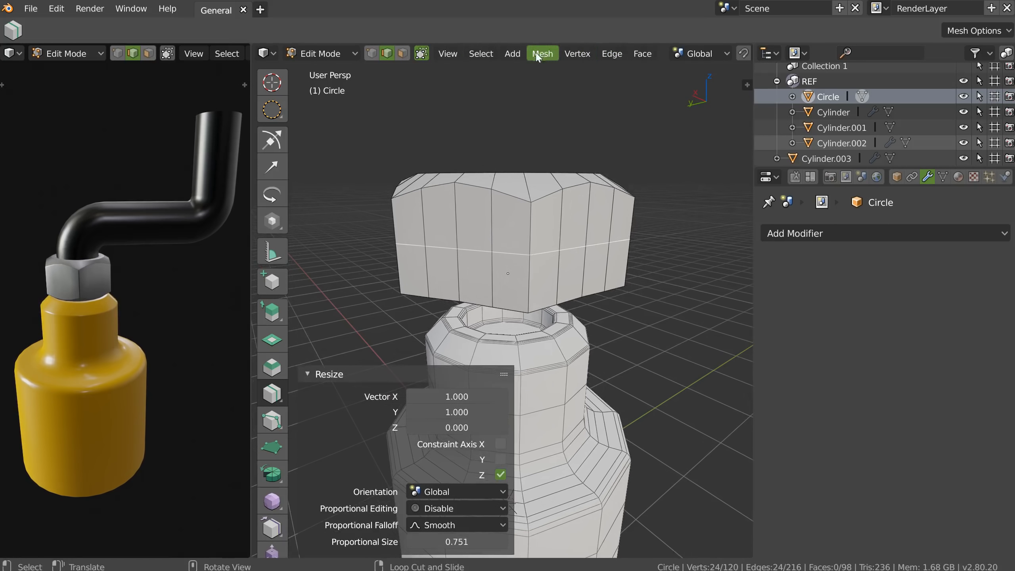
Try to get the nut's lower side region from the middle edge loop with Select Boundary Loop.
click(612, 54)
mouse_move(561, 53)
mouse_move(482, 55)
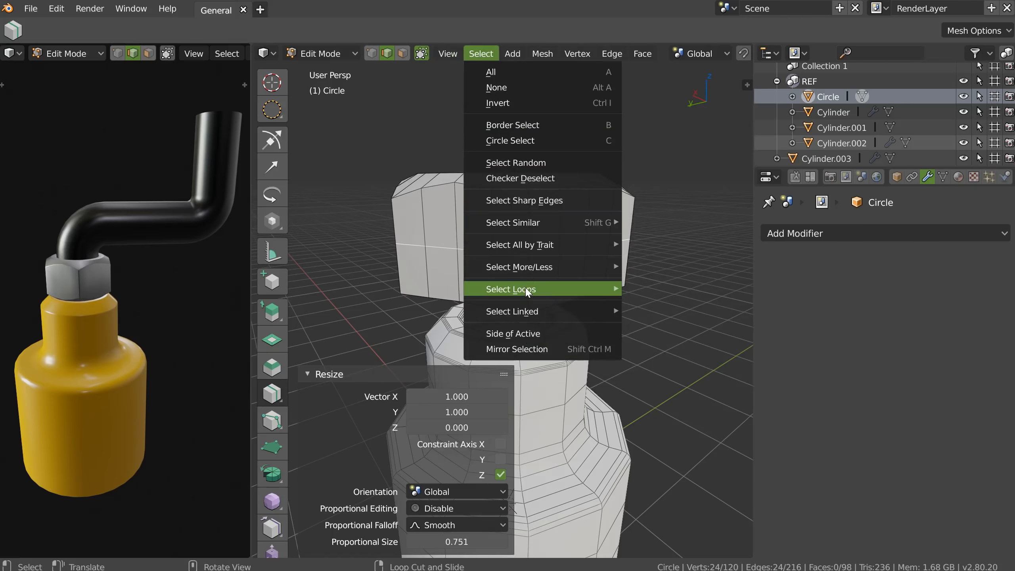
mouse_move(526, 291)
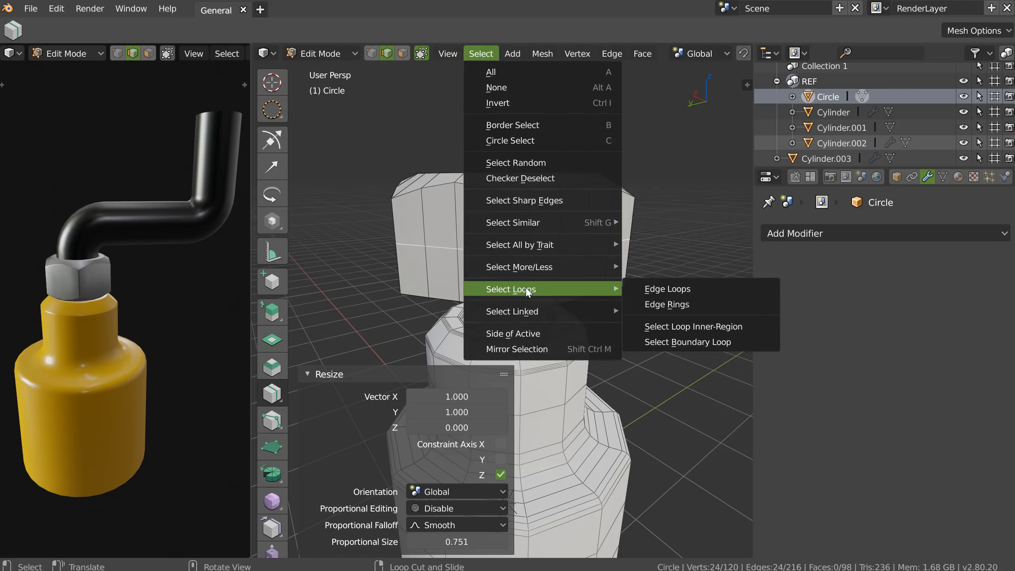
click(693, 342)
middle_drag(547, 270, 523, 106)
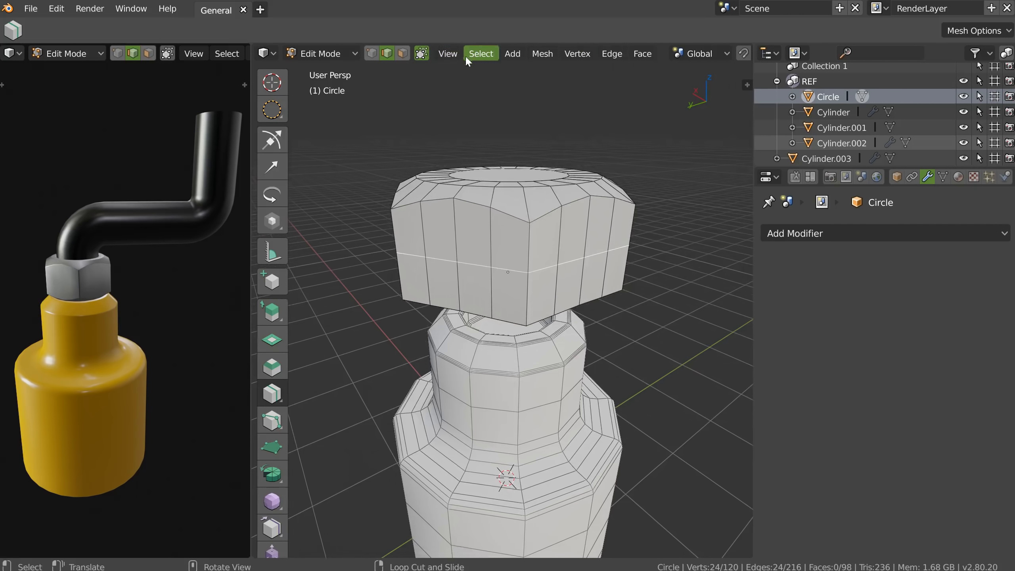
Select the nut's lower half from the middle edge loop with Select Loop Inner-Region and delete its faces.
click(448, 53)
mouse_move(517, 245)
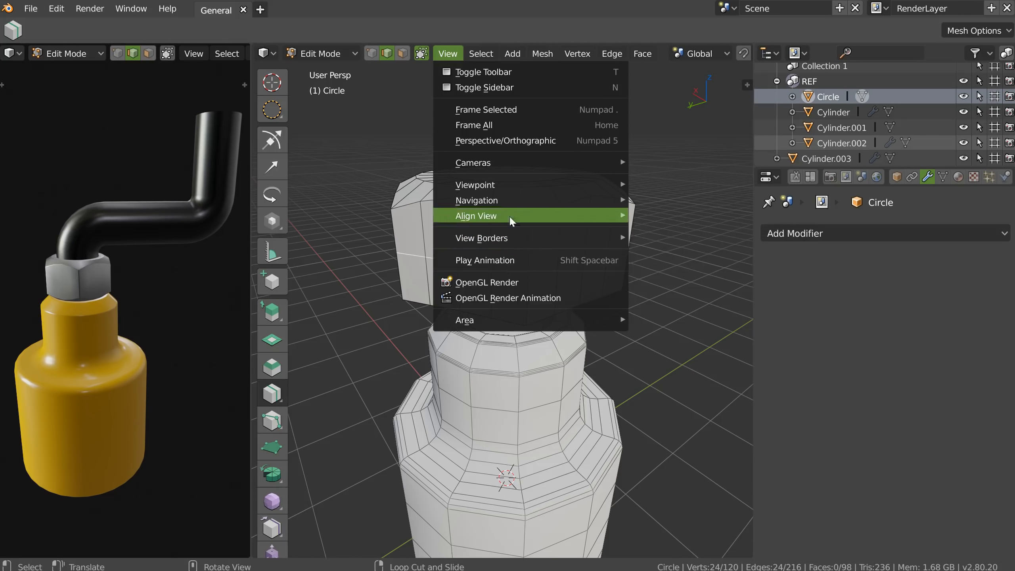
mouse_move(481, 55)
mouse_move(553, 291)
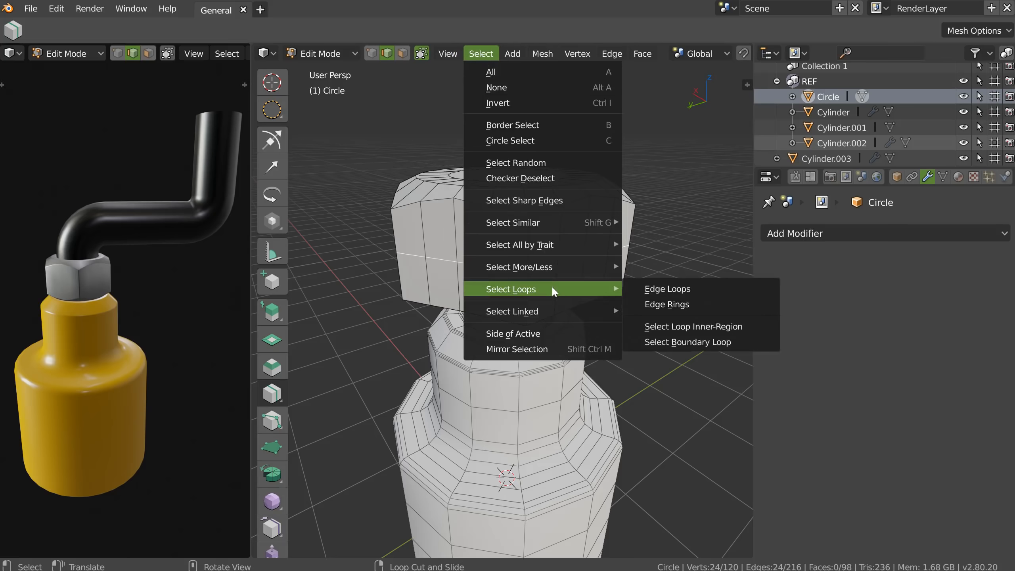
click(687, 326)
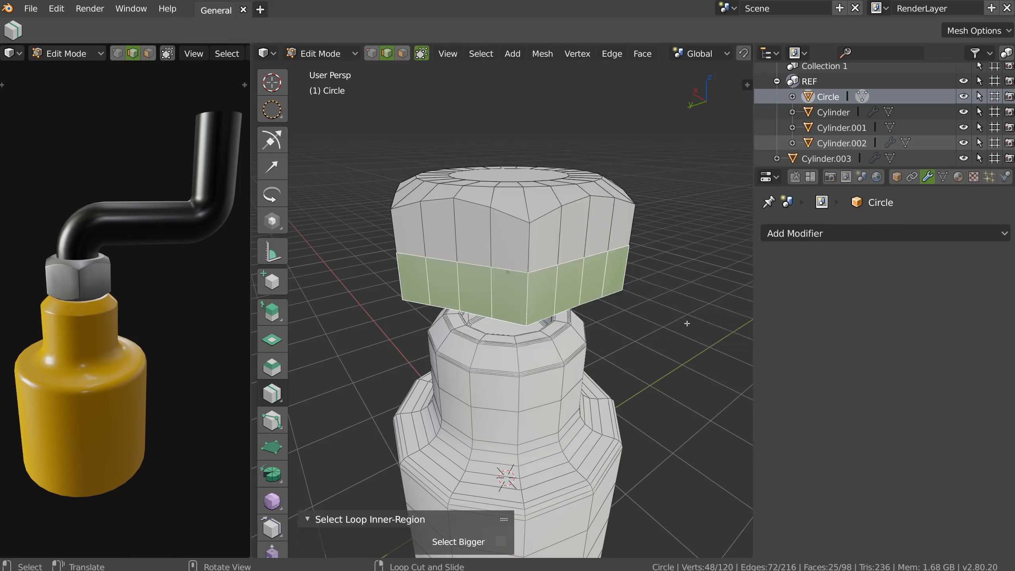
middle_drag(535, 240, 523, 250)
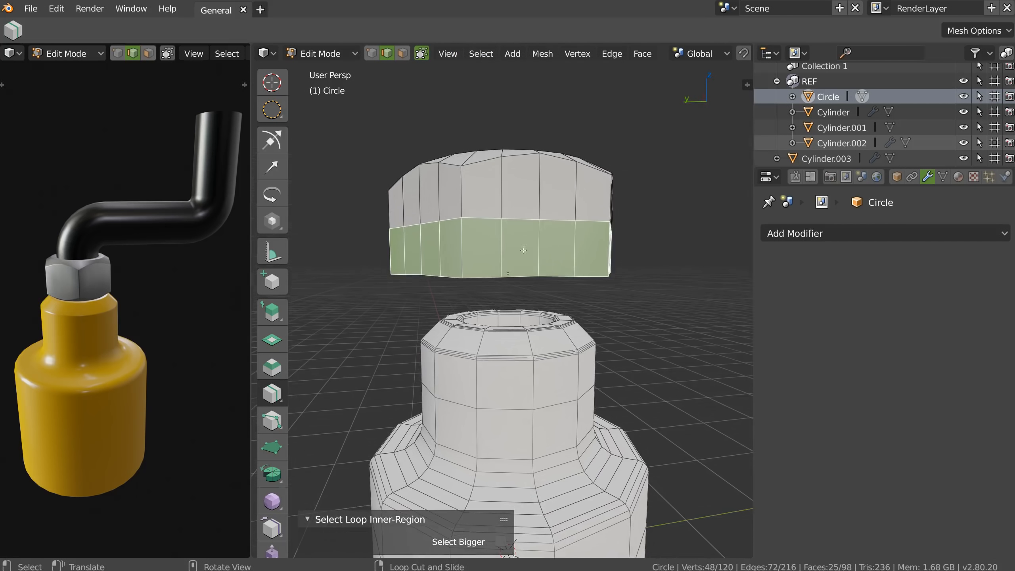
key(x)
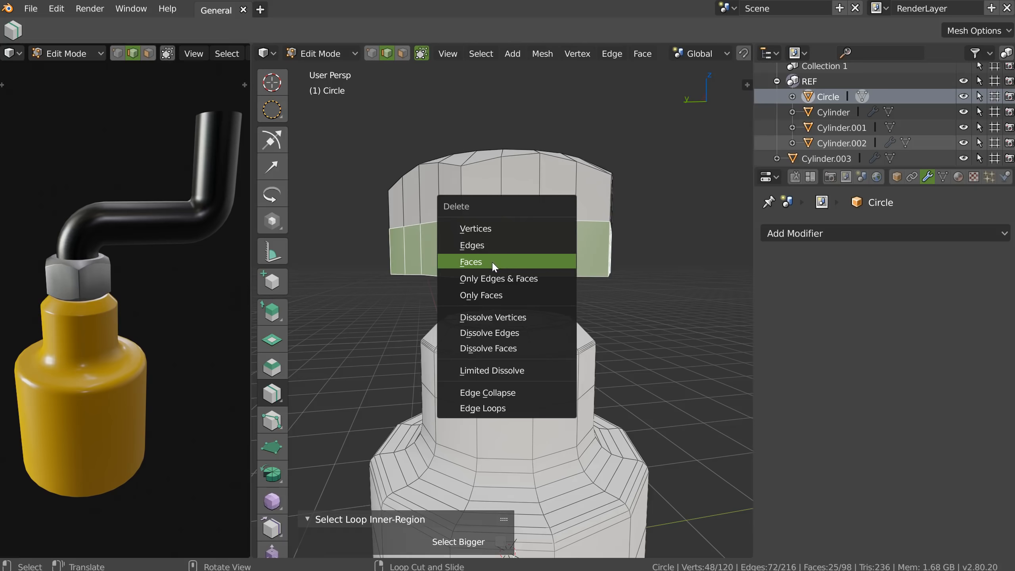
click(493, 263)
middle_drag(493, 264, 552, 198)
Select the open edge loop under the remaining nut half and snap the 3D cursor to its centre.
alt+click(504, 212)
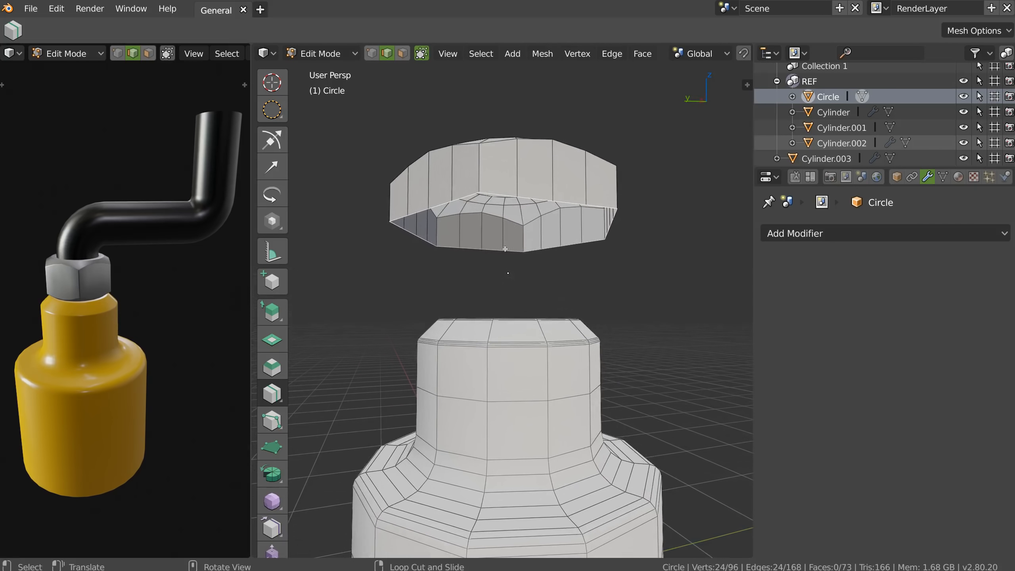
mouse_move(511, 227)
middle_down()
mouse_move(469, 190)
mouse_move(496, 236)
middle_up()
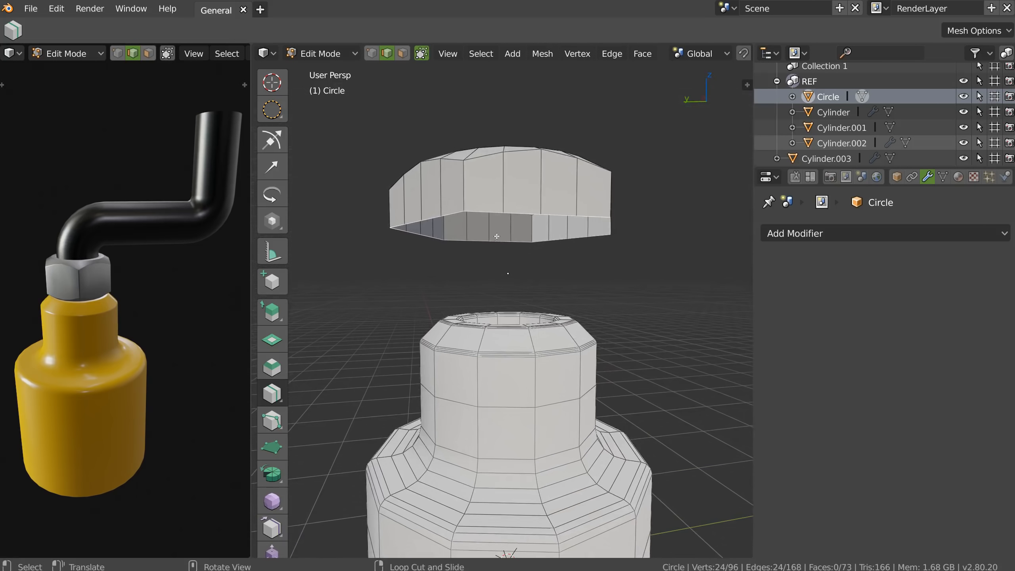
key(shift+s)
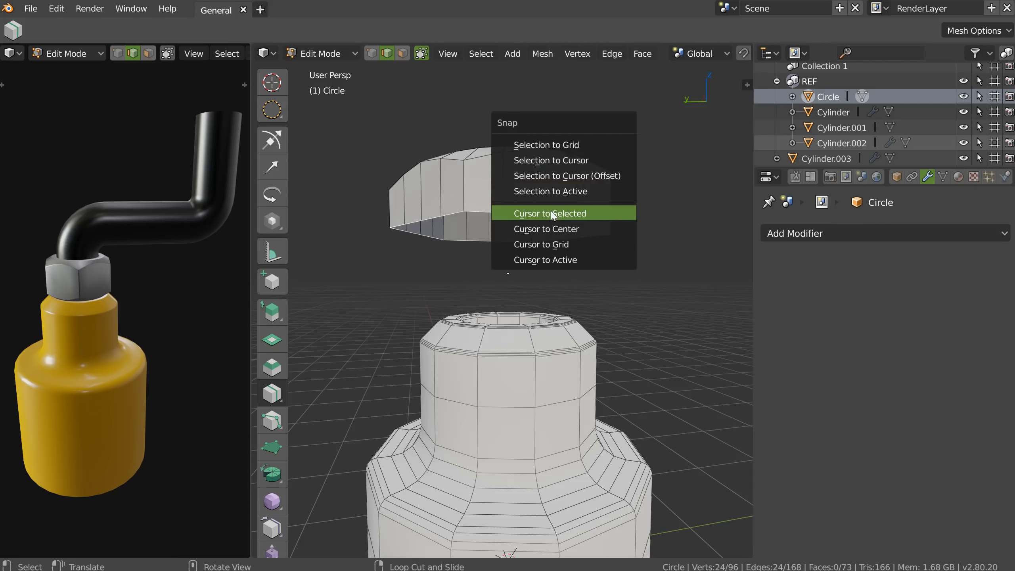
click(558, 216)
middle_drag(558, 216, 527, 200)
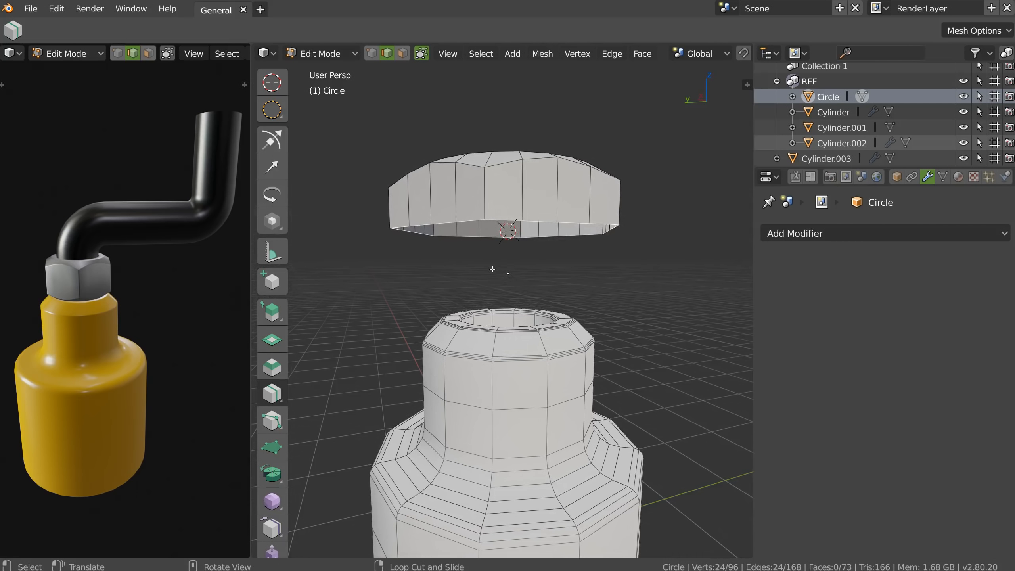
Try to set the nut's origin to the 3D cursor while in Edit Mode.
key(space)
click(445, 70)
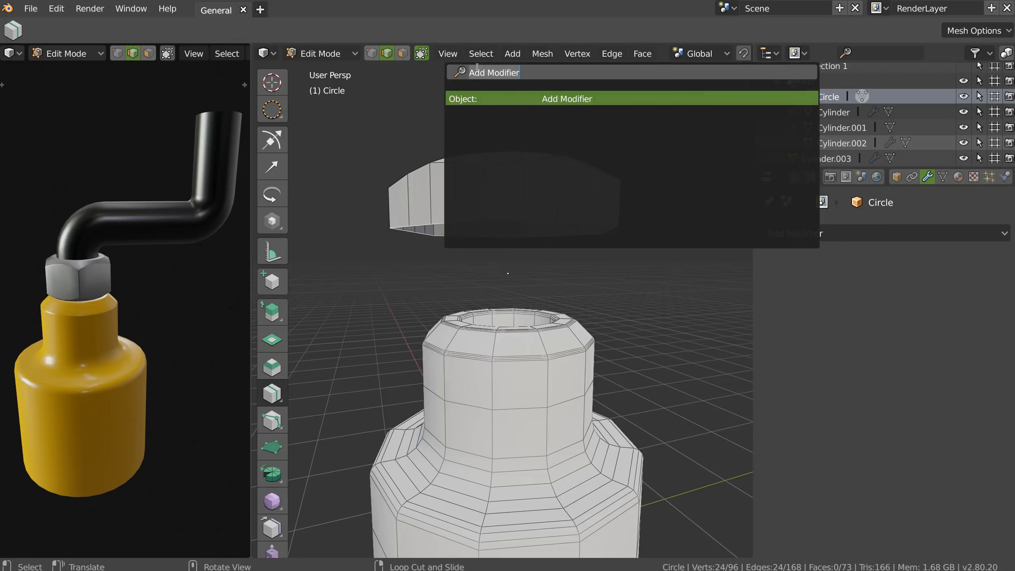
text(ori)
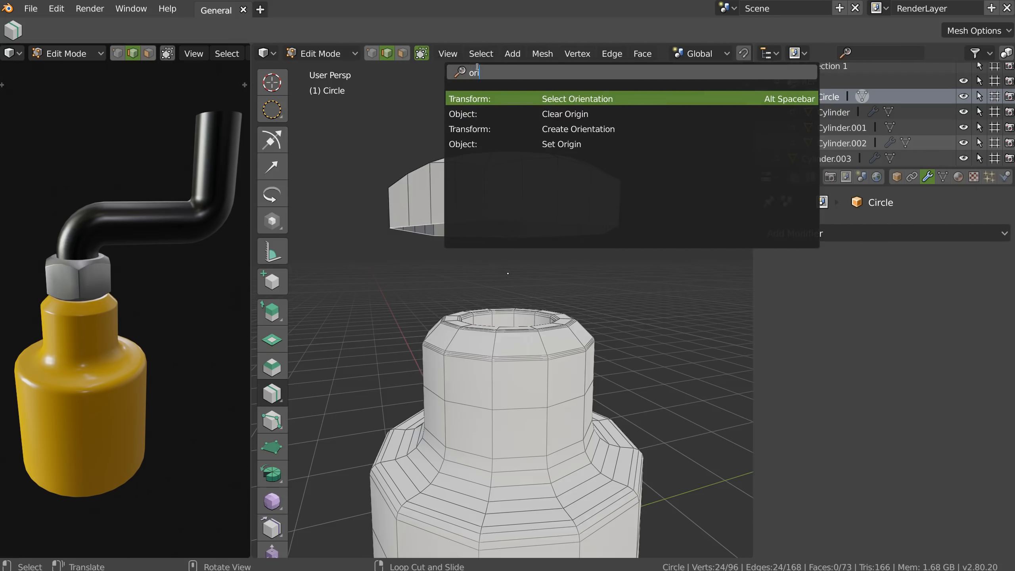
click(561, 144)
click(544, 147)
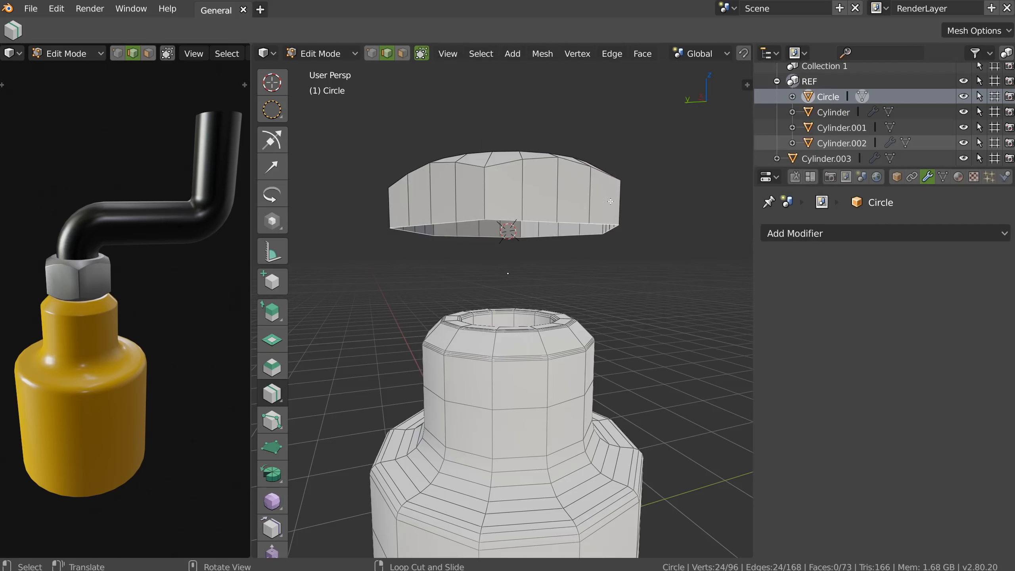
key(shift+space)
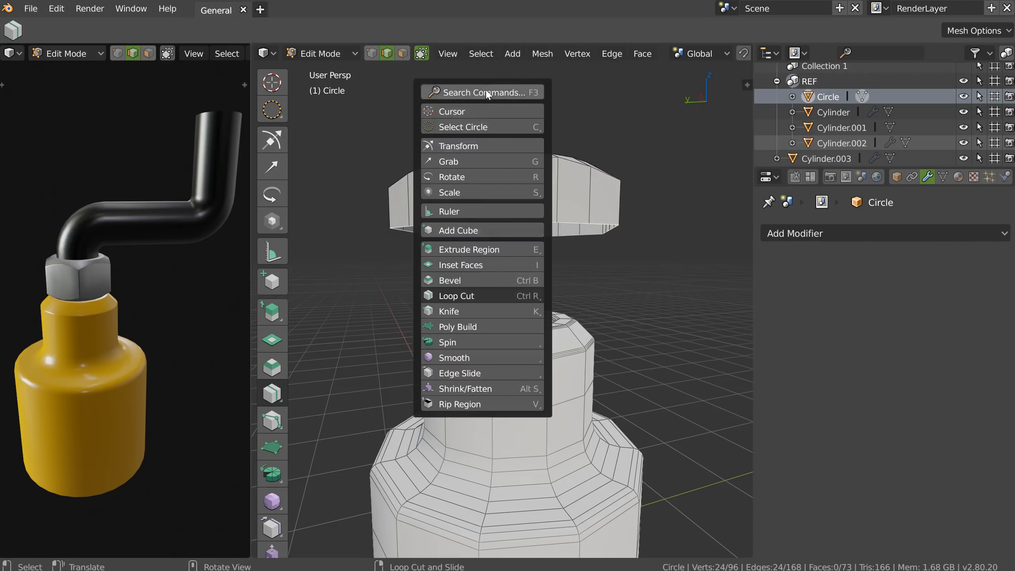
click(499, 91)
click(598, 121)
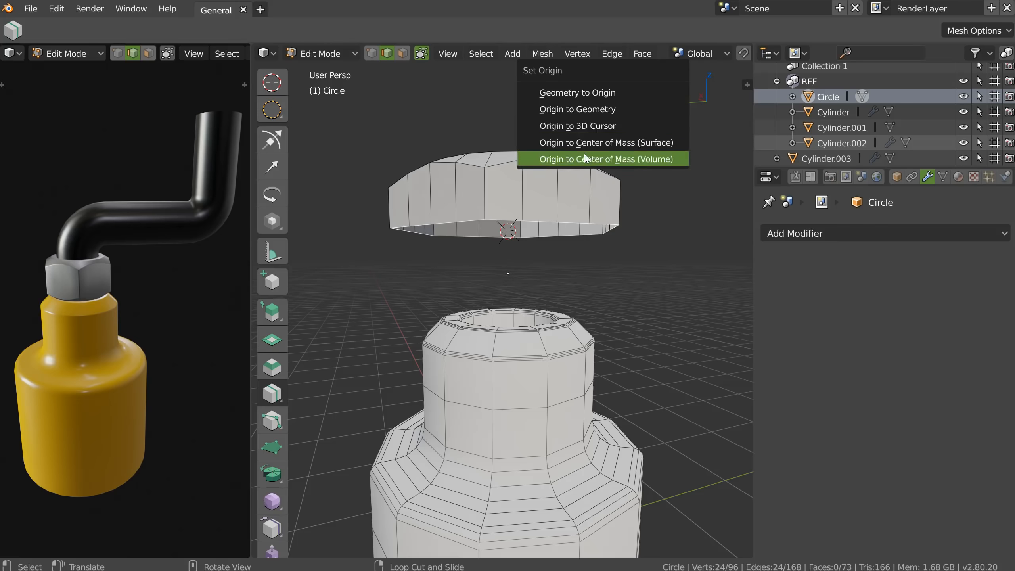
click(578, 126)
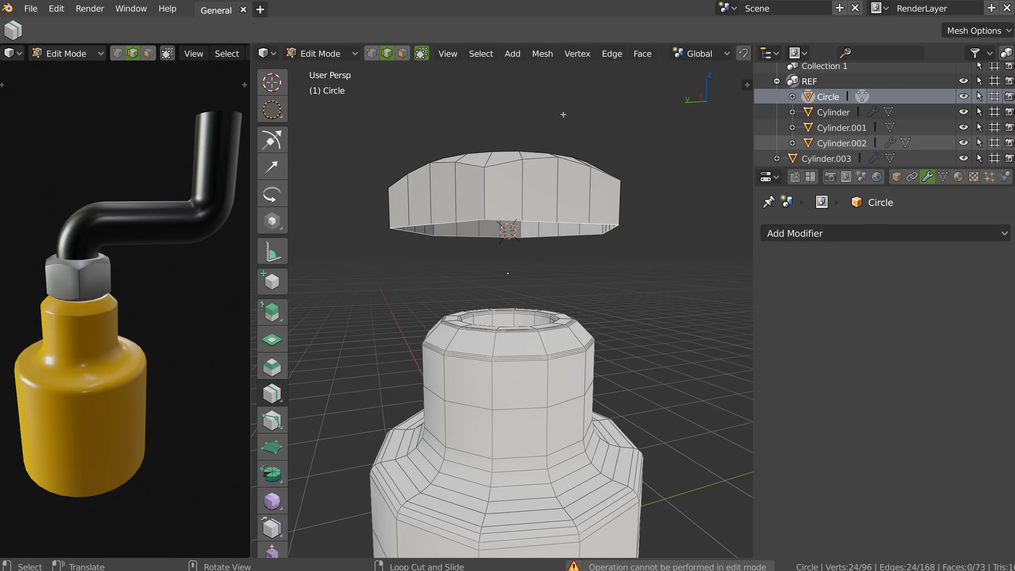
Switch to Object Mode and set the nut's origin to the 3D cursor.
middle_drag(519, 156, 518, 189)
key(Tab)
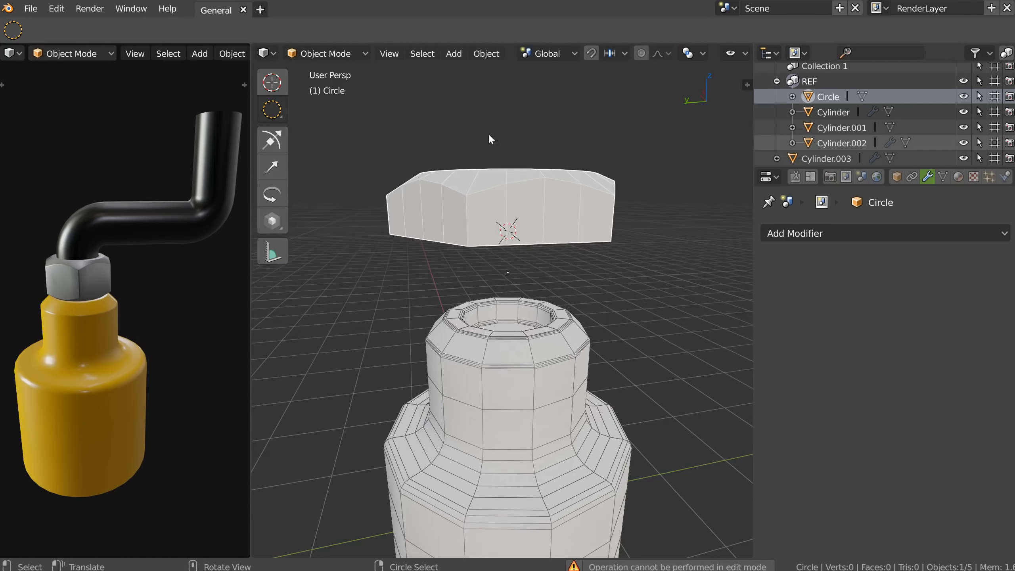
key(shift+space)
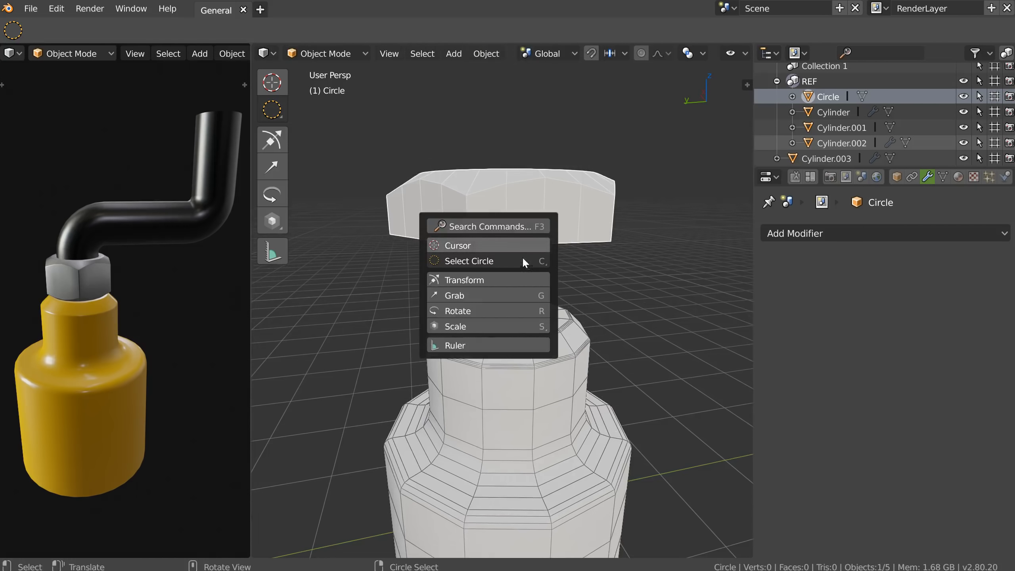
click(488, 226)
text(set origin)
key(Return)
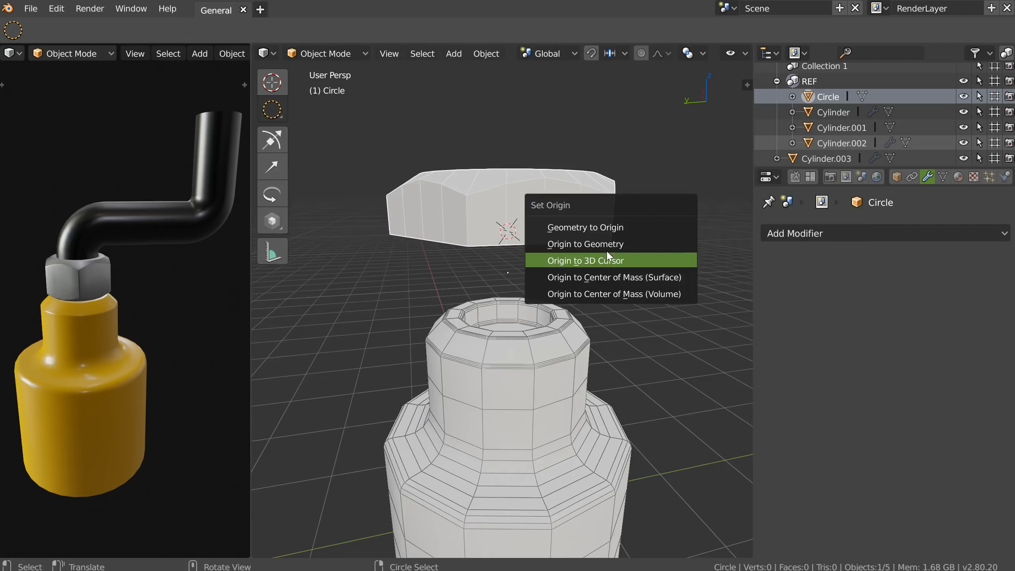
click(583, 262)
Select the nut's whole mesh in Edit Mode and symmetrize it from +Z to -Z.
middle_drag(495, 175, 483, 225)
key(Tab)
key(a)
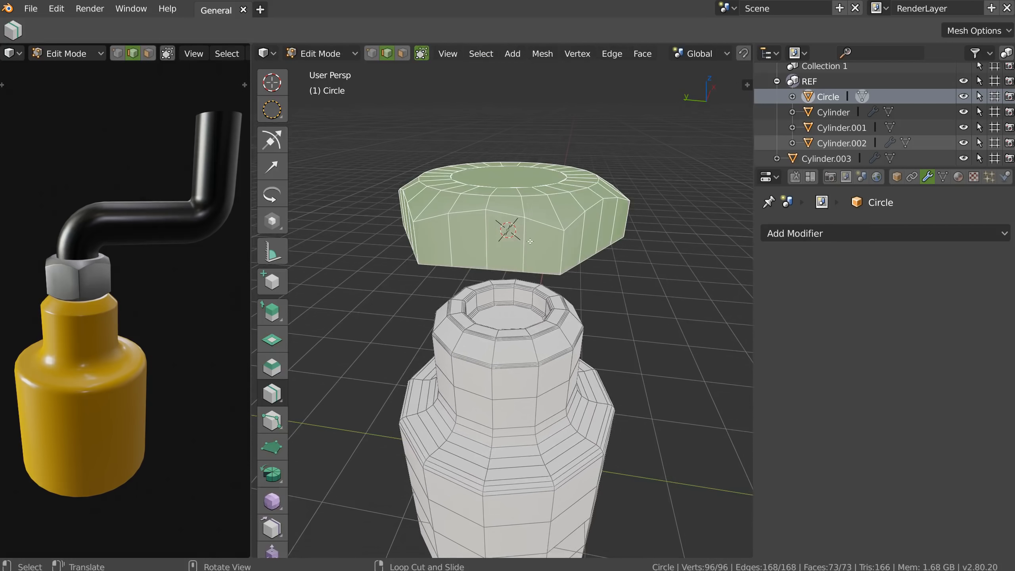
middle_drag(518, 247, 609, 60)
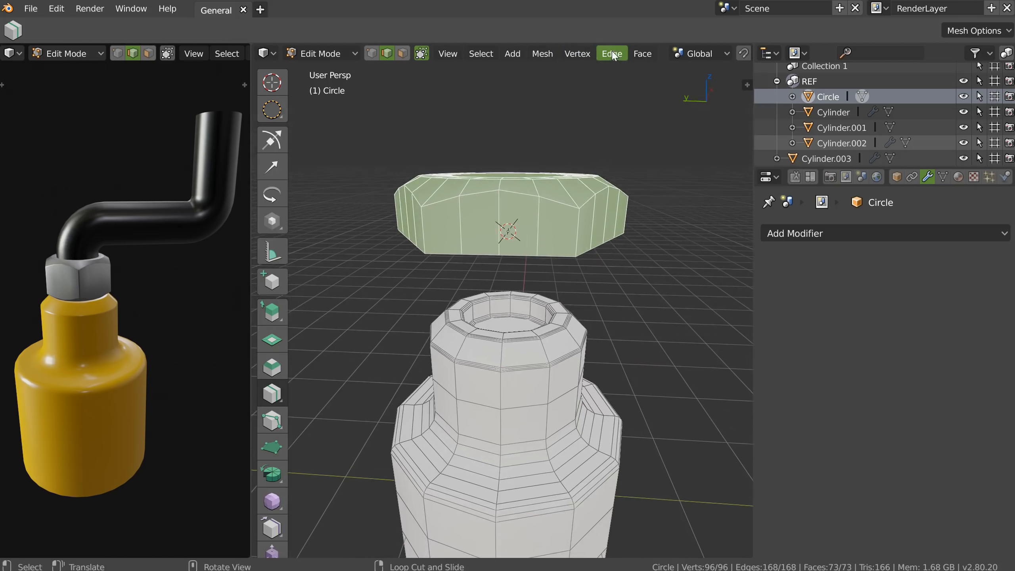
click(614, 55)
mouse_move(643, 53)
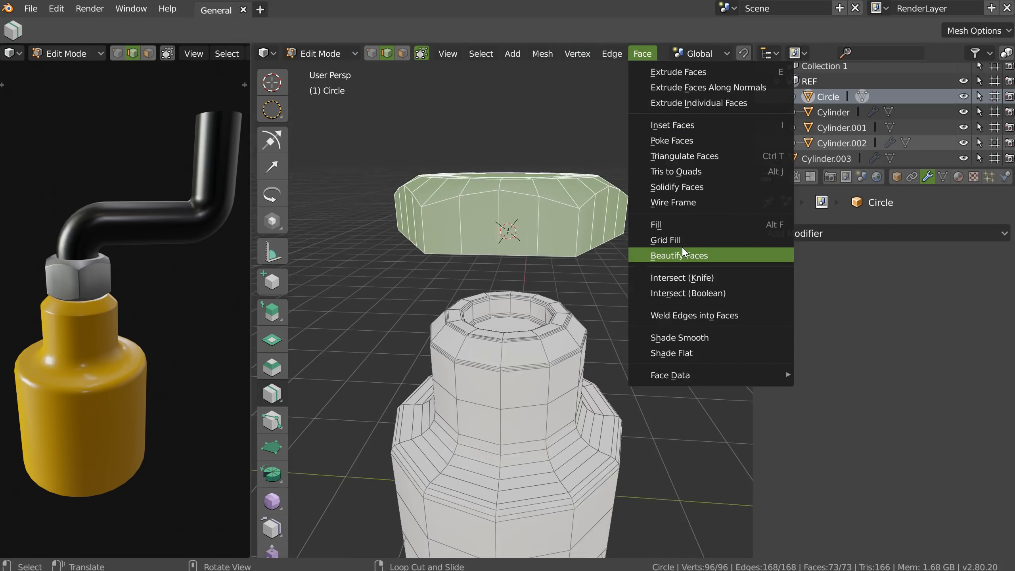
click(542, 53)
click(589, 234)
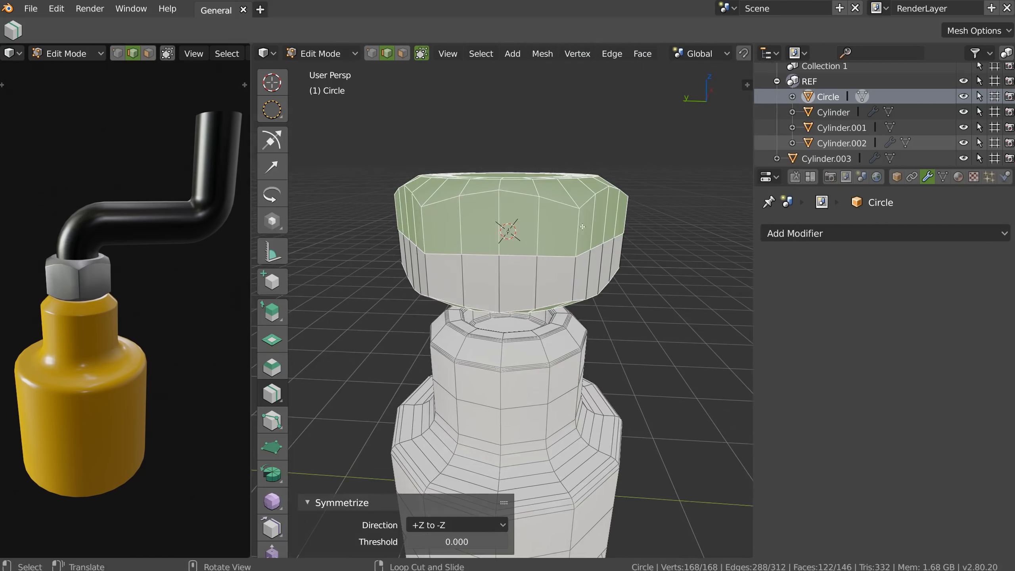
middle_drag(579, 304, 557, 216)
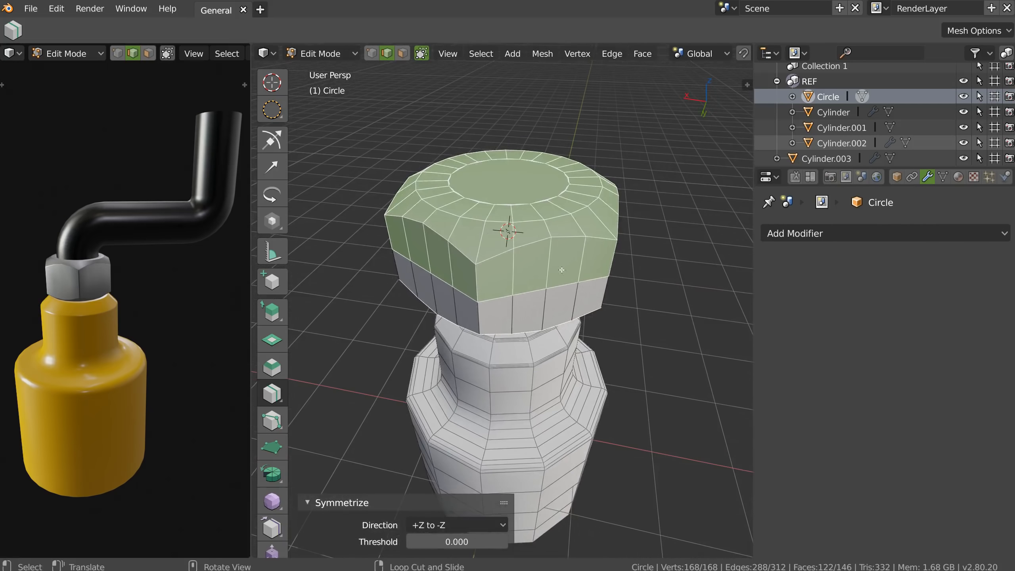
Switch to face selection and select the circular faces at both ends of the nut.
key(Tab)
key(Tab)
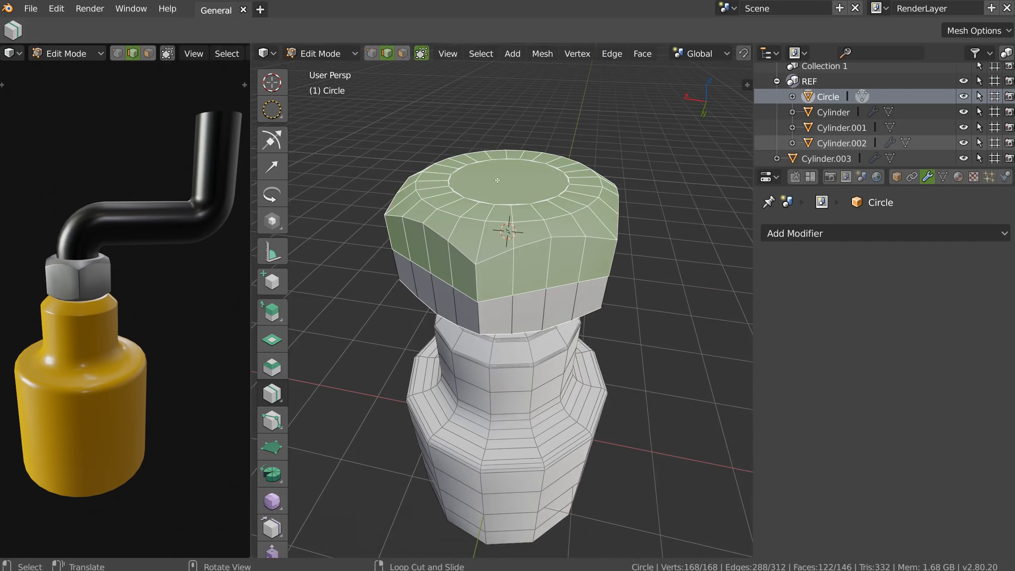
key(3)
middle_drag(475, 215, 503, 287)
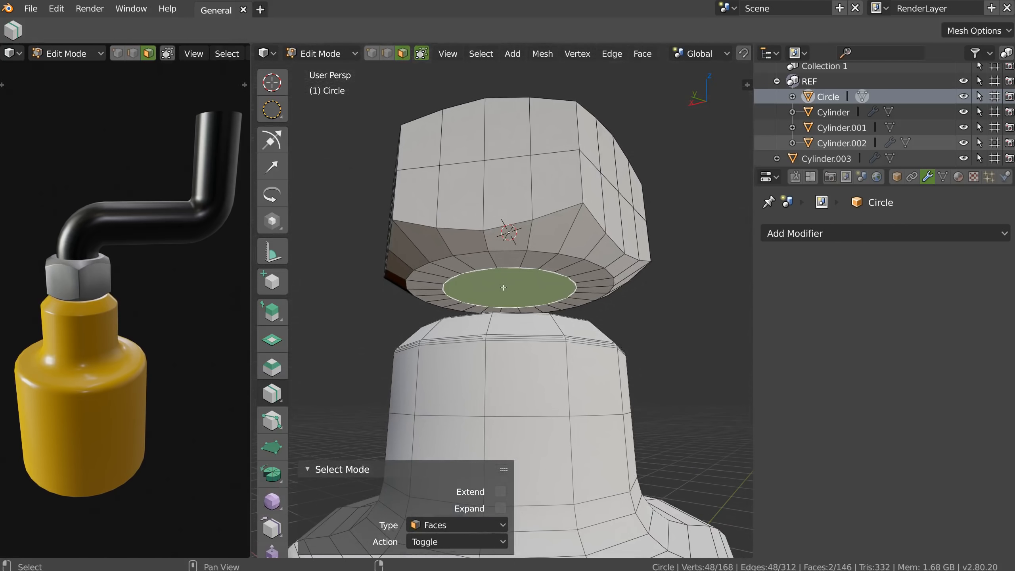
Look for the Bridge command, checking the mesh editing commands on the cylinder in Blender 2.79.
click(643, 56)
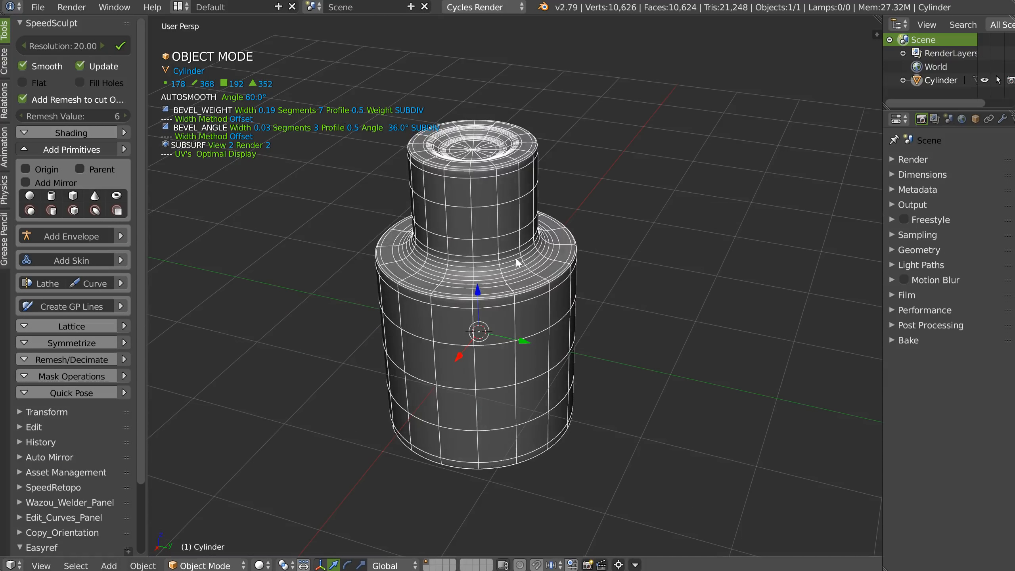
key(Tab)
click(489, 227)
right_click(500, 238)
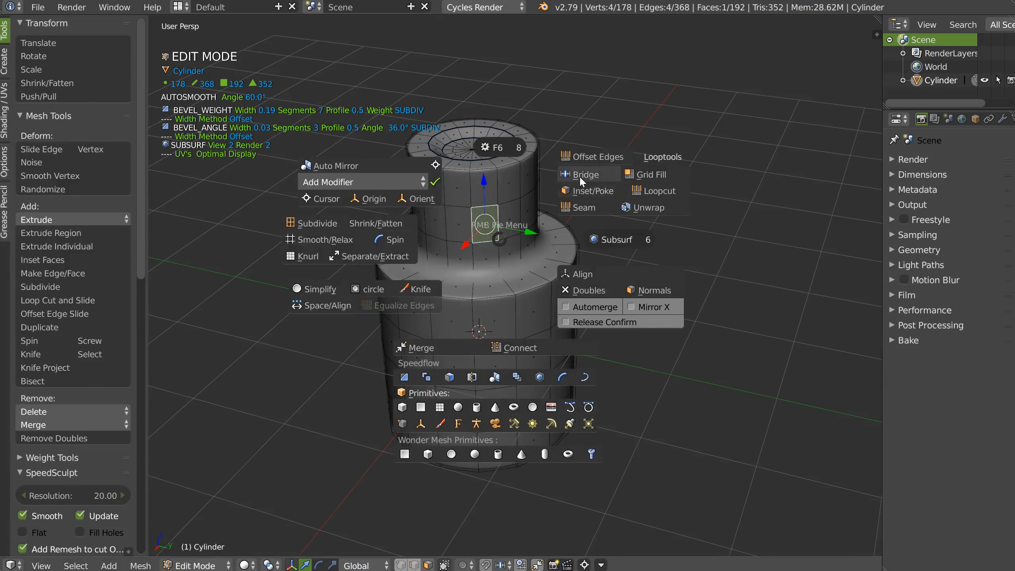
key(Escape)
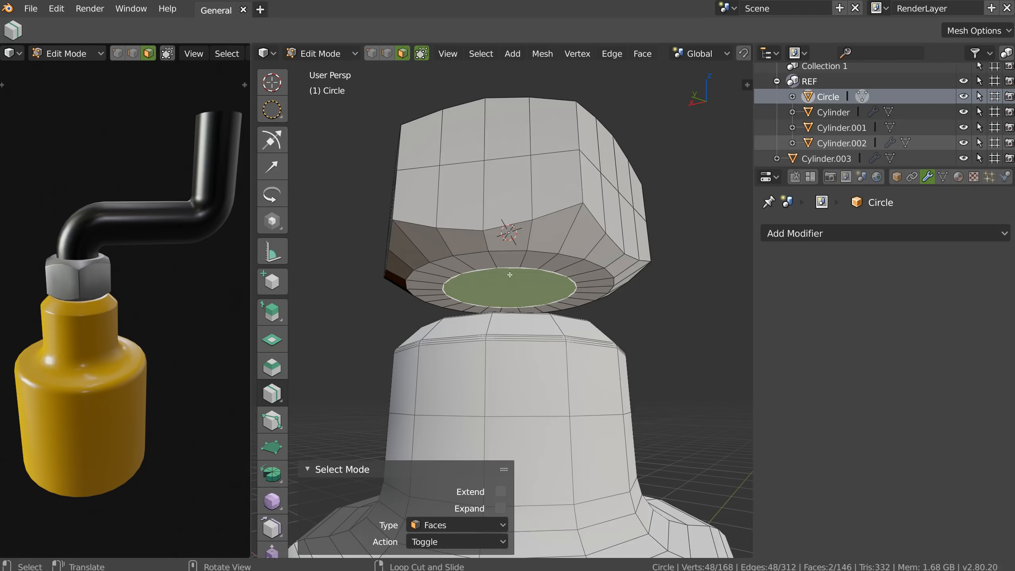
middle_drag(509, 275, 519, 272)
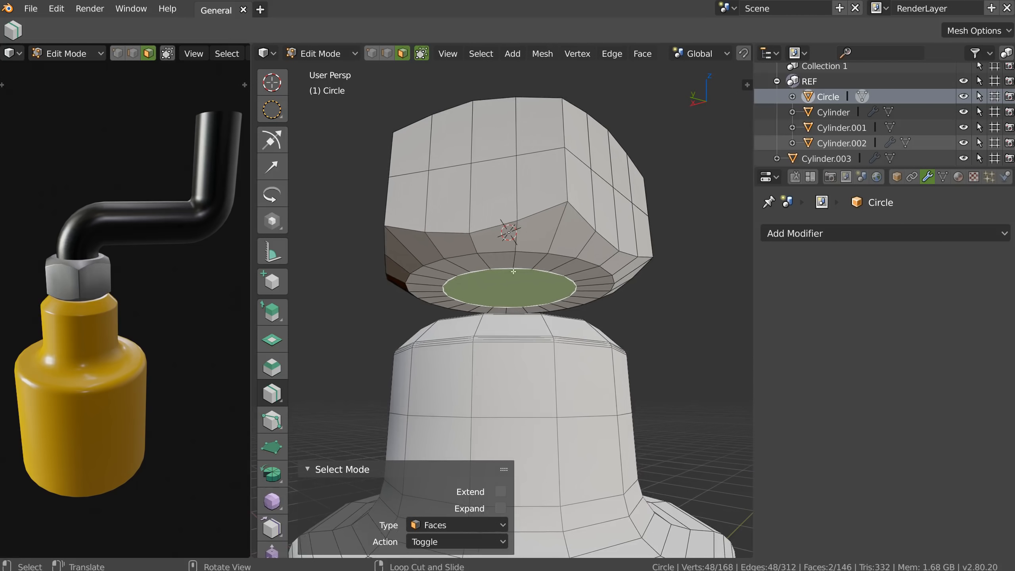
click(540, 55)
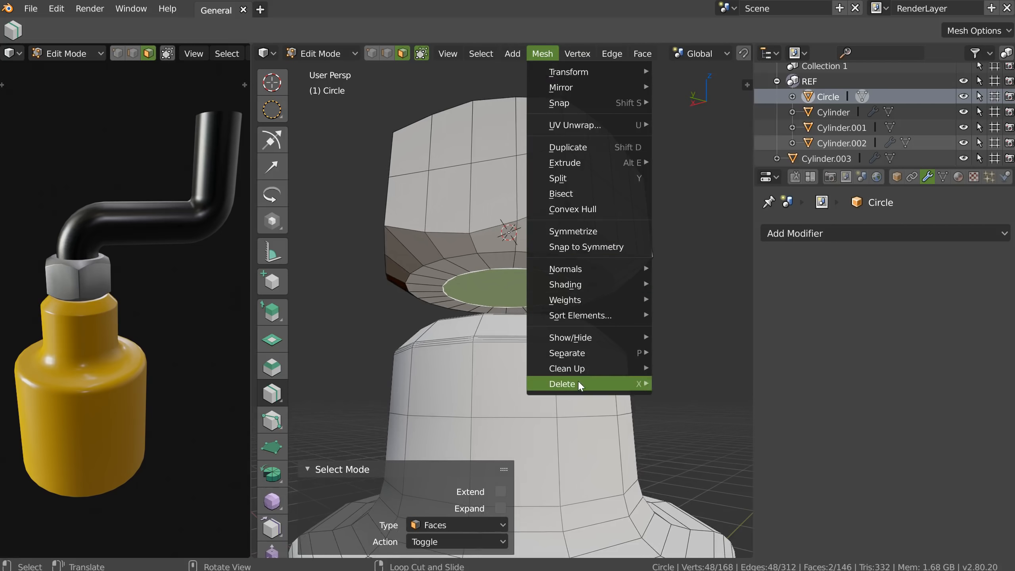
key(space)
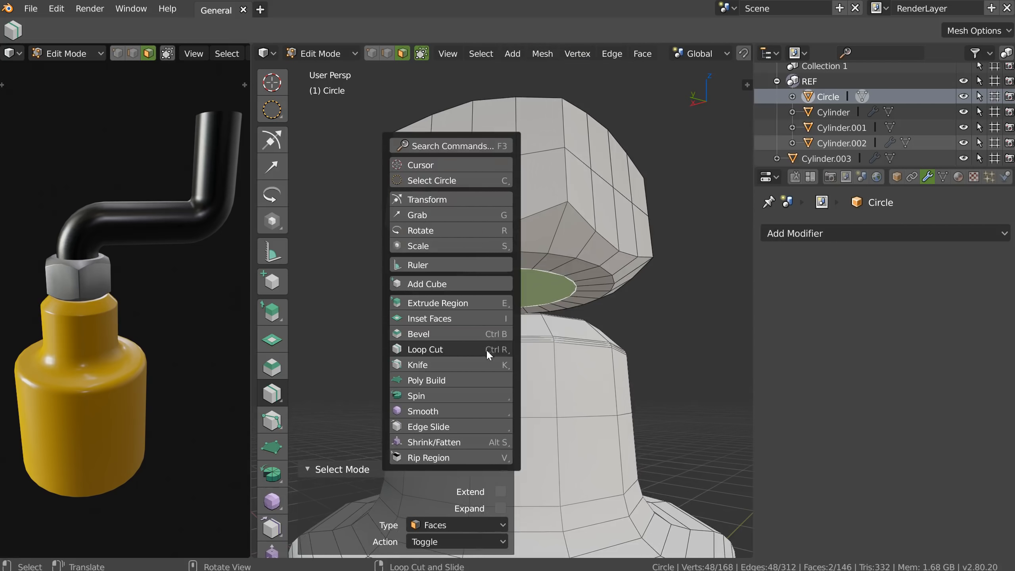
click(438, 147)
text(Set Originbrui)
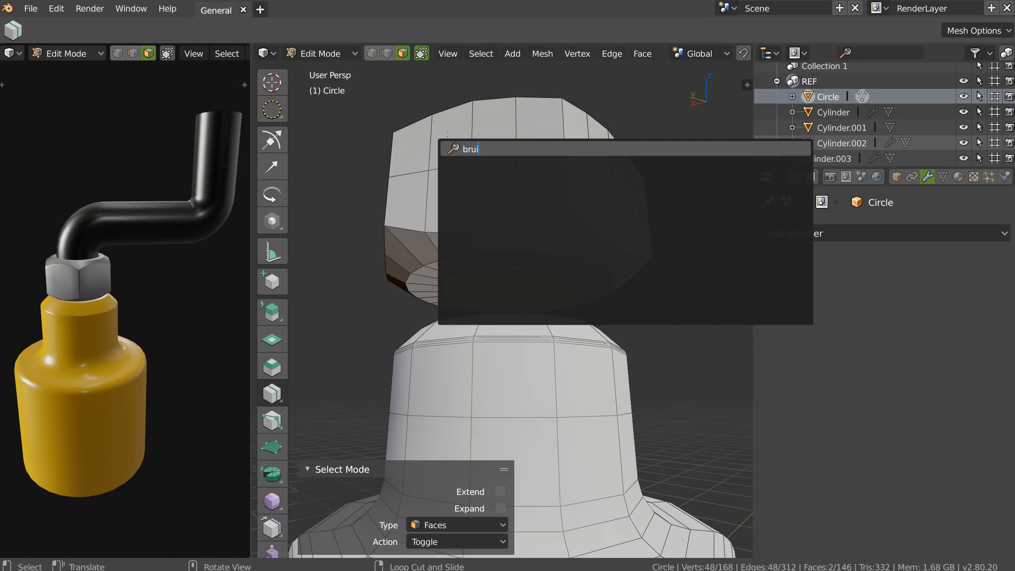
key(BackSpace)
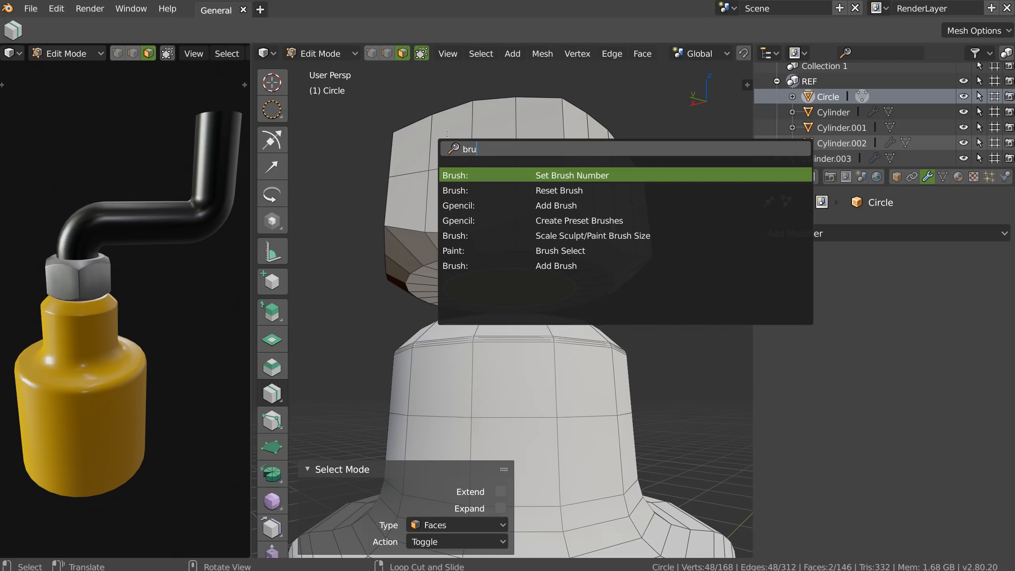
key(Escape)
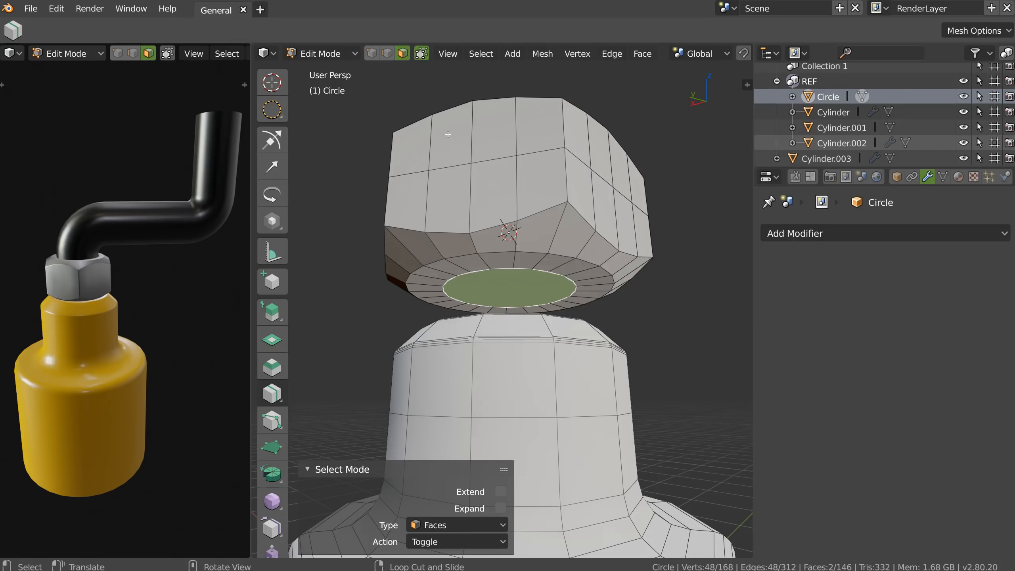
Find the Bridge Edge Loops command, apply it to the nut's two selected end faces, and return to Object Mode.
key(shift+space)
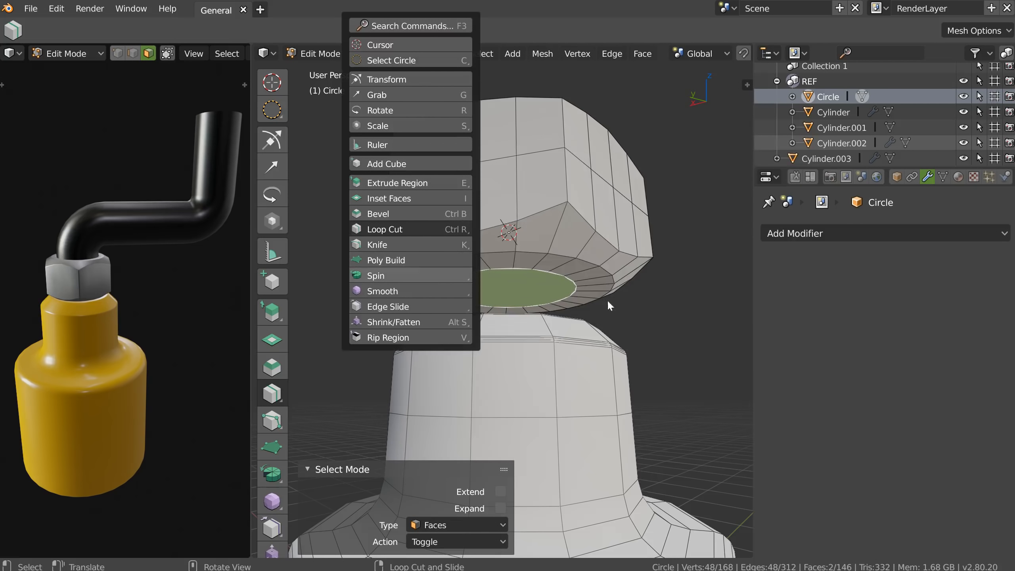
key(shift+space)
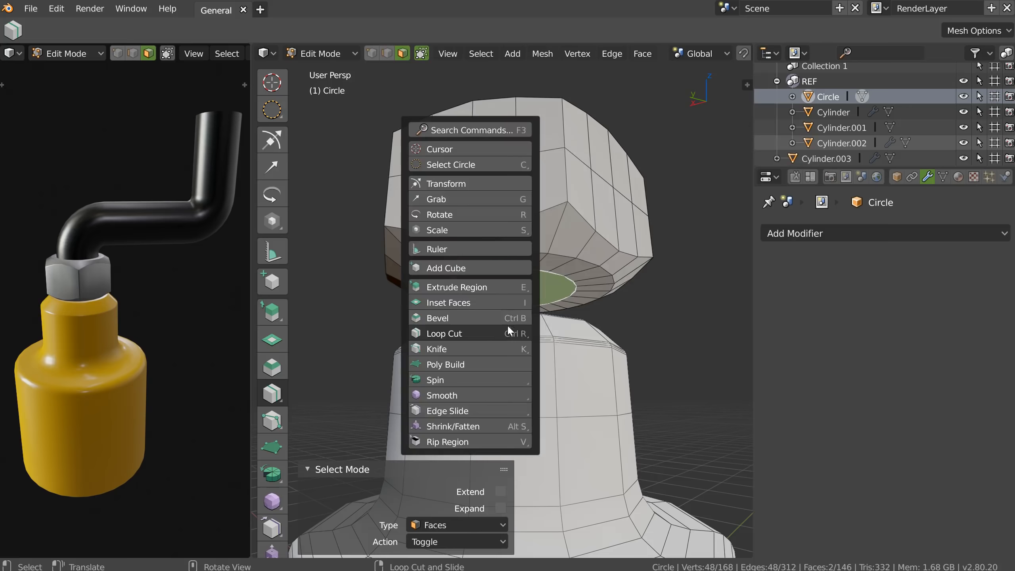
click(456, 130)
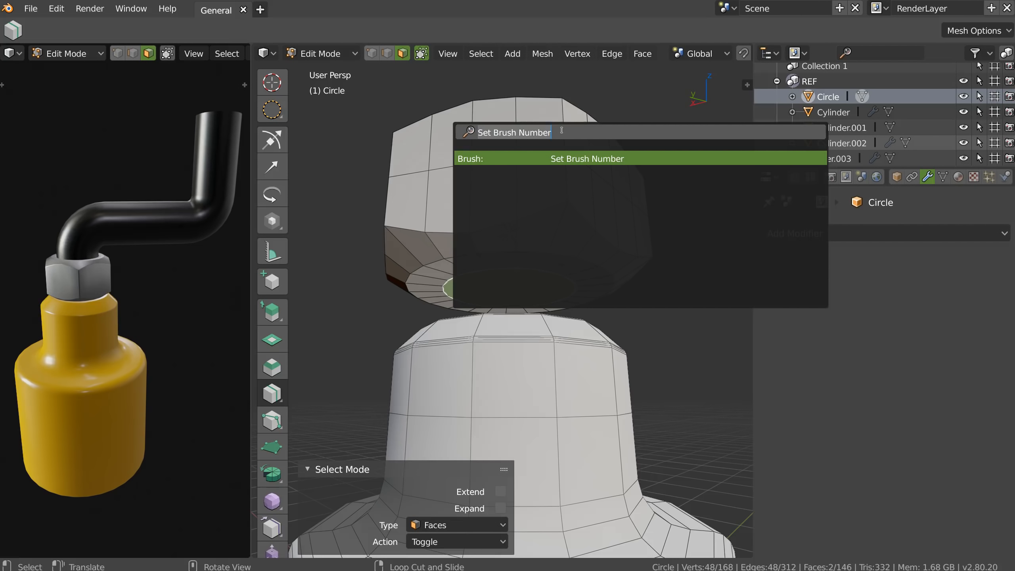
text(brid)
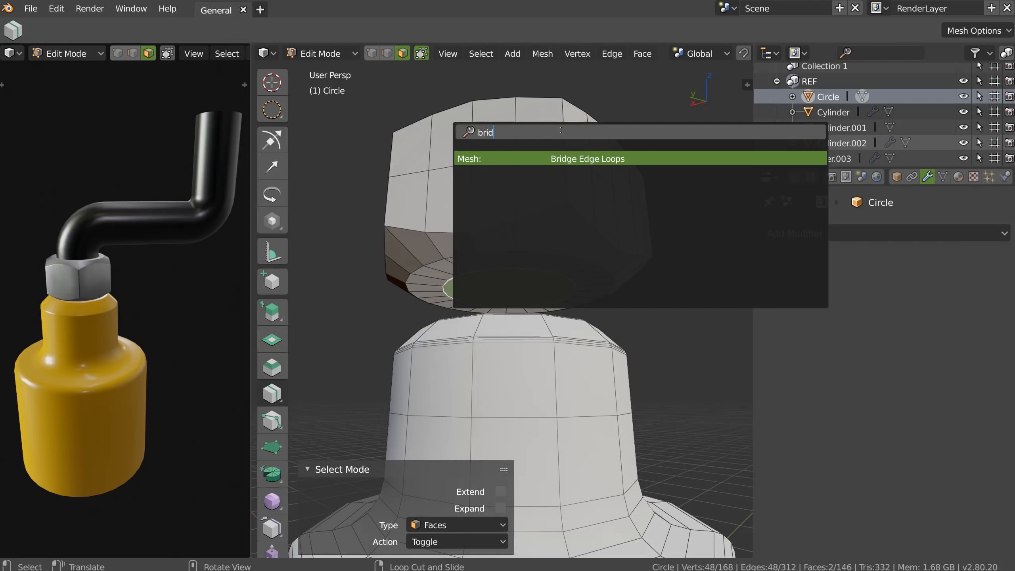
key(Return)
middle_drag(539, 172, 547, 211)
key(Tab)
Switch the viewport to material preview shading and show the nut's modifier settings.
scroll(675, 56, down, 5)
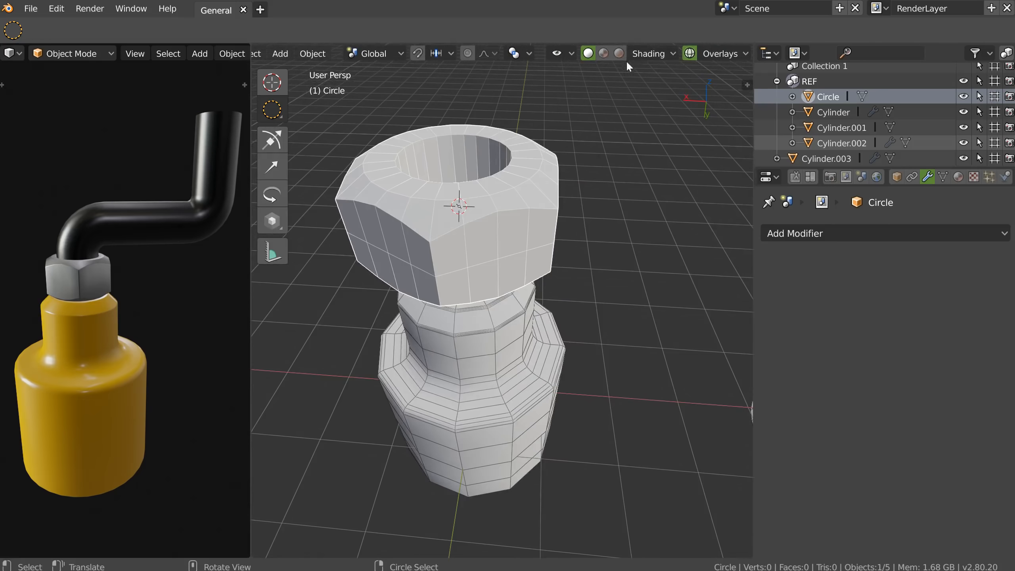
click(603, 53)
mouse_move(588, 68)
middle_down()
mouse_move(569, 160)
mouse_move(548, 171)
mouse_move(709, 219)
mouse_move(637, 207)
mouse_move(566, 241)
mouse_move(607, 194)
middle_up()
scroll(596, 212, up, 2)
scroll(574, 212, up, 2)
click(943, 176)
click(927, 176)
middle_drag(460, 246, 439, 219)
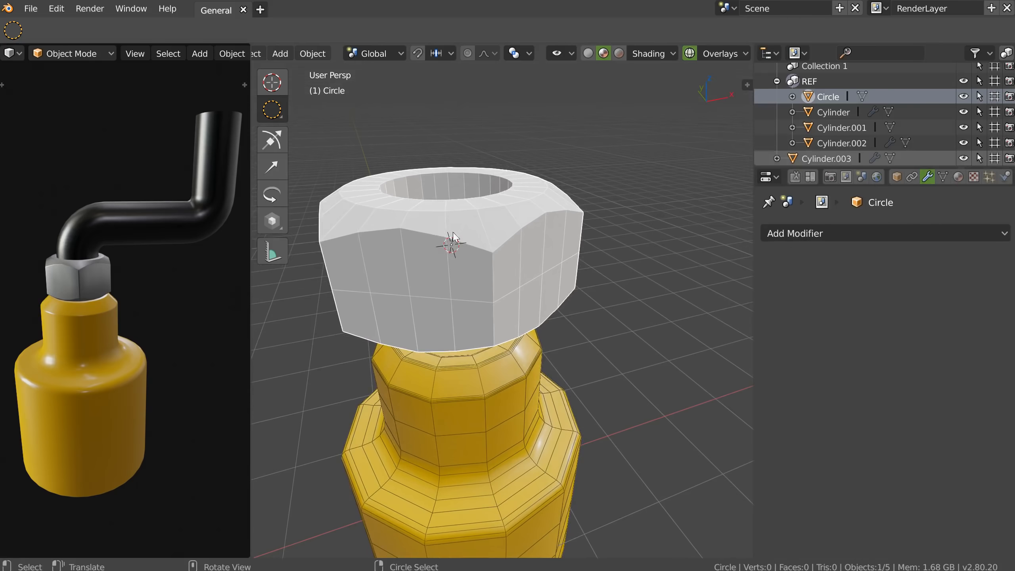
In Edit Mode, select the hole's edge loops at both ends of the nut and set their mean bevel weight to 1.00.
key(Tab)
alt+click(442, 300)
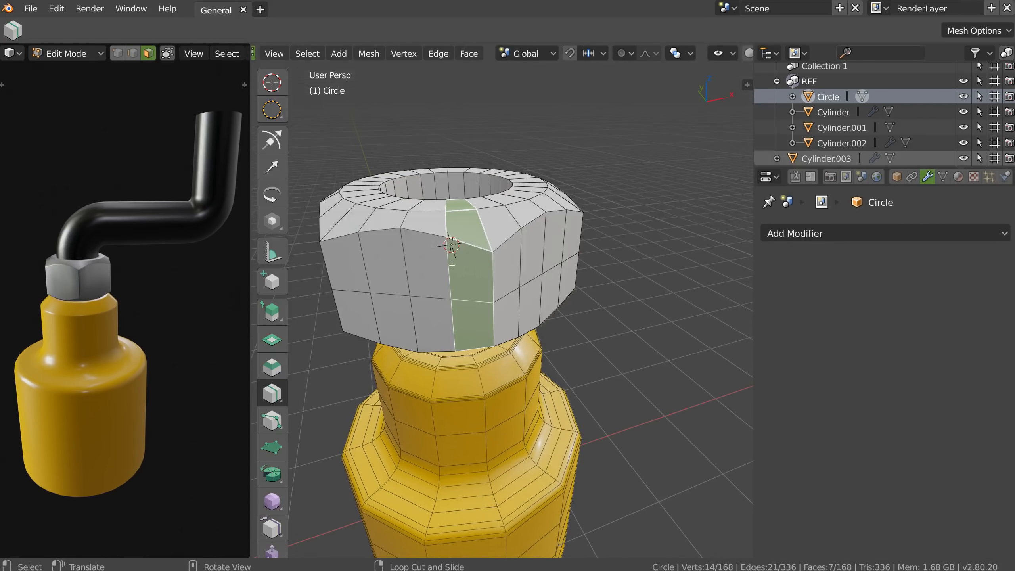
key(2)
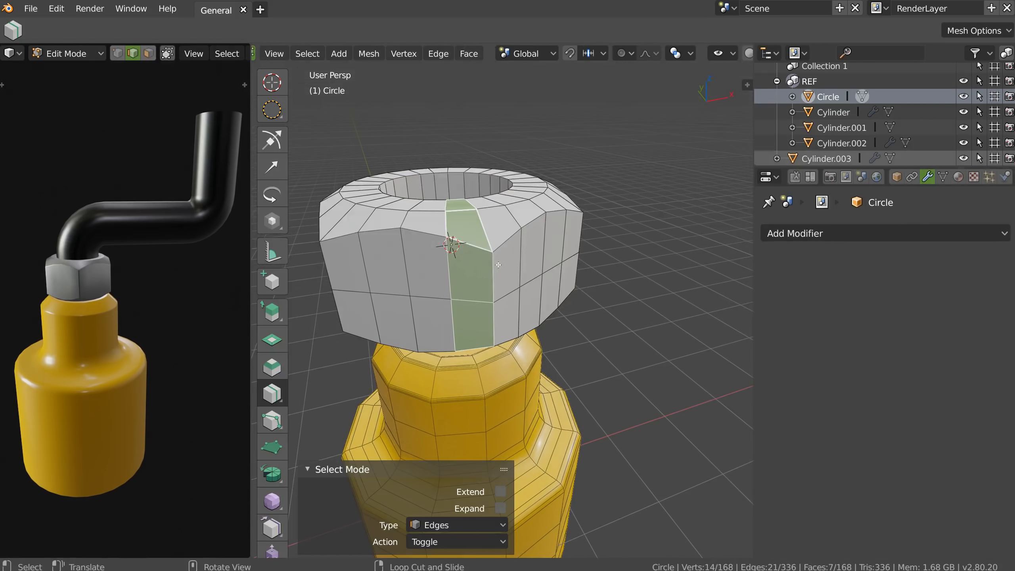
middle_drag(494, 263, 468, 264)
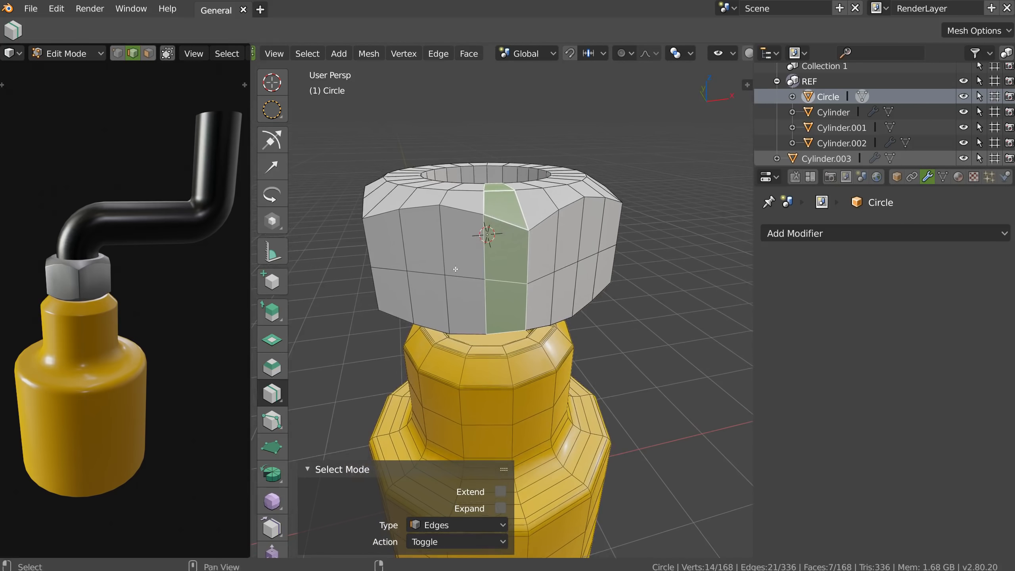
mouse_move(491, 218)
middle_down()
mouse_move(493, 231)
mouse_move(484, 217)
middle_up()
alt+click(475, 139)
middle_drag(500, 271, 520, 216)
alt+shift+click(526, 229)
drag(747, 86, 824, 215)
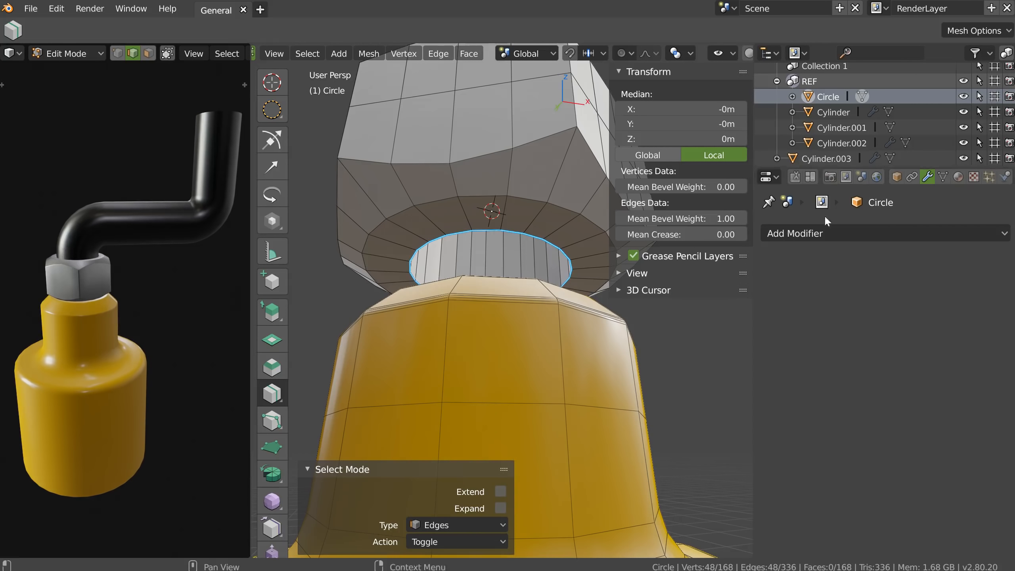
Add a Bevel modifier to the nut and limit it by Weight.
click(878, 239)
click(809, 233)
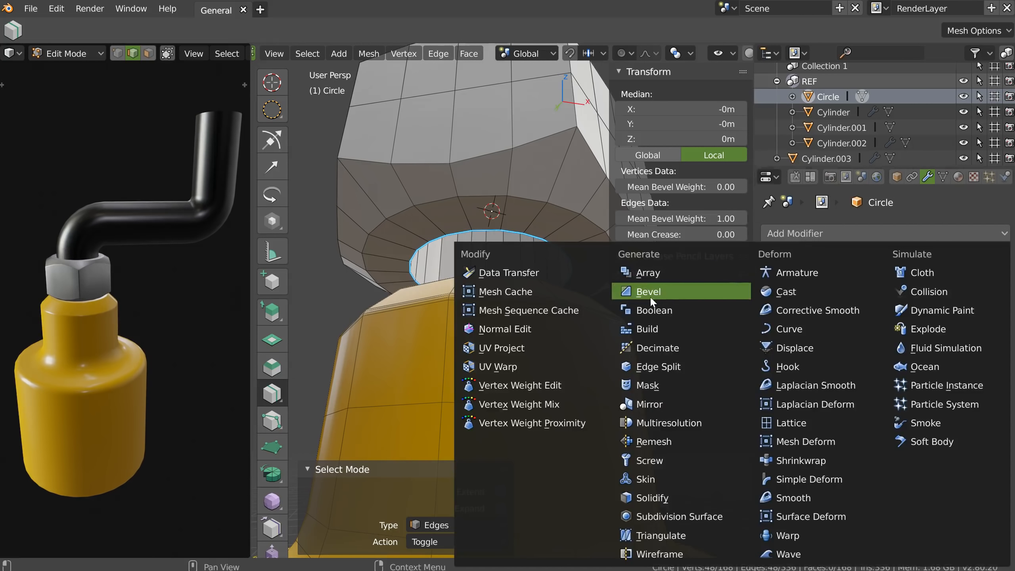
click(659, 299)
click(915, 402)
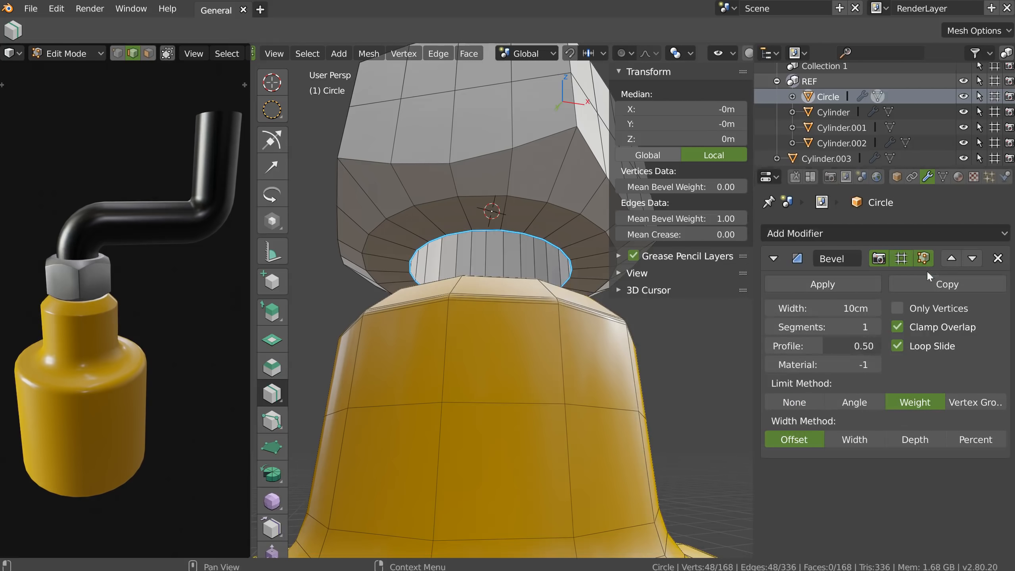
Return to Object Mode, set the hole bevel's width to 5.3 cm and disable Clamp Overlap.
middle_drag(476, 256, 461, 329)
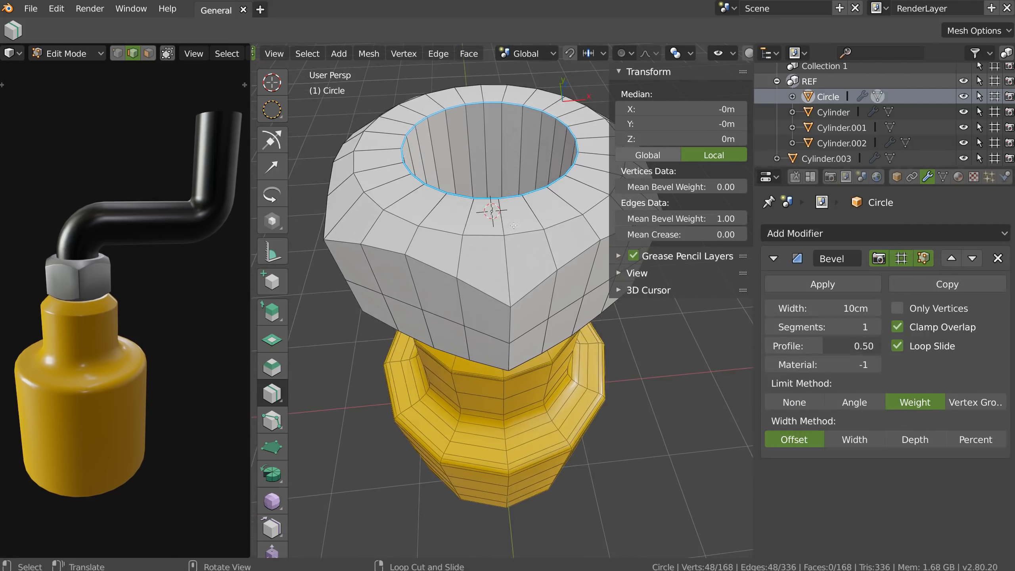
shift+middle_drag(496, 208, 512, 253)
key(n)
key(Tab)
mouse_move(835, 308)
mouse_down()
mouse_move(809, 308)
mouse_move(823, 310)
mouse_up()
click(897, 327)
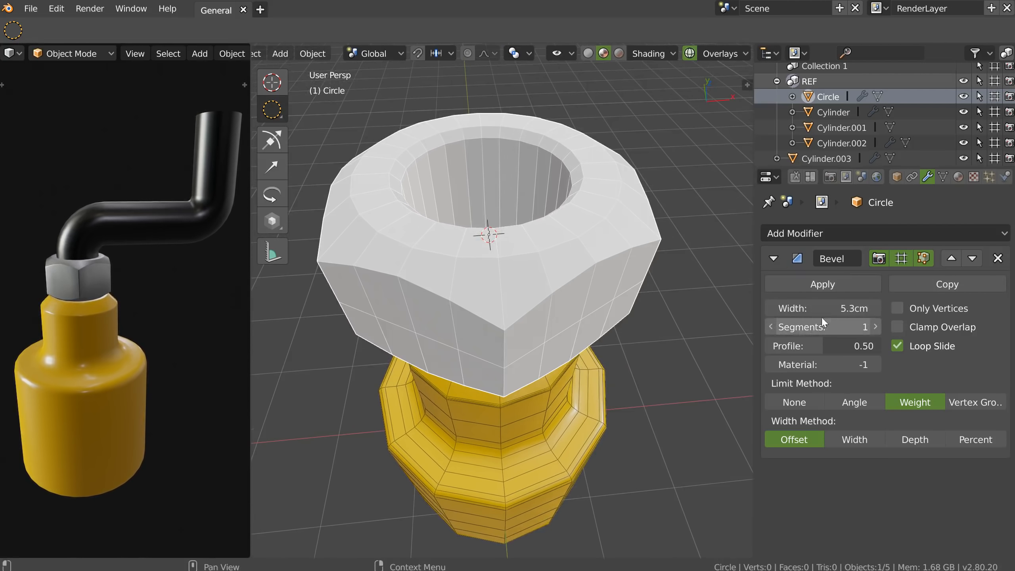
Collapse the first Bevel modifier, add a second one to the nut and limit it by Angle.
click(772, 257)
click(814, 234)
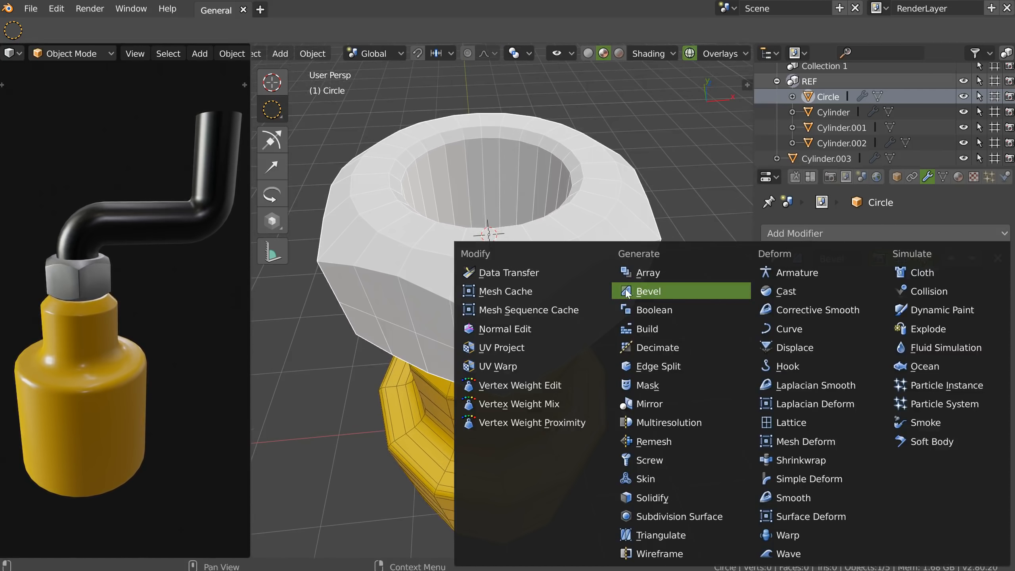
click(647, 290)
middle_drag(608, 344, 631, 351)
click(854, 431)
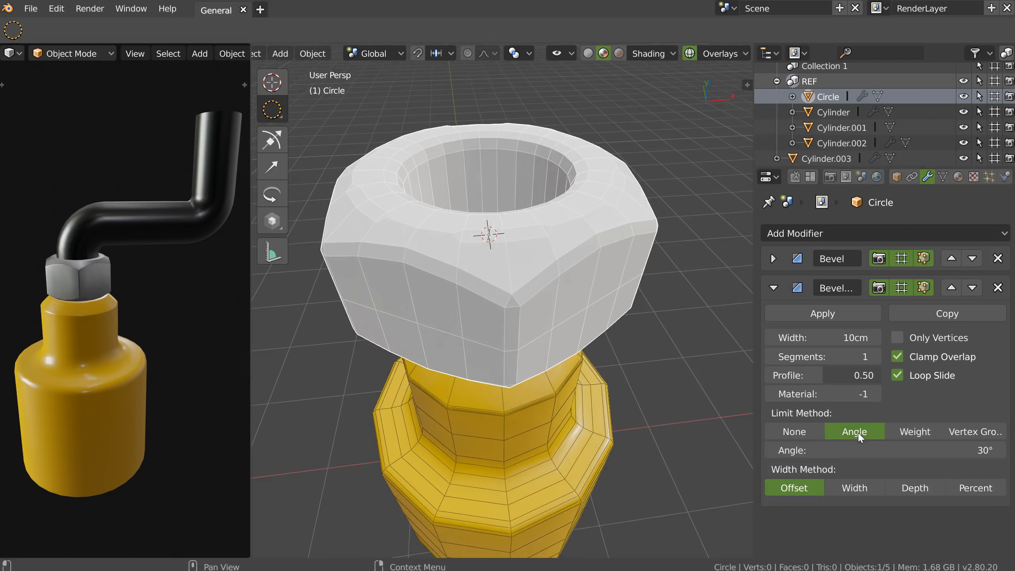
Set the second bevel's angle to 19°, segments to 2 and width to 1.1 cm, with Clamp Overlap disabled.
drag(938, 449, 881, 451)
click(875, 356)
click(896, 356)
drag(858, 338, 799, 342)
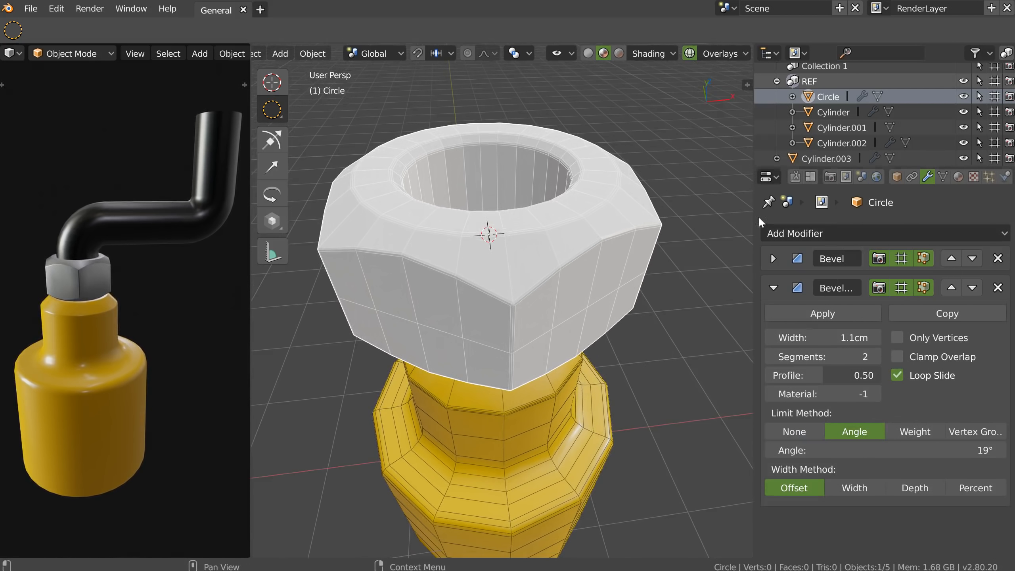
Link the reference nut's material to the new nut.
click(958, 177)
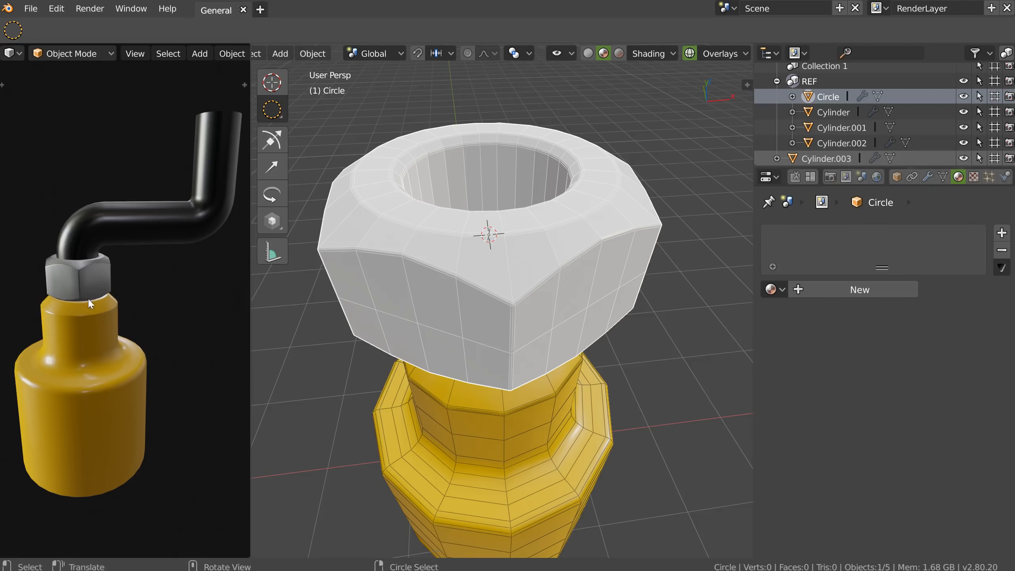
shift+click(103, 279)
key(ctrl+l)
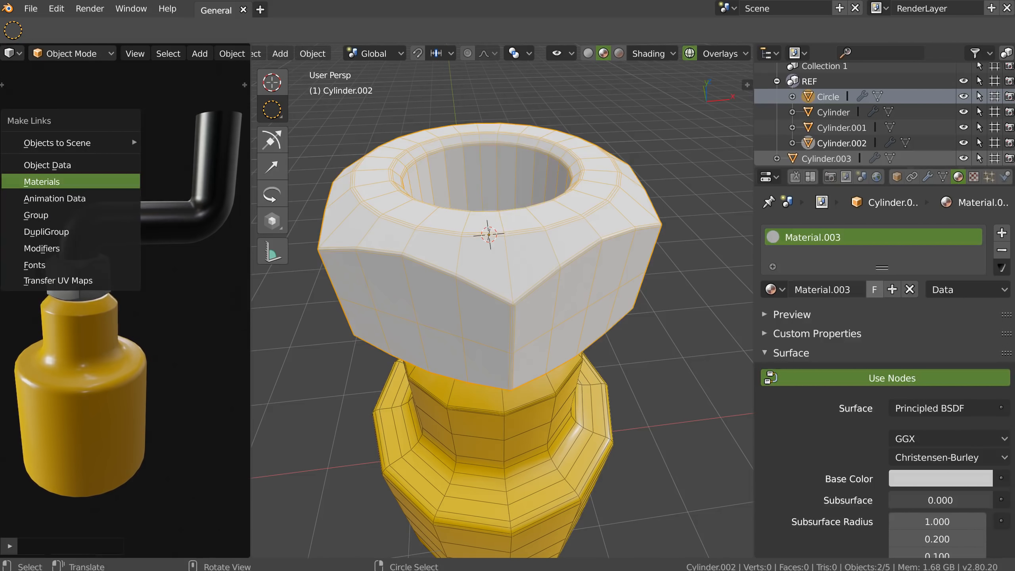
click(42, 181)
middle_drag(503, 272, 556, 233)
Select the new nut and add two centred loop cuts around the inner wall of its hole in Edit Mode.
click(494, 248)
scroll(563, 225, up, 1)
middle_drag(401, 273, 513, 233)
key(Tab)
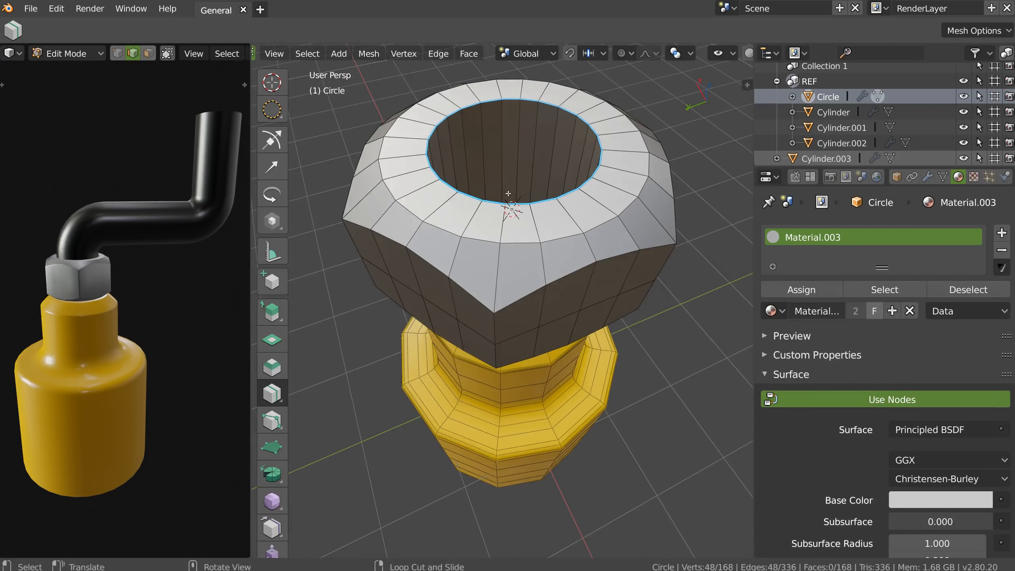
key(ctrl+r)
scroll(512, 168, up, 1)
click(513, 168)
right_click(510, 165)
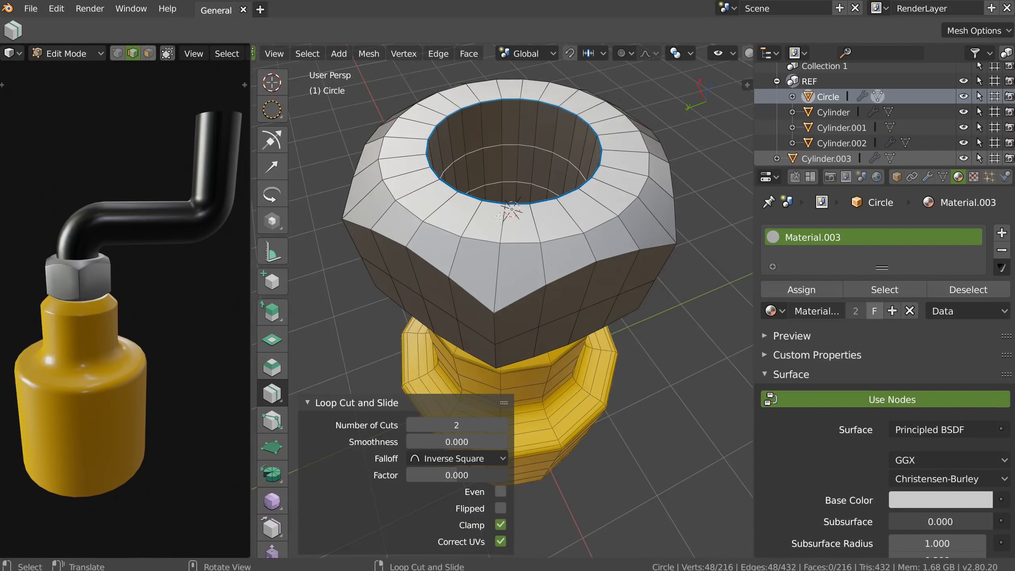
Return to Object Mode and apply Smooth Shading to the nut.
key(Tab)
mouse_move(500, 216)
middle_down()
mouse_move(464, 201)
mouse_move(509, 209)
middle_up()
scroll(507, 57, left, 5)
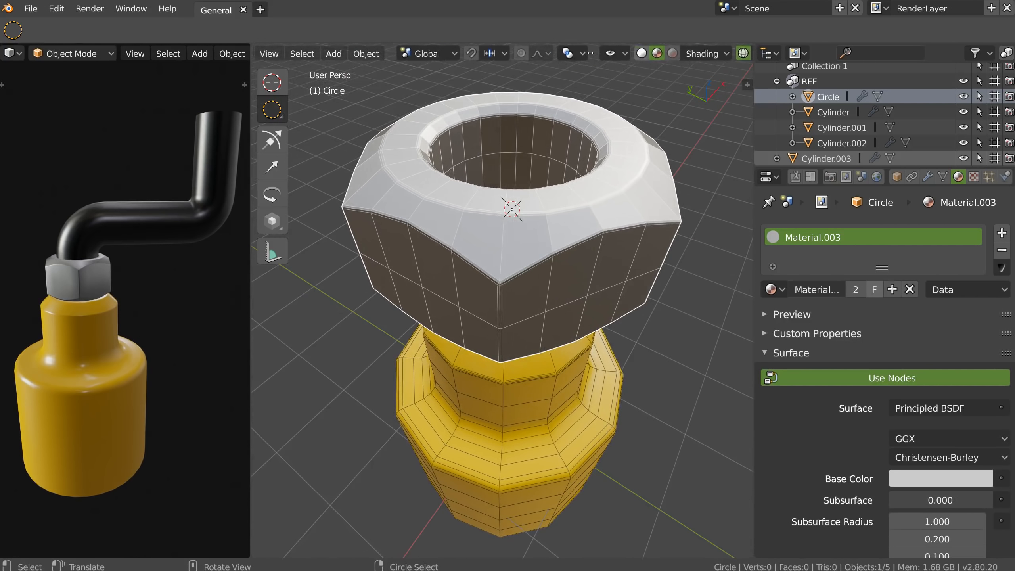
click(493, 56)
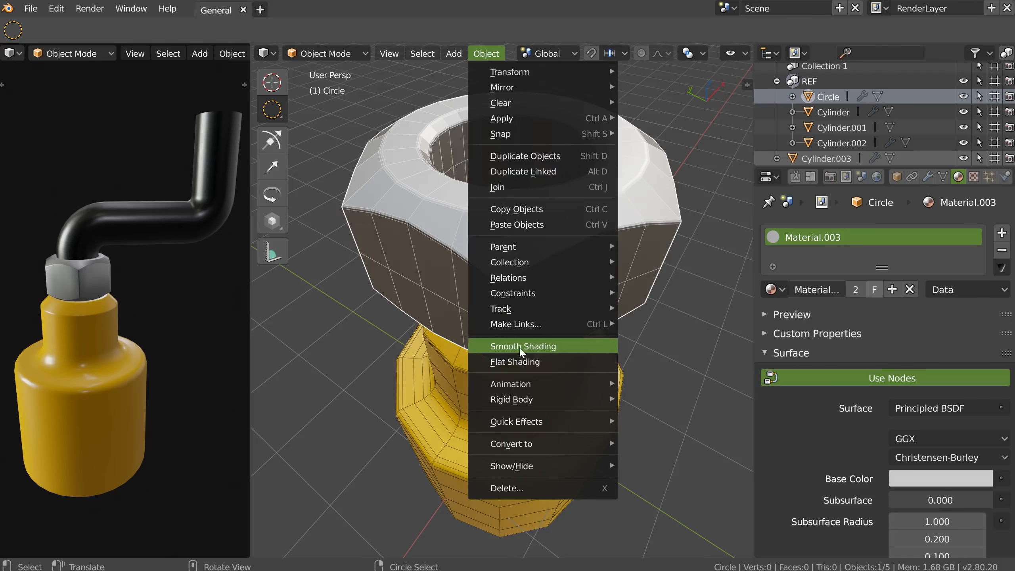
click(516, 347)
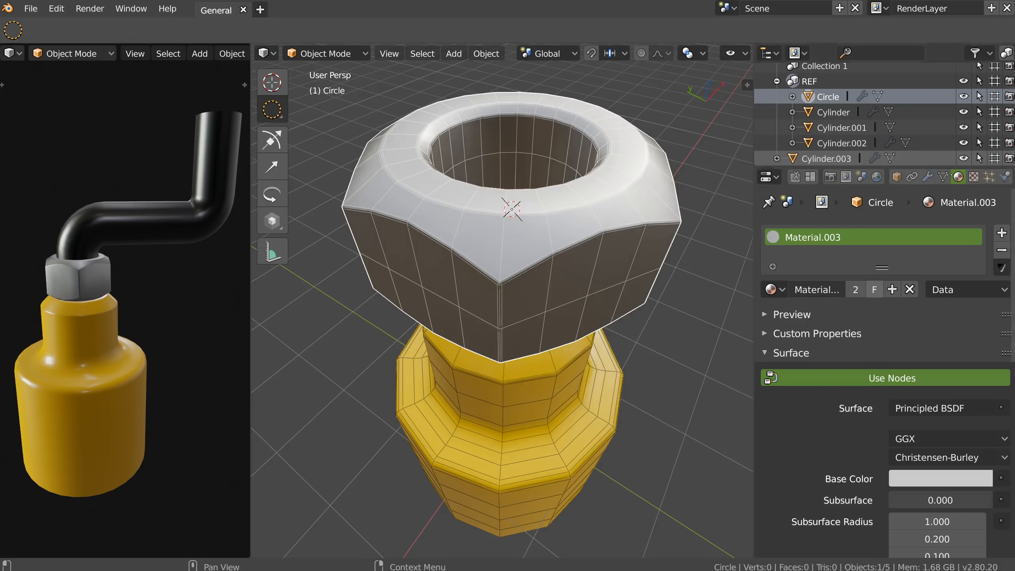
Enable Auto Smooth for the nut's mesh normals.
click(942, 176)
scroll(949, 260, up, 4)
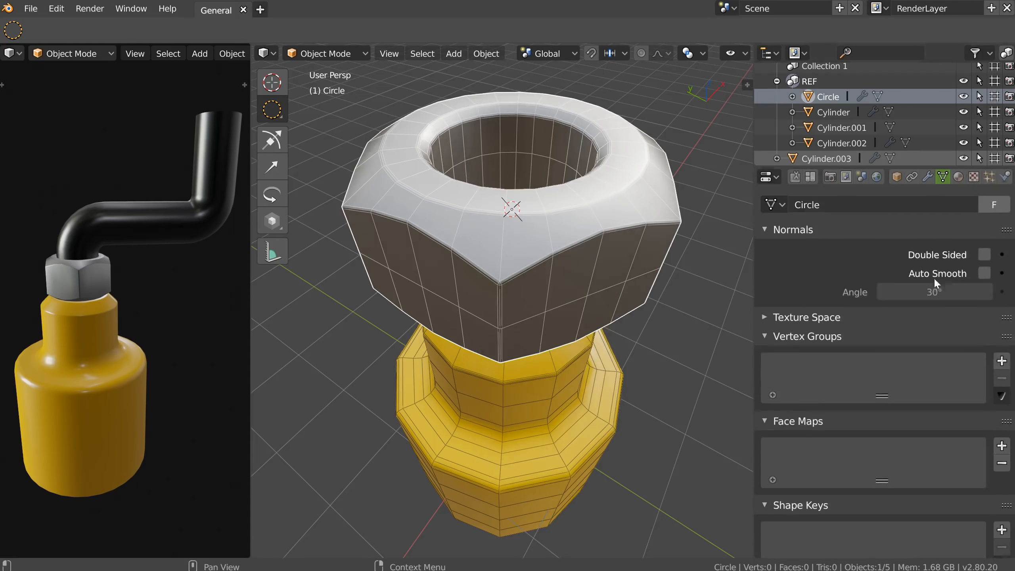
click(984, 273)
middle_drag(536, 375, 592, 209)
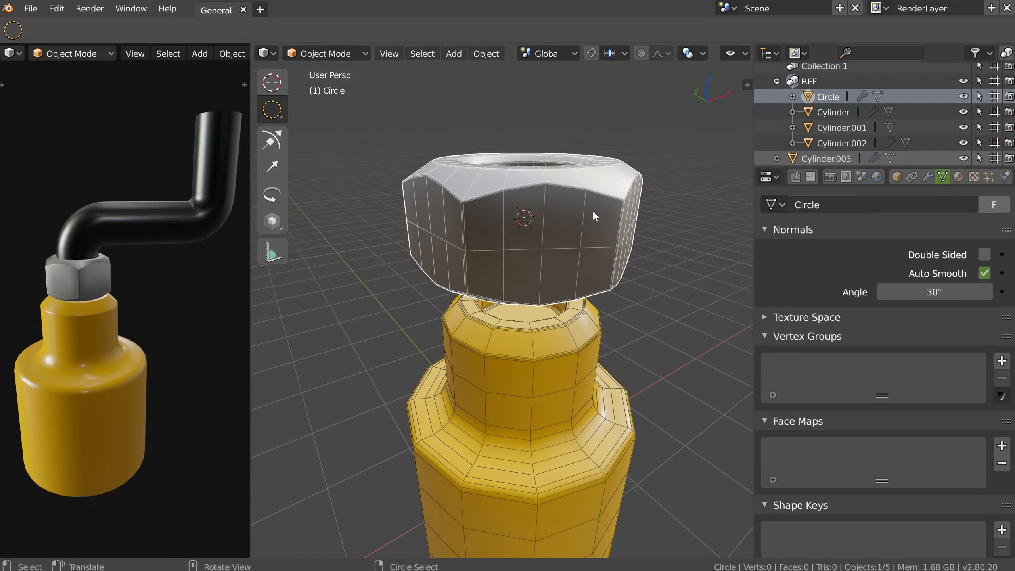
Set the nut's second Bevel modifier to 4 segments.
click(927, 177)
click(773, 288)
mouse_move(902, 259)
mouse_down()
mouse_move(904, 283)
mouse_move(900, 258)
mouse_up()
scroll(547, 214, up, 4)
middle_drag(533, 205, 546, 225)
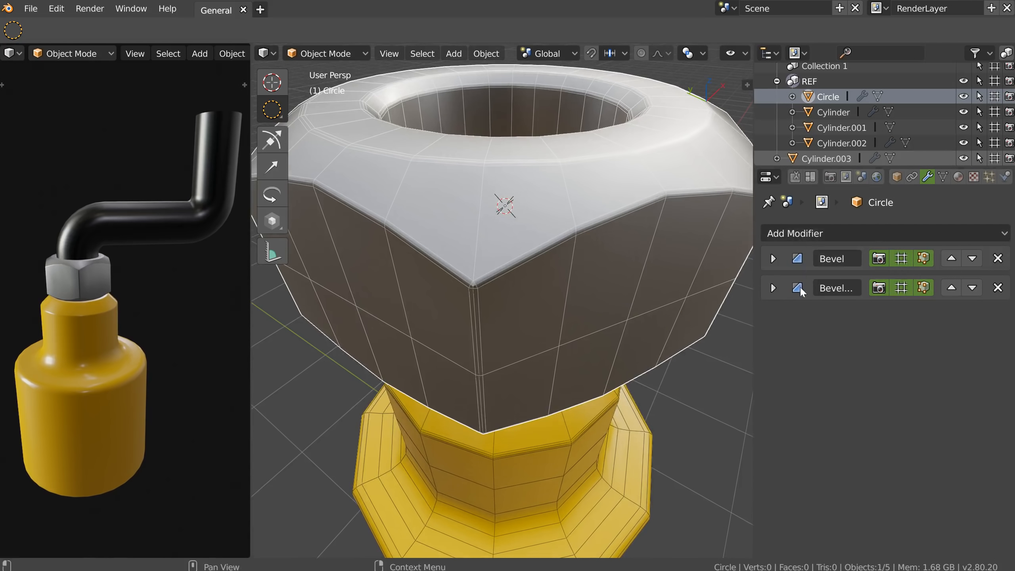
click(779, 298)
click(875, 356)
click(875, 356)
scroll(564, 251, down, 2)
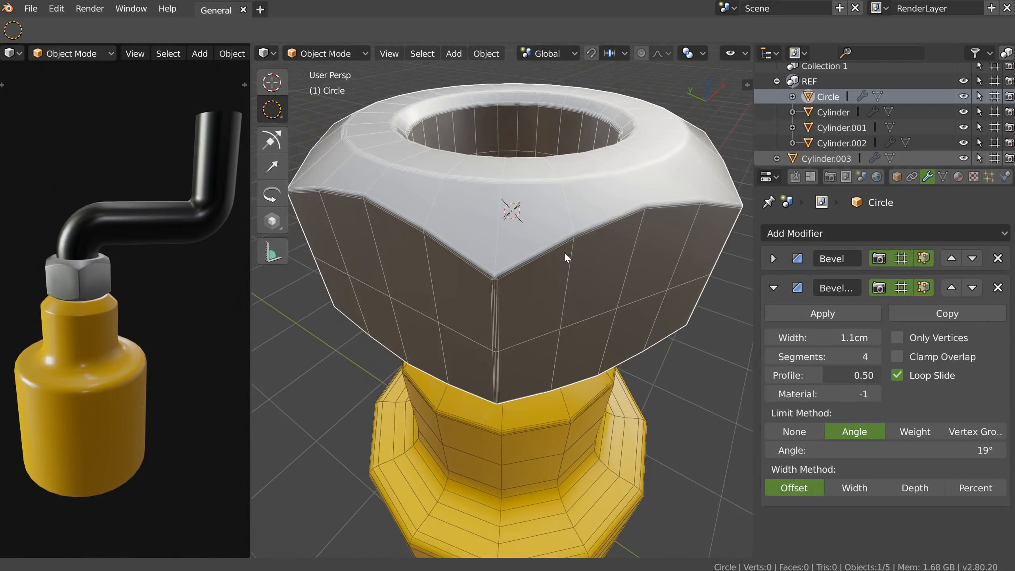
scroll(732, 59, down, 4)
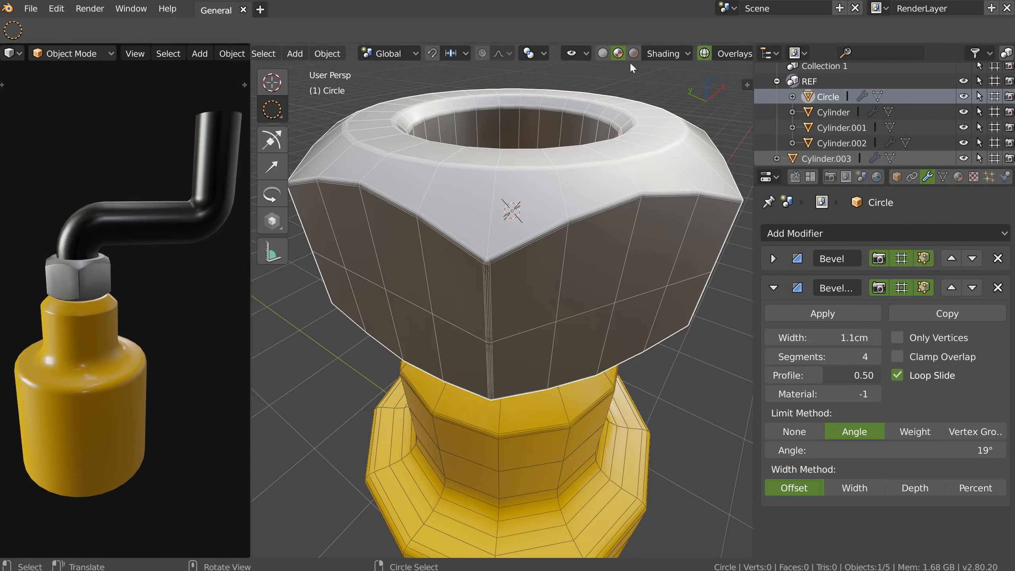
Hide the viewport overlays and add a Subdivision Surface modifier after the nut's two Bevel modifiers.
click(703, 53)
key(KP_1)
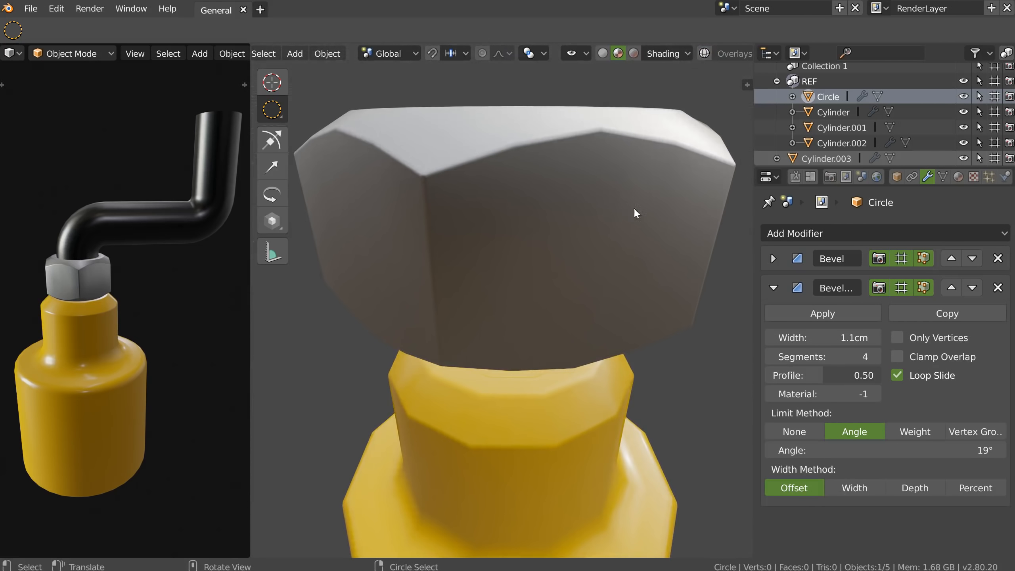
click(833, 233)
click(678, 517)
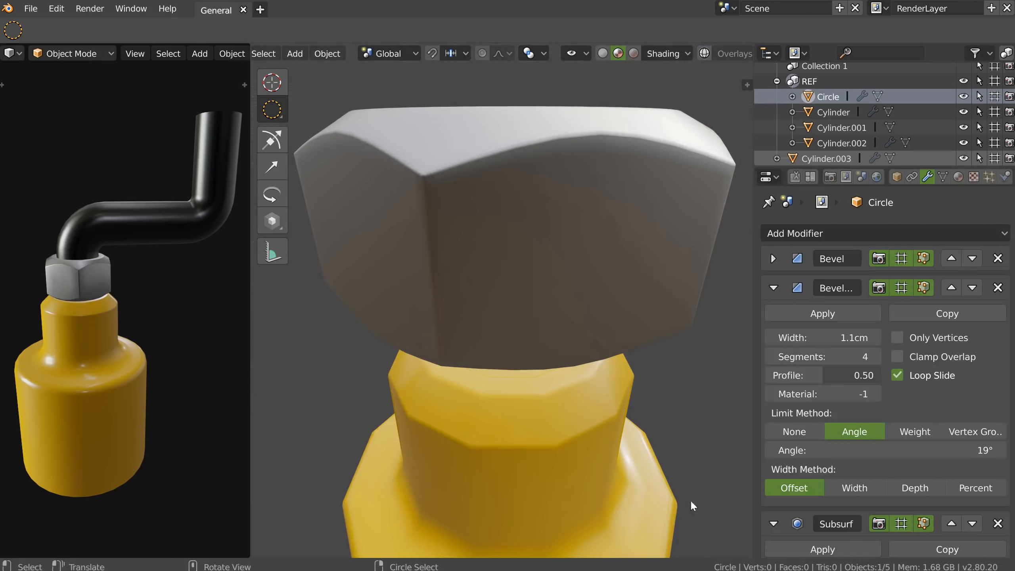
scroll(884, 532, down, 5)
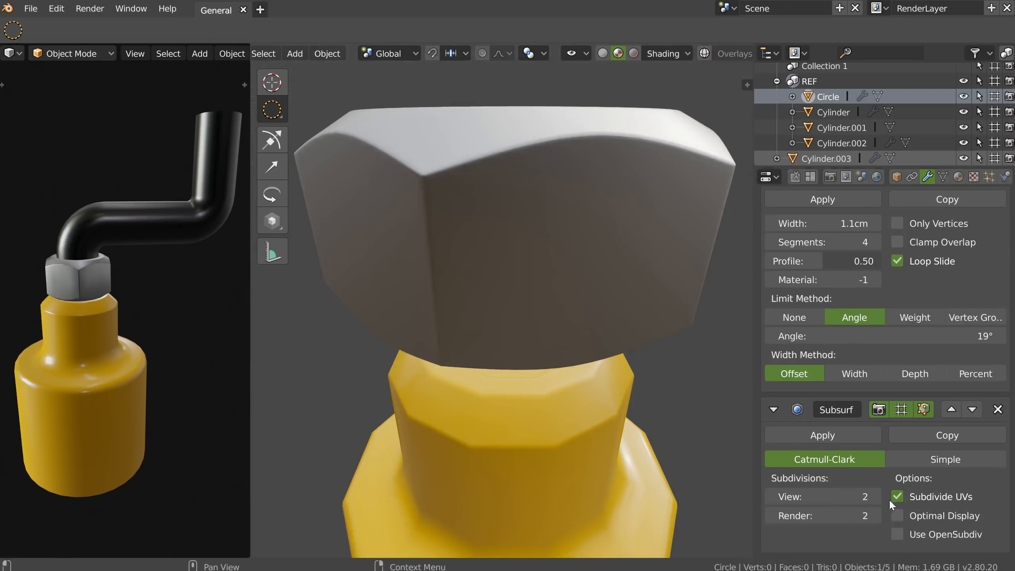
Scale the nut uniformly to about 0.70 and lower it along Z onto the yellow cylinder's neck.
middle_drag(564, 283, 513, 235)
key(s)
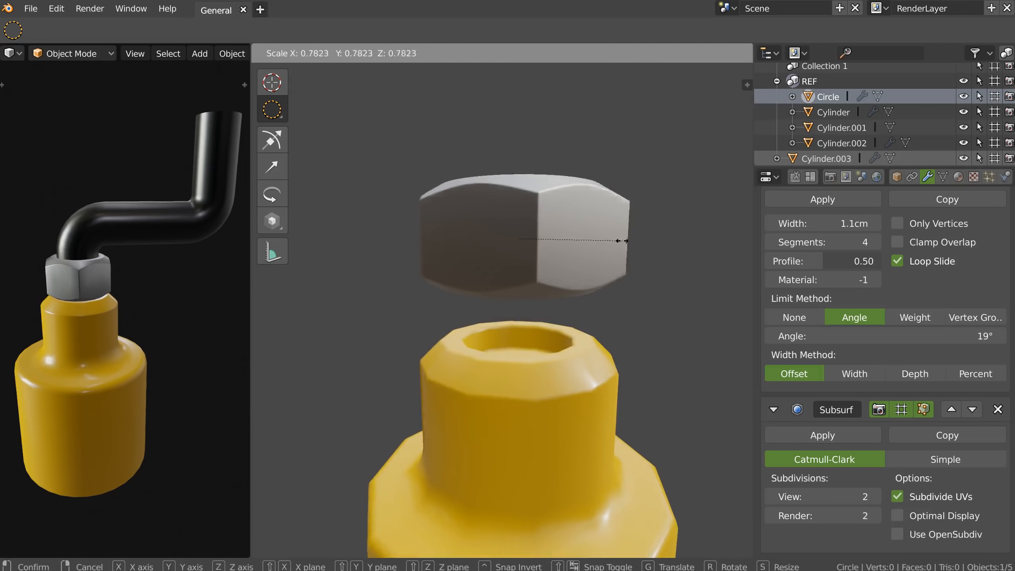
click(612, 244)
key(g)
key(z)
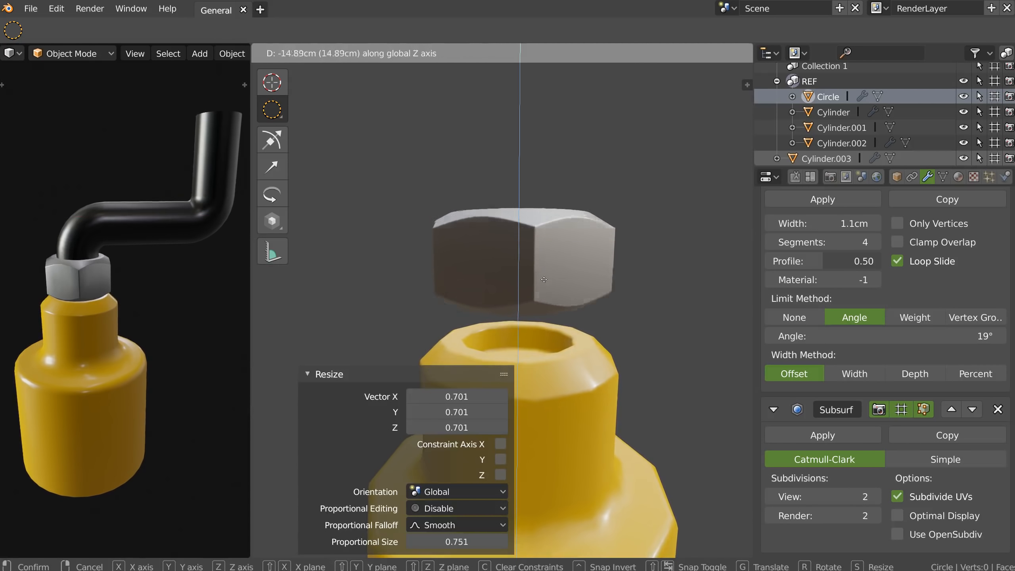
click(541, 317)
middle_drag(541, 317, 379, 346)
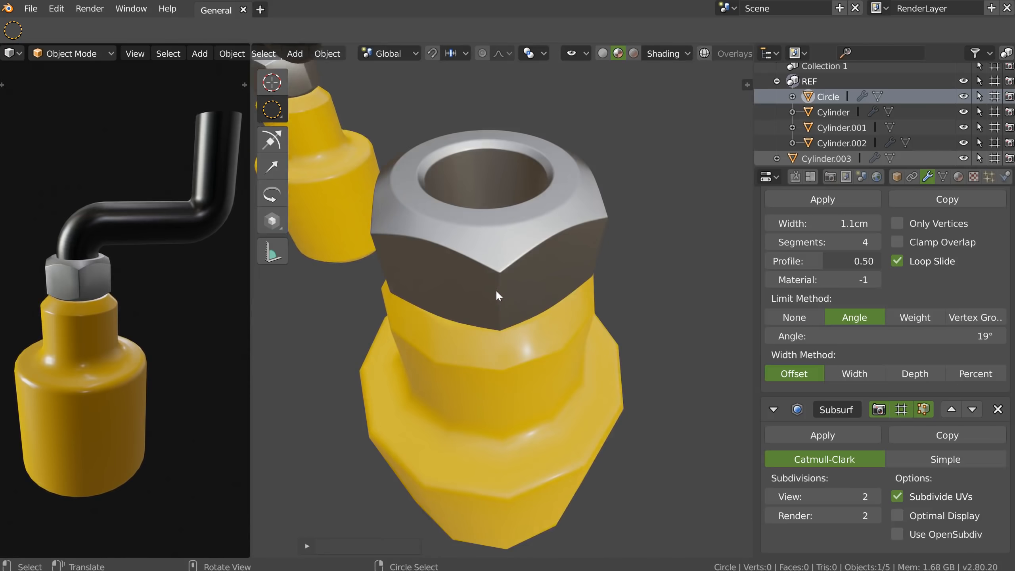
Switch the viewport to rendered shading and examine the nut's bevels and its fit on the yellow cylinder.
mouse_move(453, 290)
middle_down()
mouse_move(496, 278)
mouse_move(475, 256)
mouse_move(566, 271)
mouse_move(591, 224)
middle_up()
click(633, 53)
middle_drag(535, 256, 495, 277)
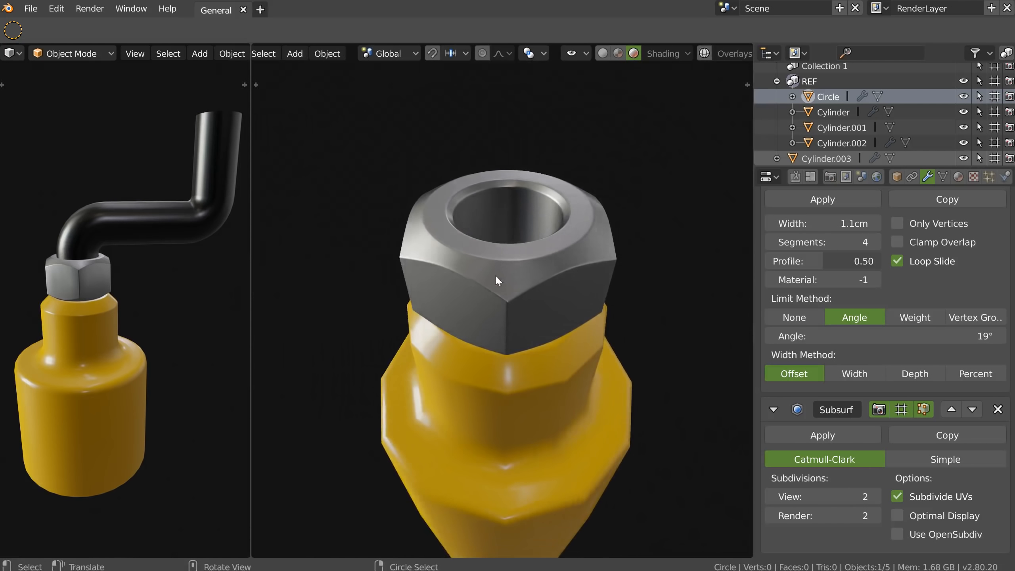
scroll(496, 275, up, 4)
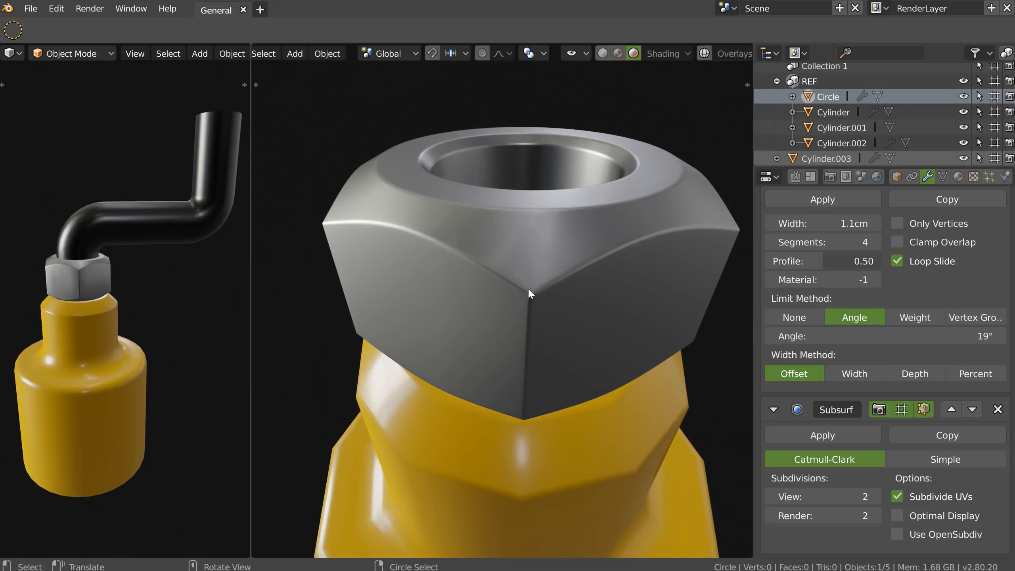
middle_drag(522, 277, 531, 316)
scroll(506, 259, down, 5)
scroll(497, 245, down, 2)
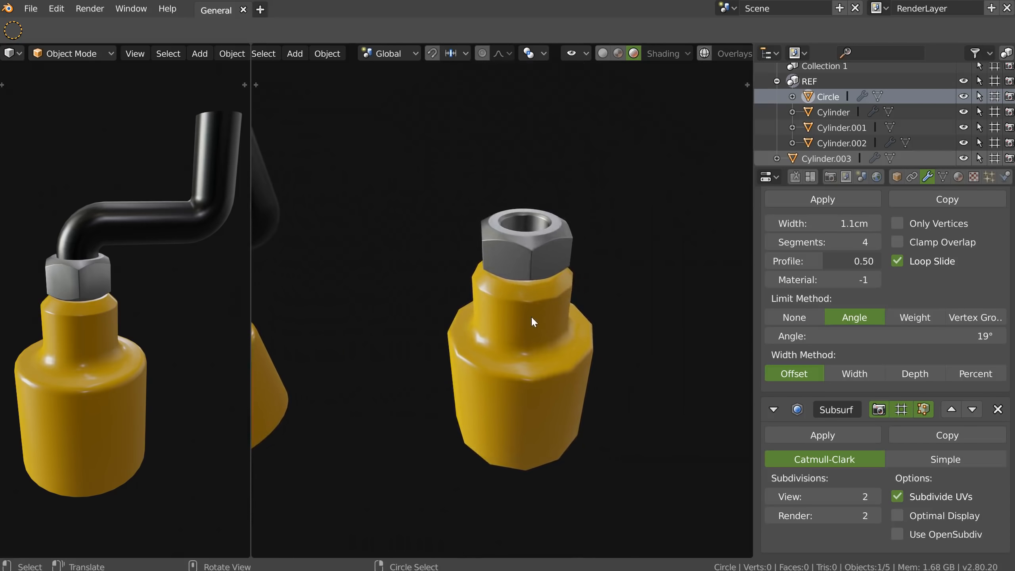
Select the yellow cylinder under the nut and hide all other objects.
click(531, 316)
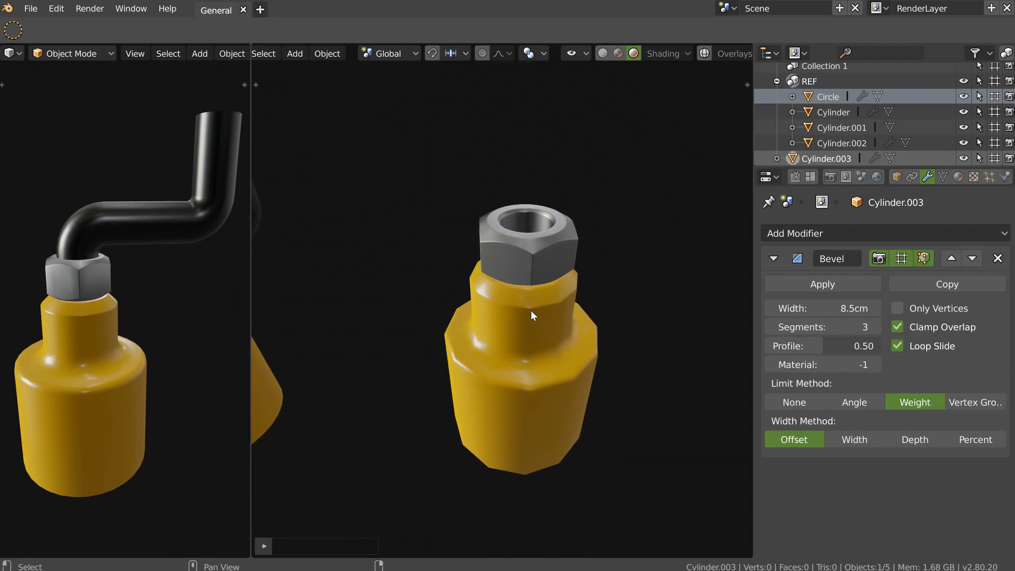
key(shift+h)
scroll(512, 300, up, 2)
scroll(516, 291, up, 1)
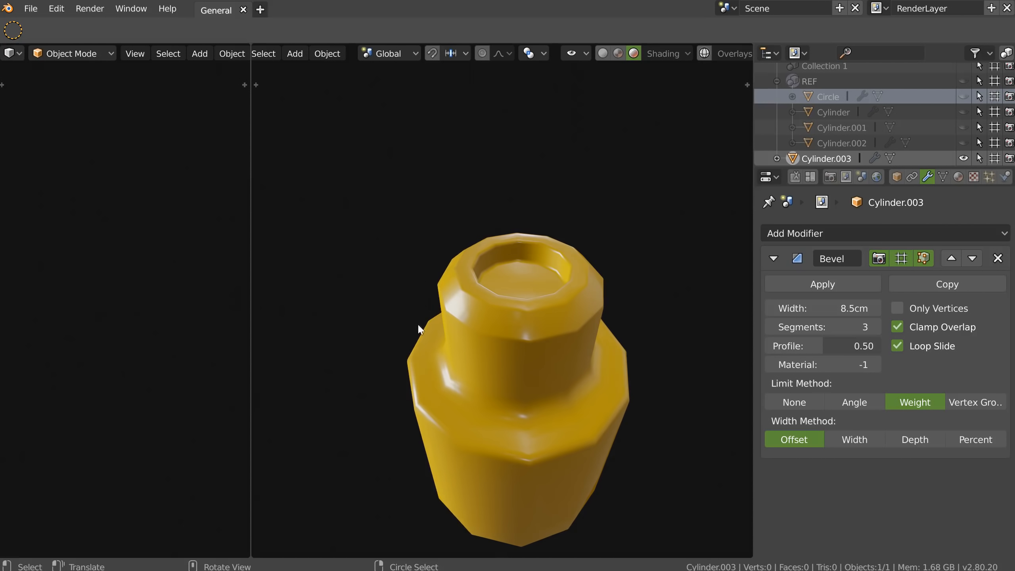
shift+middle_drag(497, 259, 469, 221)
middle_drag(458, 261, 458, 281)
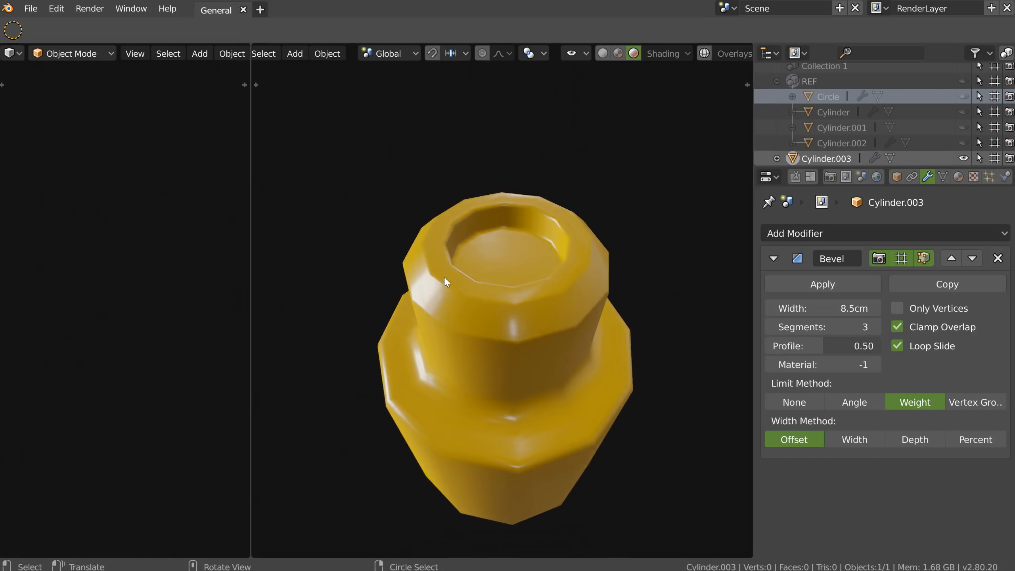
In Edit Mode with overlays shown, extrude the floor face of the cylinder's top recess slightly upward.
key(Tab)
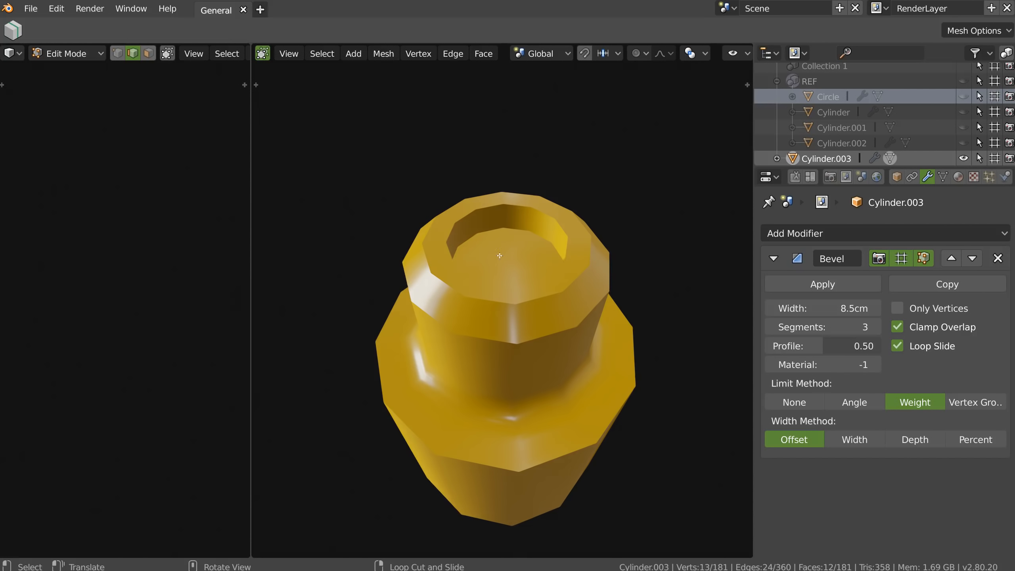
key(3)
click(495, 253)
middle_drag(496, 267, 513, 262)
scroll(719, 54, down, 5)
click(725, 54)
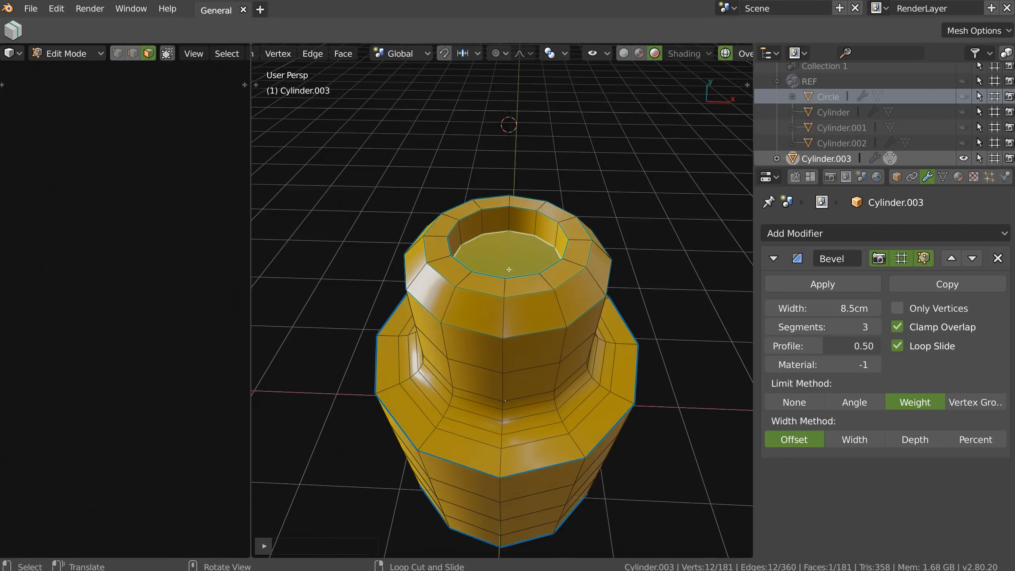
key(e)
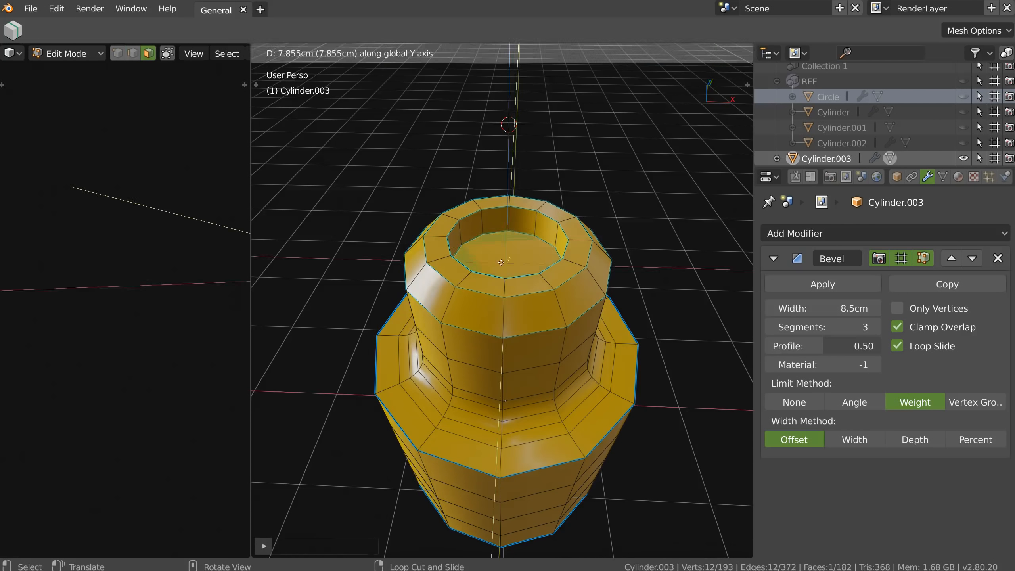
click(506, 256)
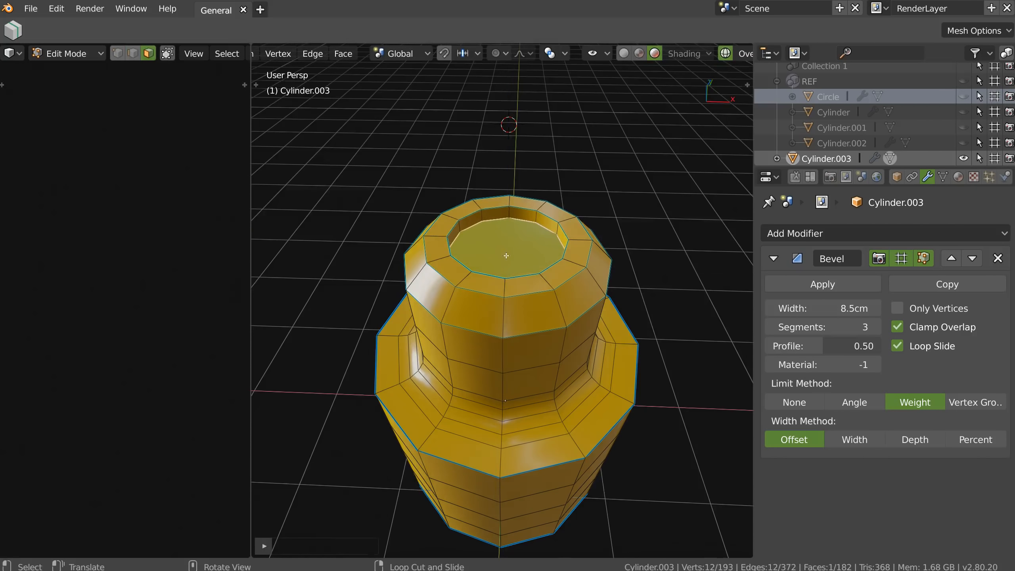
Separate the selected recess face into its own object and enter Edit Mode on that new object.
key(p)
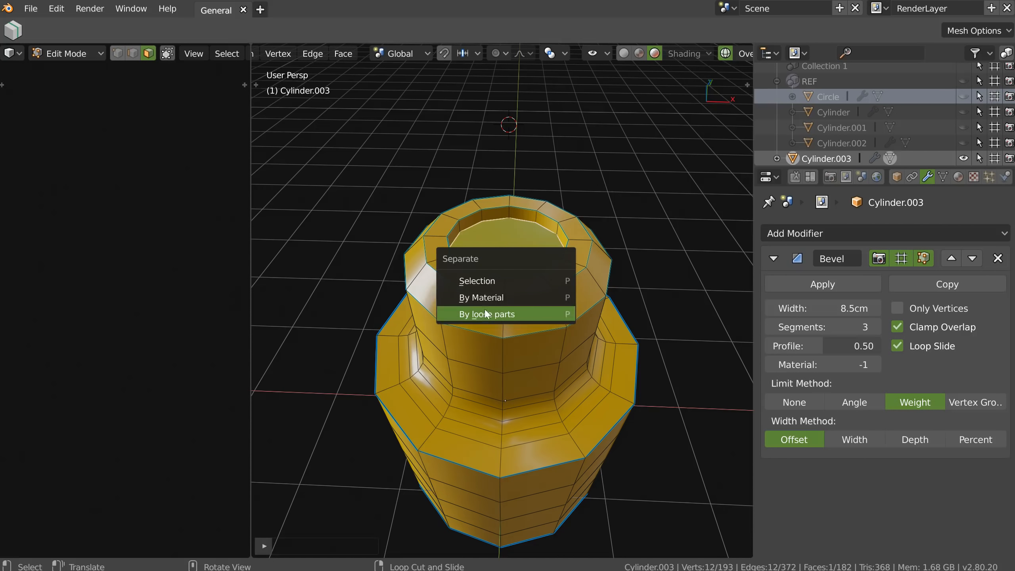
click(485, 283)
key(Tab)
click(509, 258)
key(Tab)
Extrude the separated face upward out of the recess to form a straight vertical pipe section.
scroll(529, 260, down, 5)
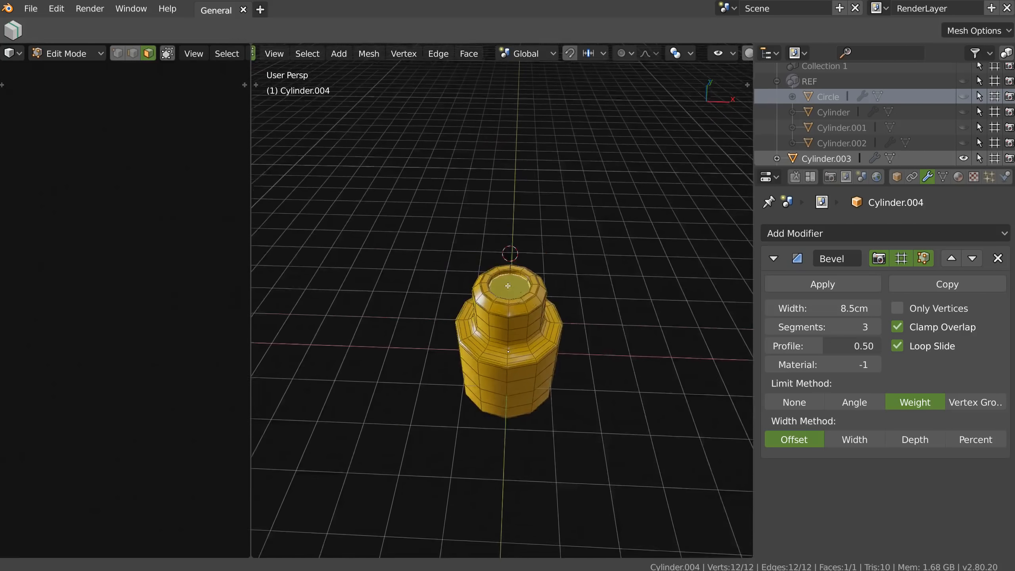
middle_drag(519, 312, 504, 282)
key(e)
click(496, 243)
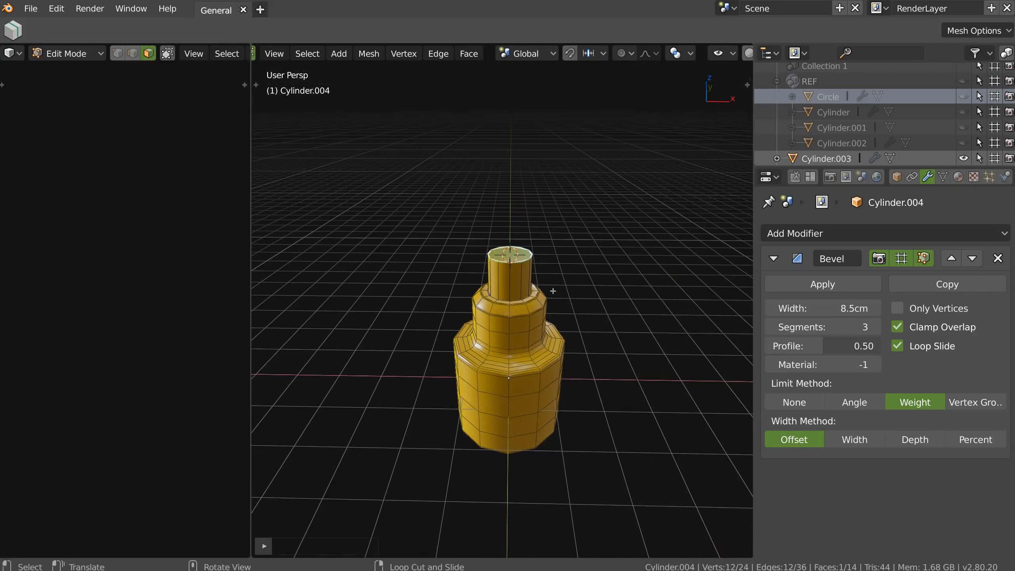
In front view, place the 3D cursor beside the pipe, level with its top edge on the +X side.
key(KP_1)
scroll(558, 224, up, 6)
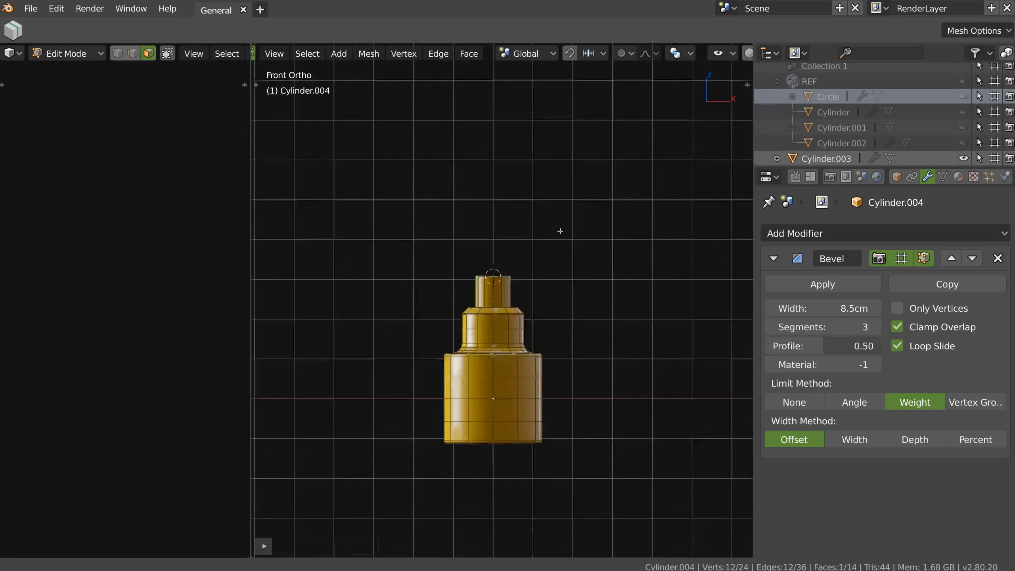
scroll(372, 50, up, 5)
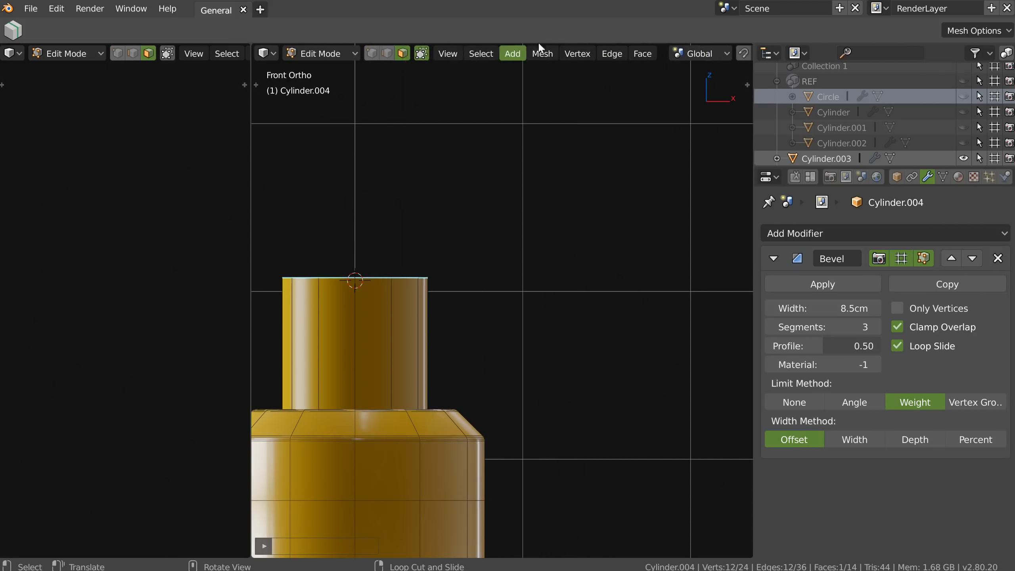
click(255, 84)
click(275, 85)
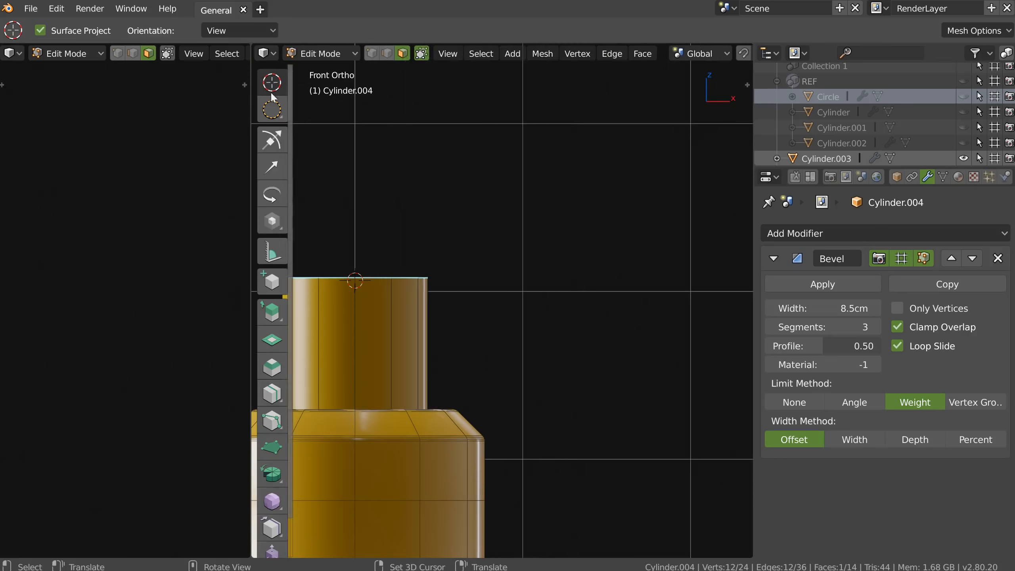
shift+middle_drag(456, 278, 535, 264)
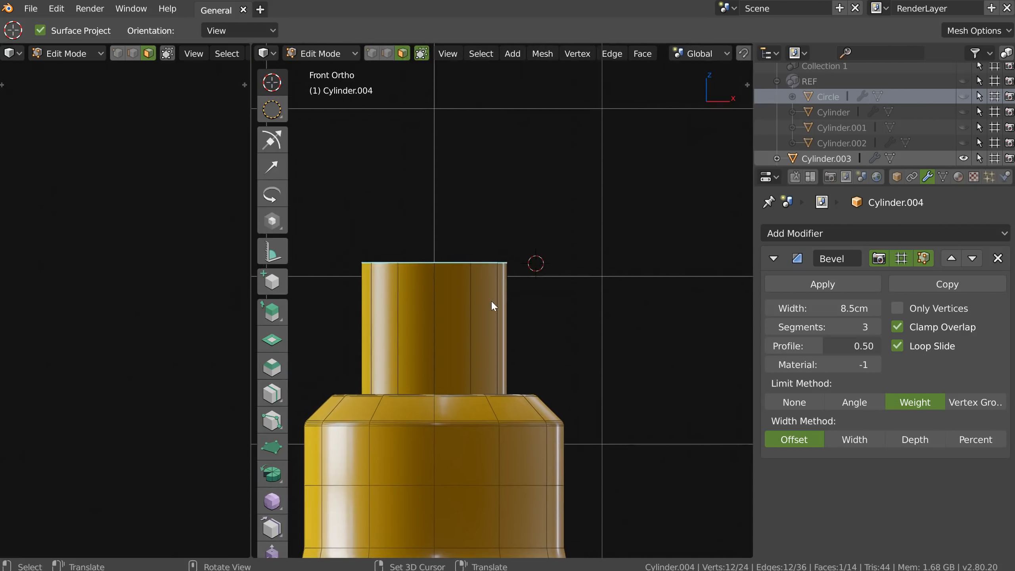
Spin the pipe's top face around the 3D cursor in 9 steps with an angle of 90°.
key(shift+space)
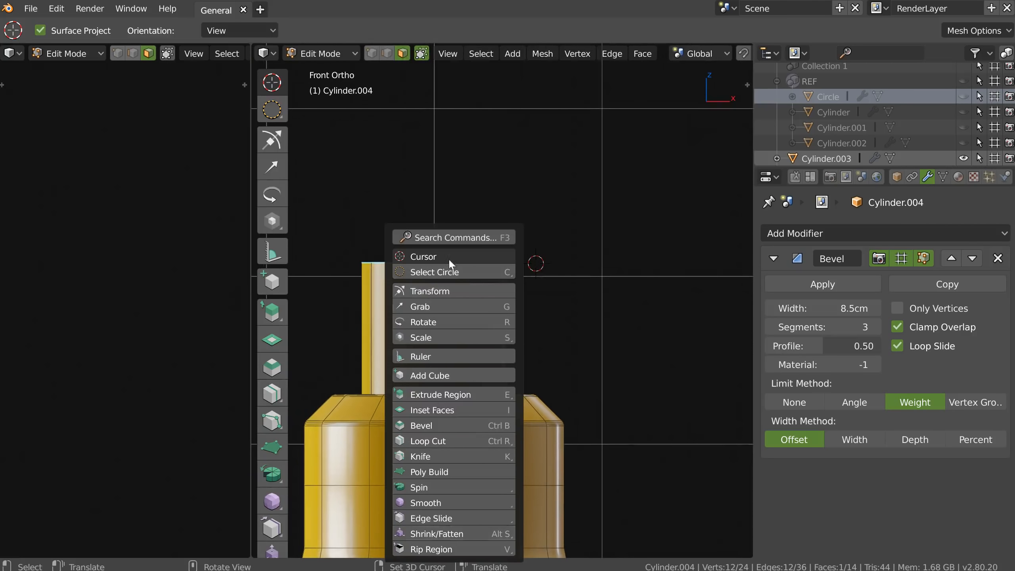
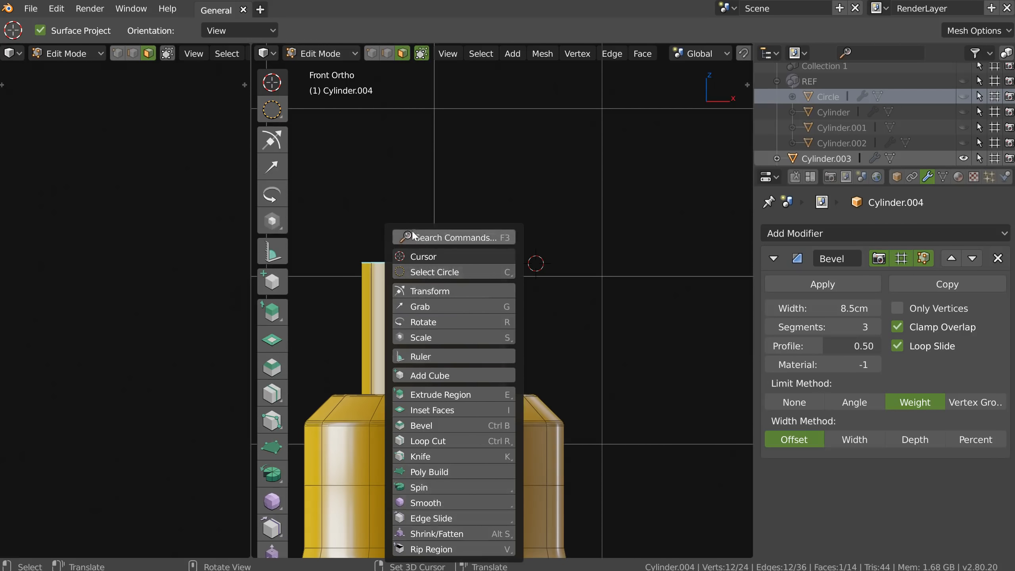
click(443, 236)
text(Bridge Edge Loops)
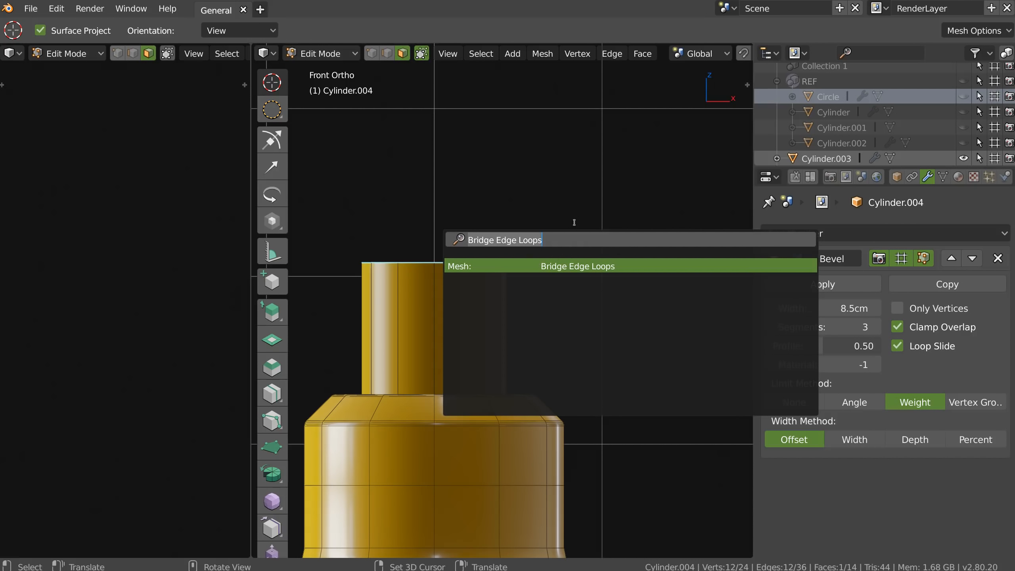
key(ctrl+a)
text(spin)
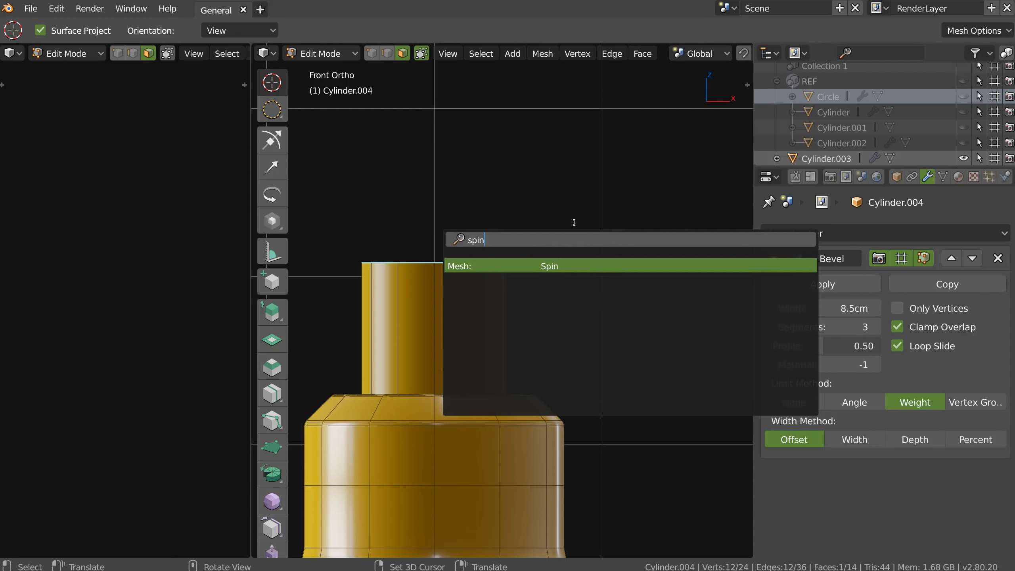
key(Return)
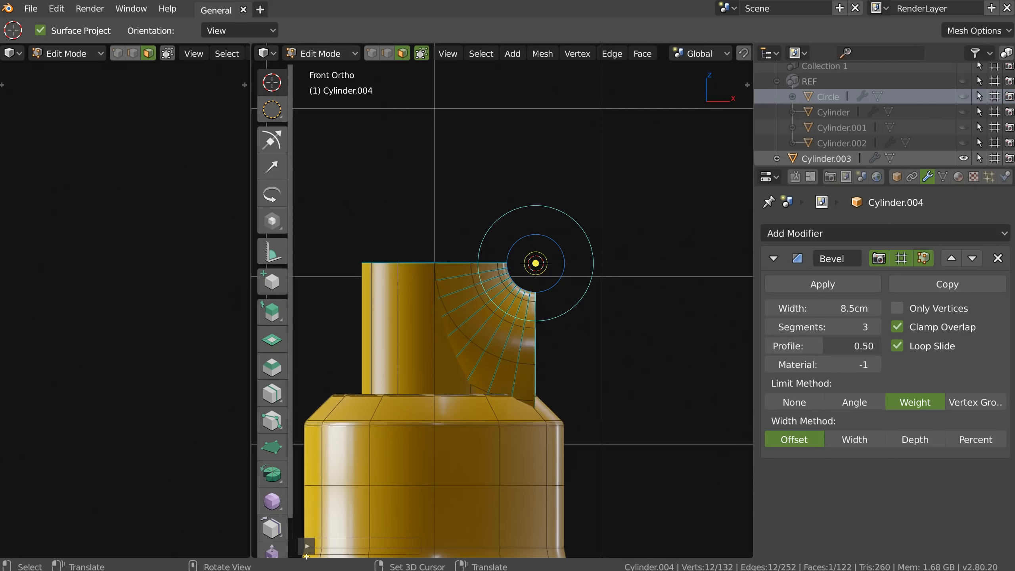
click(316, 545)
click(422, 445)
click(412, 446)
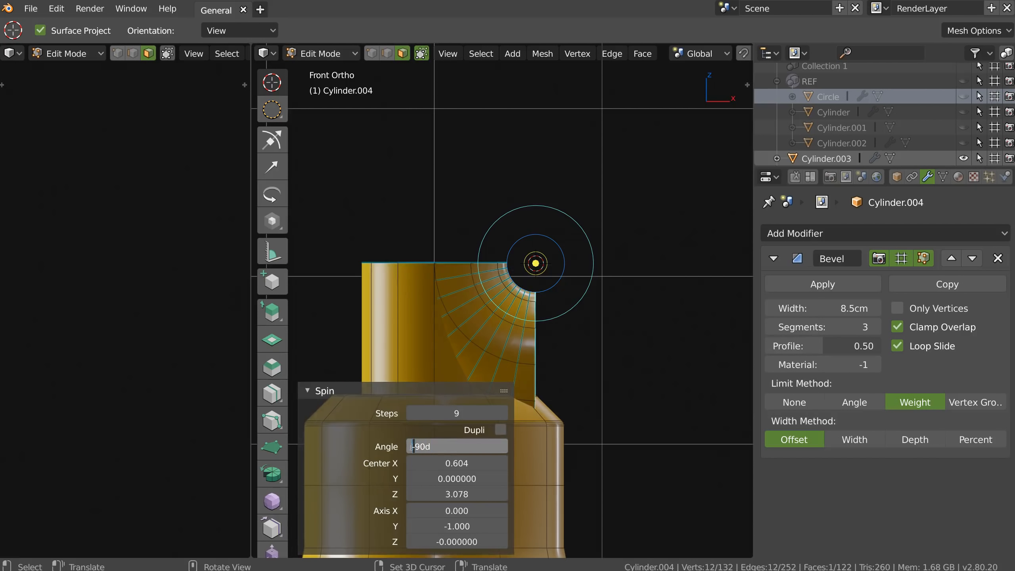
key(Return)
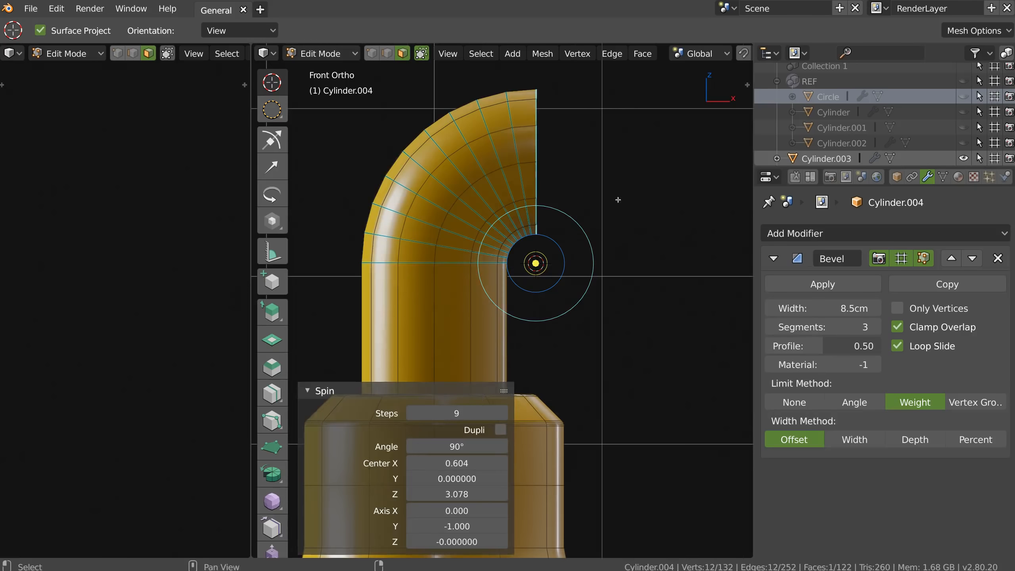
Extrude the end face of the pipe bend about 1.02 m horizontally along its normal.
shift+middle_drag(561, 122, 506, 193)
key(e)
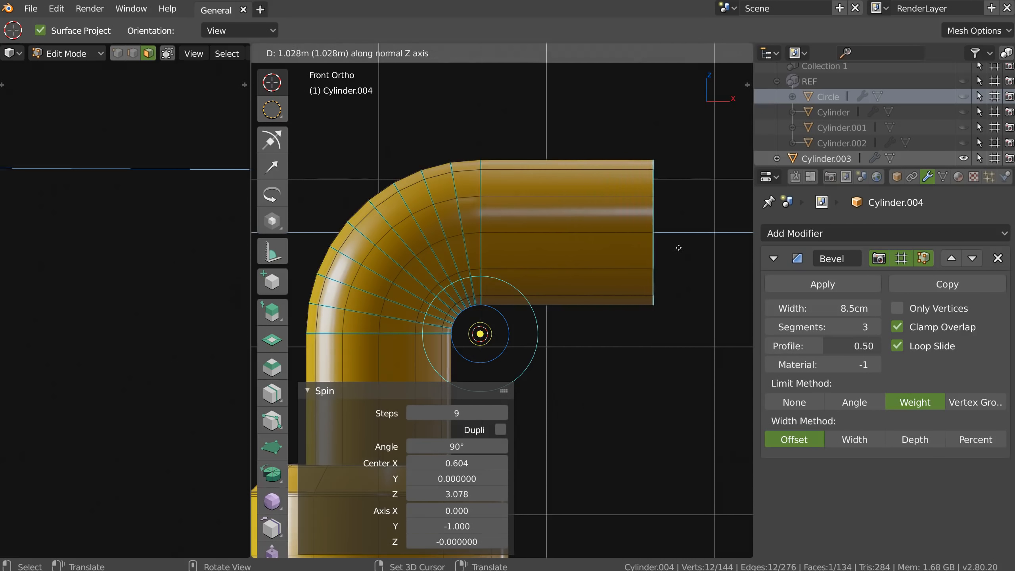
click(676, 248)
Place the 3D cursor just above the pipe's horizontal end and spin the end face around it in 9 steps.
shift+middle_drag(676, 247, 524, 311)
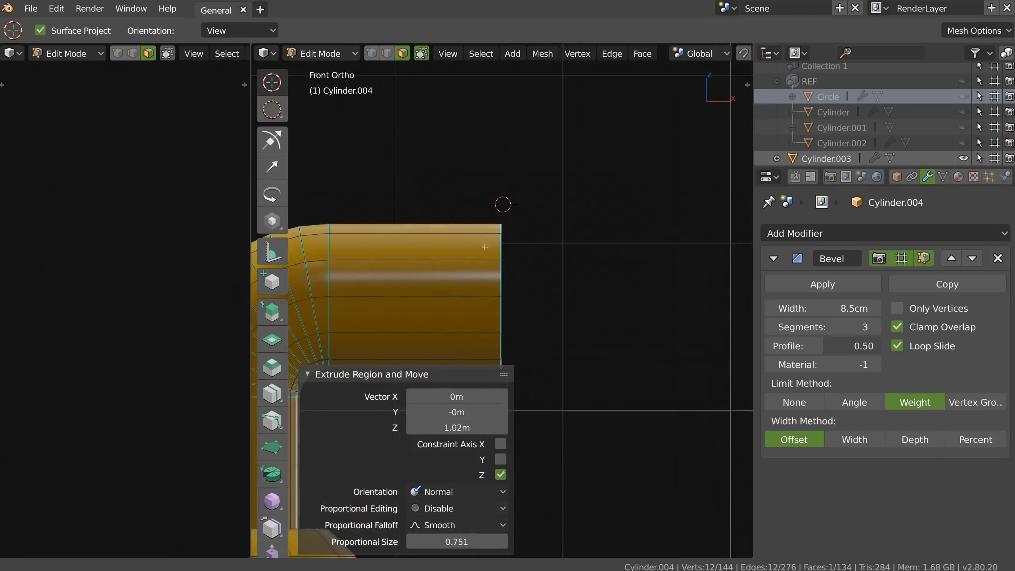
shift+middle_drag(483, 244, 488, 232)
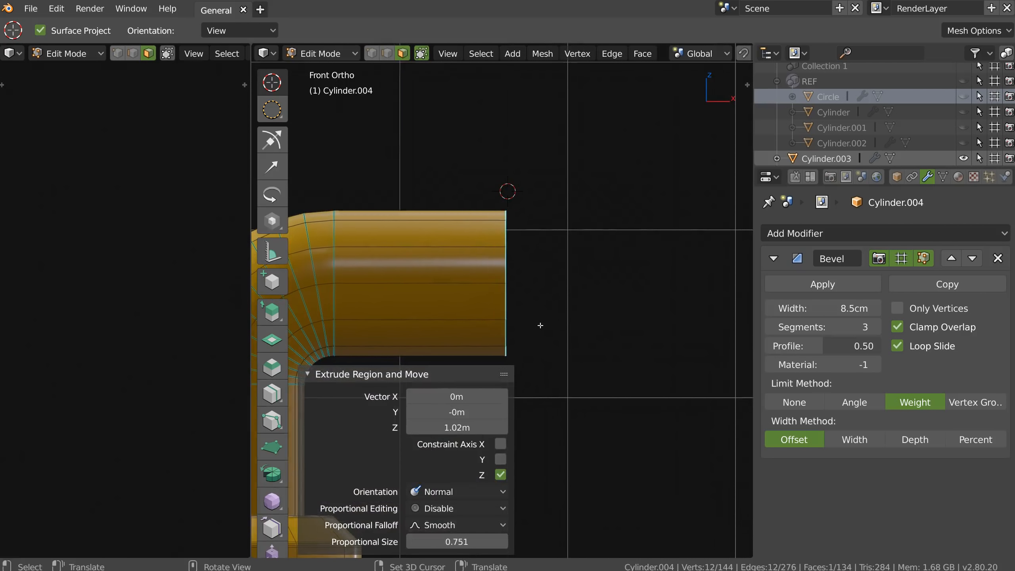
key(shift+r)
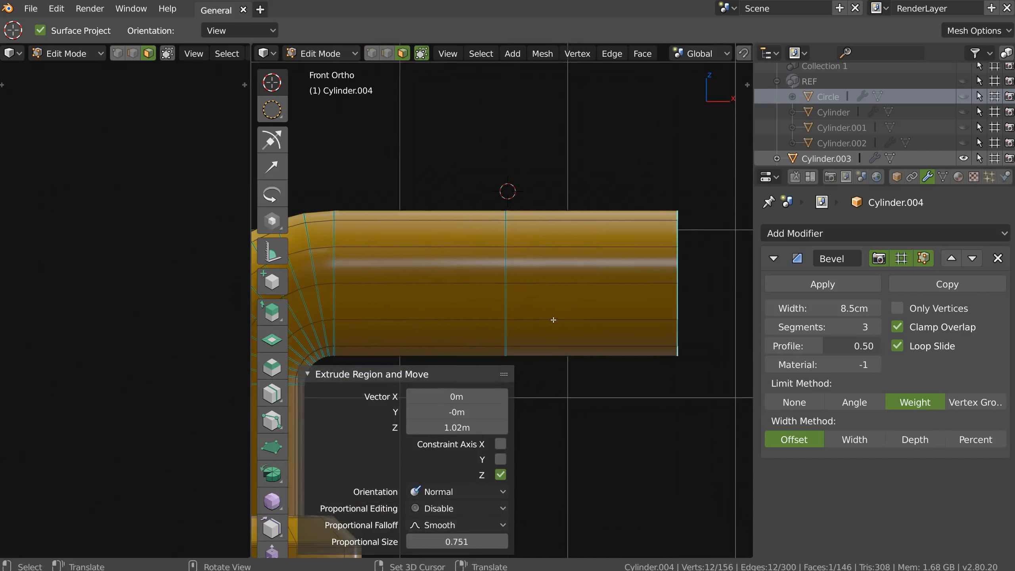
key(ctrl+z)
key(space)
text(Spin)
key(Return)
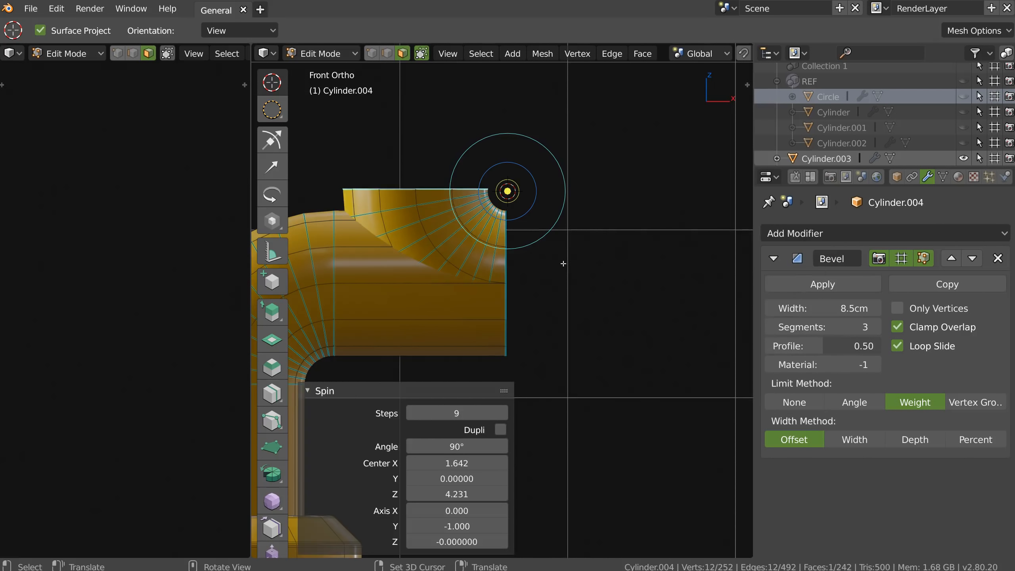
Set the Spin angle to -90° to turn the second bend upward, away from the horizontal section.
click(441, 446)
key(Home)
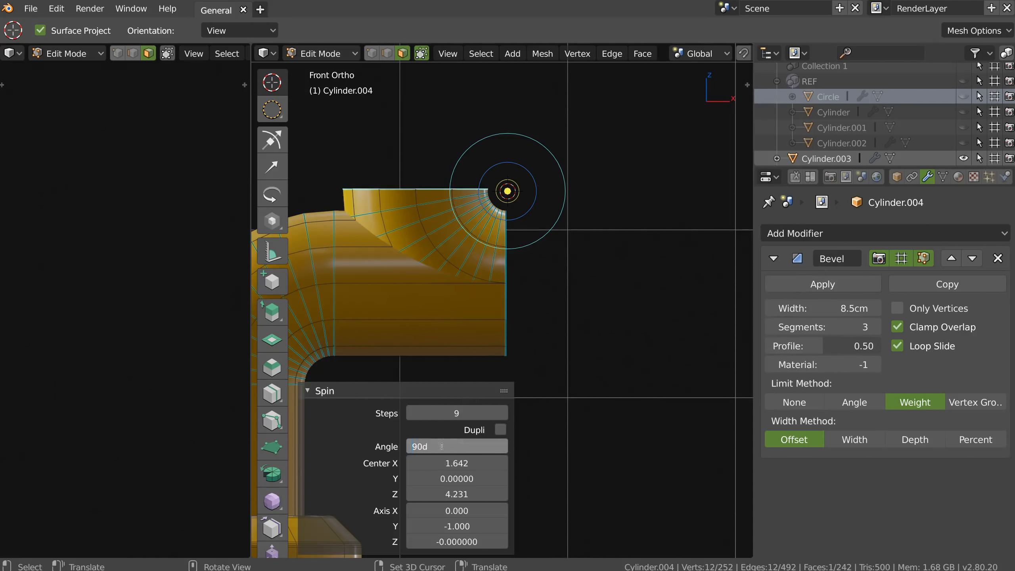
text(-)
key(Return)
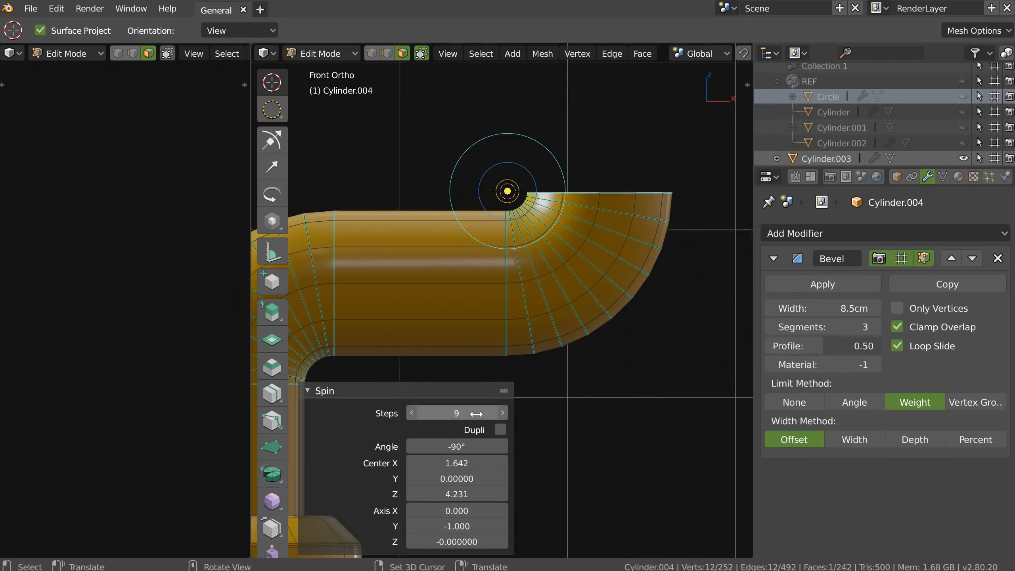
Extrude the second bend's end face straight up to form the upper vertical pipe section and return to Object Mode.
shift+middle_drag(613, 200, 594, 312)
key(e)
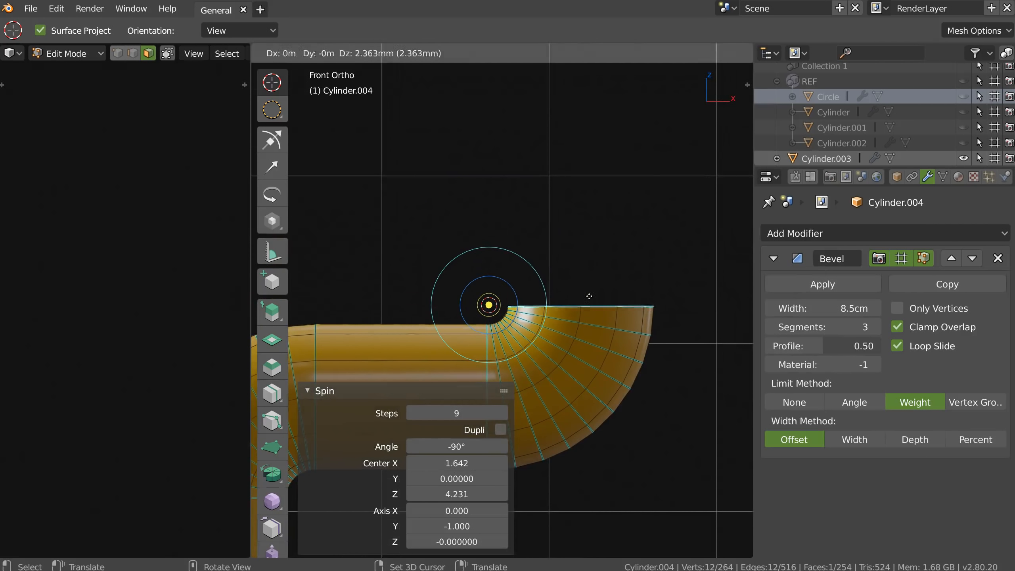
click(563, 85)
middle_drag(612, 244, 528, 269)
key(Tab)
scroll(564, 303, down, 3)
scroll(487, 323, down, 4)
Turn off the wireframe overlay and unhide all hidden objects, including the nut and the reference model.
click(730, 54)
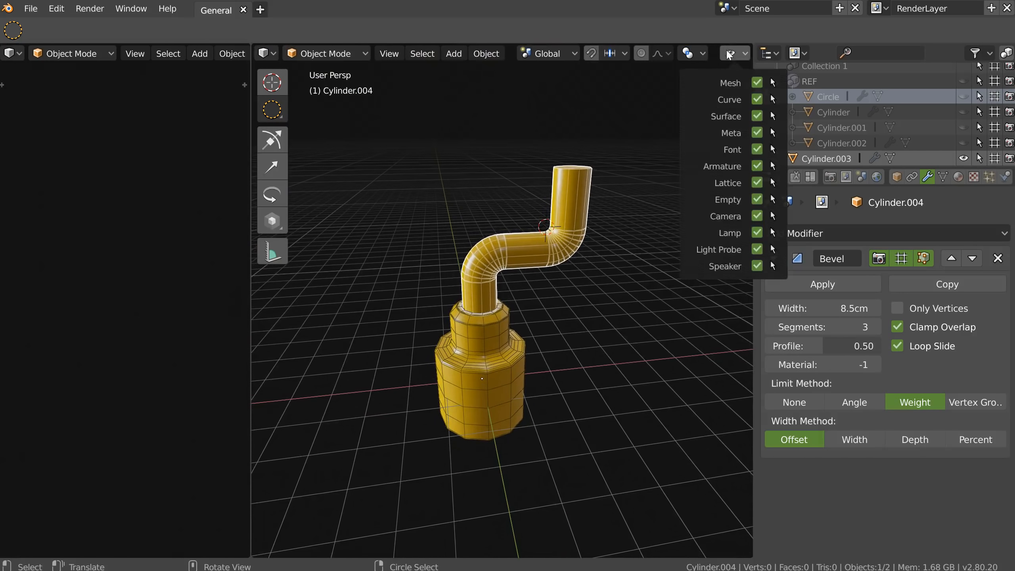
scroll(688, 57, down, 10)
click(723, 54)
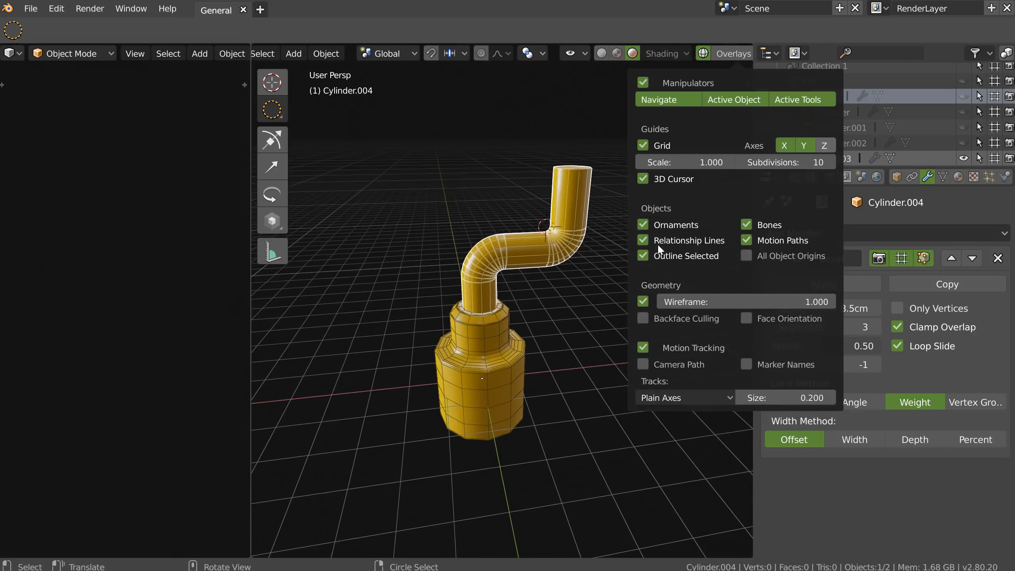
click(643, 301)
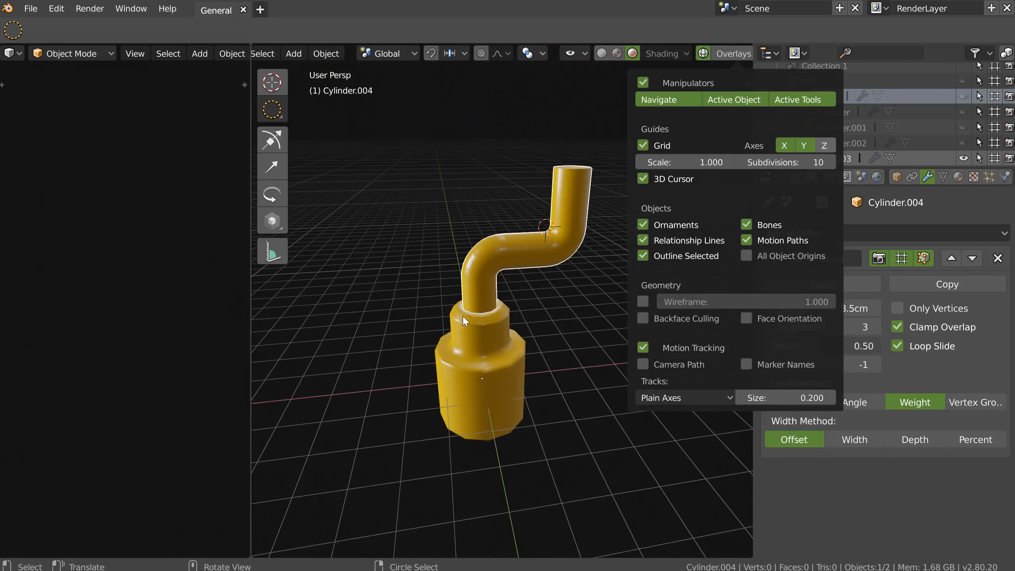
key(alt+h)
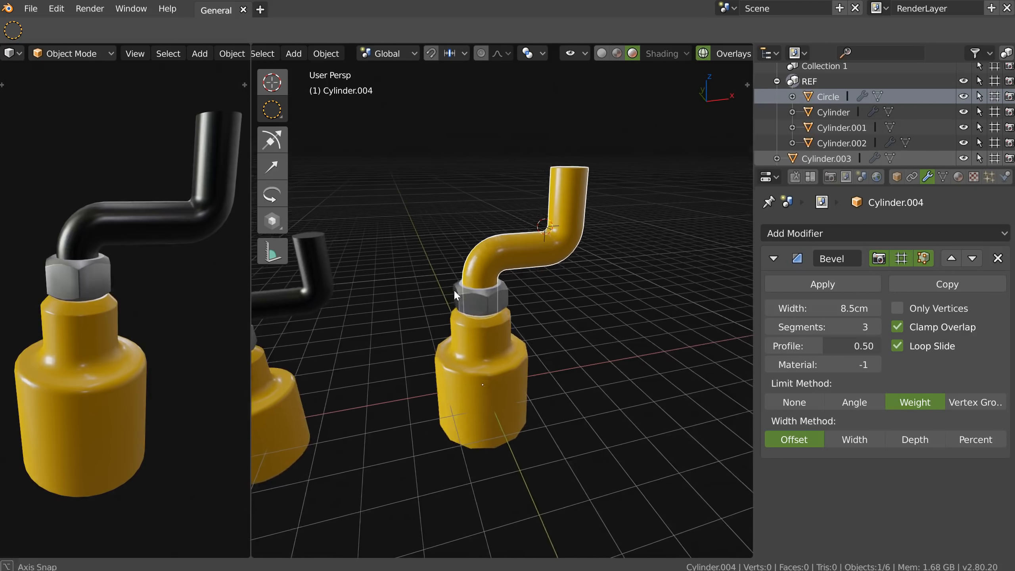
middle_drag(453, 288, 466, 283)
shift+click(352, 264)
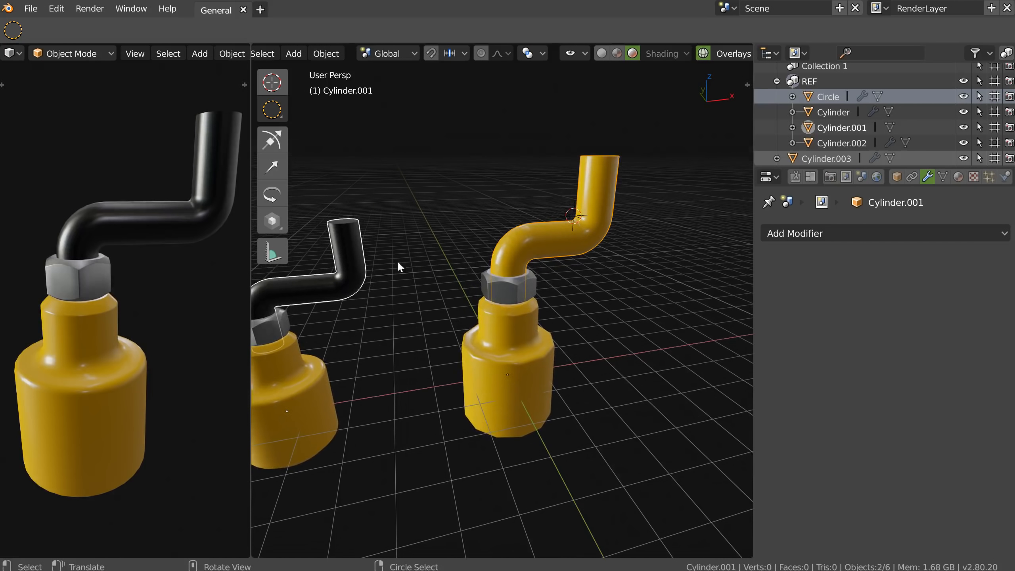
key(ctrl+l)
click(326, 215)
mouse_move(427, 239)
middle_down()
mouse_move(396, 266)
mouse_move(441, 254)
middle_up()
key(ctrl+z)
Move the black reference pipe up 54.2 cm along the global Z axis.
click(419, 272)
key(g)
key(z)
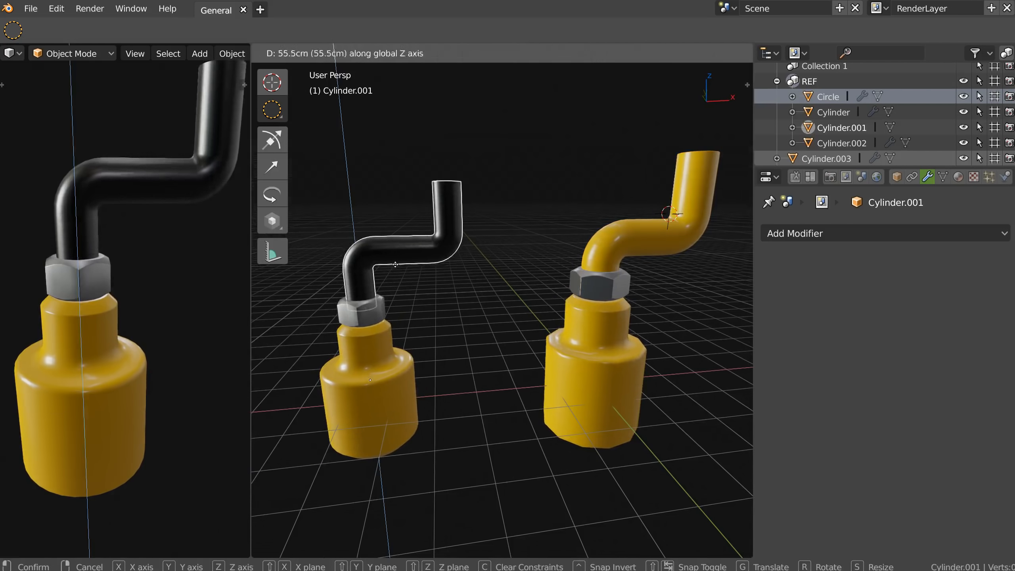
click(410, 260)
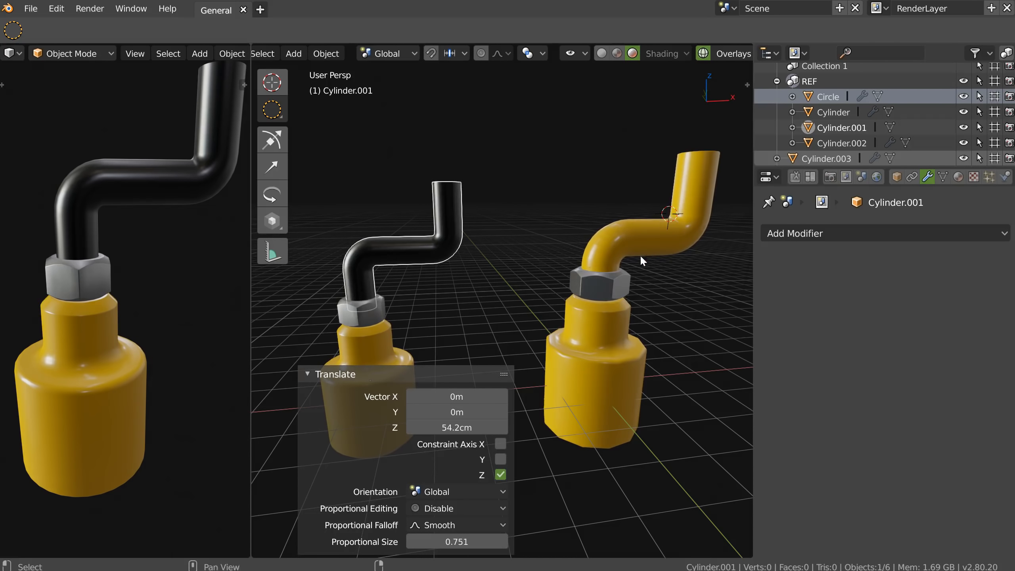
Try to link the black reference pipe's material to the new yellow pipe.
middle_drag(640, 254, 585, 255)
shift+click(584, 254)
shift+click(391, 260)
key(ctrl+l)
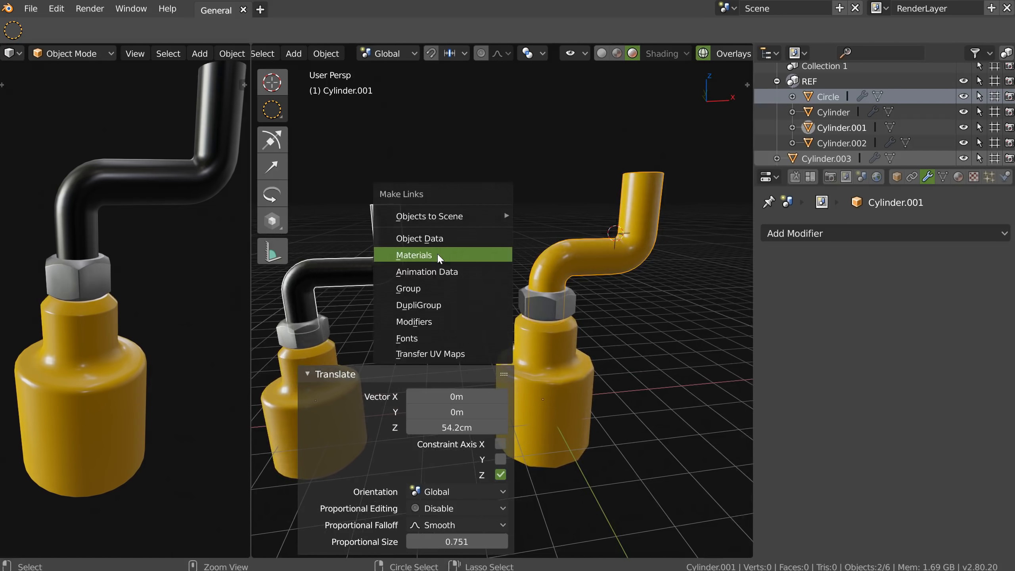
click(437, 252)
Try applying smooth shading to the selected pipes.
scroll(579, 255, up, 6)
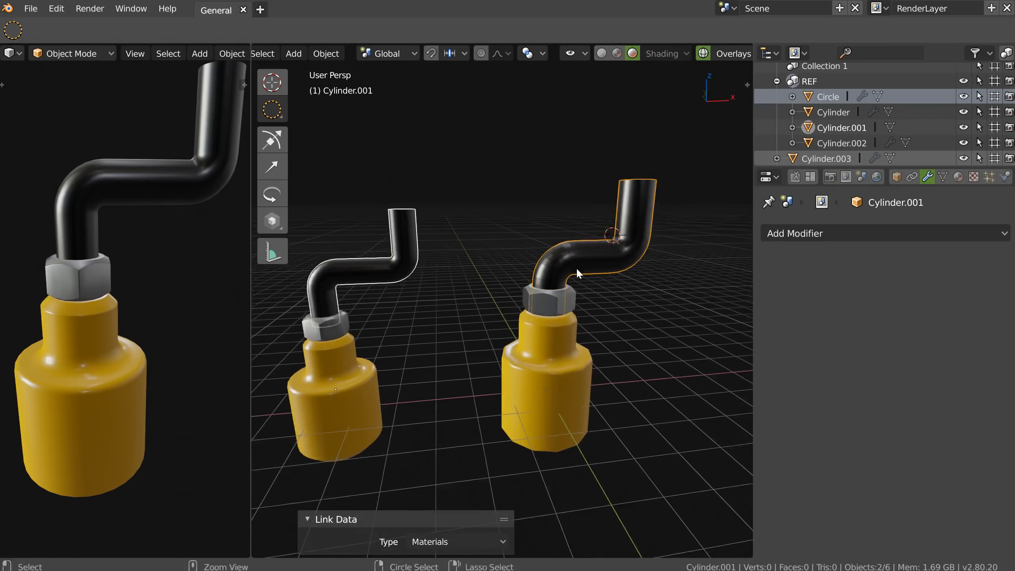
shift+middle_drag(582, 264, 573, 262)
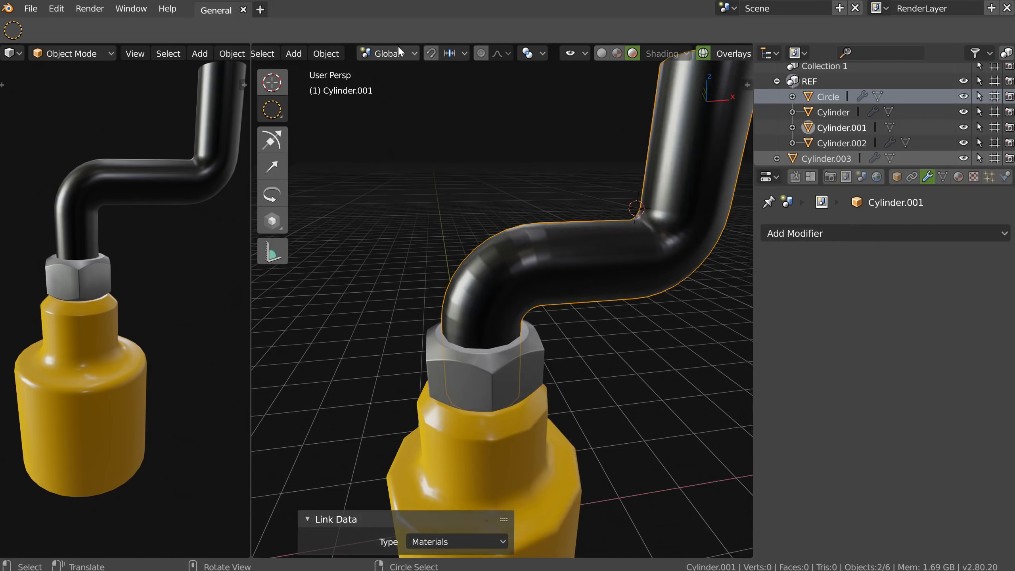
scroll(435, 52, up, 5)
click(486, 54)
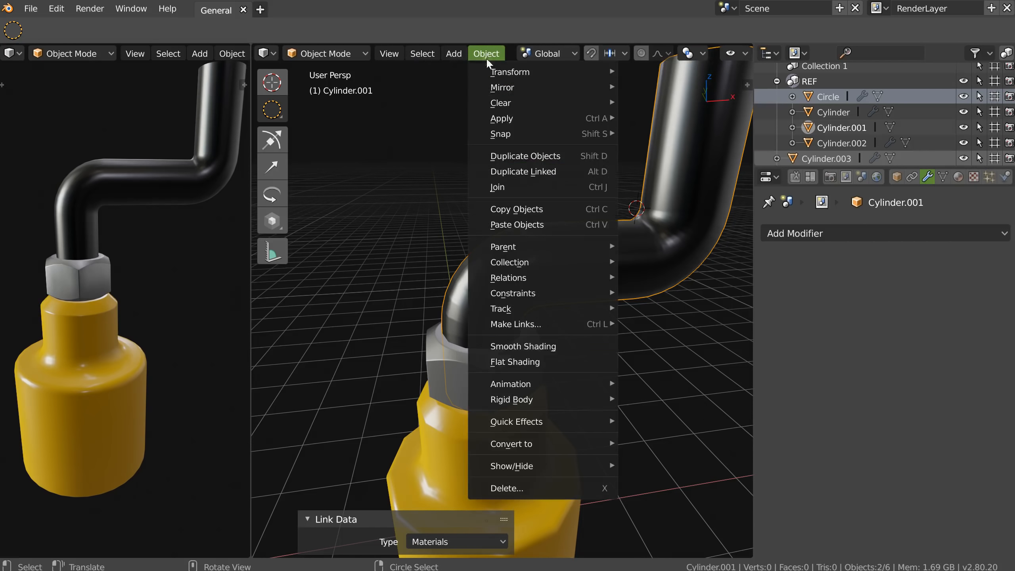
click(515, 344)
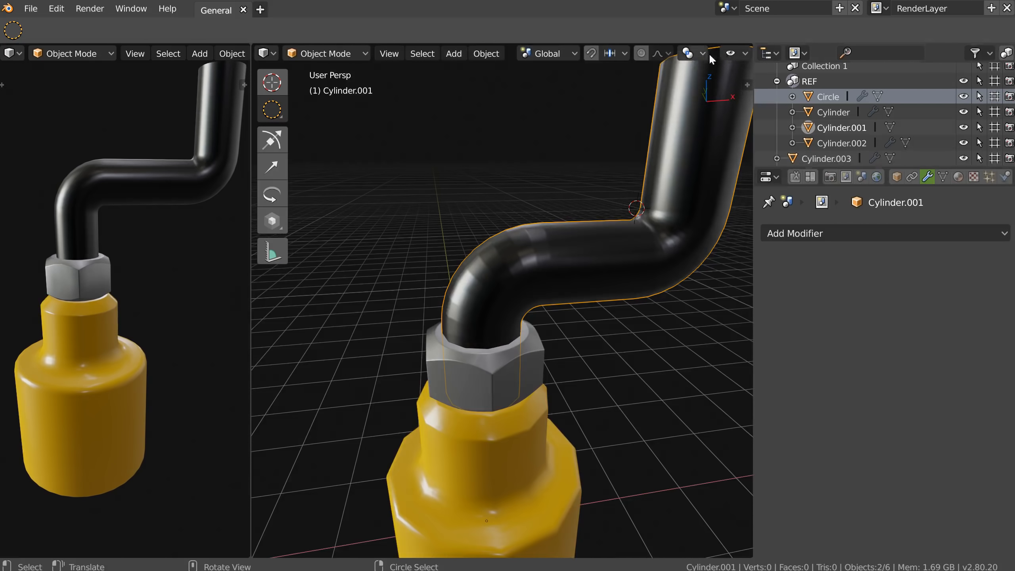
Turn the wireframe overlay back on in the 3D view.
scroll(710, 59, down, 5)
click(707, 58)
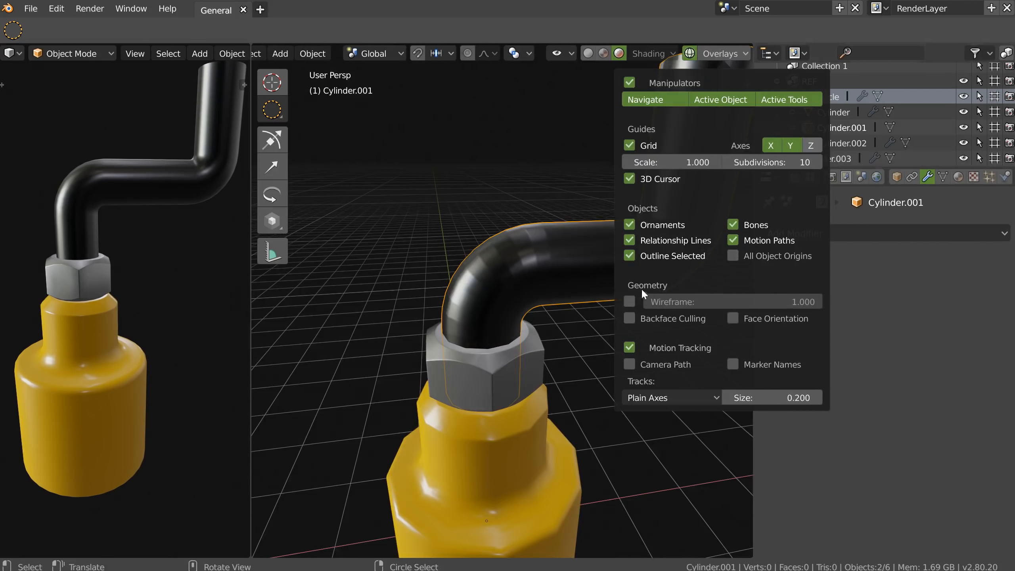
click(629, 300)
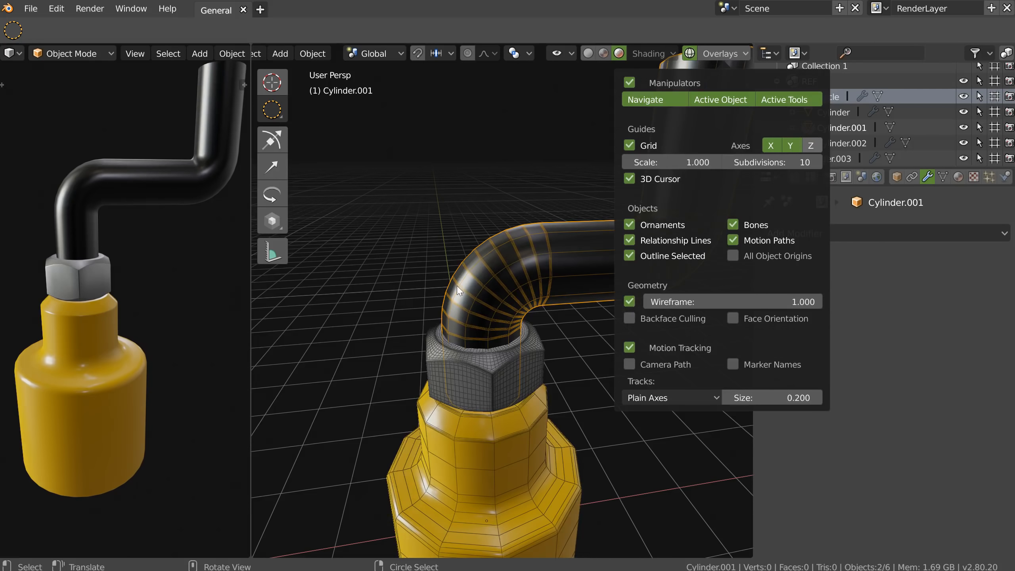
Replace the new pipe's Bevel modifier with a fresh Bevel modifier limited by an angle of 35°.
click(564, 268)
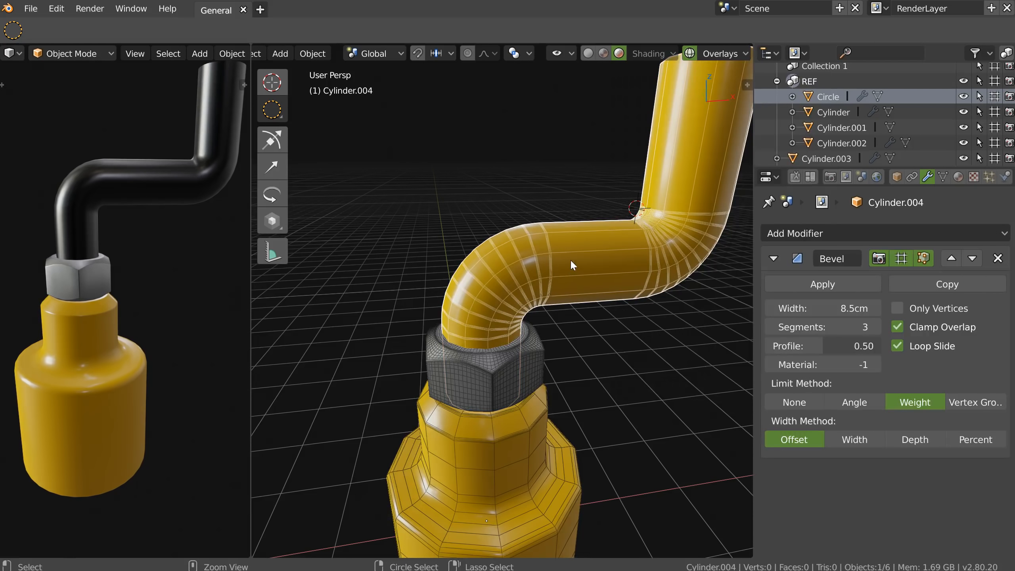
click(997, 259)
click(836, 236)
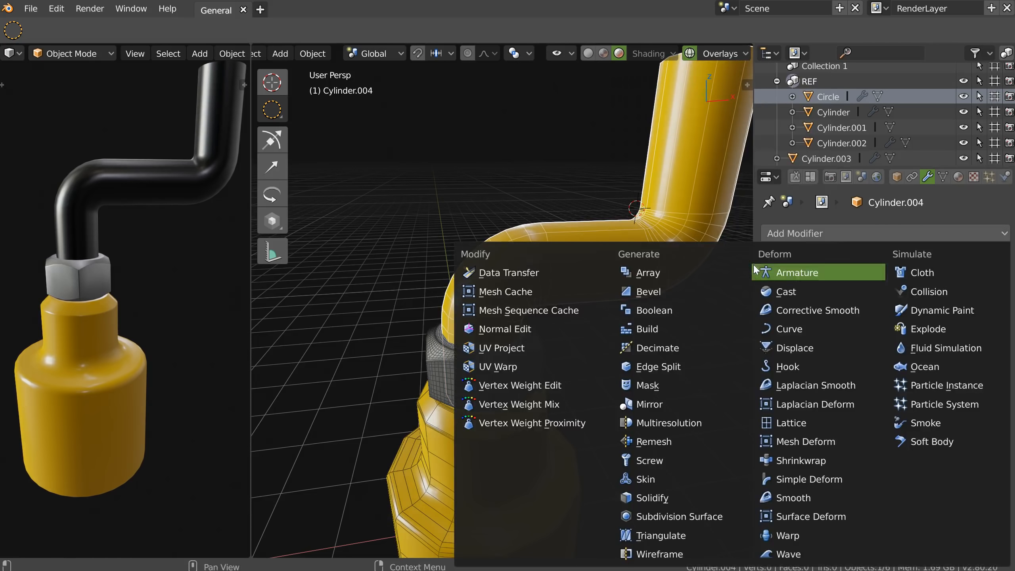
click(661, 295)
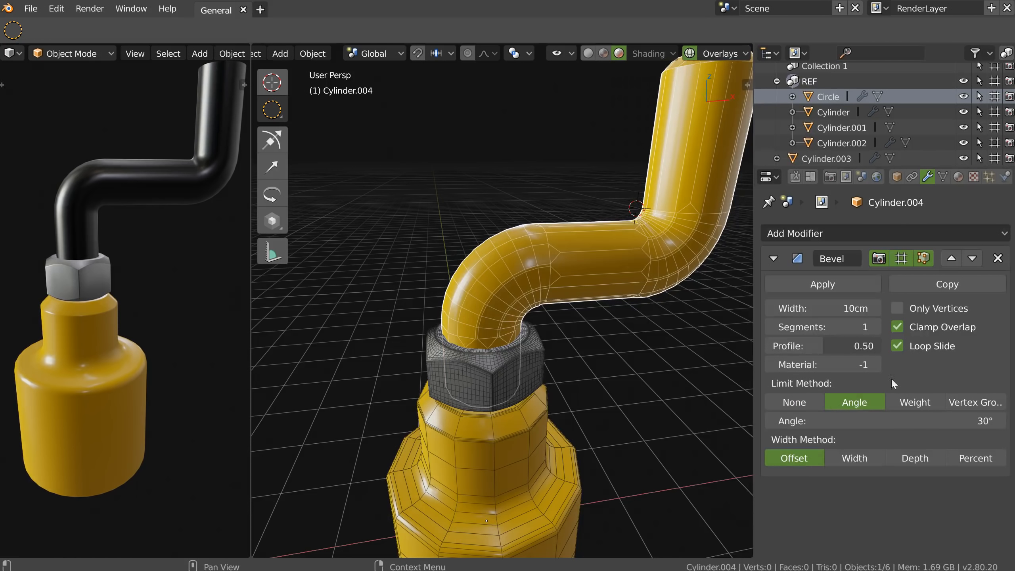
drag(899, 421, 950, 420)
Add a second Bevel modifier to the pipe, limited by angle, with 3 segments and Clamp Overlap disabled.
shift+middle_drag(585, 270, 535, 317)
shift+middle_drag(527, 396, 539, 359)
scroll(541, 356, up, 2)
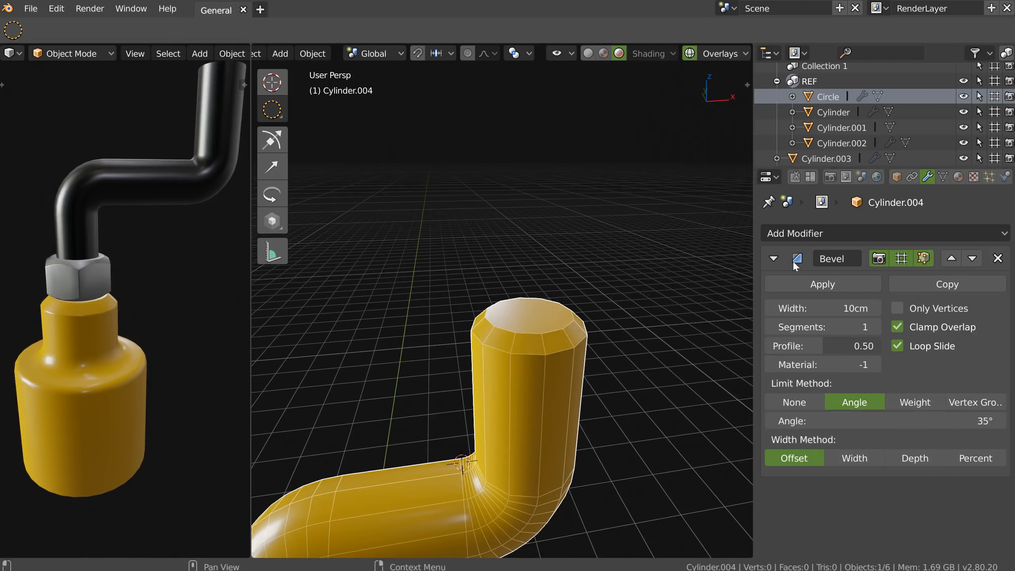
click(773, 258)
click(796, 233)
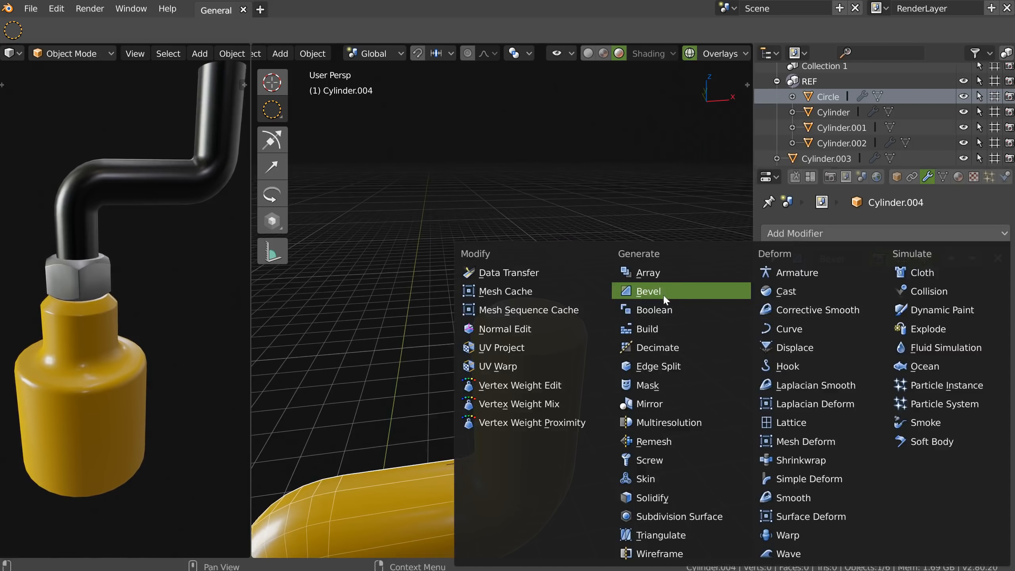
click(663, 298)
click(854, 431)
click(896, 358)
click(874, 356)
click(875, 356)
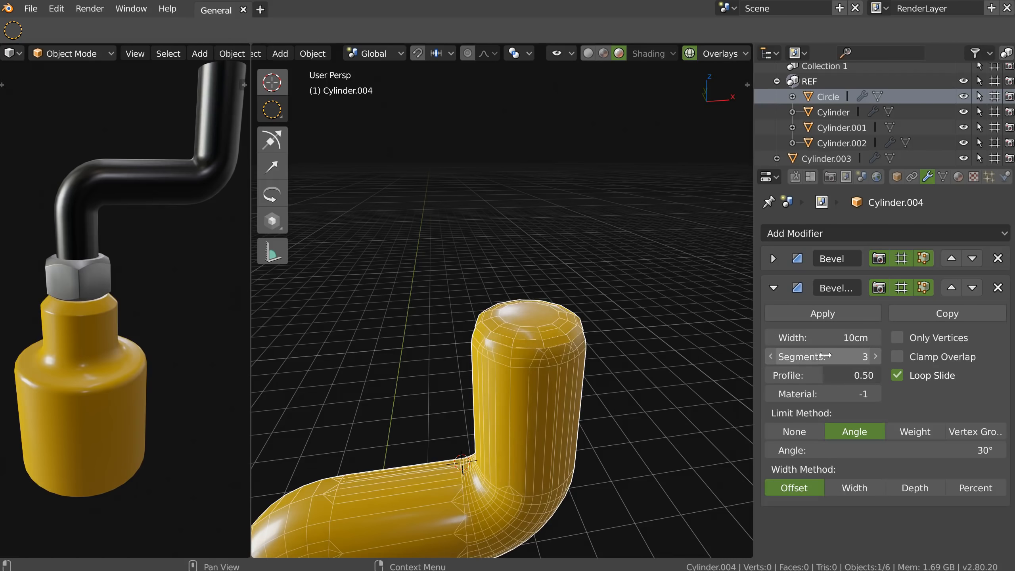
Set the second Bevel modifier's limit angle to 32° and its width to 1.2 cm.
mouse_move(799, 340)
mouse_down()
mouse_move(789, 341)
mouse_move(803, 344)
mouse_up()
drag(899, 441, 904, 442)
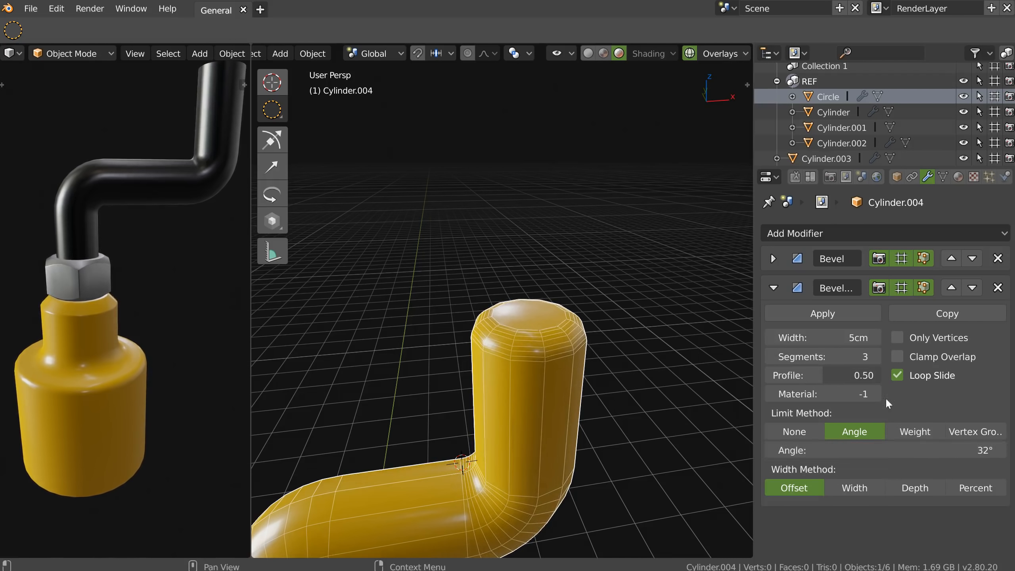
drag(813, 344, 799, 343)
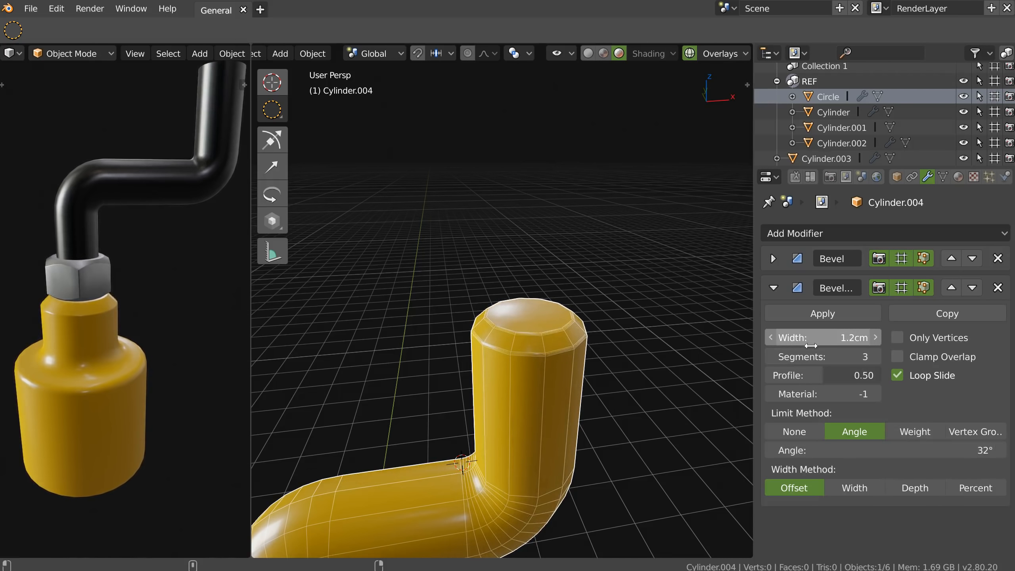
Link the material of the black reference pipe to the newly beveled pipe using Make Links.
scroll(534, 335, down, 3)
shift+middle_drag(534, 336, 494, 192)
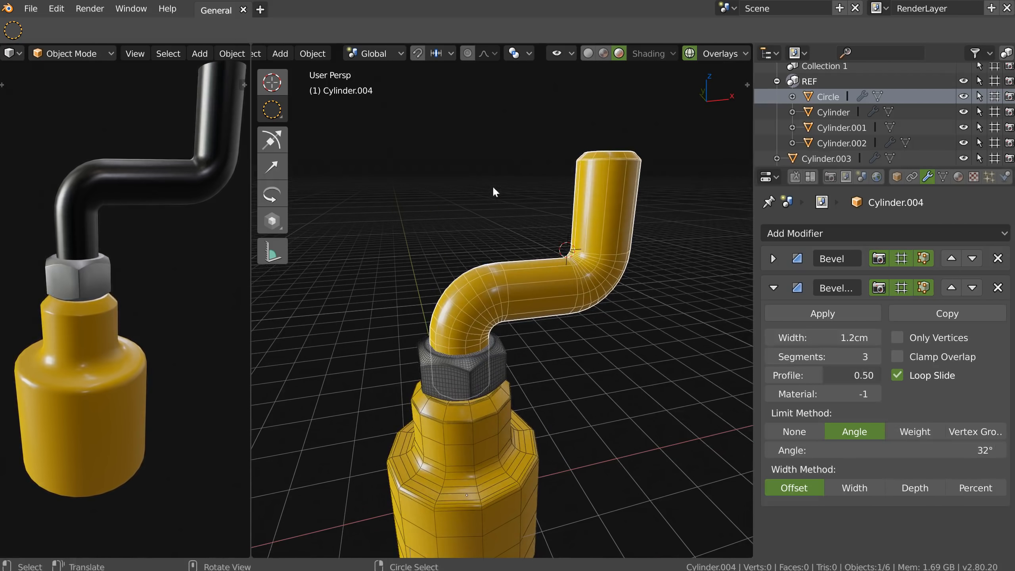
shift+click(625, 277)
key(ctrl+l)
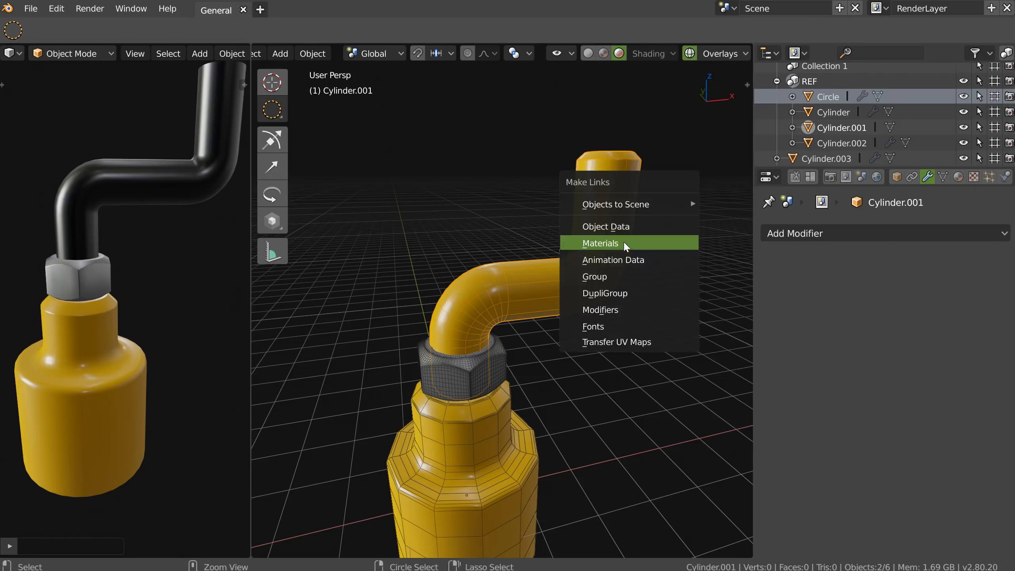
click(624, 243)
middle_drag(623, 242, 536, 262)
In Edit Mode, poke the new pipe's top end face into triangles with 0 m offset and return to Object Mode.
click(635, 241)
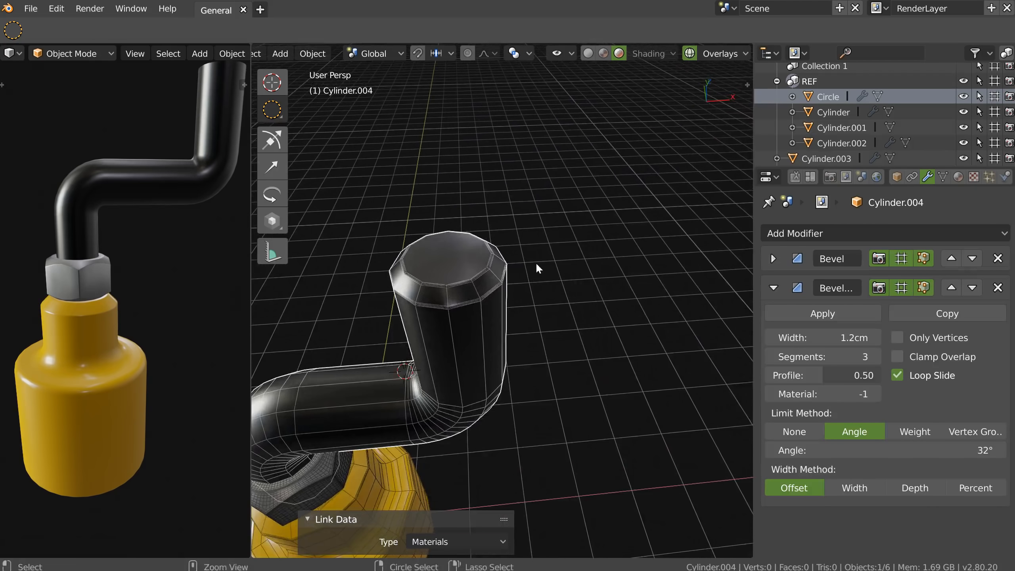
shift+middle_drag(437, 275, 460, 296)
scroll(459, 295, up, 3)
key(Tab)
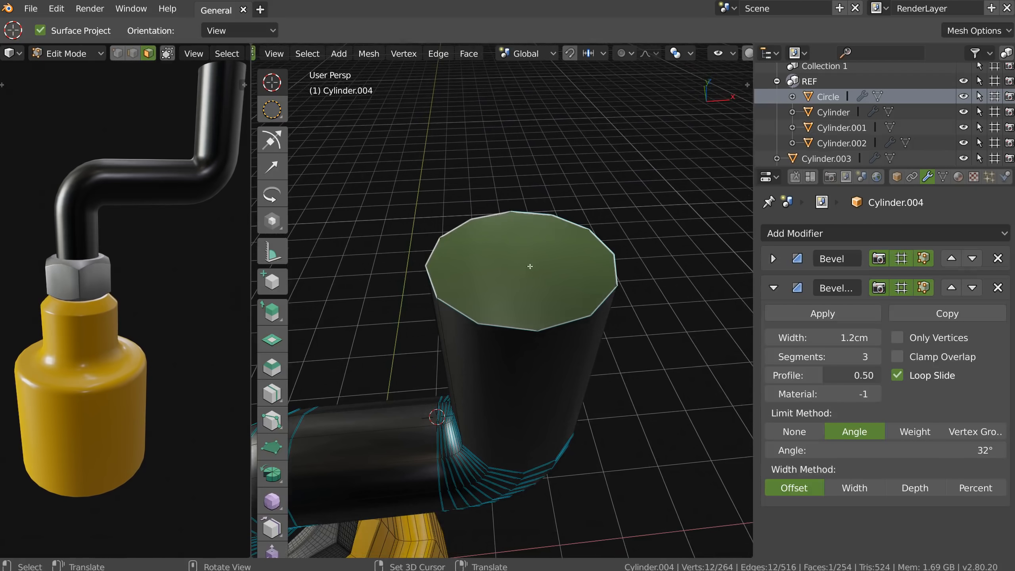
click(460, 55)
click(503, 142)
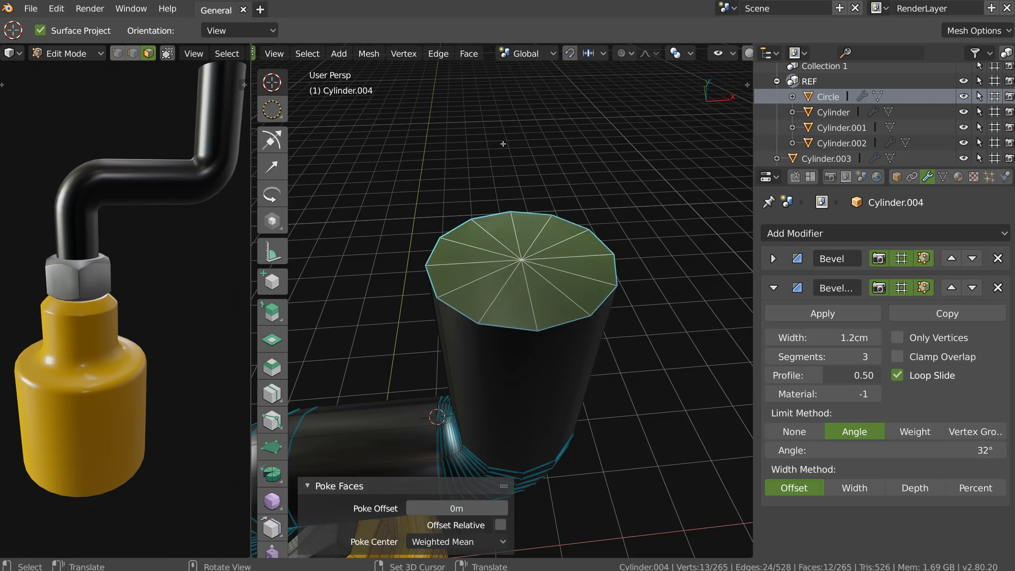
middle_drag(506, 316, 506, 247)
key(Tab)
scroll(556, 268, down, 3)
middle_drag(521, 297, 497, 295)
shift+middle_drag(443, 391, 528, 252)
scroll(514, 285, down, 5)
scroll(526, 306, up, 1)
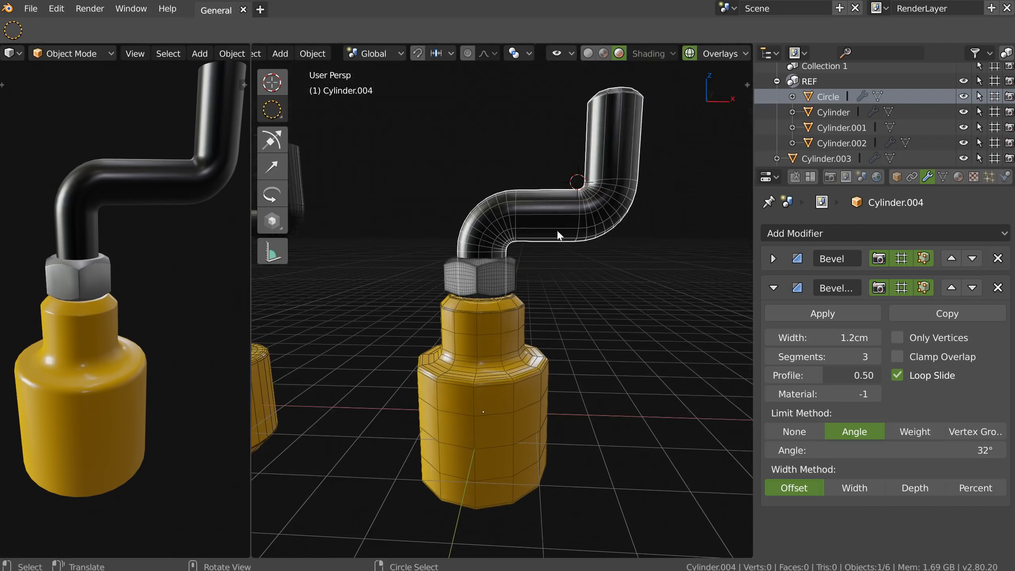
Hide the viewport overlays to compare the new pipe, nut and cylinder with the reference model, and show the overlays again.
click(721, 53)
click(689, 53)
middle_drag(508, 292, 547, 292)
scroll(520, 305, down, 2)
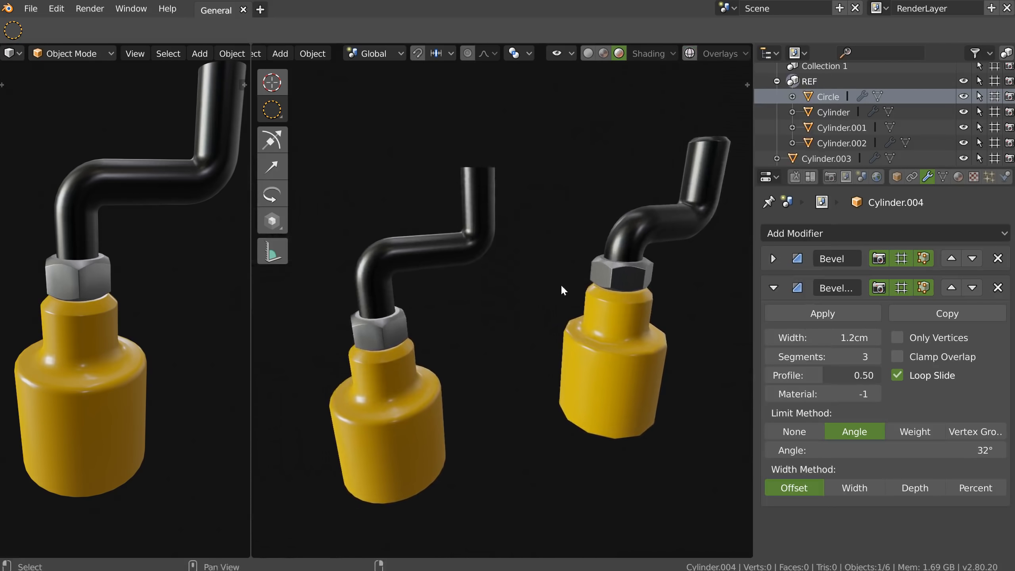
scroll(603, 276, up, 2)
middle_drag(619, 265, 588, 266)
shift+middle_drag(639, 268, 551, 288)
mouse_move(464, 308)
middle_down()
mouse_move(442, 305)
mouse_move(461, 278)
mouse_move(452, 295)
middle_up()
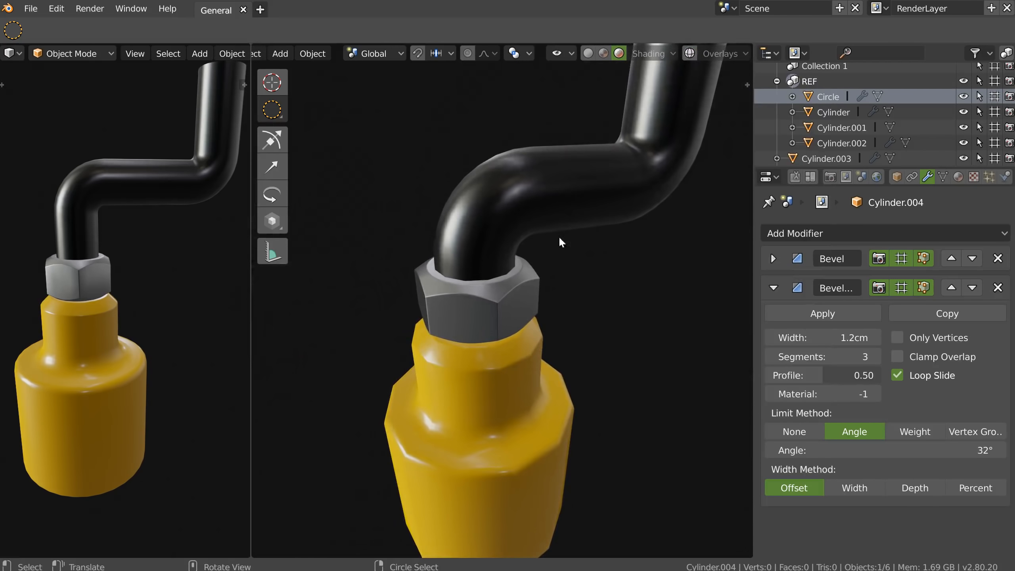
key(s)
right_click(639, 246)
click(691, 53)
Hide every object except the new pipe and snap the 3D cursor to the center of the pipe's lower end face.
middle_drag(488, 296, 526, 298)
key(Tab)
key(Tab)
key(Tab)
key(Tab)
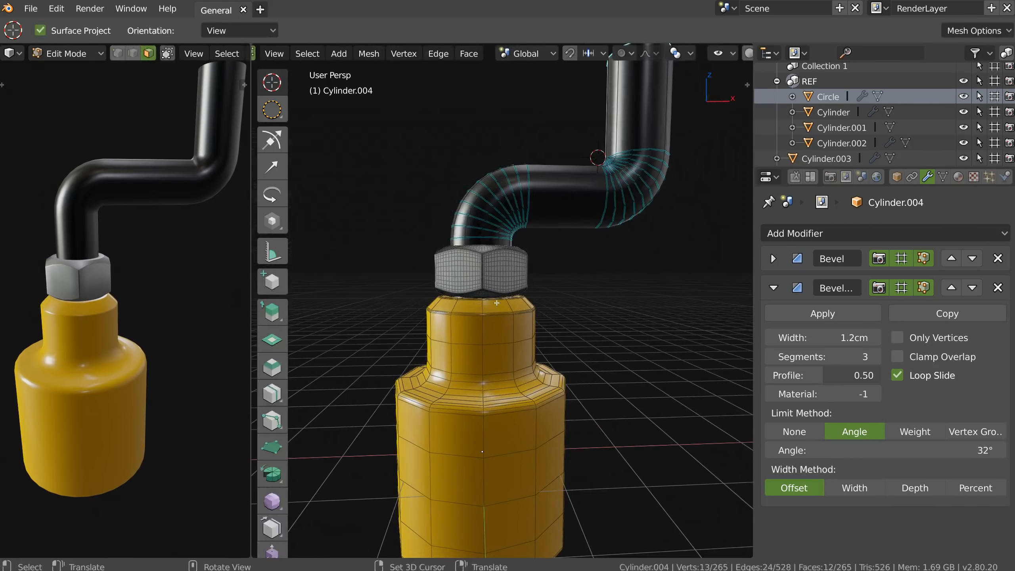
key(shift+h)
middle_drag(490, 316, 486, 266)
scroll(486, 265, up, 8)
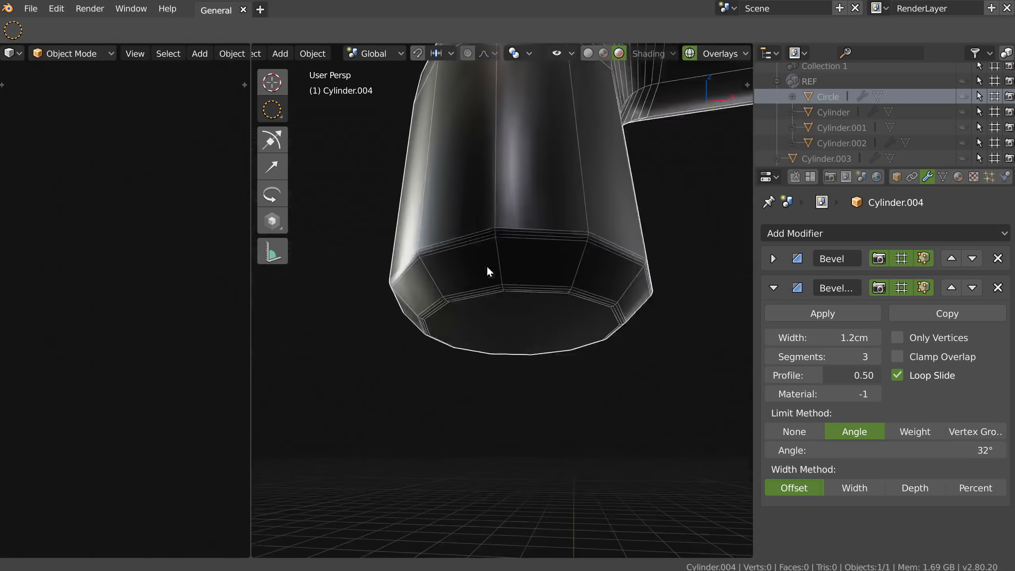
key(Tab)
click(558, 332)
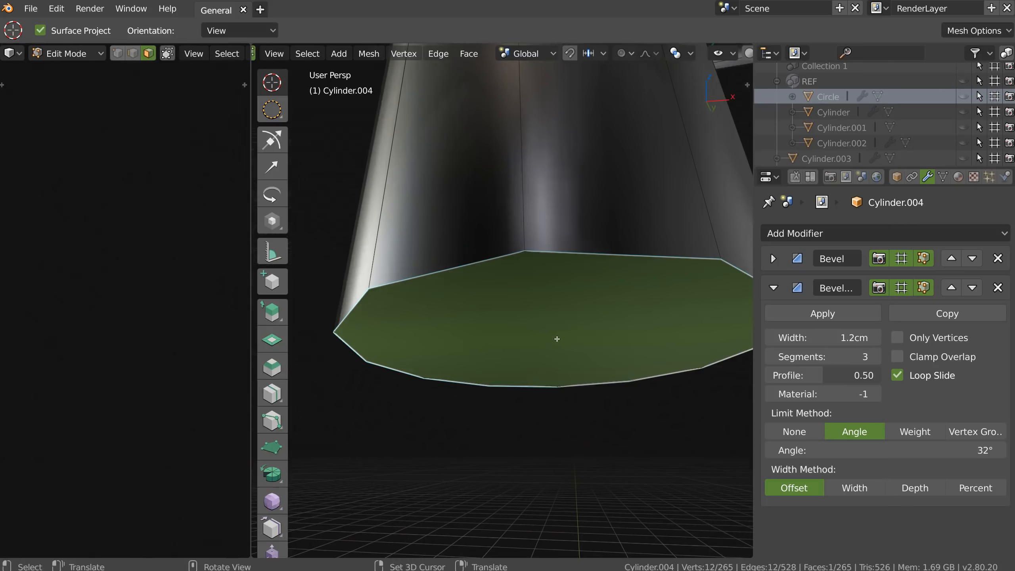
key(shift+s)
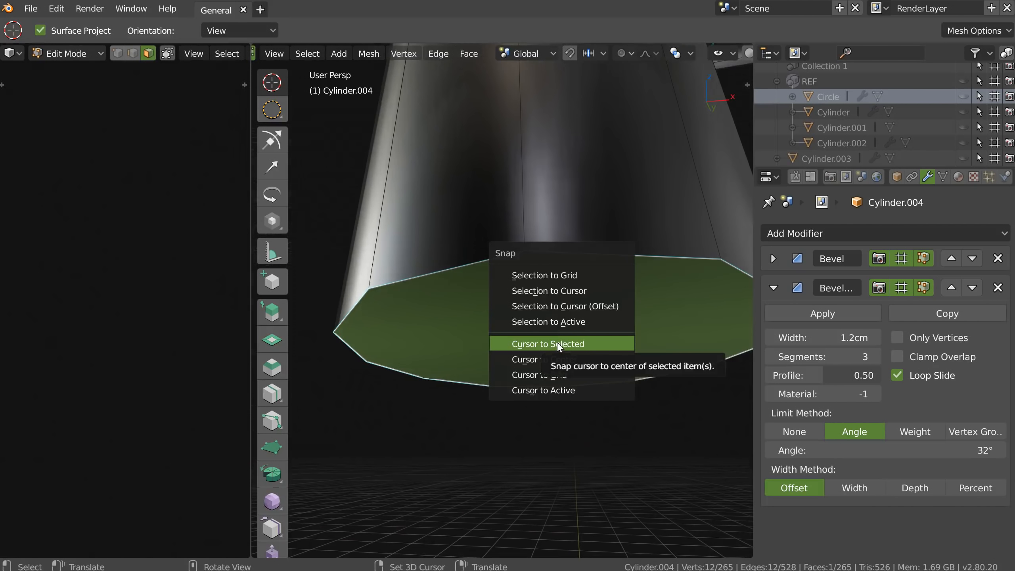
click(556, 344)
key(Tab)
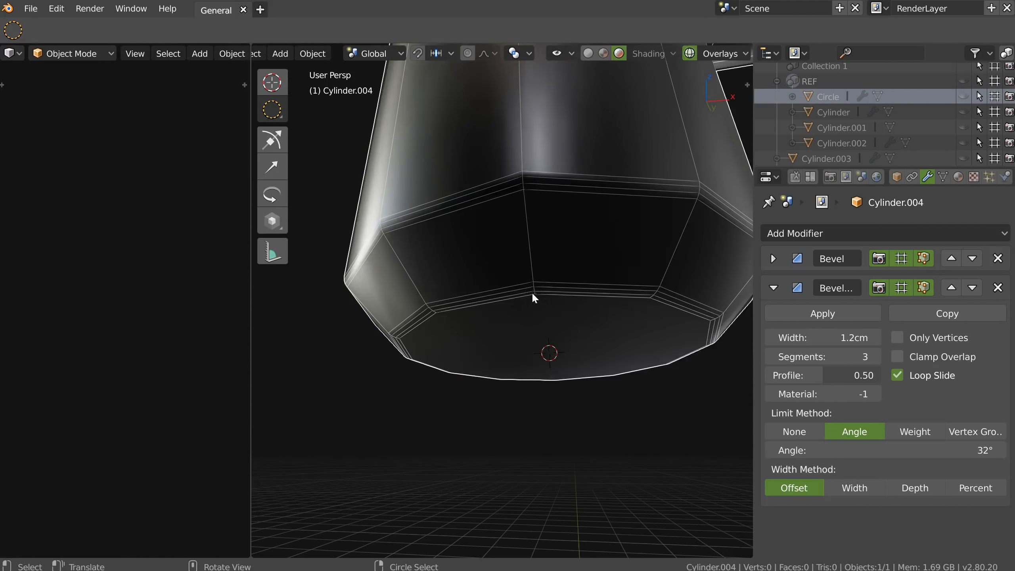
Run Set Origin on the pipe with the type Origin to 3D Cursor.
key(shift+space)
click(481, 311)
text(Spin)
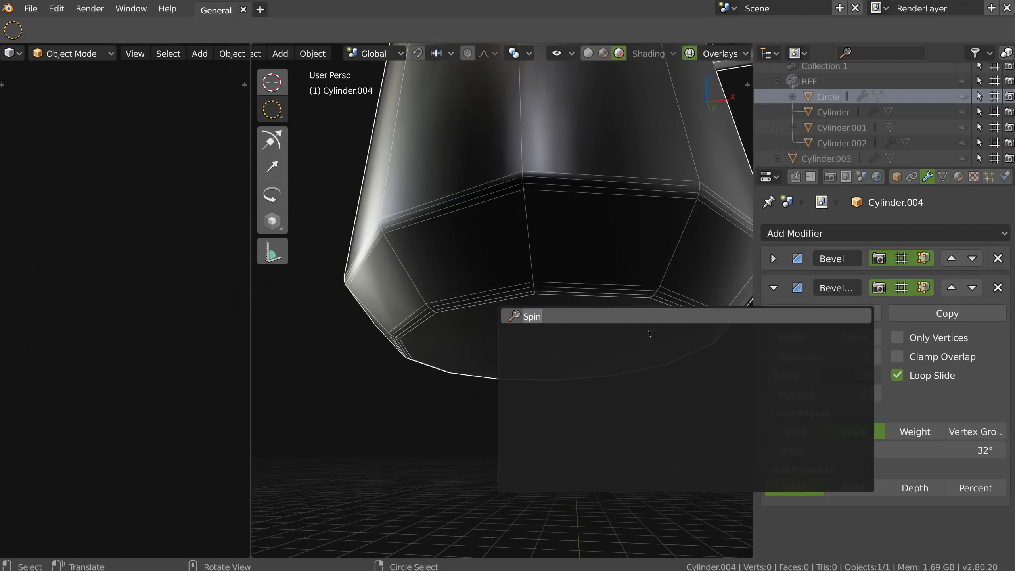
text(o)
key(BackSpace)
text(set)
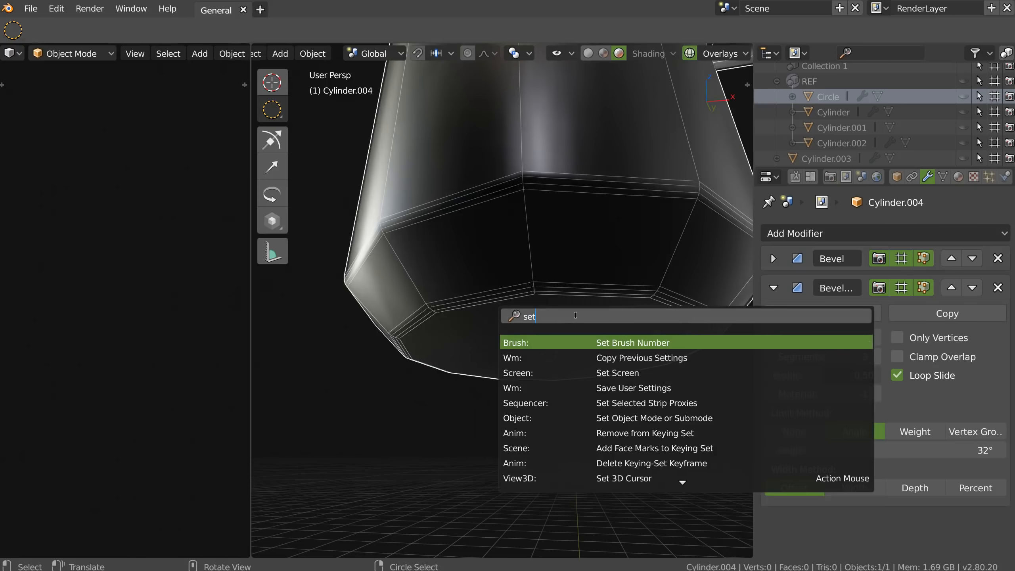
text( o)
key(Down)
key(Down)
key(Down)
key(Down)
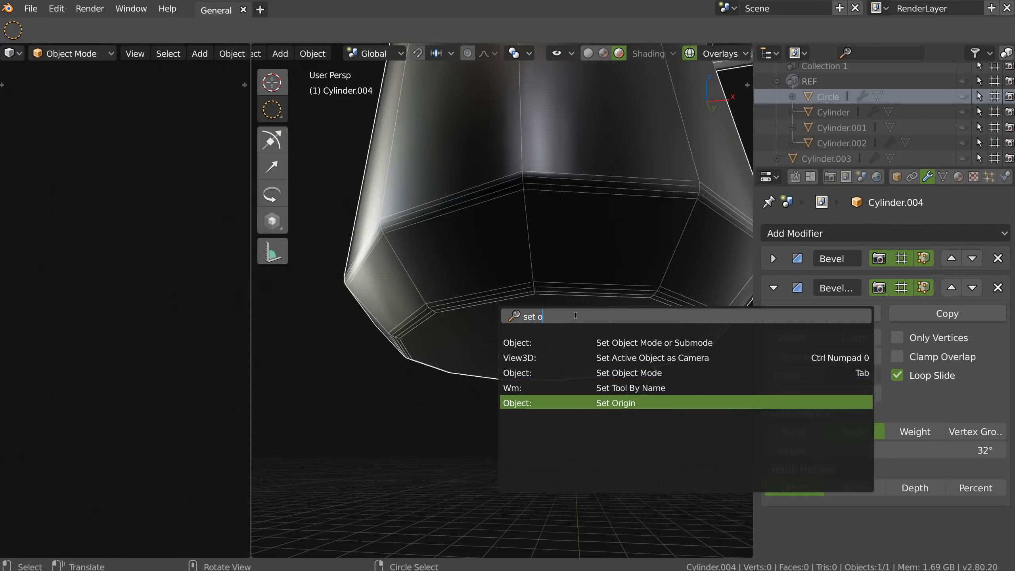
key(Return)
click(577, 317)
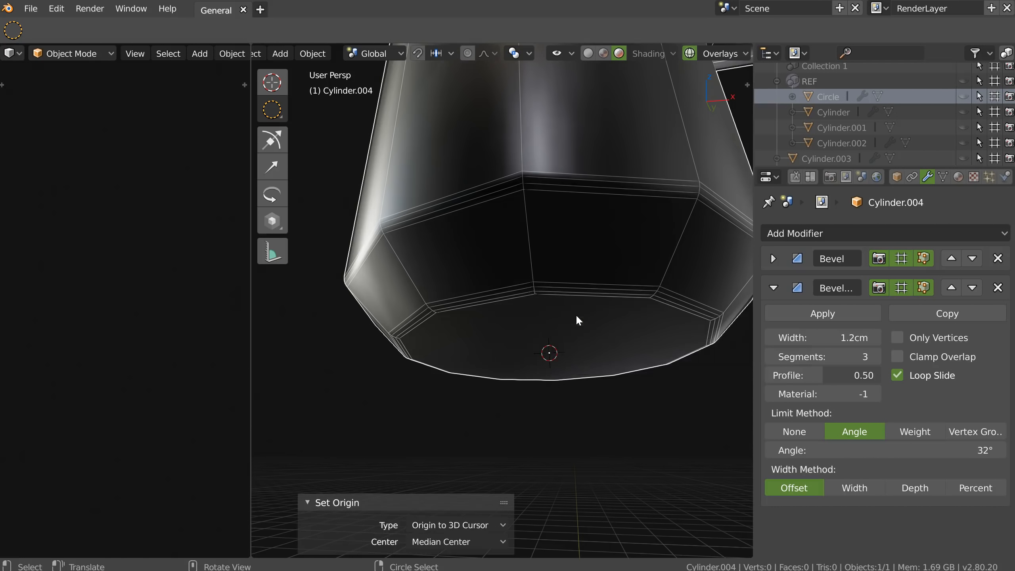
scroll(574, 262, down, 5)
middle_drag(561, 250, 494, 250)
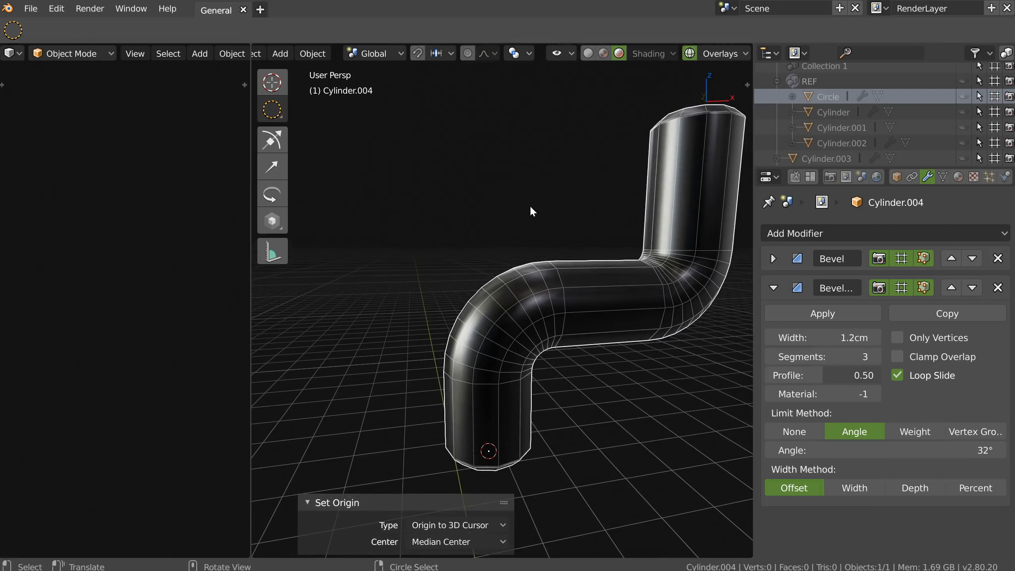
shift+middle_drag(527, 212, 497, 221)
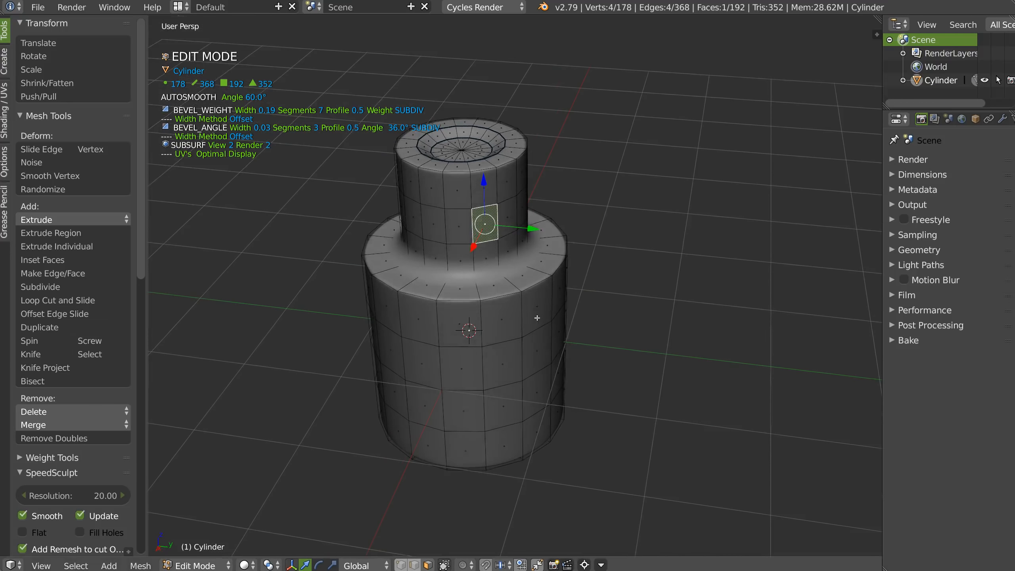
Switch to the Blender 2.79 window and set the cylinder's origin to a face on the side of its wide body.
shift+middle_drag(507, 337, 496, 282)
click(498, 283)
right_click(507, 293)
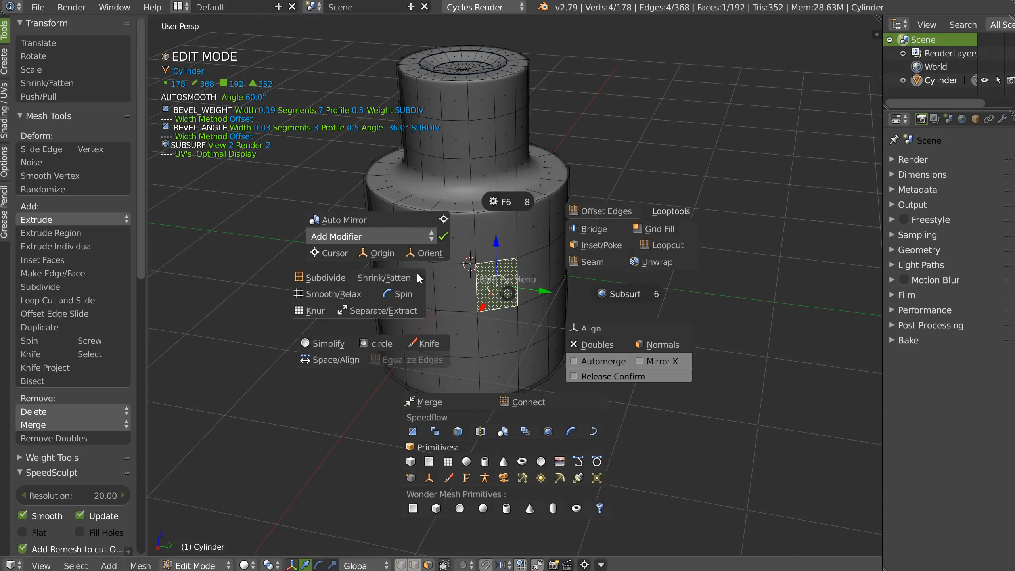
click(377, 253)
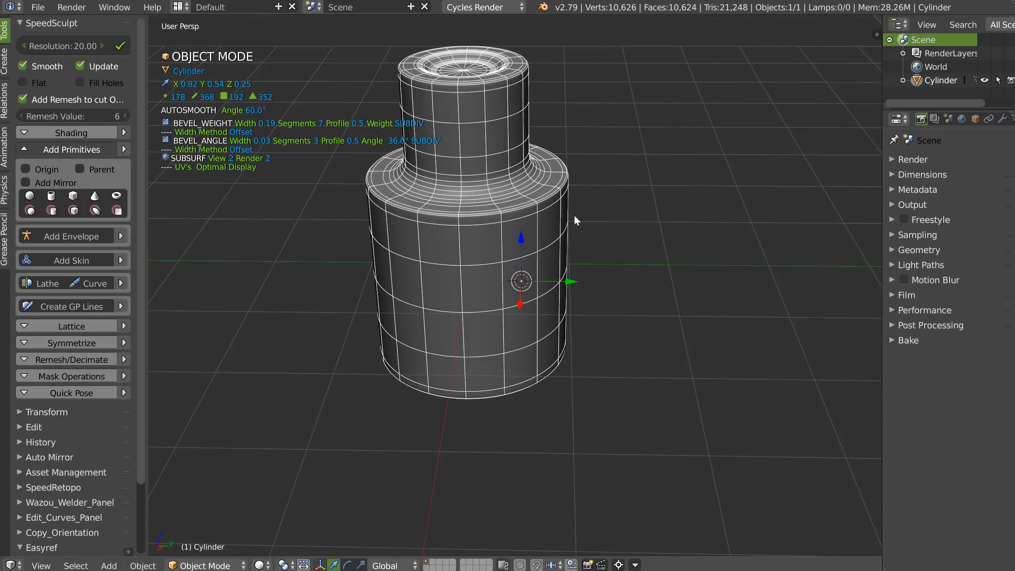
Set the cylinder's origin to the center vertex of its underside.
middle_drag(532, 294, 499, 277)
key(Tab)
click(470, 341)
right_click(471, 343)
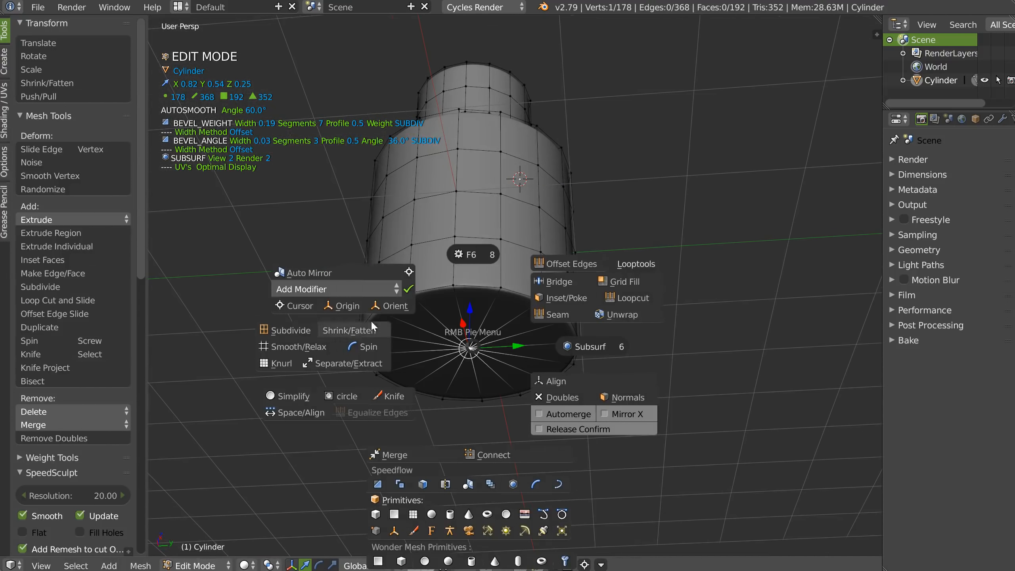
click(347, 306)
middle_drag(518, 288, 467, 344)
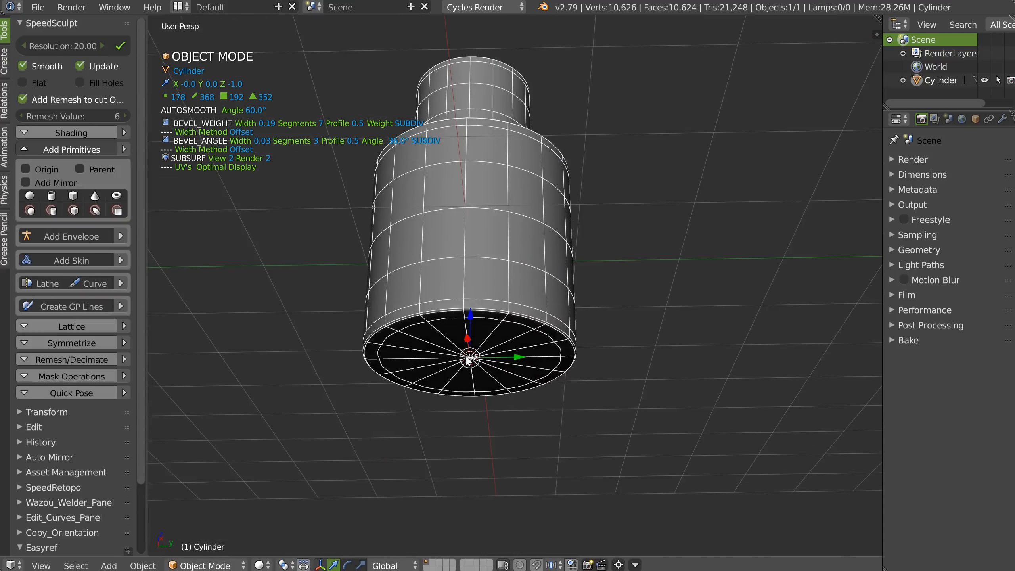
Snap the 3D cursor to the center of the horizontal edge loop around the middle of the cylinder's wide body.
right_click(466, 343)
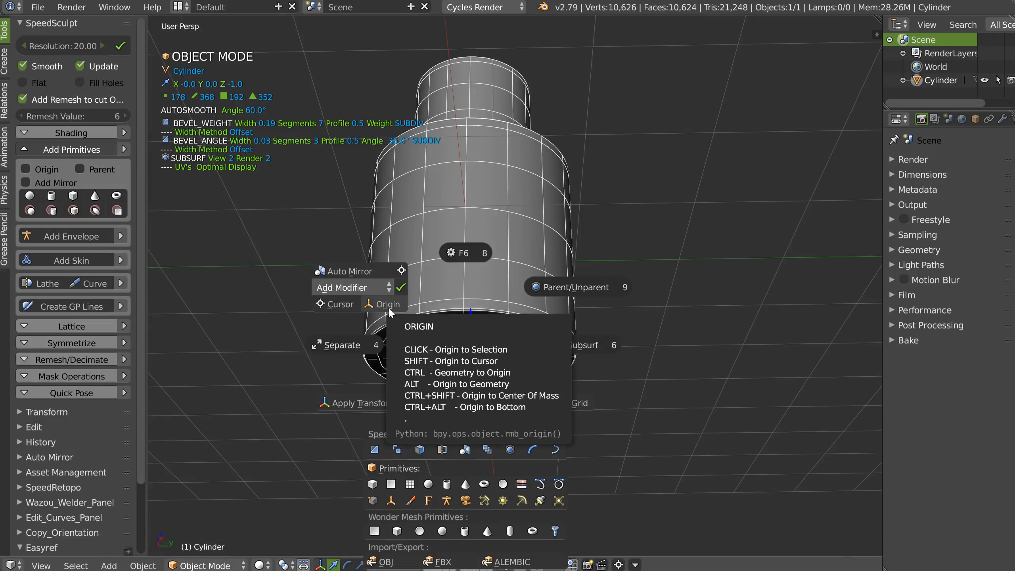
click(326, 304)
key(Tab)
alt+right_click(520, 252)
right_click(508, 244)
click(328, 203)
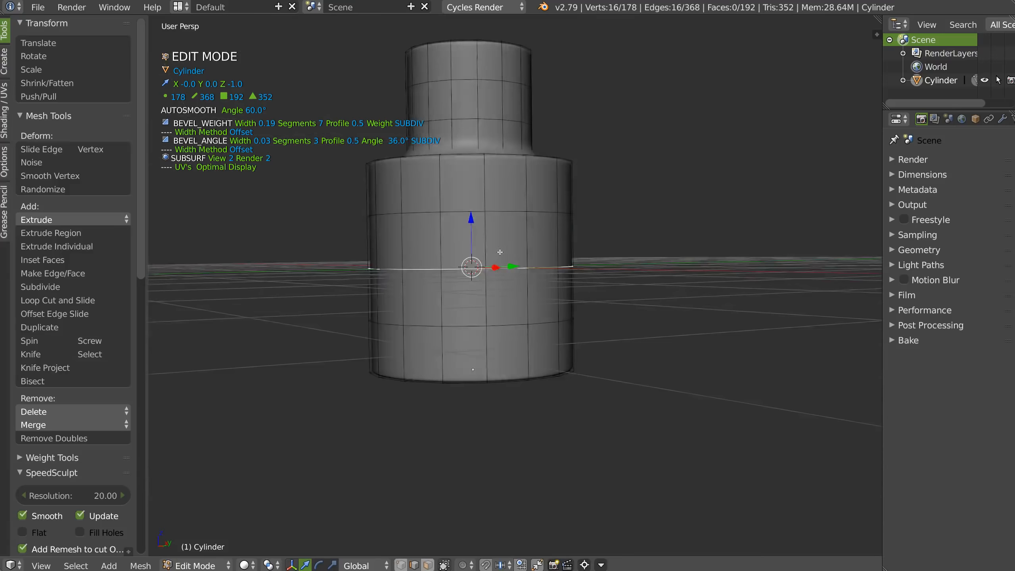
Set the cylinder's origin to the center of the edge loop around the middle of its wide body.
key(Tab)
middle_drag(627, 195, 417, 273)
key(Tab)
right_click(507, 255)
click(382, 217)
Select the outer edge loop of the cylinder's top rim and give it a weighted bevel with size 0.07.
shift+middle_drag(496, 233, 476, 251)
scroll(504, 267, down, 2)
middle_drag(485, 192, 479, 205)
scroll(489, 194, up, 2)
scroll(499, 168, up, 3)
mouse_move(498, 149)
shift+middle_down()
mouse_move(501, 170)
mouse_move(497, 161)
shift+middle_up()
key(Tab)
alt+right_click(497, 189)
key(space)
click(613, 187)
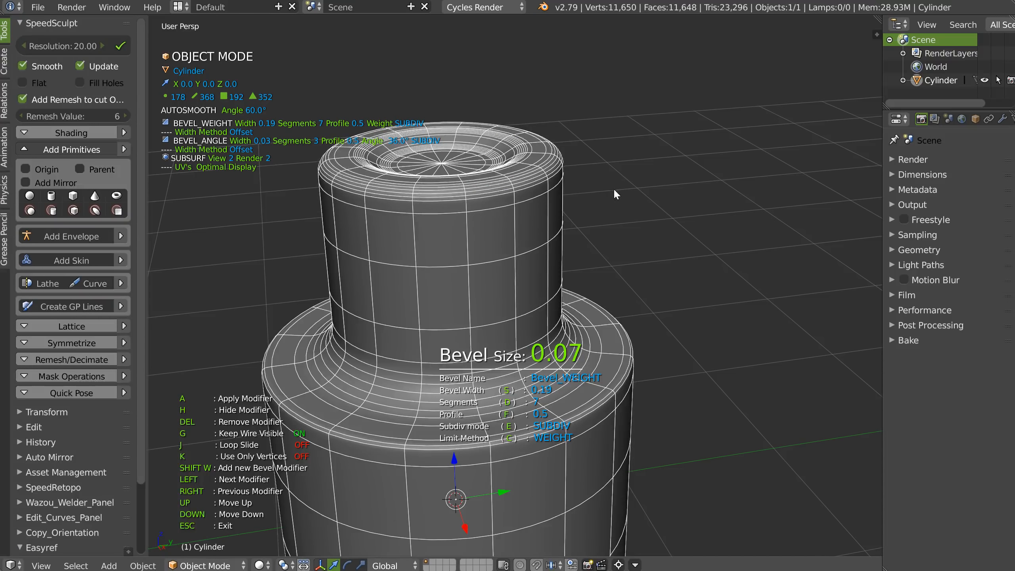
click(614, 191)
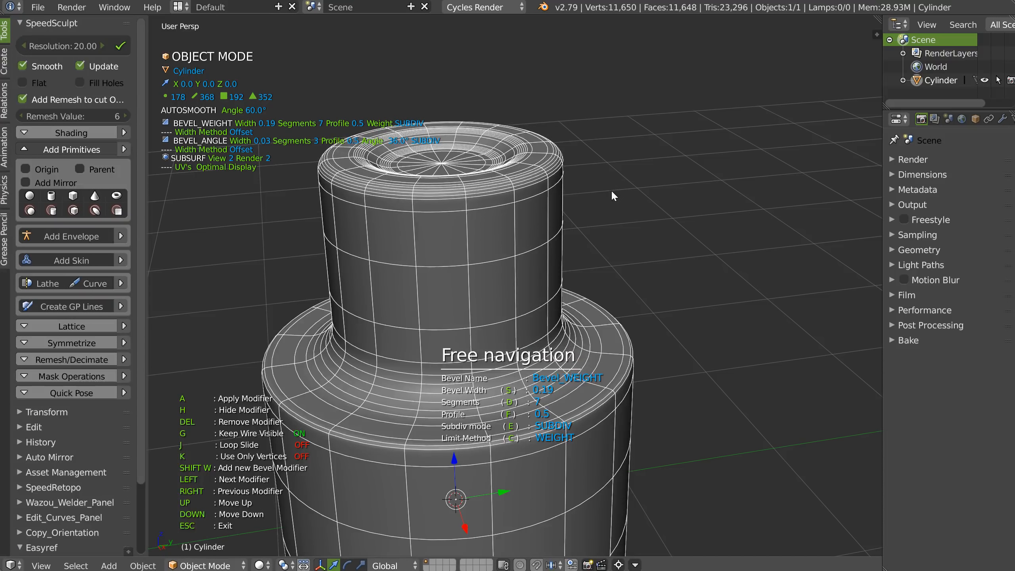
key(Tab)
scroll(599, 213, down, 2)
middle_drag(609, 190, 552, 156)
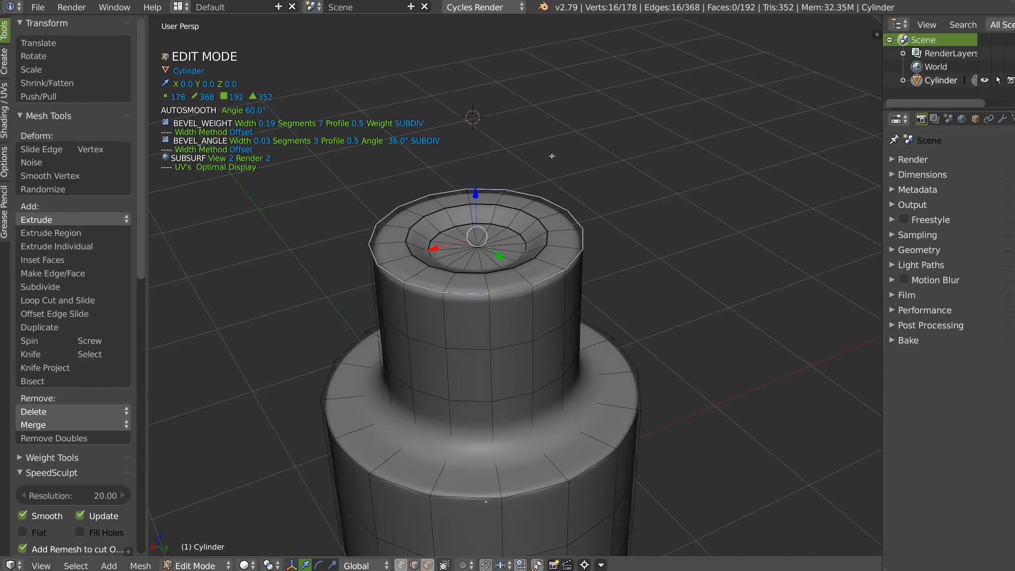
middle_drag(488, 199, 485, 129)
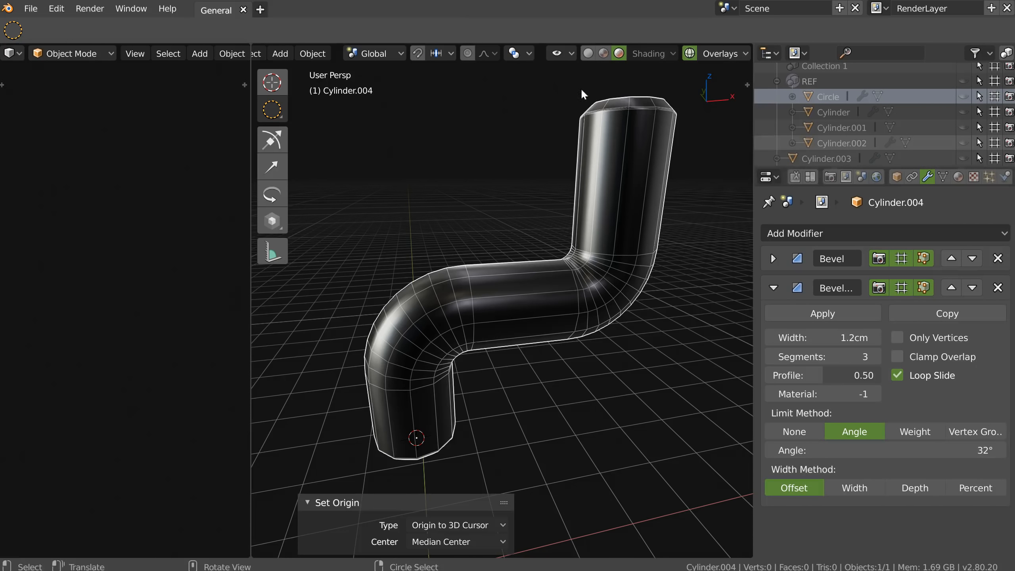
Switch back to the Blender 2.80 window and show the viewport sidebar with its Transform section collapsed.
middle_drag(539, 198, 571, 202)
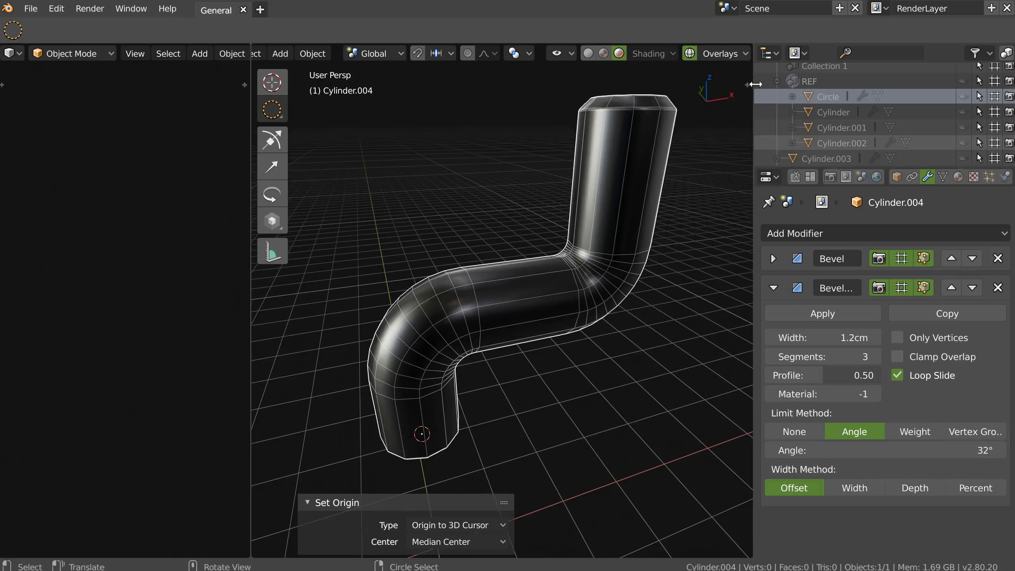
click(748, 84)
drag(691, 138, 693, 389)
click(571, 71)
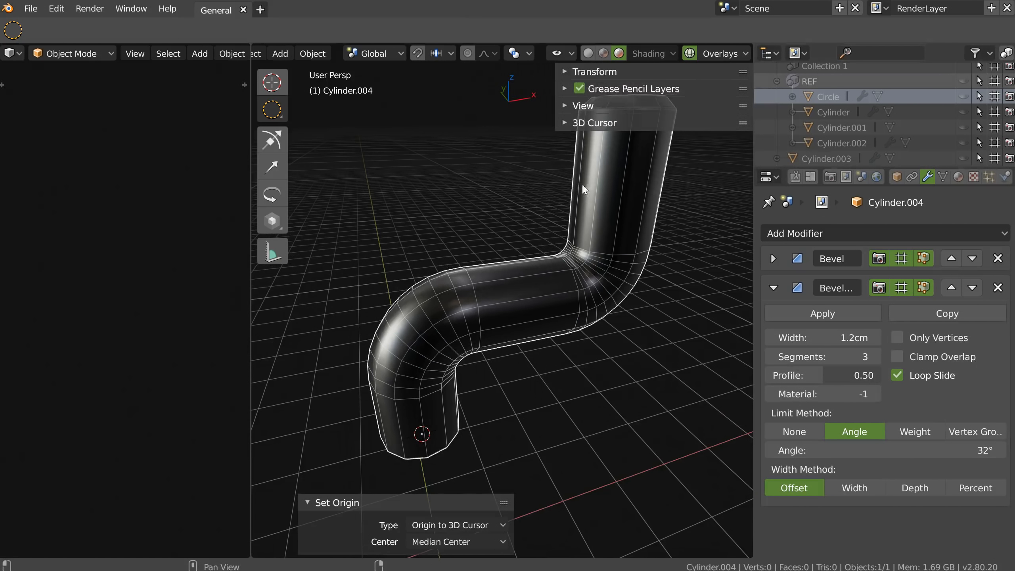
key(Tab)
alt+click(613, 254)
alt+click(629, 248)
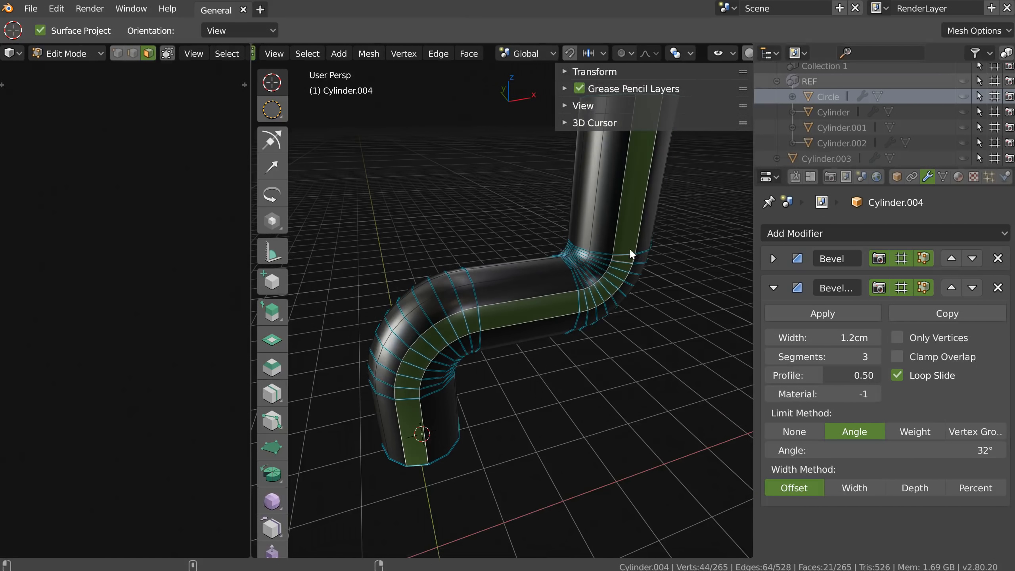
key(Tab)
ctrl+middle_drag(535, 258, 471, 277)
In Edit Mode with edge selection, select the edge loops around the pipe's lower bend.
key(Tab)
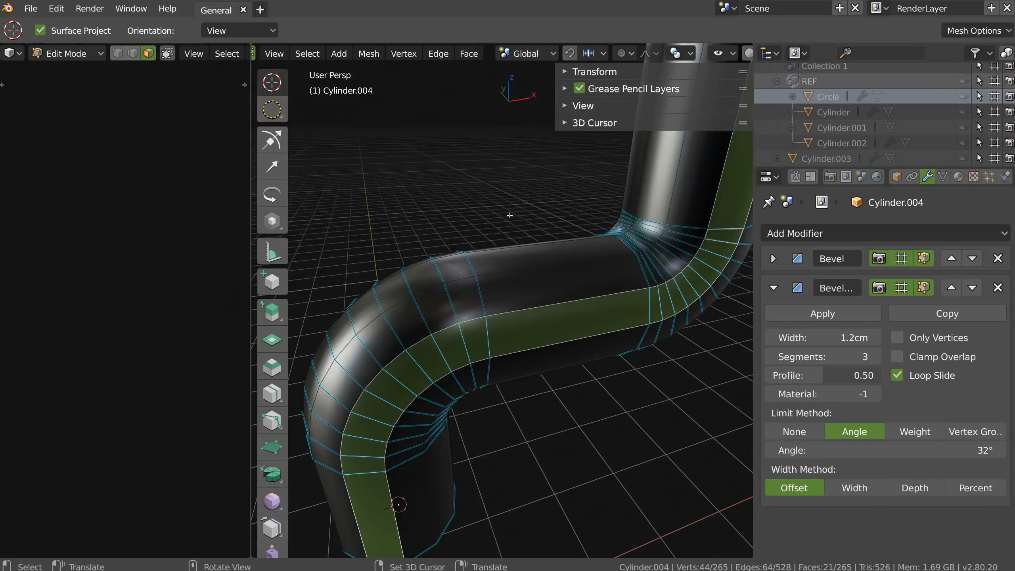
key(2)
alt+click(444, 277)
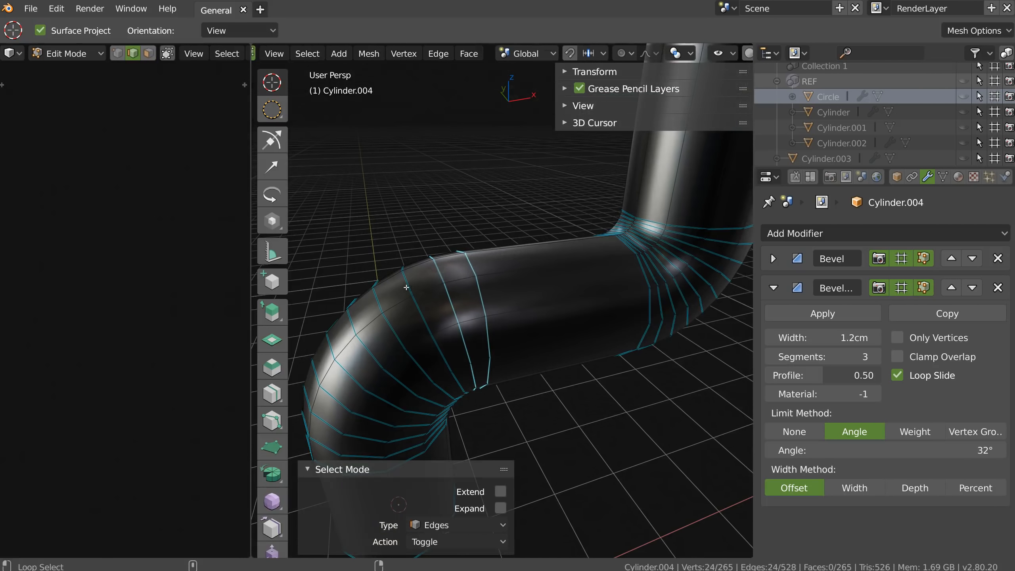
alt+shift+click(354, 330)
alt+shift+click(337, 361)
alt+shift+click(328, 392)
alt+shift+click(325, 421)
alt+shift+click(325, 445)
middle_drag(360, 424, 407, 468)
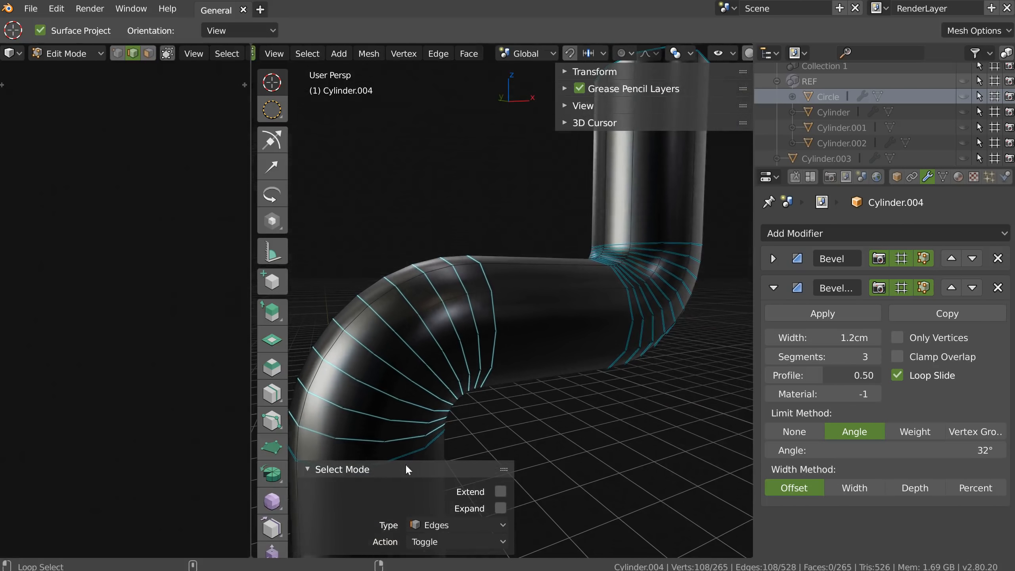
Add the edge loops of the pipe's upper bend to the selection and show the edges' Mean Bevel Weight in the Transform section.
alt+shift+click(633, 295)
alt+shift+click(641, 294)
alt+shift+click(648, 293)
alt+shift+click(661, 282)
alt+shift+click(657, 287)
alt+shift+click(664, 286)
alt+shift+click(671, 270)
alt+shift+click(674, 260)
alt+shift+click(676, 250)
alt+shift+click(676, 240)
click(591, 70)
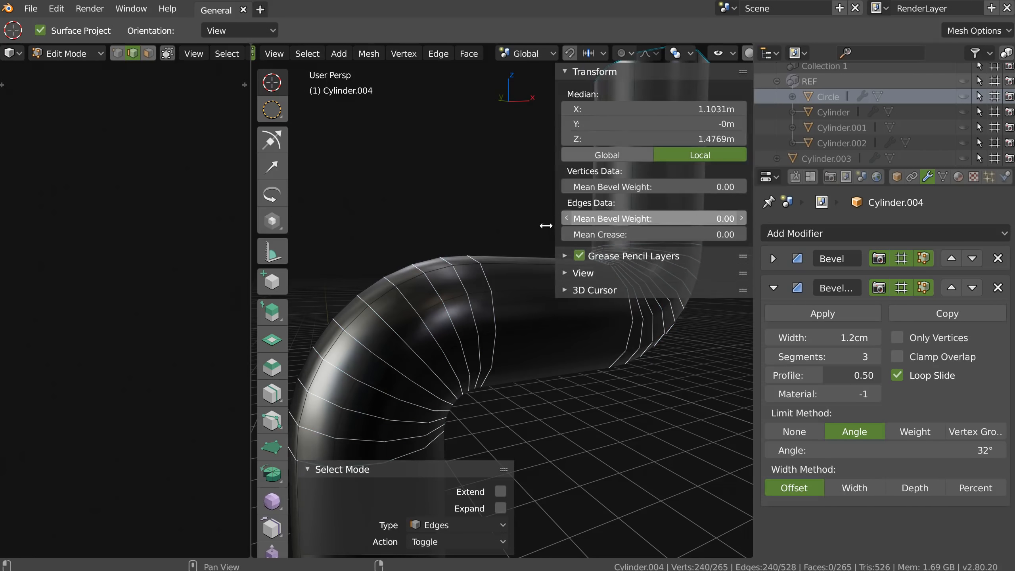
middle_drag(481, 335, 479, 271)
Return to Object Mode and unhide all hidden objects.
key(Tab)
middle_drag(479, 211, 449, 282)
key(alt+h)
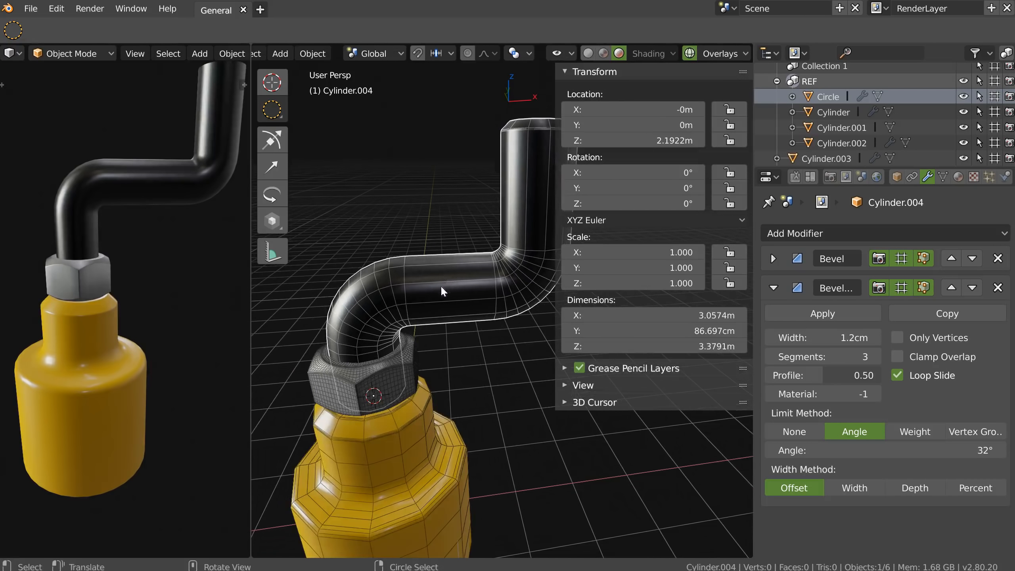
scroll(440, 283, down, 4)
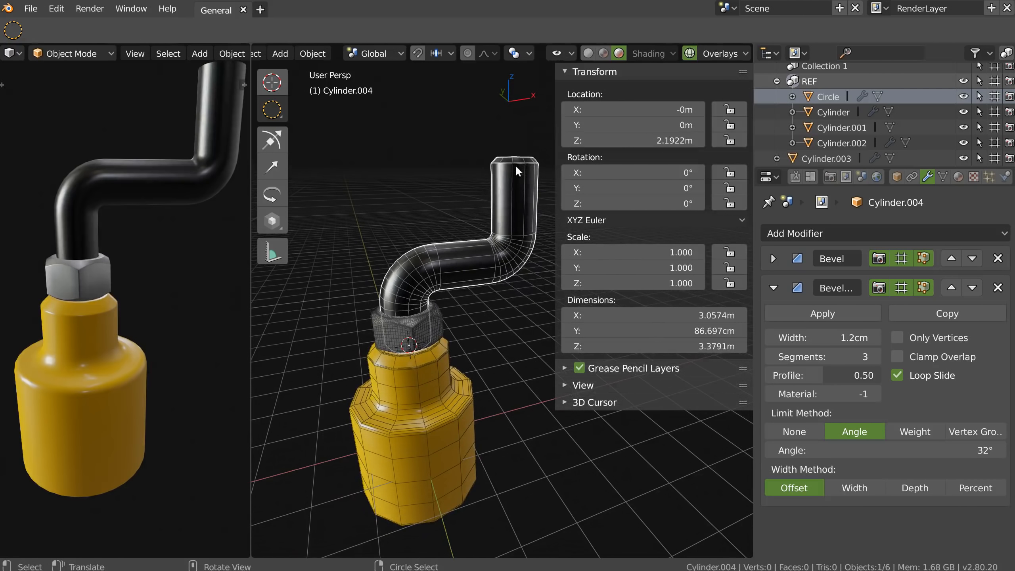
Turn off the viewport overlays and hide the sidebar and the toolbar for a clear view of the assembled model.
click(688, 54)
shift+middle_drag(442, 307, 481, 264)
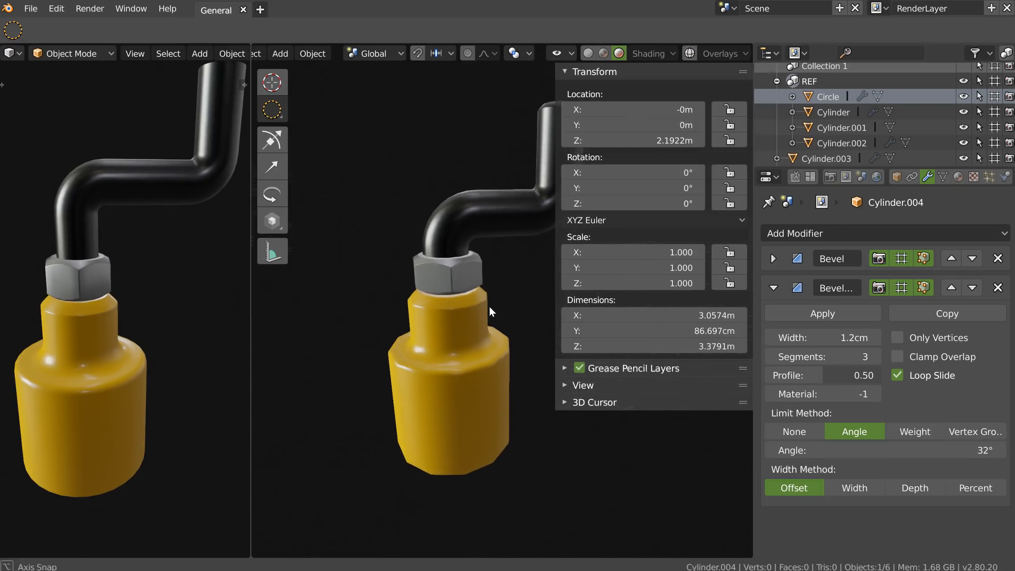
scroll(489, 305, up, 4)
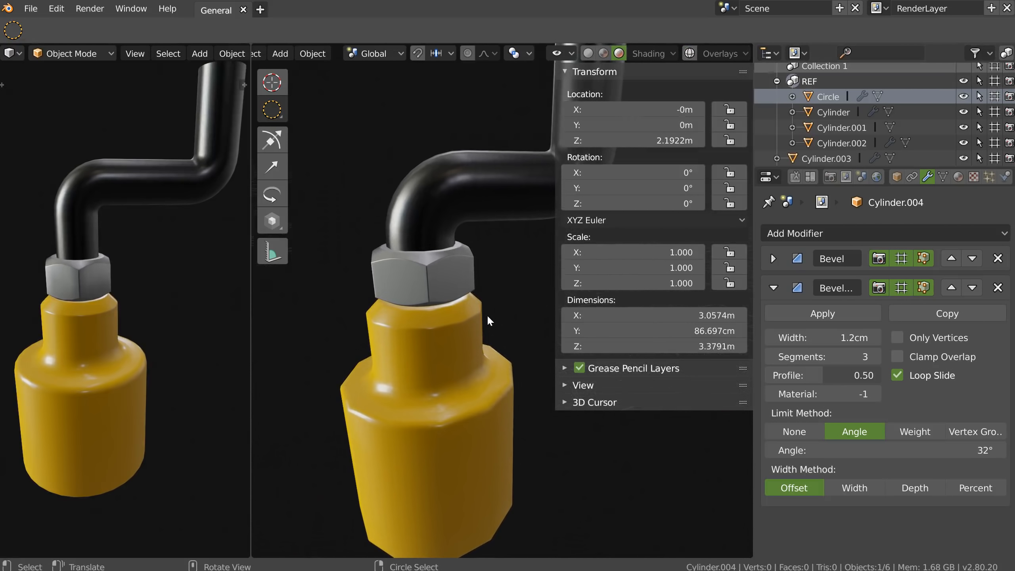
key(n)
middle_drag(482, 313, 484, 305)
key(t)
shift+middle_drag(475, 160, 486, 196)
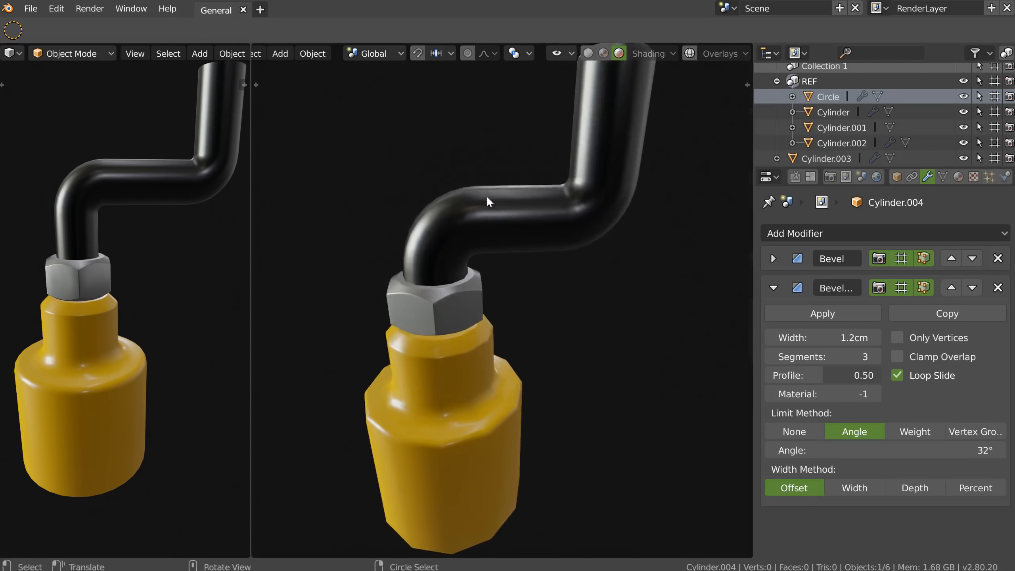
Widen the 3D viewport and collapse the settings of the pipe's second Bevel modifier.
scroll(492, 201, down, 2)
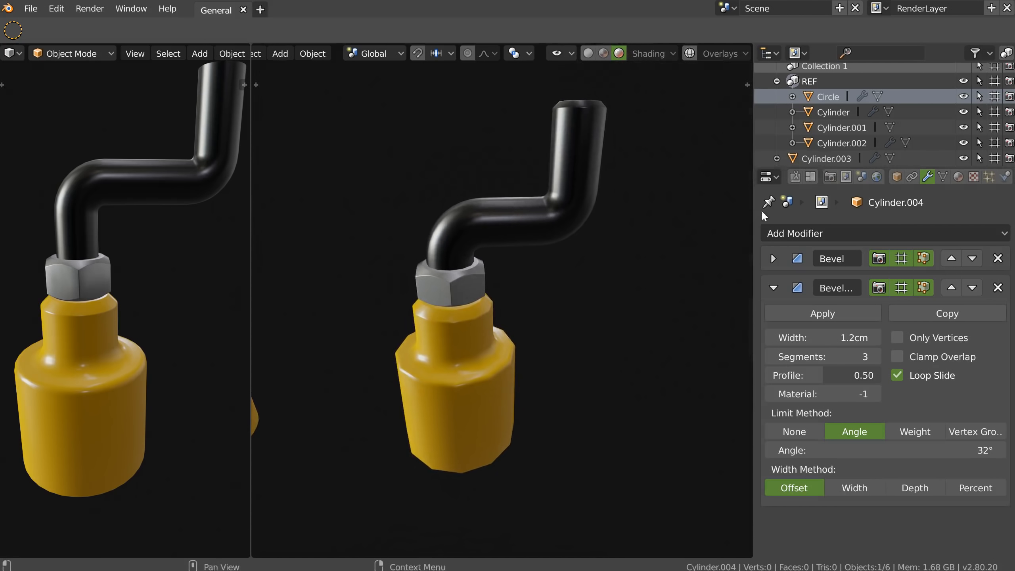
drag(753, 215, 778, 211)
click(793, 287)
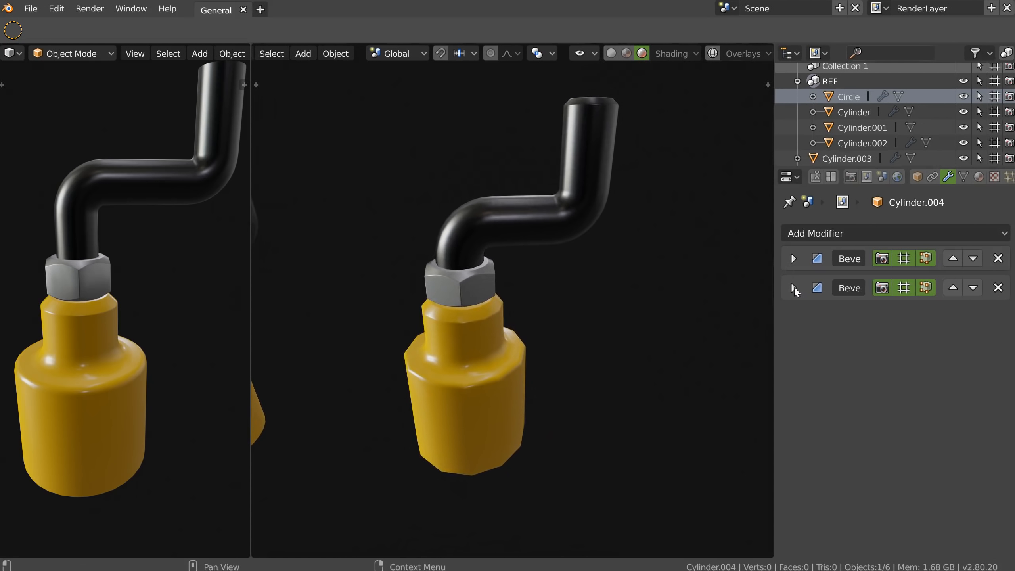
middle_drag(514, 206, 578, 206)
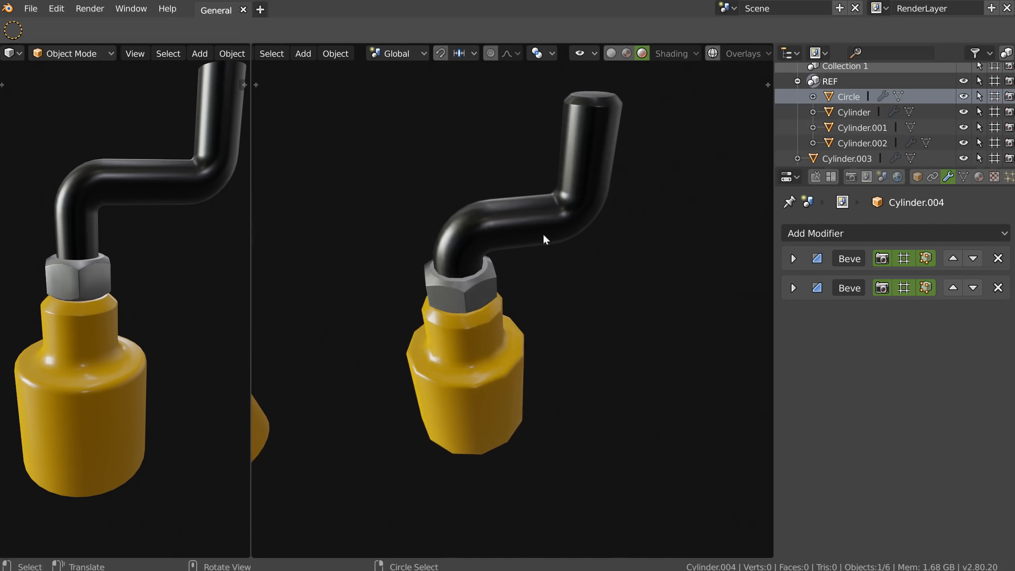
middle_drag(575, 180, 577, 183)
Set the limit method of the pipe's first Bevel modifier to Weight and collapse its settings.
click(793, 258)
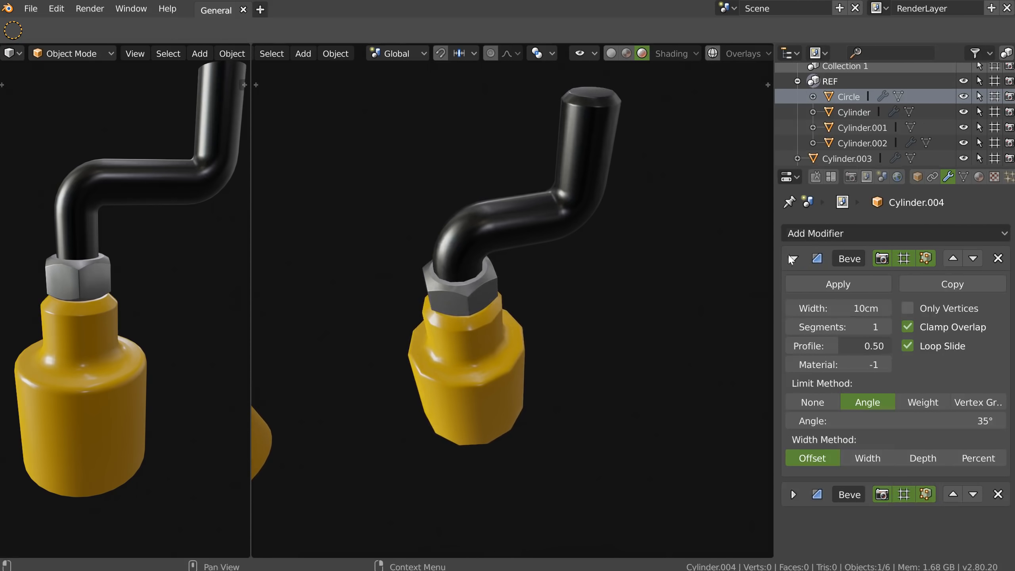
click(923, 401)
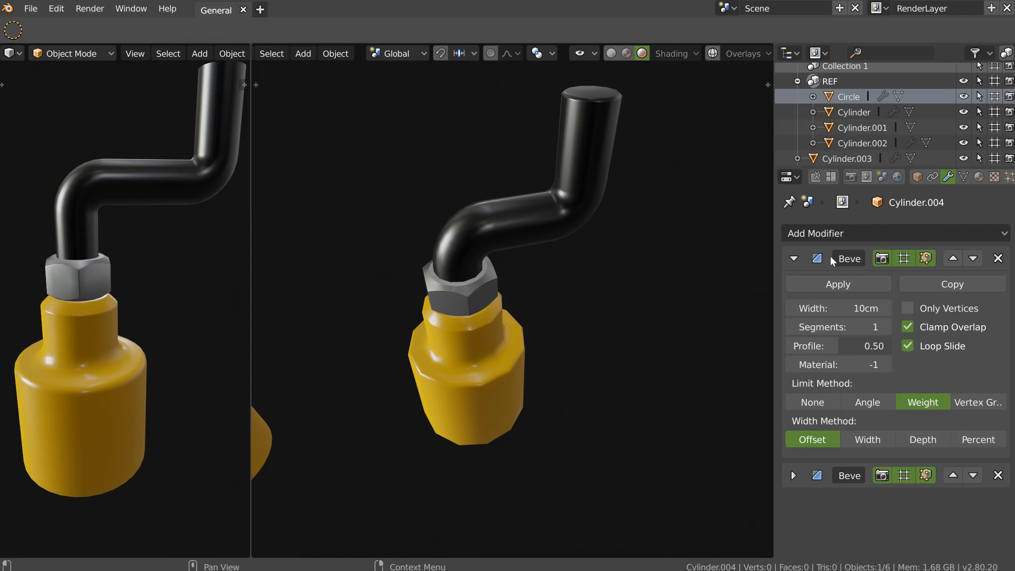
click(793, 259)
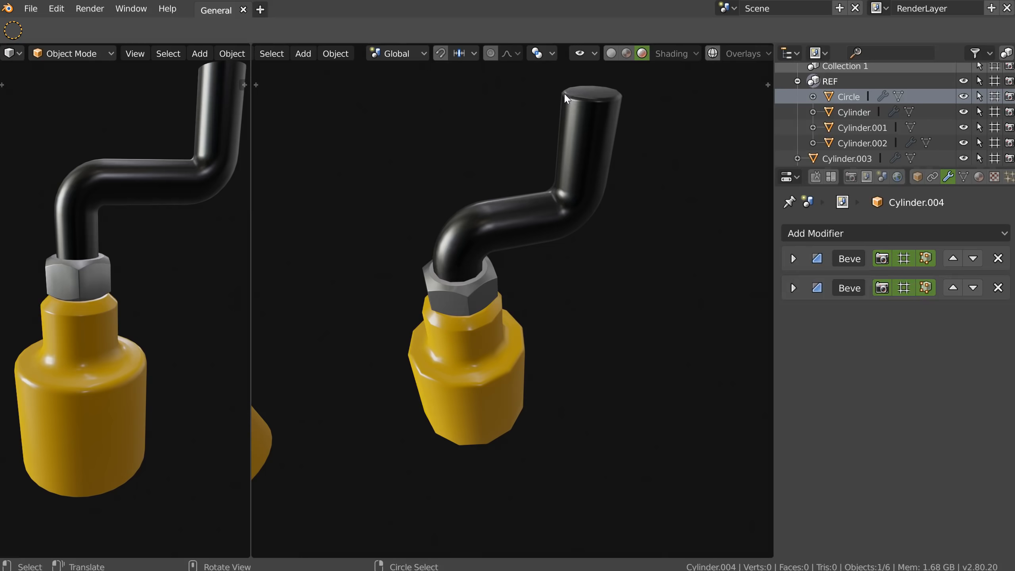
Show the pipe's mesh data properties and collapse the Vertex Groups, Face Maps and Shape Keys sections.
click(963, 176)
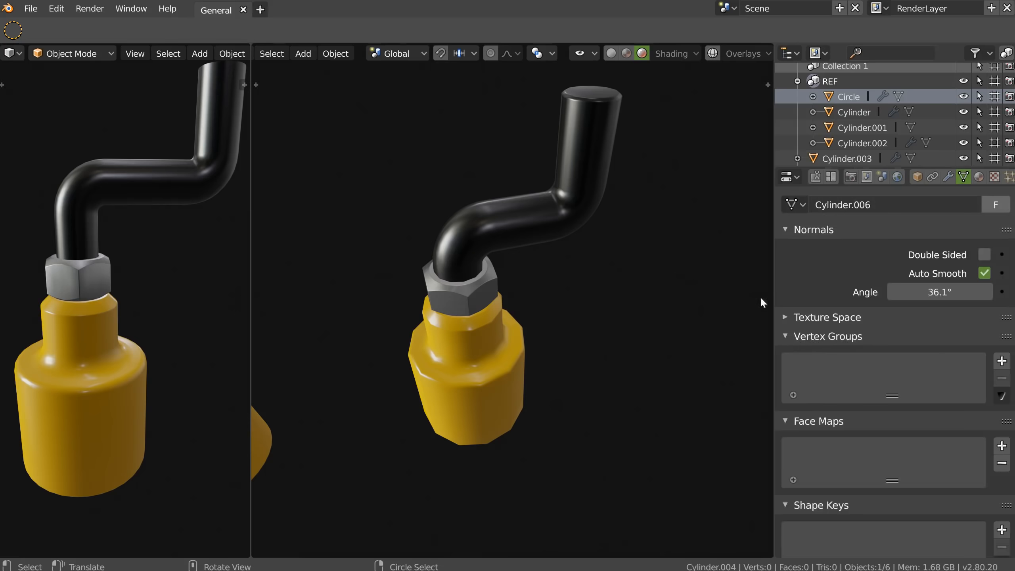
click(783, 337)
click(796, 356)
click(785, 373)
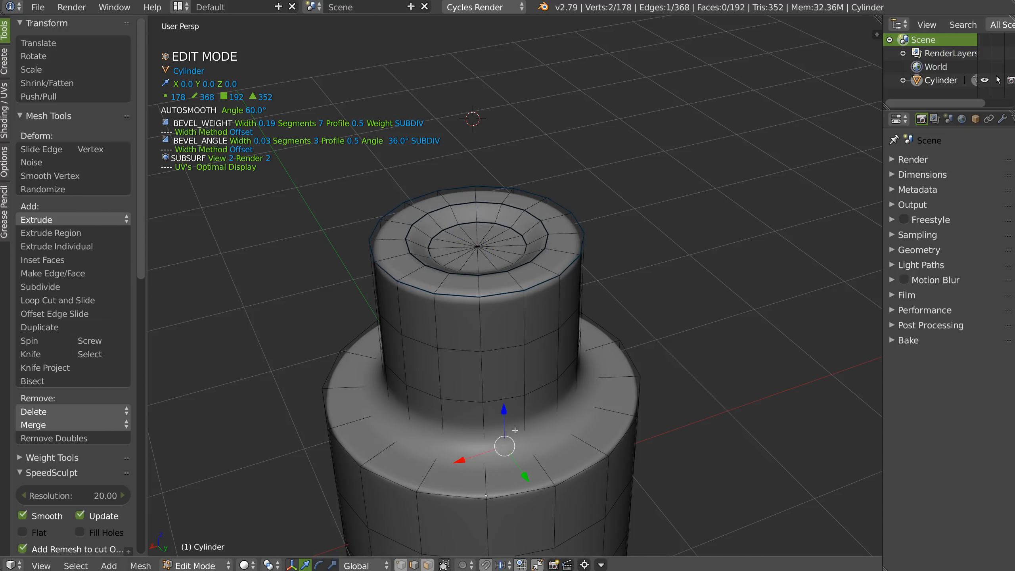
In the Blender 2.79 cylinder scene, return to Object Mode and set the weight-limited bevel's width to 0.14.
key(Tab)
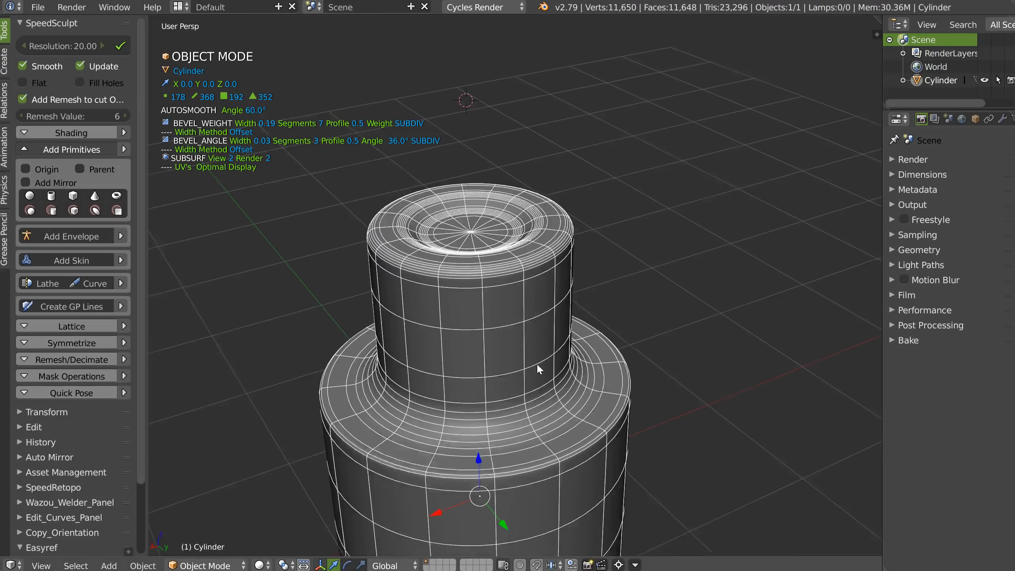
shift+middle_drag(538, 364, 535, 333)
key(space)
click(643, 372)
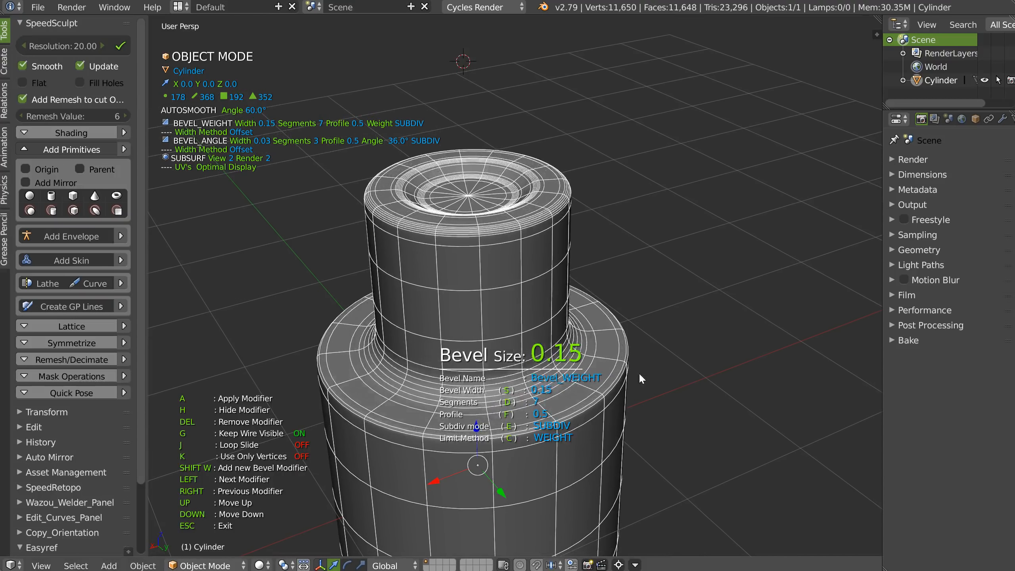
click(638, 375)
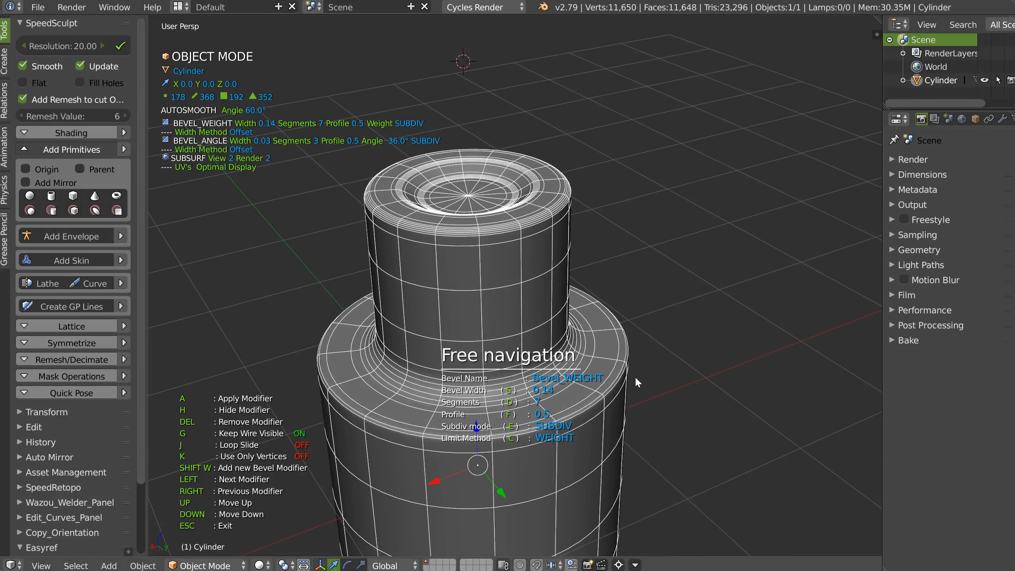
Change to the cylinder's angle-limited bevel, set its width to about 0.12 and exit the bevel adjustment.
key(Left)
key(s)
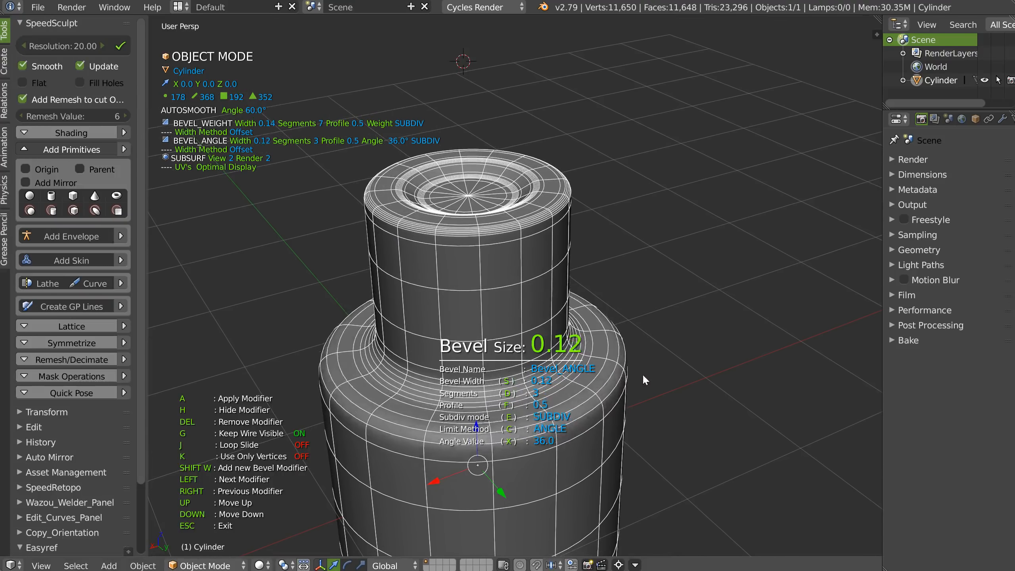
click(632, 375)
key(Escape)
shift+middle_drag(529, 368, 548, 304)
scroll(555, 352, down, 2)
middle_drag(509, 243, 432, 266)
middle_drag(500, 277, 484, 249)
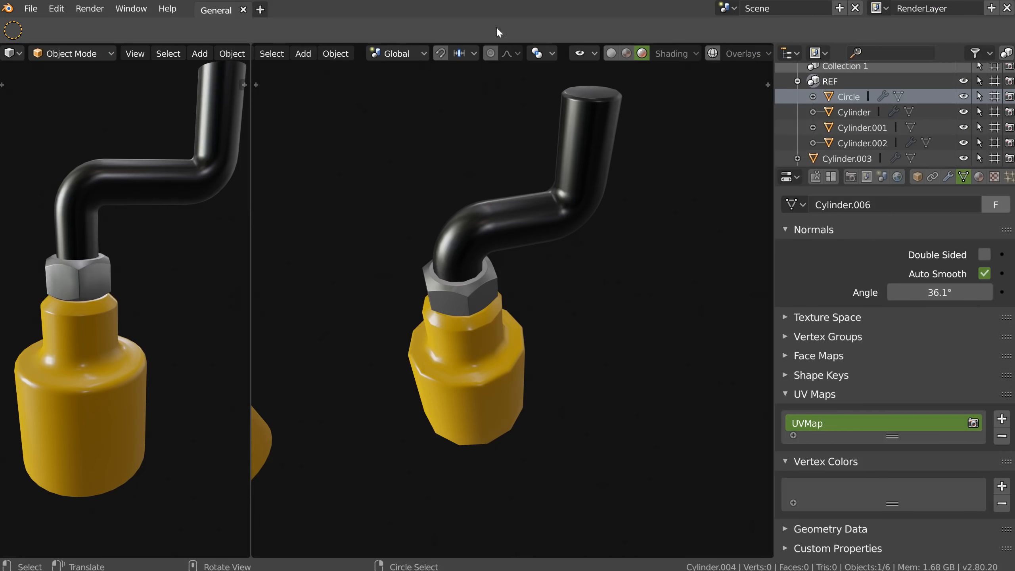
Back in the Blender 2.80 scene, collapse the Normals and UV Maps sections and show the pipe's modifiers.
middle_drag(537, 281, 533, 271)
click(784, 230)
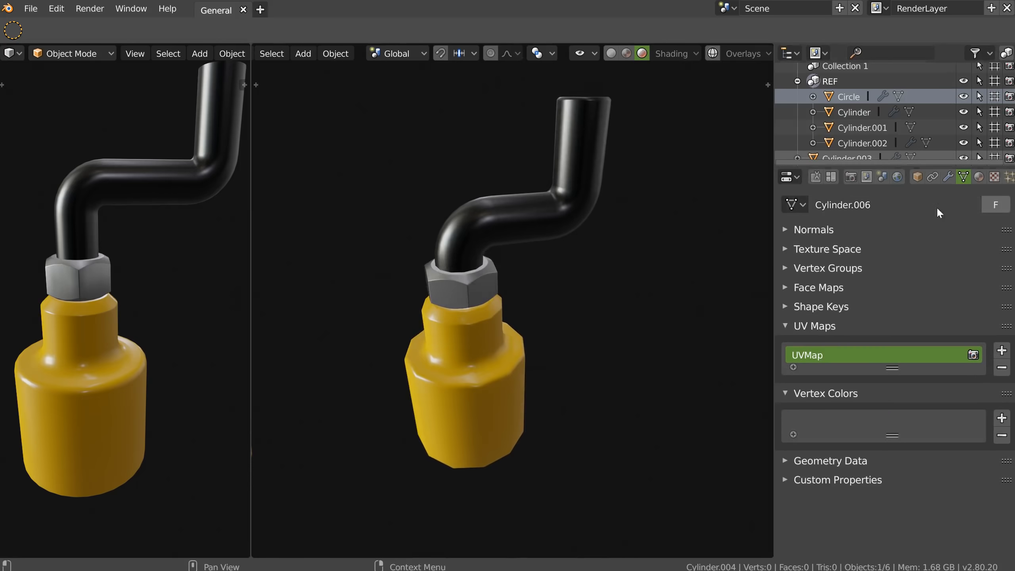
click(784, 326)
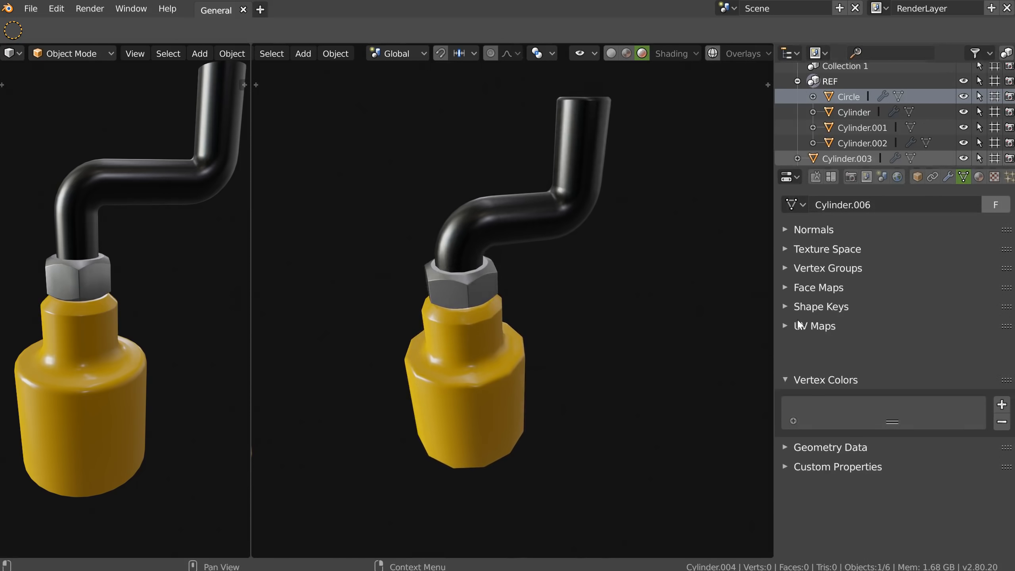
click(948, 176)
middle_drag(498, 267, 489, 256)
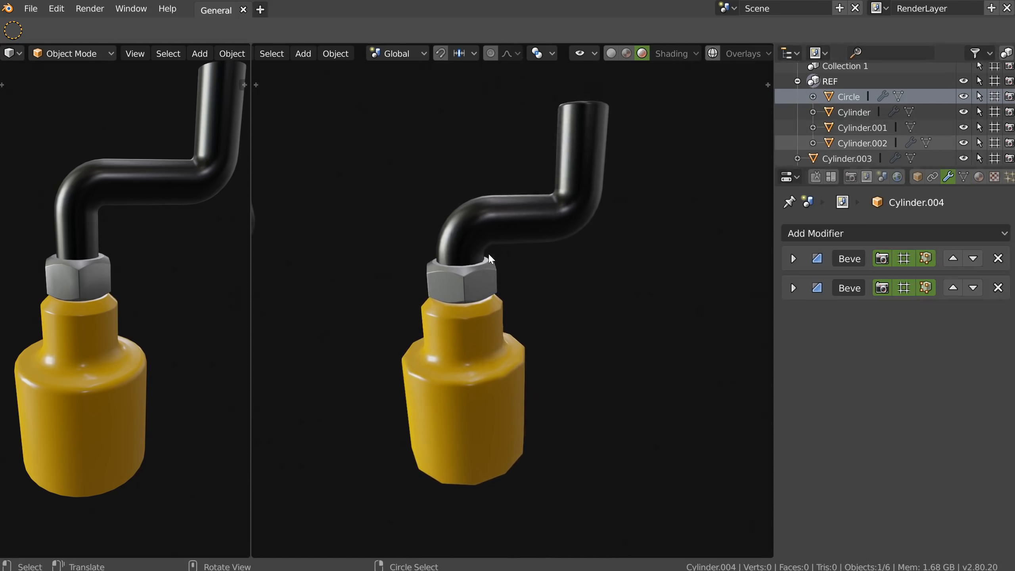
Add the Smooth Shading command to Quick Favorites and open the favorites list to check it.
middle_drag(554, 245, 603, 250)
scroll(527, 258, down, 1)
scroll(577, 247, up, 1)
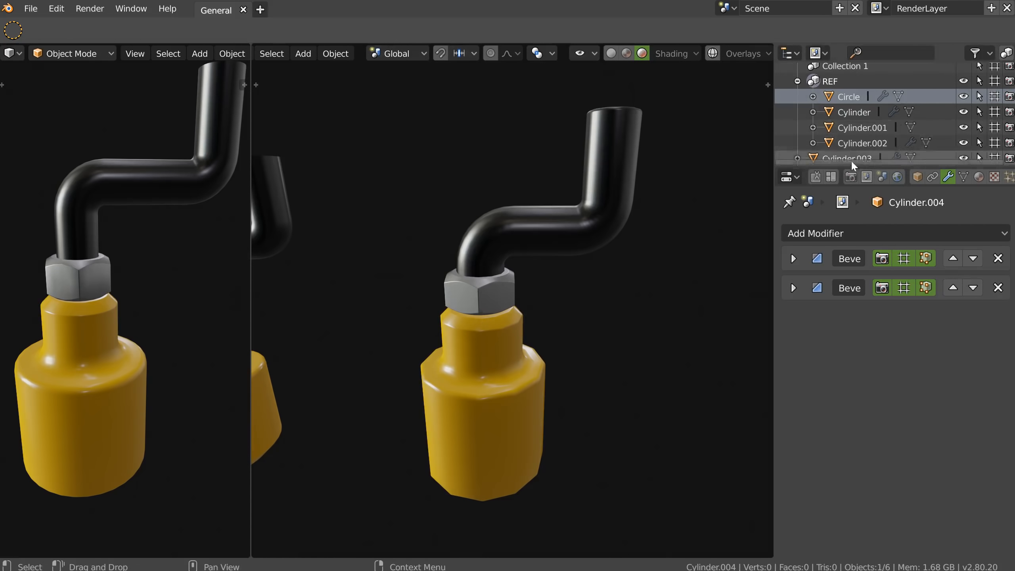
scroll(811, 120, up, 1)
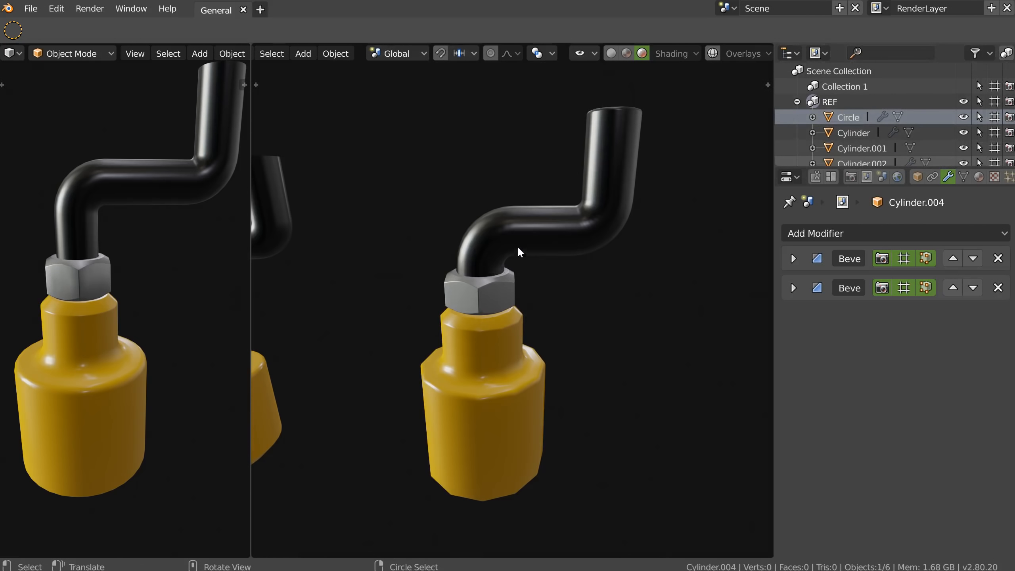
key(q)
key(Escape)
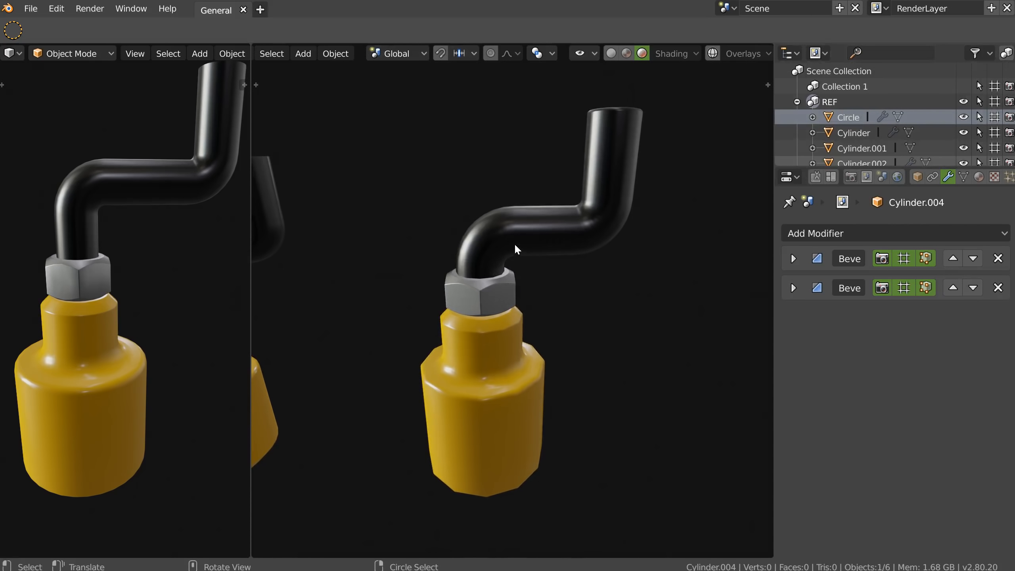
click(336, 54)
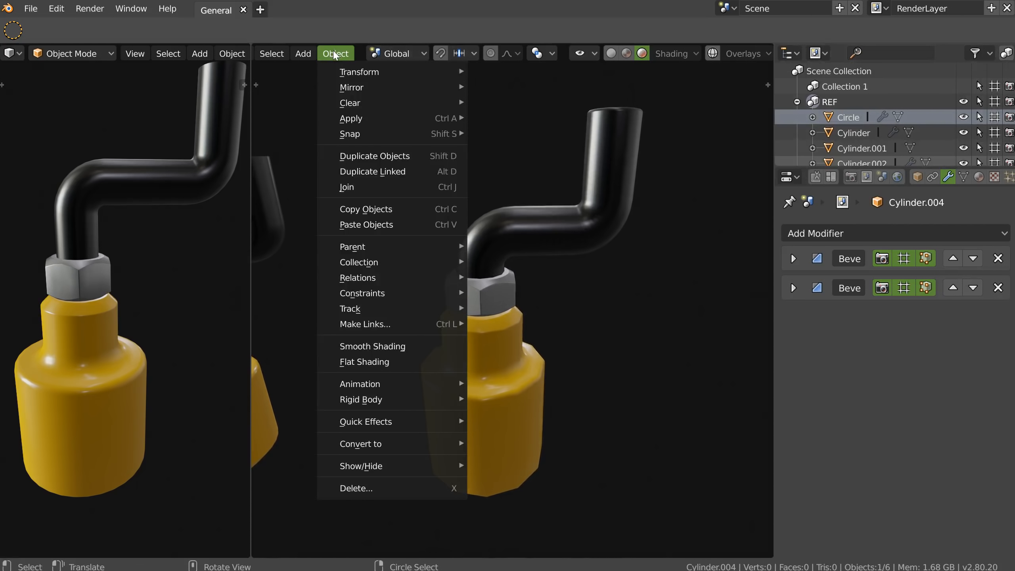
right_click(386, 351)
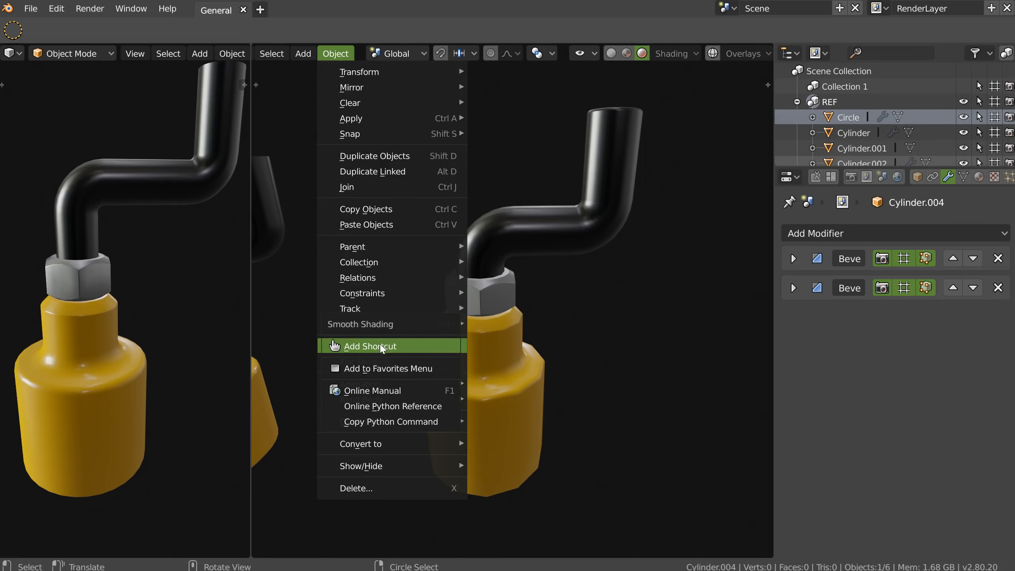
click(381, 368)
key(q)
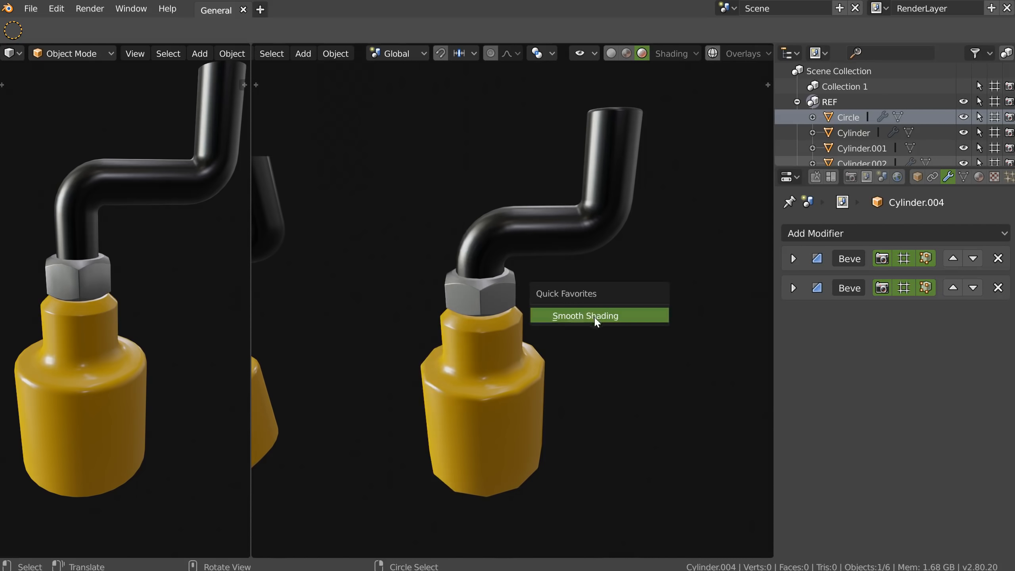
Expand the mesh's Normals settings and add the Auto Smooth option to Quick Favorites.
click(964, 176)
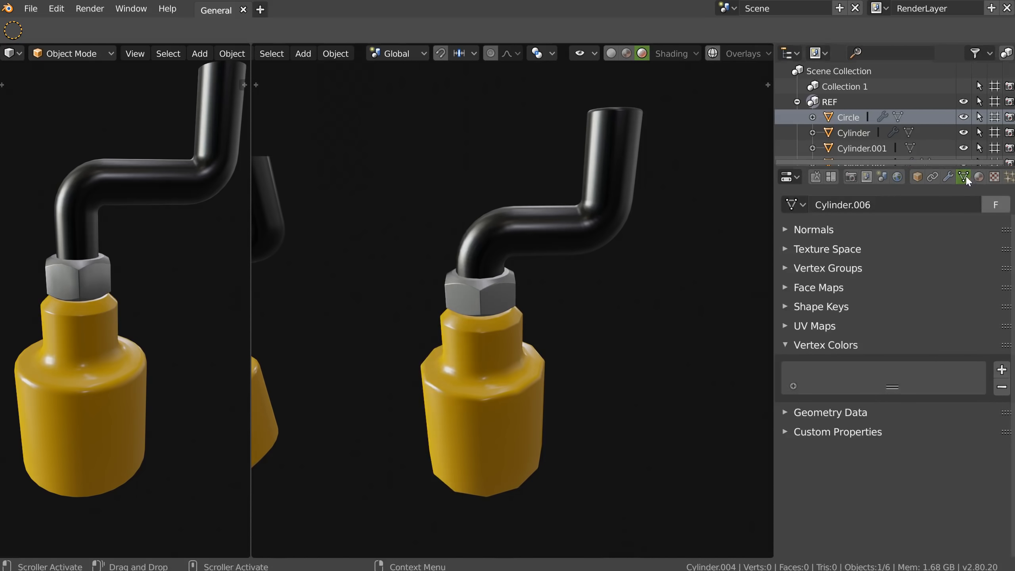
click(831, 232)
right_click(983, 274)
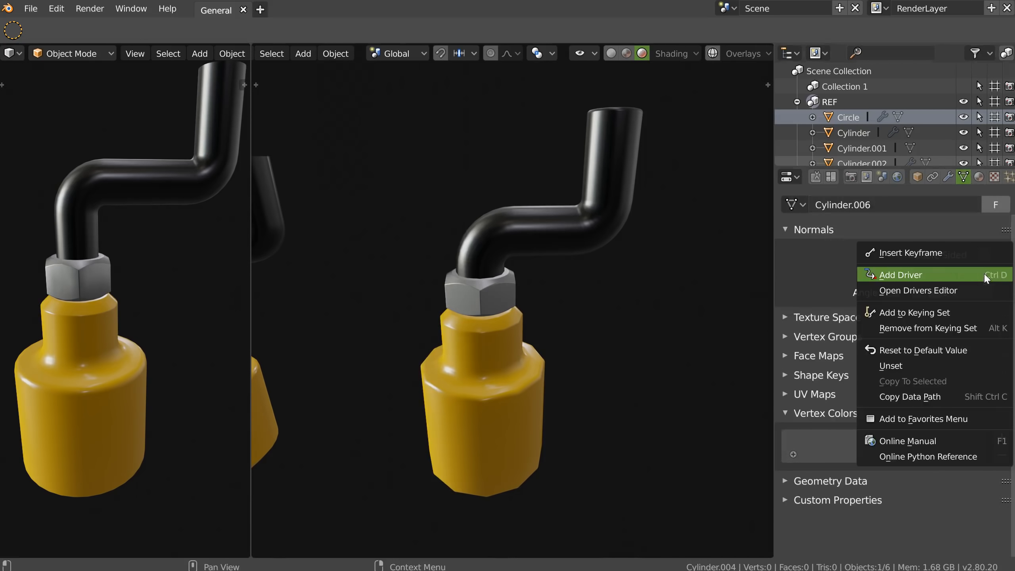
click(921, 420)
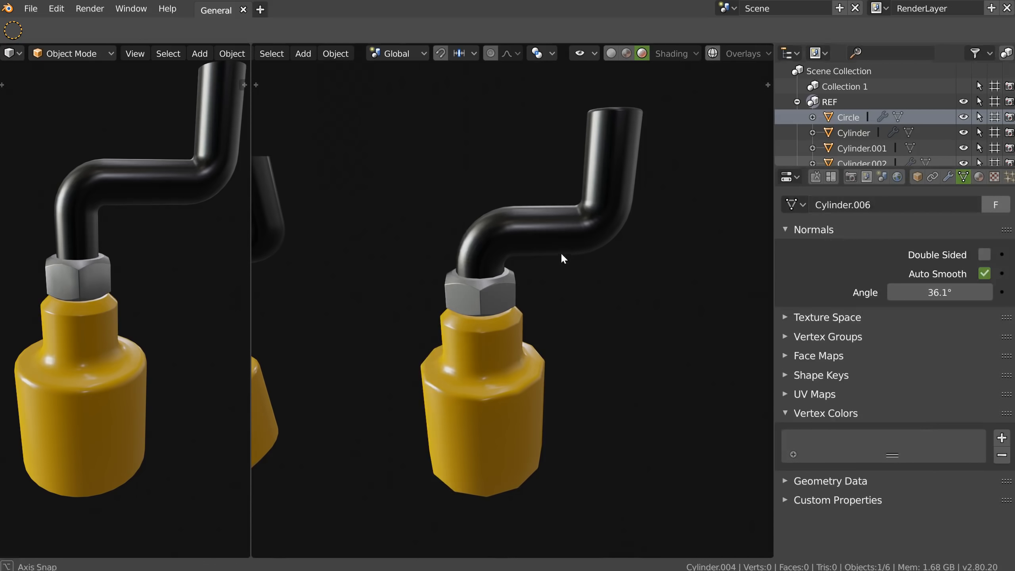
key(q)
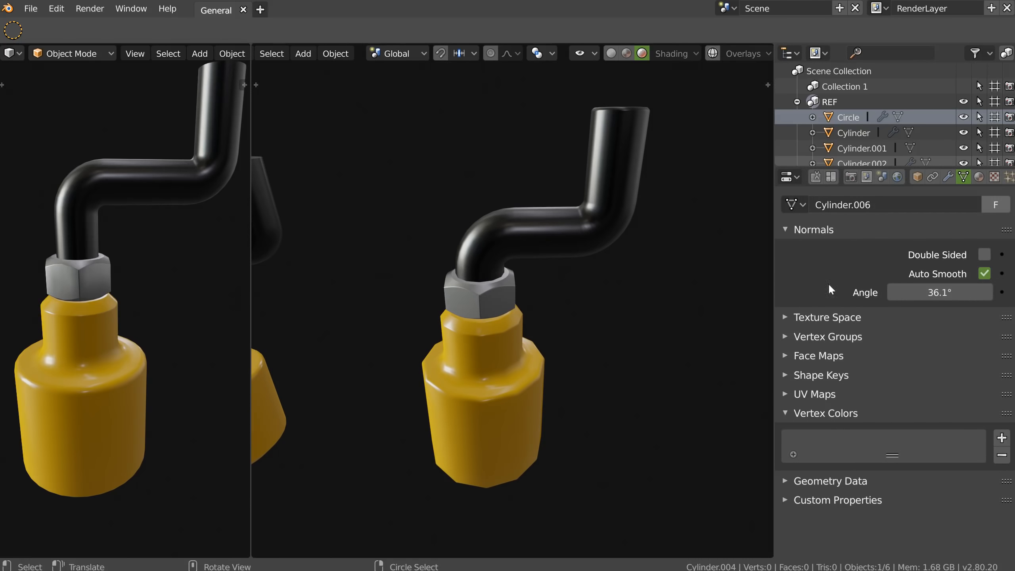
Check the Auto Smooth Angle value's context options for a favorites entry and review the Quick Favorites list.
right_click(937, 294)
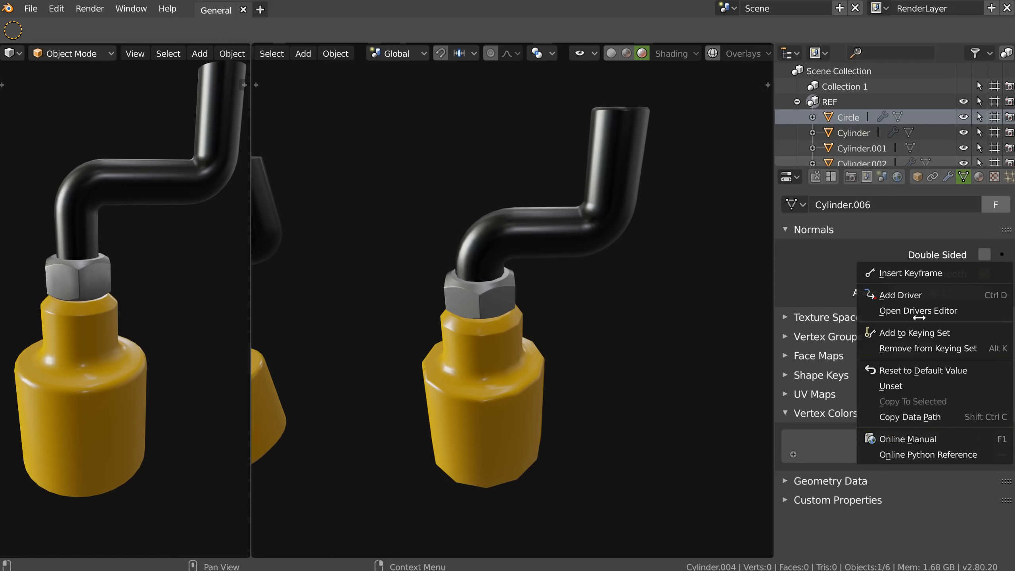
key(Escape)
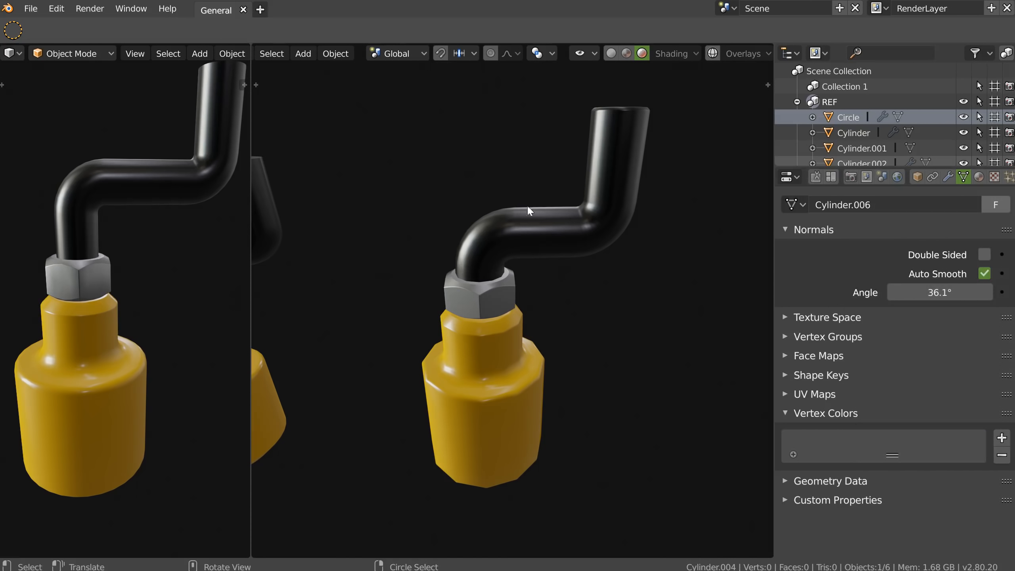
key(q)
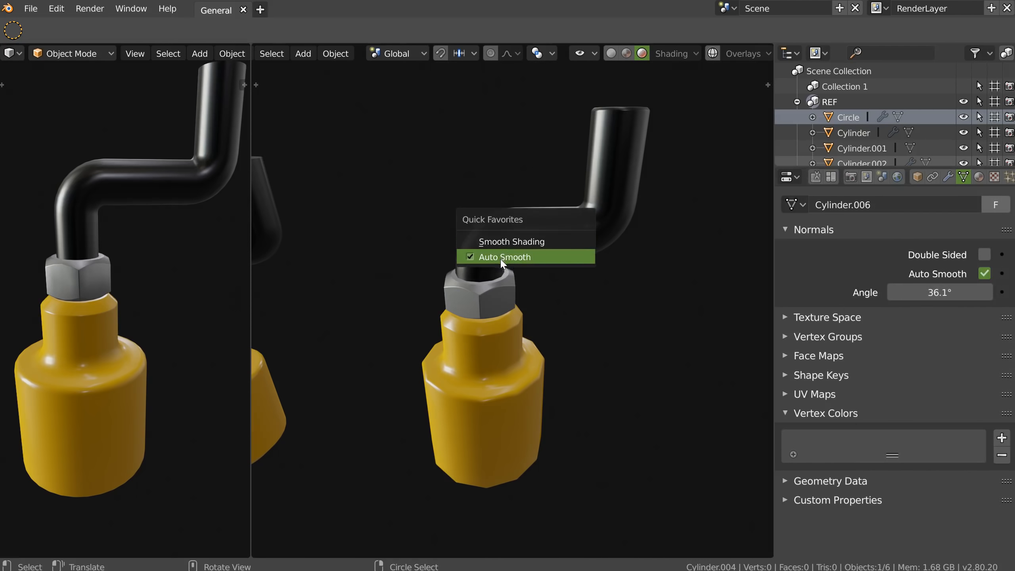
key(Escape)
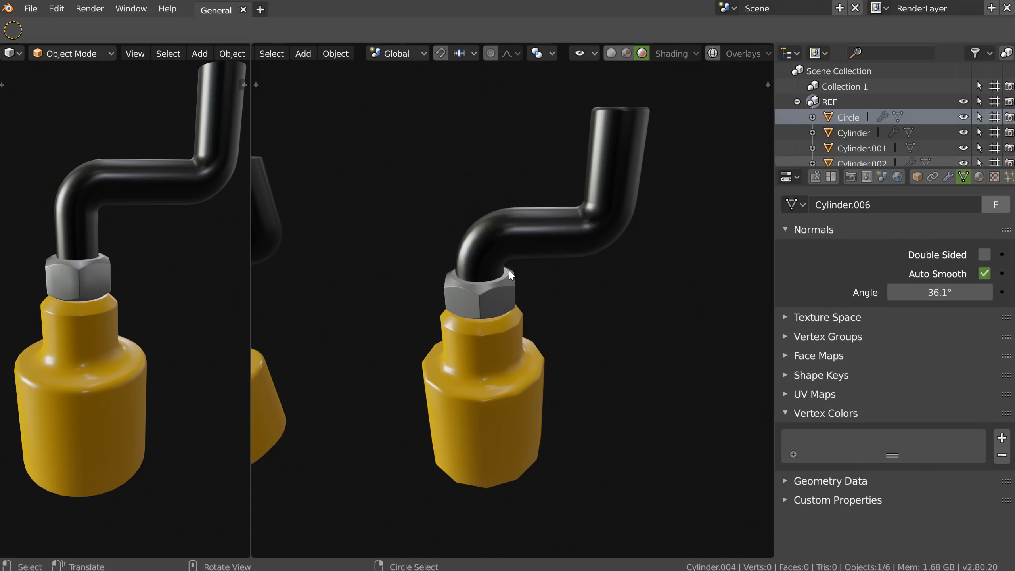
Add the whole Object menu to Quick Favorites and browse its submenu there.
right_click(334, 56)
click(318, 58)
key(q)
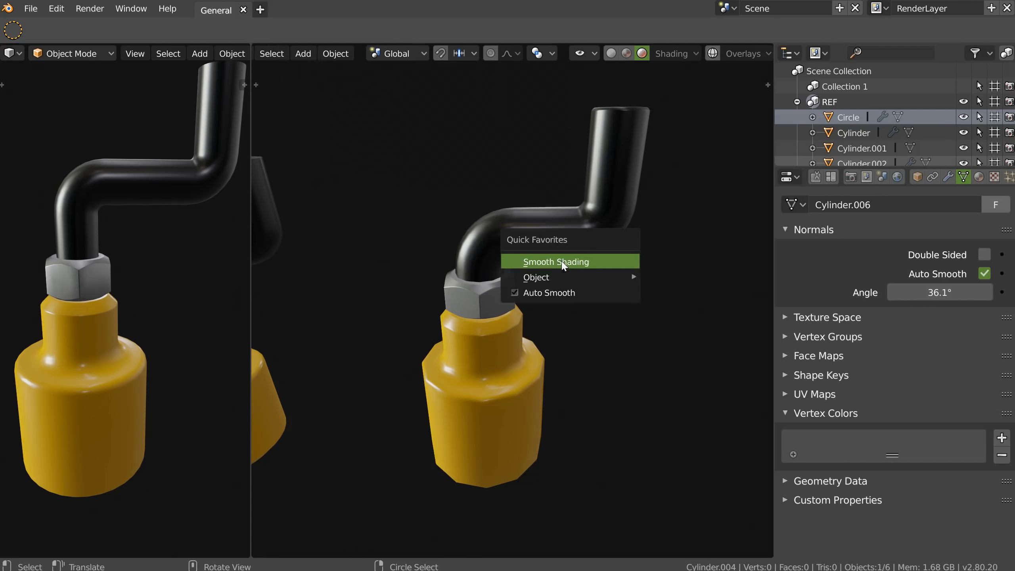
mouse_move(576, 283)
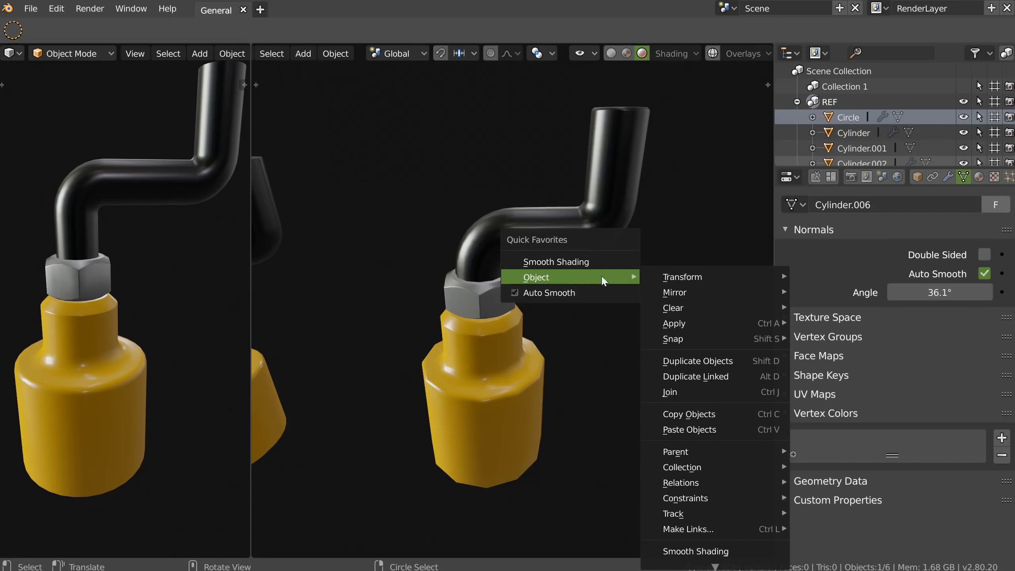
mouse_move(722, 311)
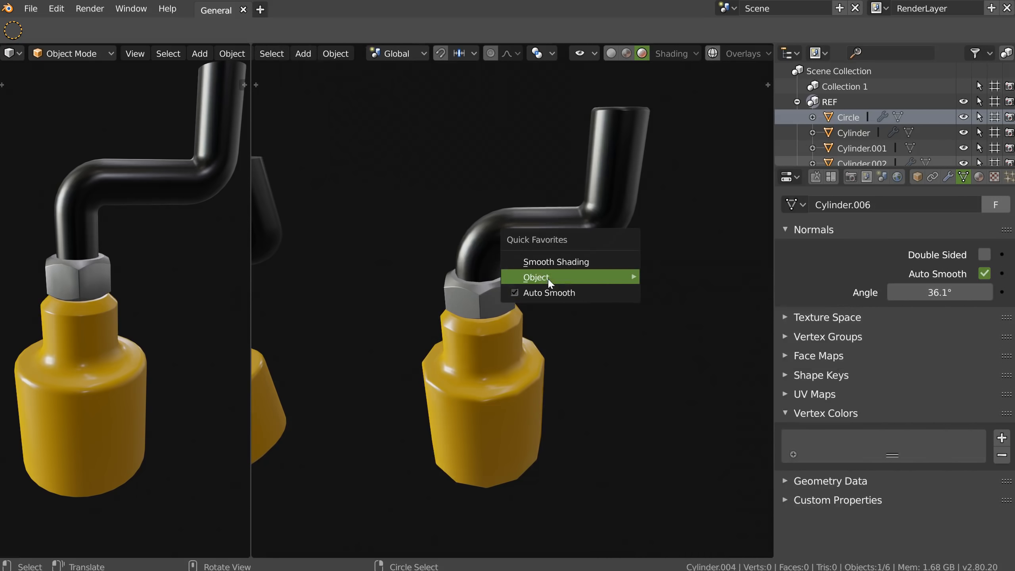
mouse_move(533, 280)
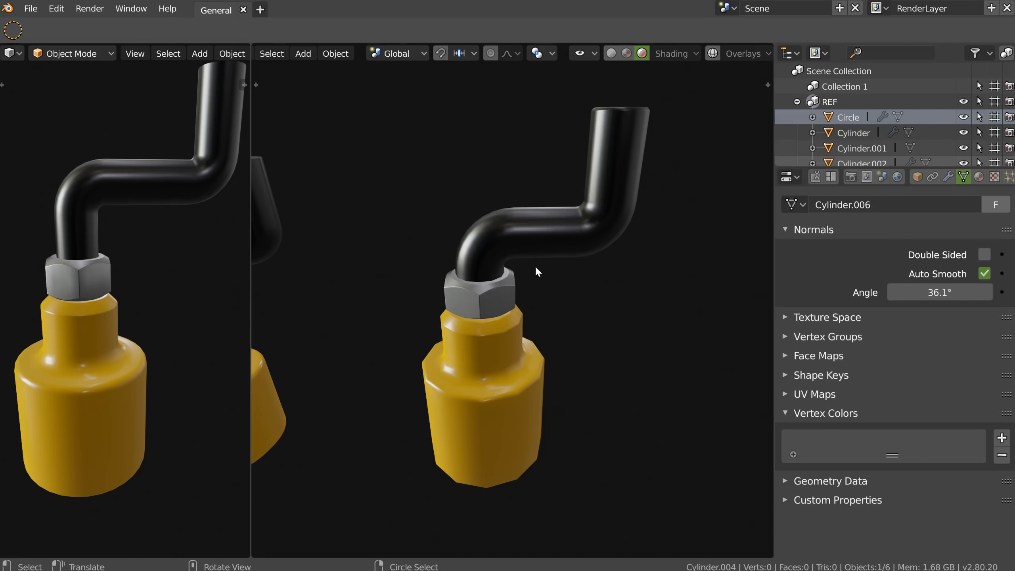
key(r)
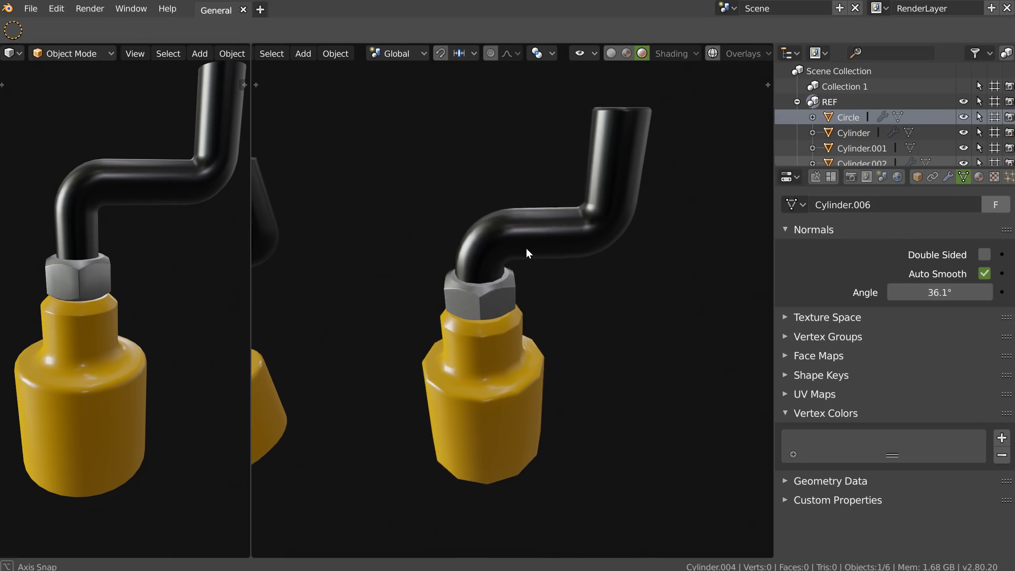
Add the Outliner's New Collection command to Quick Favorites and check the favorites list there.
click(531, 247)
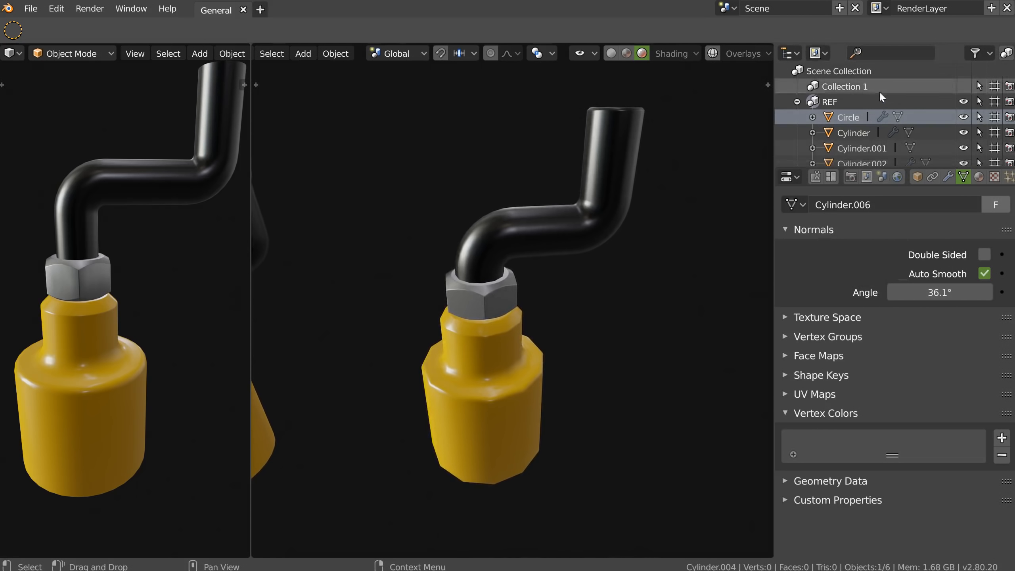
key(q)
key(Escape)
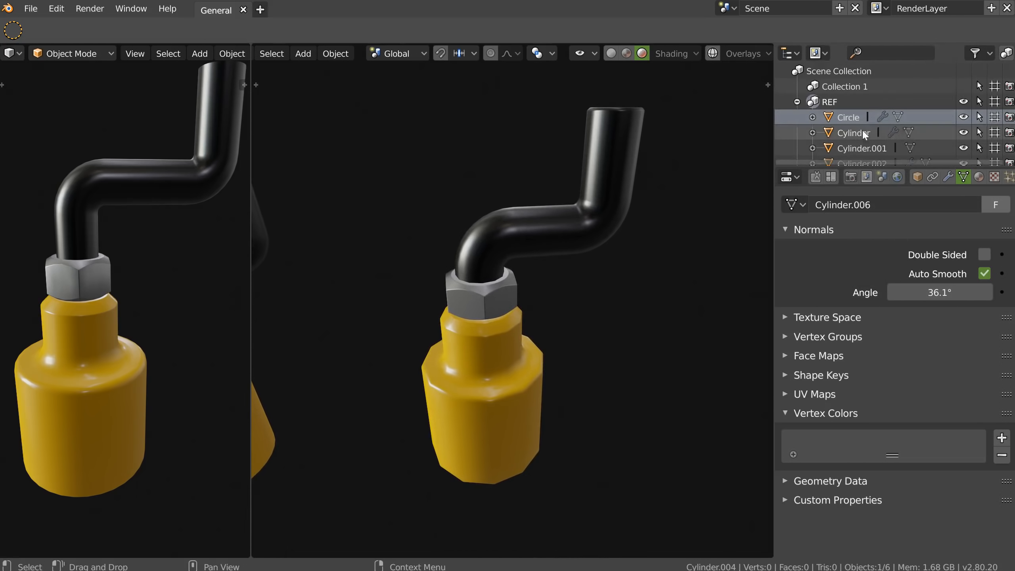
right_click(1008, 56)
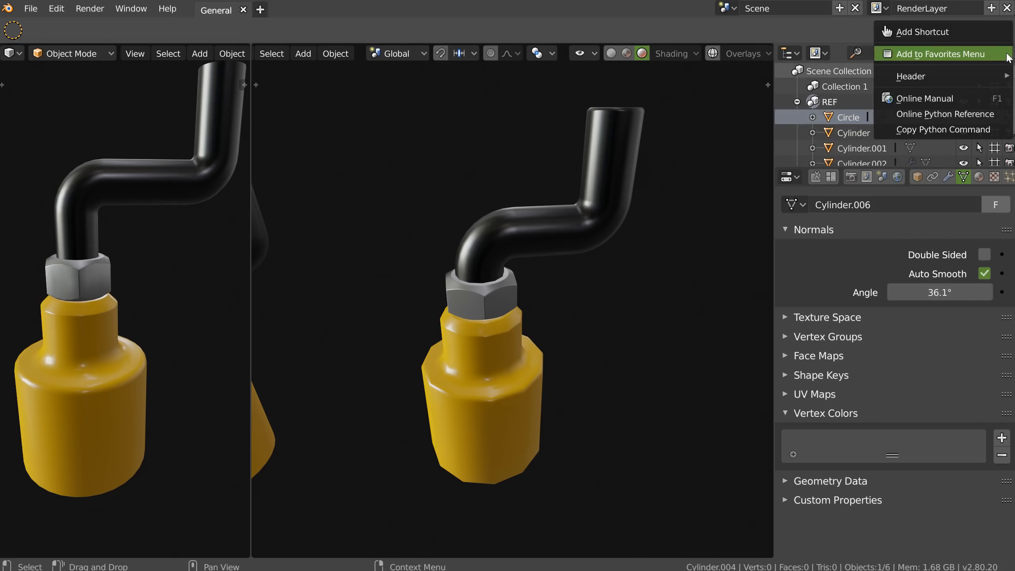
click(932, 56)
key(q)
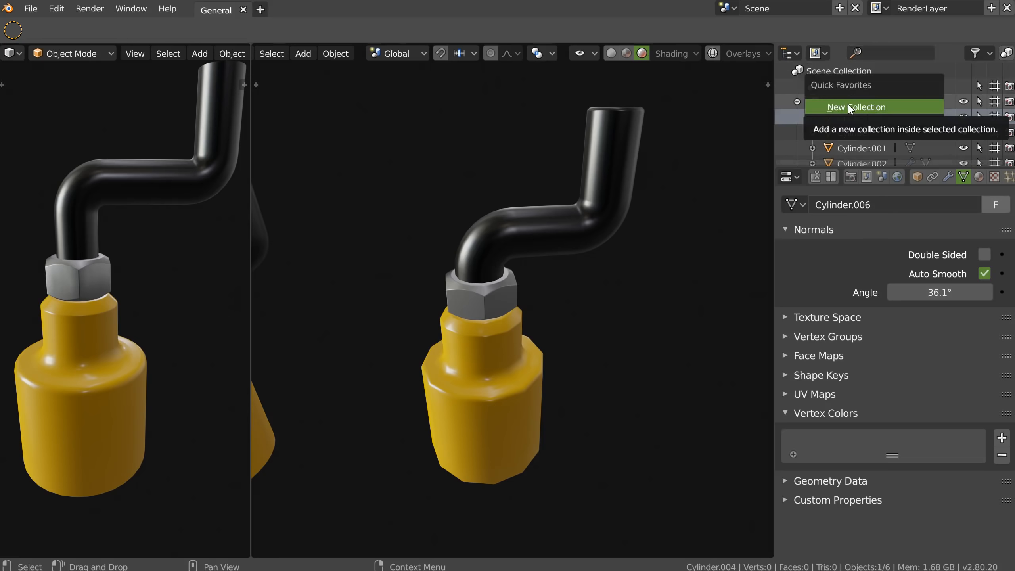
key(Escape)
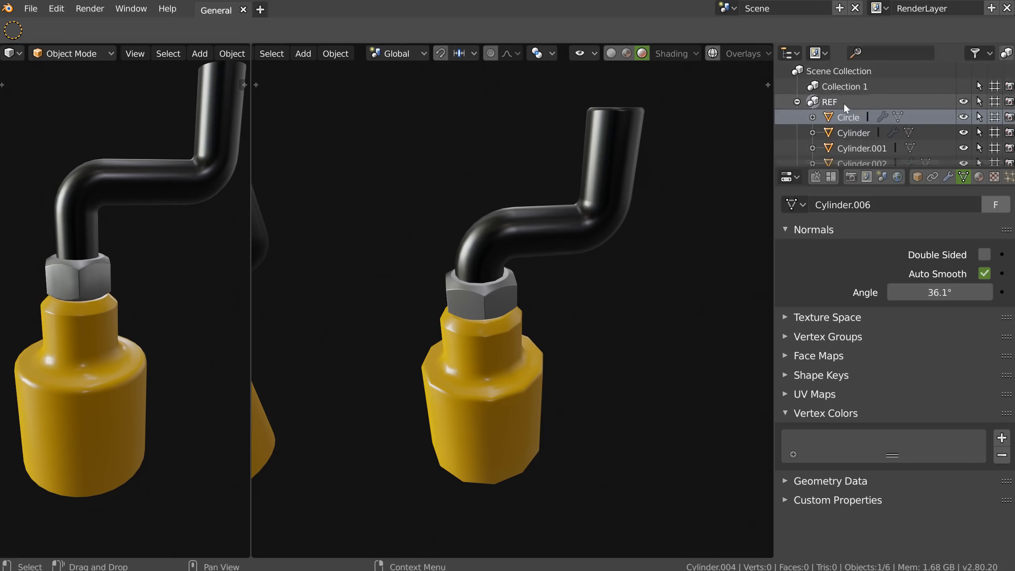
key(q)
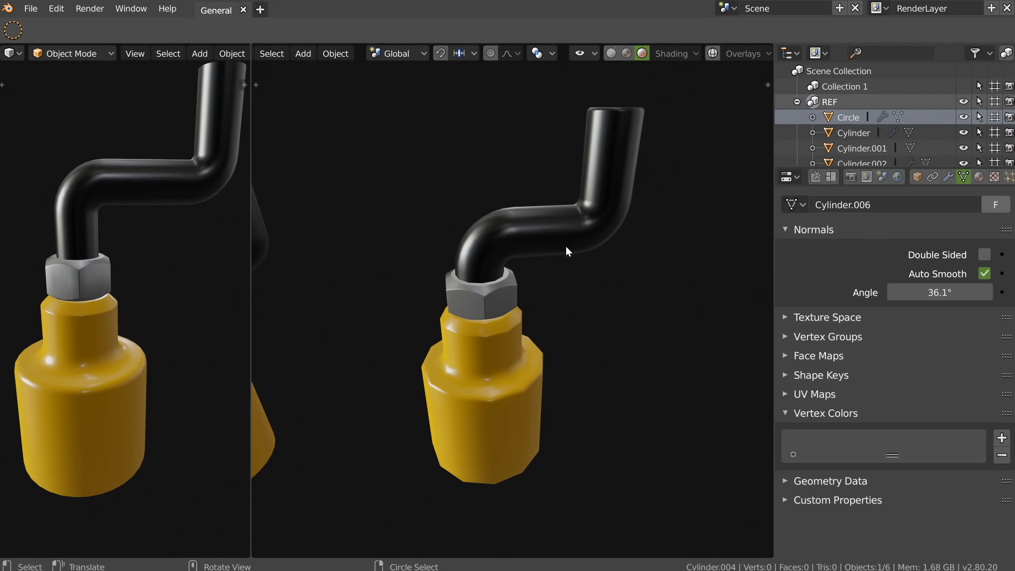
Enter Edit Mode on the black pipe, check its favorites list, and add Triangulate Faces to Quick Favorites.
key(Tab)
key(q)
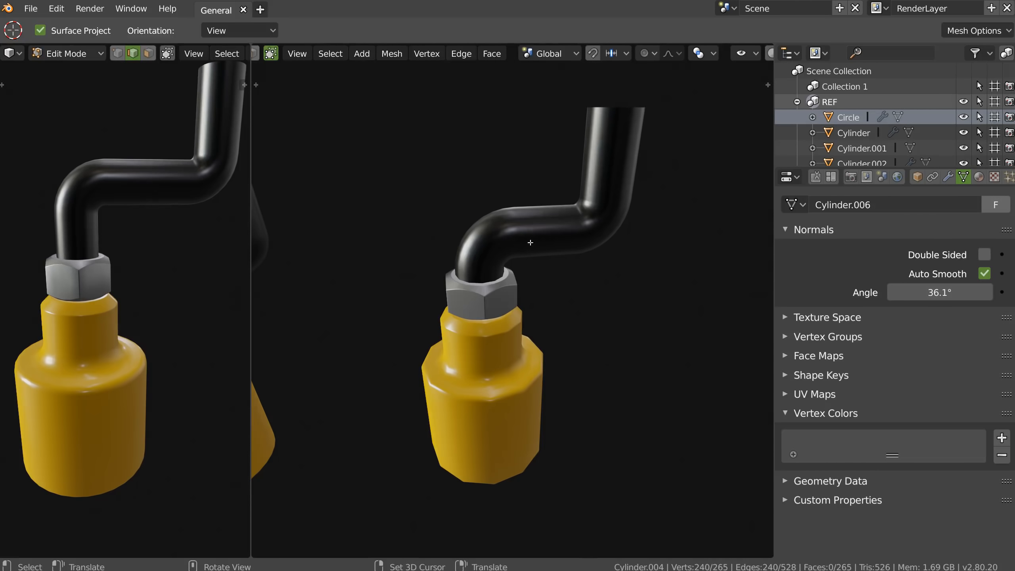
click(488, 54)
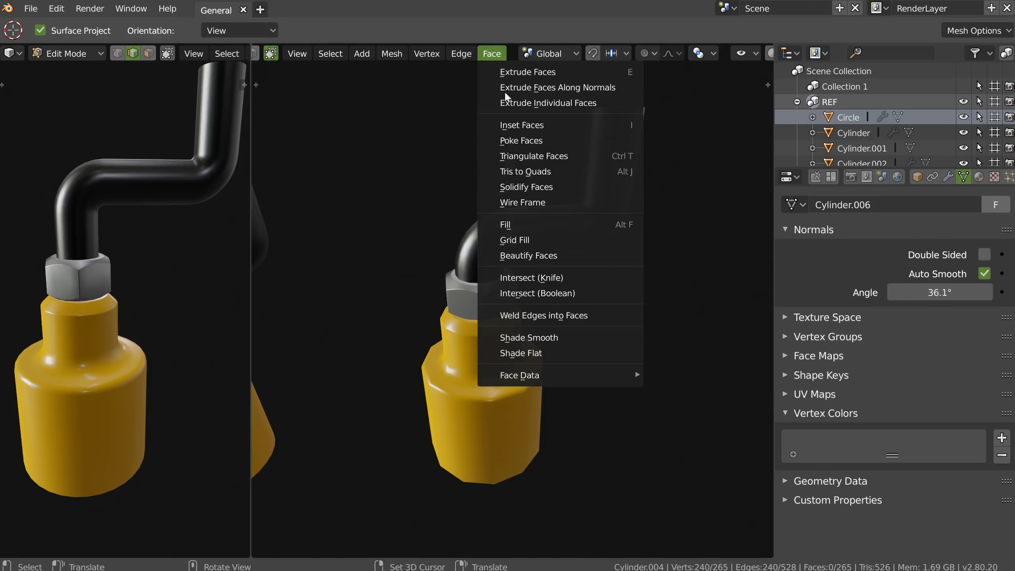
right_click(531, 156)
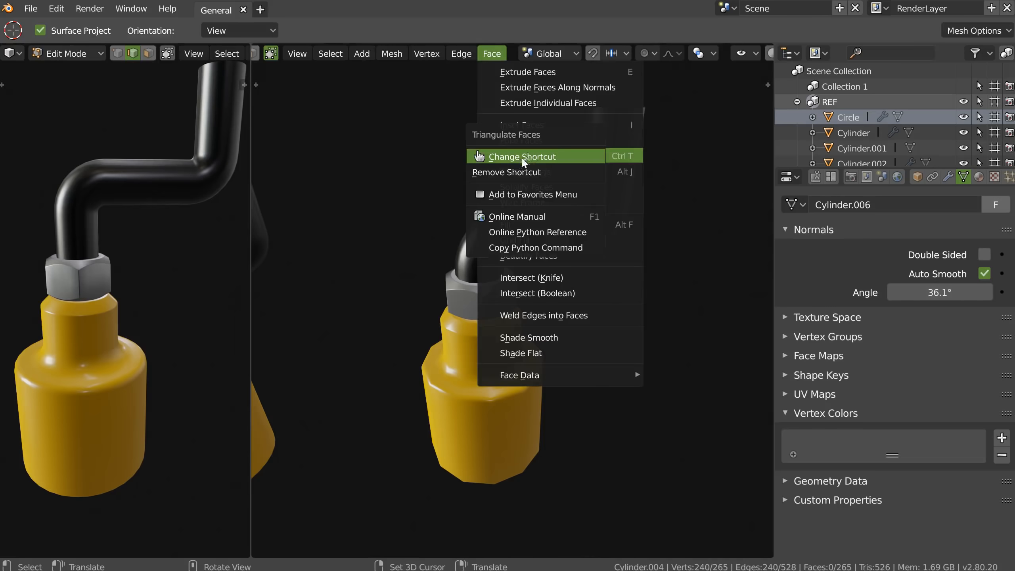
click(512, 197)
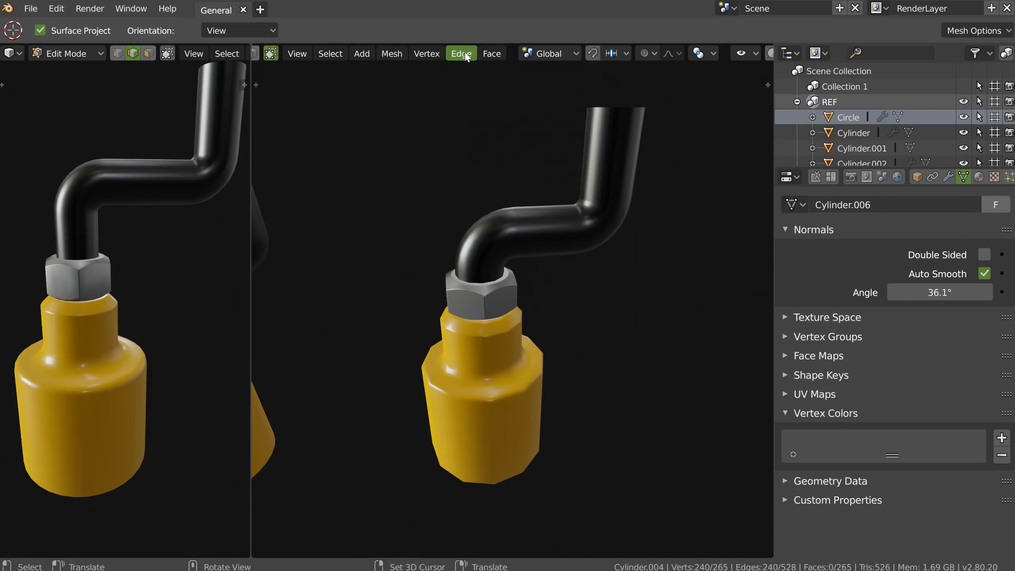
Add the Mark Sharp edge command to Quick Favorites and review the Edit Mode favorites list.
click(463, 55)
mouse_move(534, 251)
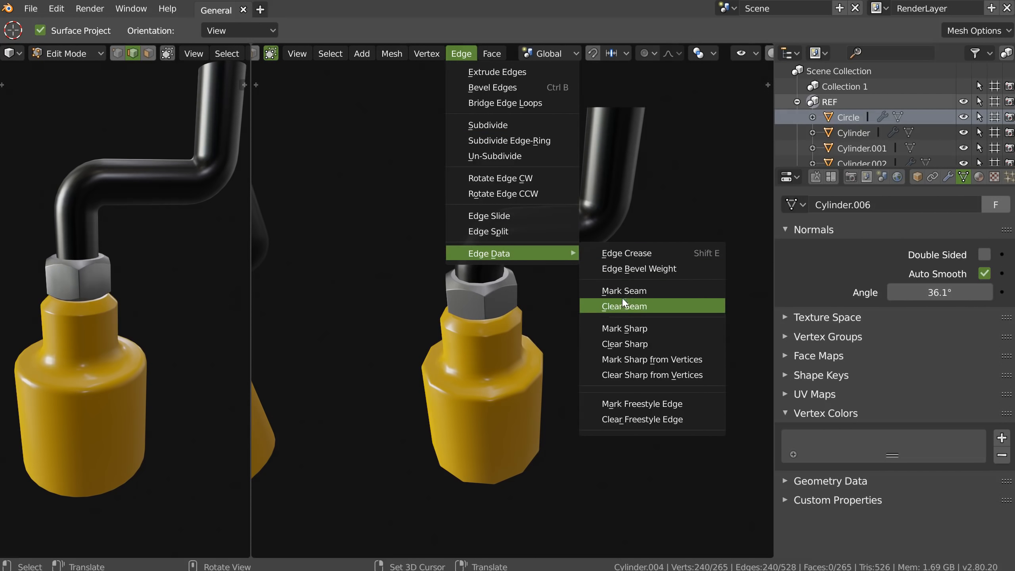
right_click(626, 331)
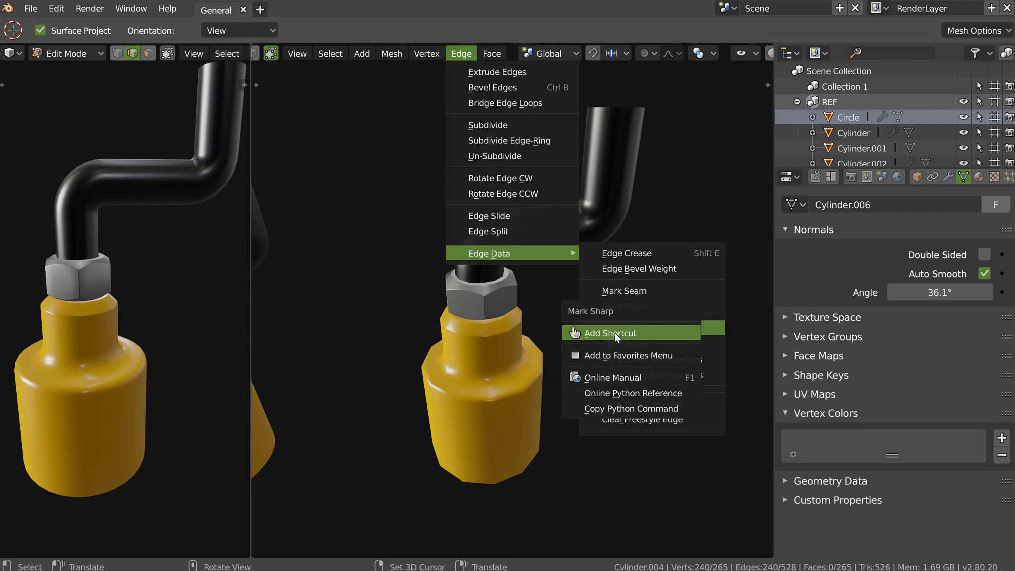
click(615, 334)
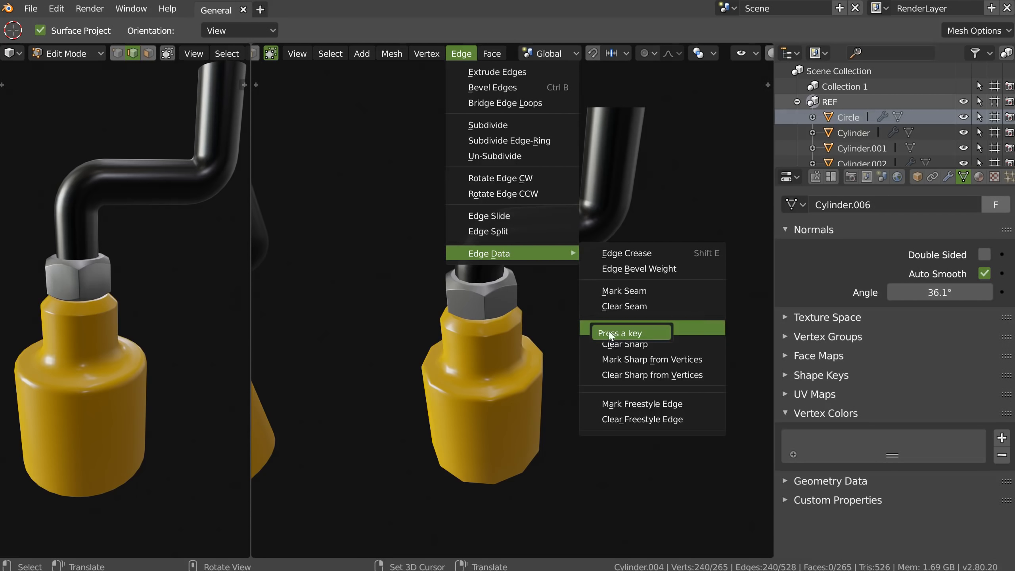
key(Escape)
right_click(619, 327)
click(595, 354)
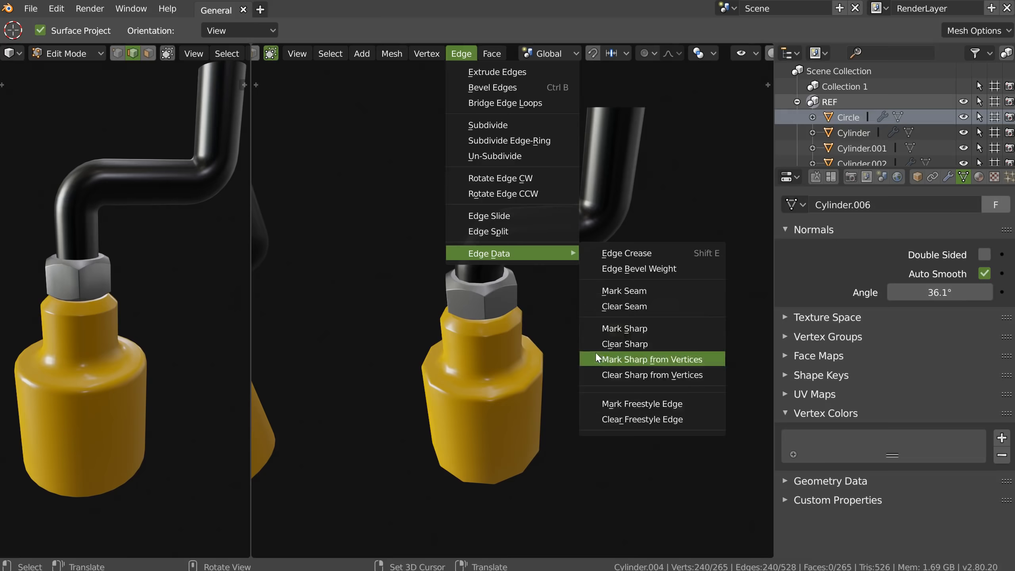
key(q)
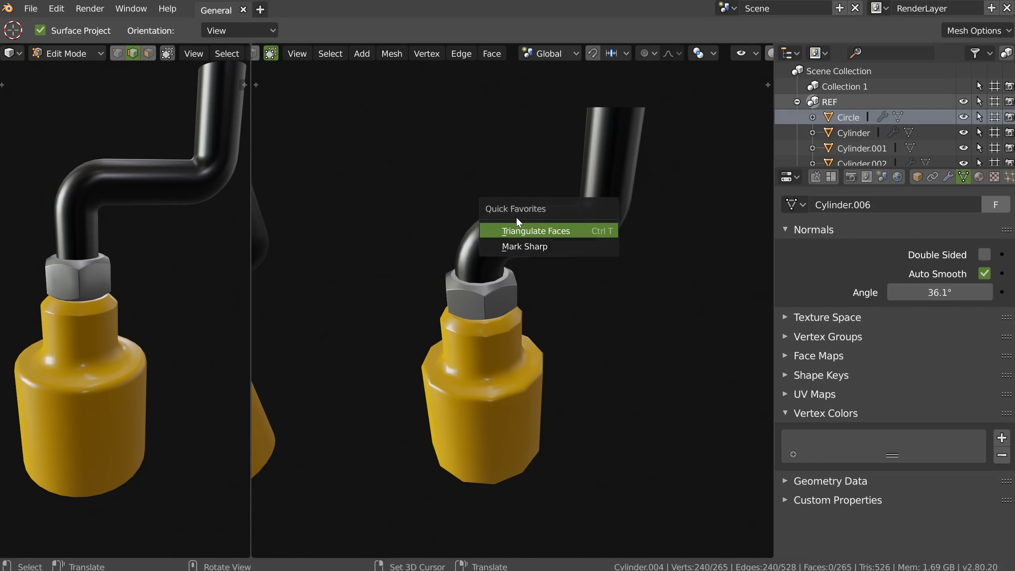
click(550, 233)
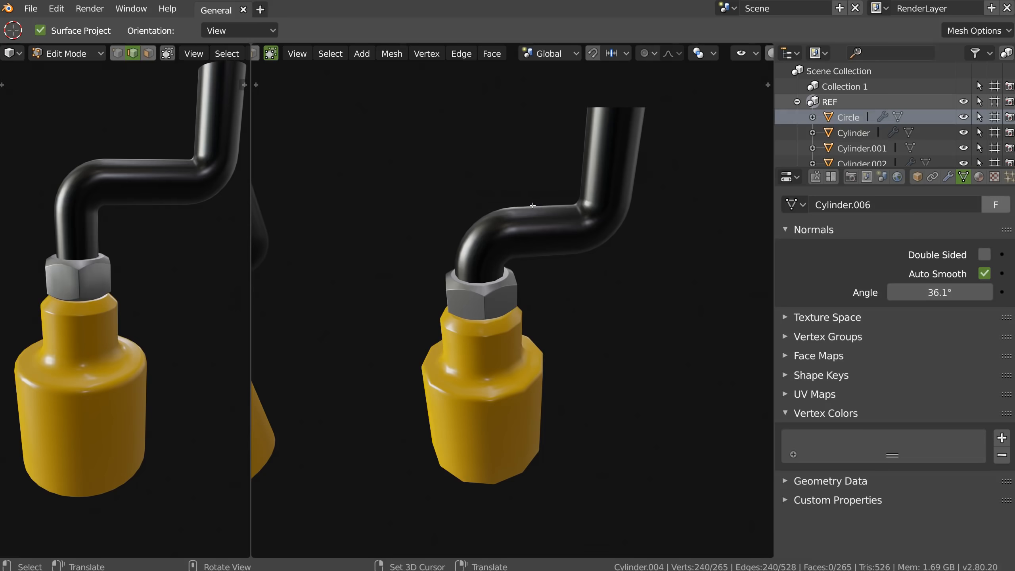
middle_drag(502, 284, 481, 274)
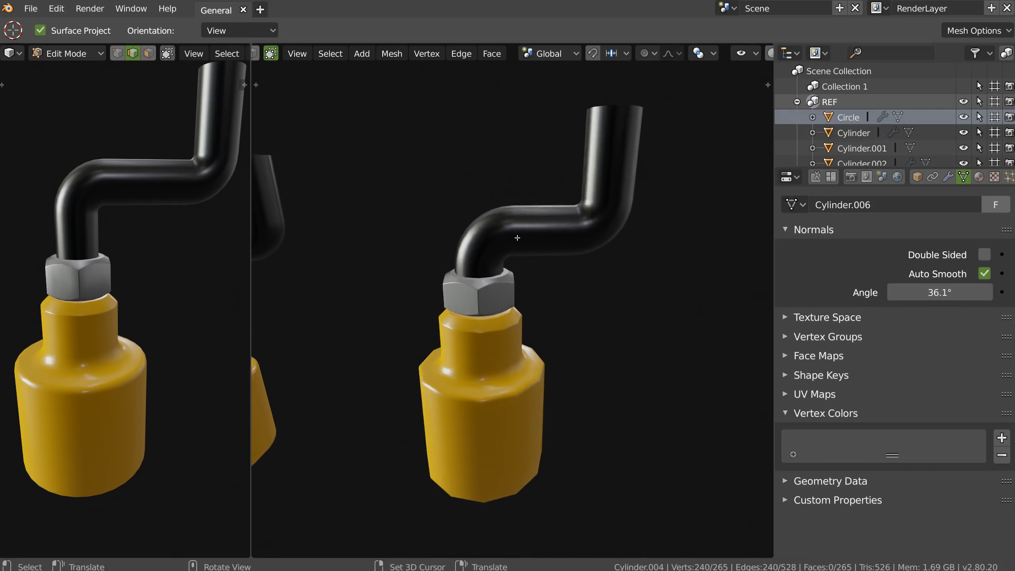
middle_drag(517, 237, 520, 244)
key(q)
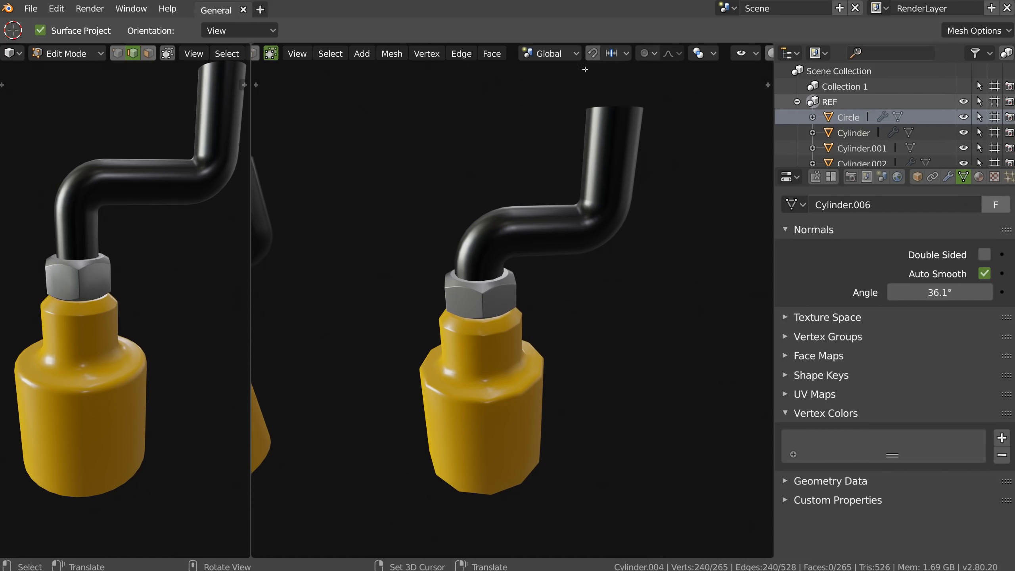
Turn on the overlays in the main viewport and look through the overlay options.
scroll(507, 46, right, 6)
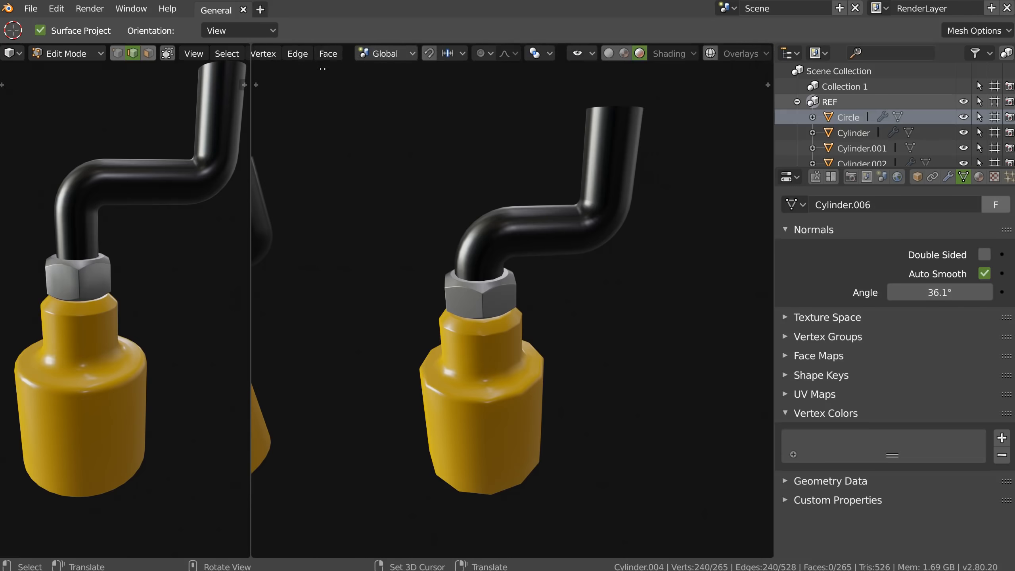
middle_drag(489, 51, 428, 59)
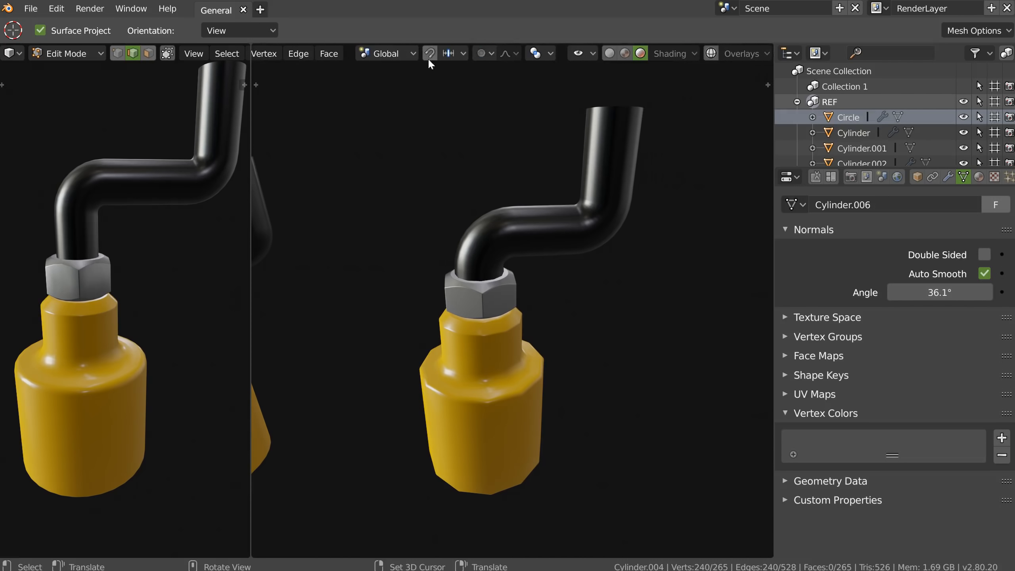
click(578, 53)
click(726, 52)
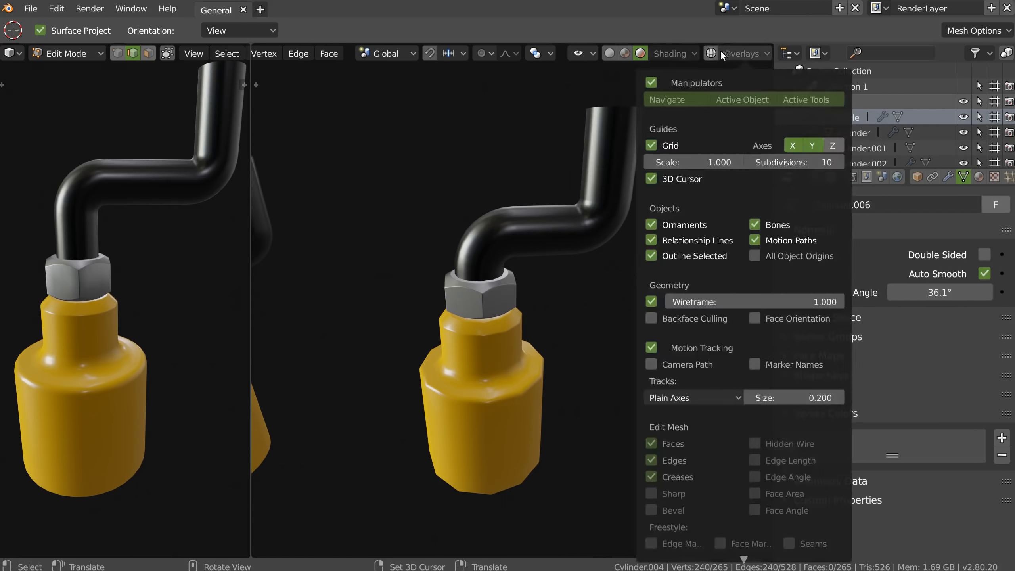
click(711, 53)
click(738, 54)
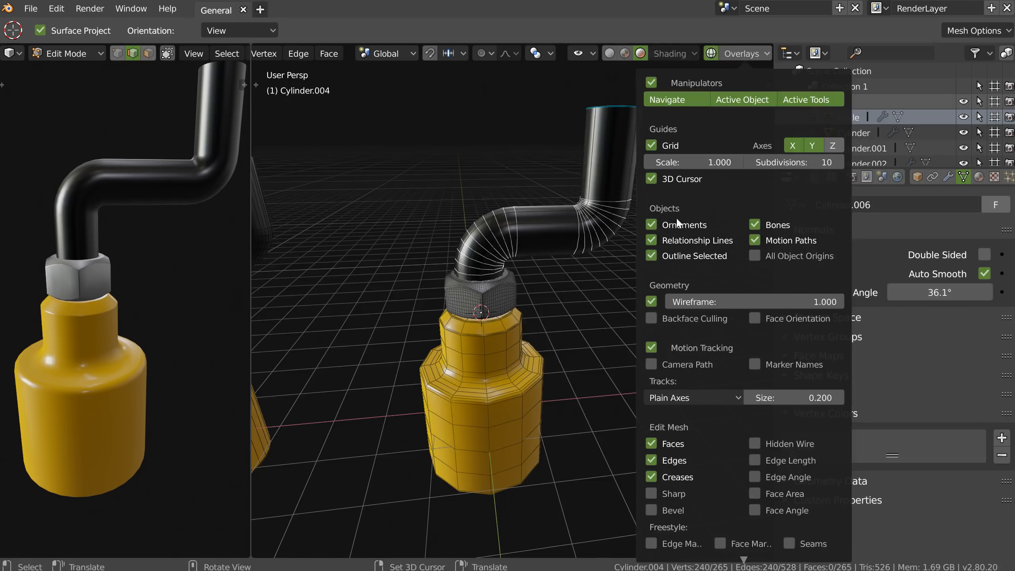
scroll(502, 222, down, 2)
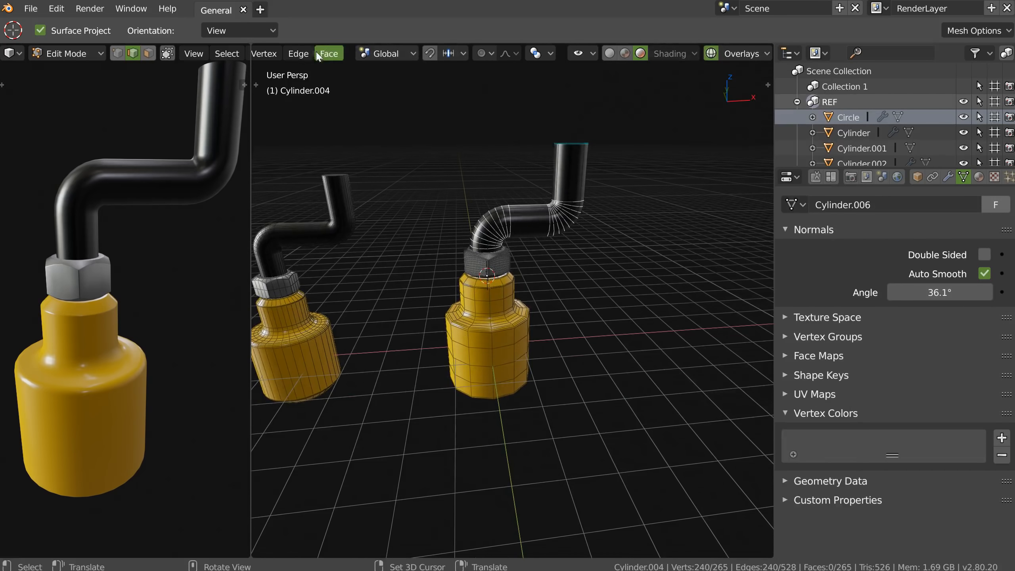
Add a camera in Object Mode, move it about 3 m along X, and turn off the Ornaments overlay.
key(Tab)
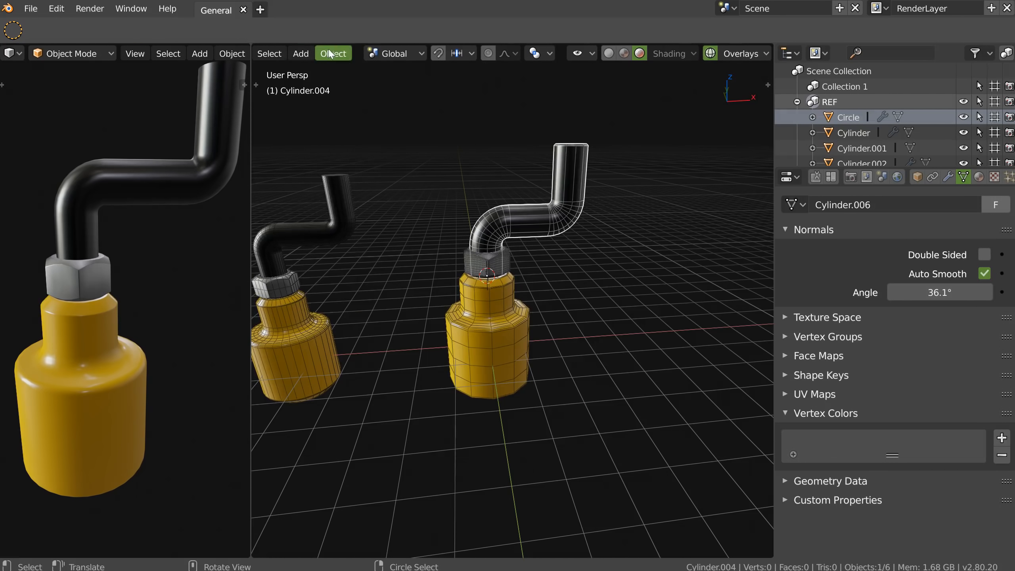
click(300, 53)
click(336, 229)
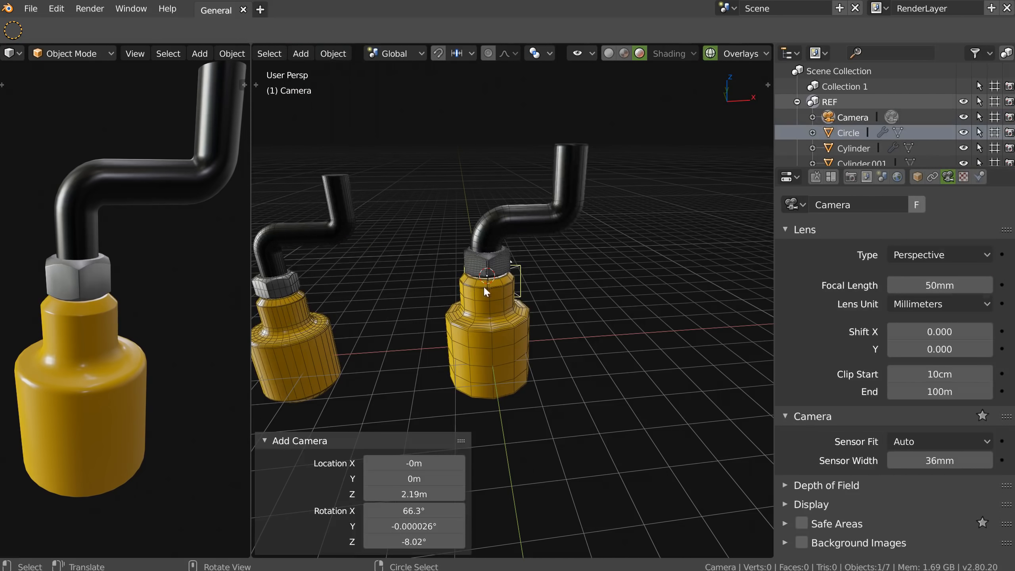
key(g)
click(579, 288)
click(736, 54)
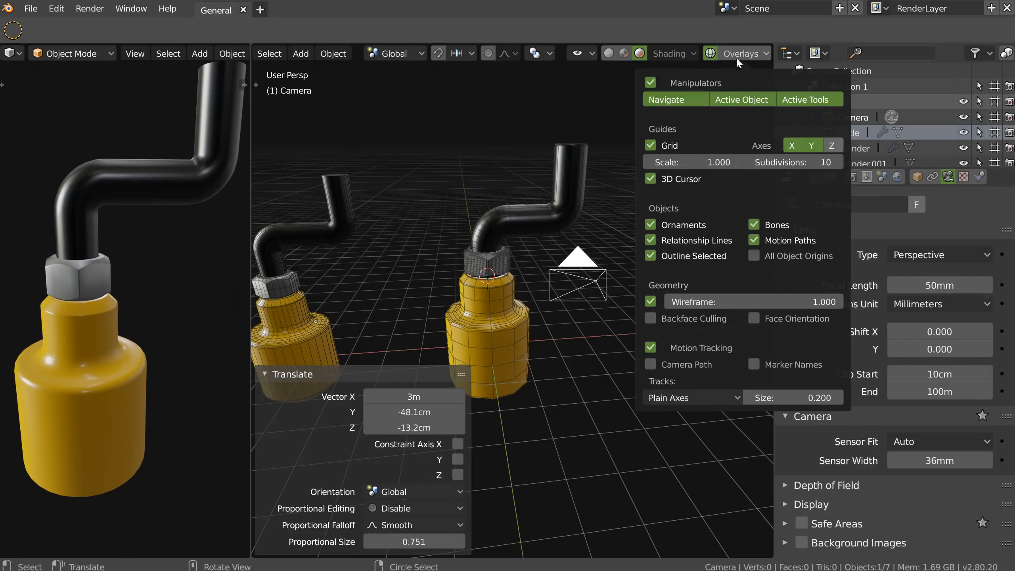
click(650, 225)
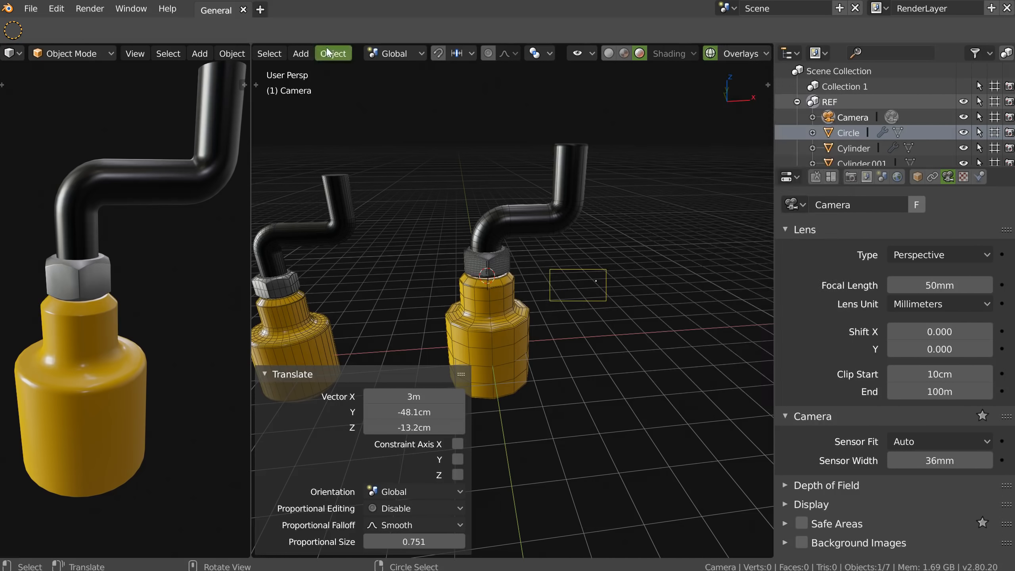
Add a point light and move it about -1.09 m in X, 1.2 m in Y and 2.37 m in Z.
click(300, 53)
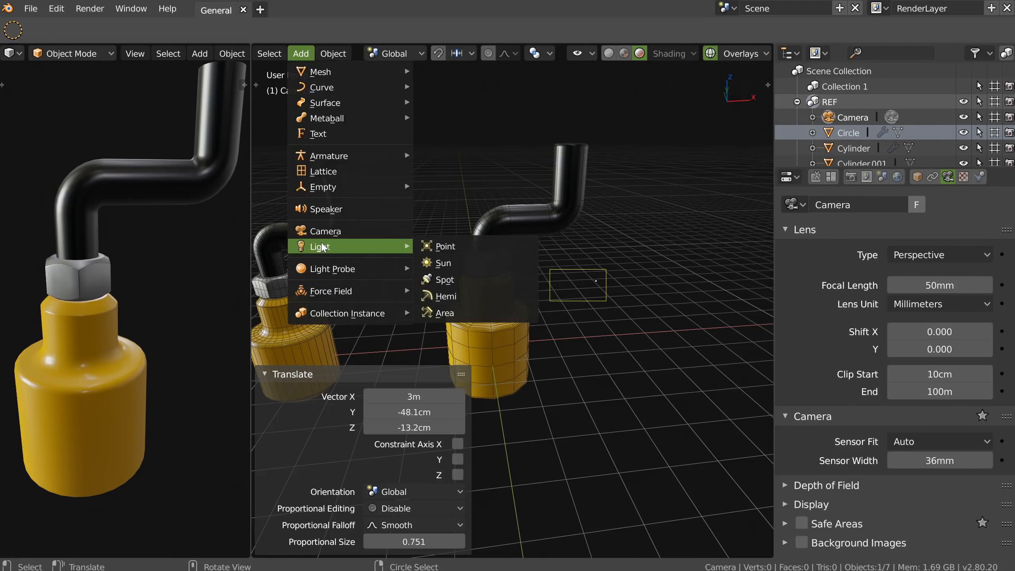
mouse_move(333, 246)
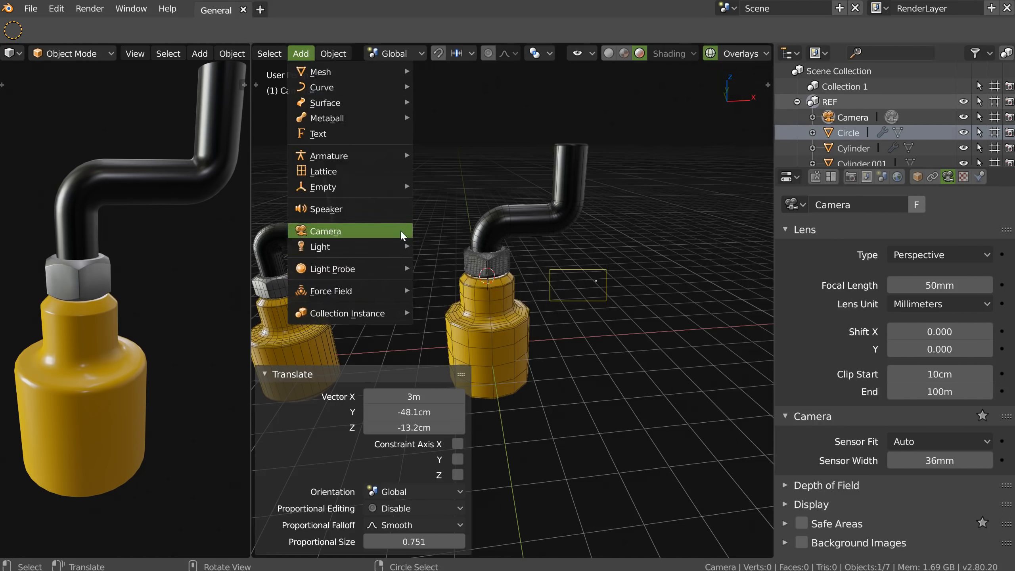
click(452, 246)
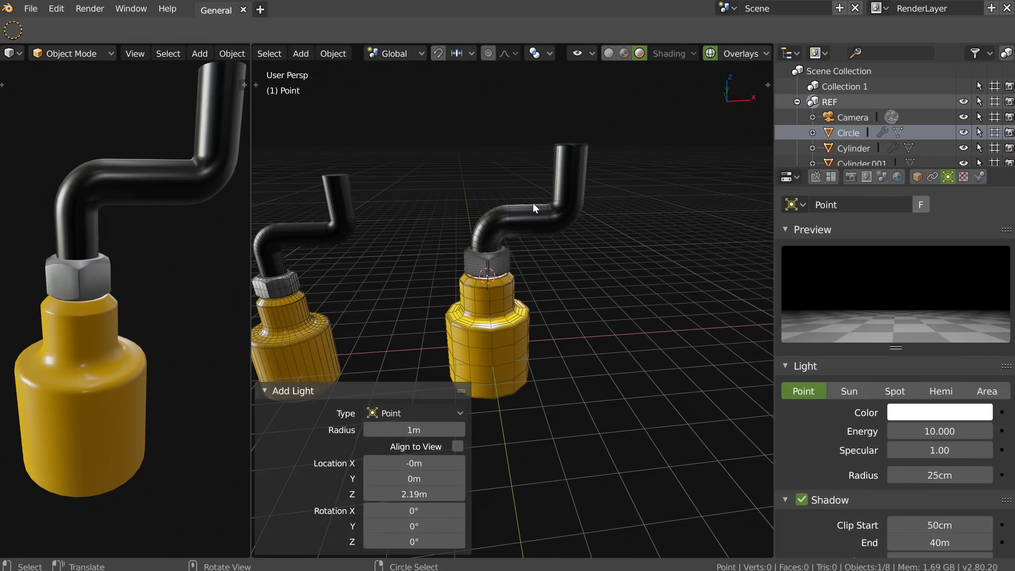
key(g)
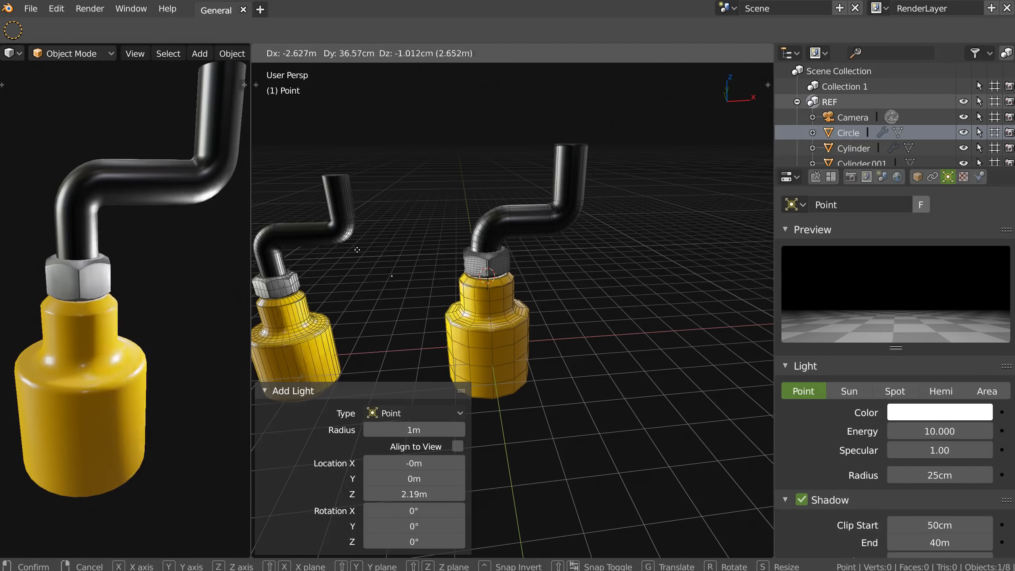
click(442, 183)
Toggle the Ornaments overlay to compare the camera and light symbols, leaving it enabled.
click(739, 53)
click(652, 225)
click(654, 227)
click(653, 229)
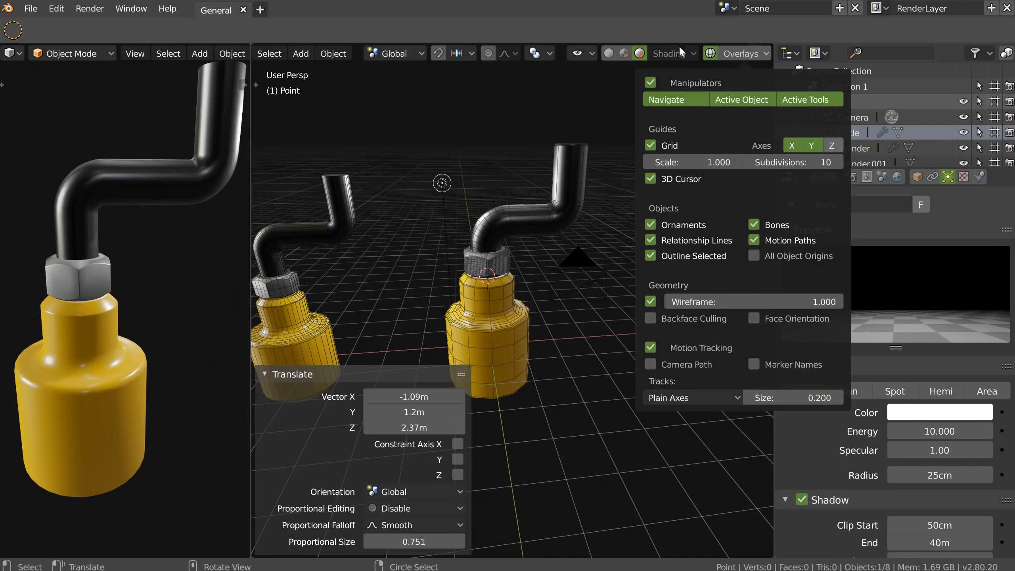
Make lamps unselectable in the main viewport and select the bent pipe of the low-poly model.
click(577, 53)
click(579, 55)
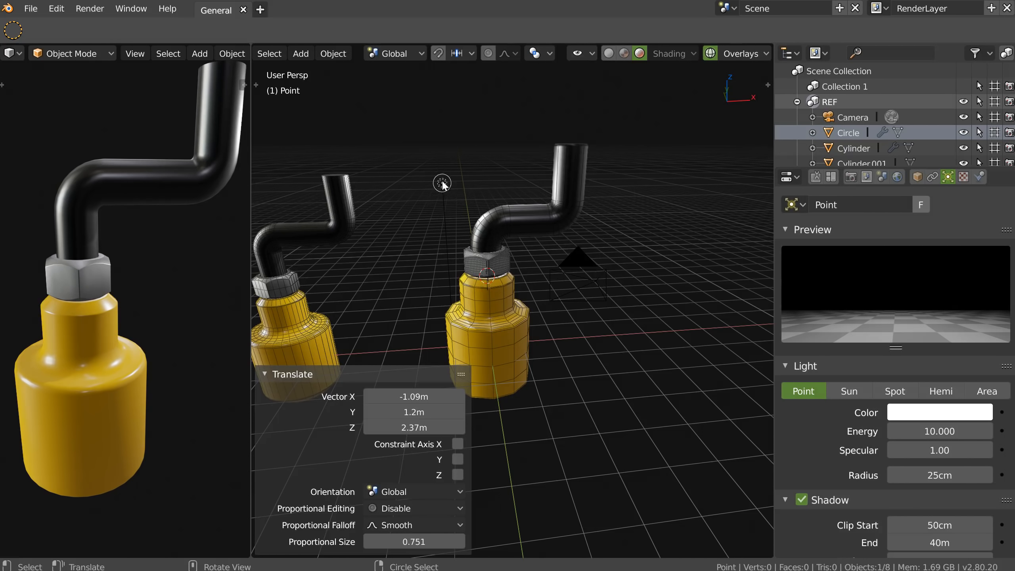
click(537, 220)
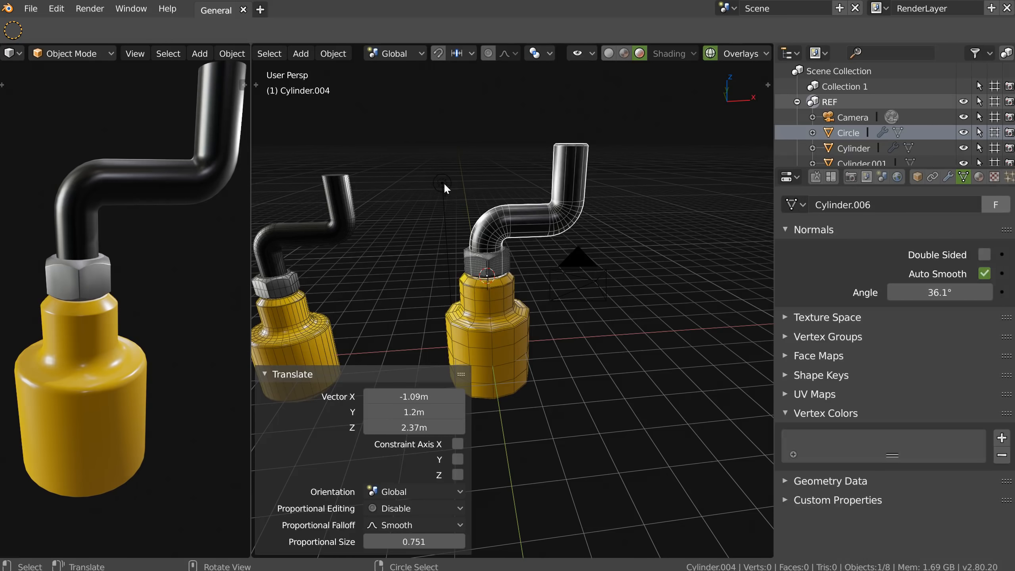
Hide the Lamp object type in the main viewport and show it again.
click(577, 57)
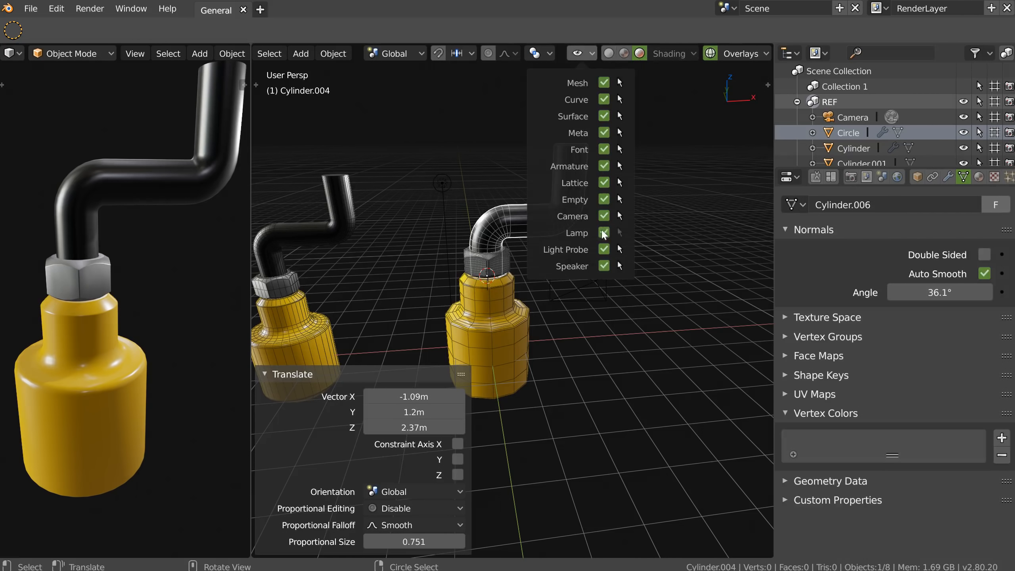
click(604, 233)
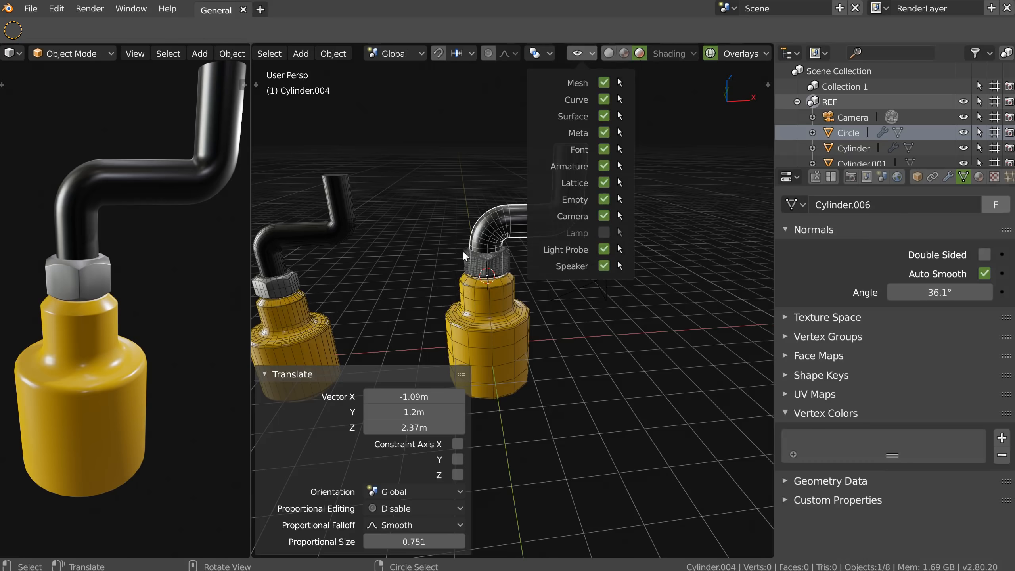
click(604, 233)
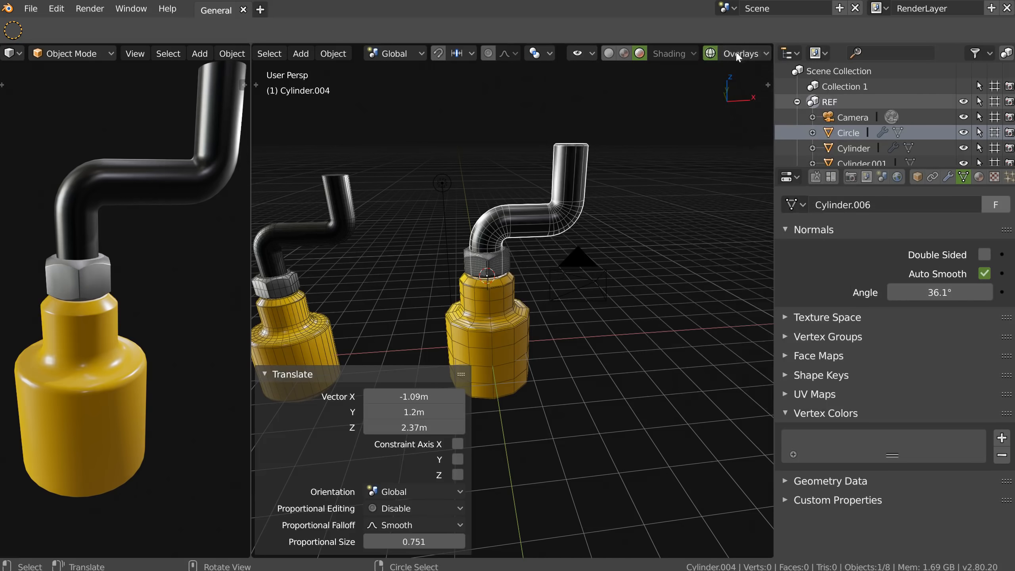
Toggle the Ornaments overlay off and on, and review the object type visibility and selectability options.
click(738, 57)
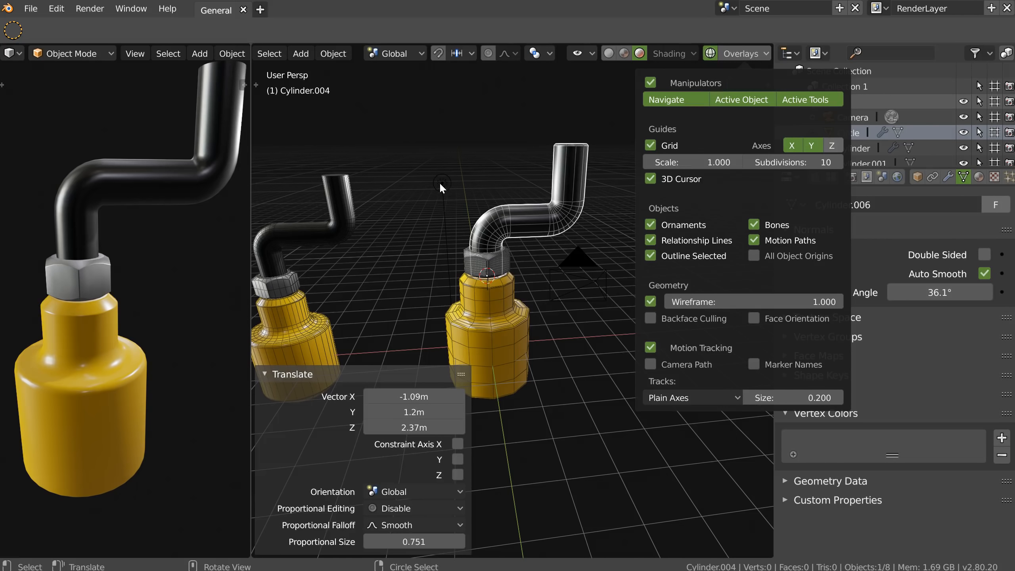
click(651, 225)
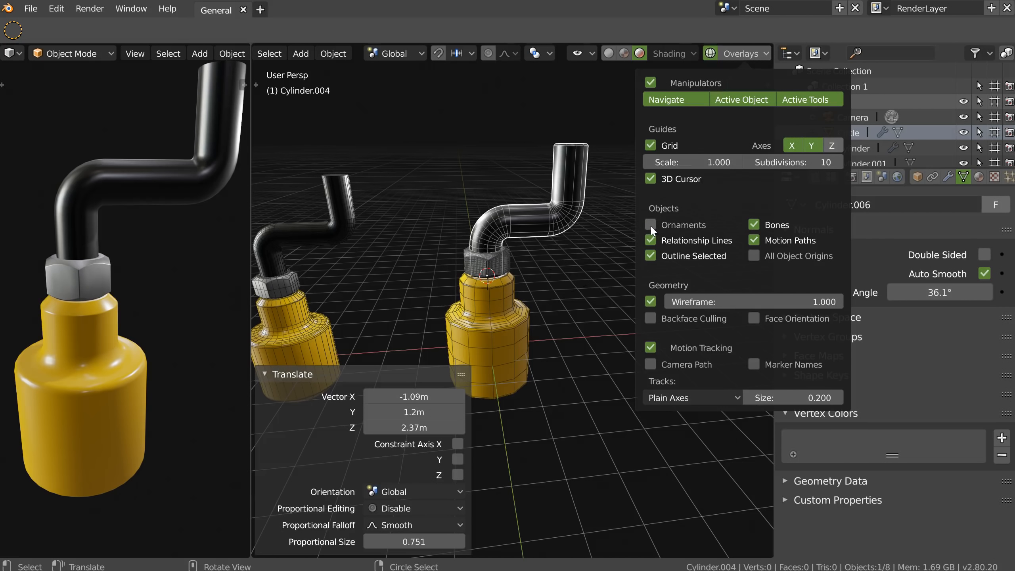
click(651, 224)
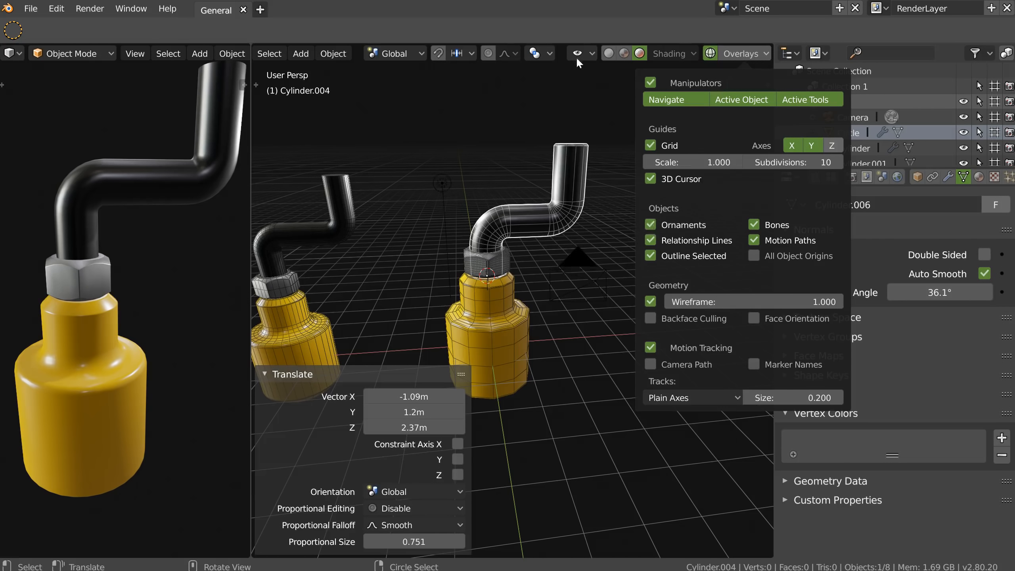
click(575, 56)
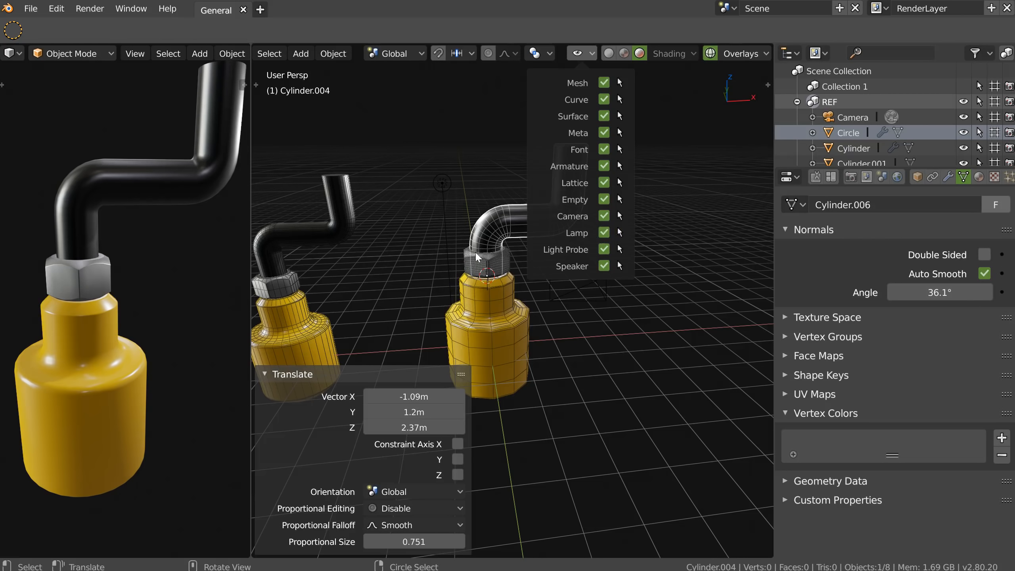
Collapse the Translate operator settings and turn off the Wireframe overlay in the main viewport.
click(264, 375)
click(276, 380)
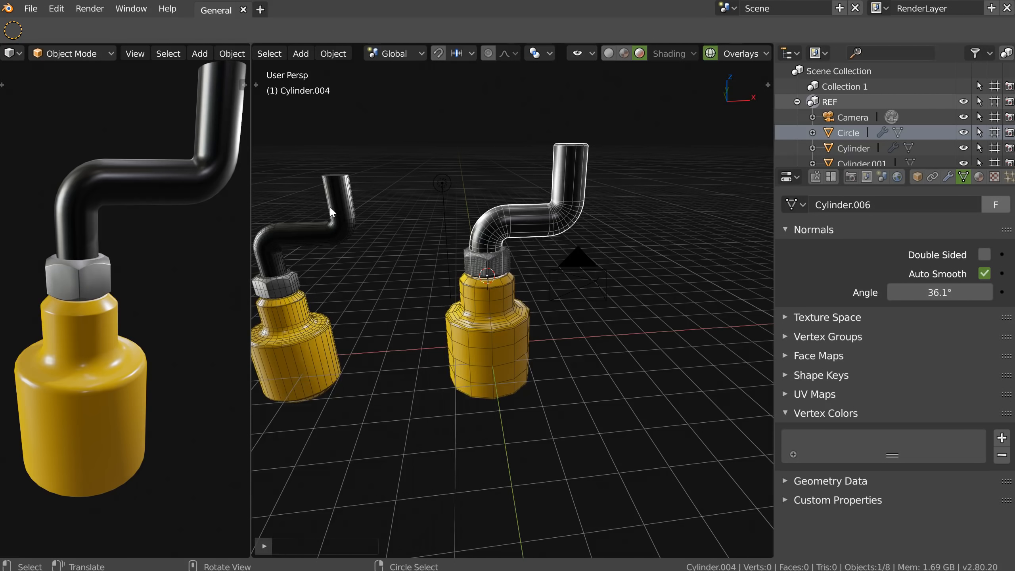
mouse_move(535, 239)
middle_down()
mouse_move(552, 234)
mouse_move(548, 252)
middle_up()
click(626, 54)
click(639, 53)
scroll(507, 236, up, 6)
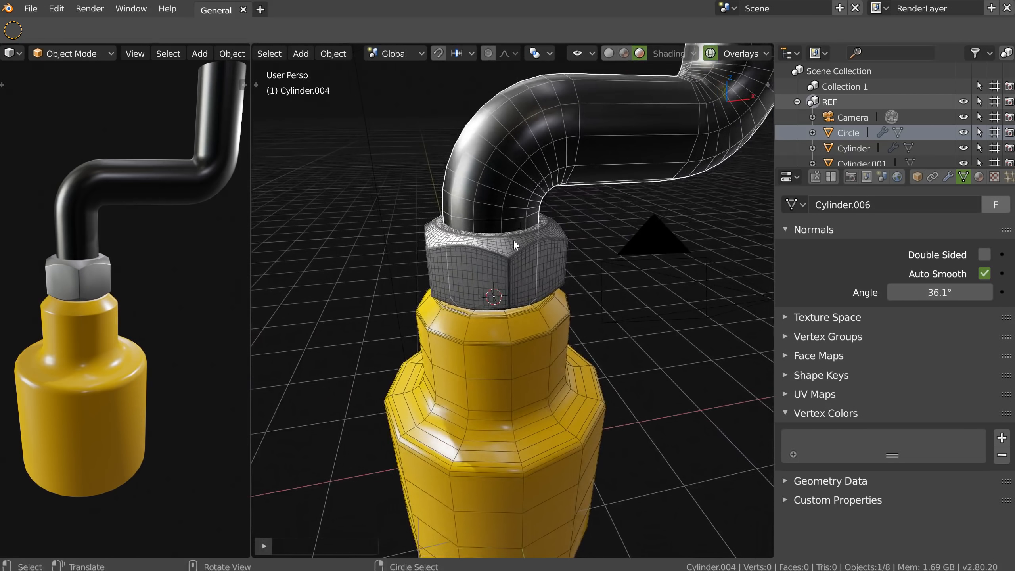
click(741, 54)
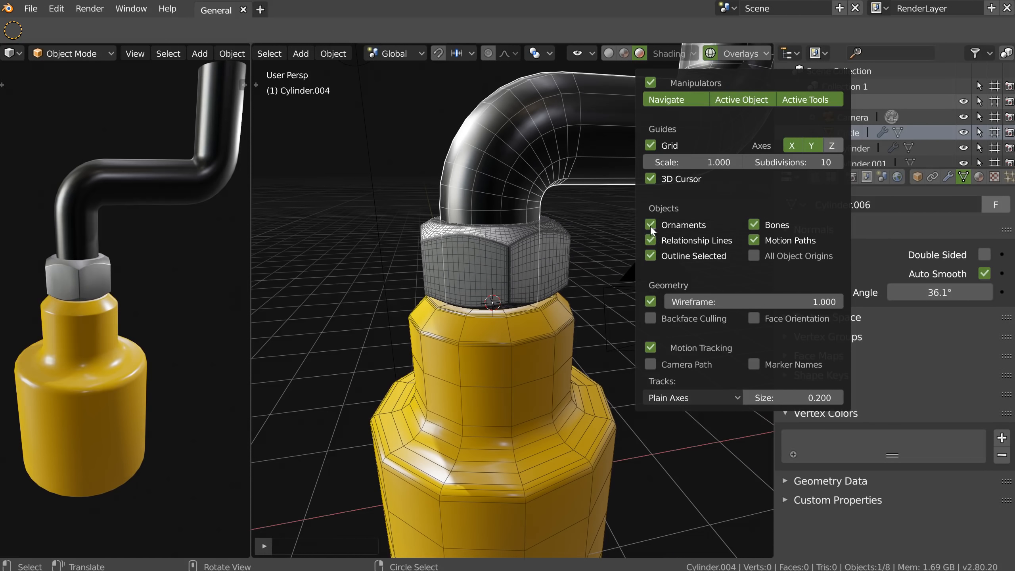
click(648, 301)
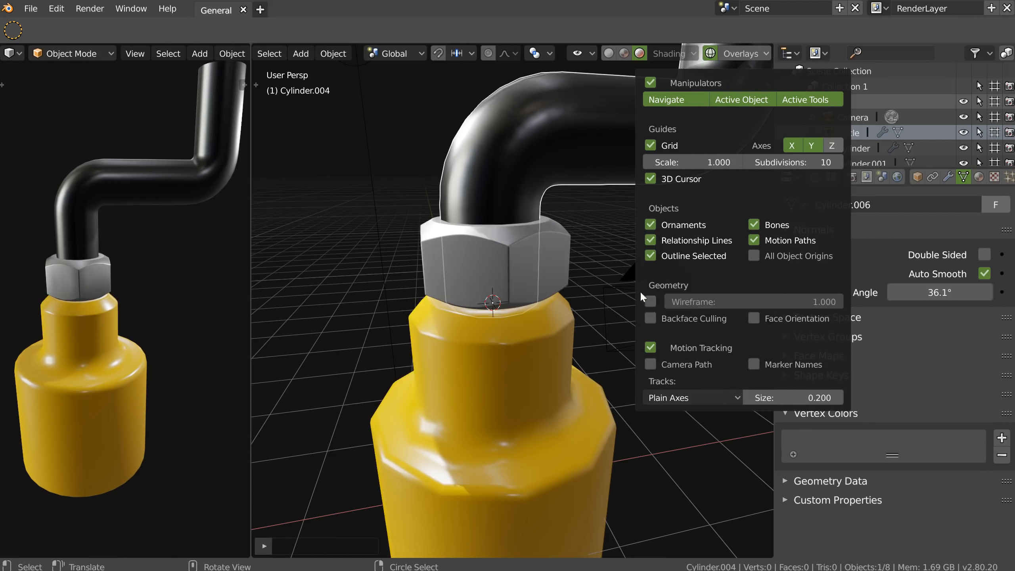
middle_drag(427, 277, 692, 80)
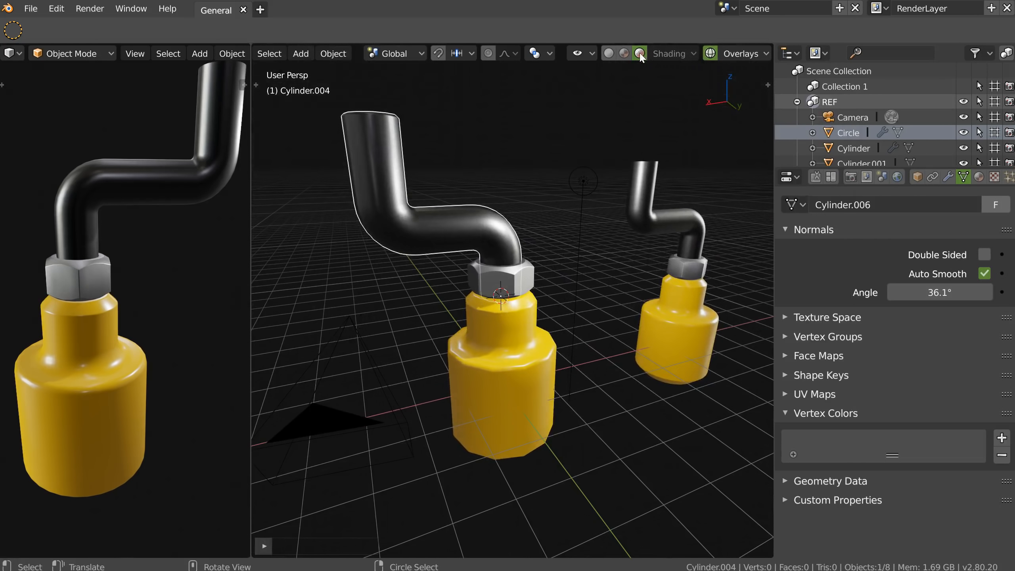
Switch the main viewport to LookDev shading with the Tufts-Pa.. environment rotated to -73.8° and Scene Lights enabled.
click(624, 53)
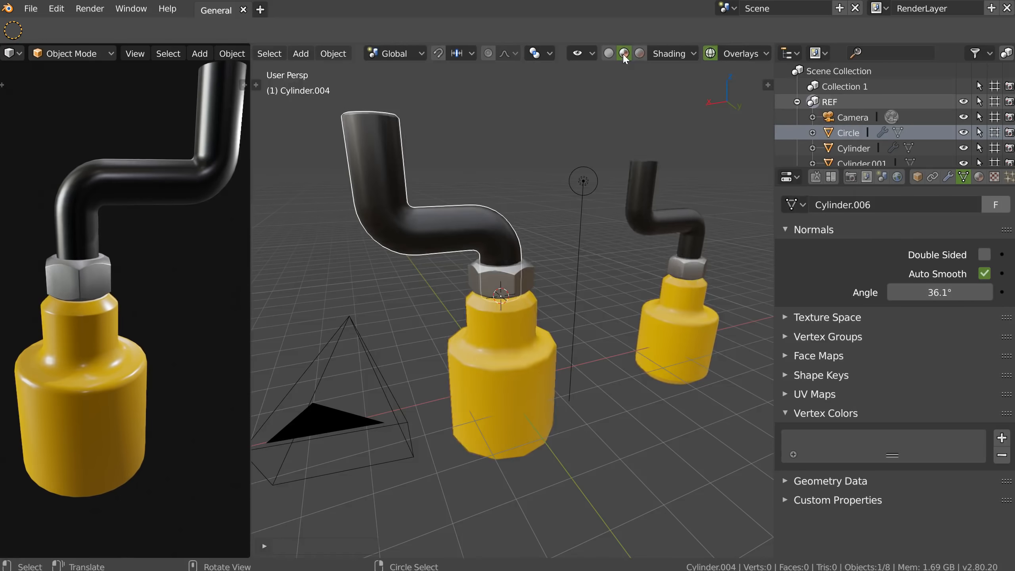
click(664, 54)
drag(632, 226, 739, 225)
click(660, 170)
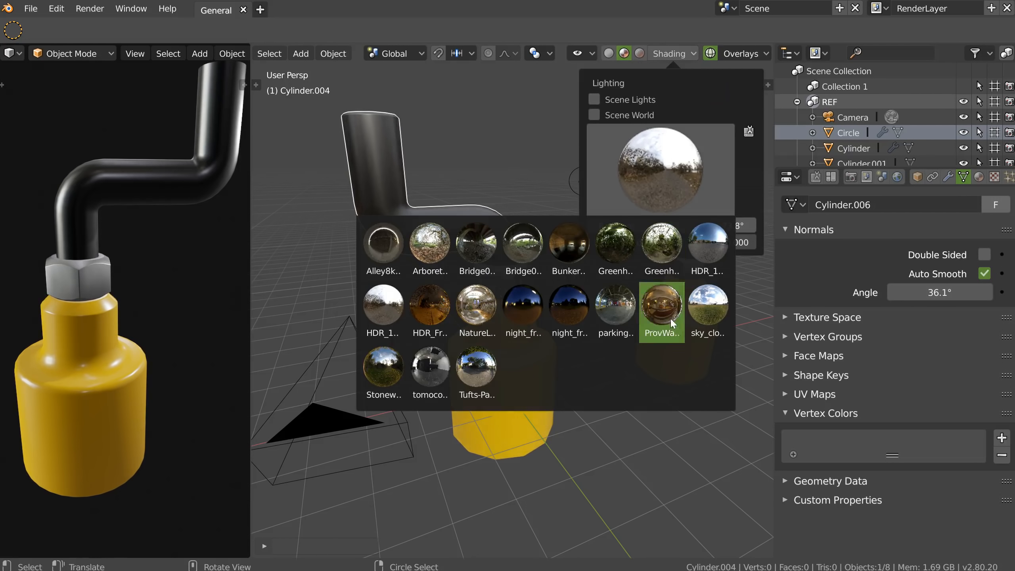
click(484, 386)
click(594, 99)
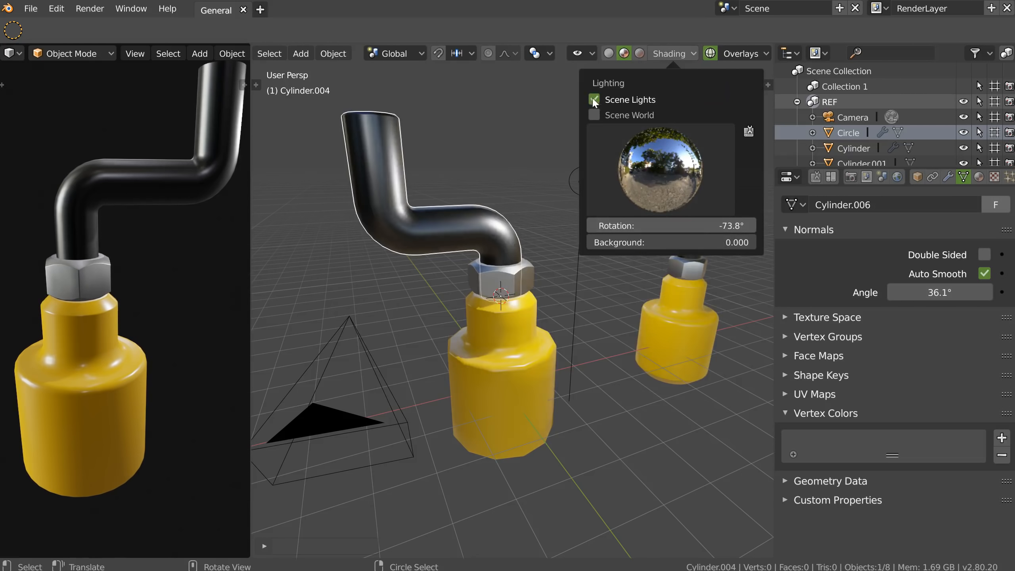
Toggle Scene World to compare the lighting, leave it off, and set the environment rotation to -61.3°.
click(594, 115)
click(667, 55)
click(666, 56)
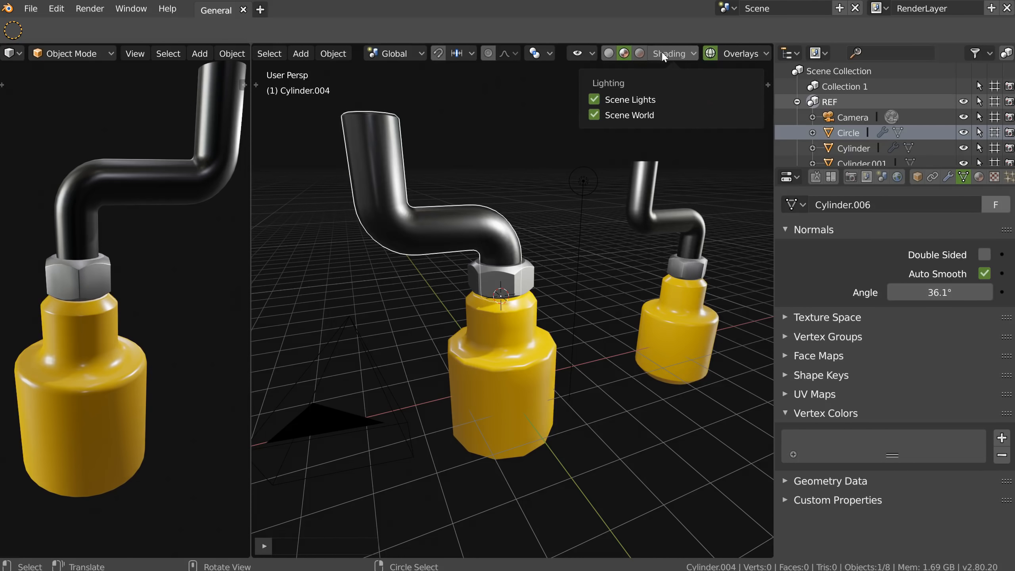
click(594, 115)
click(595, 115)
click(595, 114)
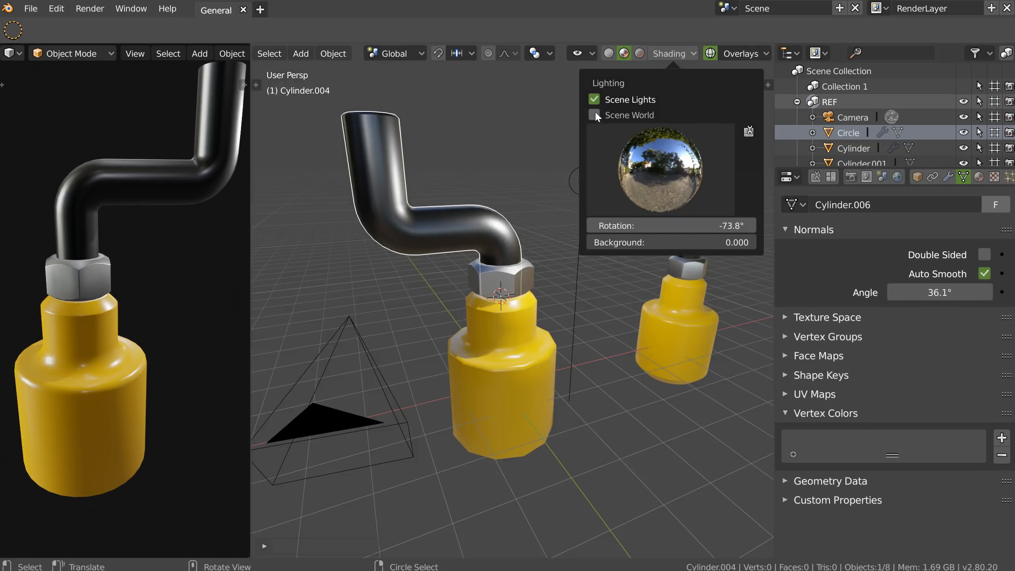
drag(623, 225, 669, 225)
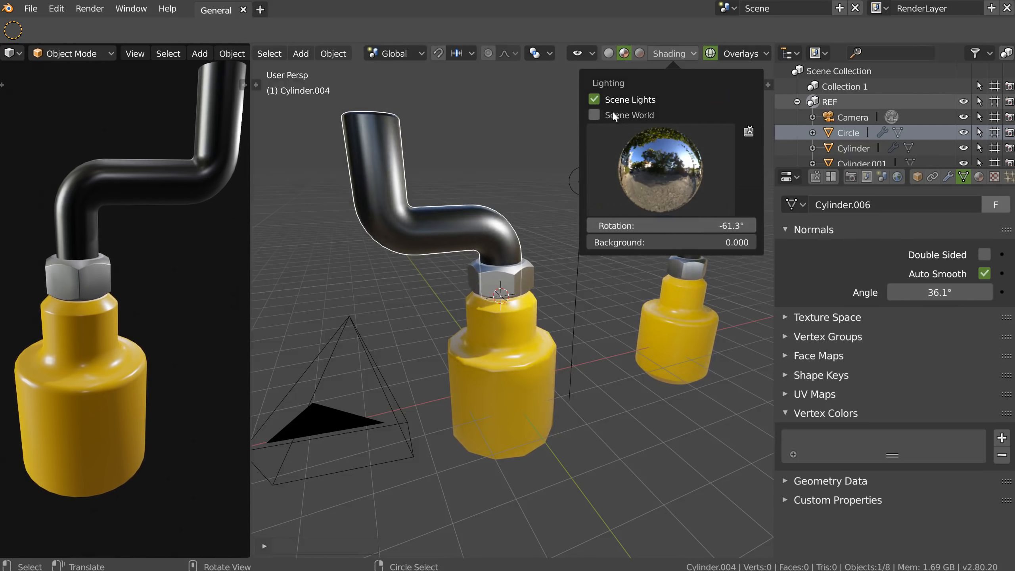
Compare the Rendered and LookDev shading of the main viewport, leaving it in Rendered shading.
click(740, 55)
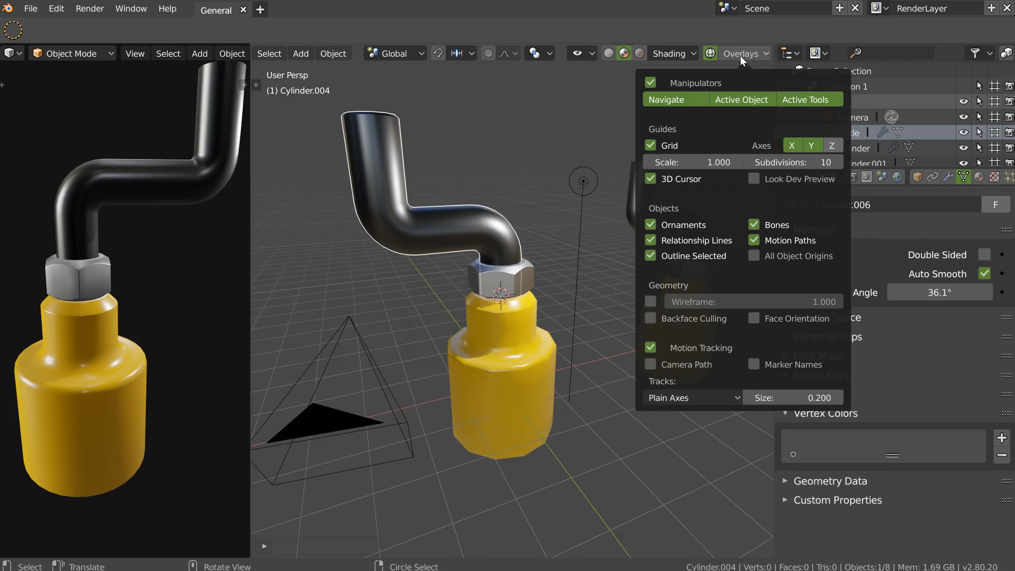
click(640, 54)
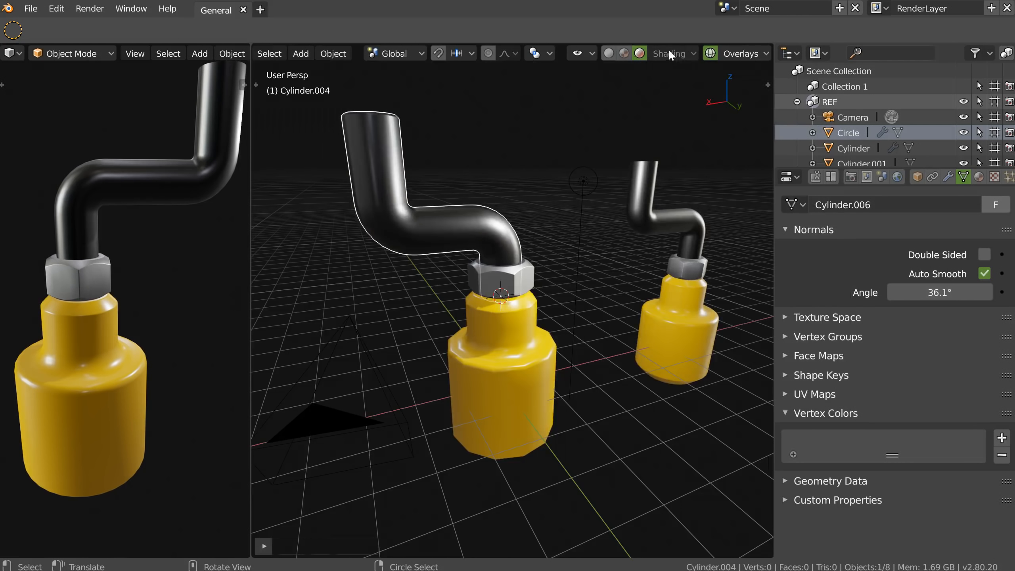
click(623, 53)
click(666, 54)
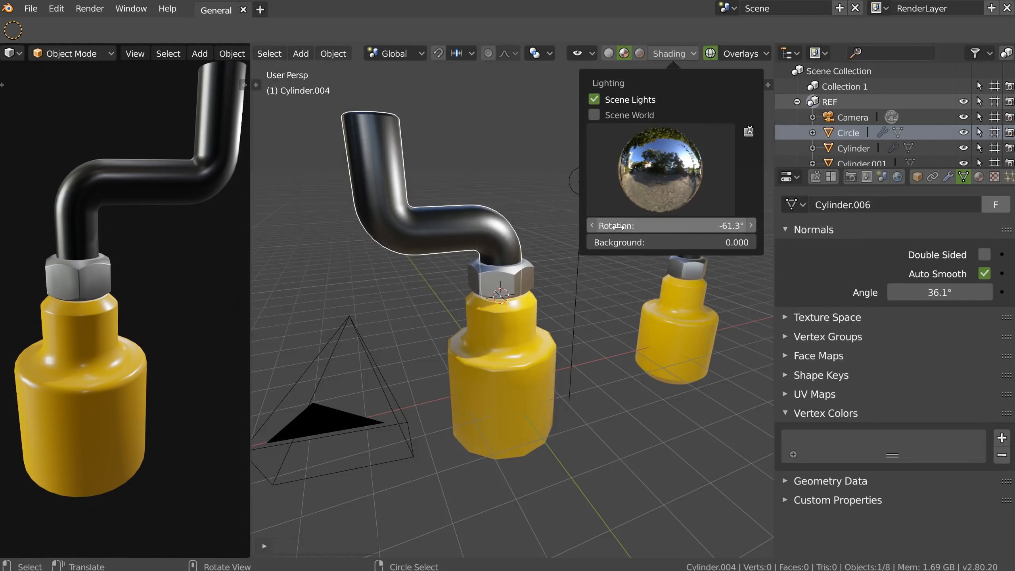
click(639, 53)
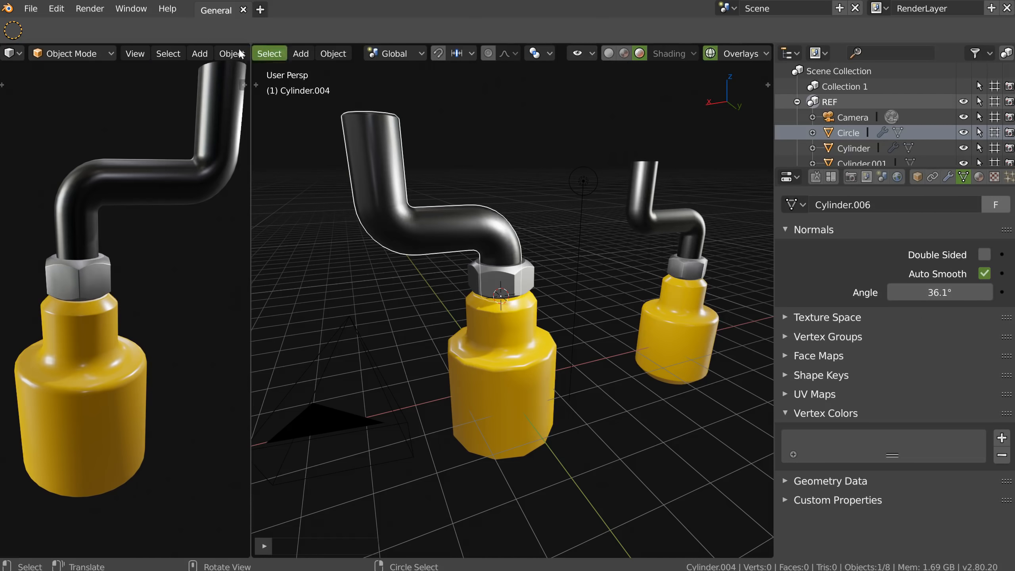
Change the narrow reference viewport to the Shader Editor showing the World nodes and hide its sidebar.
click(13, 53)
click(44, 144)
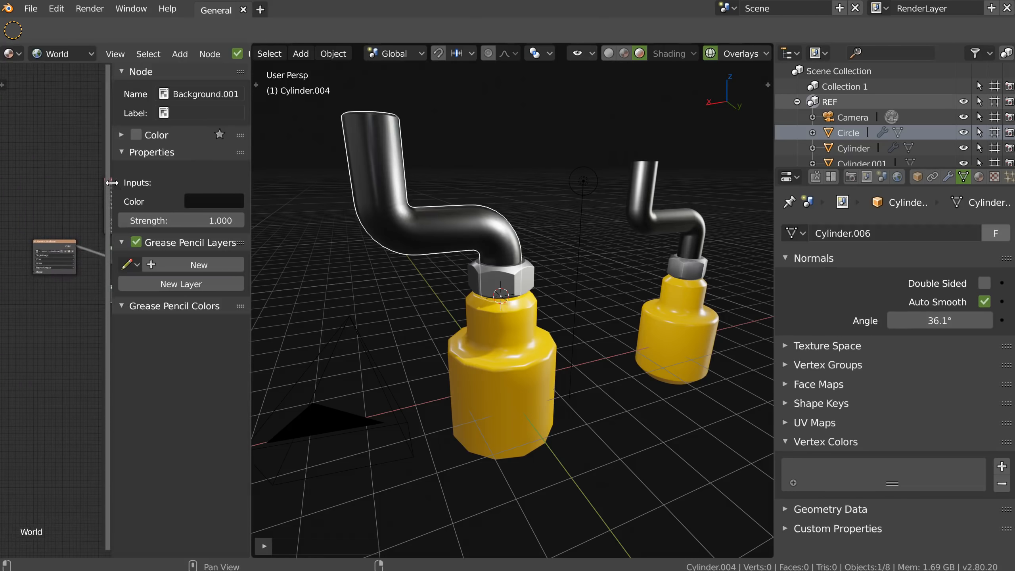
key(n)
scroll(168, 295, up, 3)
Add the Mapping node to the Quick Favorites and insert it from there before the environment texture node.
key(shift+a)
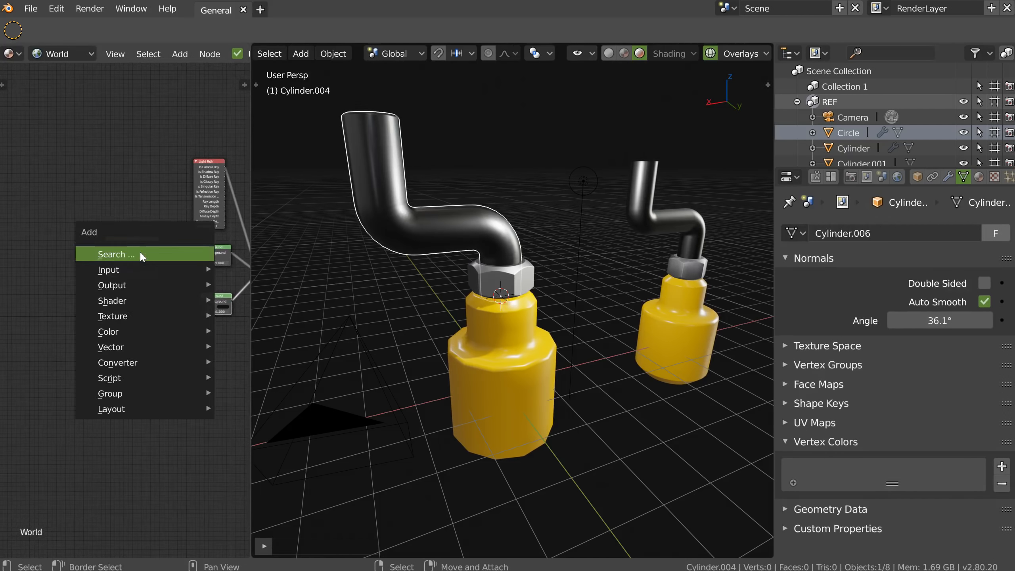
mouse_move(148, 347)
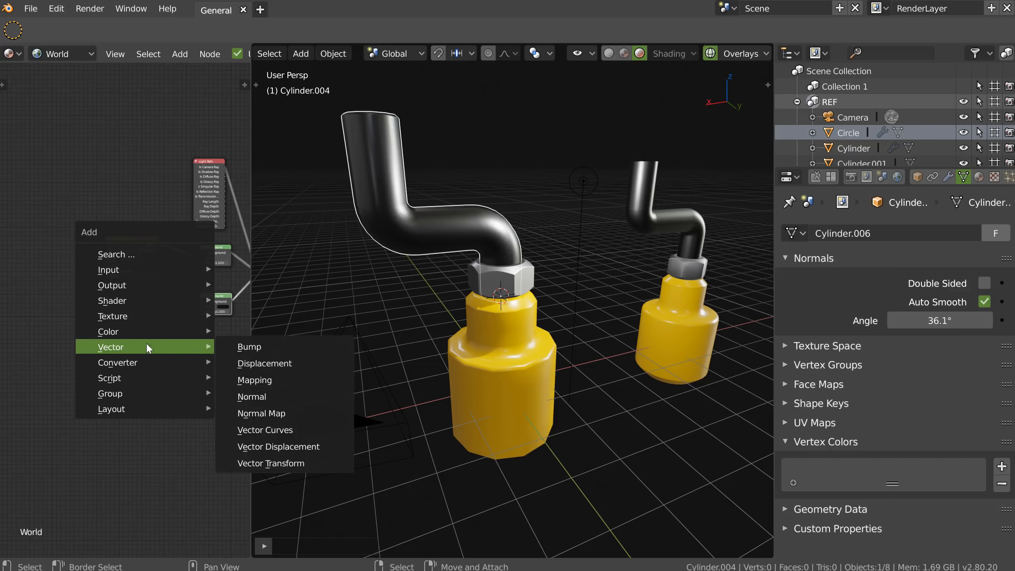
right_click(245, 383)
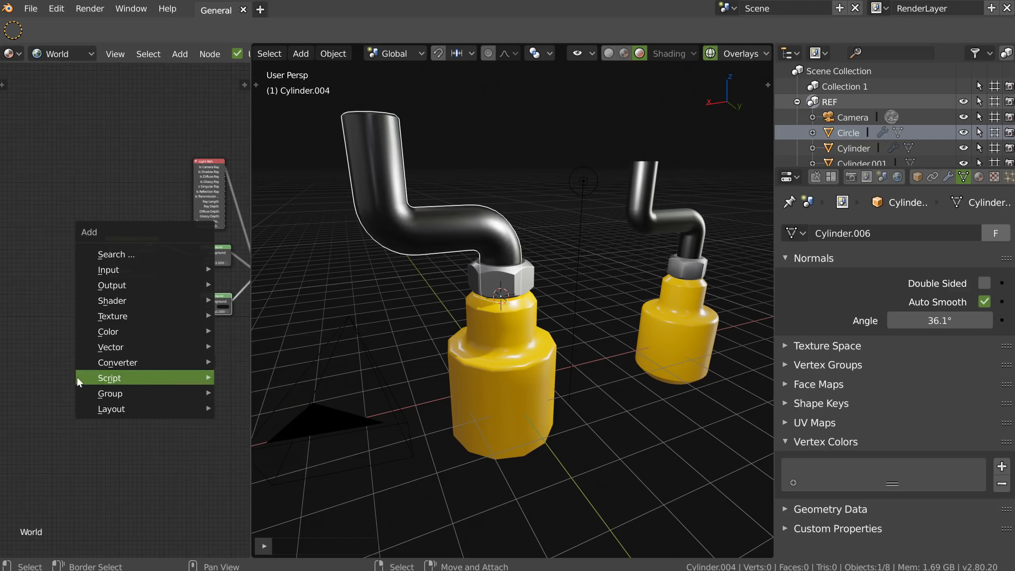
key(Escape)
key(q)
click(126, 314)
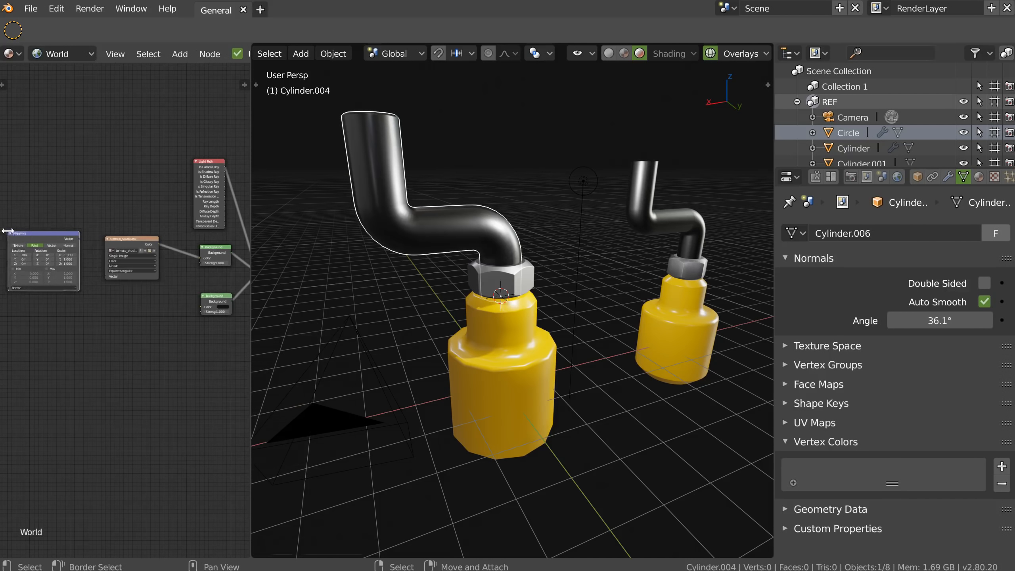
click(7, 231)
Connect the Mapping node's Vector output to the Vector input of the environment texture node.
scroll(7, 231, up, 2)
drag(94, 241, 128, 286)
drag(93, 242, 129, 291)
middle_drag(59, 293, 156, 301)
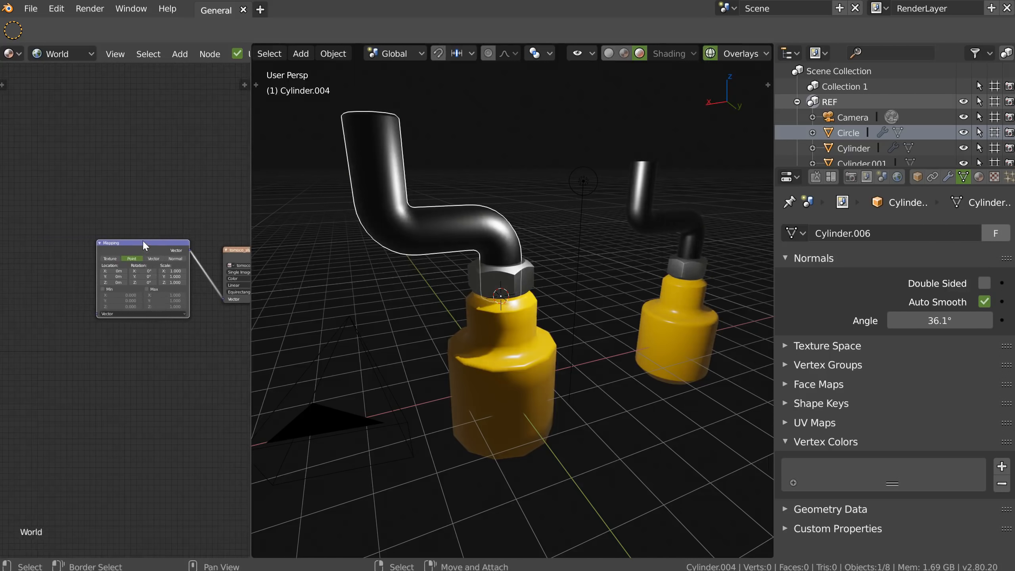
key(shift+a)
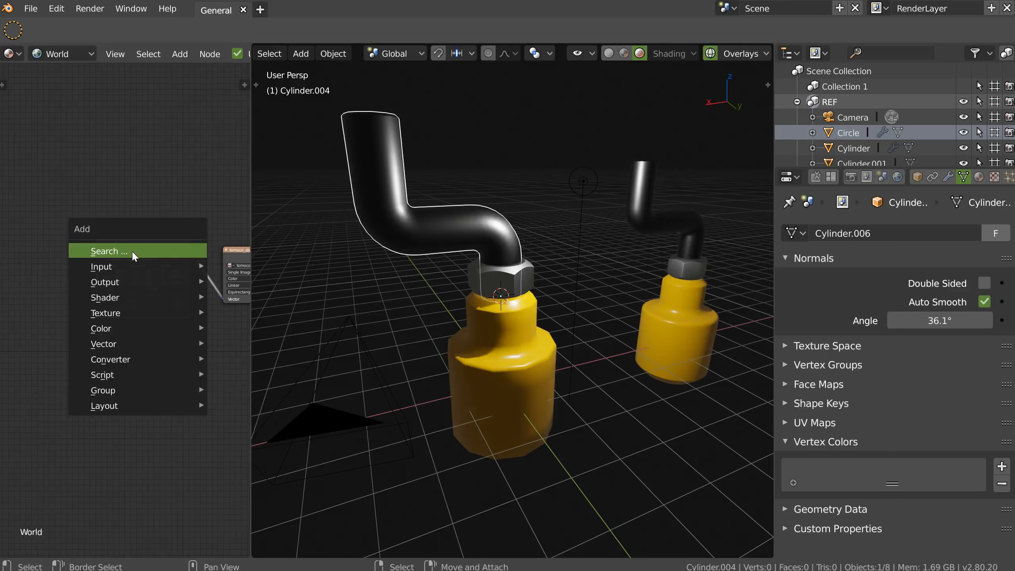
click(132, 251)
key(Escape)
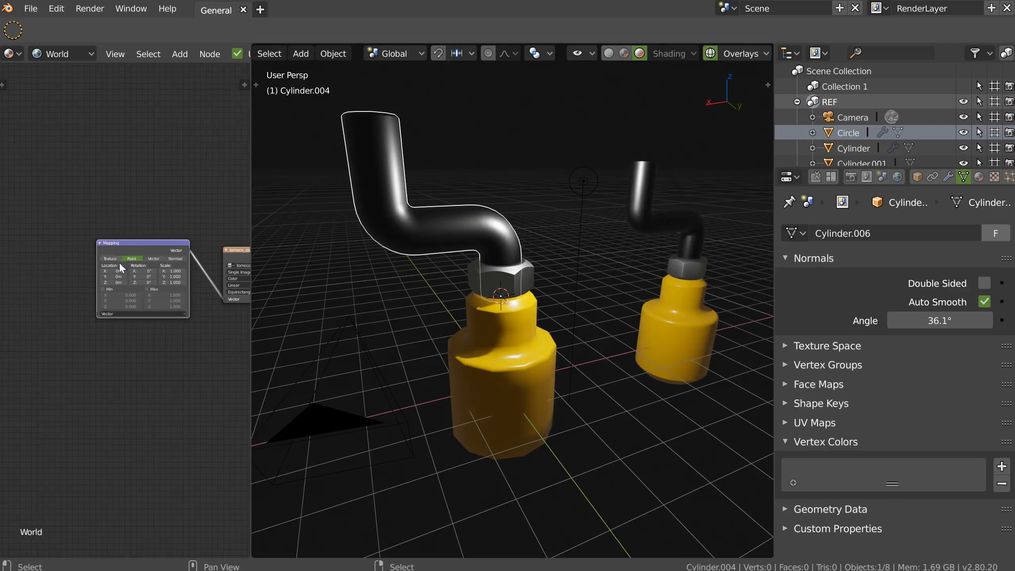
Add Texture Coordinate to the Favorites menu and place a Texture Coordinate node before the Mapping node.
key(shift+a)
mouse_move(89, 280)
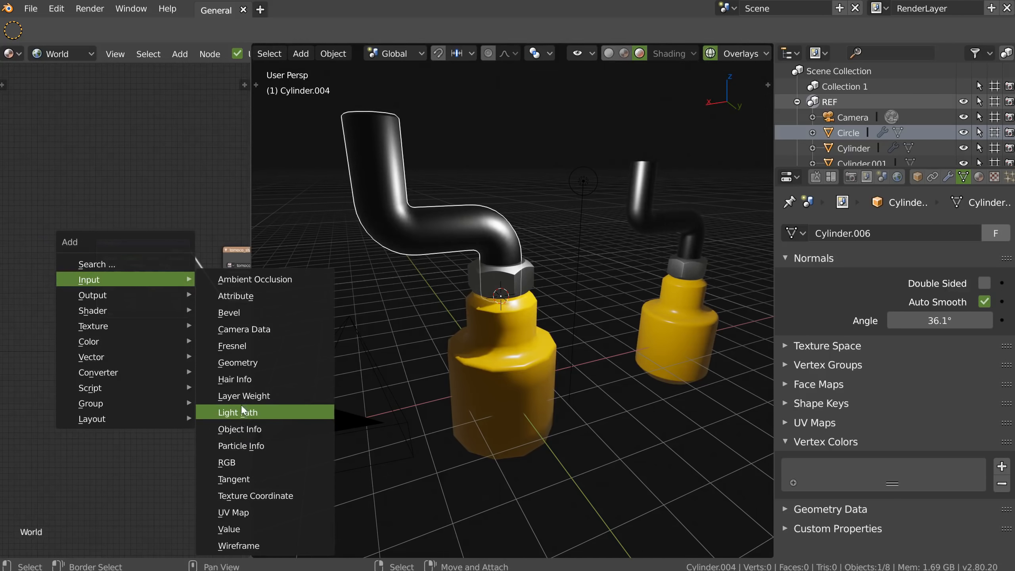
right_click(245, 499)
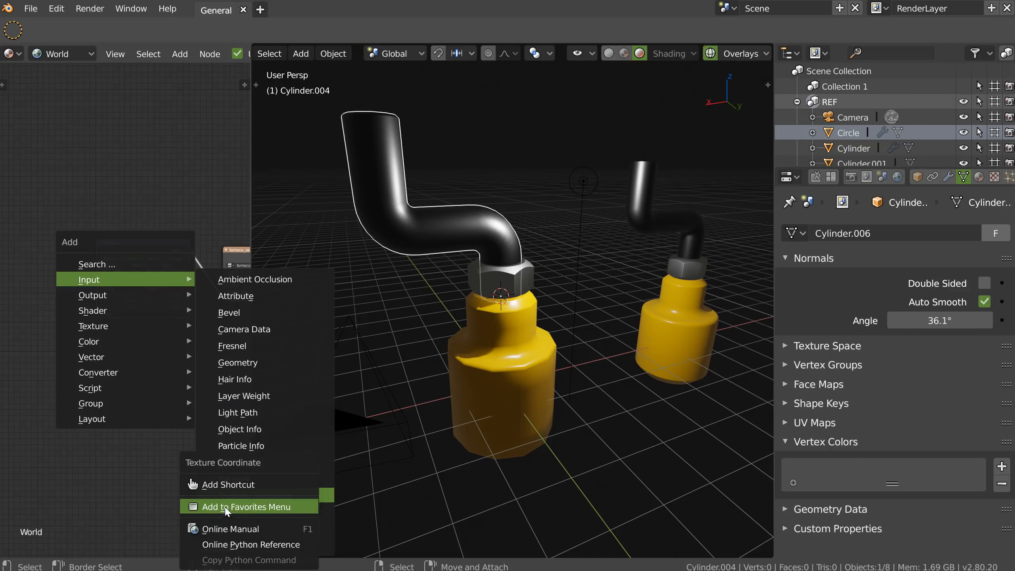
key(Escape)
click(240, 490)
click(32, 261)
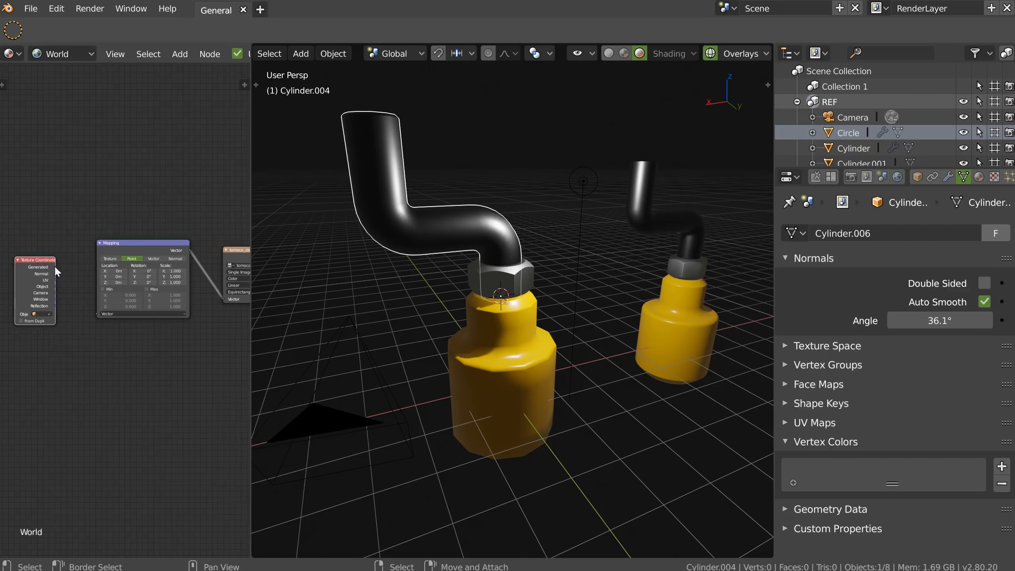
Connect the Texture Coordinate's Generated output to the Mapping node's Vector input and adjust the Mapping Z rotation to turn the environment lighting.
drag(55, 267, 97, 315)
drag(143, 282, 2, 286)
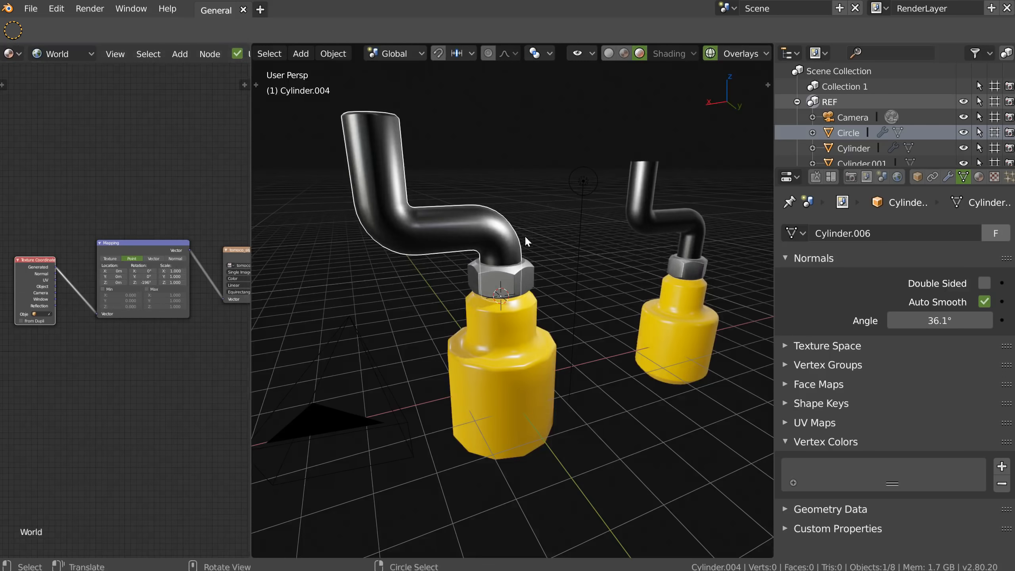
middle_drag(525, 237, 620, 181)
scroll(853, 127, down, 3)
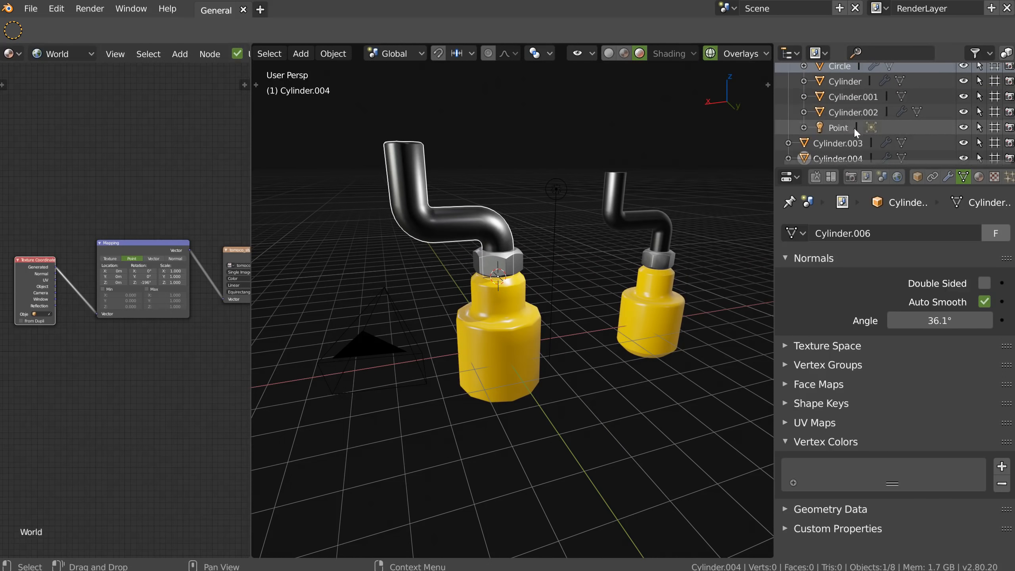
Hide the Point light in the REF collection and show it again to compare the model's lighting.
click(962, 127)
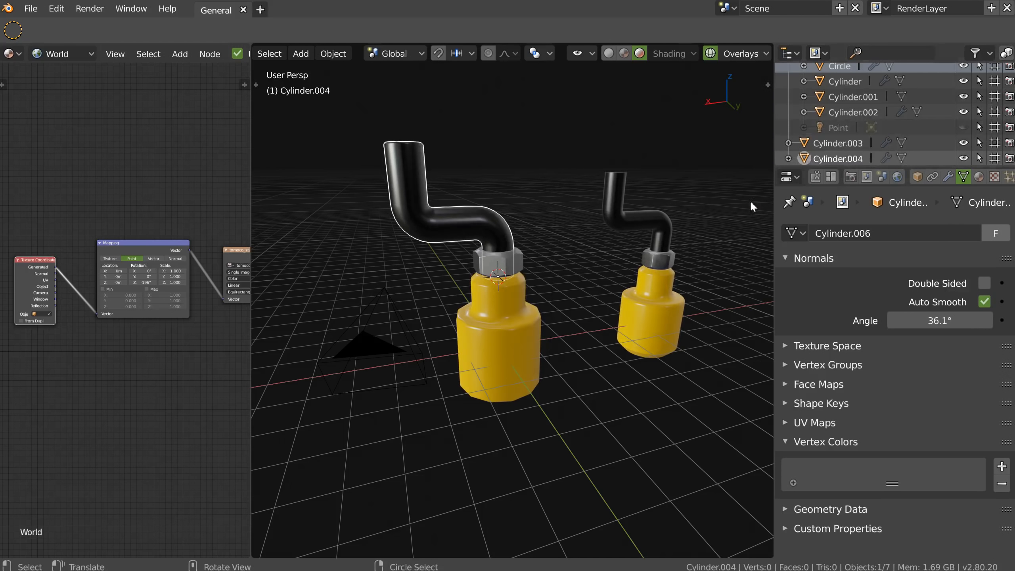
click(963, 129)
middle_drag(715, 240, 535, 225)
scroll(535, 225, up, 3)
scroll(525, 238, down, 3)
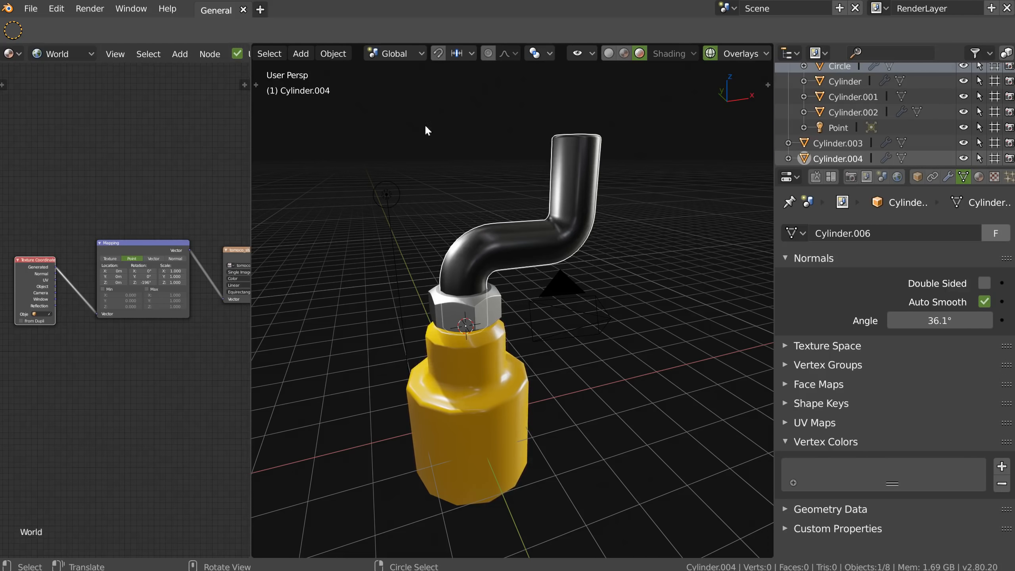
middle_drag(469, 267, 485, 292)
shift+middle_drag(460, 286, 449, 274)
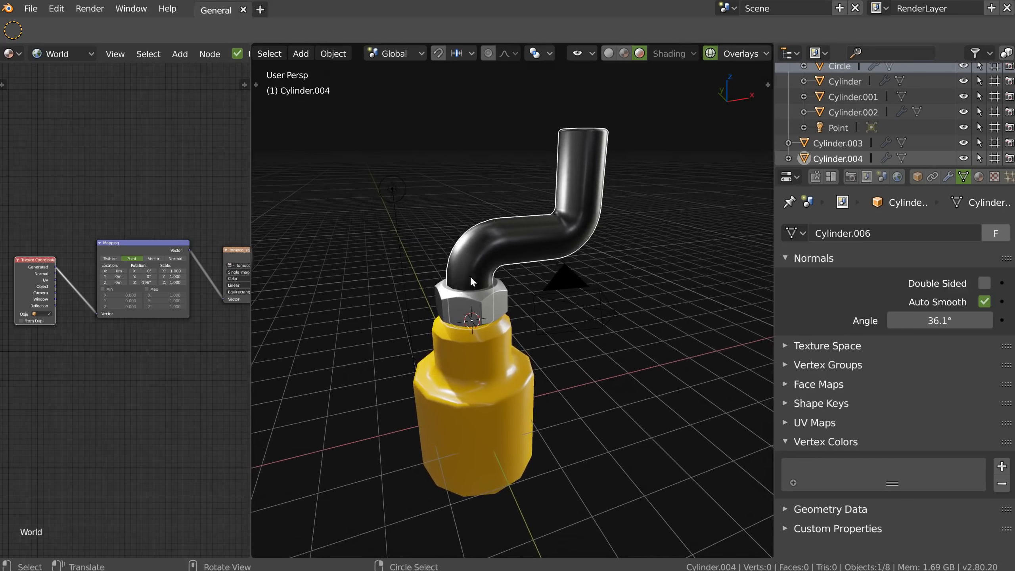
Move the Point light behind the models and duplicate it, placing the copy on the opposite side of them.
scroll(474, 274, down, 1)
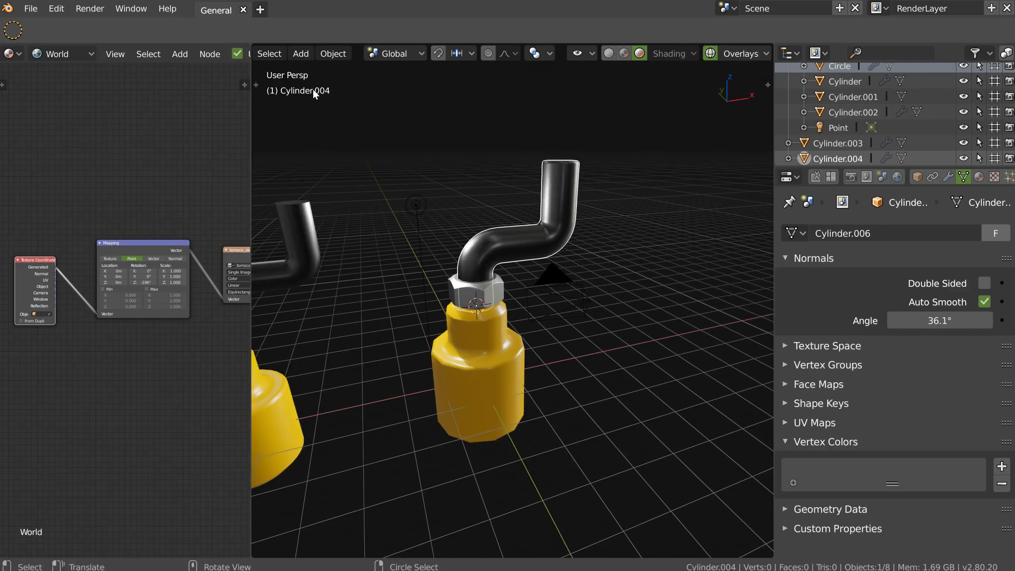
scroll(500, 258, down, 2)
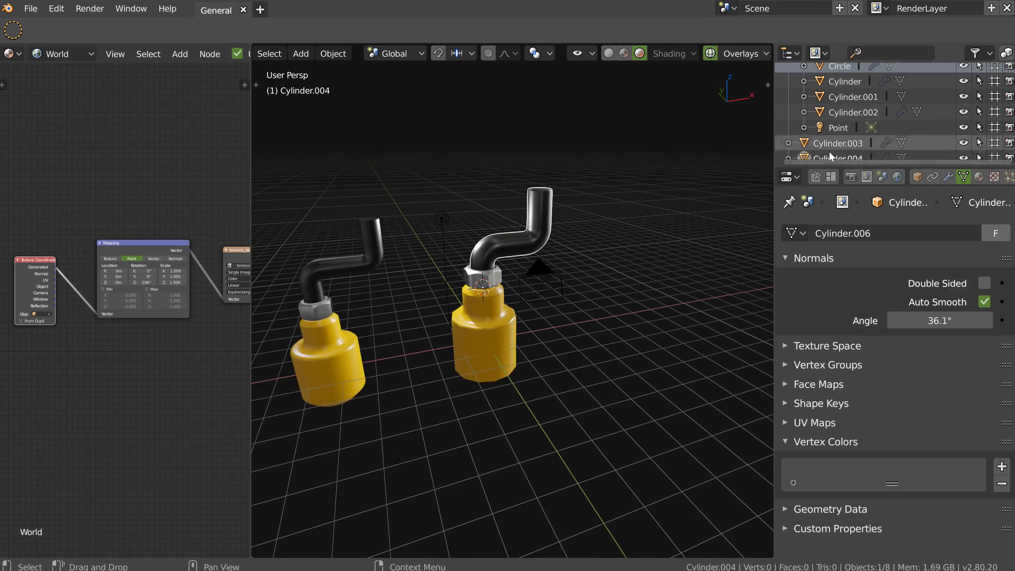
click(838, 128)
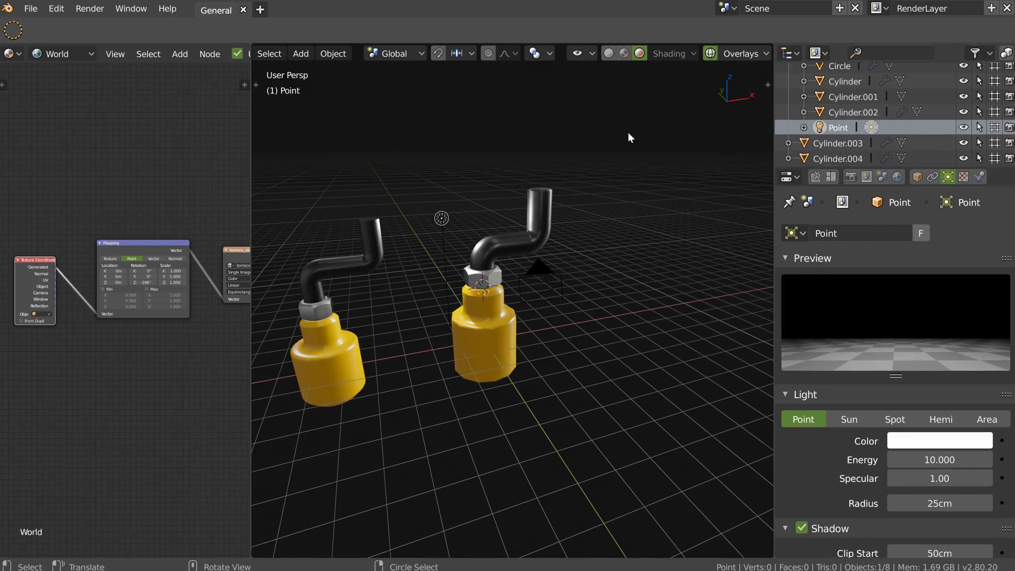
key(g)
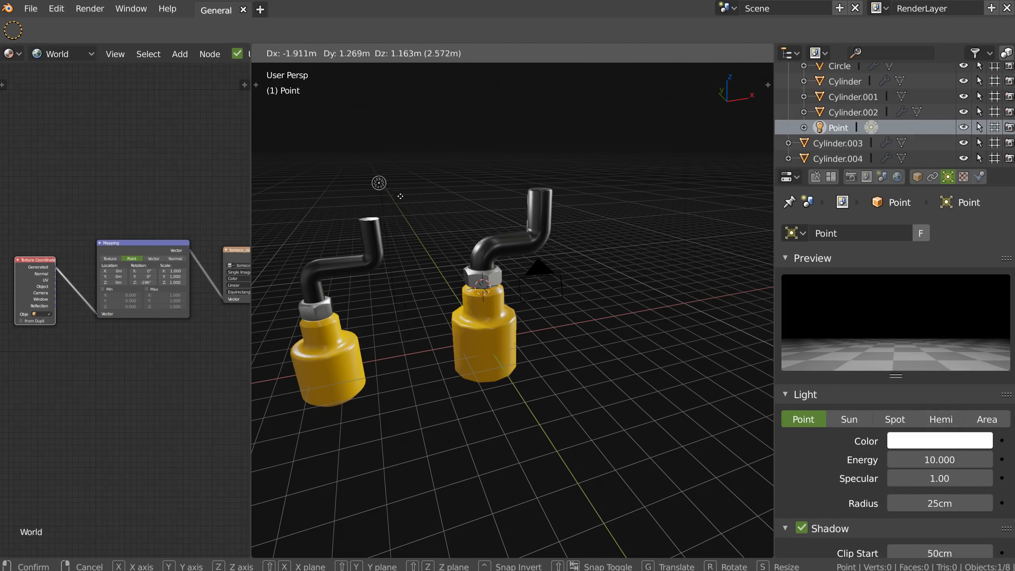
click(408, 195)
key(shift+d)
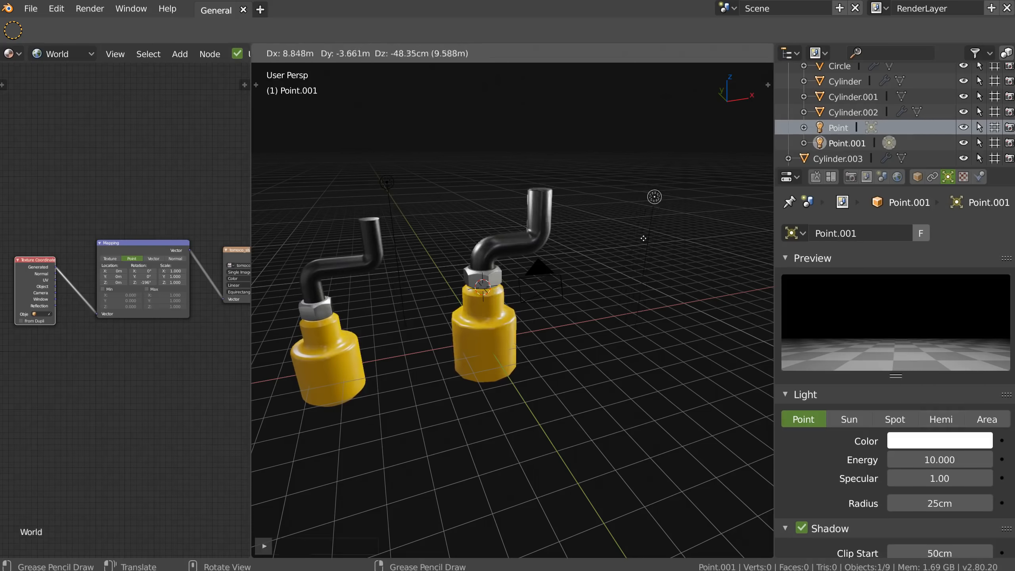
click(681, 230)
Select both point lights and rotate them around the global Z axis in two passes.
shift+click(388, 181)
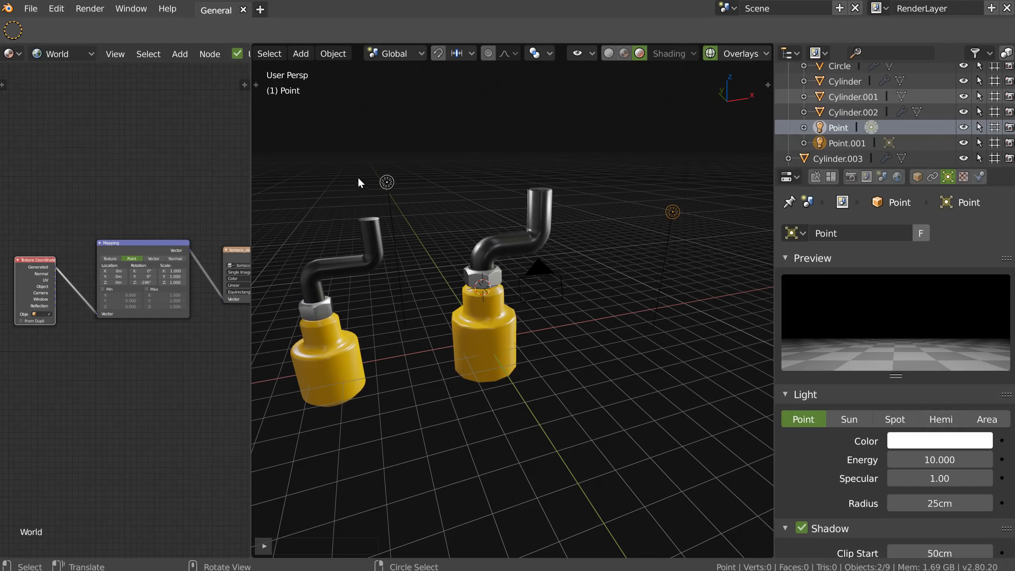
middle_drag(623, 235, 661, 255)
key(r)
key(z)
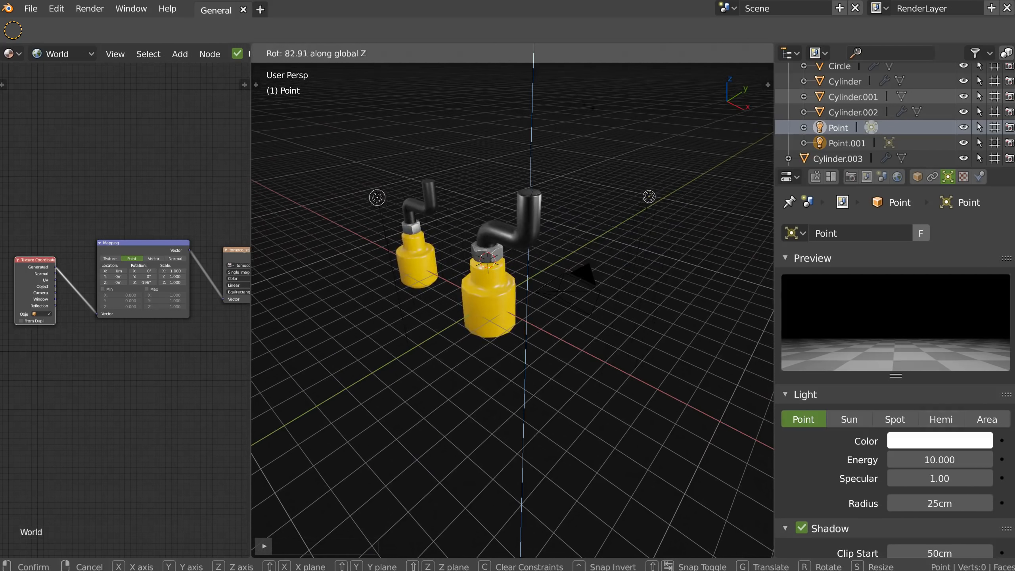
click(611, 205)
middle_drag(611, 205, 505, 191)
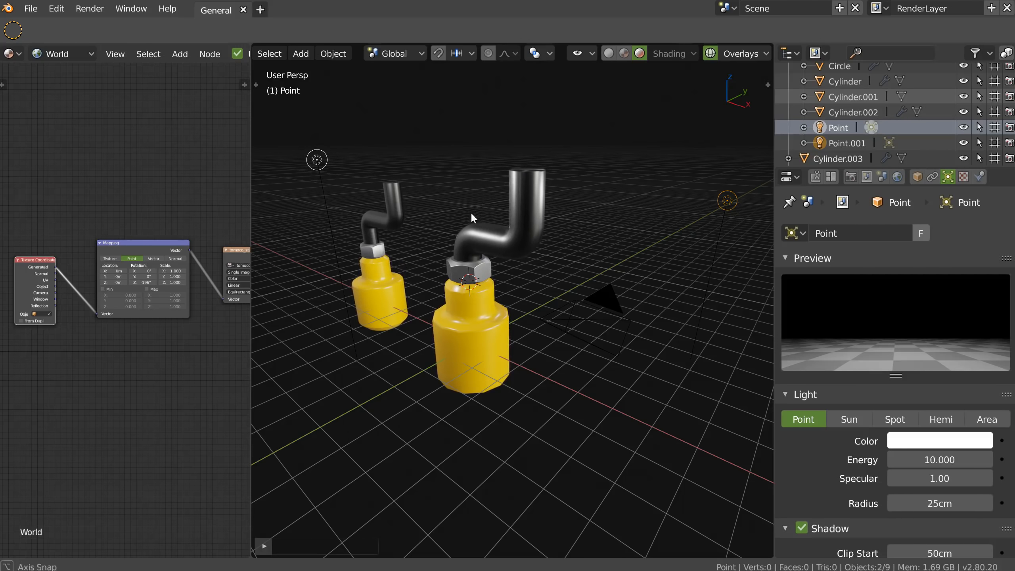
middle_drag(471, 212, 393, 182)
middle_drag(439, 238, 559, 177)
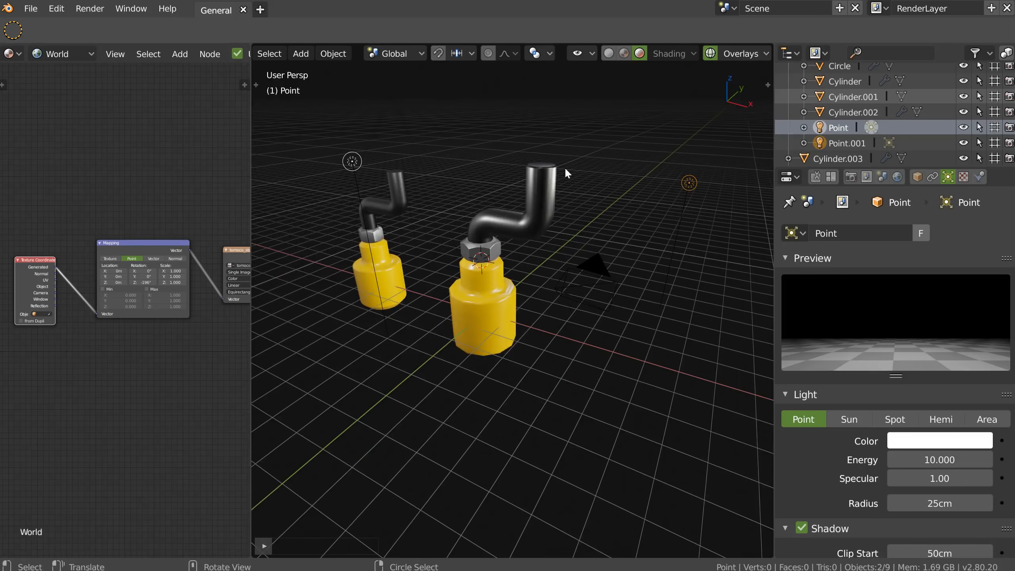
key(r)
key(z)
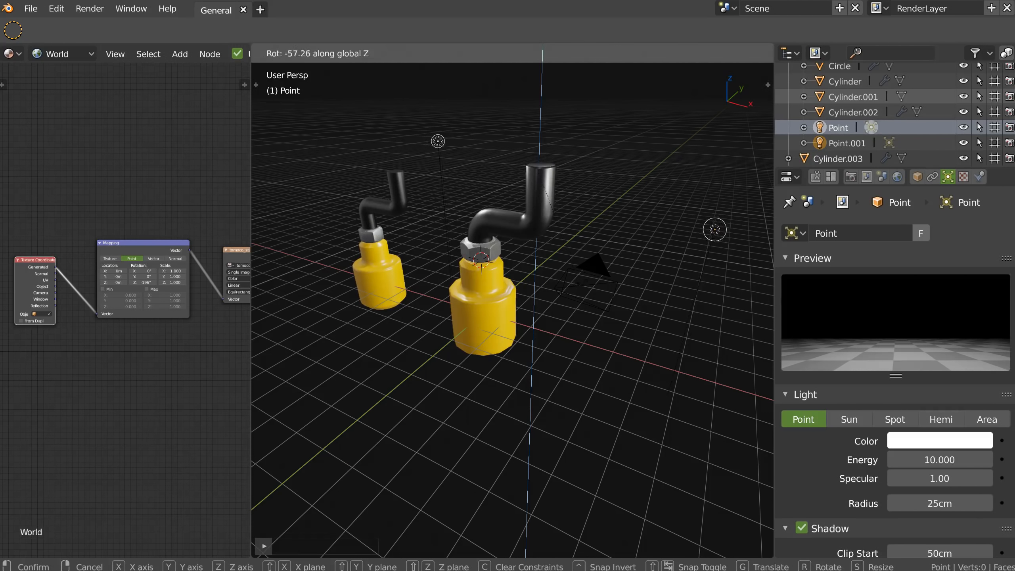
click(523, 189)
Move the original Point light alone closer to the two models.
right_click(438, 152)
key(g)
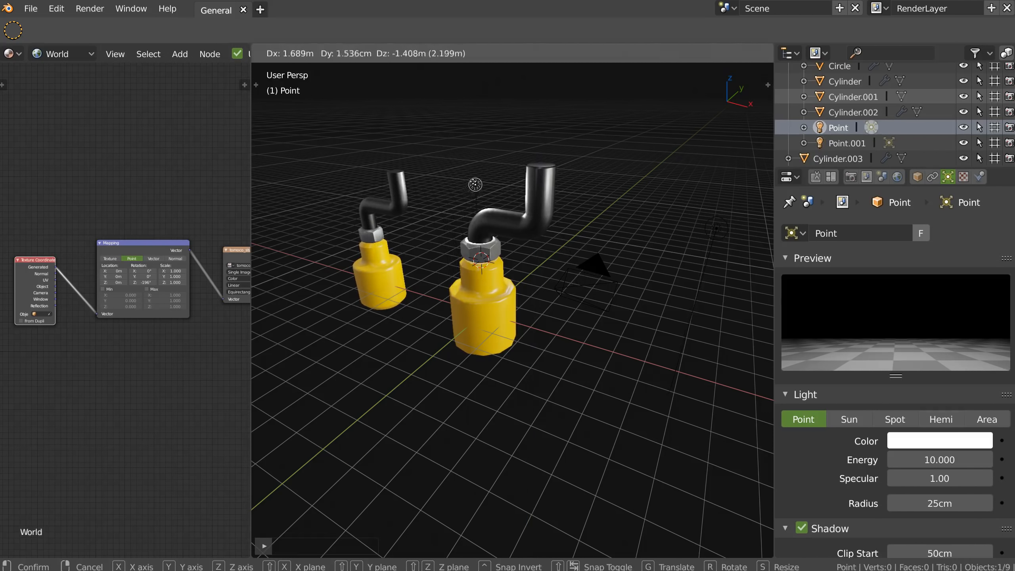
click(467, 196)
middle_drag(468, 196, 470, 186)
middle_drag(695, 252, 683, 222)
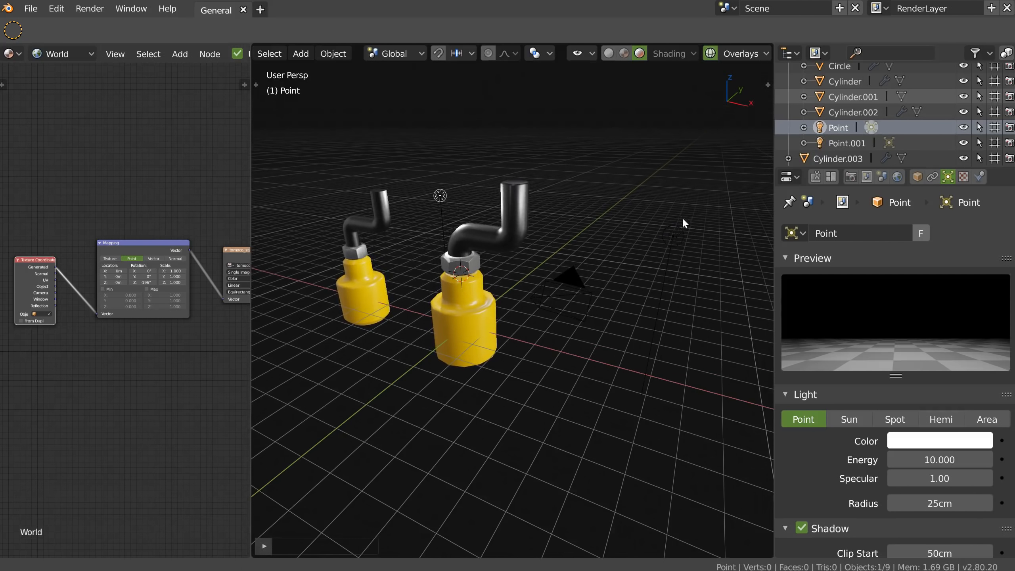
middle_drag(690, 170, 615, 209)
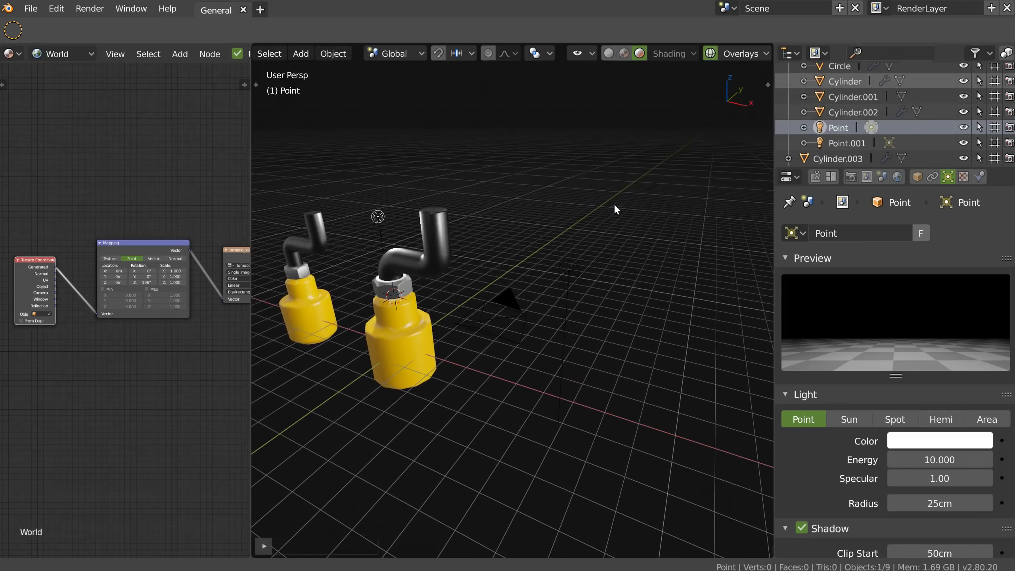
Select Point.001 and move it farther away from the models.
middle_drag(494, 304, 599, 250)
click(846, 143)
key(g)
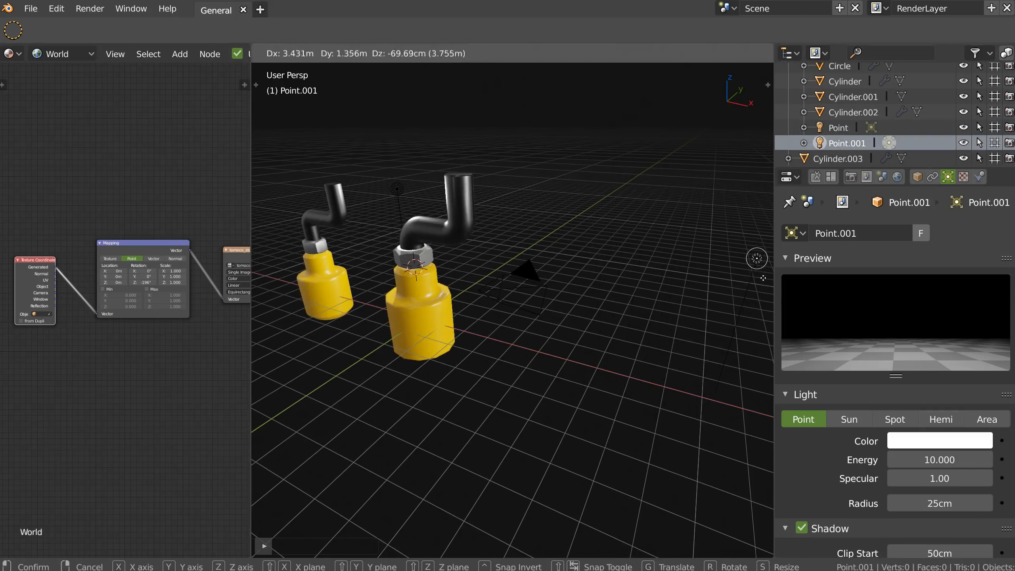
click(744, 283)
Duplicate Point.001 and place the third light above and in front of the two models.
key(shift+d)
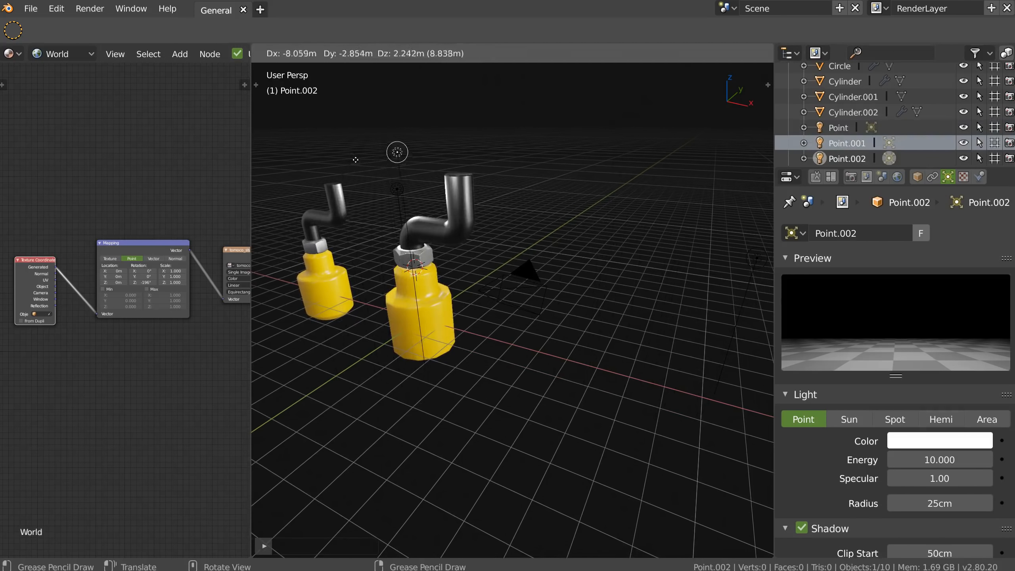
click(360, 165)
middle_drag(444, 201, 379, 198)
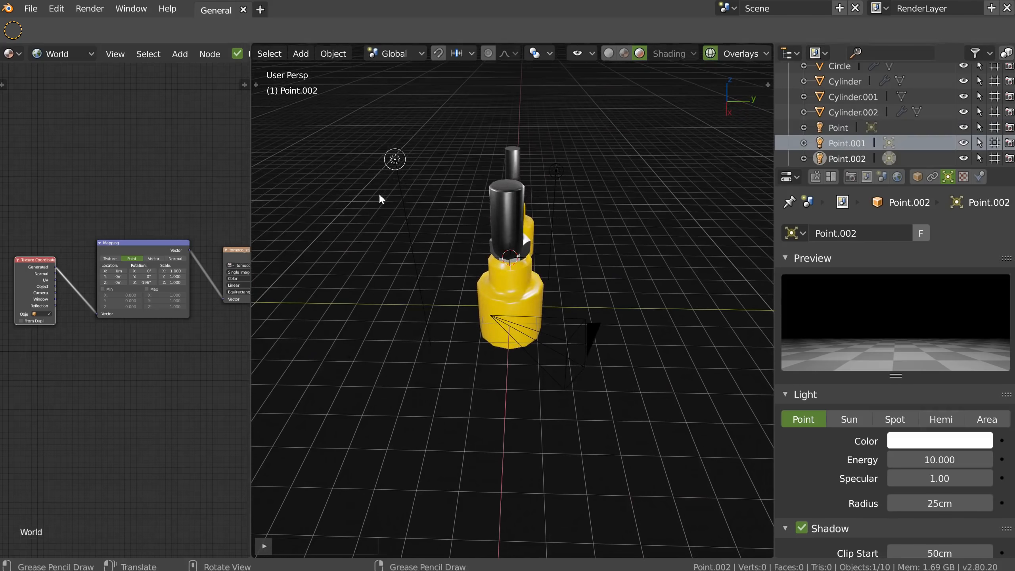
key(g)
click(336, 165)
middle_drag(340, 168, 441, 180)
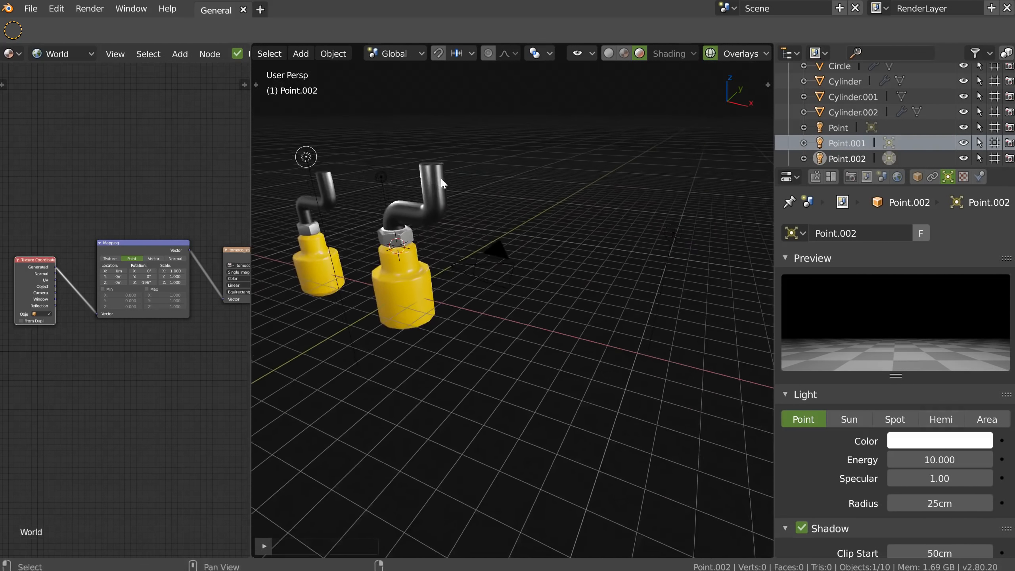
Select all three point lights and rotate them together around the global Z axis in two passes.
shift+middle_drag(377, 171, 422, 180)
ctrl+click(838, 127)
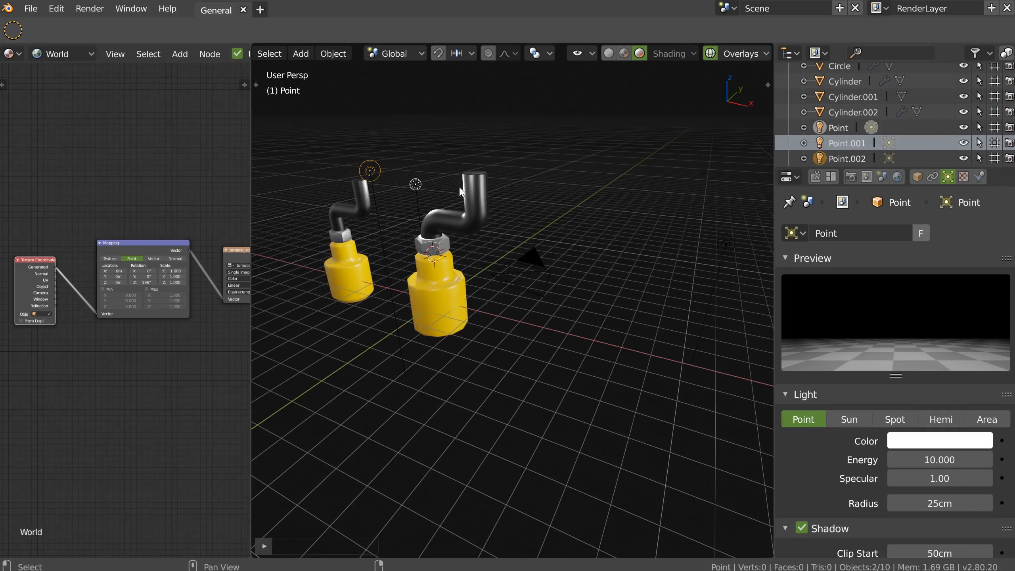
ctrl+click(844, 143)
scroll(477, 203, up, 6)
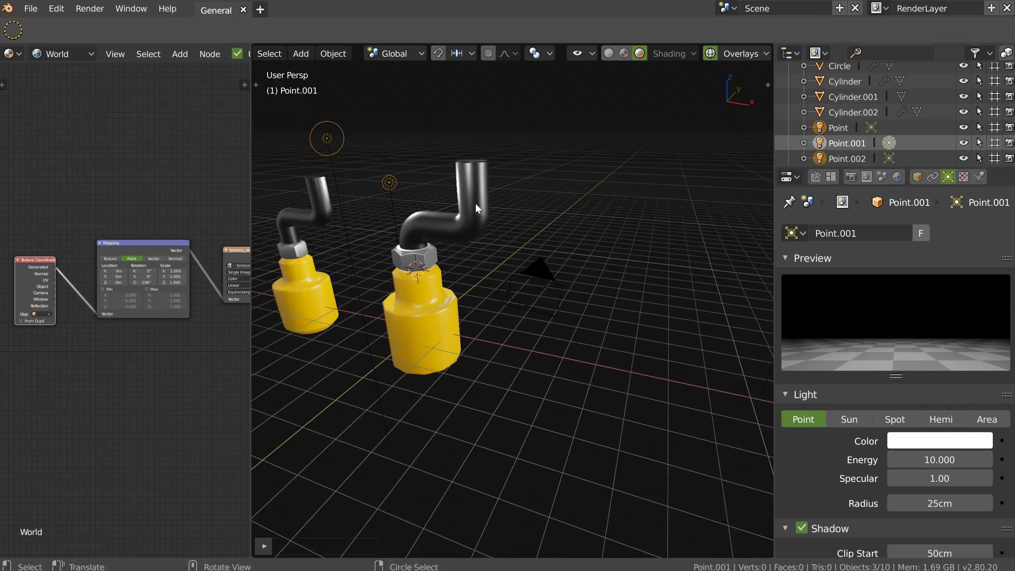
middle_drag(481, 195, 460, 199)
key(r)
key(z)
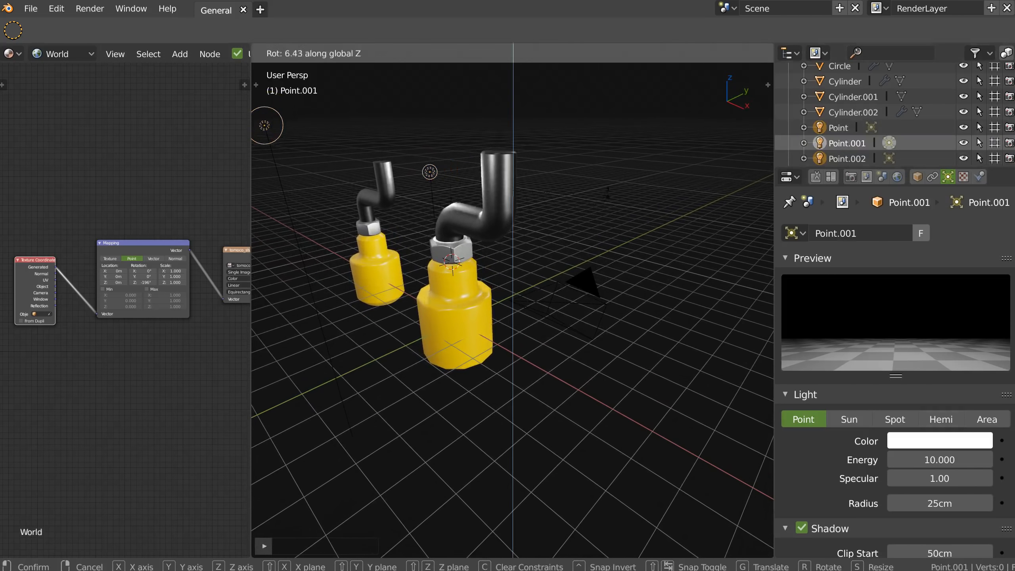
click(604, 162)
middle_drag(604, 162, 582, 186)
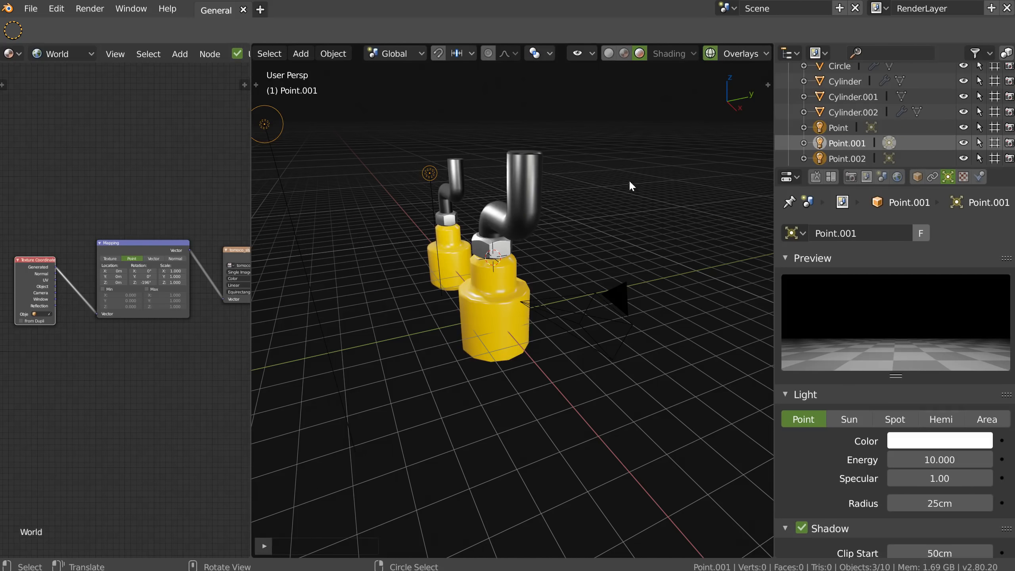
key(r)
key(z)
click(596, 143)
Examine the highlights and shading on the pipe, nut and yellow cylinder from several angles and distances.
scroll(485, 163, up, 3)
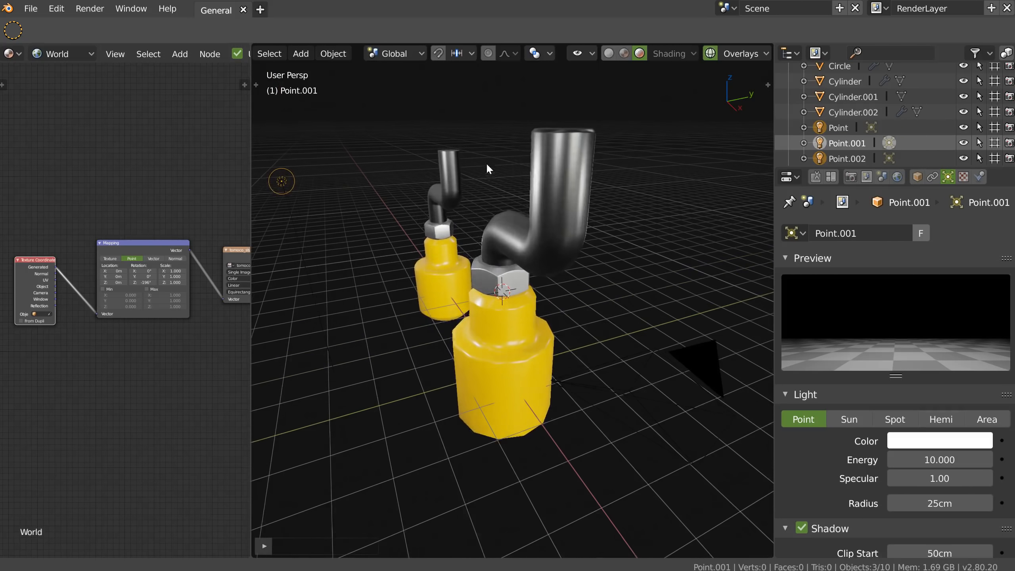
shift+middle_drag(568, 149, 552, 164)
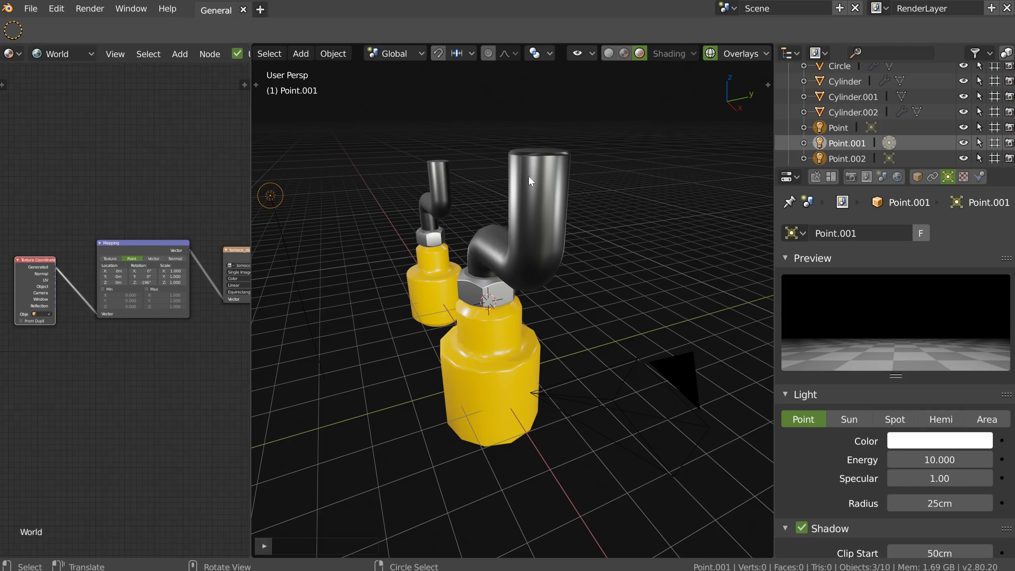
middle_drag(444, 363, 487, 203)
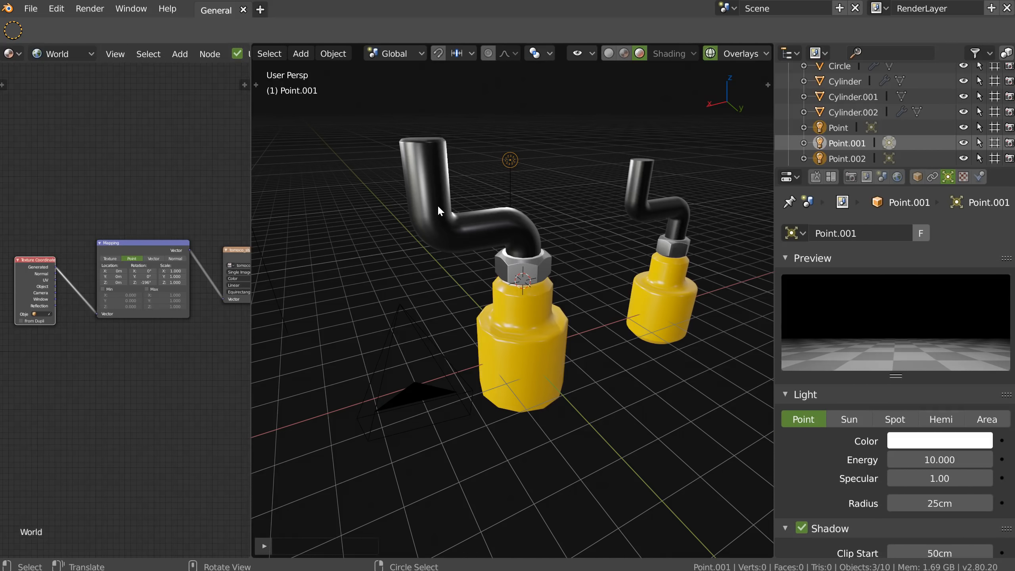
middle_drag(438, 204, 531, 276)
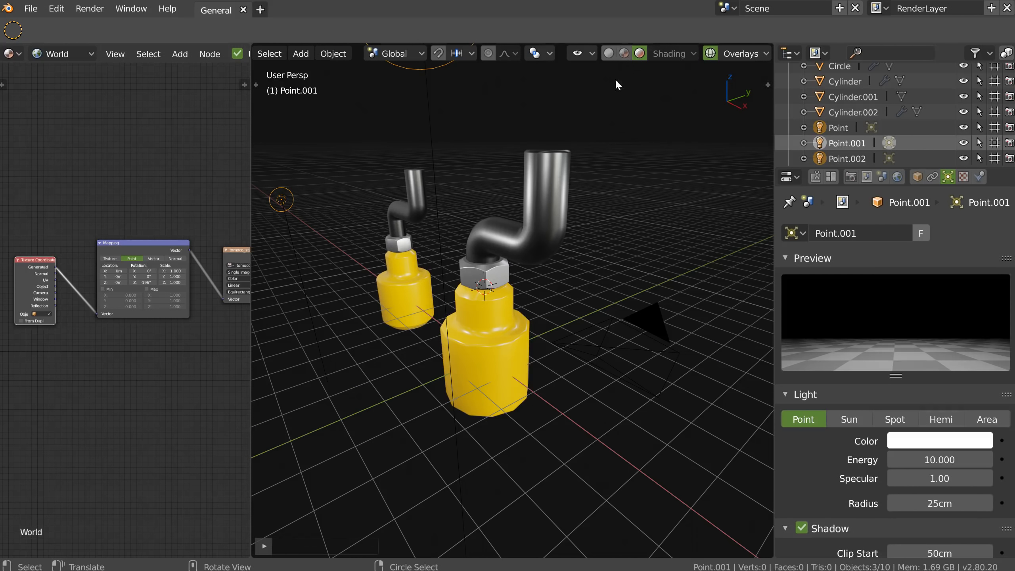
middle_drag(475, 203, 541, 159)
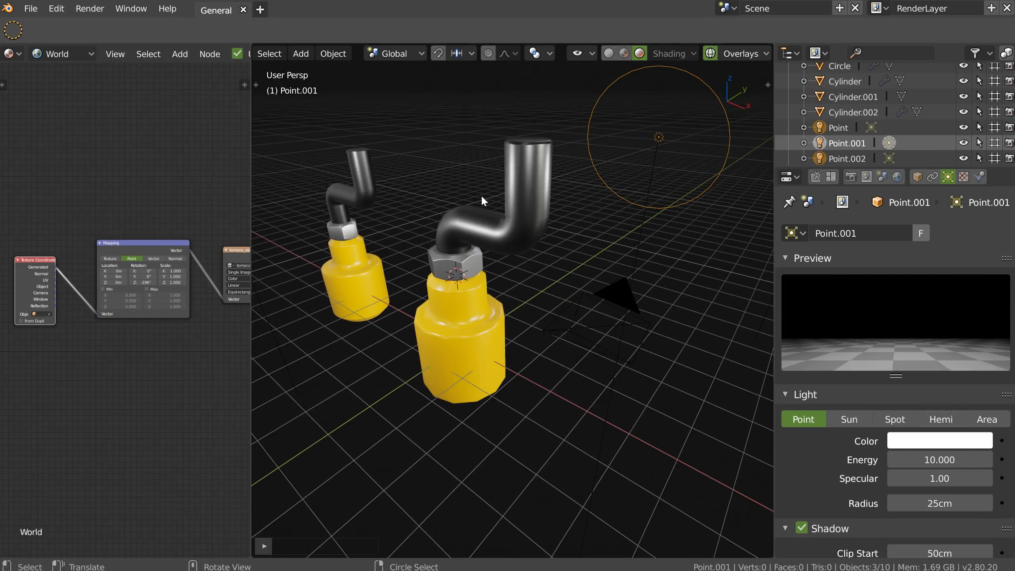
scroll(487, 249, up, 5)
middle_drag(517, 224, 595, 184)
scroll(511, 243, down, 4)
middle_drag(529, 241, 479, 254)
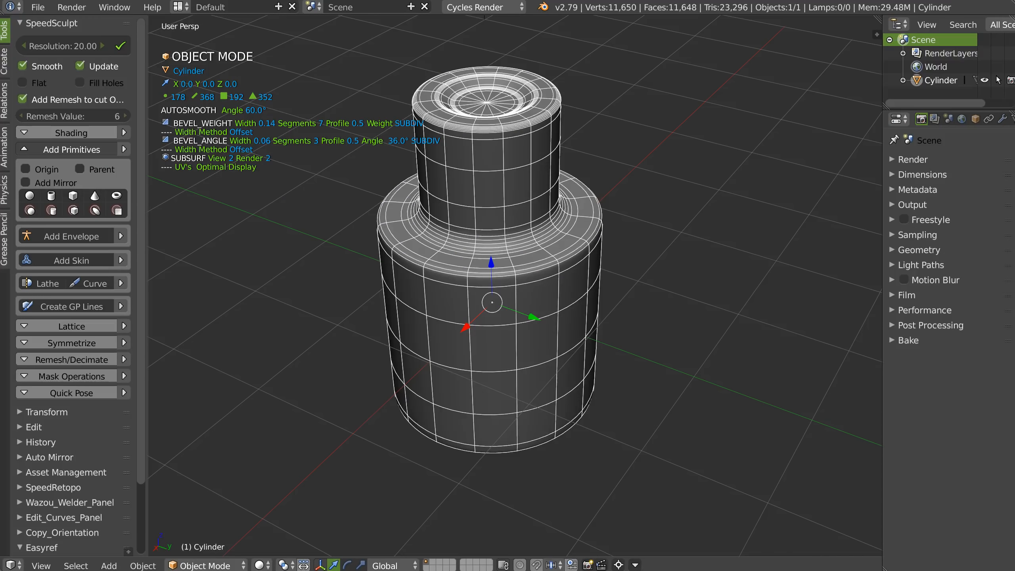
Show the object pie menu and the Select Mode pie menu for the cylinder in Blender 2.79, dismissing both.
right_click(464, 241)
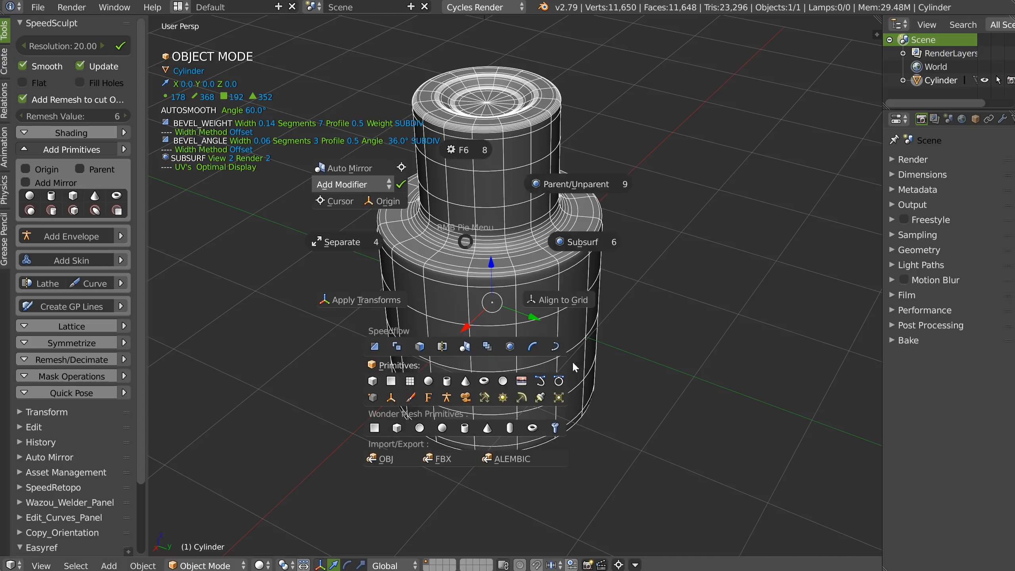
key(Escape)
key(Tab)
key(Escape)
Switch the cylinder to Edit Mode through the Select Mode pie menu and bring up the editing pie menu.
key(Tab)
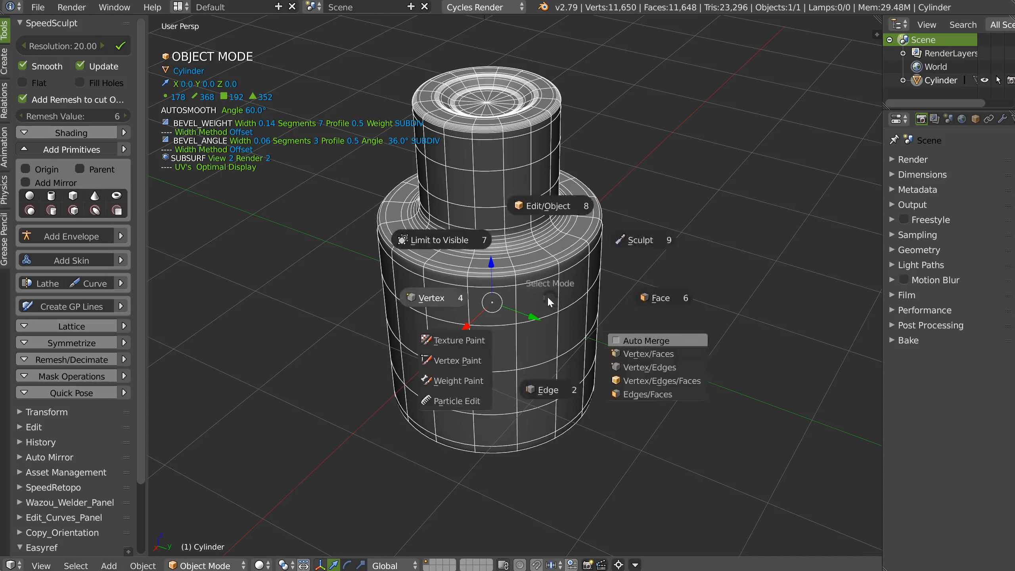
click(537, 296)
right_click(526, 295)
key(Escape)
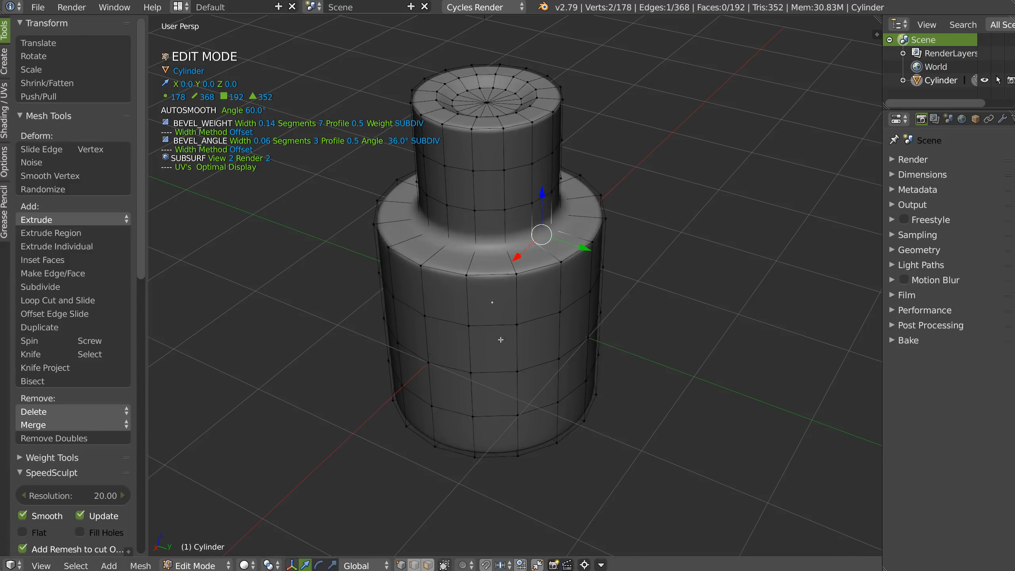
Return the cylinder to Object Mode and collapse the SpeedSculpt and Dynamic Lines tool sections in Blender 2.79.
key(Tab)
right_click(489, 294)
key(Escape)
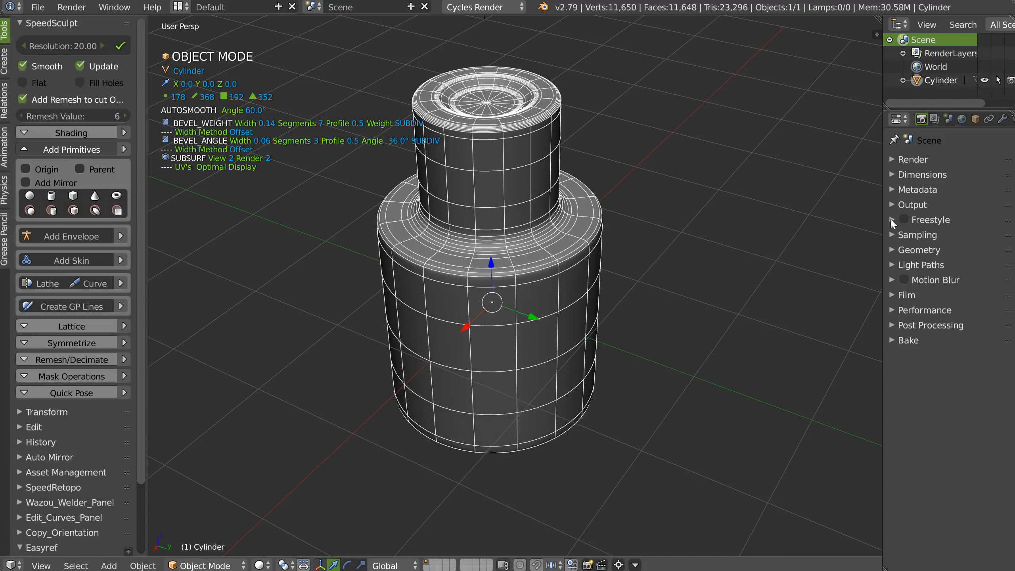
click(43, 26)
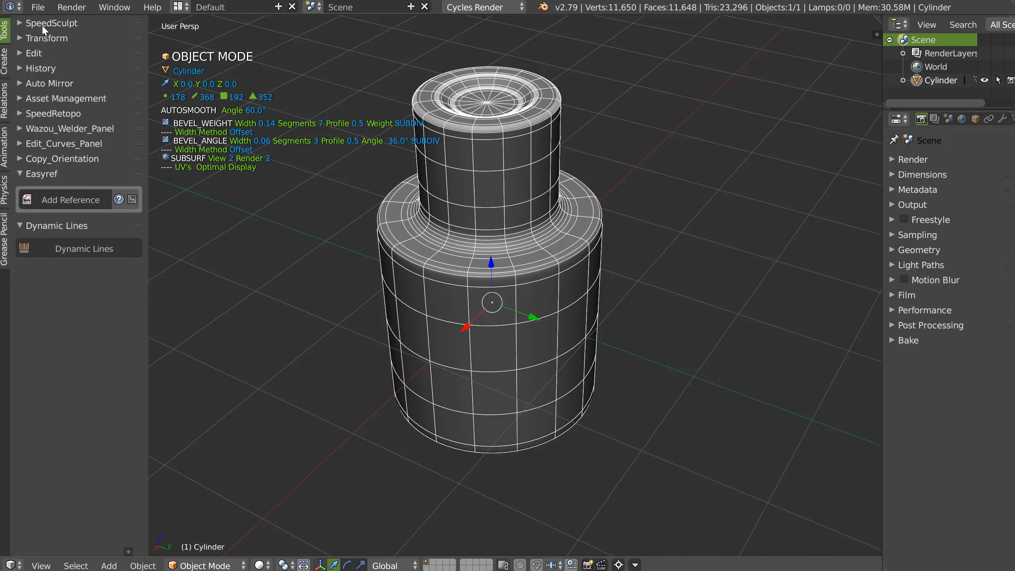
click(40, 227)
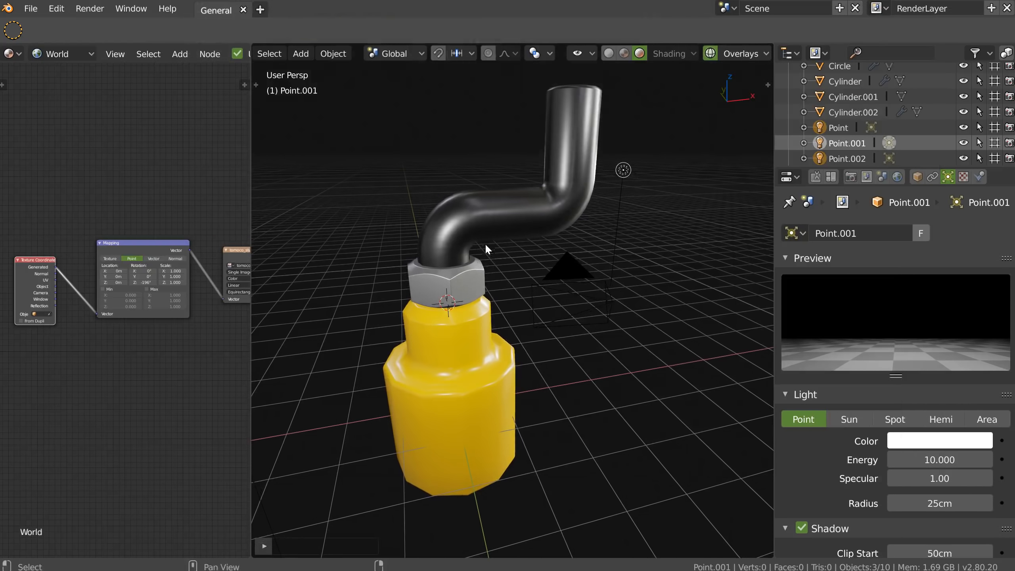
Switch to Blender 2.80 and collapse the Preview section in the Point.001 light's properties.
shift+middle_drag(486, 245, 485, 257)
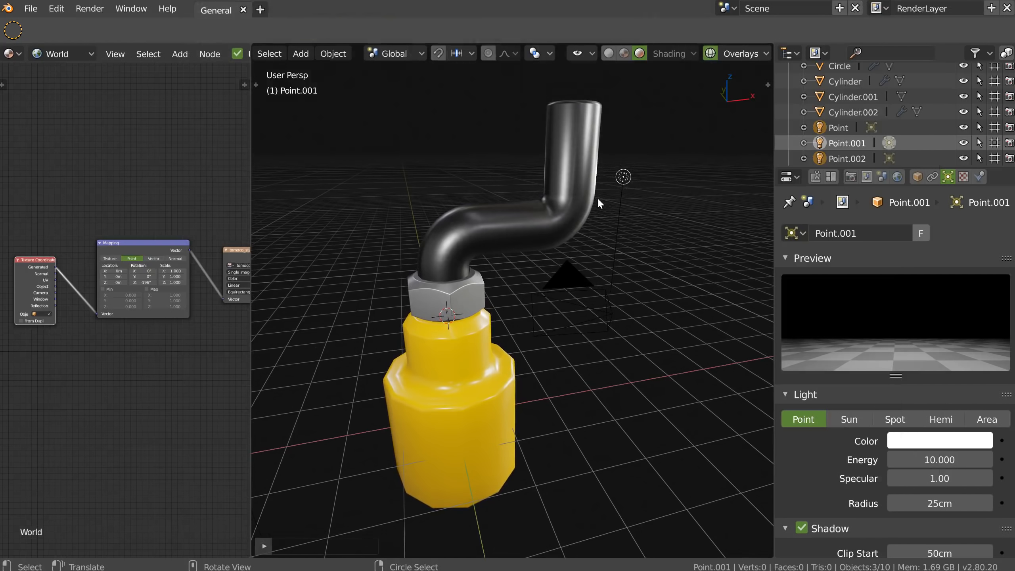
click(804, 257)
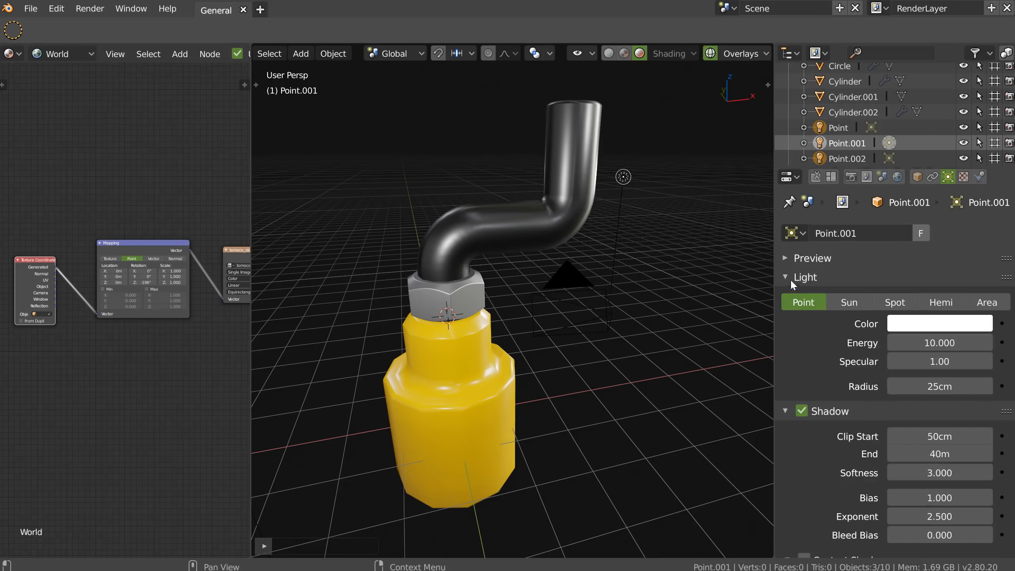
middle_drag(487, 322, 596, 276)
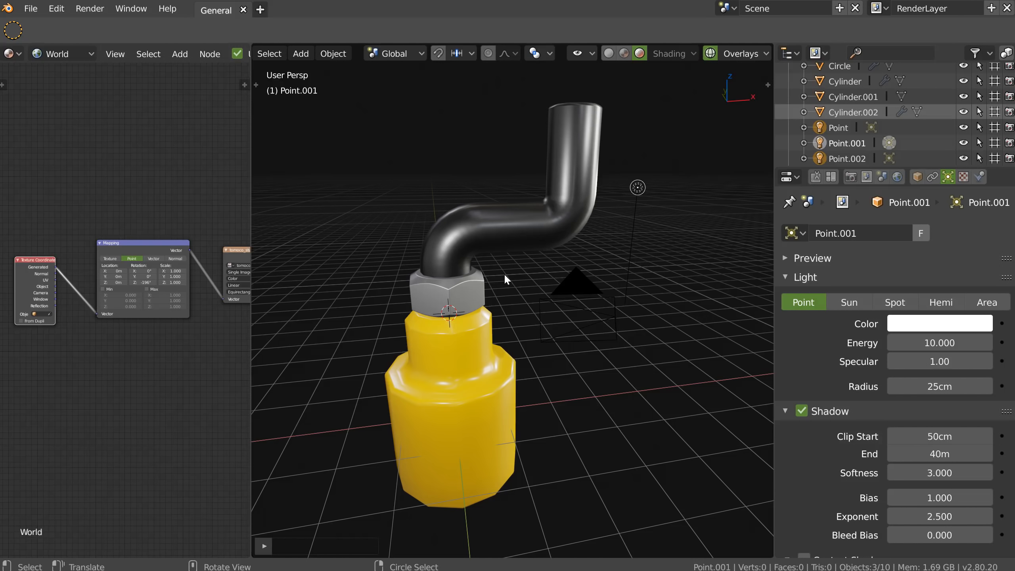
Select the hexagonal nut, frame it in the viewport and display its modifiers.
click(455, 297)
middle_drag(458, 298, 464, 298)
key(KP_Decimal)
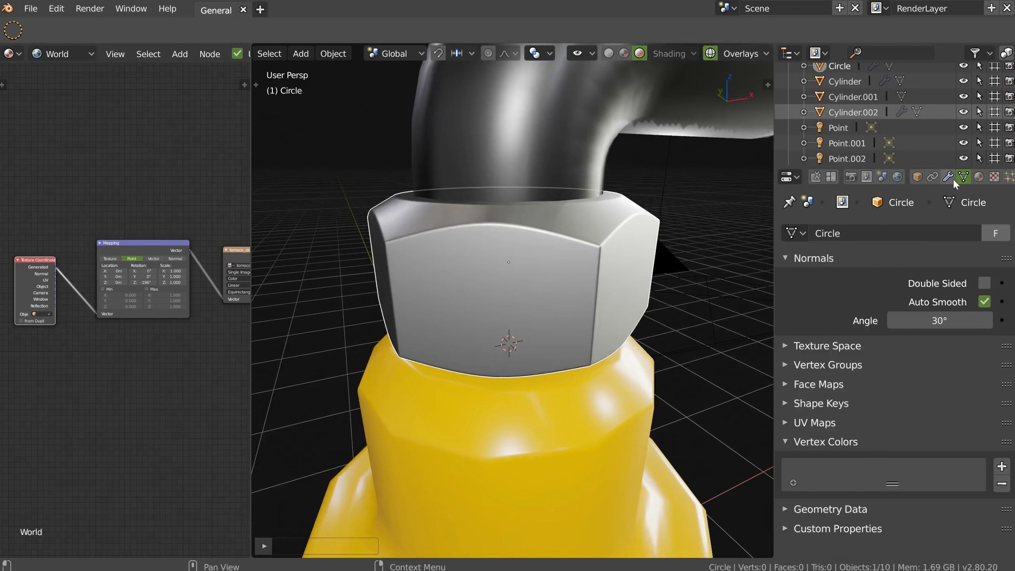
click(949, 176)
Toggle the viewport display of the nut's two Bevel modifiers off and on, and collapse the expanded Bevel and Subsurf settings.
click(904, 259)
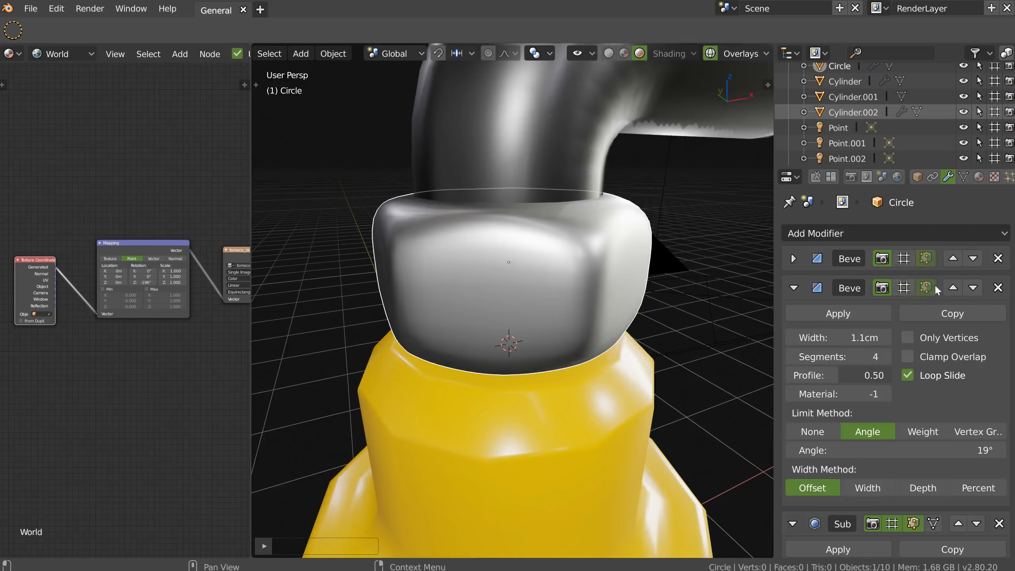
drag(903, 260, 910, 289)
click(904, 288)
click(905, 289)
click(793, 286)
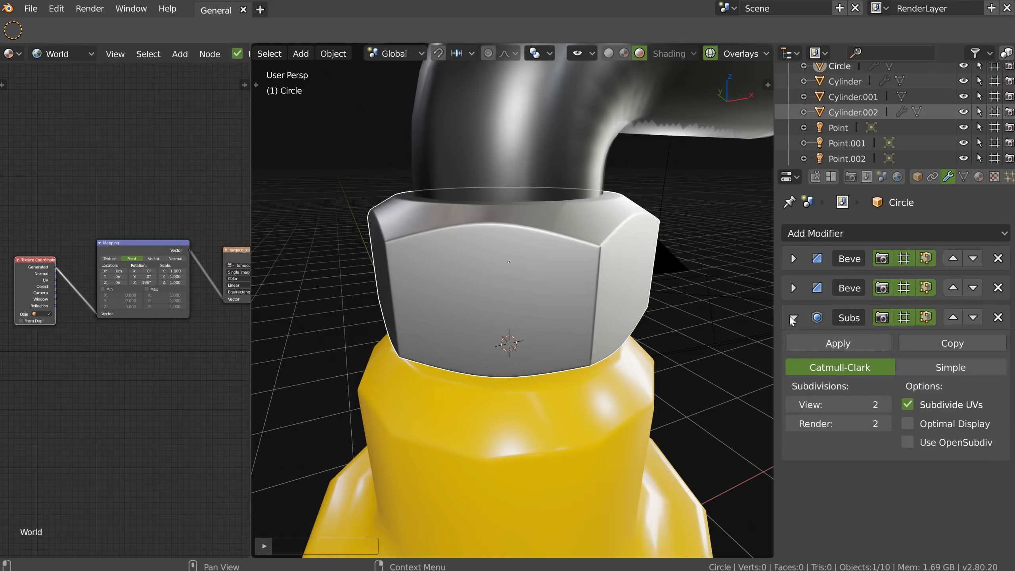
click(792, 318)
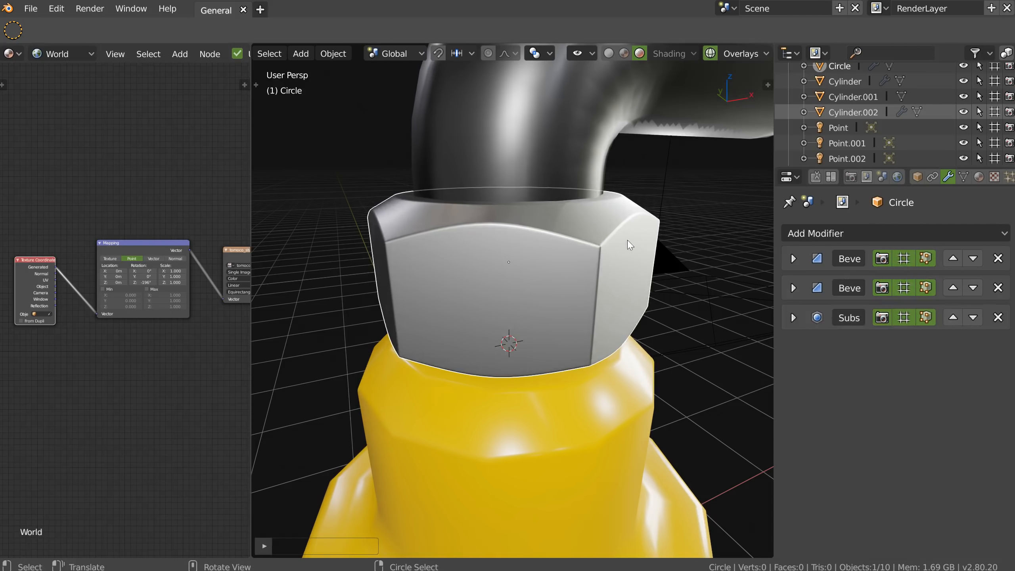
Show the hidden strip of tools in the 3D viewport containing the pipe assembly.
middle_drag(487, 243, 556, 241)
scroll(577, 247, down, 5)
scroll(563, 235, down, 2)
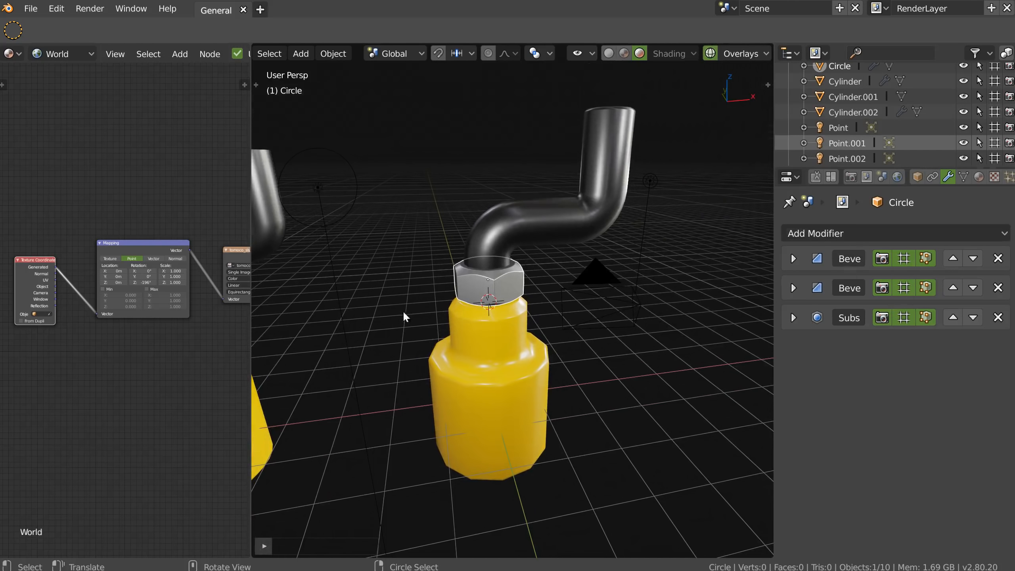
middle_drag(532, 235, 557, 219)
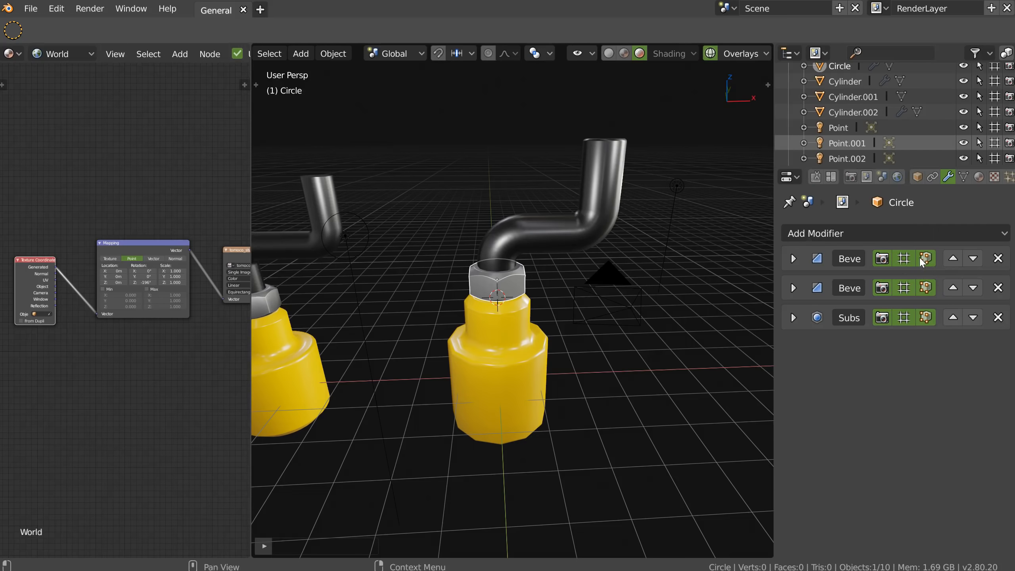
middle_drag(599, 265, 606, 266)
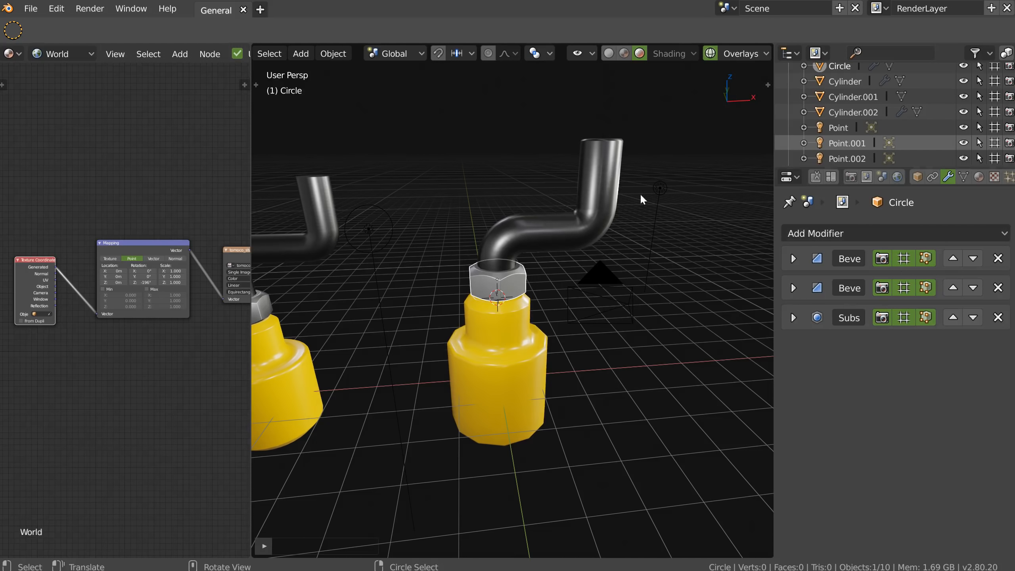
click(256, 85)
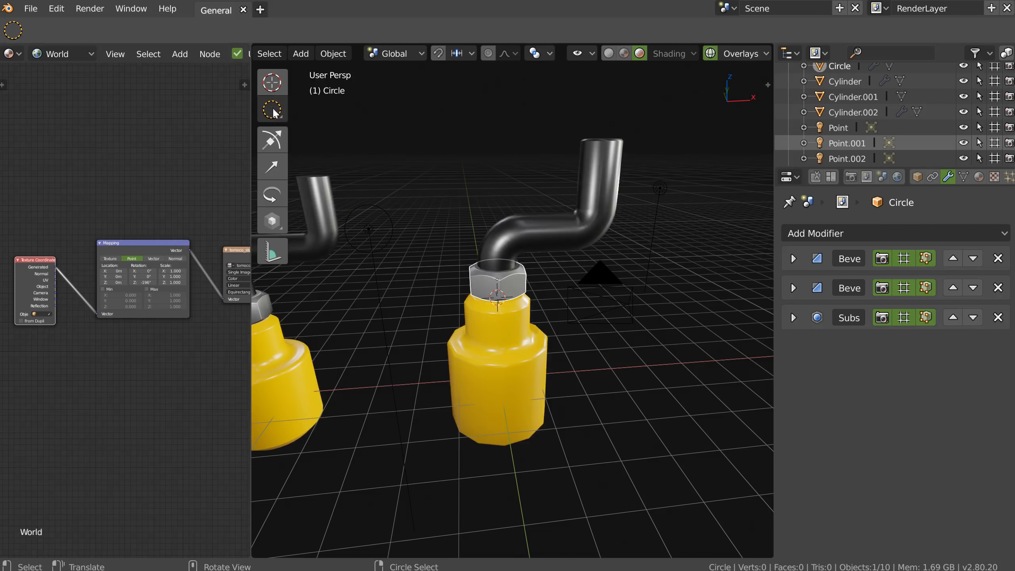
Try the Select Circle tool in the empty area beside the pipe.
right_click(481, 199)
right_click(478, 201)
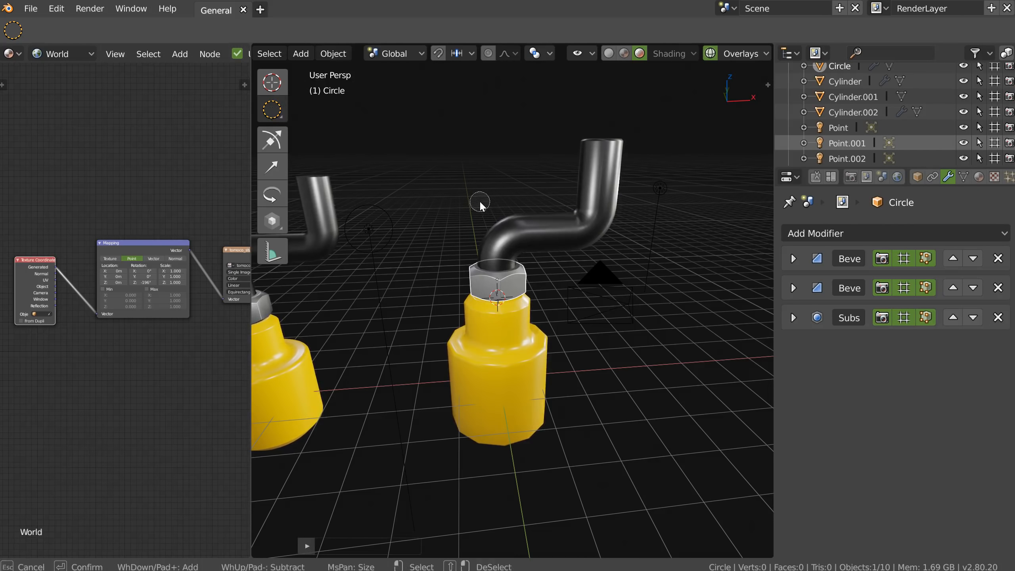
right_click(479, 203)
right_click(480, 203)
right_click(481, 202)
right_click(481, 203)
key(c)
key(Escape)
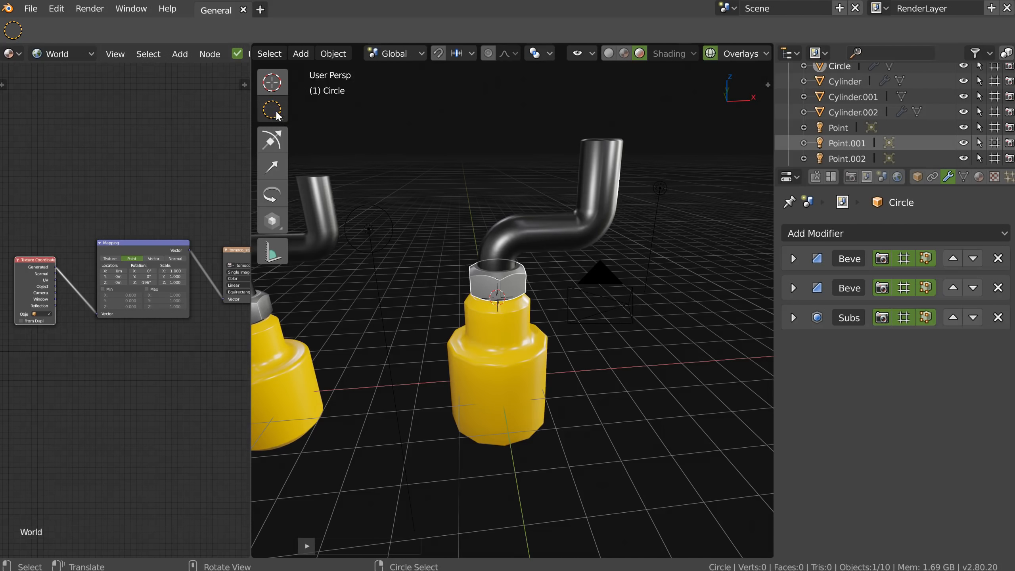
Add the pipe and the yellow cylinder to the selection with circle selection.
key(c)
click(497, 254)
key(Escape)
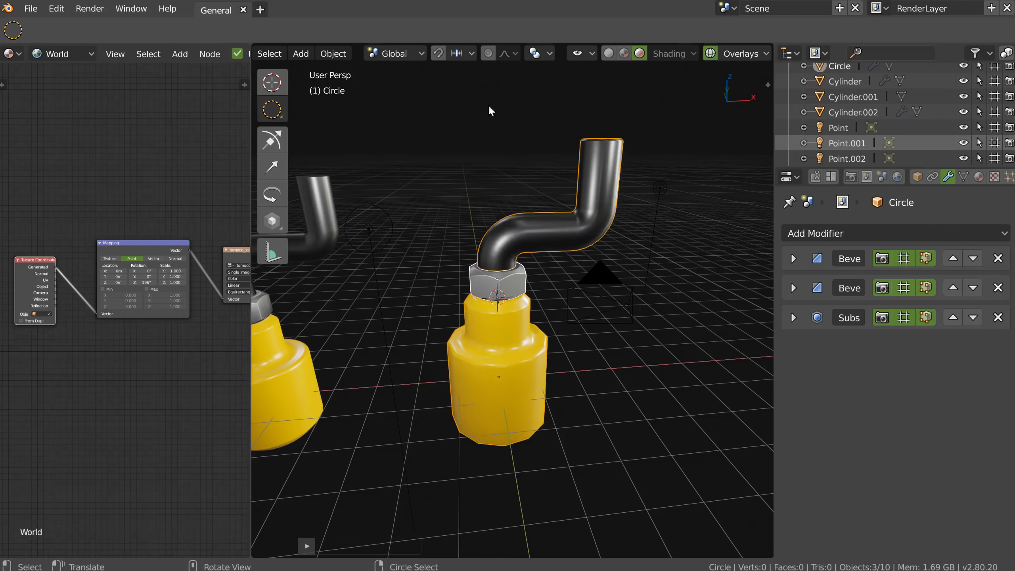
Extend the selection to the camera and the Point.001 light with a border selection.
middle_drag(504, 239, 492, 215)
middle_drag(515, 288, 512, 243)
key(b)
drag(684, 199, 486, 377)
key(b)
key(Escape)
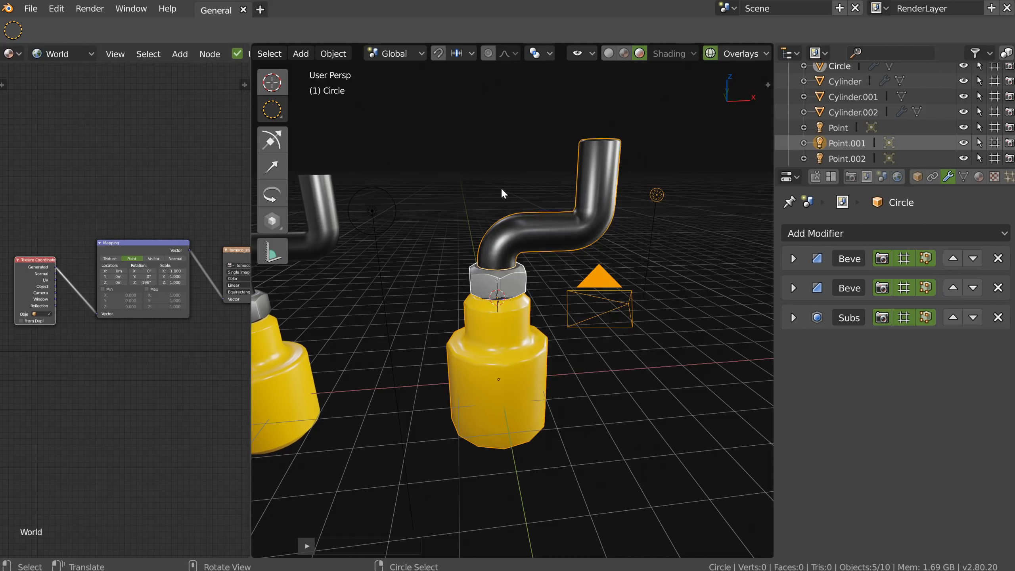
Switch the selection tool to Select Border and try several border selections and deselections around the pipe assemblies.
click(267, 116)
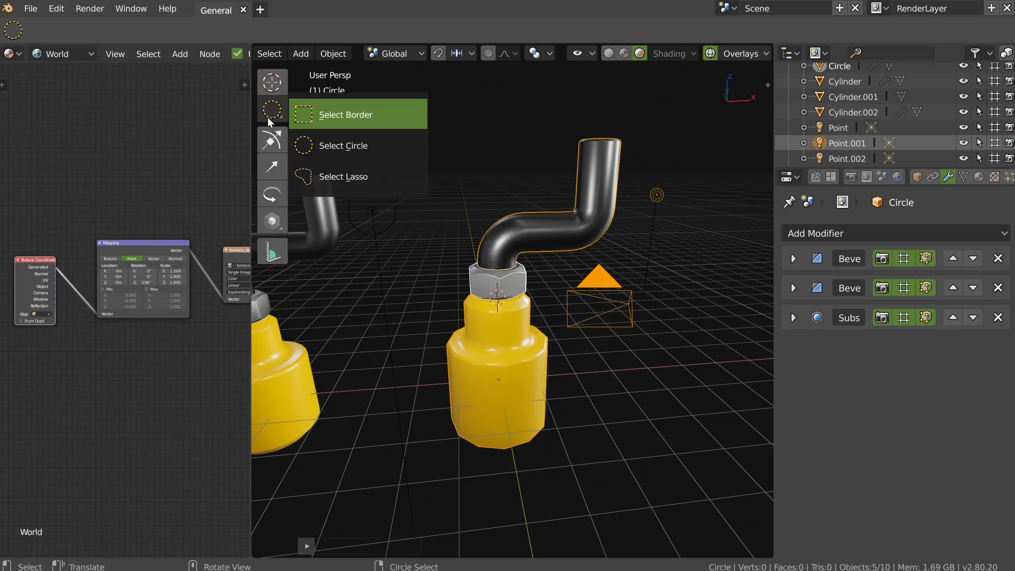
click(336, 120)
key(g)
right_click(470, 174)
right_drag(504, 165, 364, 264)
right_drag(641, 251, 670, 220)
right_drag(408, 275, 306, 349)
ctrl+right_drag(420, 177, 354, 237)
ctrl+right_drag(620, 244, 565, 345)
ctrl+right_drag(678, 171, 619, 227)
right_drag(532, 188, 453, 326)
ctrl+right_drag(561, 266, 469, 336)
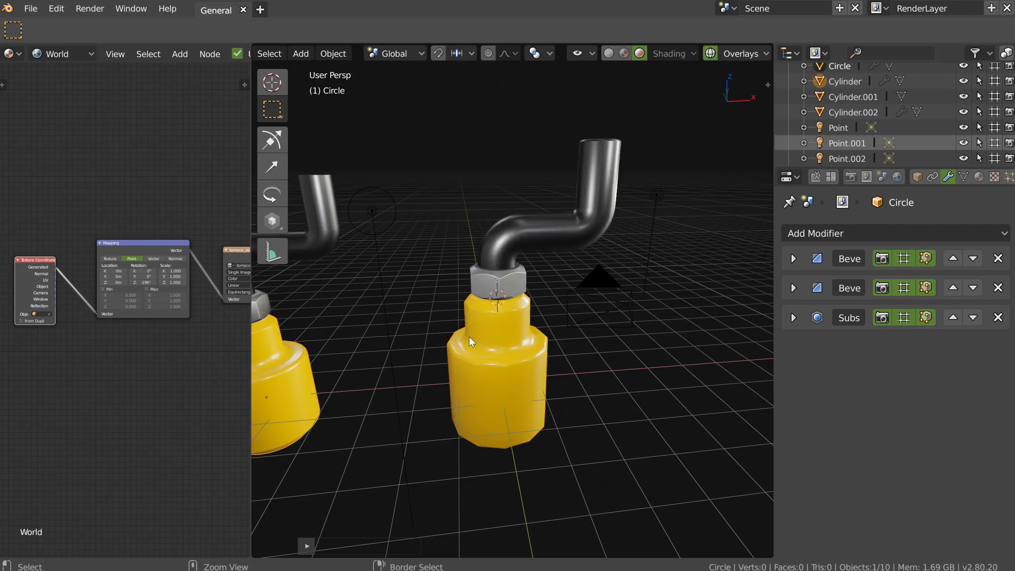
Activate the 3D cursor tool, select the pipe, and try moving and rotating it, cancelling both transforms.
click(272, 84)
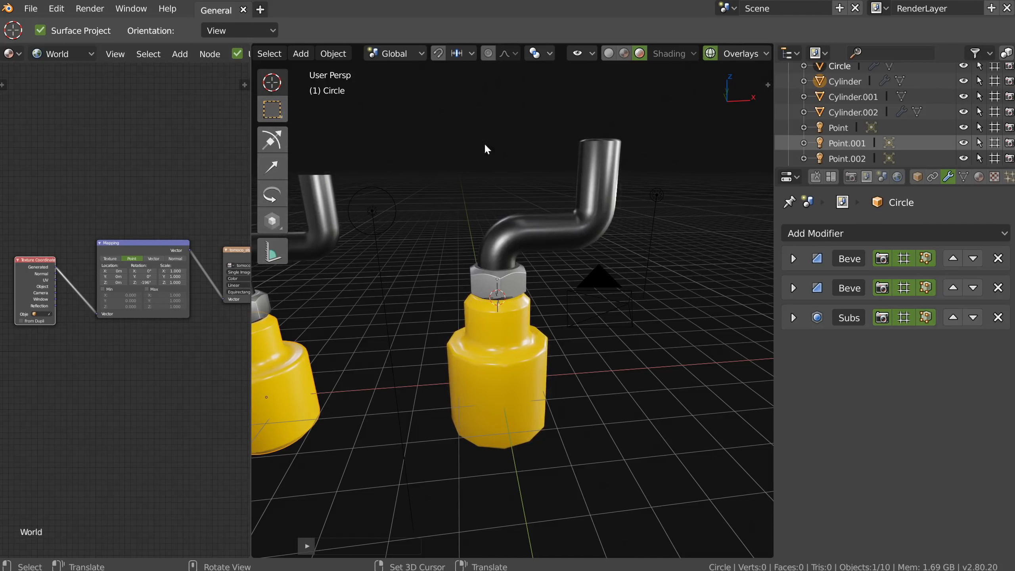
click(542, 239)
key(g)
key(Escape)
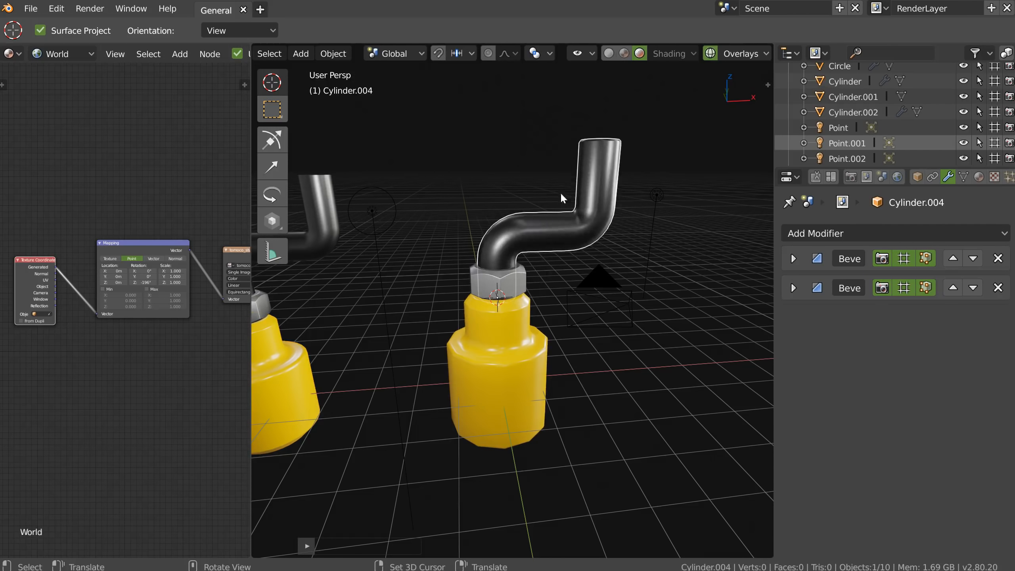
key(r)
key(Escape)
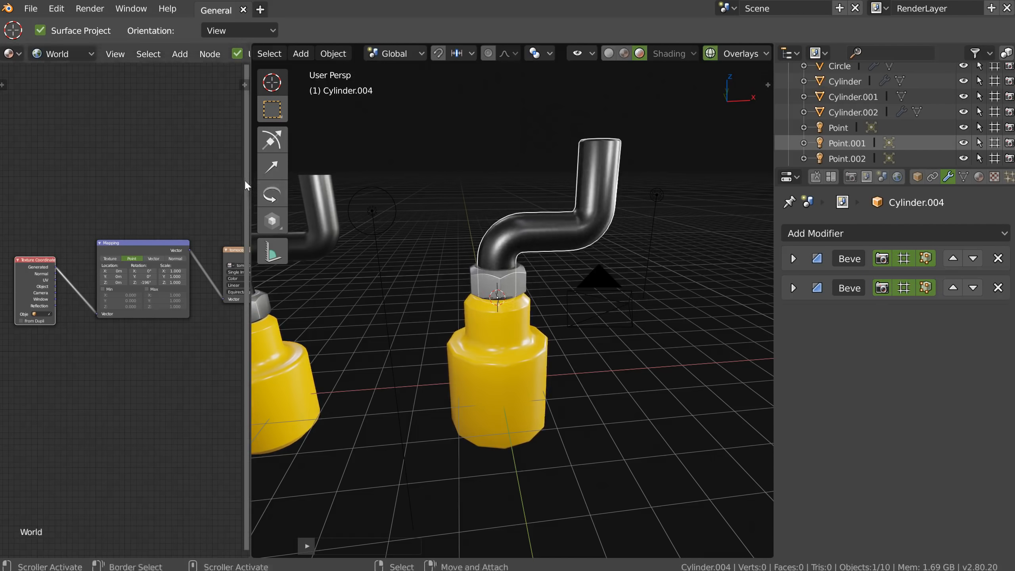
Show the Rotate, Move and Scale tool gizmos on the pipe, ending with the combined Transform tool active.
click(270, 198)
click(272, 166)
click(277, 148)
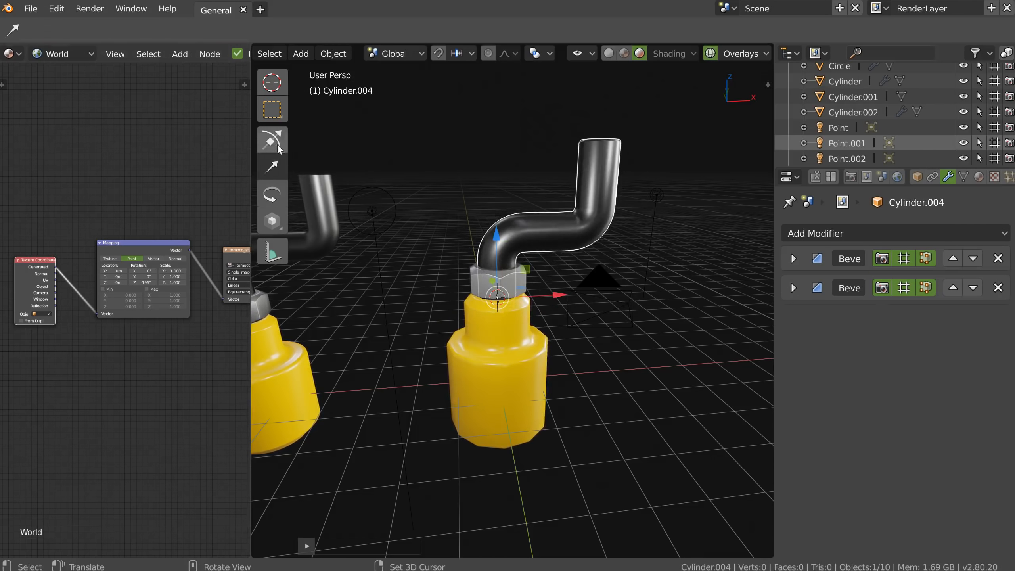
click(271, 222)
click(272, 194)
click(277, 223)
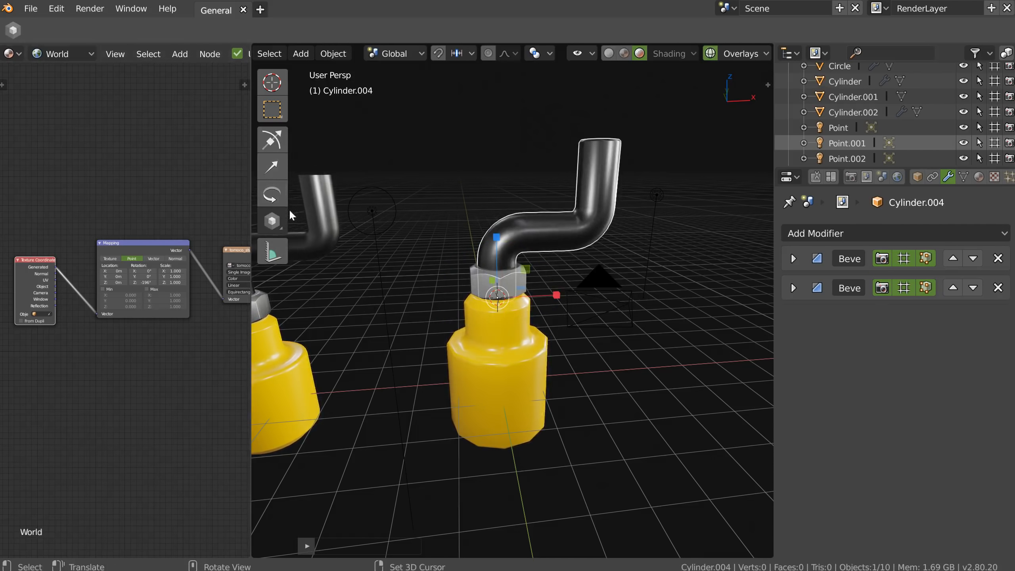
click(272, 140)
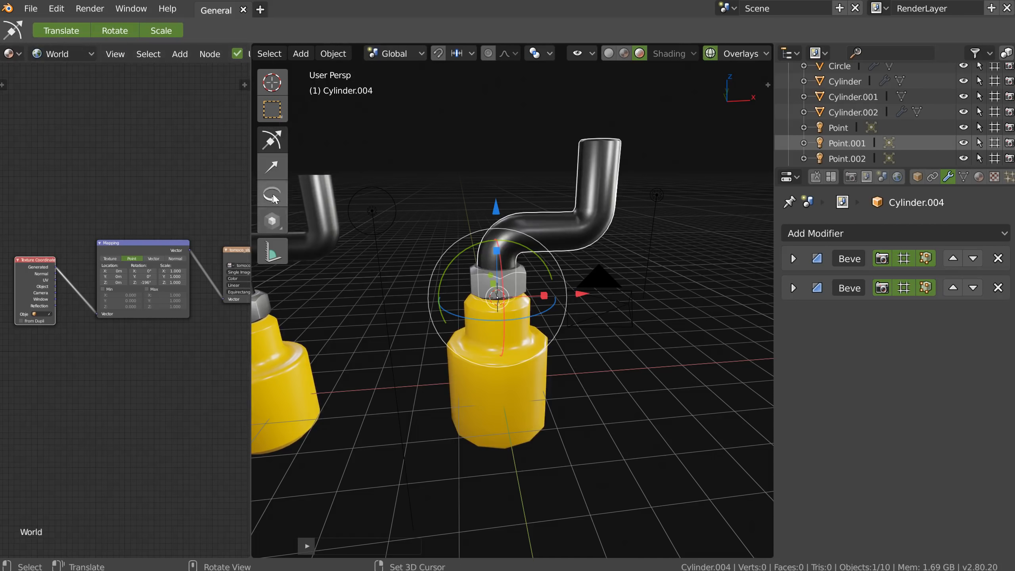
Put the pipe in Edit Mode and look through the available mesh editing tools.
key(Tab)
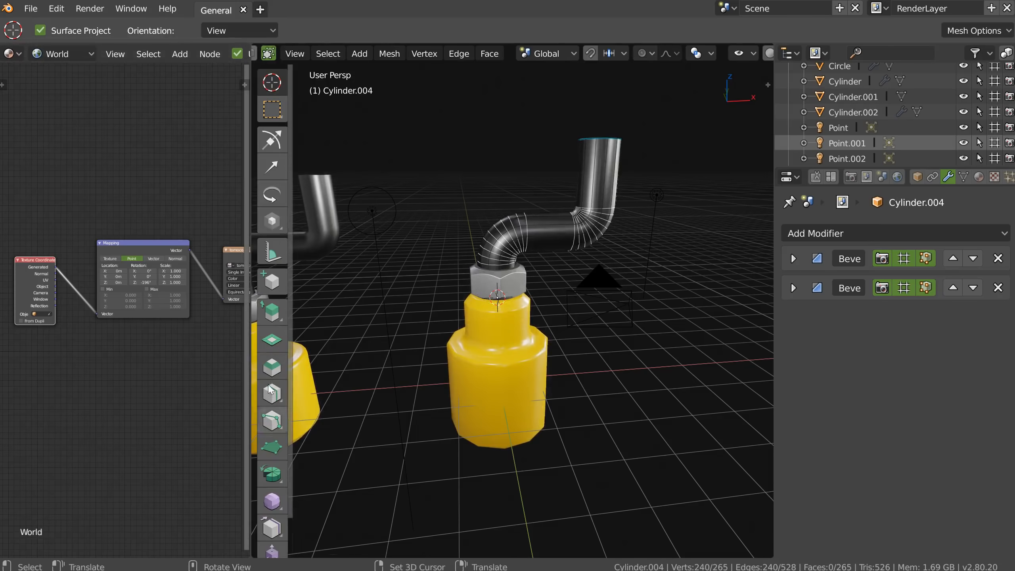
scroll(280, 327, down, 2)
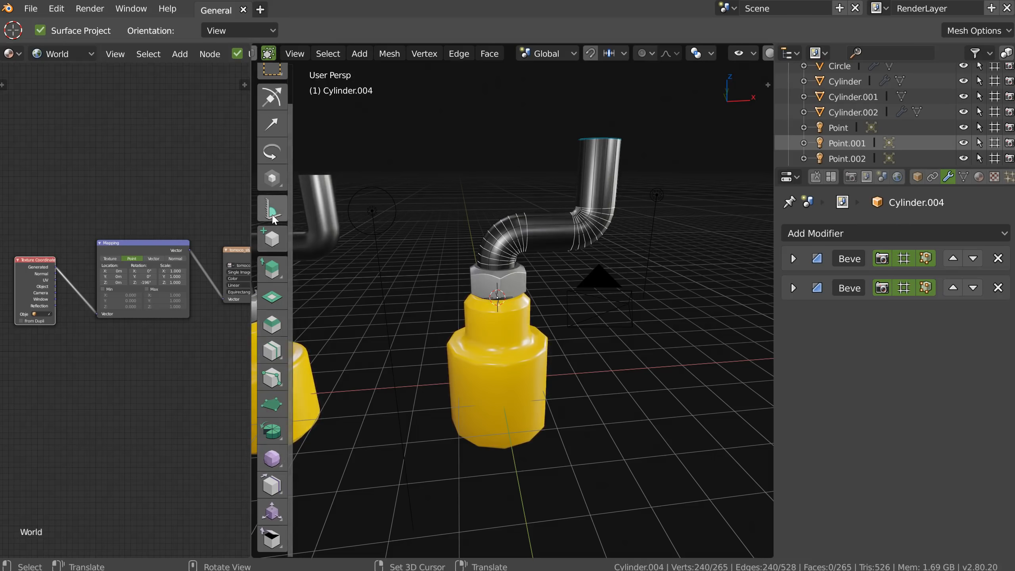
scroll(271, 224, up, 2)
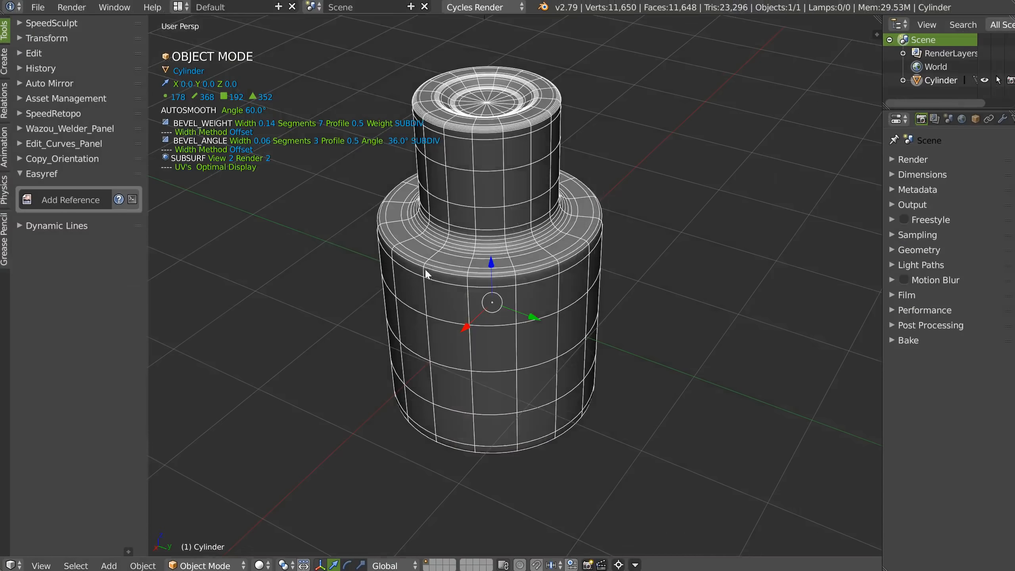
Switch to Blender 2.79 and try the interactive bevel adjustment on the cylinder with a width of 0.15.
middle_drag(457, 280, 455, 254)
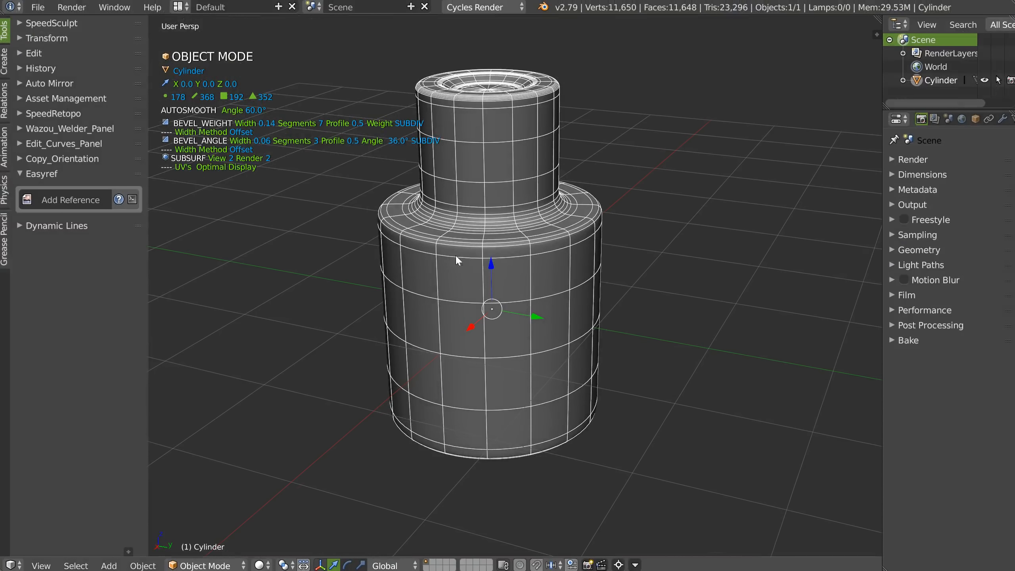
key(space)
click(577, 269)
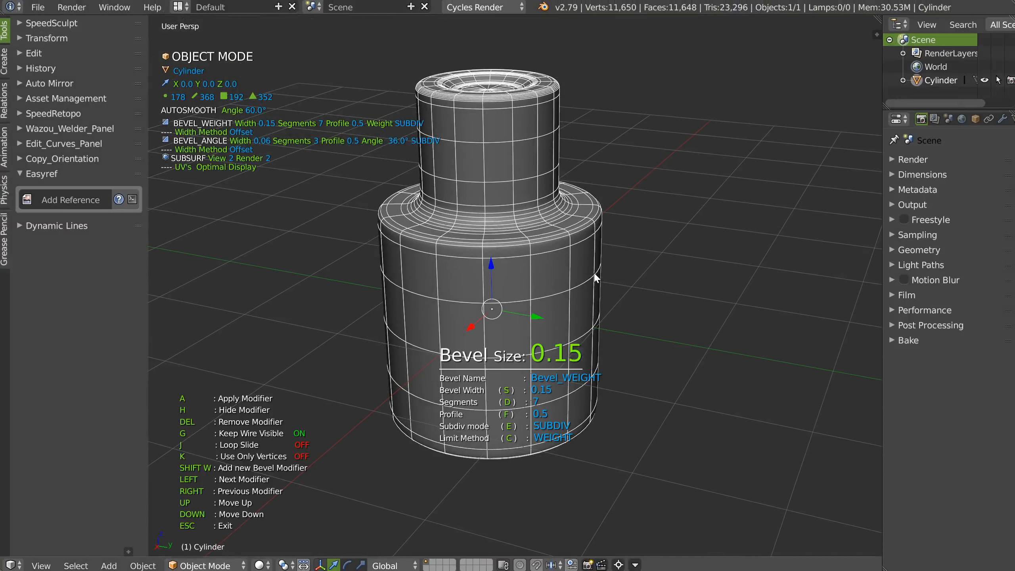
click(593, 275)
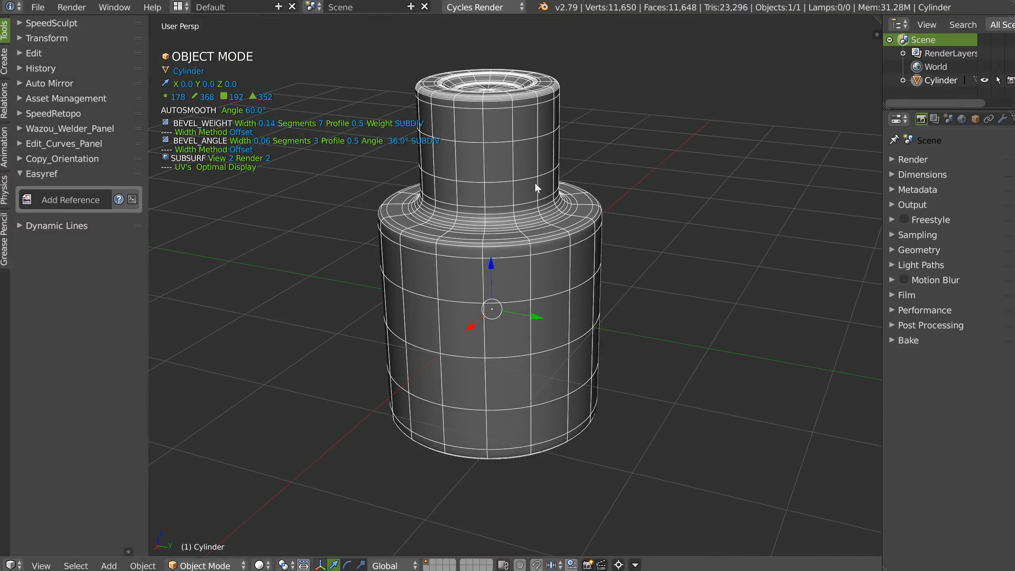
Reopen the interactive adjustment of the cylinder's Bevel_WEIGHT modifier, set its width to 0.15 and enter free navigation.
key(space)
click(599, 298)
click(605, 312)
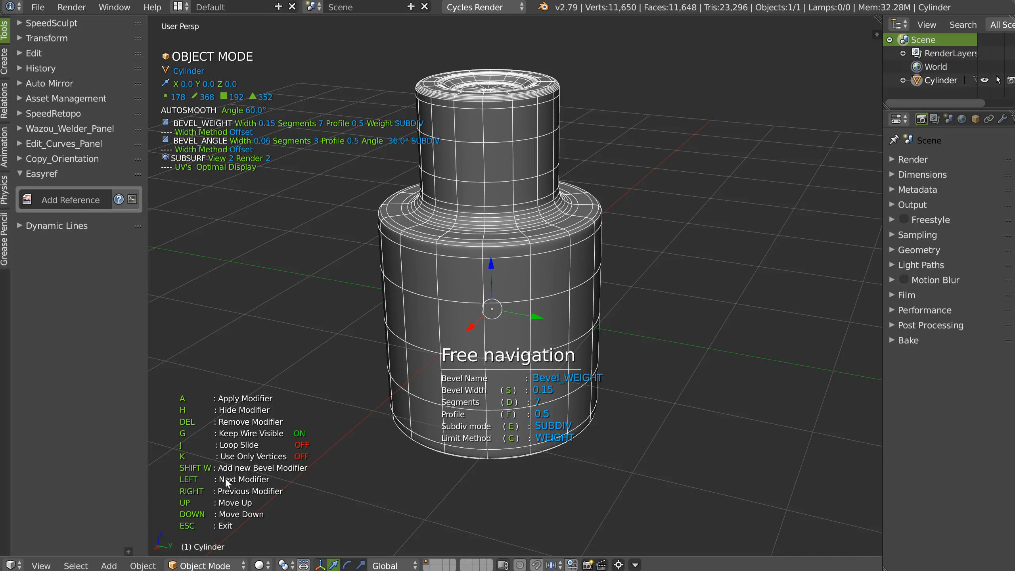
Switch to Blender 2.80, start the Knife tool on the pipe to view its shortcut hints, cancel it and return to Object Mode.
mouse_move(508, 0)
click(450, 6)
middle_drag(509, 257, 525, 262)
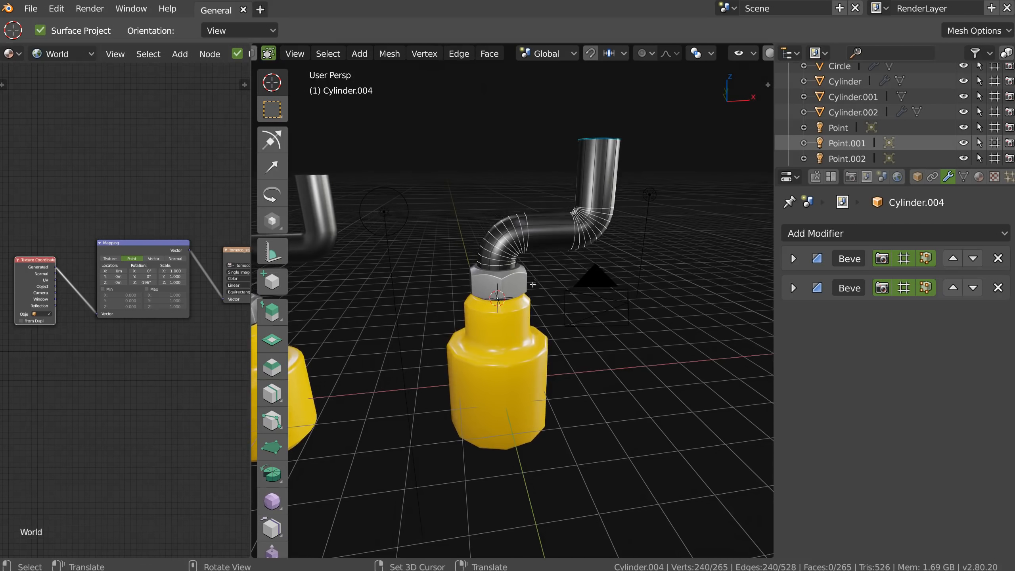
key(k)
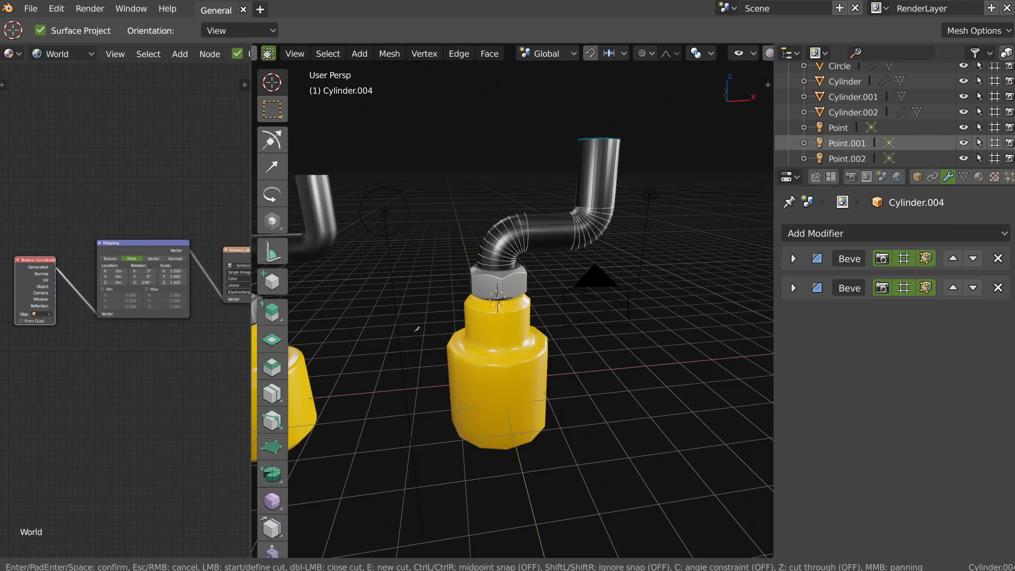
key(Escape)
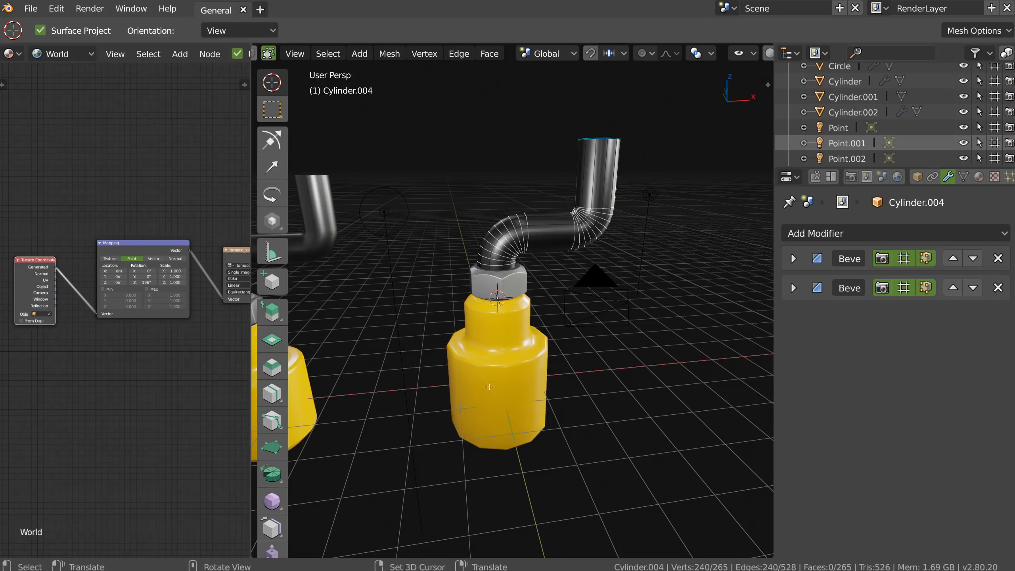
key(Tab)
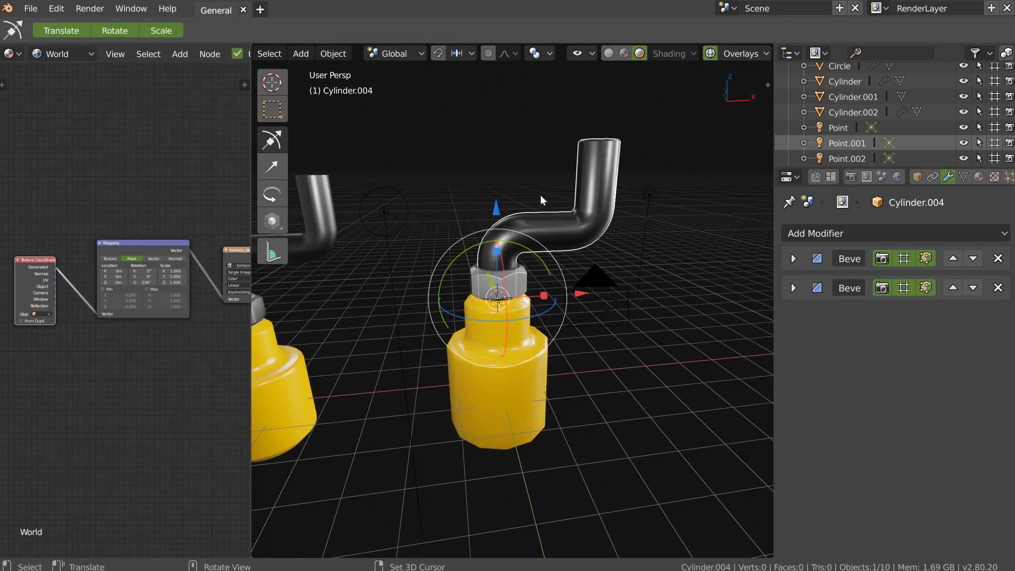
Start a free move of the pipe to view the transform shortcut hints, and cancel the move.
key(g)
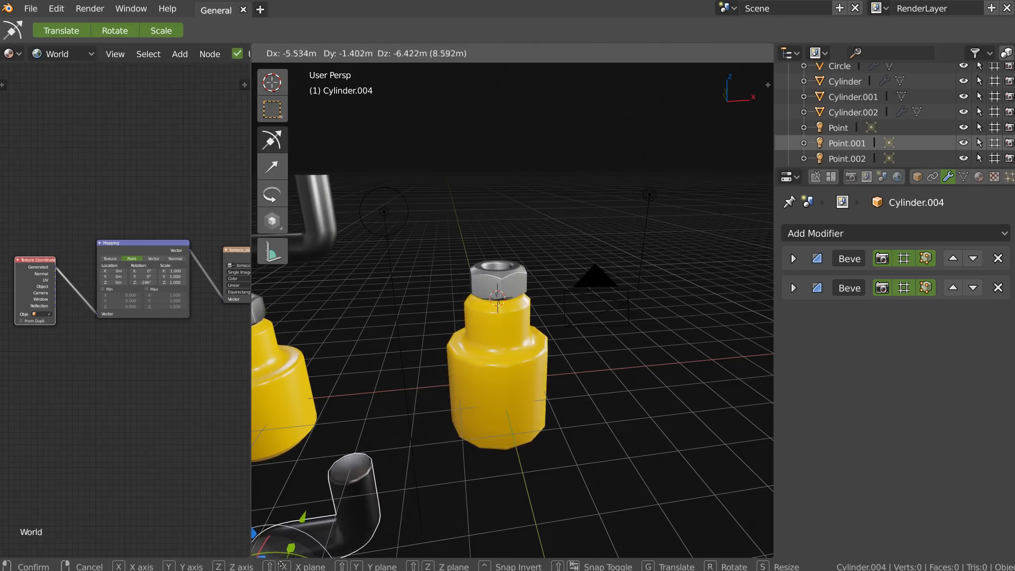
key(Escape)
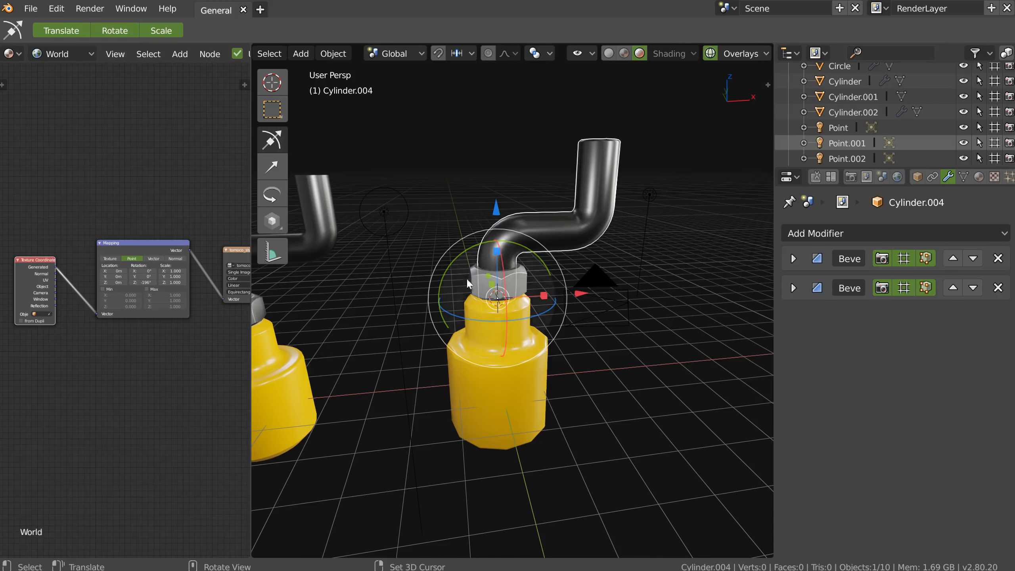
middle_drag(458, 325, 448, 332)
middle_drag(559, 227, 565, 234)
middle_drag(424, 215, 421, 219)
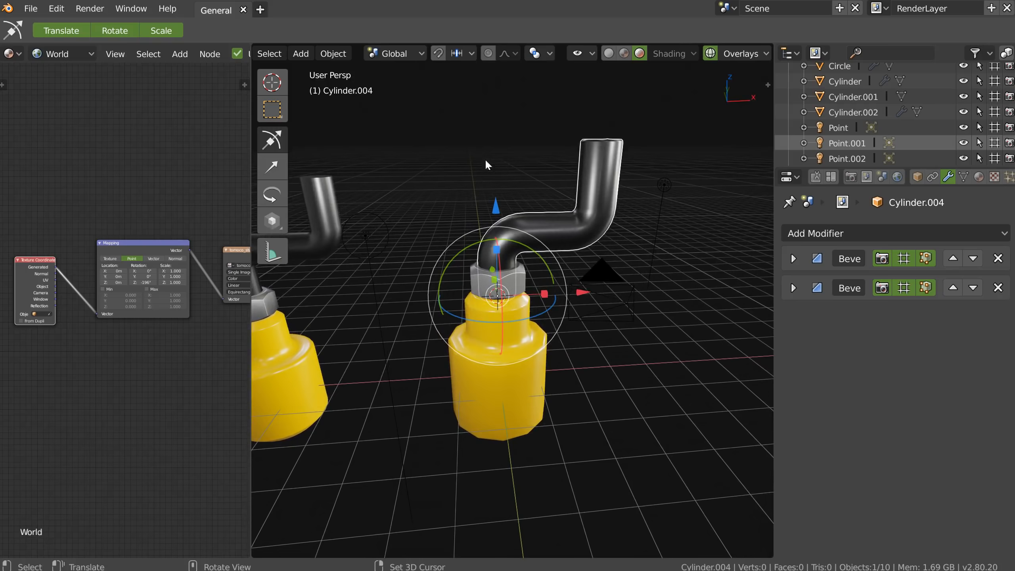
middle_drag(464, 185, 498, 225)
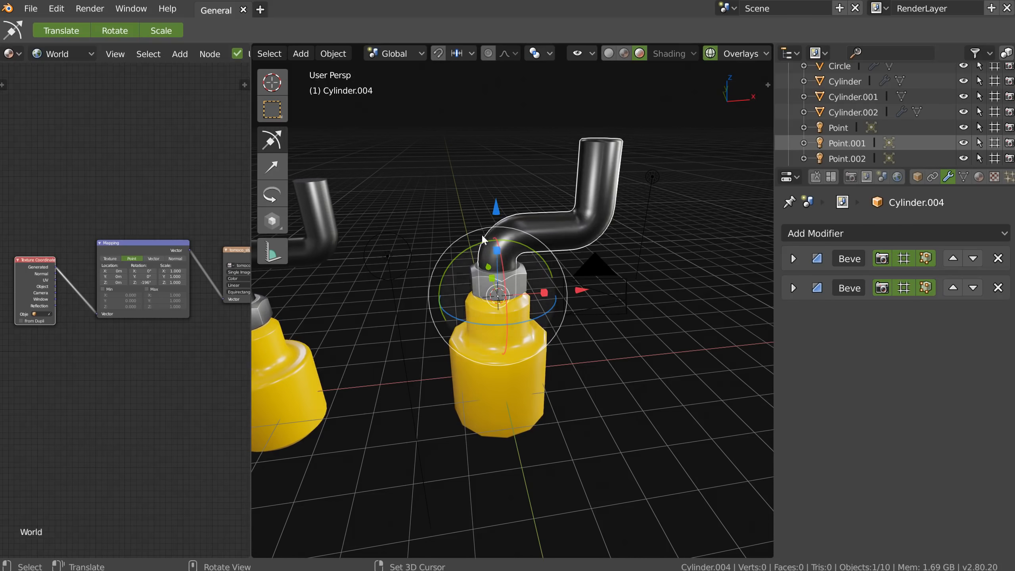
Show the solid shading's Studio lighting and shadow light direction options, and return to the shaded view with materials and scene lighting.
click(582, 53)
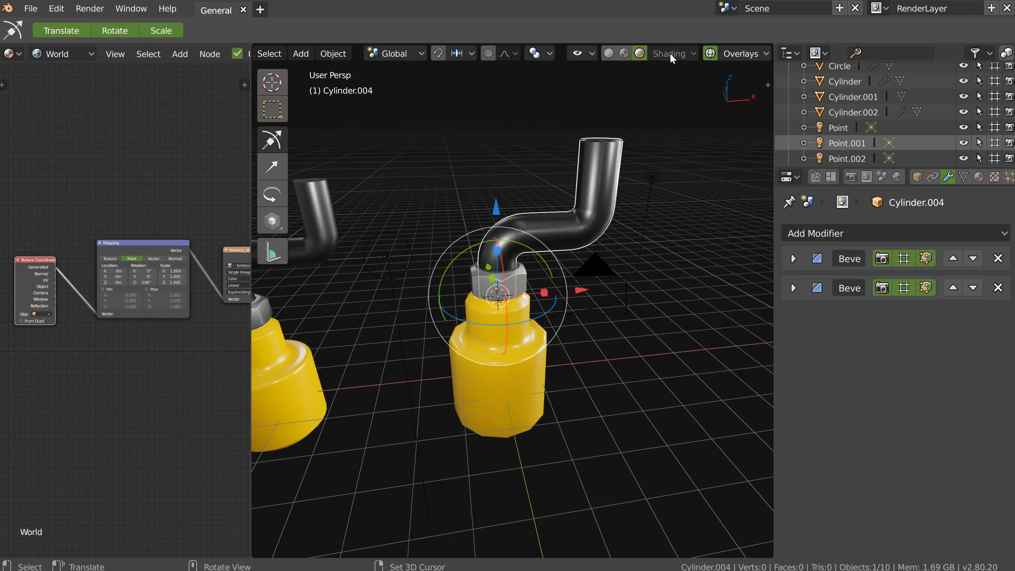
click(608, 53)
click(673, 53)
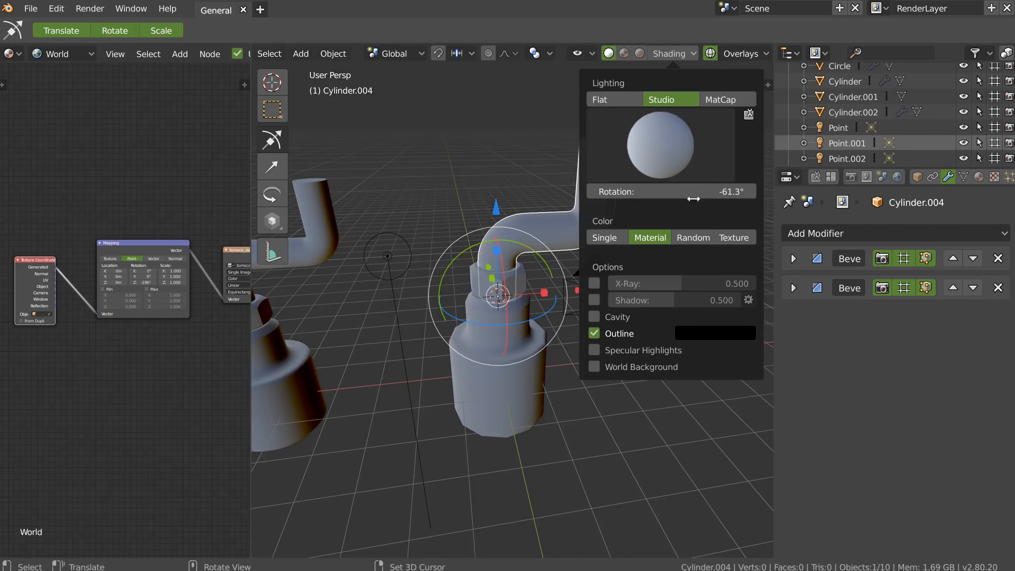
click(747, 300)
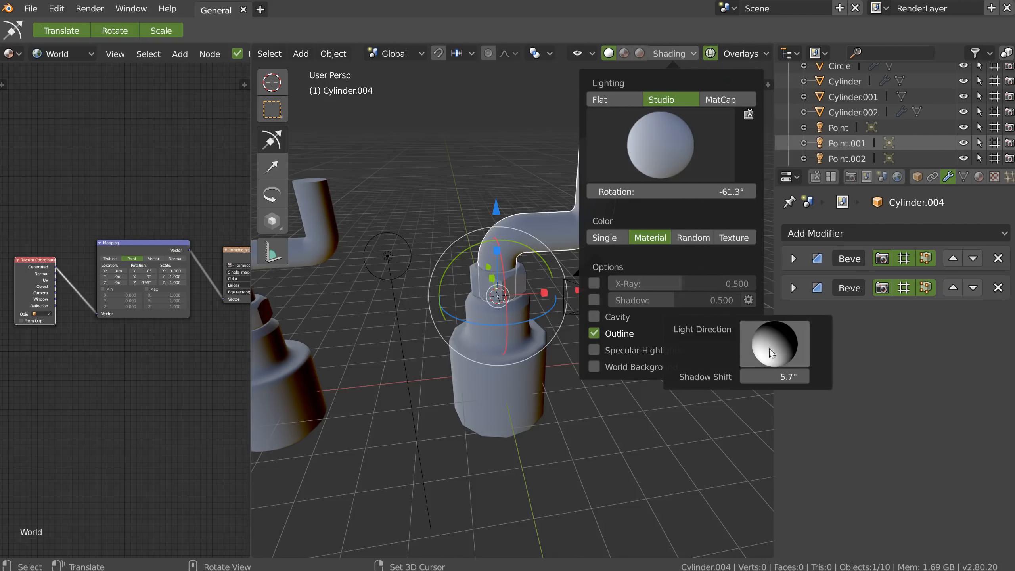
click(639, 53)
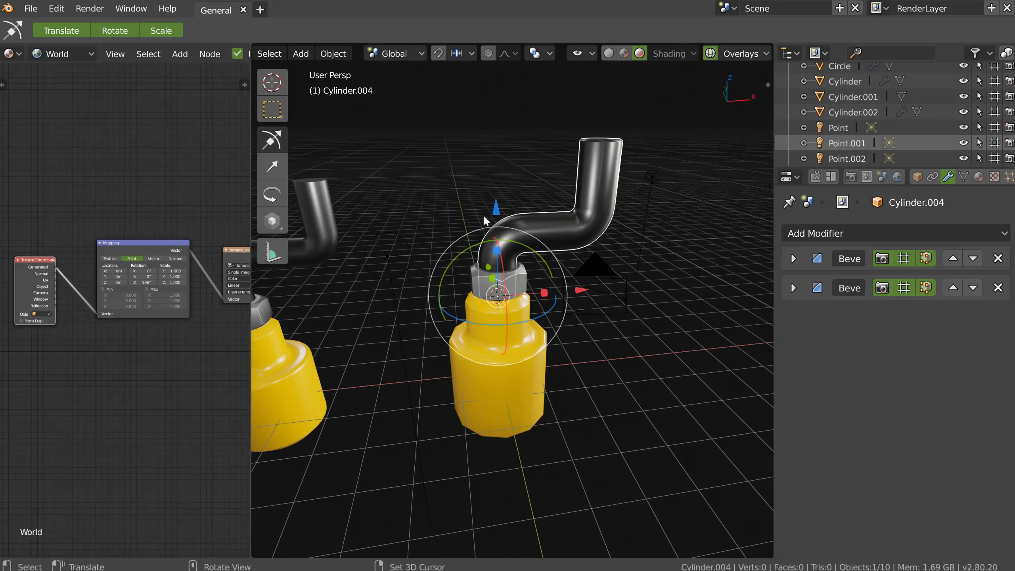
Examine the finished yellow cylinder, nut and pipe from several angles and closer up, with materials and lighting shown.
middle_drag(482, 217, 473, 241)
middle_drag(533, 255, 498, 246)
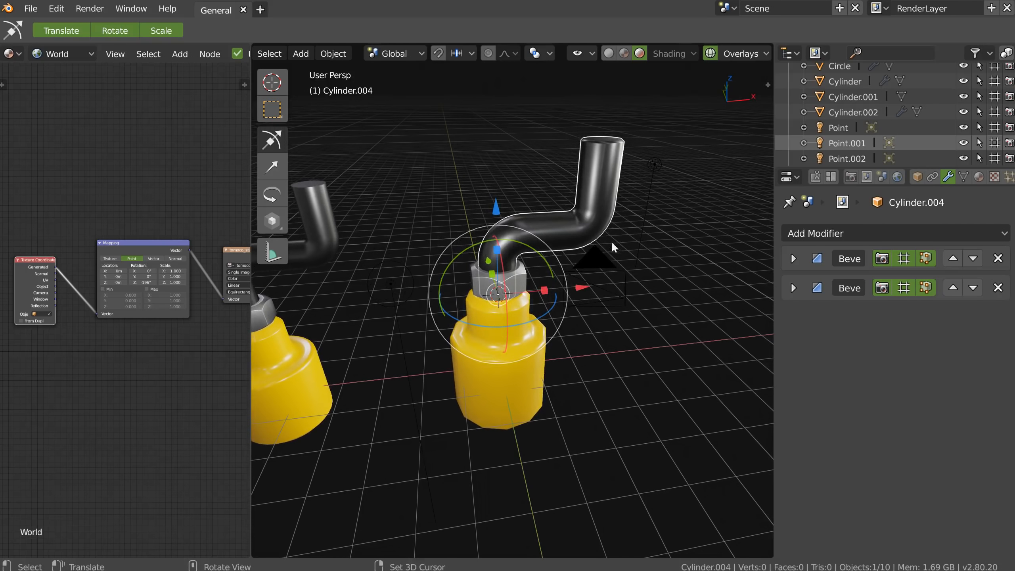
middle_drag(647, 238, 625, 239)
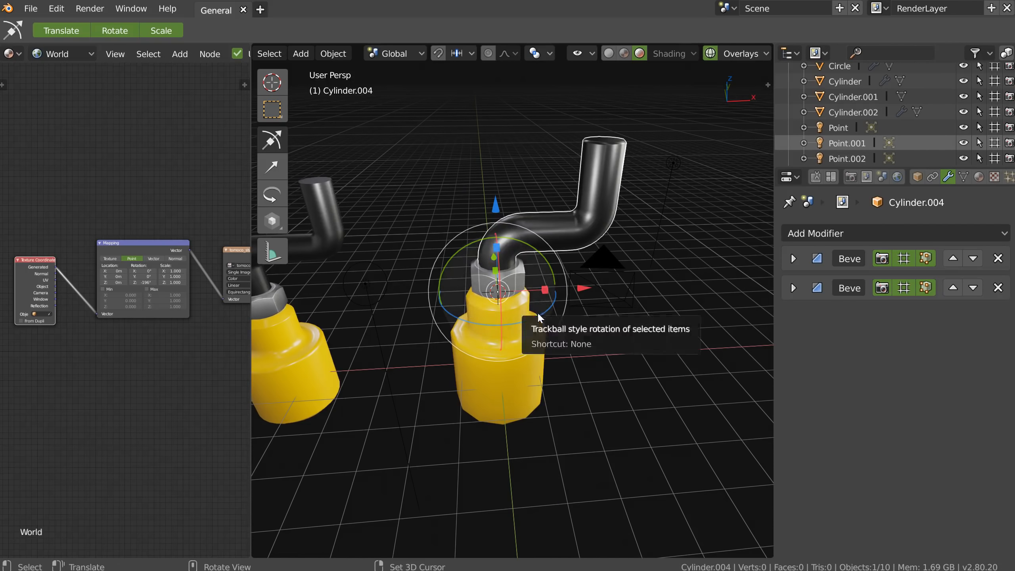
middle_drag(476, 269, 508, 262)
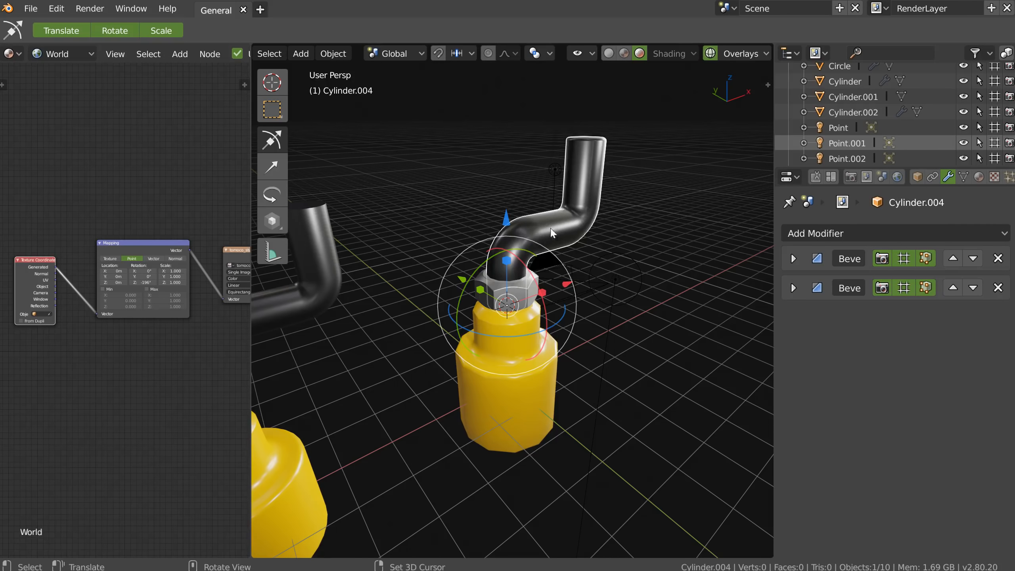
middle_drag(550, 226, 525, 228)
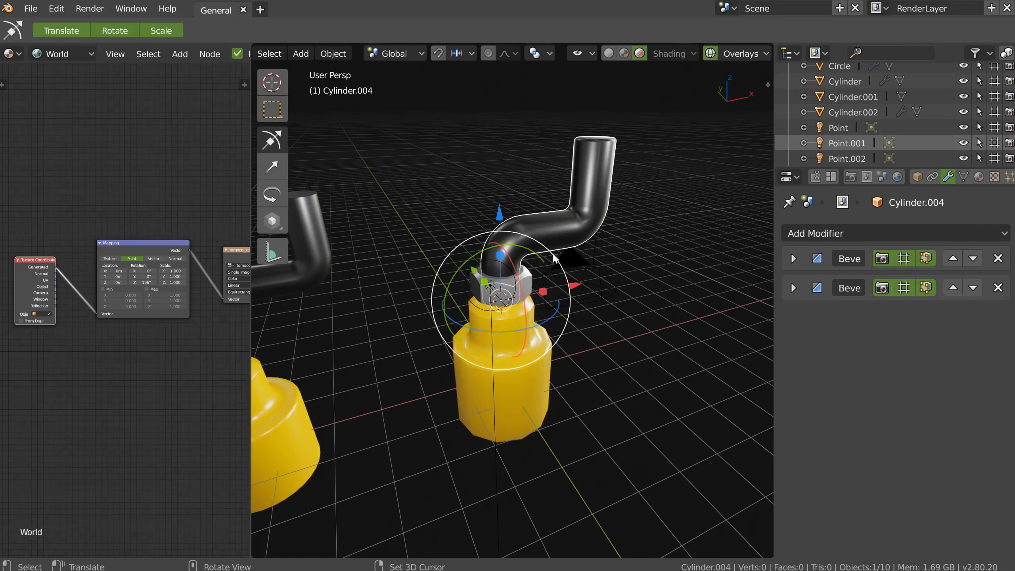
middle_drag(474, 296, 465, 327)
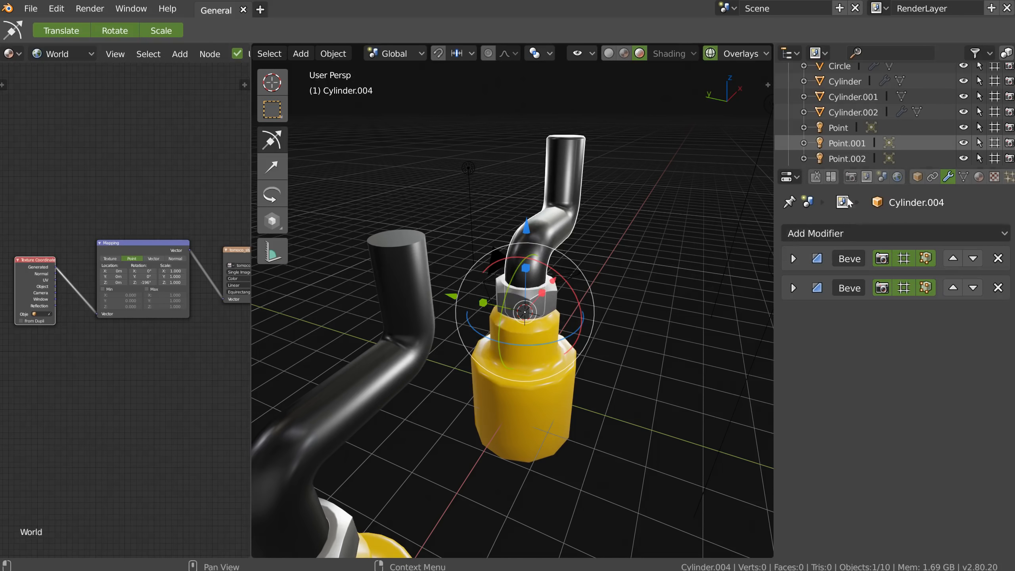
middle_drag(620, 275, 483, 262)
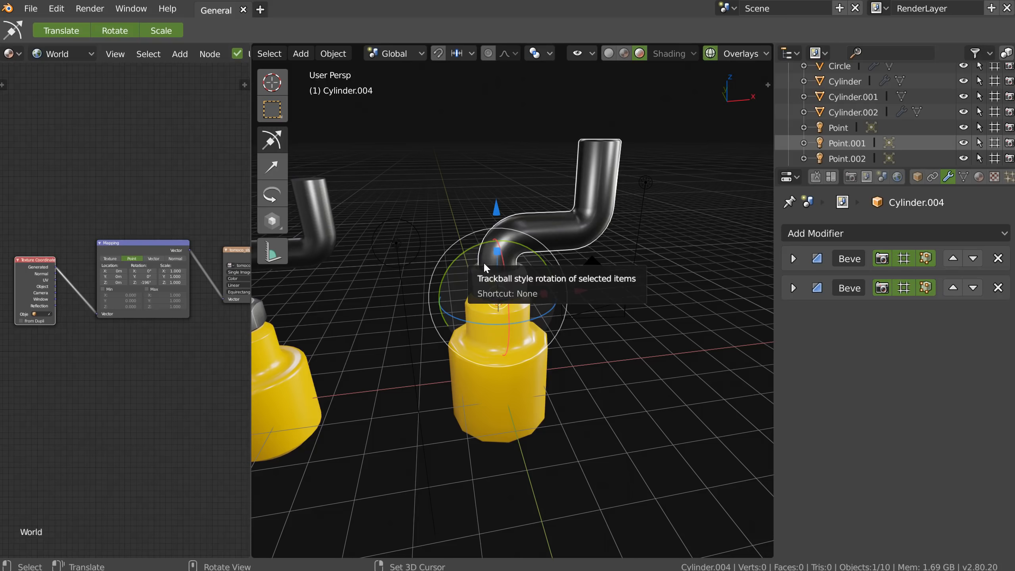
middle_drag(436, 254, 430, 285)
middle_drag(538, 245, 532, 282)
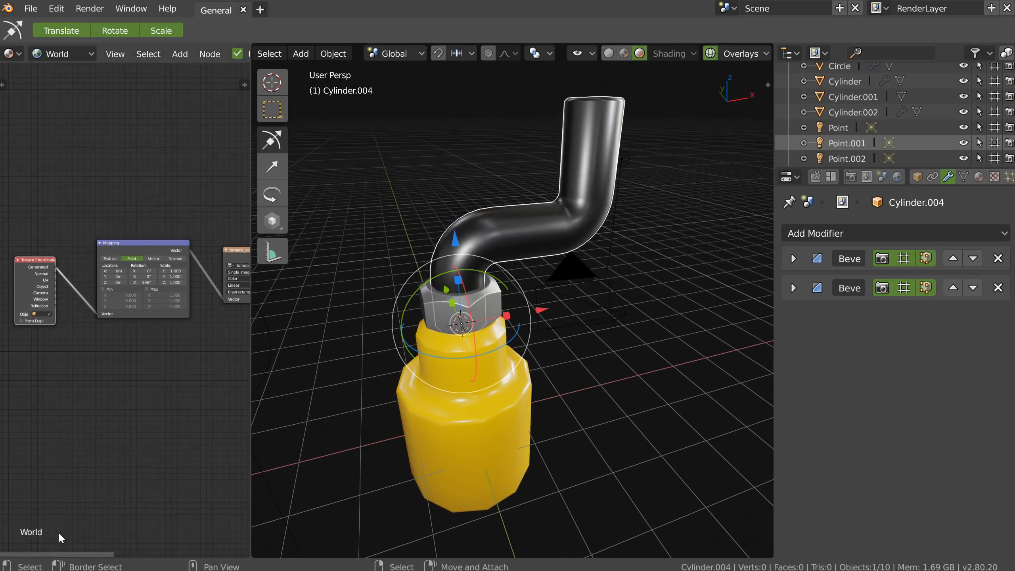